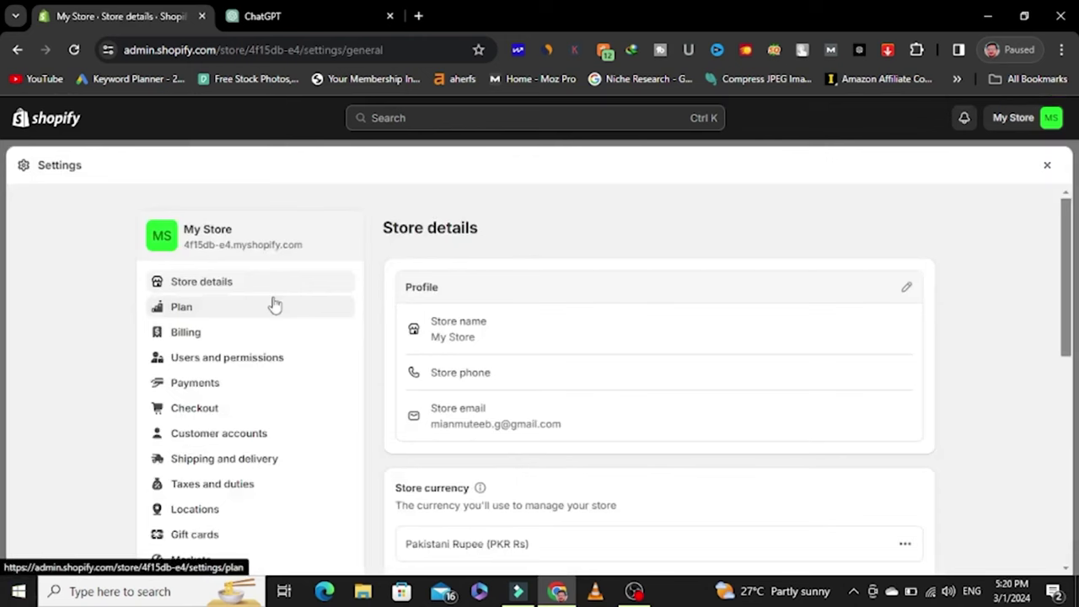
Step: Switch to ChatGPT and review the store-name request and the ten suggested brand names for fashion, electronics and kitchen products
scroll(518, 313, "down", 2)
scroll(531, 328, "up", 2)
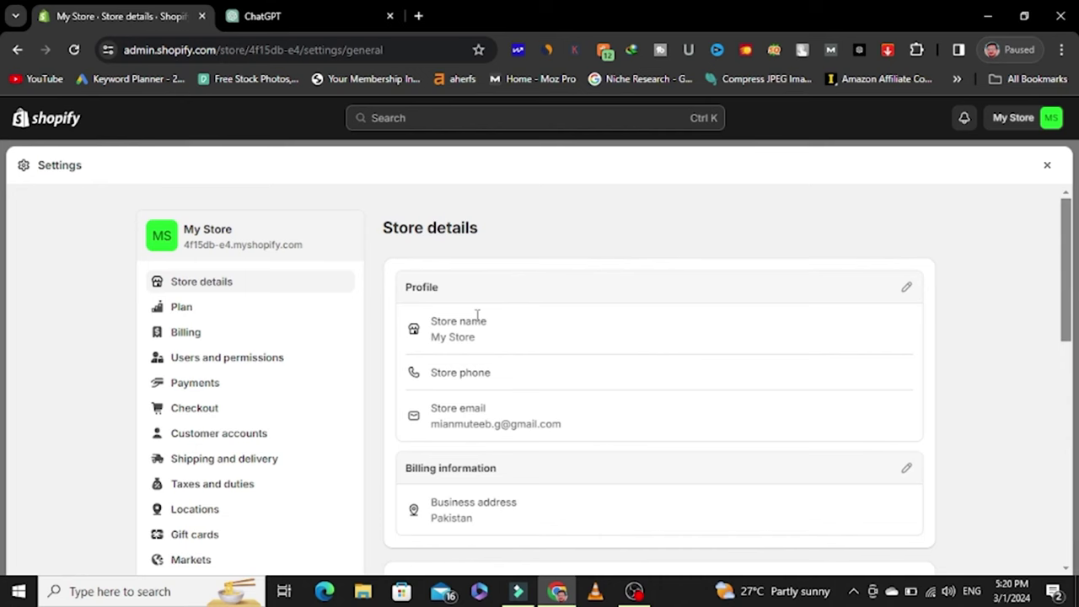
left_click(271, 12)
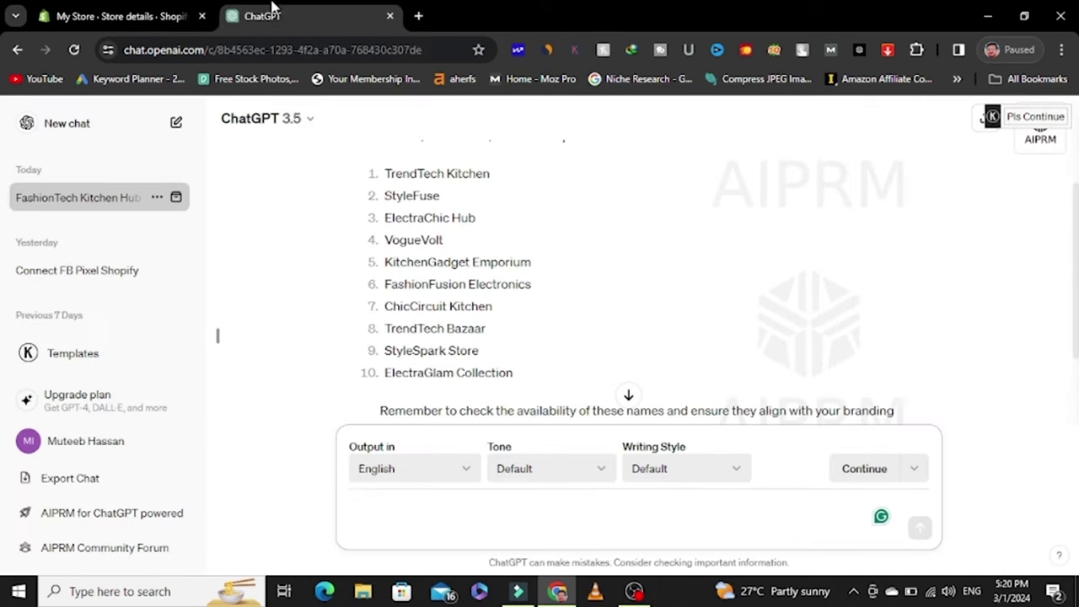
scroll(624, 231, "up", 2)
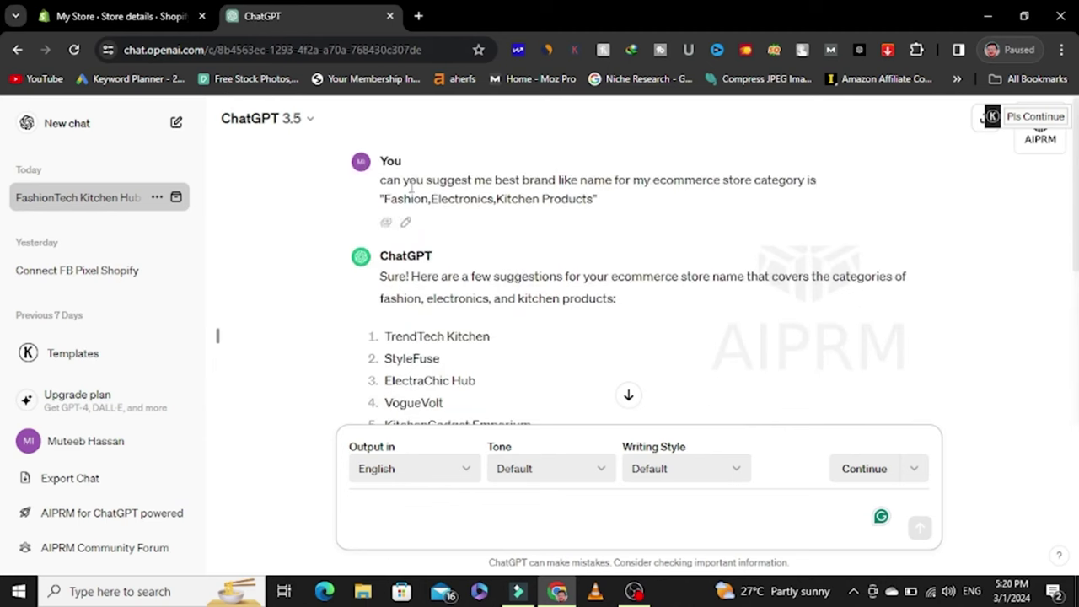
left_click_drag(386, 181, 830, 185)
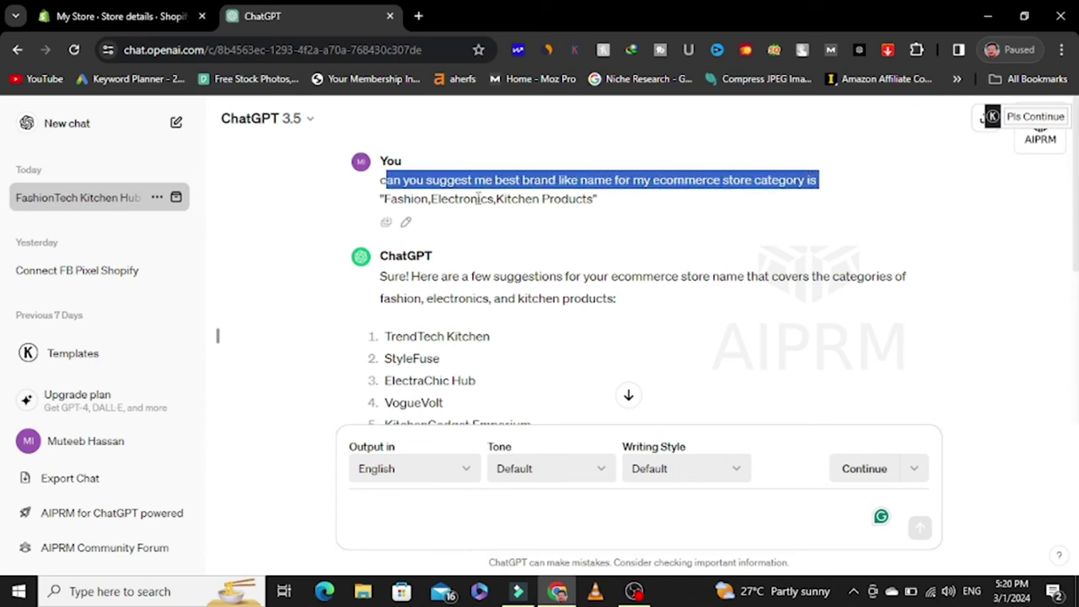
left_click_drag(385, 202, 602, 212)
left_click(609, 215)
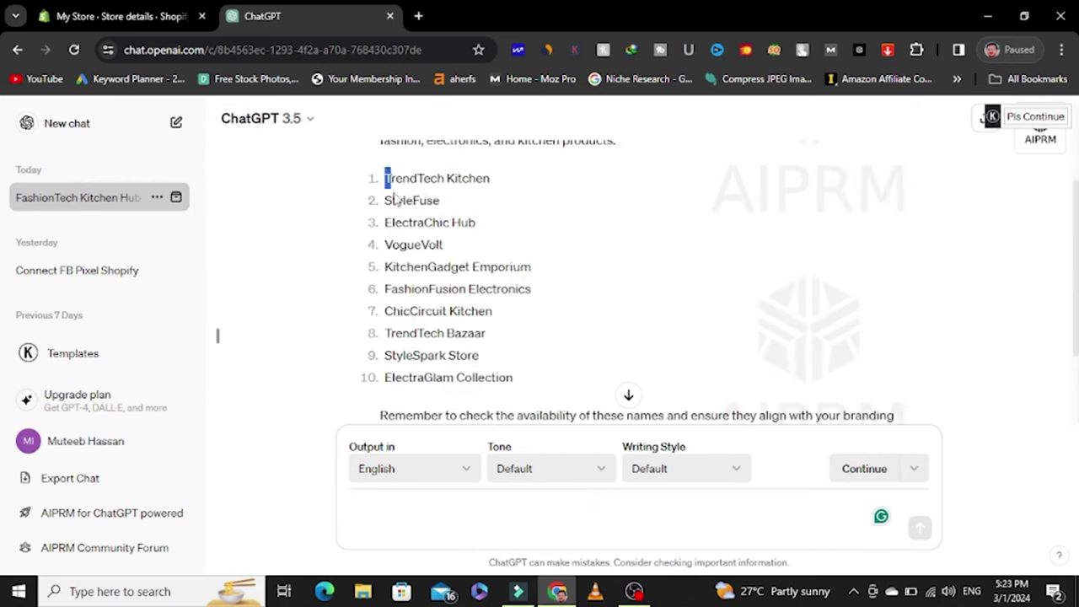
left_click_drag(385, 178, 519, 415)
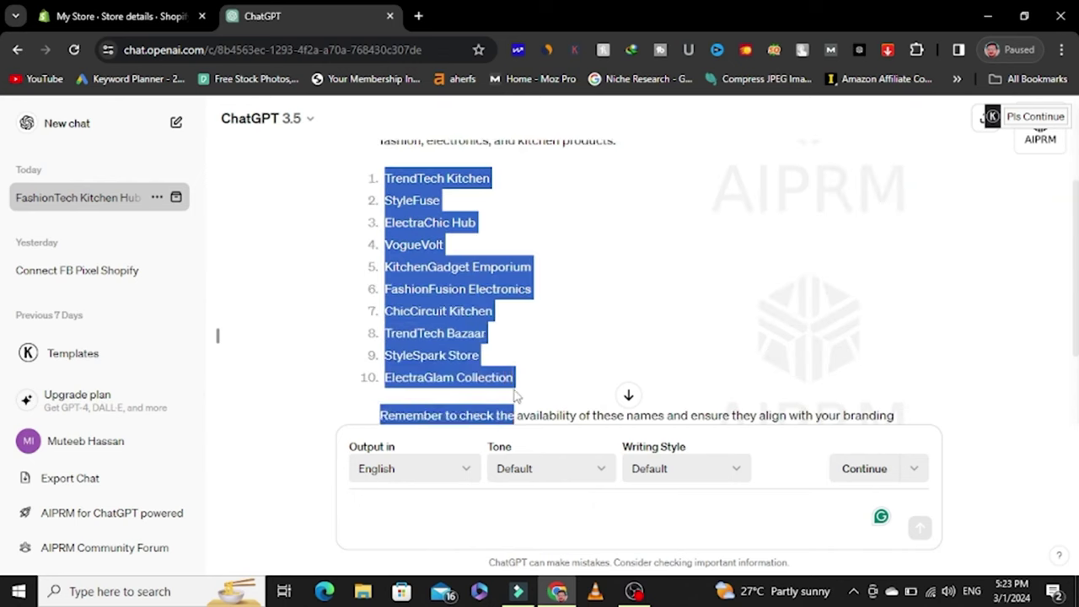
left_click(545, 320)
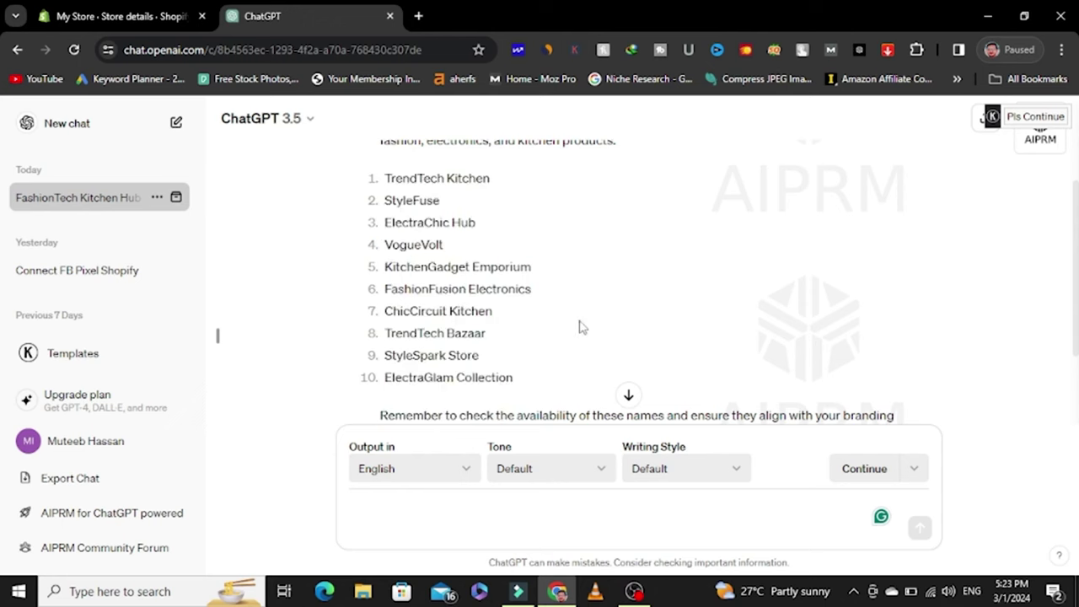
Step: Ask ChatGPT for more store names with the prompt "20 ideas"
left_click(456, 508)
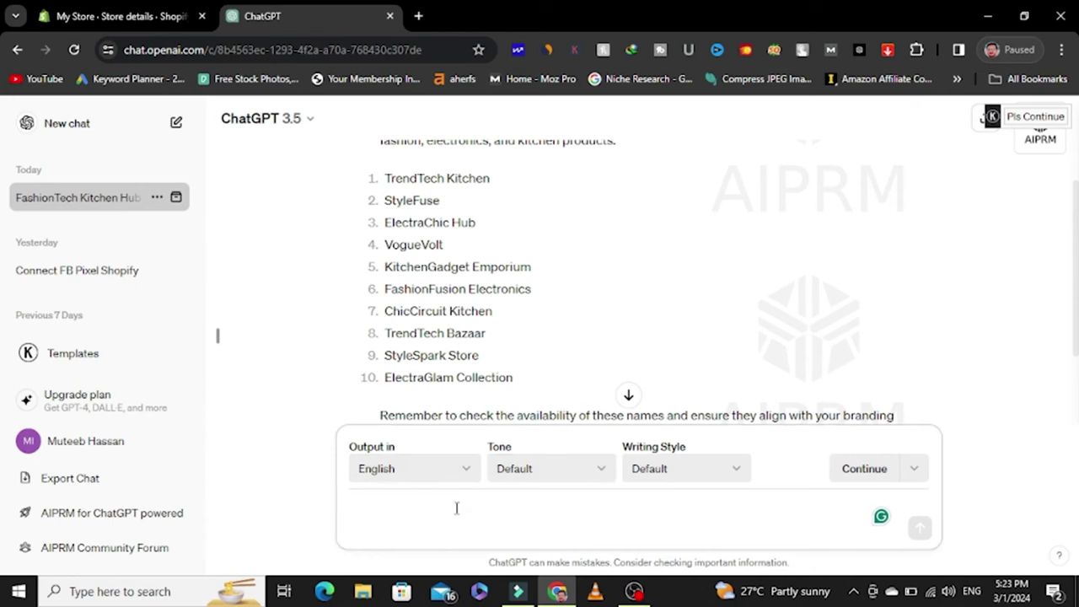
type("20 ideas")
key("Return")
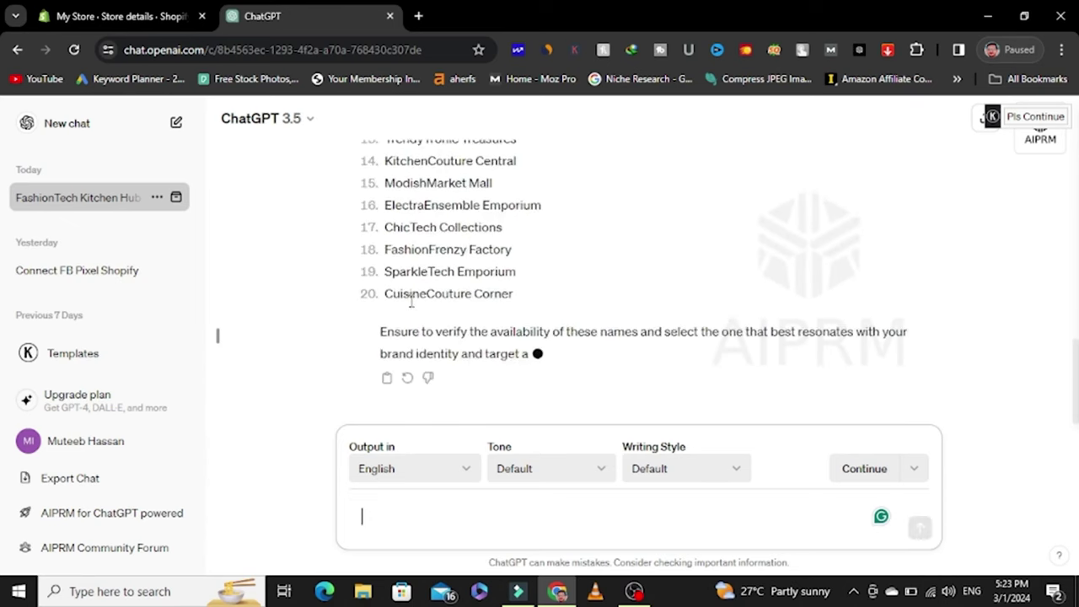
Step: Look through the 20 suggestions and send the follow-up prompt "simple names shuugest me like brand"
scroll(411, 302, "up", 3)
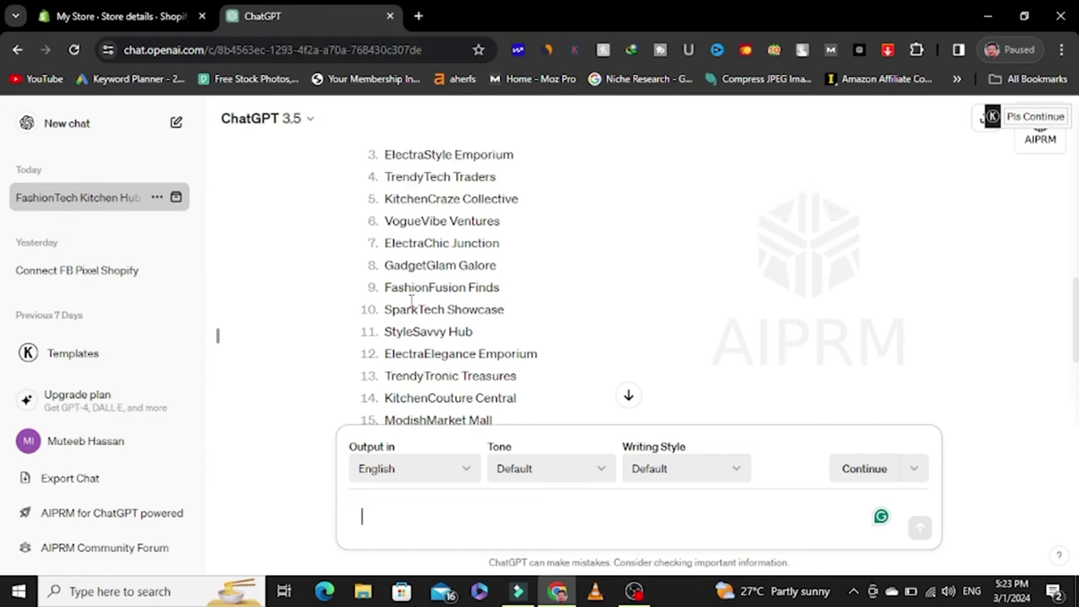
scroll(411, 286, "up", 1)
scroll(444, 304, "down", 1)
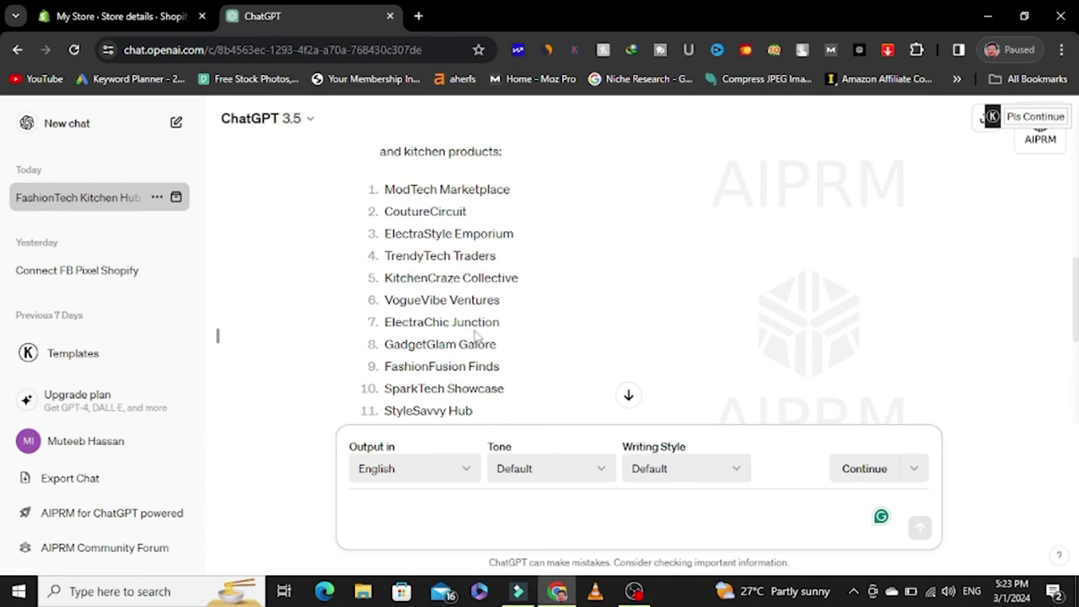
scroll(466, 325, "down", 3)
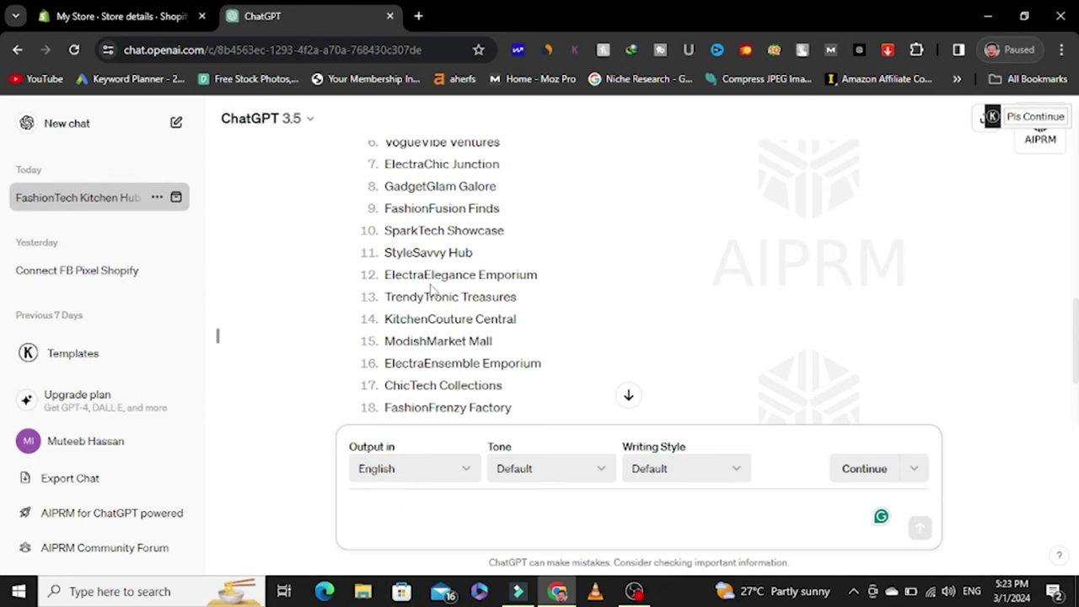
scroll(430, 290, "down", 4)
scroll(437, 291, "up", 2)
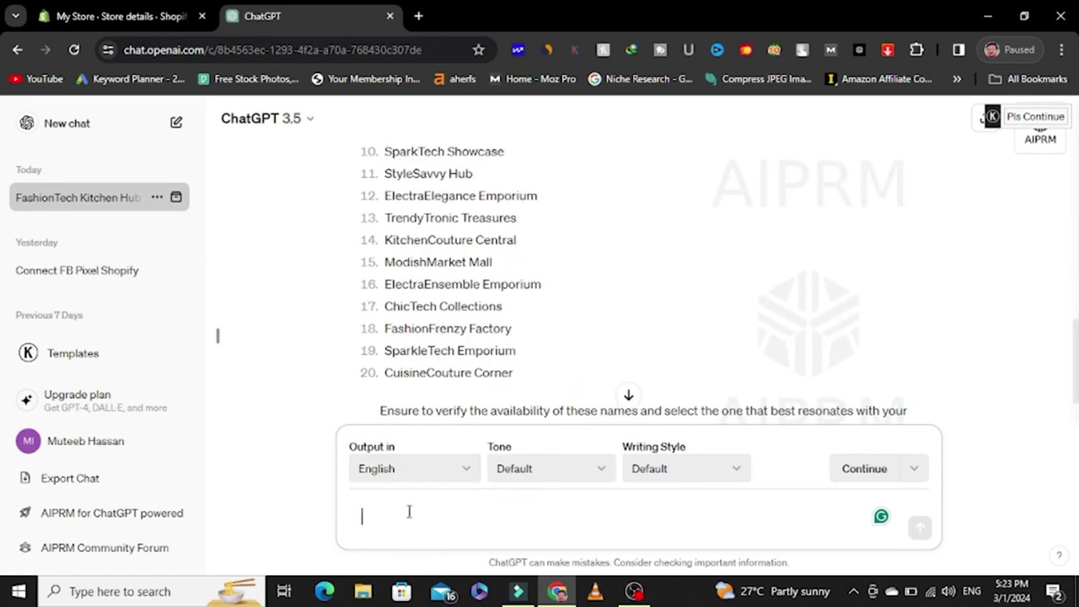
type("simp")
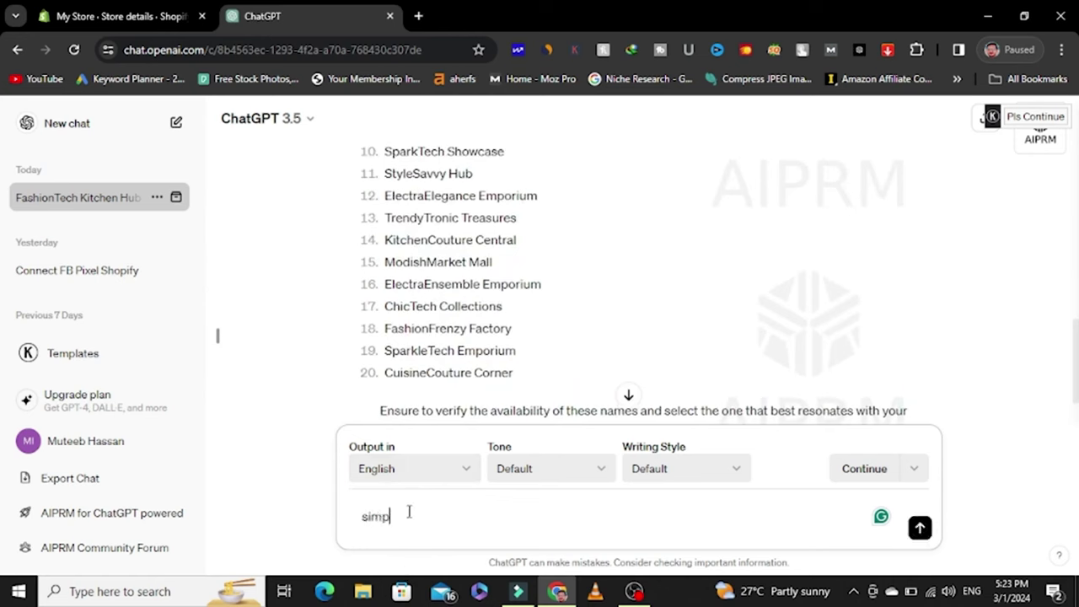
type("le names shuugest me like brand")
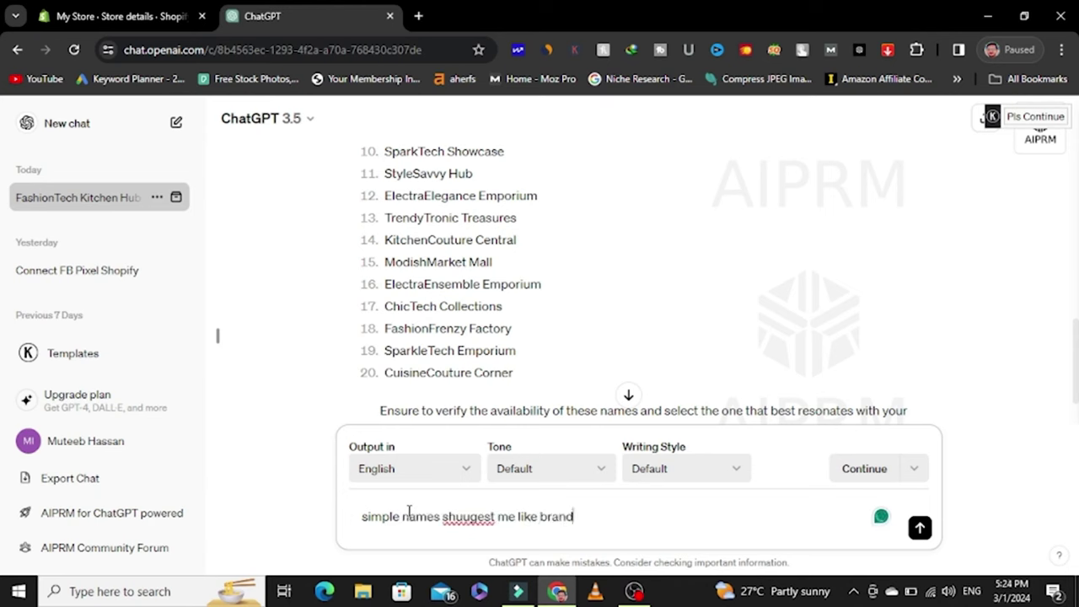
key("Return")
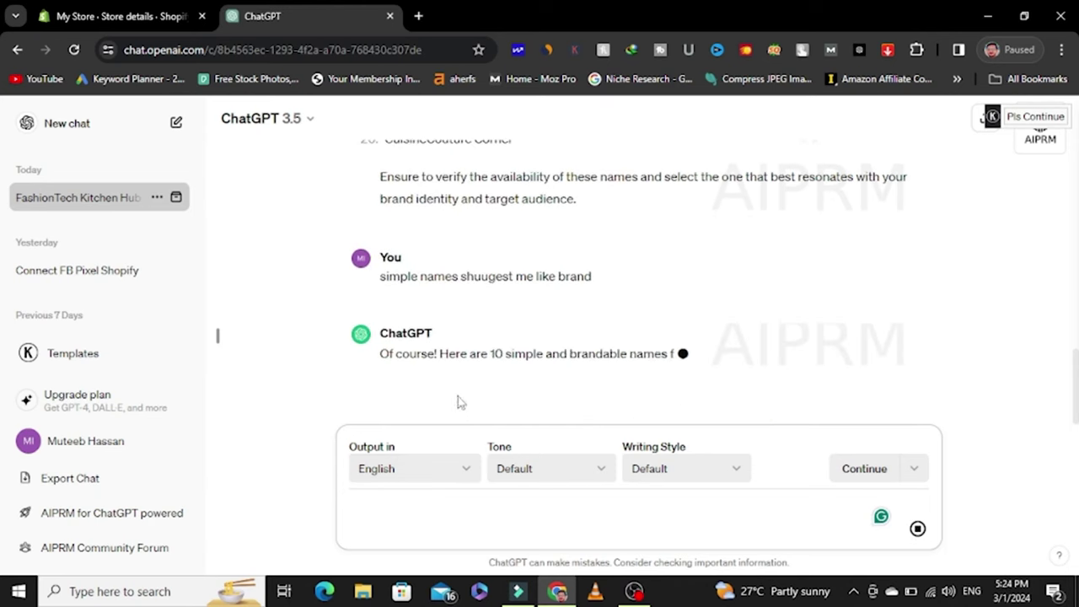
Step: Review the simple brandable names and copy SparkShop from the list
scroll(631, 390, "up", 3)
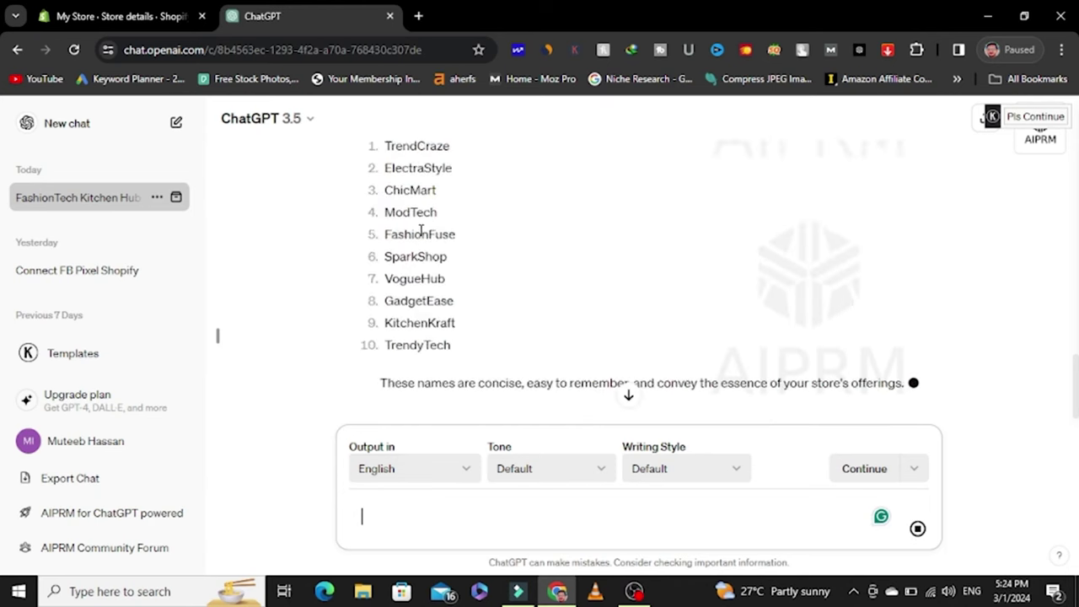
scroll(425, 264, "down", 1)
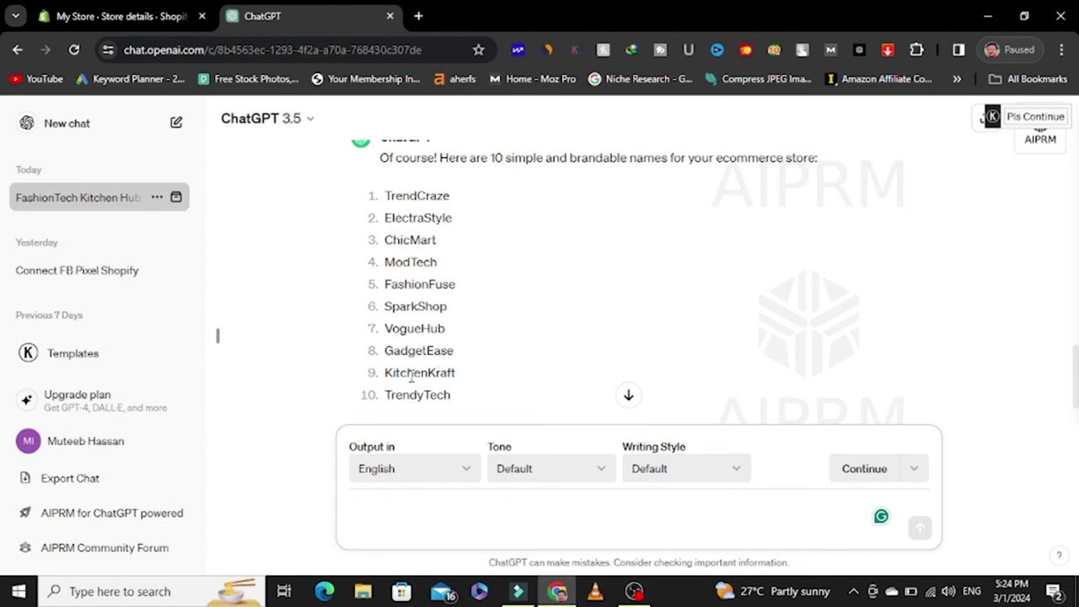
left_click_drag(385, 373, 457, 372)
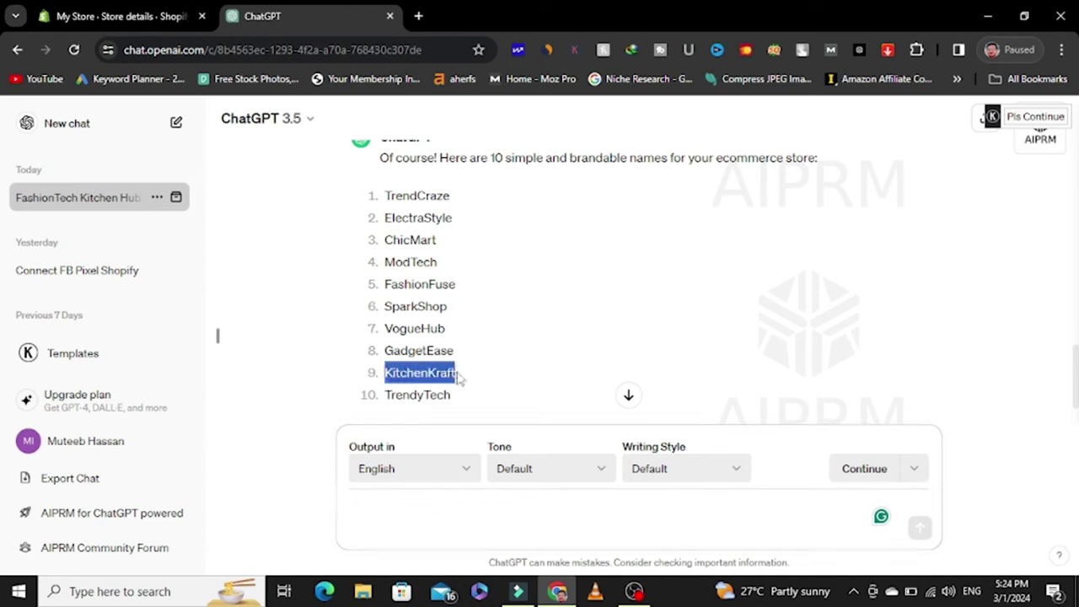
left_click(472, 377)
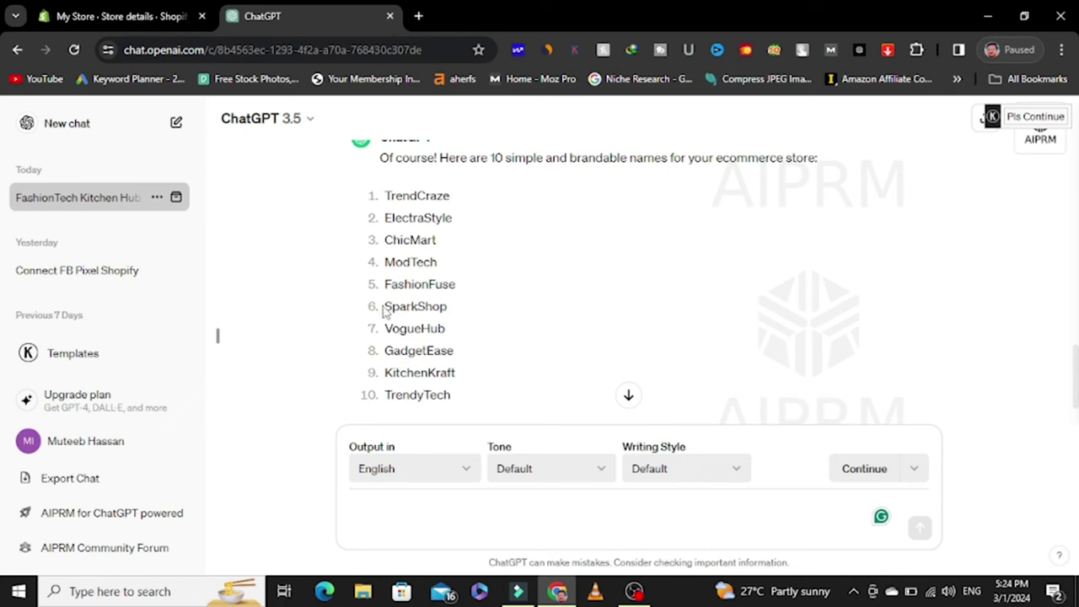
left_click_drag(382, 308, 453, 312)
key("ctrl+c")
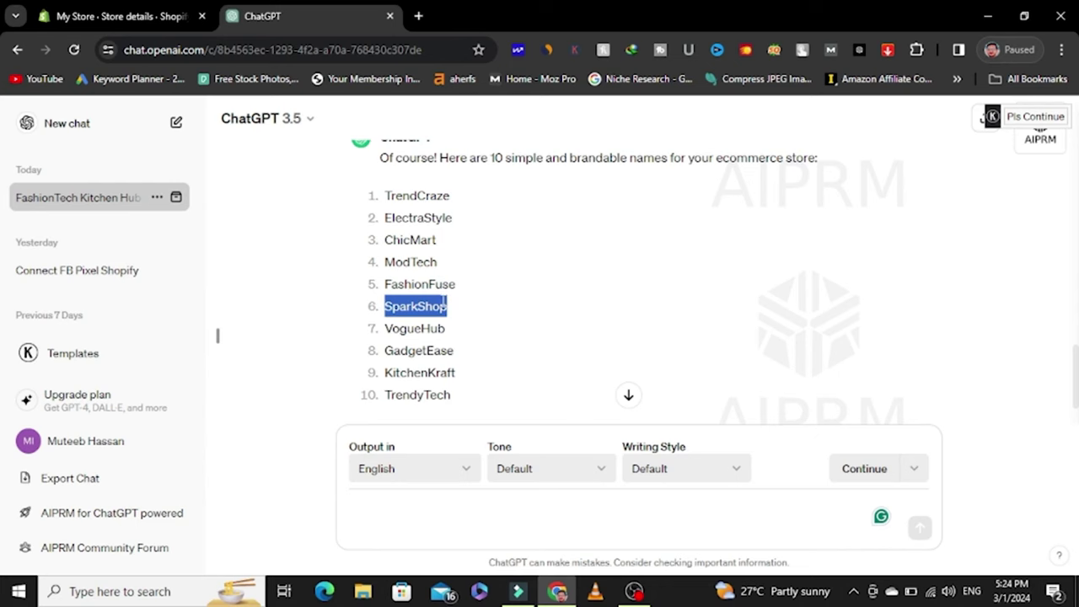
Step: Open namecheap.com in a new browser tab and search for the domain name SparkShop
left_click(135, 18)
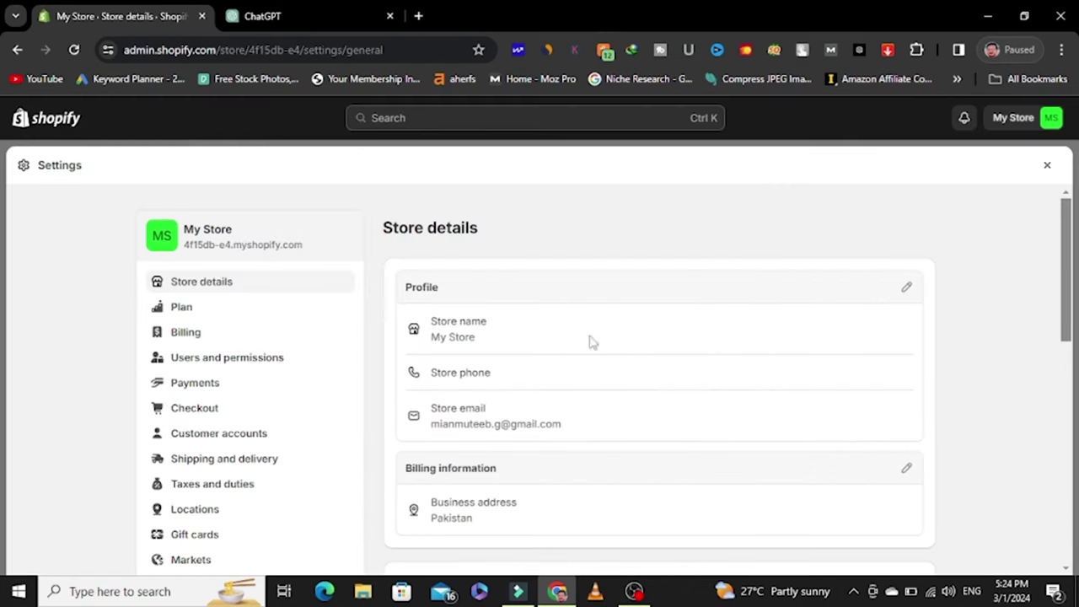
left_click(419, 15)
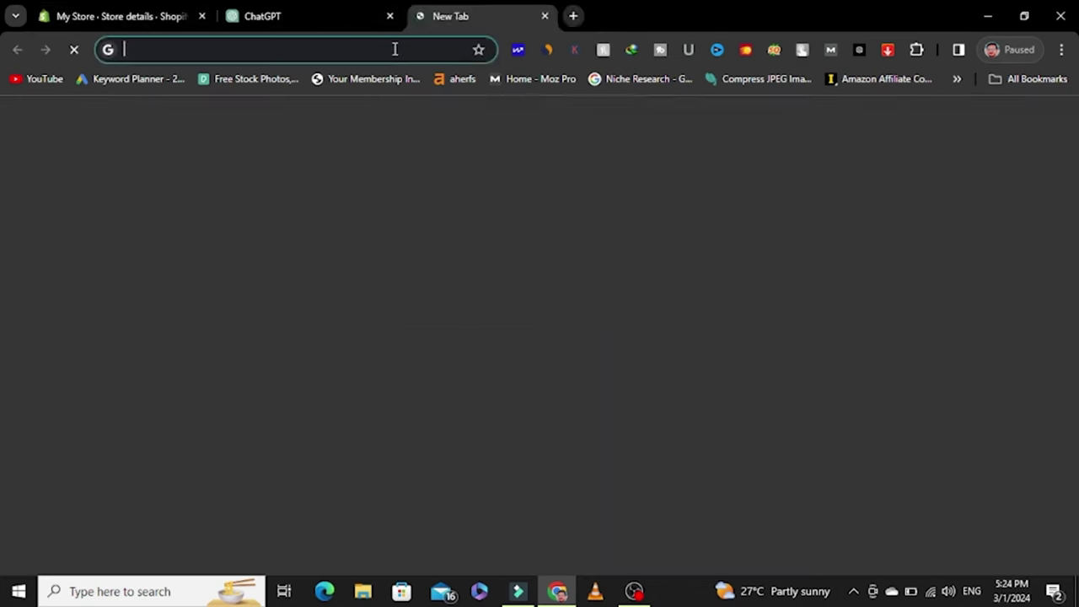
type("namecheap.com")
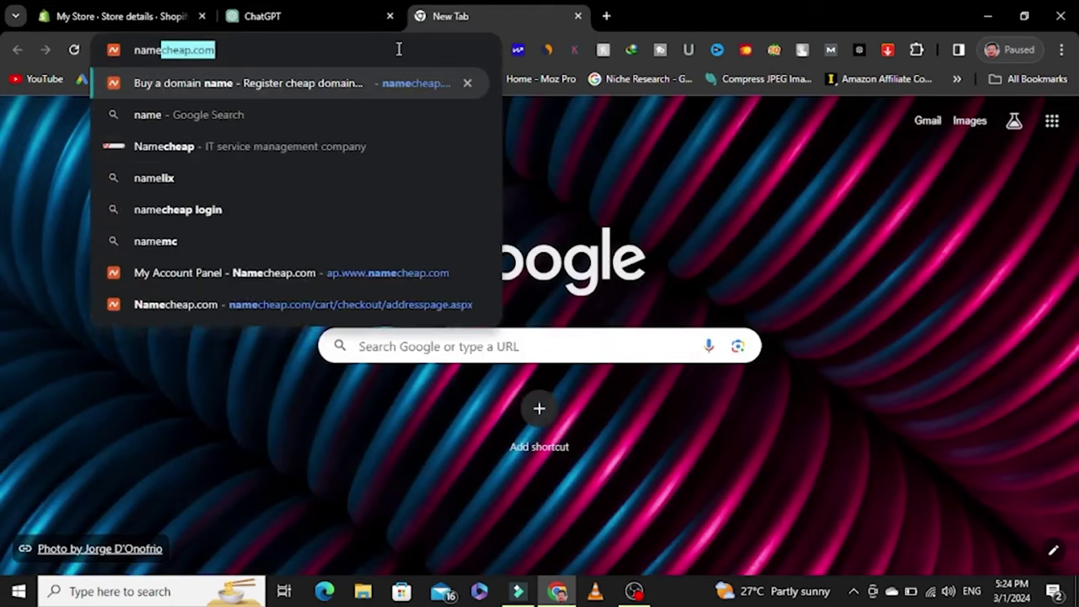
key("Return")
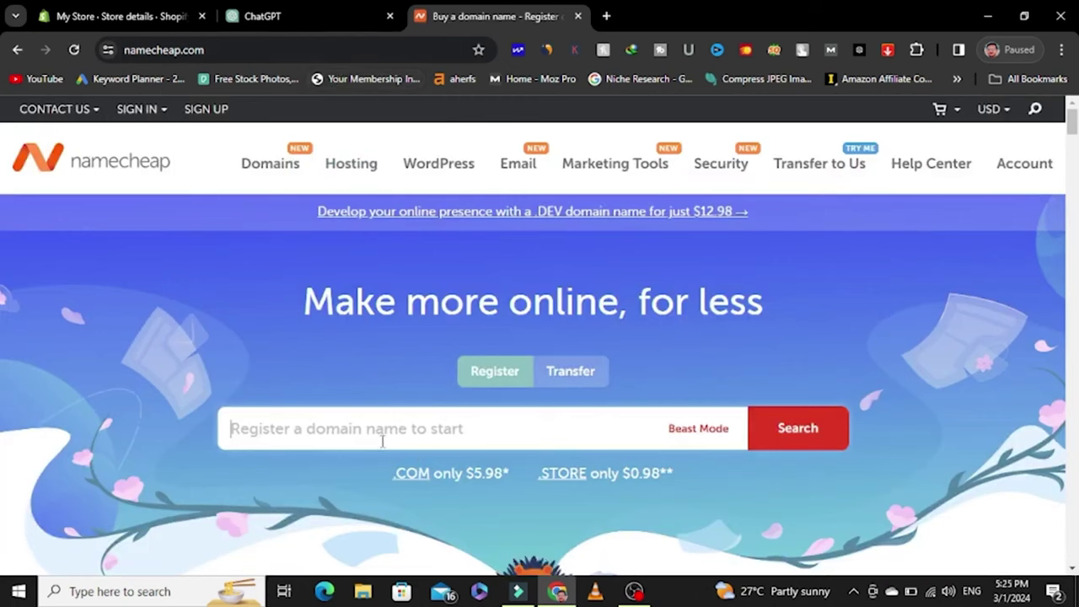
key("ctrl+v")
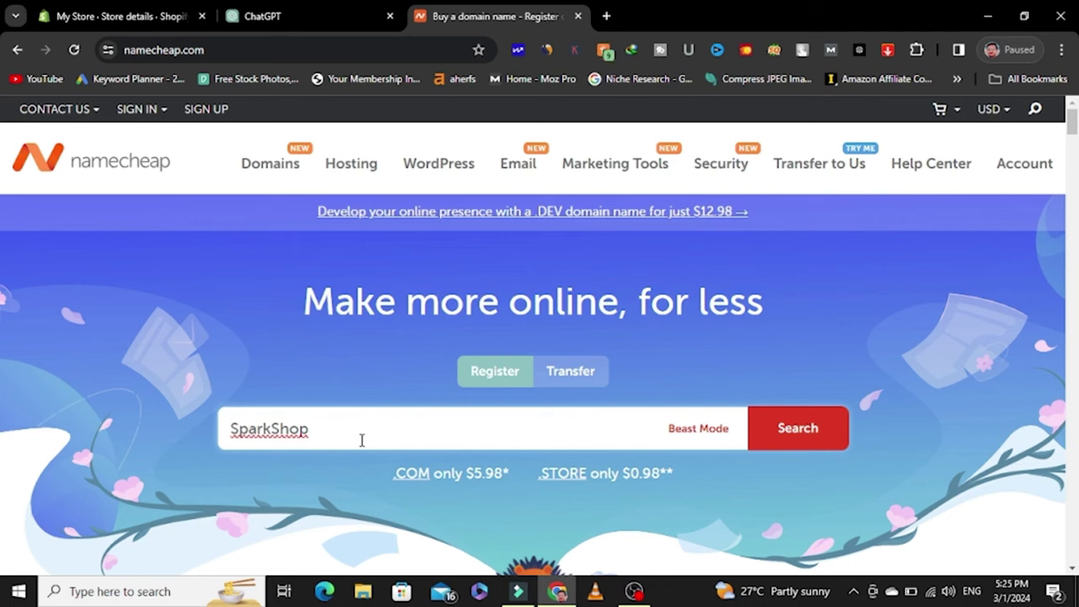
left_click(784, 444)
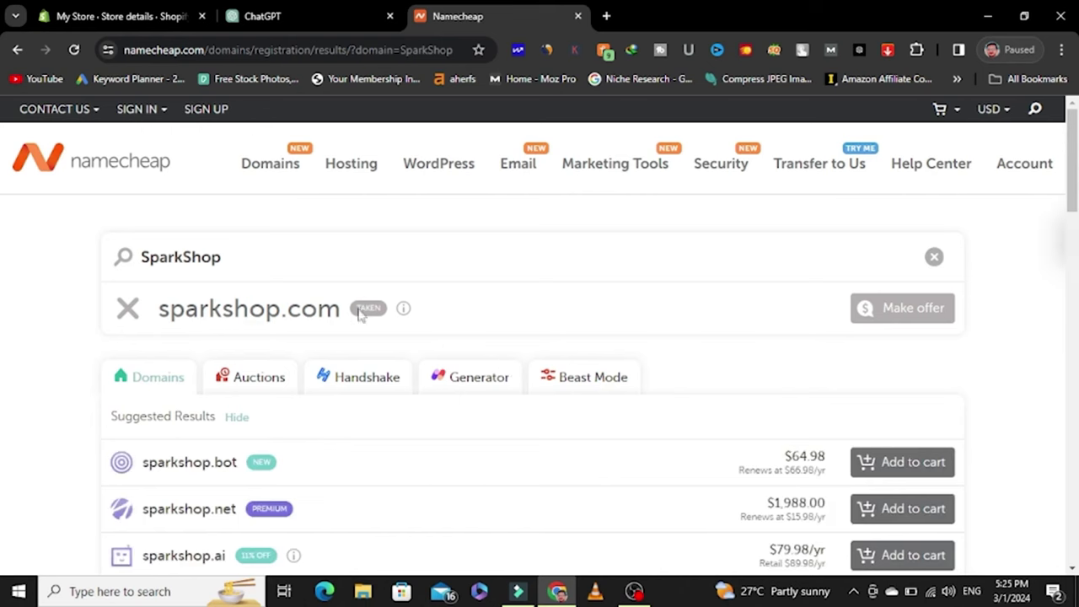
Step: Examine the availability and prices of the SparkShop domain across the .com and alternative extensions
mouse_move(360, 311)
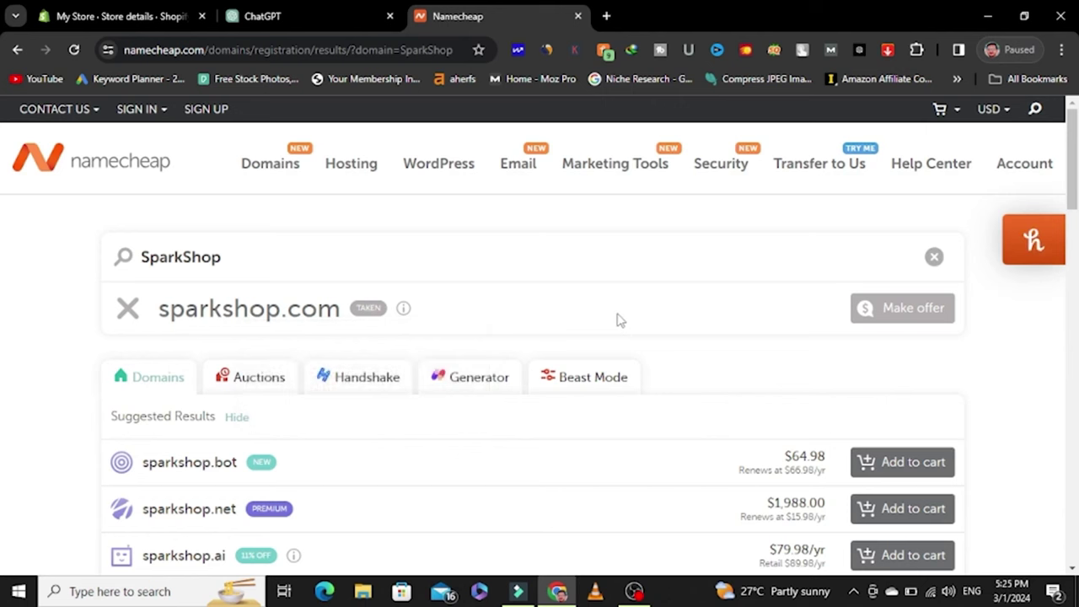
scroll(610, 315, "down", 2)
scroll(328, 347, "up", 2)
scroll(582, 312, "down", 3)
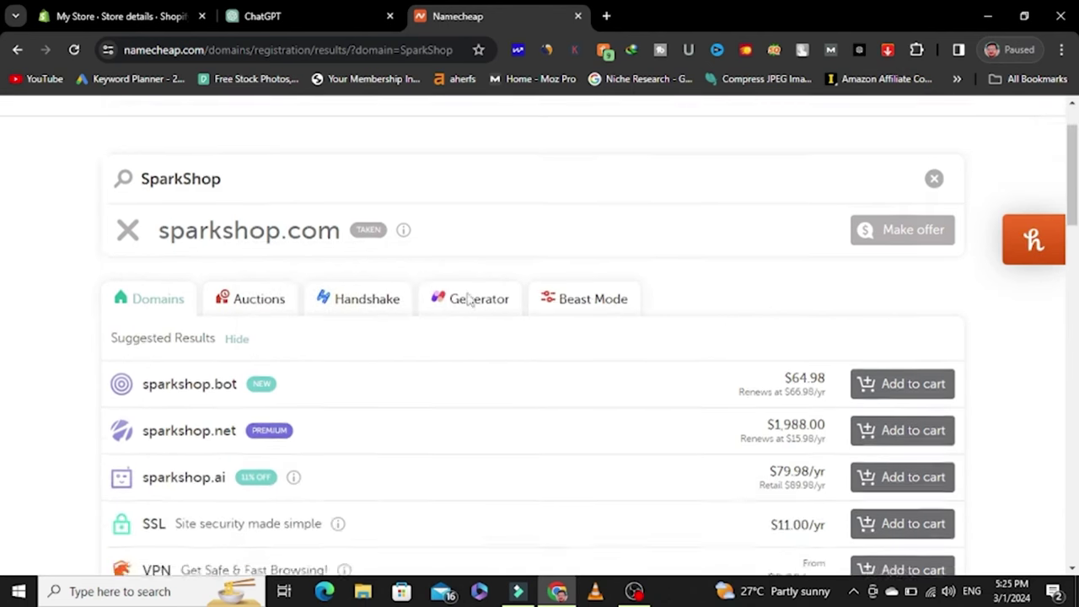
scroll(329, 234, "up", 2)
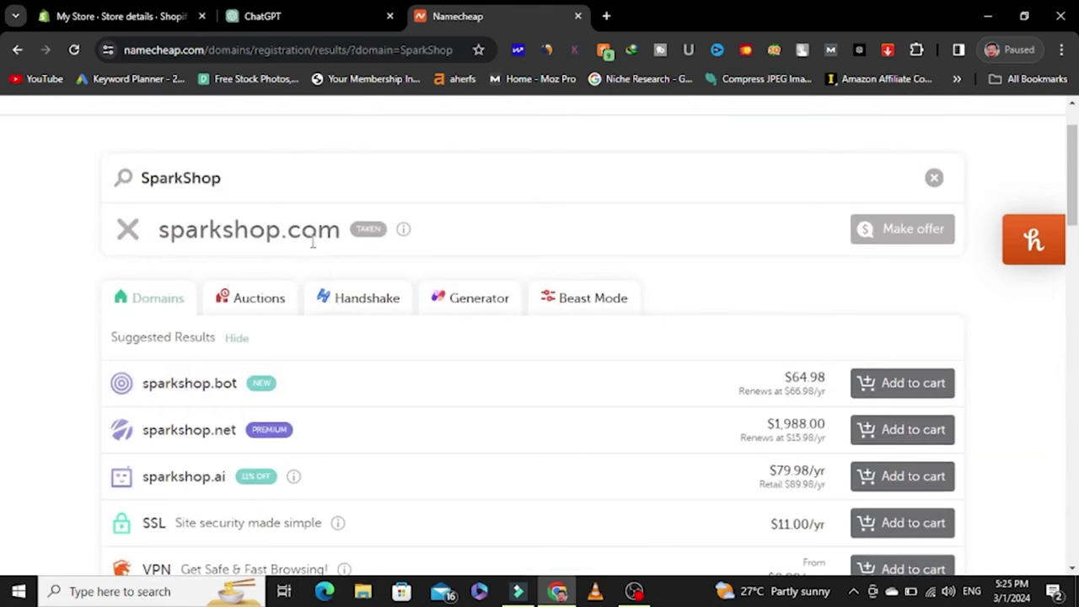
scroll(305, 264, "down", 7)
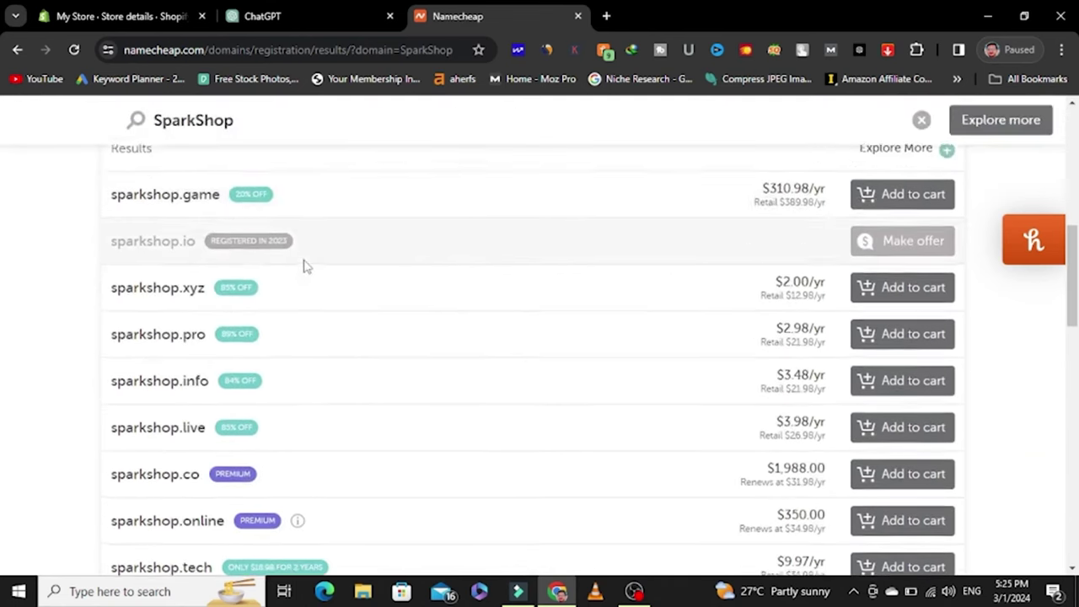
scroll(305, 265, "down", 4)
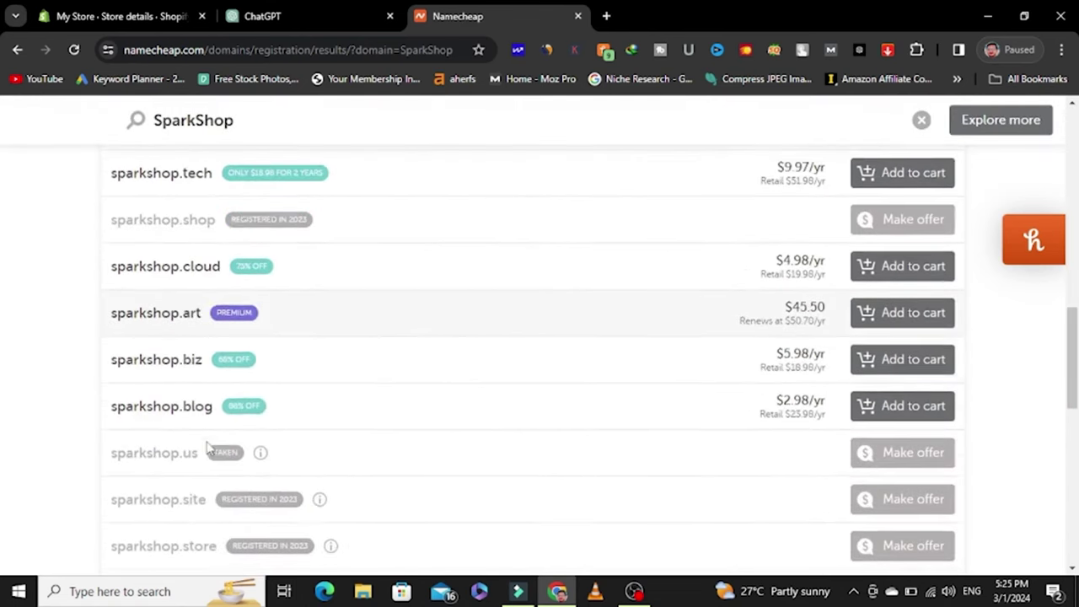
scroll(189, 363, "down", 2)
scroll(207, 405, "down", 1)
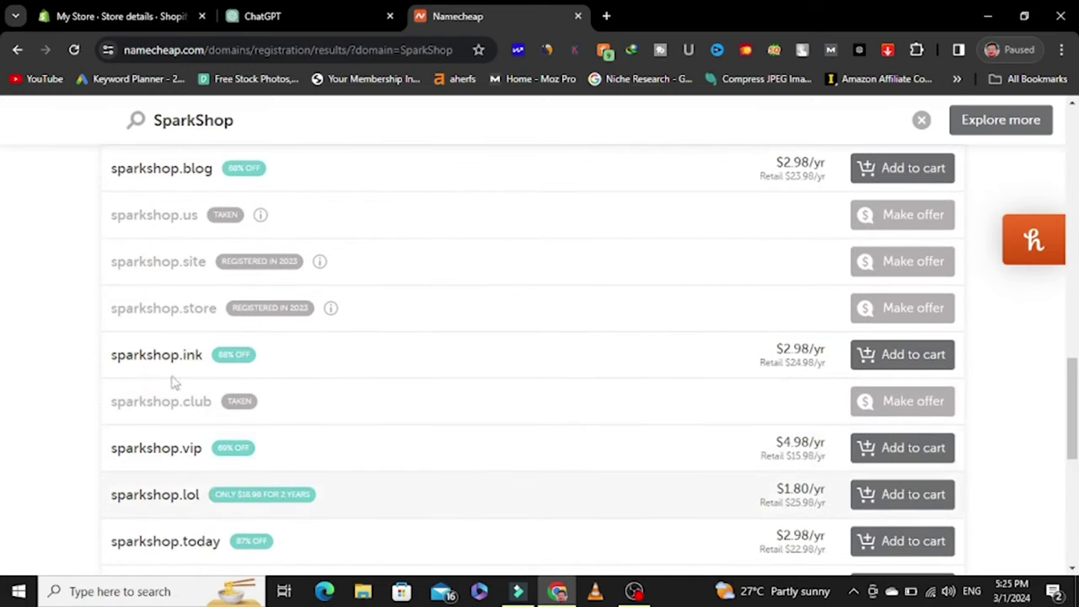
scroll(228, 381, "down", 4)
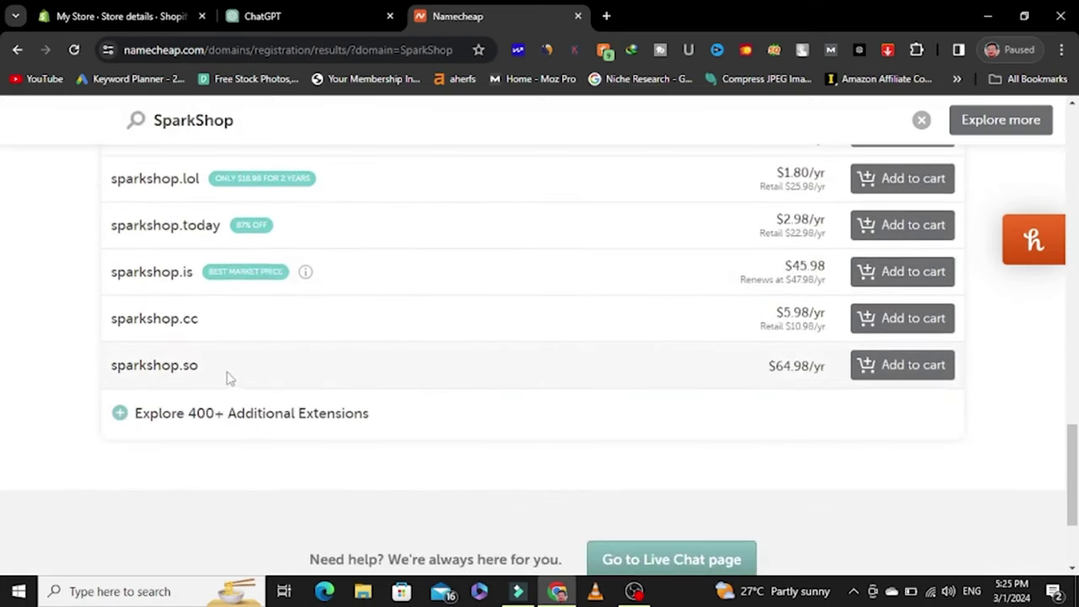
scroll(229, 371, "up", 15)
scroll(227, 365, "up", 2)
Step: Copy TrendCraze from the ChatGPT name list and search for it as a domain name on Namecheap
left_click(255, 14)
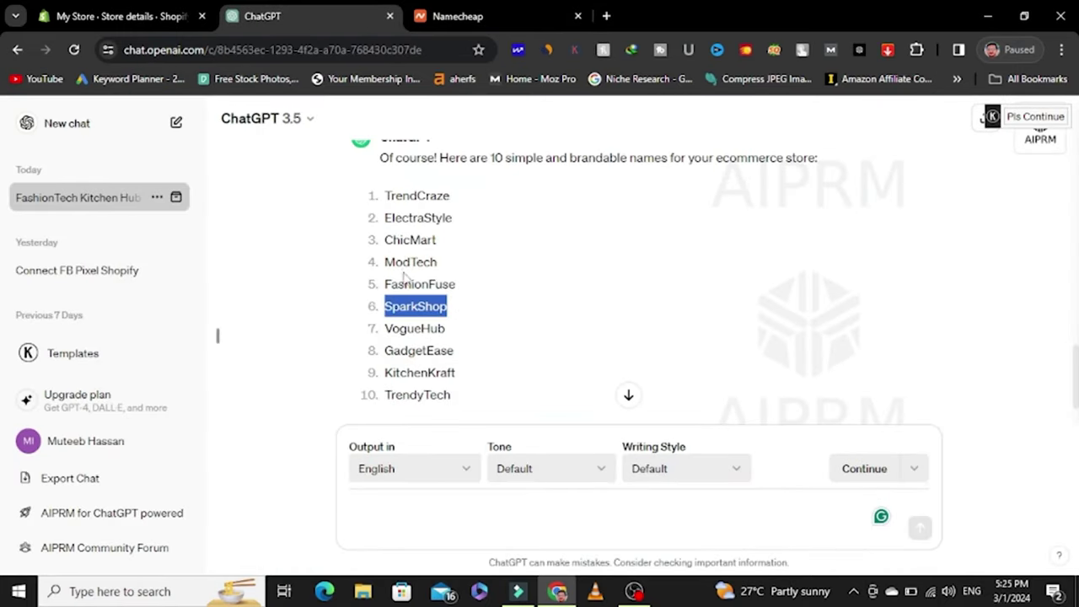
left_click_drag(386, 196, 455, 201)
key("ctrl+c")
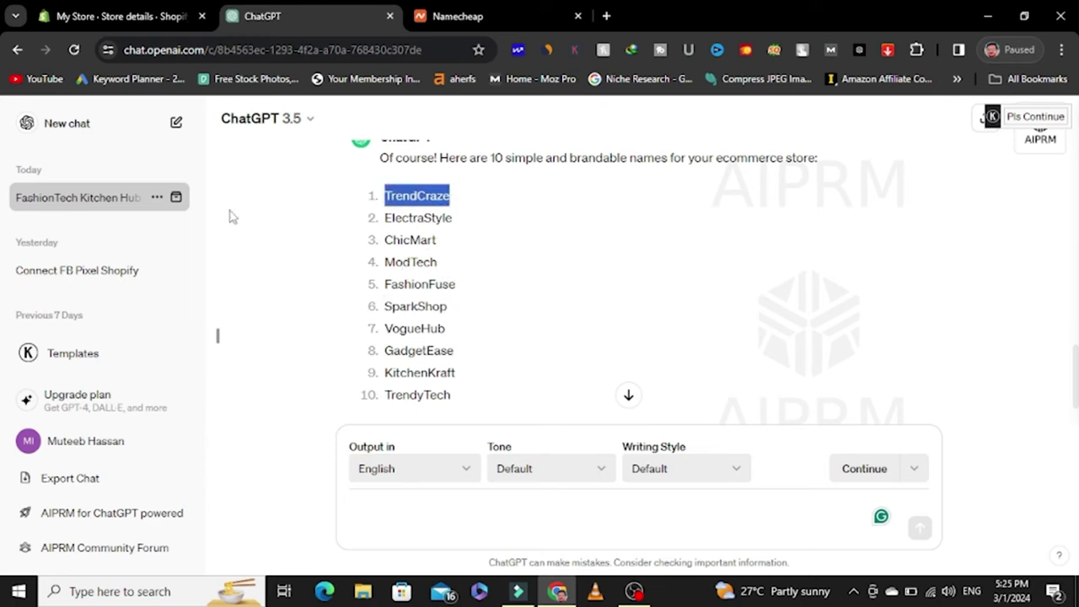
left_click(542, 10)
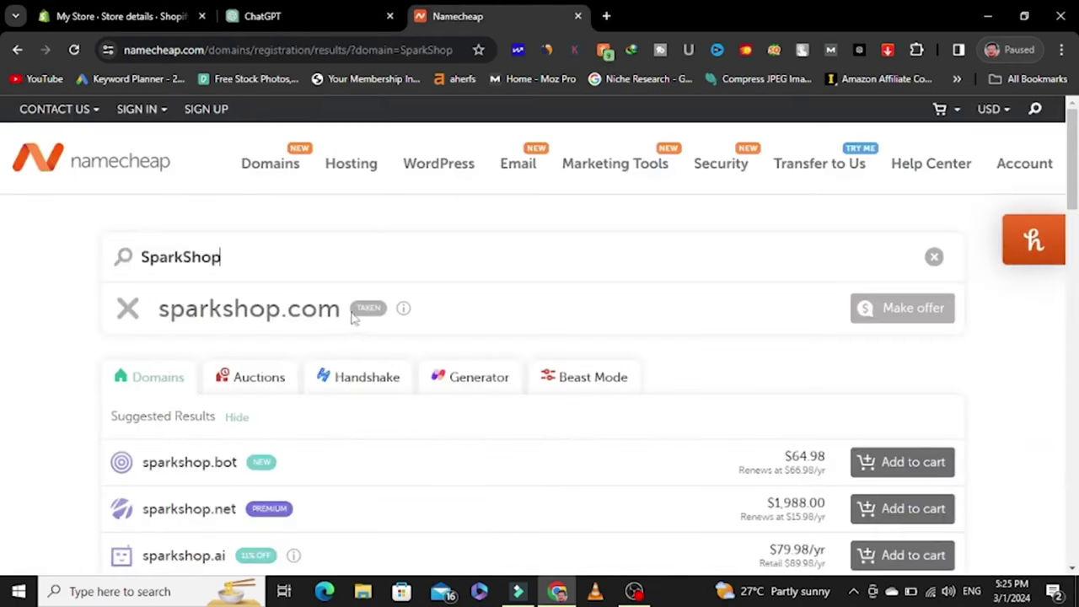
left_click(236, 255)
key("ctrl+a")
key("ctrl+v")
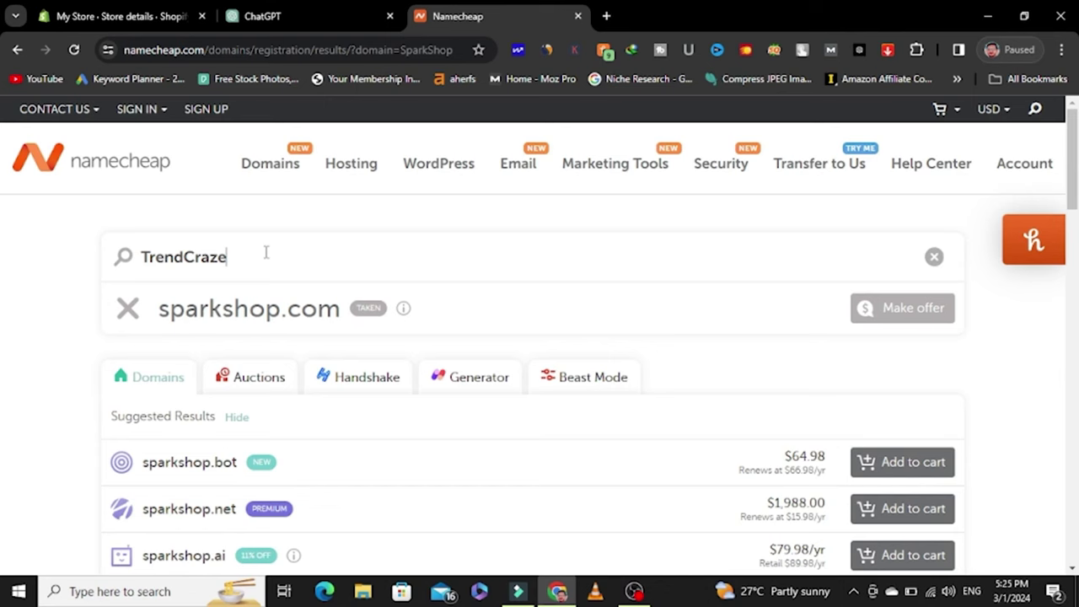
key("Return")
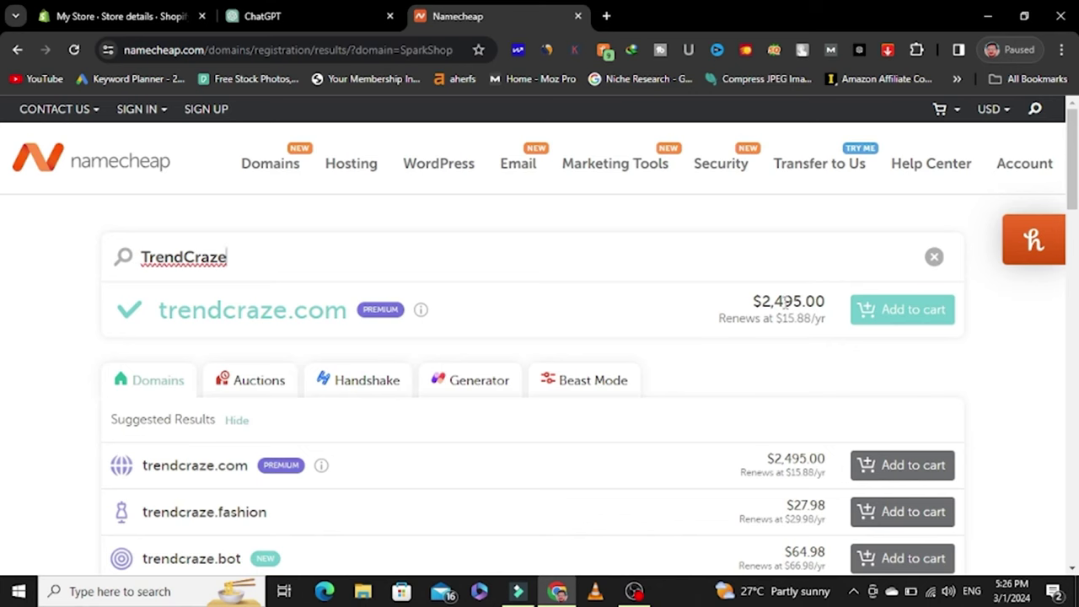
Step: Return to ChatGPT and look over the suggested brand names, such as StyleHaven and EliteThreads
left_click(315, 16)
left_click(485, 521)
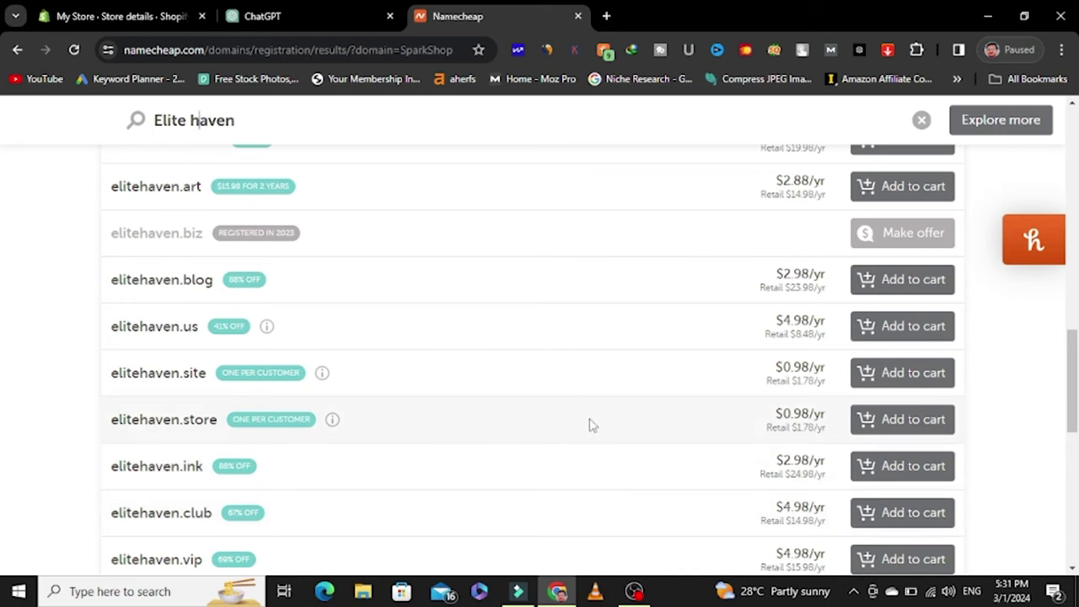
left_click(329, 8)
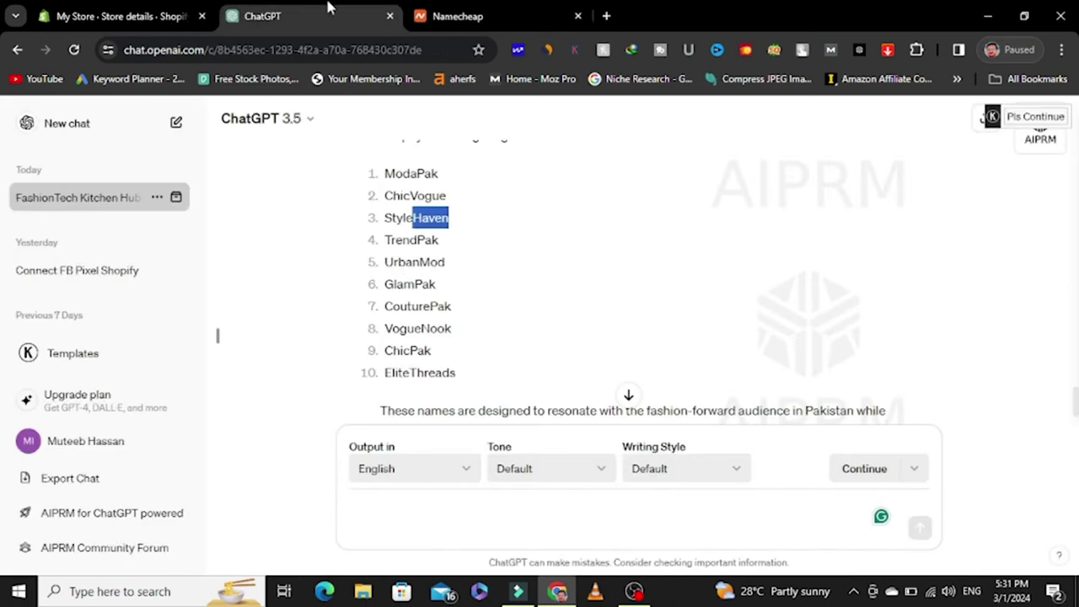
left_click(442, 216)
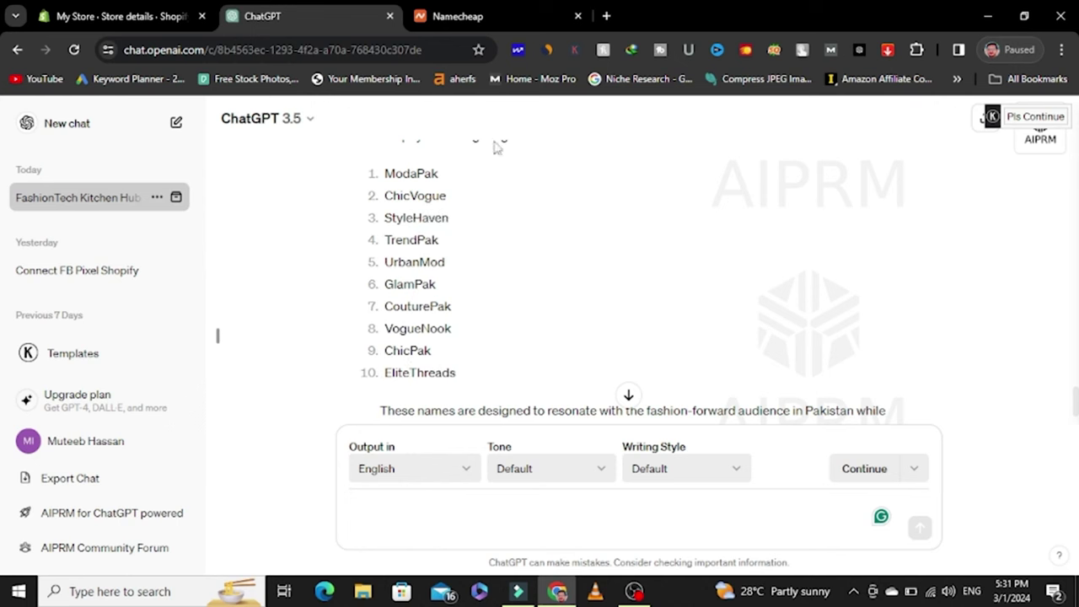
Step: Examine the availability and prices of the Elite haven domain across the extensions on Namecheap, including .com and .store
left_click(539, 11)
scroll(337, 231, "up", 3)
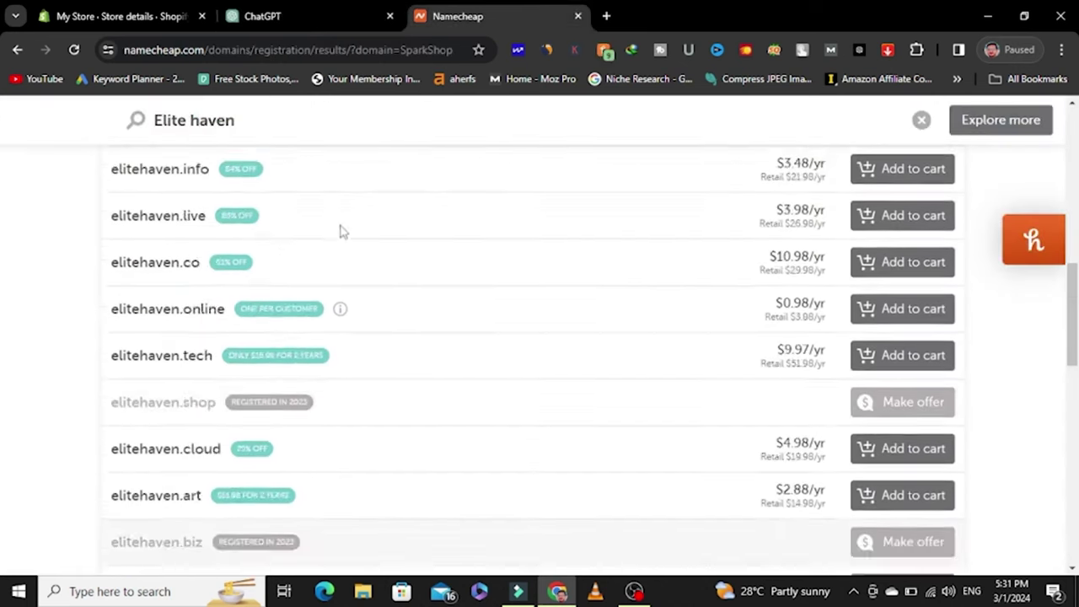
scroll(340, 240, "up", 5)
scroll(416, 320, "down", 2)
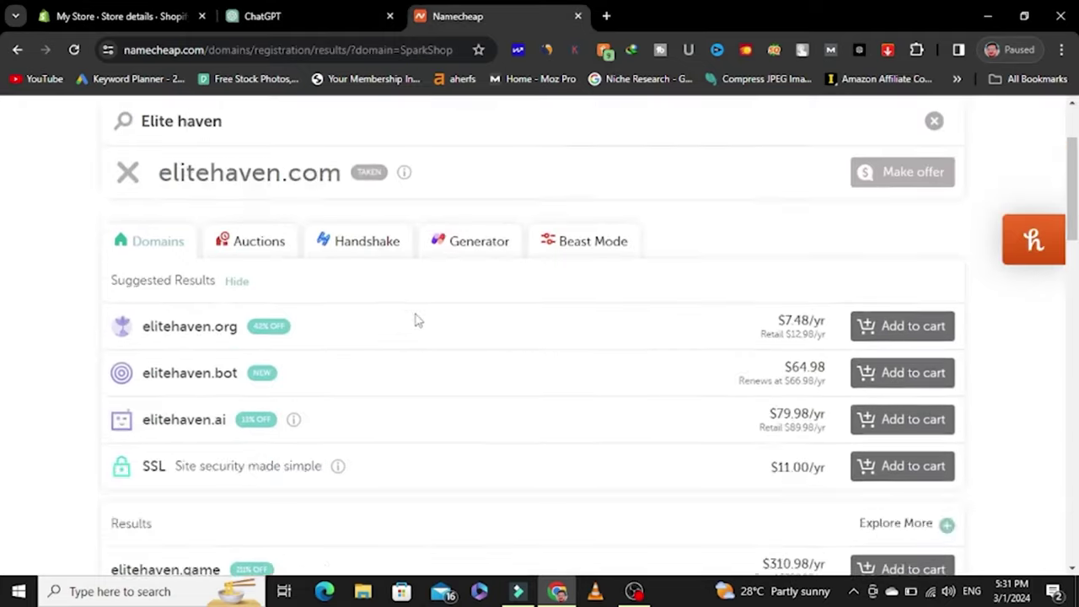
scroll(415, 320, "down", 10)
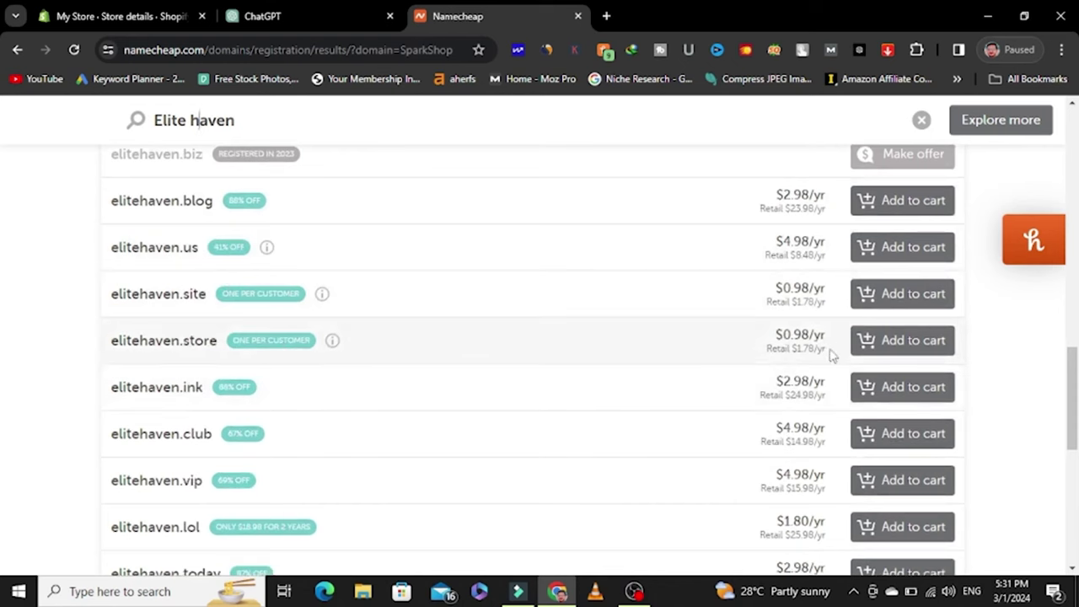
Step: Copy the name Elite haven from the Namecheap domain search field
left_click(260, 123)
triple_click(259, 122)
key("ctrl+c")
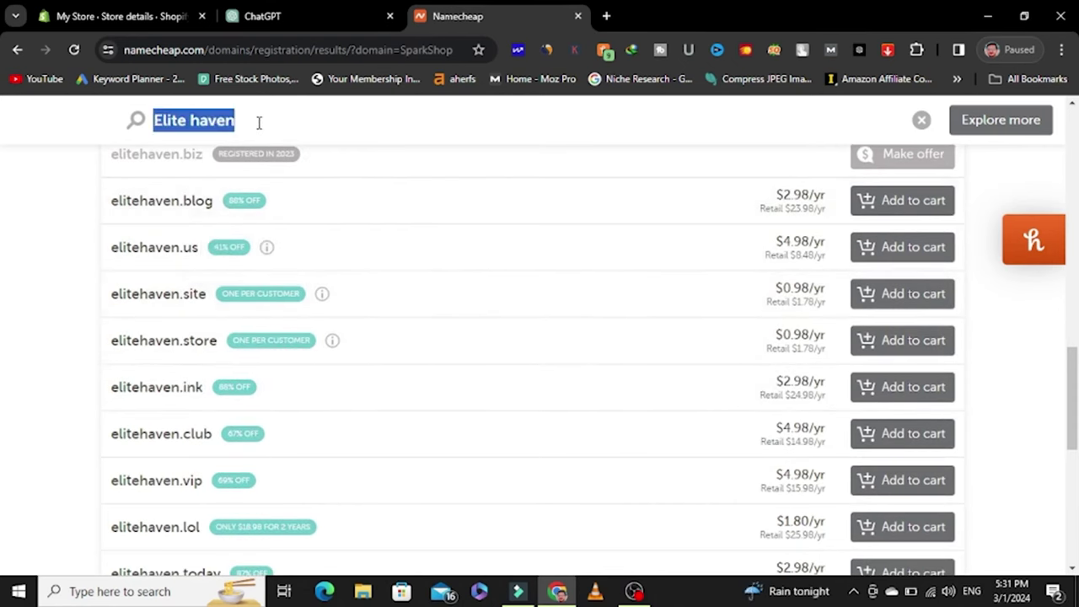
Step: Switch to the Shopify store details, set the profile's store name to Elite haven and save the profile
left_click(123, 16)
left_click(907, 287)
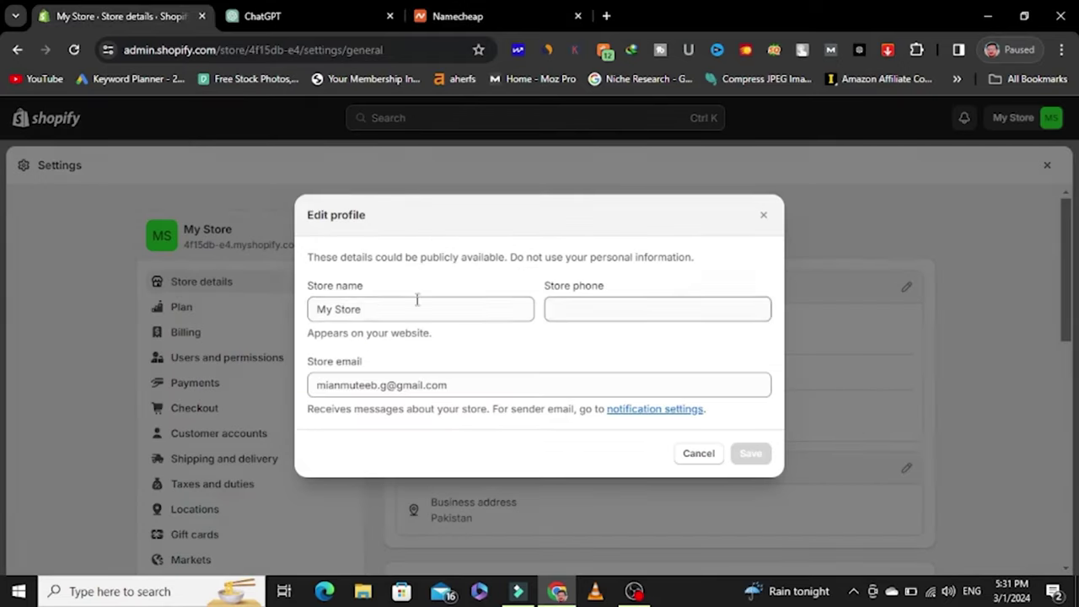
left_click(382, 312)
key("ctrl+a")
key("ctrl+v")
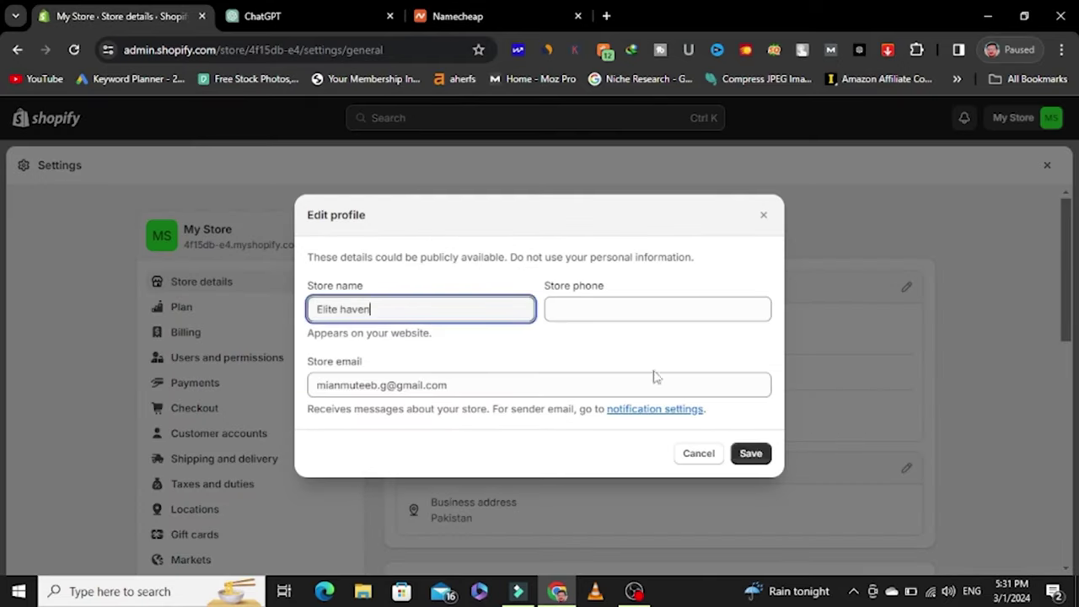
left_click(627, 310)
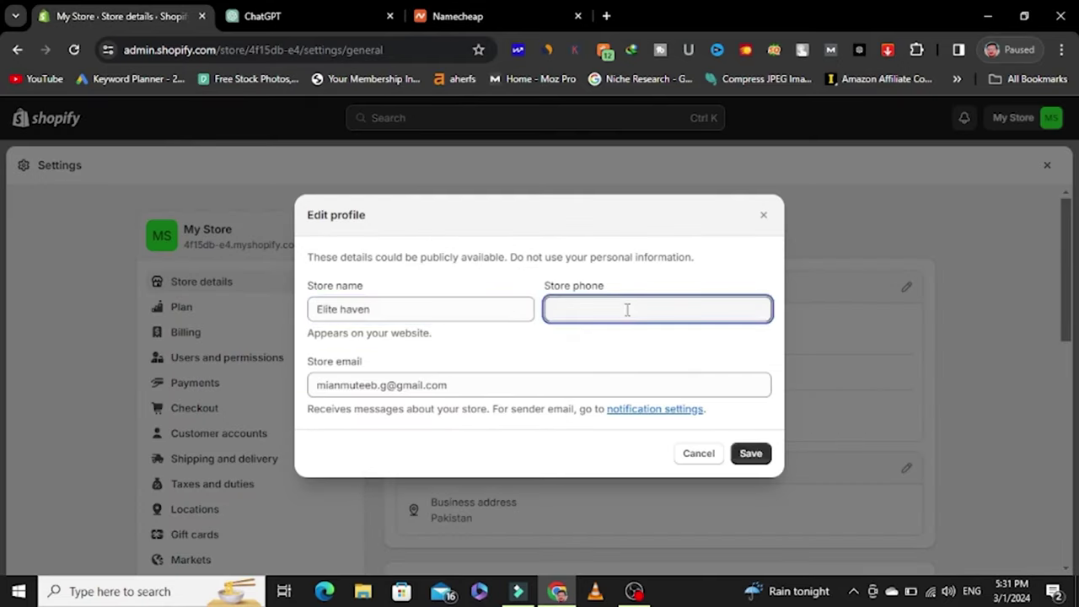
left_click(458, 389)
left_click(498, 344)
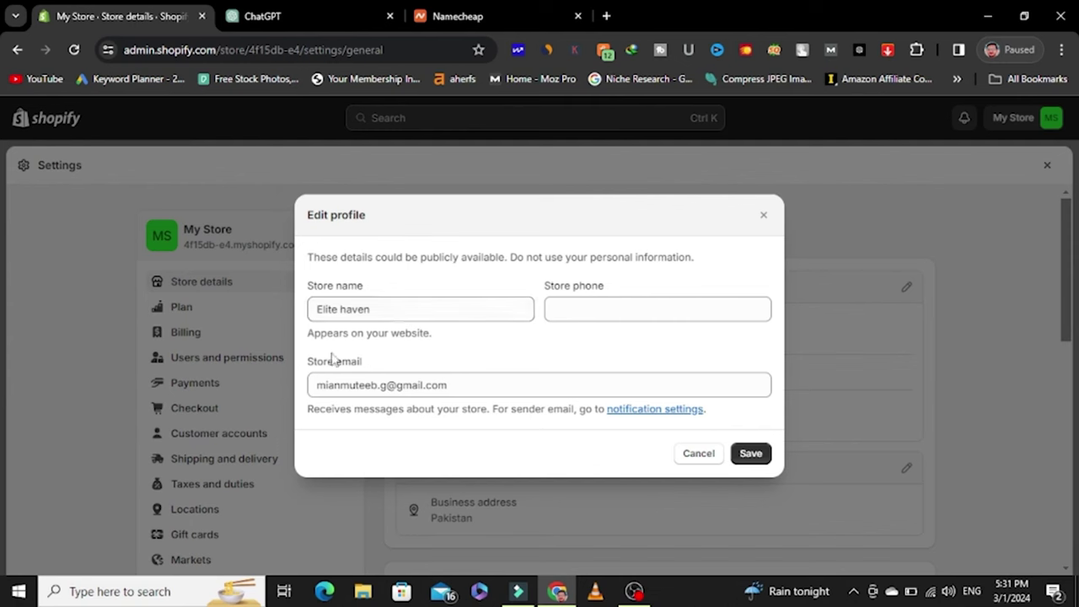
left_click(752, 459)
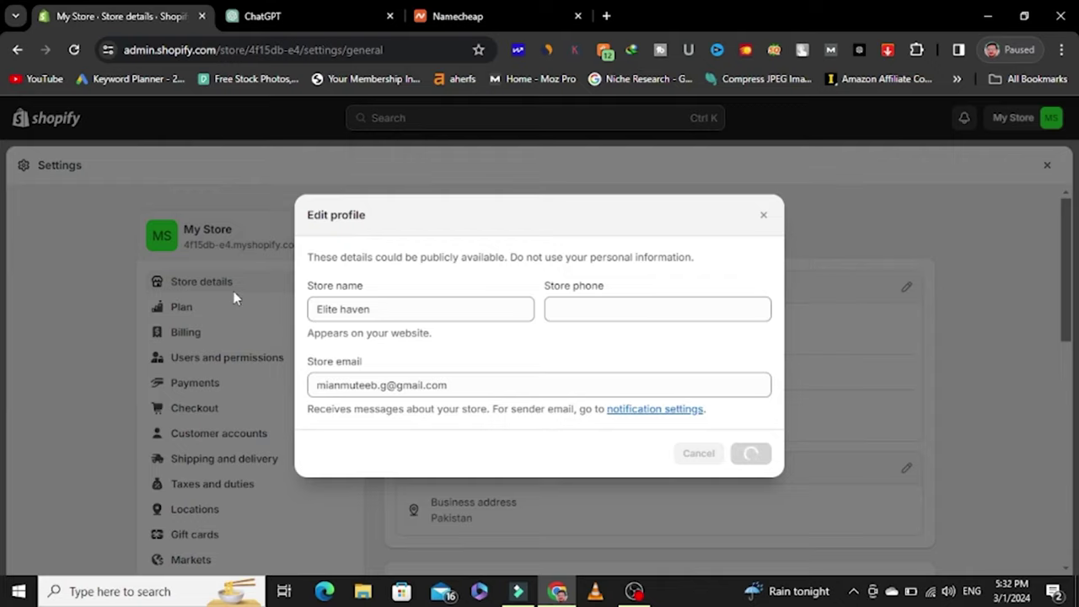
Step: Review the store details settings, including billing information, store currency, time zone, units of measurement and order ID format
scroll(236, 315, "down", 3)
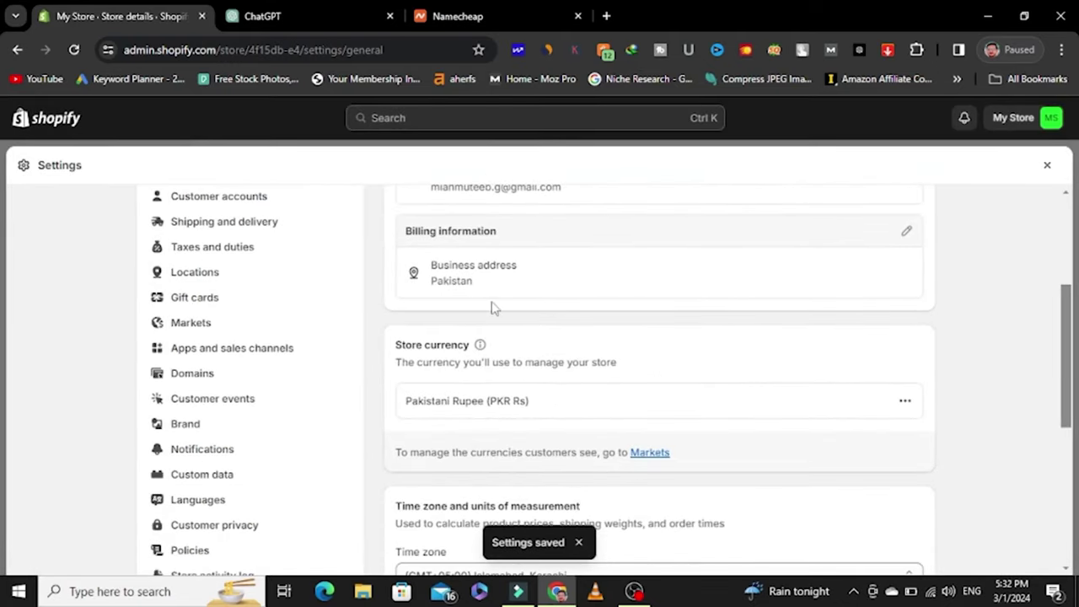
scroll(493, 307, "down", 1)
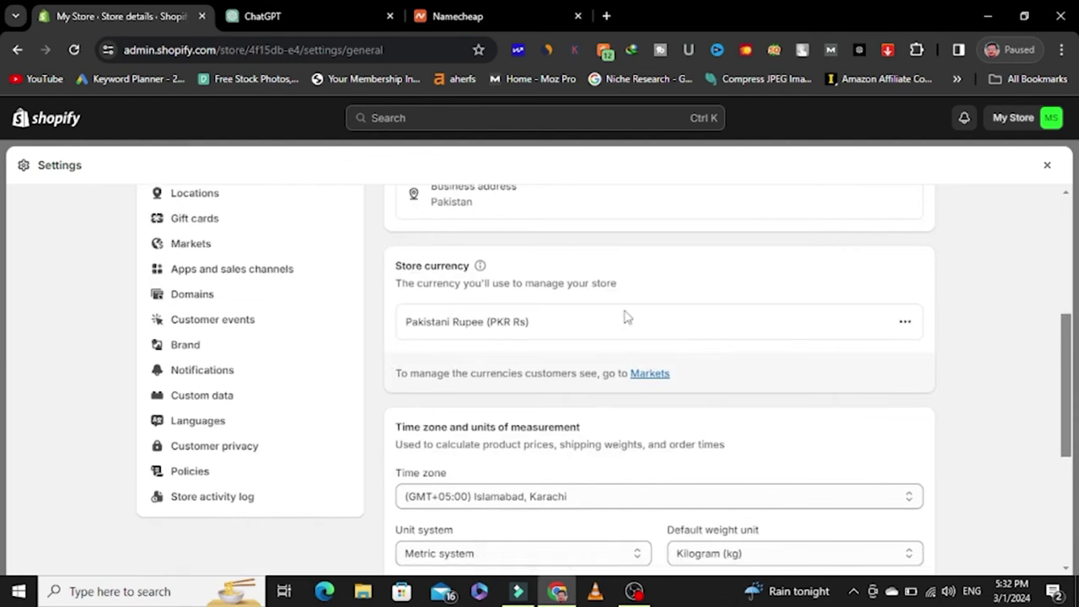
scroll(624, 316, "down", 3)
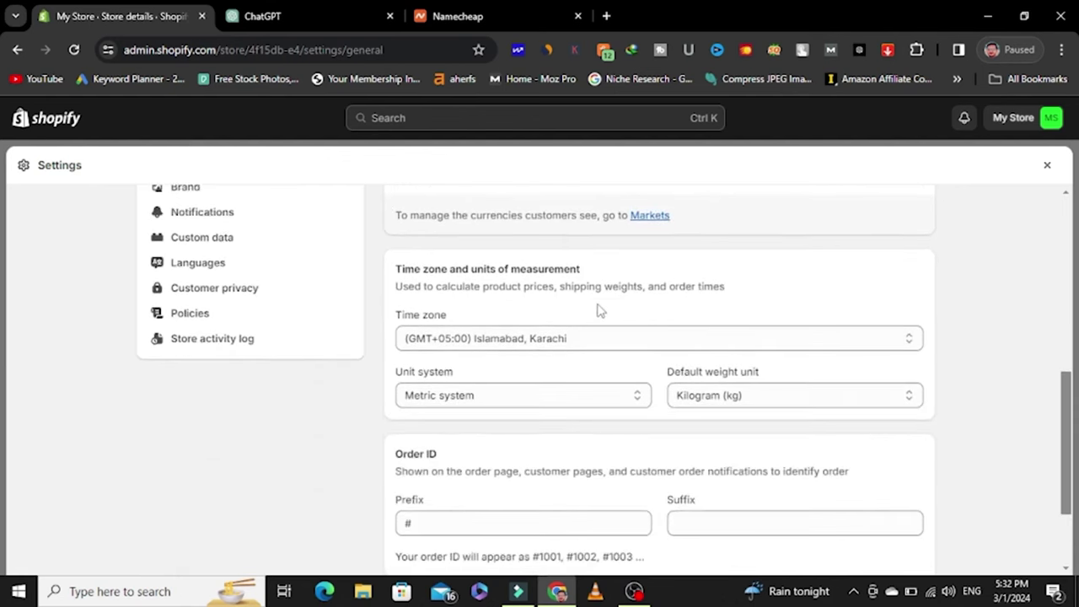
scroll(424, 410, "up", 5)
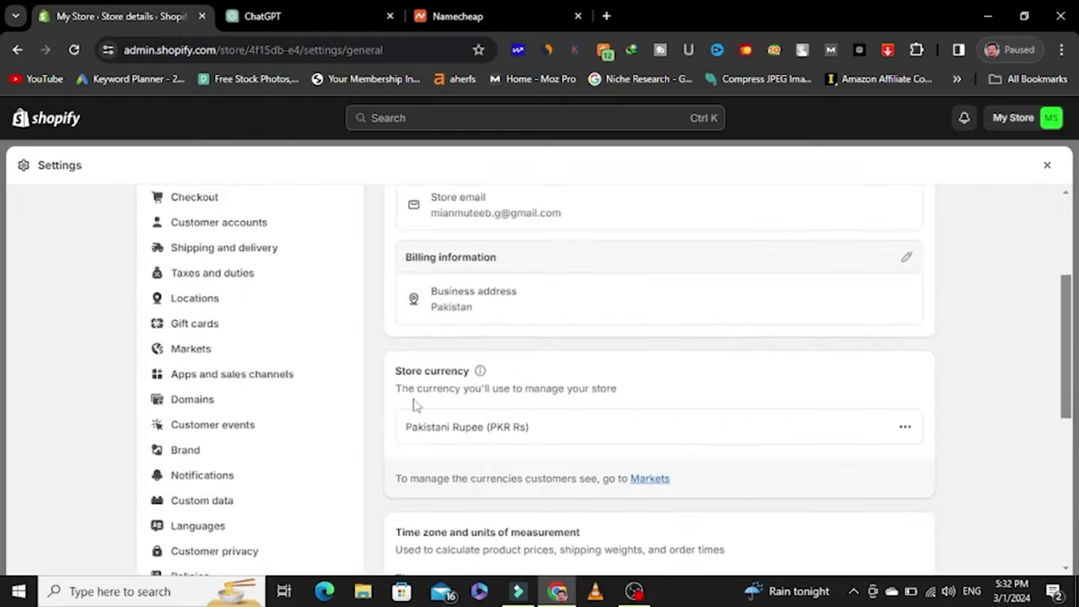
scroll(212, 241, "up", 1)
scroll(217, 251, "up", 1)
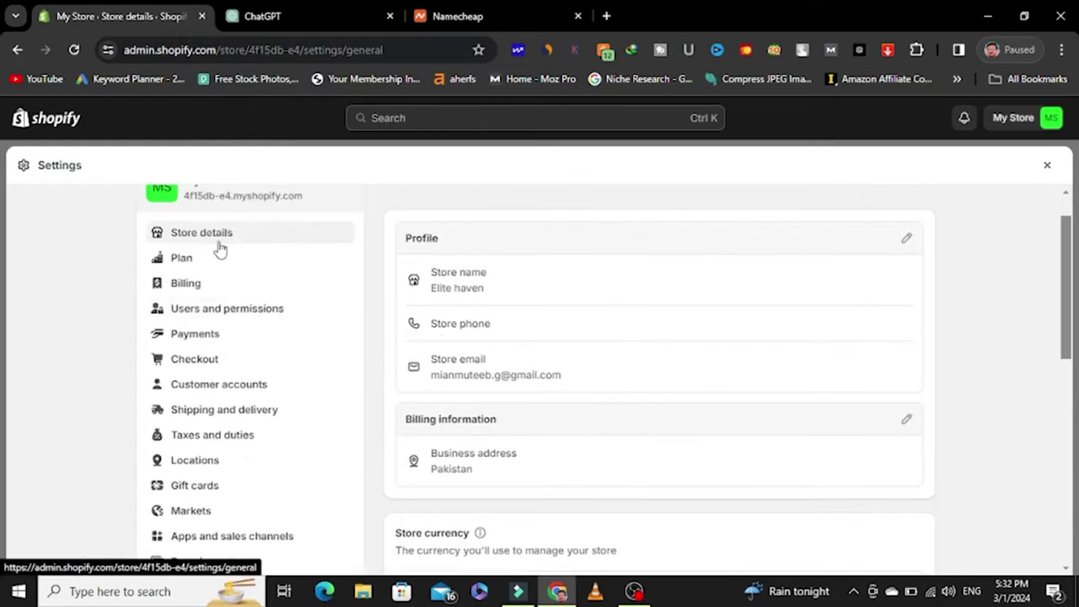
Step: Open the store's Plan settings and review the plan details and billing cycle
left_click(204, 264)
scroll(563, 291, "down", 1)
scroll(540, 299, "up", 1)
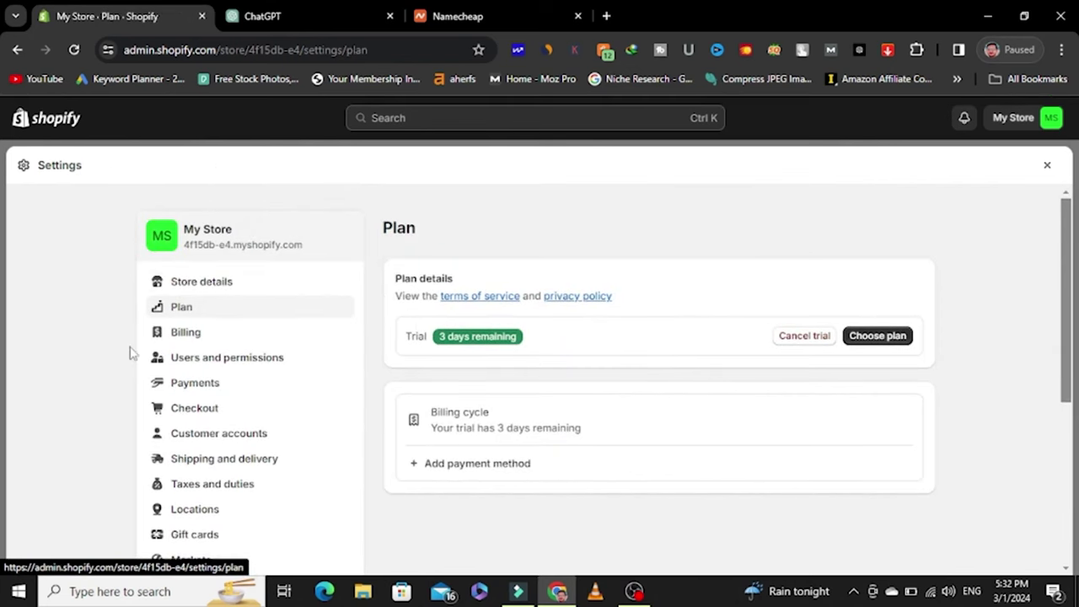
Step: Open the Billing settings and review the current billing cycle and past bills
left_click(190, 335)
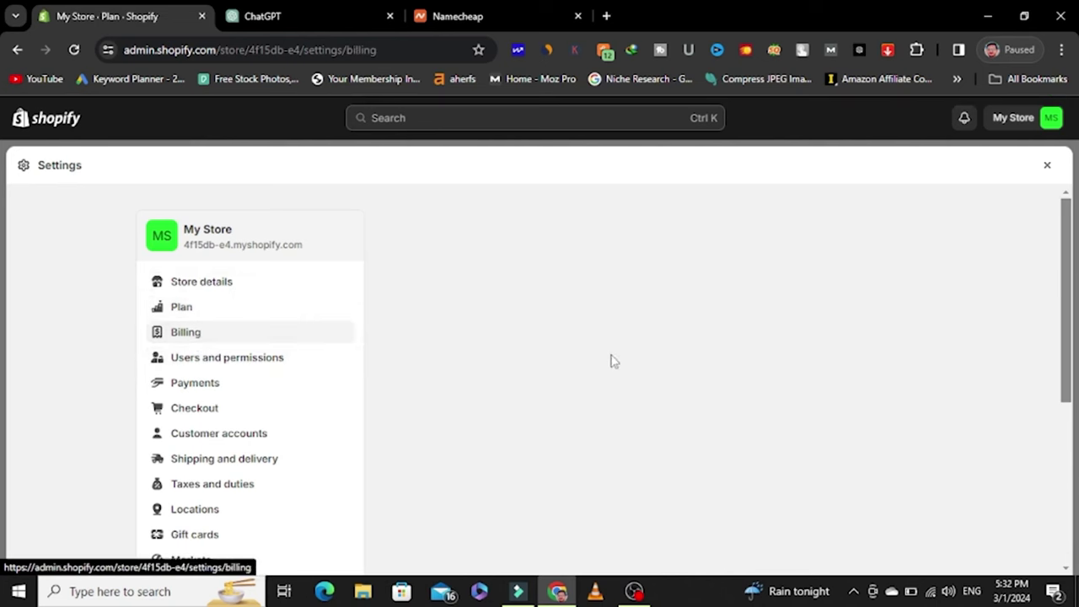
scroll(711, 379, "down", 2)
scroll(711, 379, "down", 5)
scroll(711, 381, "up", 3)
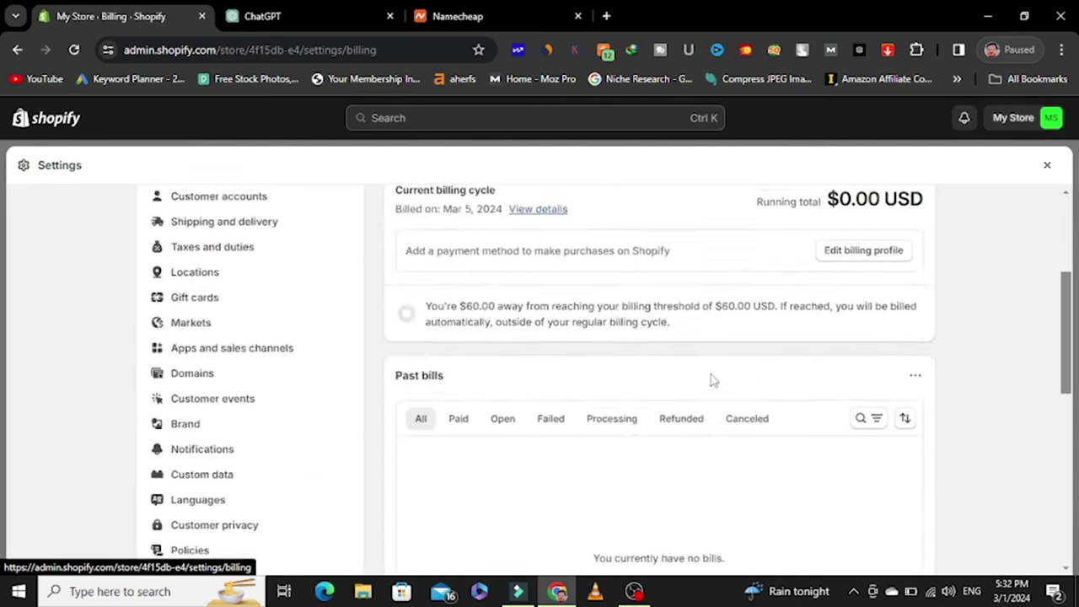
scroll(711, 379, "up", 3)
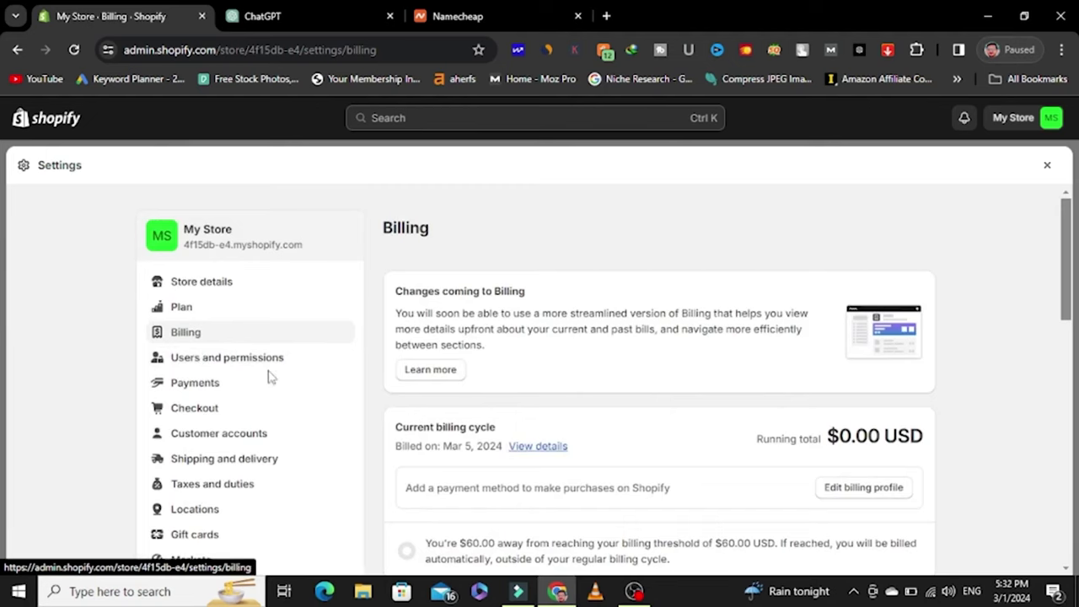
scroll(266, 373, "down", 1)
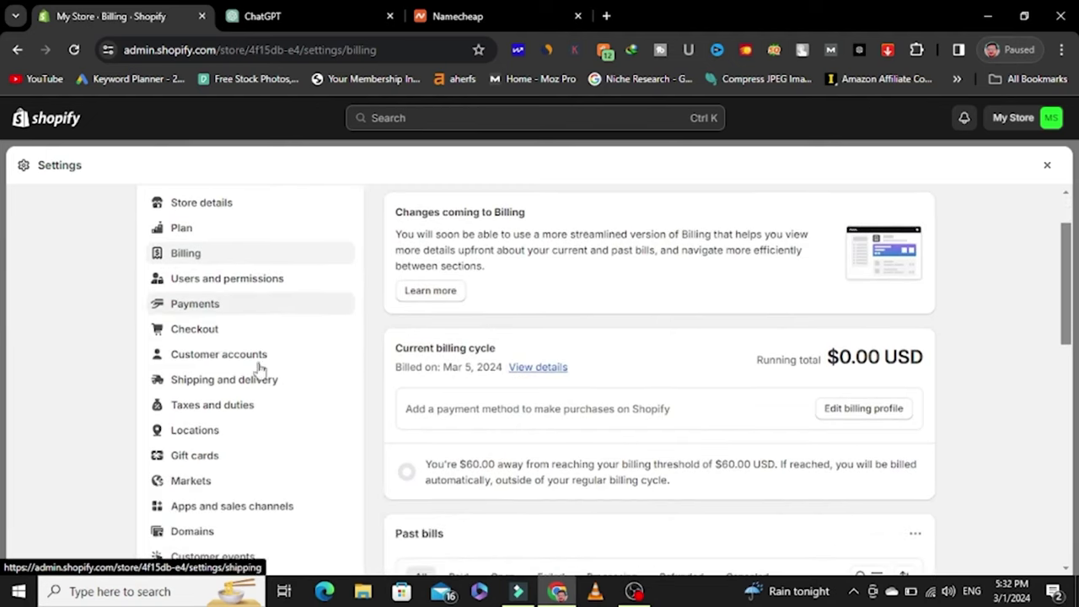
Step: Open the Payments settings and look through the payment providers, supported methods, capture method and manual payment methods
left_click(239, 314)
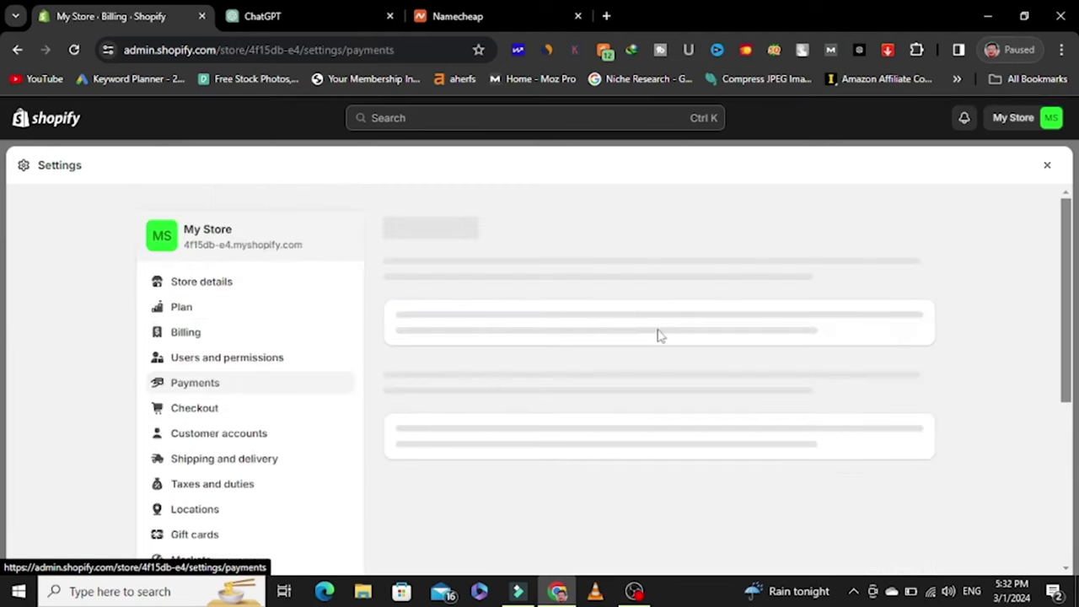
scroll(755, 369, "down", 4)
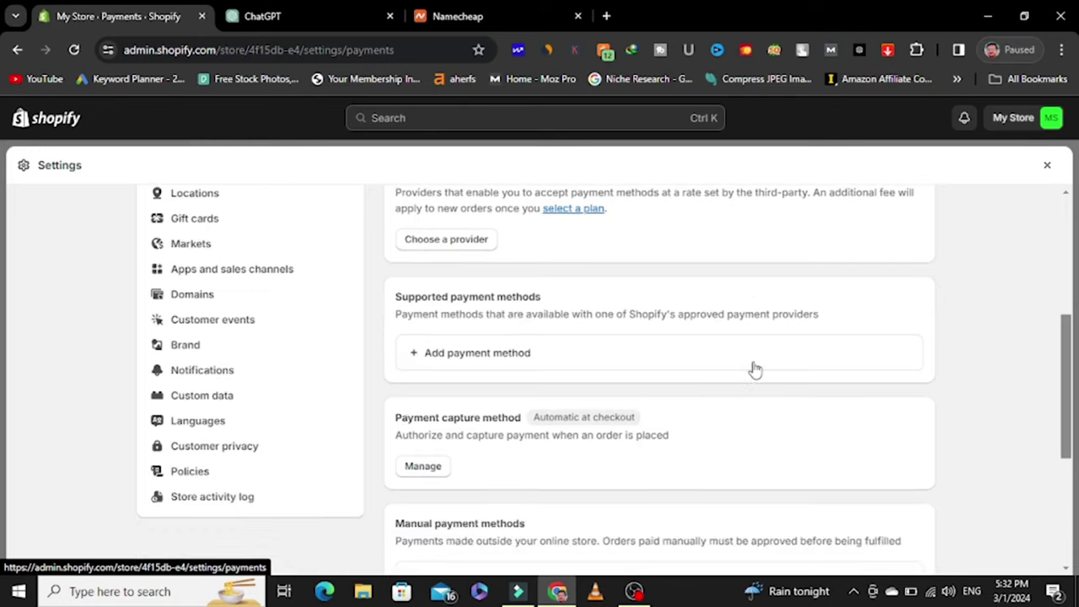
scroll(746, 370, "down", 3)
scroll(687, 361, "down", 1)
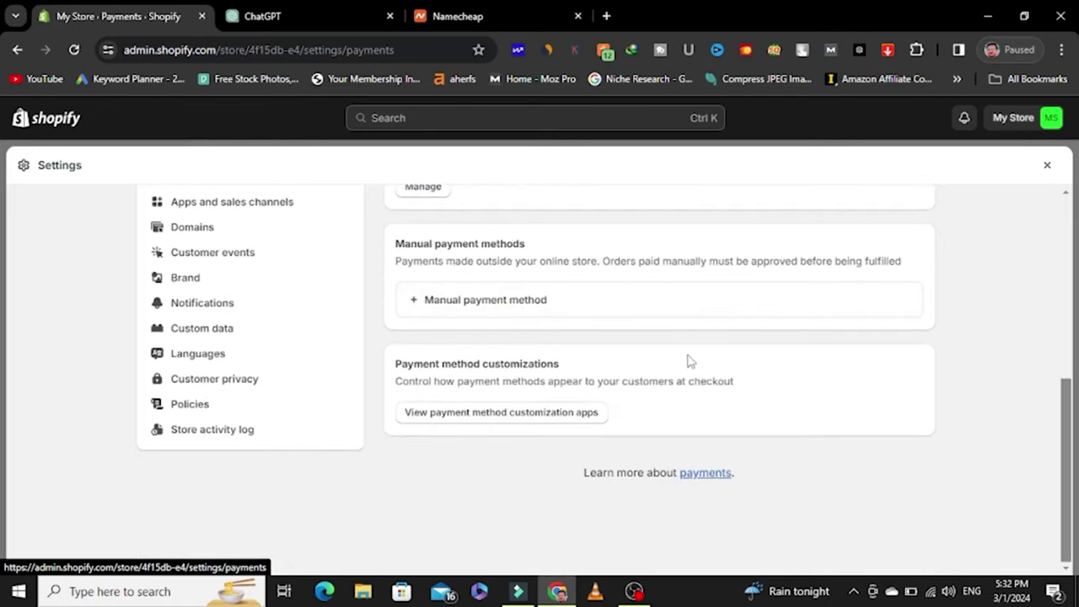
scroll(650, 366, "up", 4)
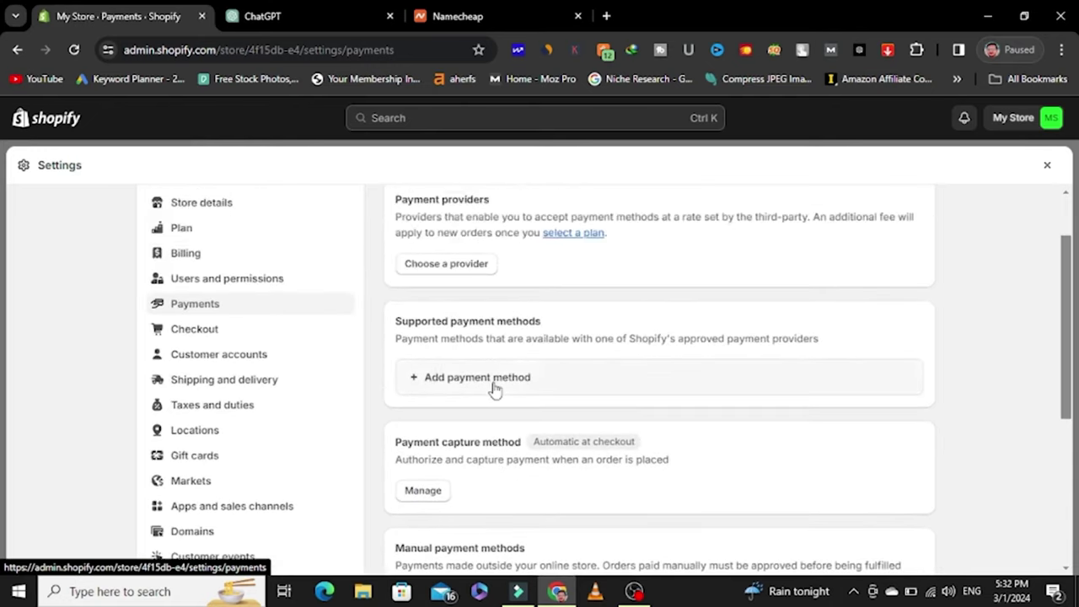
Step: View the list of third-party payment providers, then return to the Payments settings and find the manual payment methods section
scroll(481, 354, "up", 2)
left_click(432, 353)
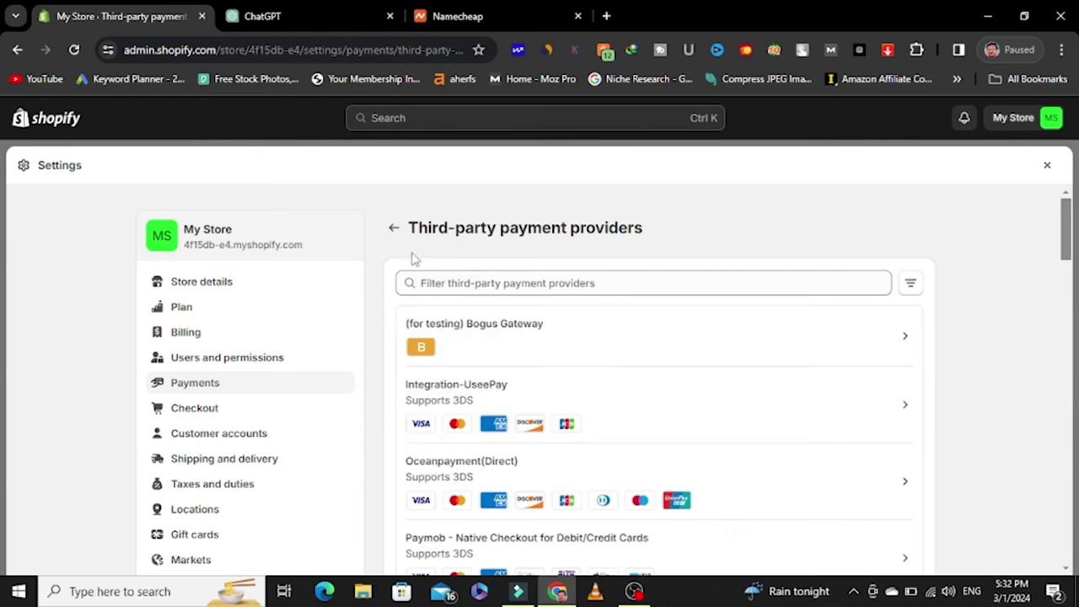
left_click(396, 228)
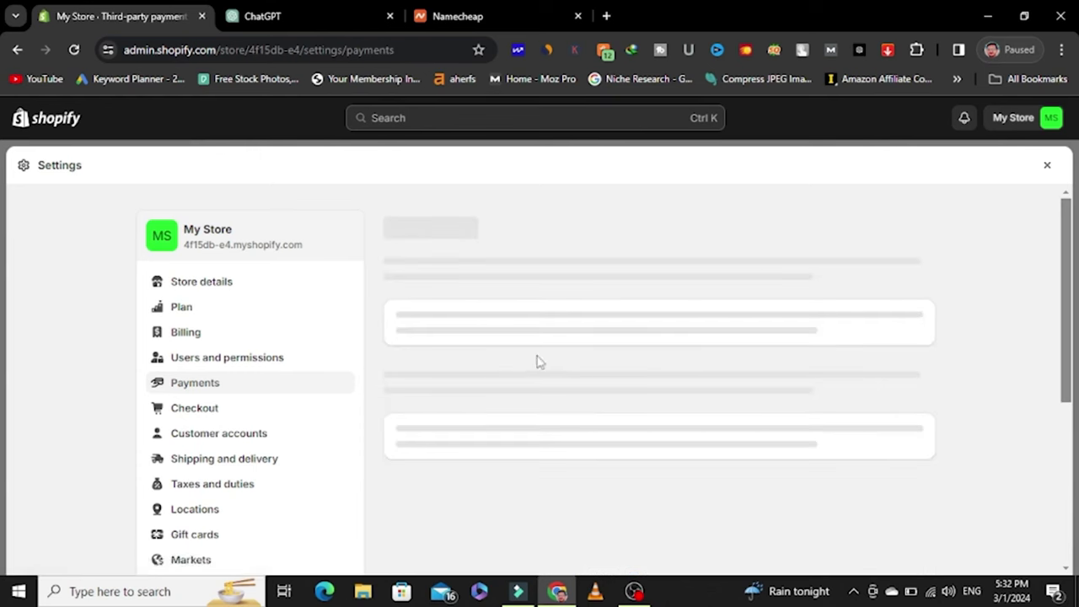
scroll(588, 373, "down", 3)
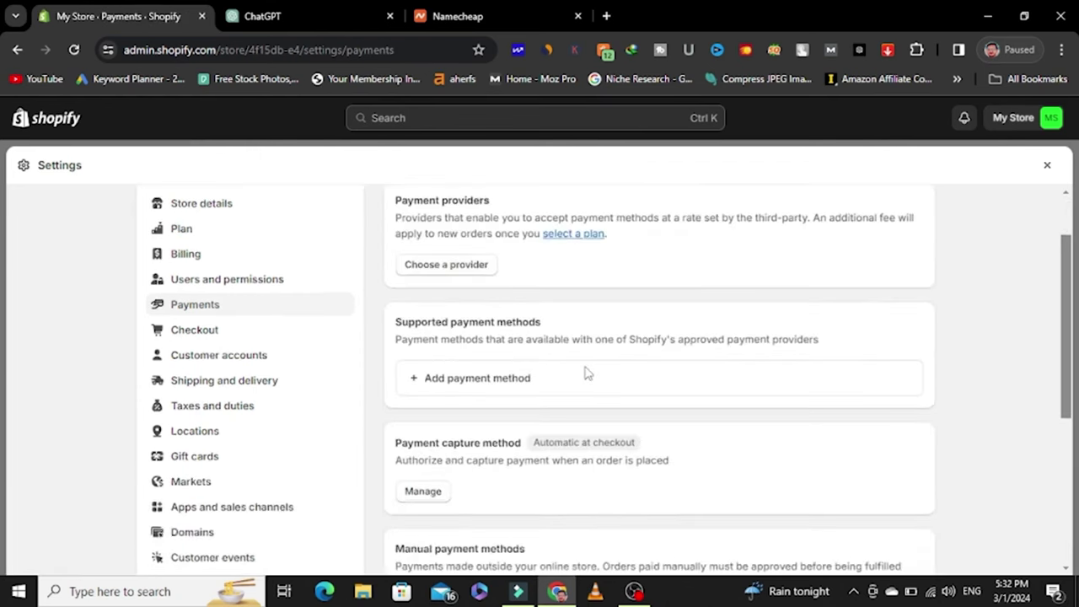
scroll(493, 327, "down", 2)
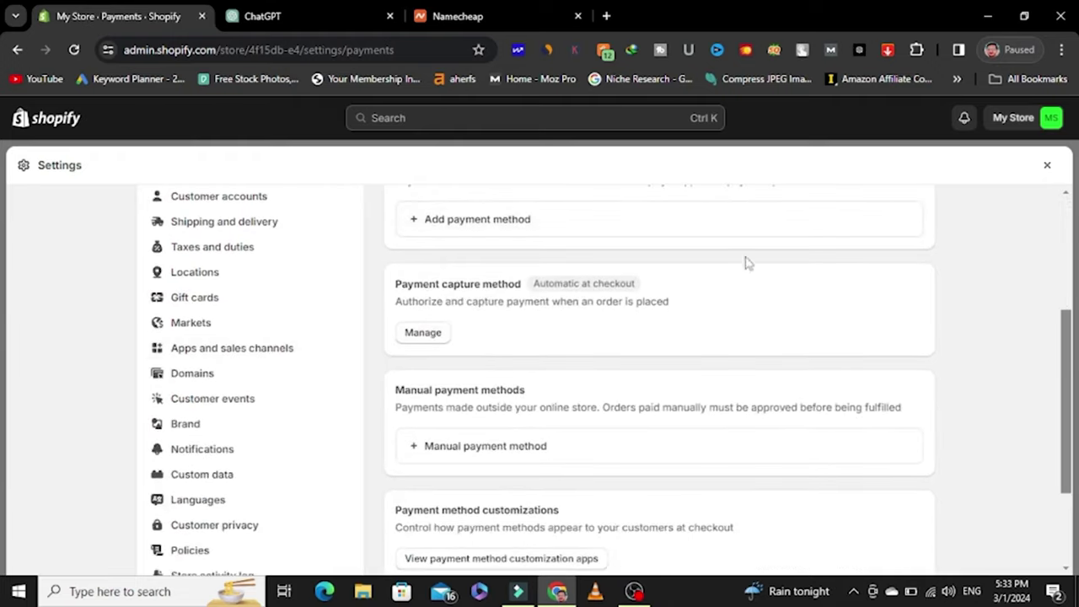
Step: Add Cash on Delivery (COD) as a manual payment method and activate it without additional details or payment instructions
scroll(745, 263, "down", 2)
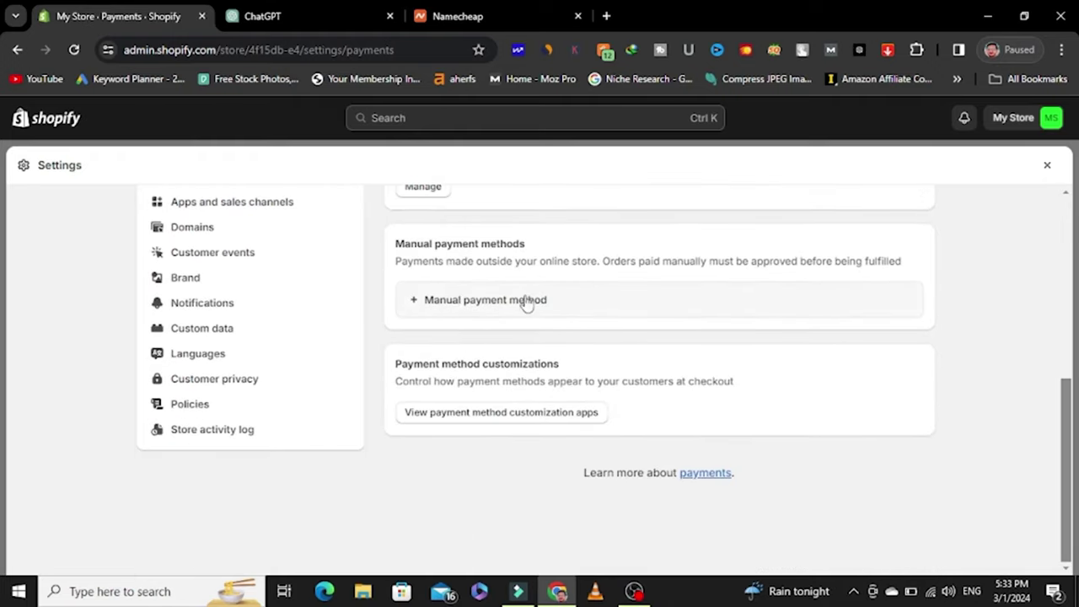
left_click(489, 310)
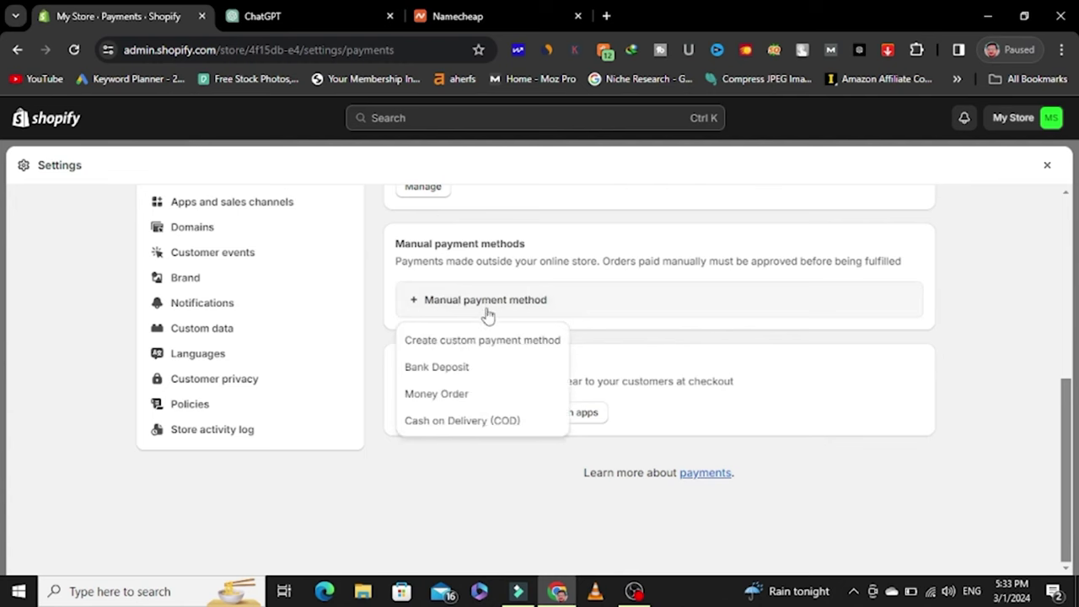
left_click(438, 422)
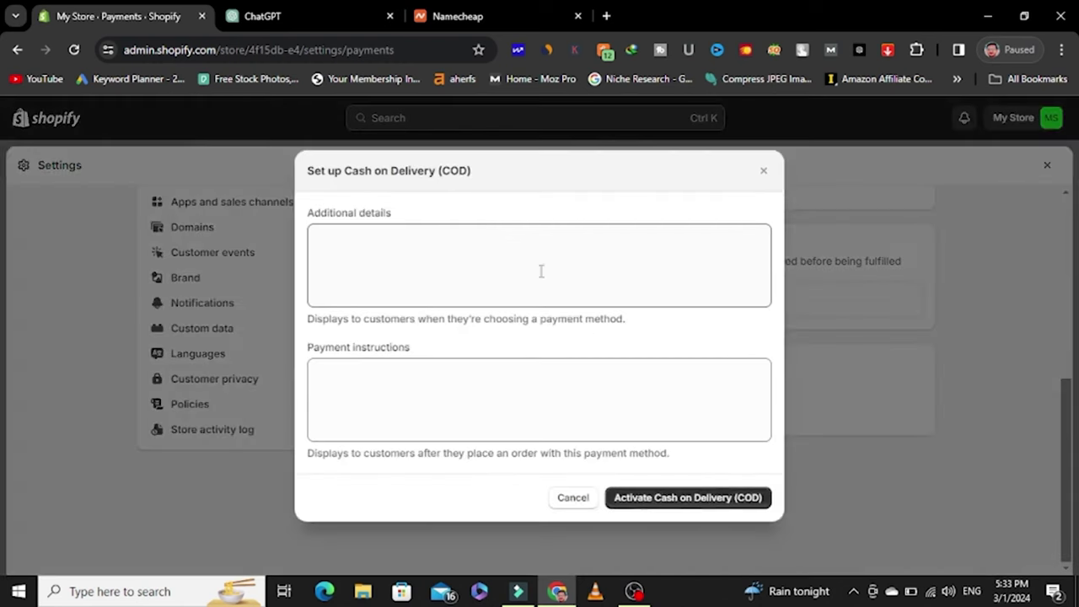
left_click(677, 505)
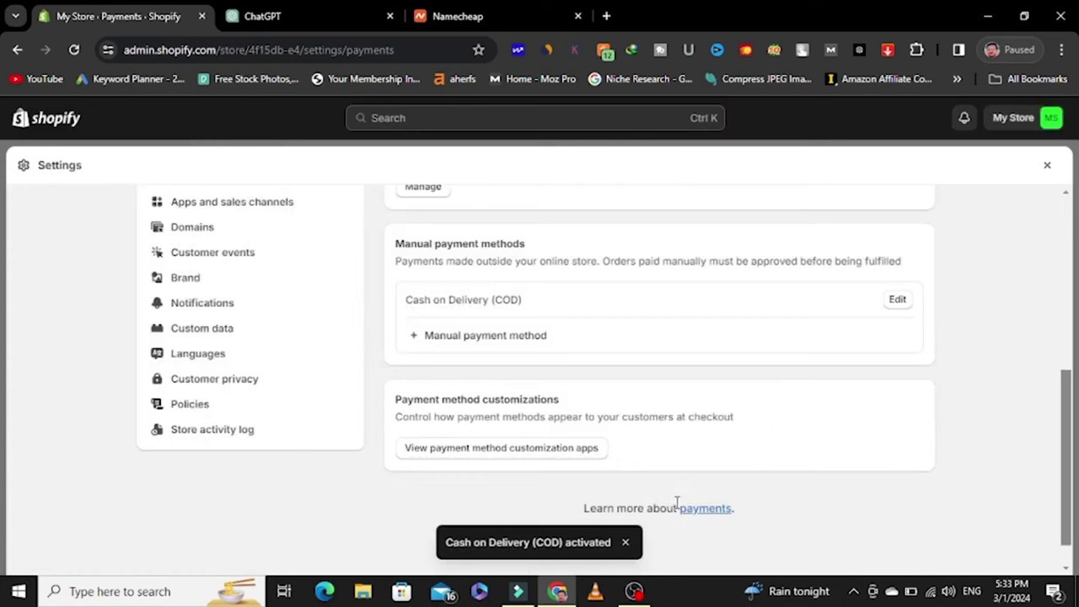
Step: Open the Checkout settings and review the customer contact method and customer information options
scroll(518, 392, "up", 1)
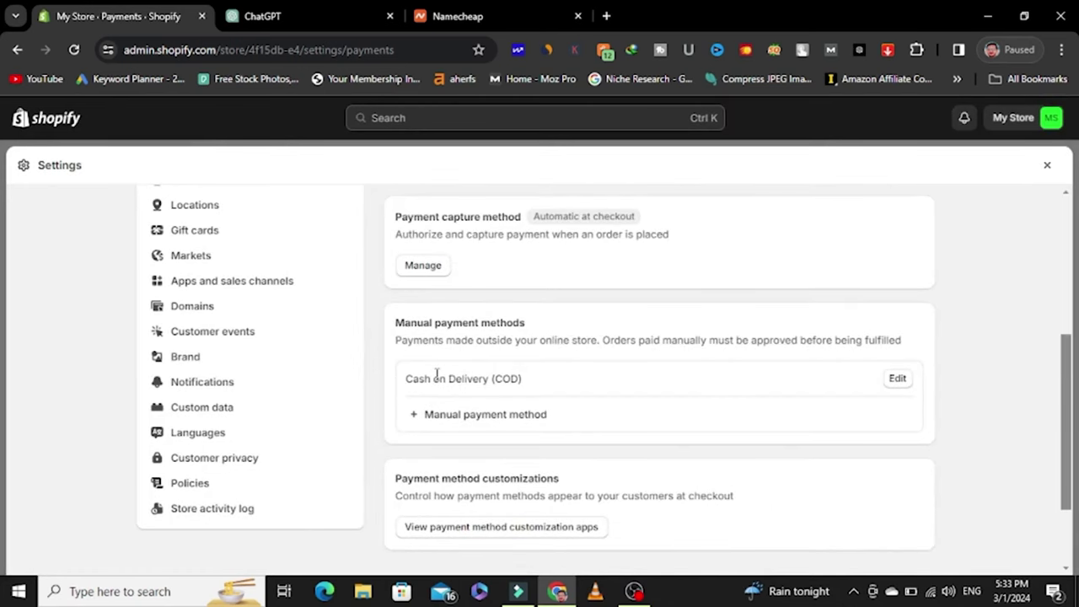
scroll(210, 258, "up", 4)
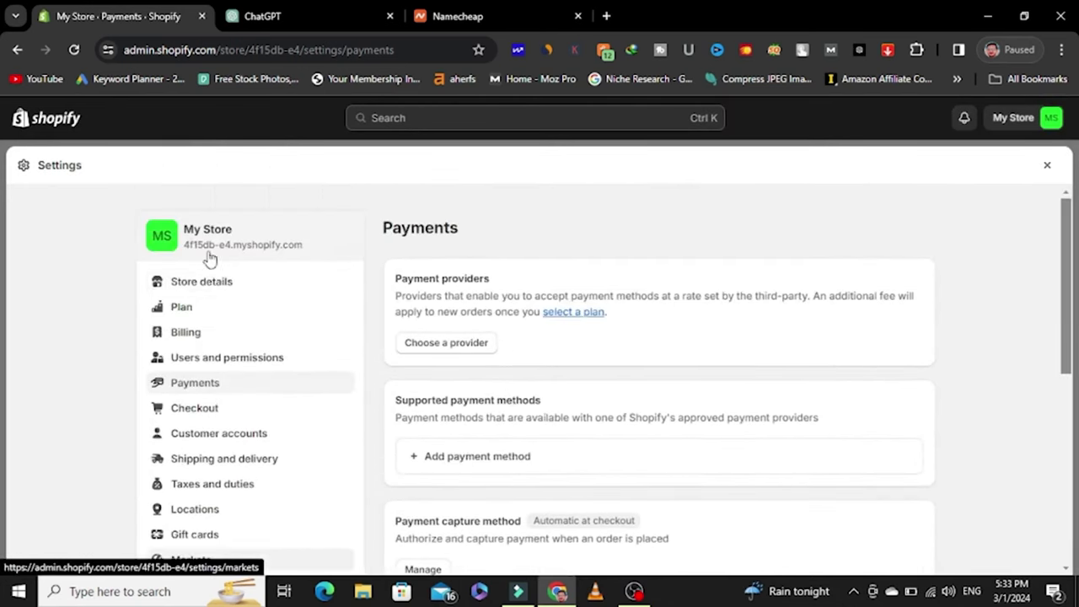
scroll(216, 337, "down", 1)
left_click(211, 335)
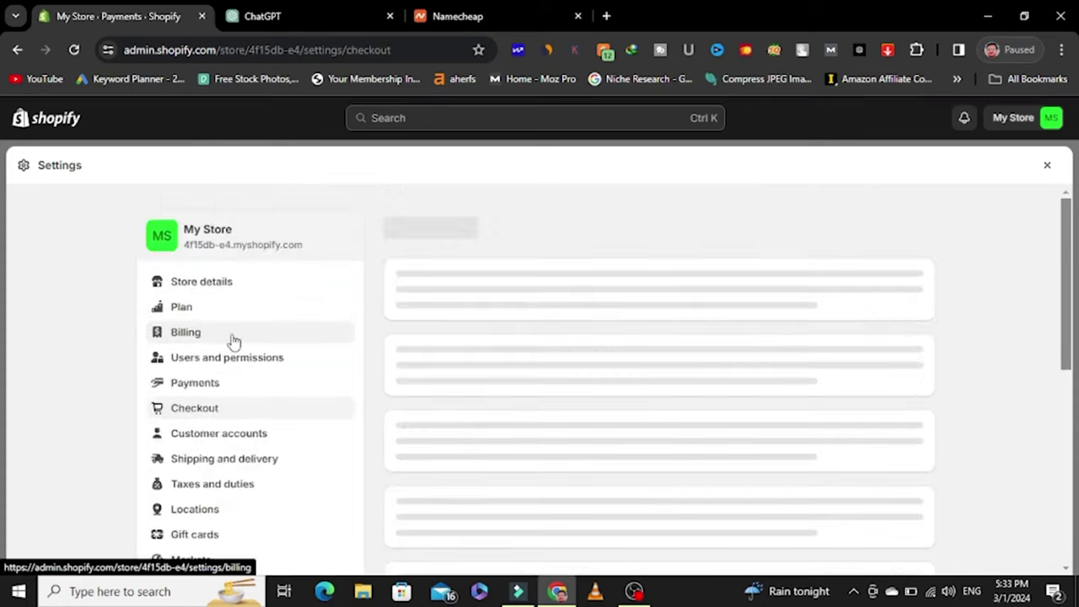
scroll(648, 354, "down", 3)
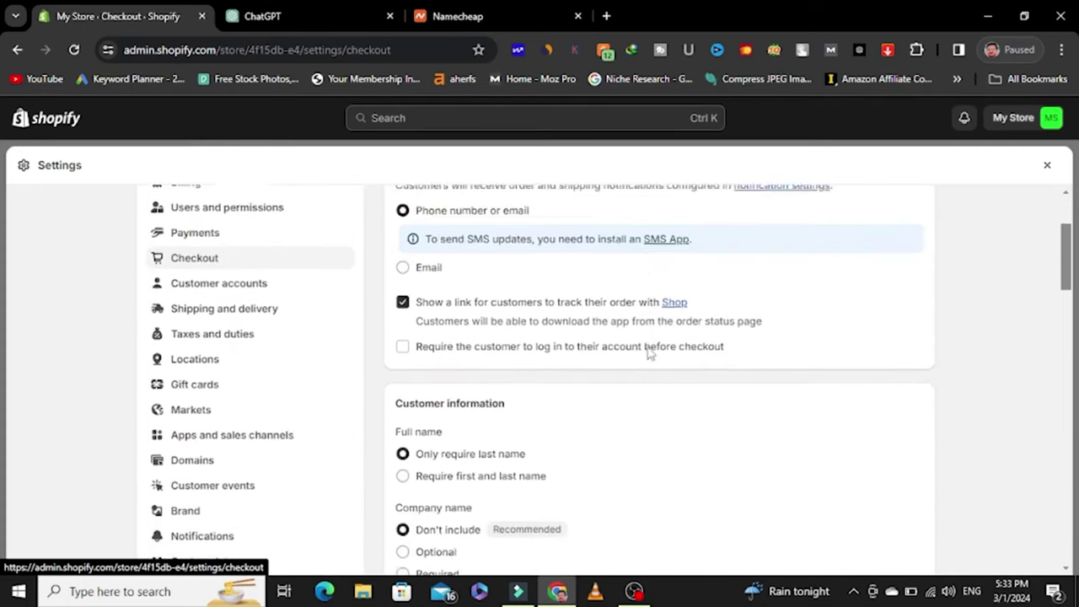
scroll(649, 354, "up", 1)
scroll(502, 356, "down", 3)
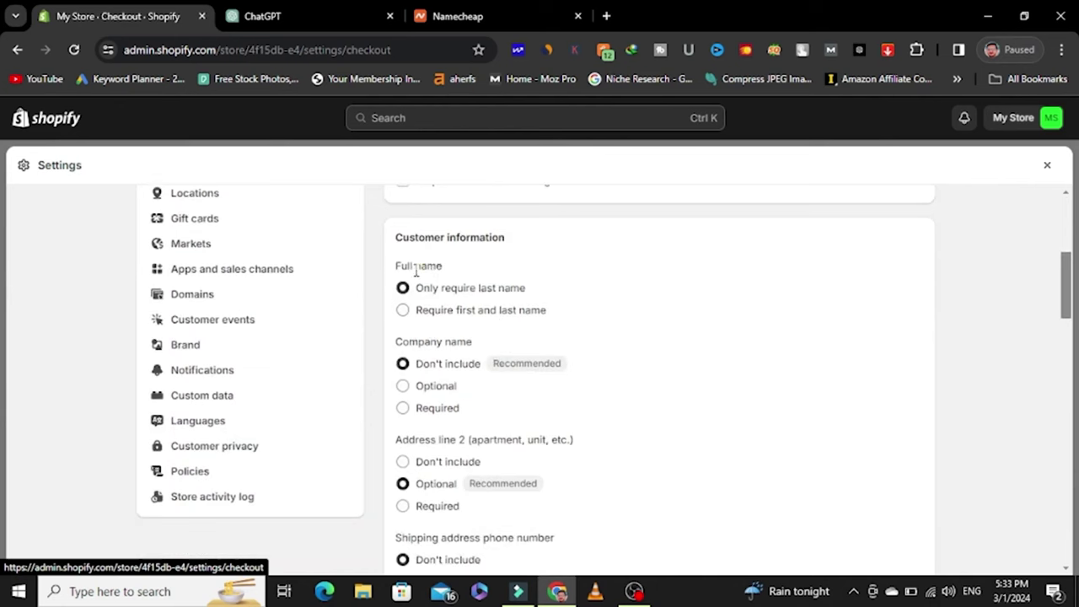
scroll(453, 393, "down", 1)
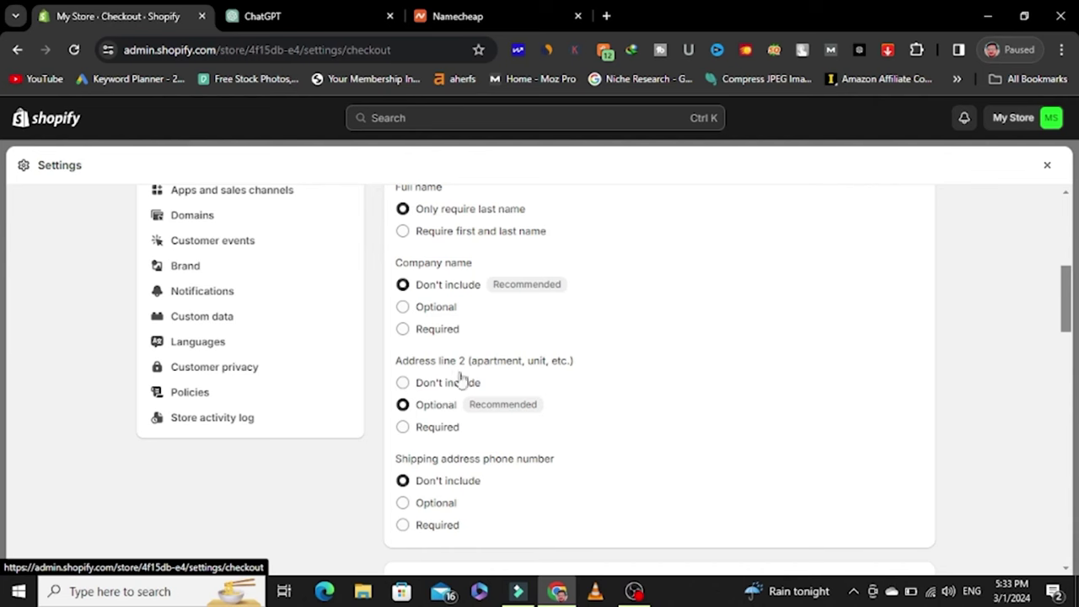
Step: Try Address line 2 as Required, return it to Optional, and set the shipping address phone number to Required
left_click(402, 428)
scroll(481, 401, "down", 2)
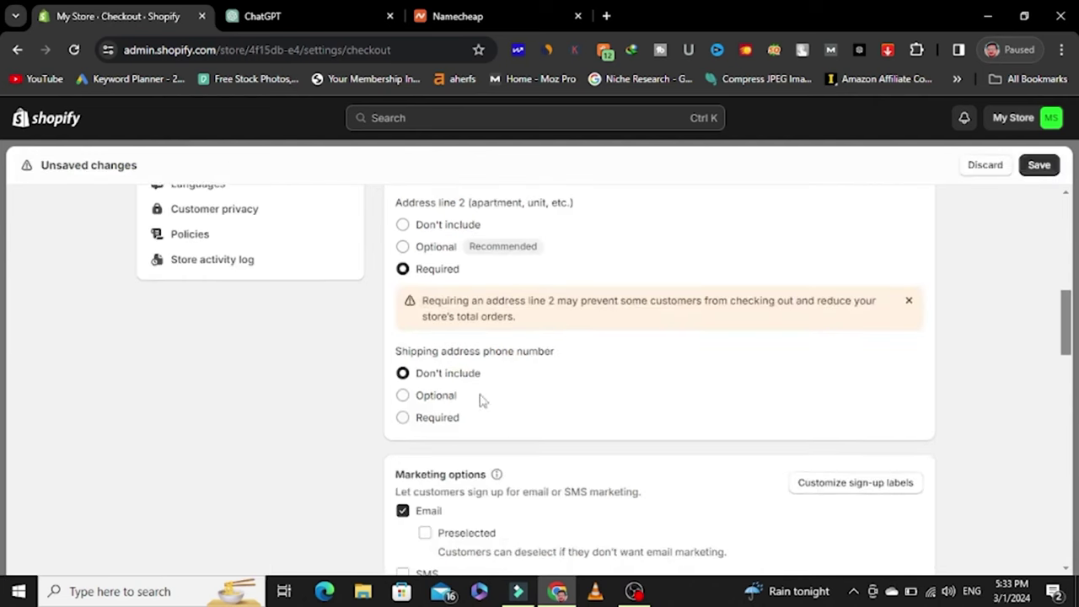
scroll(437, 330, "up", 2)
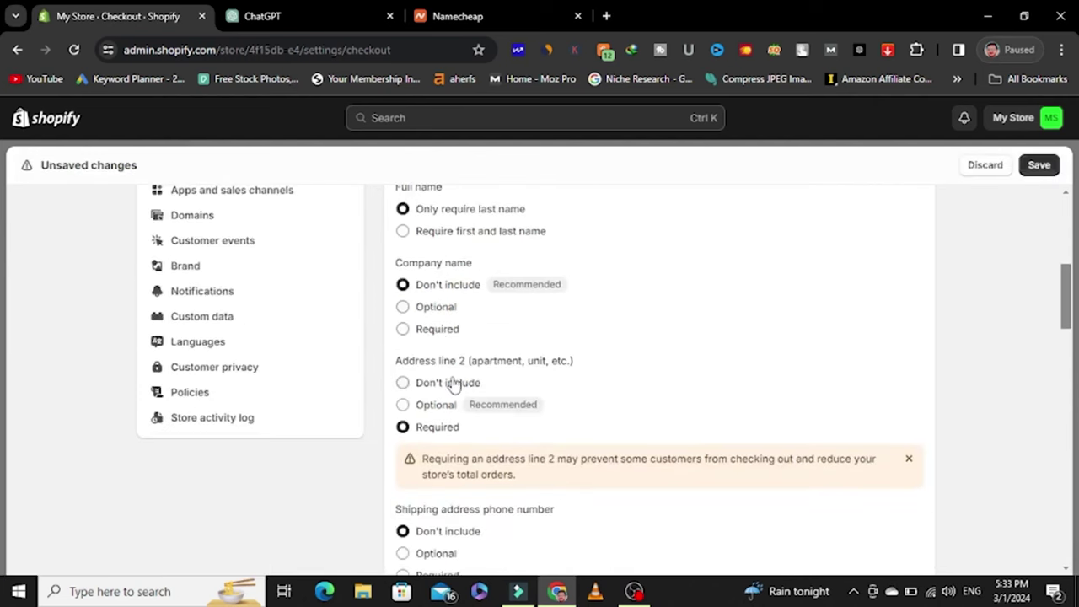
scroll(430, 397, "down", 1)
scroll(408, 411, "down", 1)
left_click(403, 326)
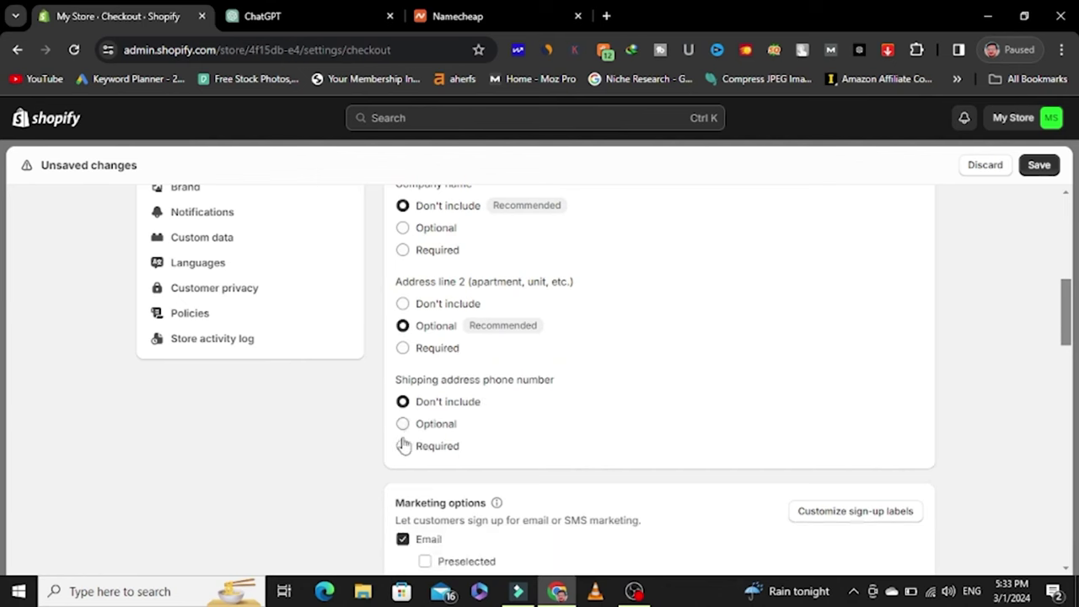
scroll(463, 439, "down", 1)
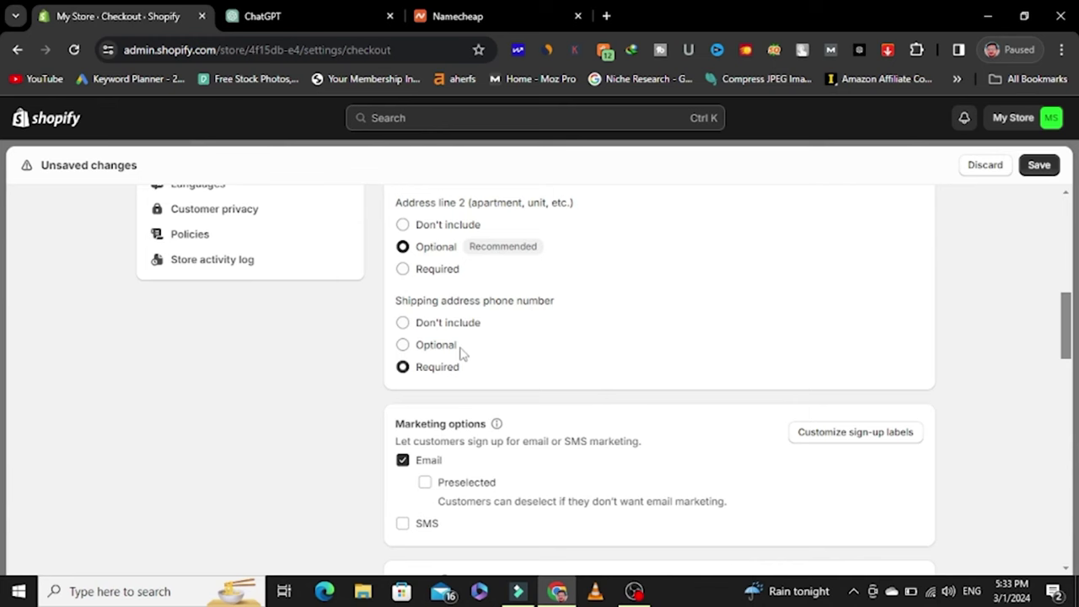
Step: Review the checkout's marketing options, tipping, address collection preferences and the settings further down the page
scroll(461, 353, "down", 2)
scroll(438, 280, "down", 1)
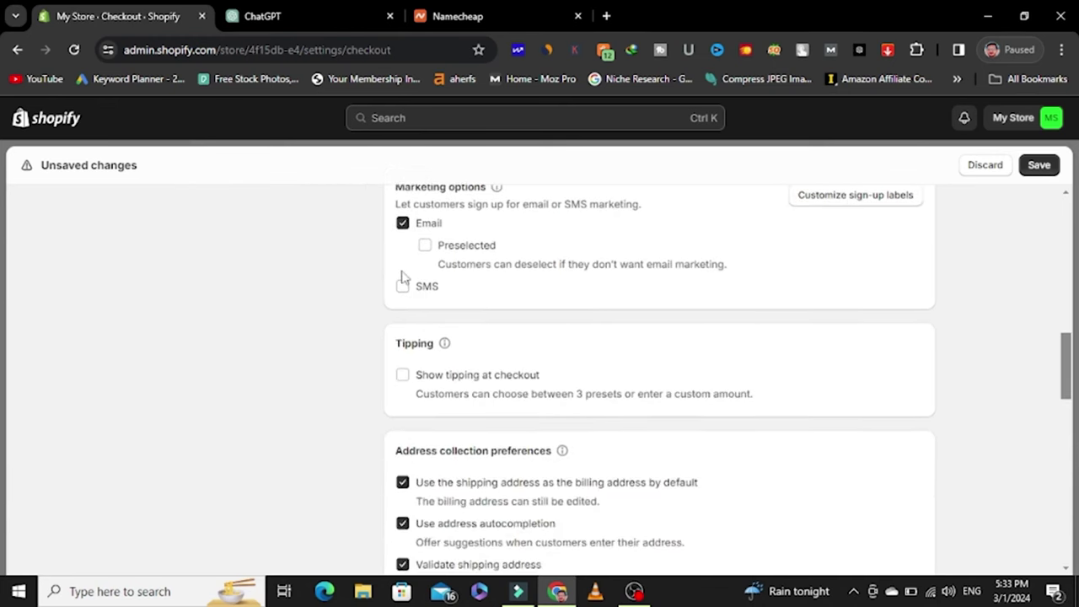
scroll(455, 297, "down", 1)
scroll(500, 465, "down", 1)
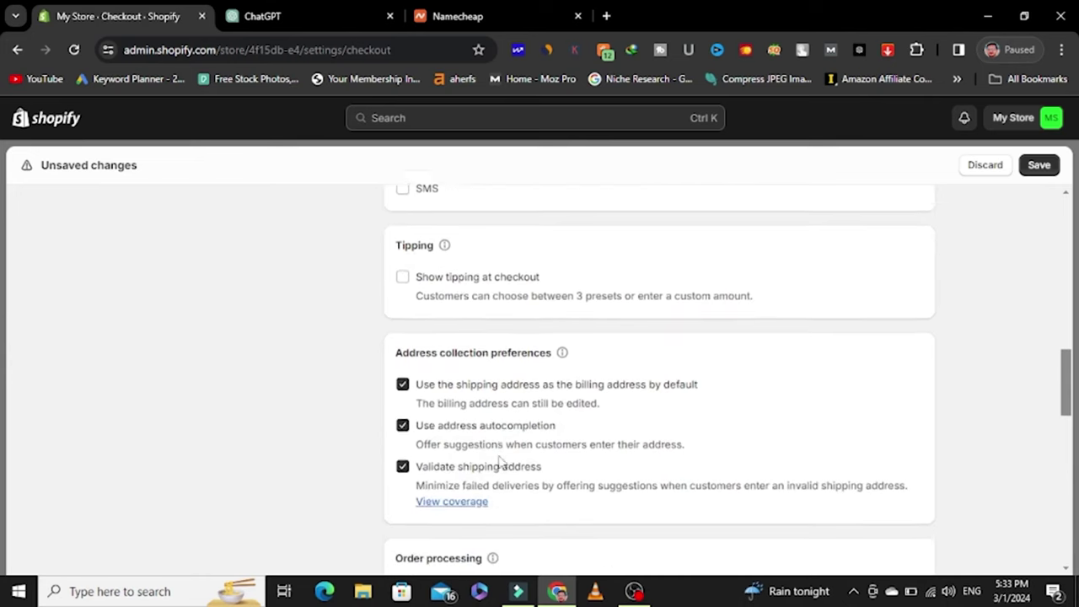
scroll(468, 409, "down", 4)
scroll(337, 376, "up", 4)
scroll(354, 363, "up", 12)
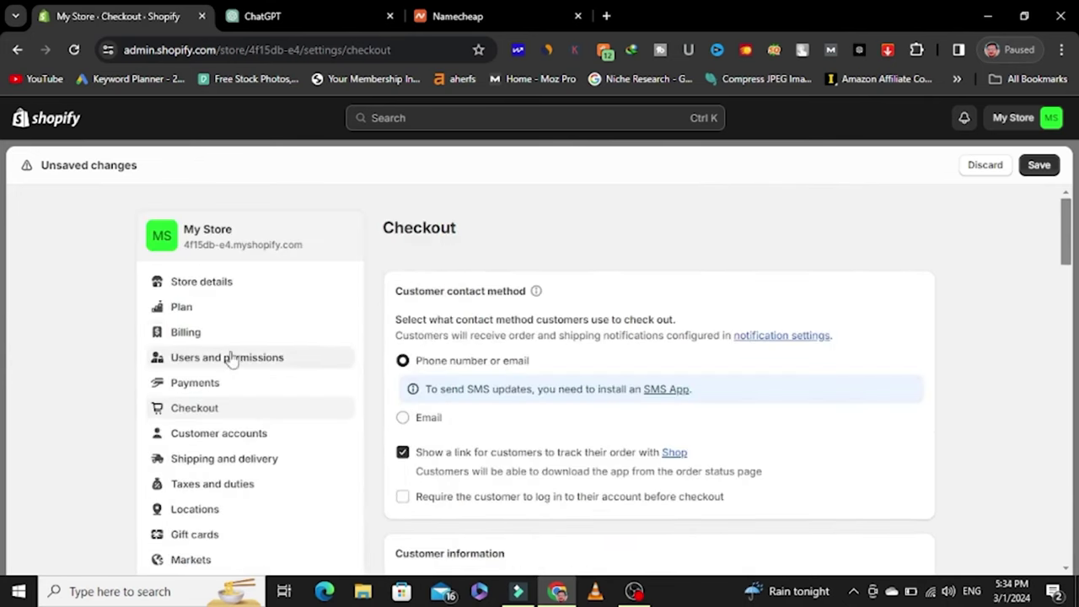
Step: Open the Shipping and delivery settings and review the shipping rates, expected delivery dates, local delivery and local pickup
scroll(233, 443, "down", 2)
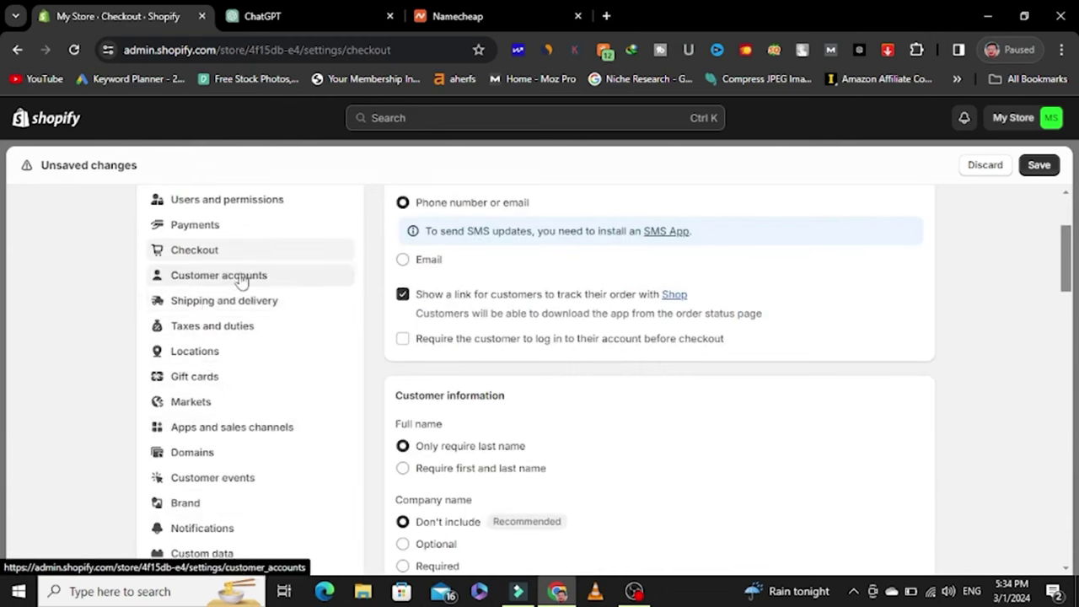
left_click(199, 304)
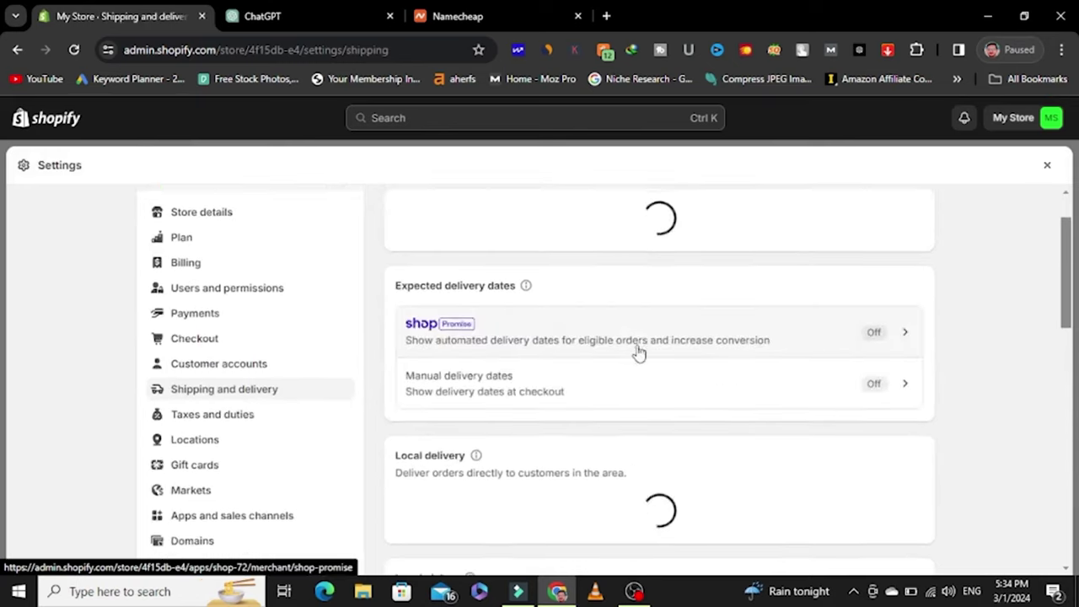
scroll(638, 352, "down", 4)
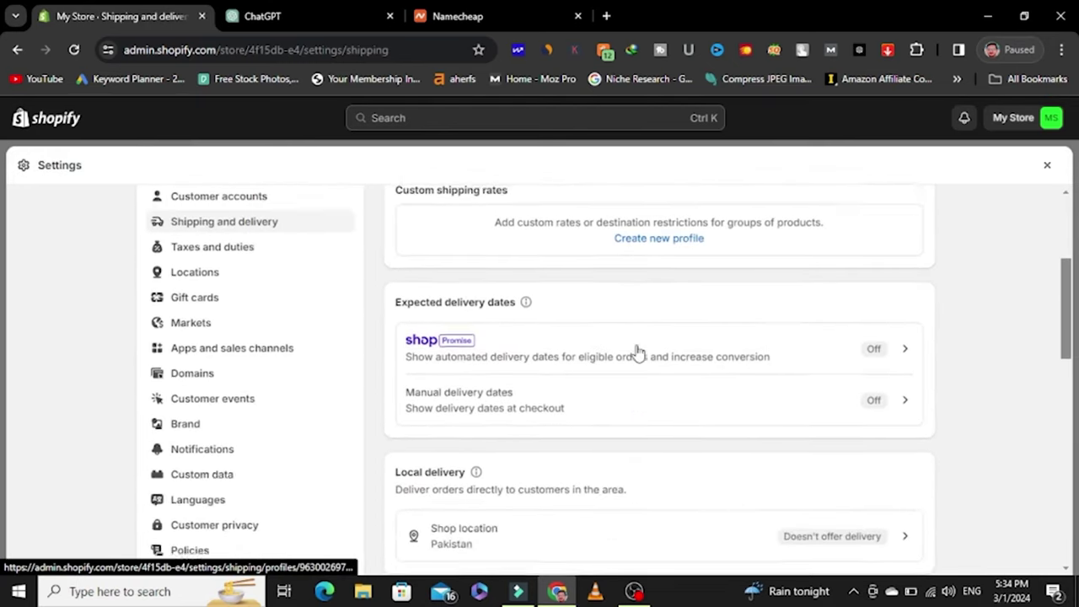
scroll(635, 351, "down", 3)
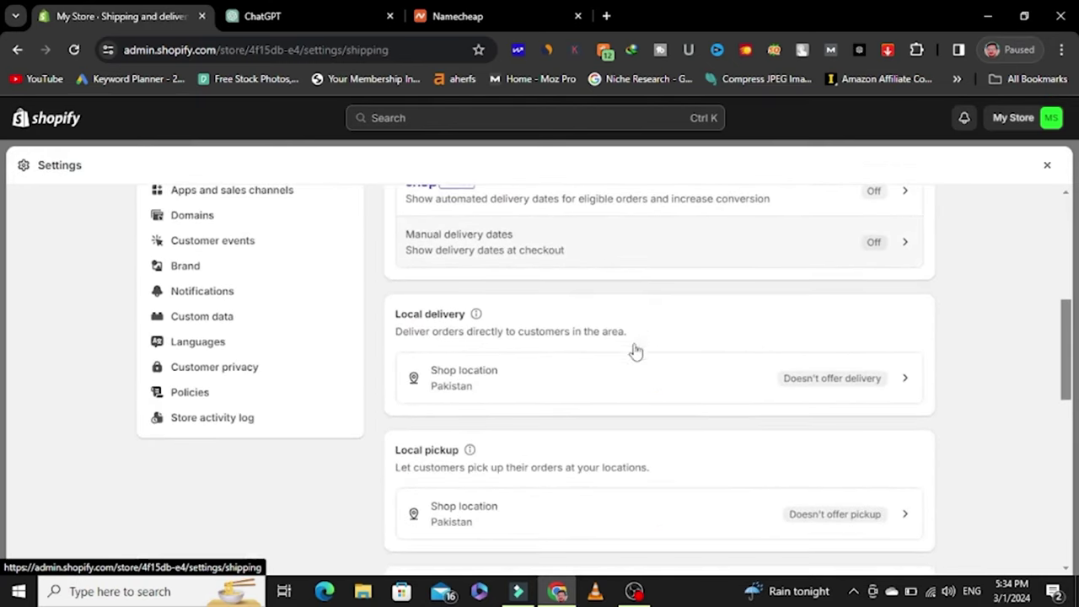
scroll(291, 355, "up", 3)
scroll(231, 352, "up", 2)
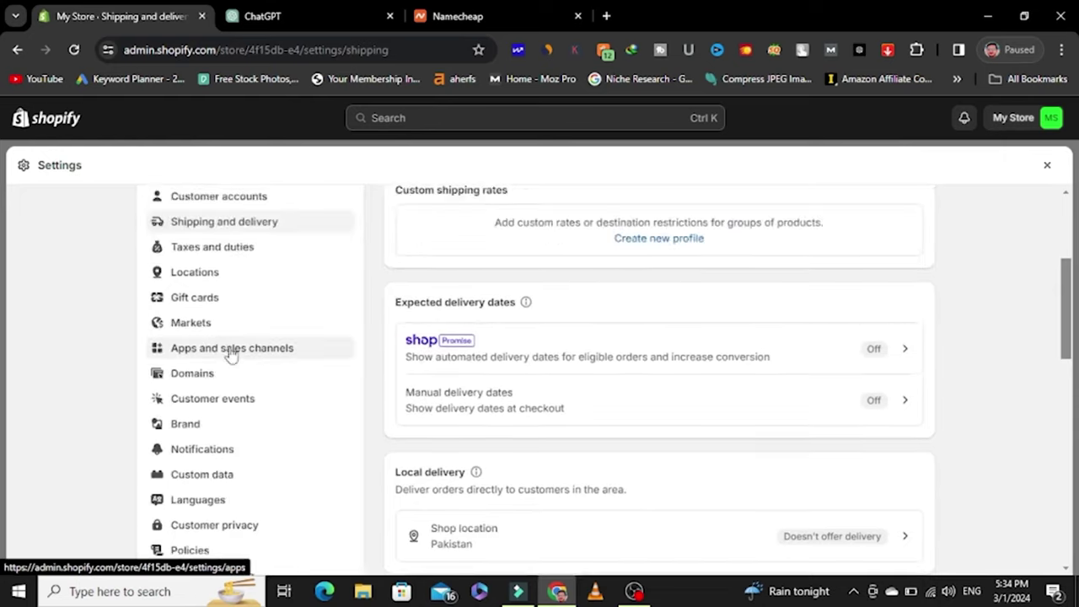
Step: Open the Taxes and duties settings to reach the list of tax regions
scroll(198, 340, "up", 1)
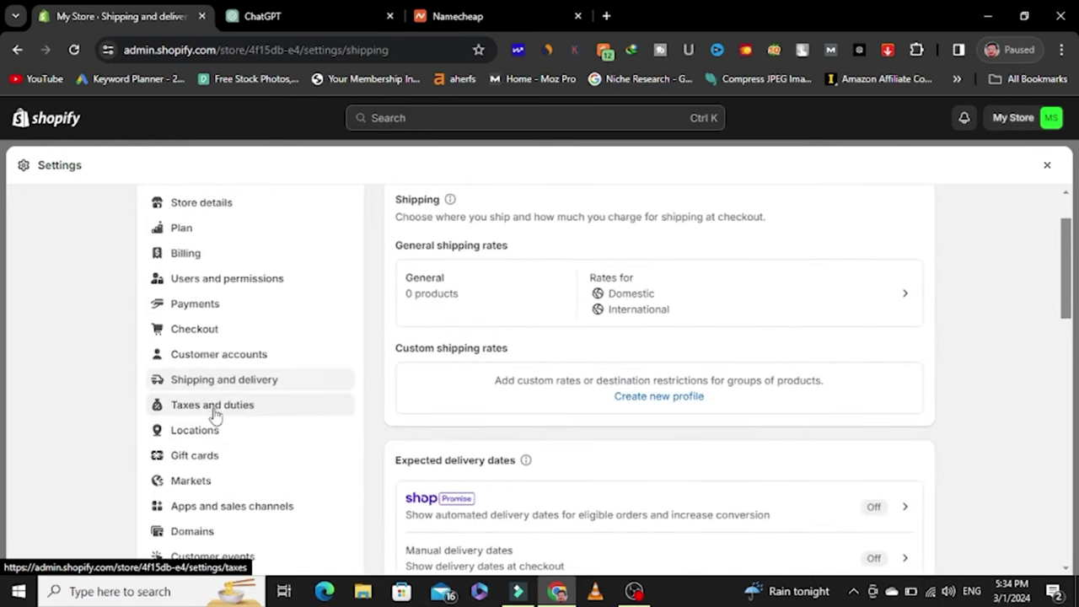
left_click(315, 412)
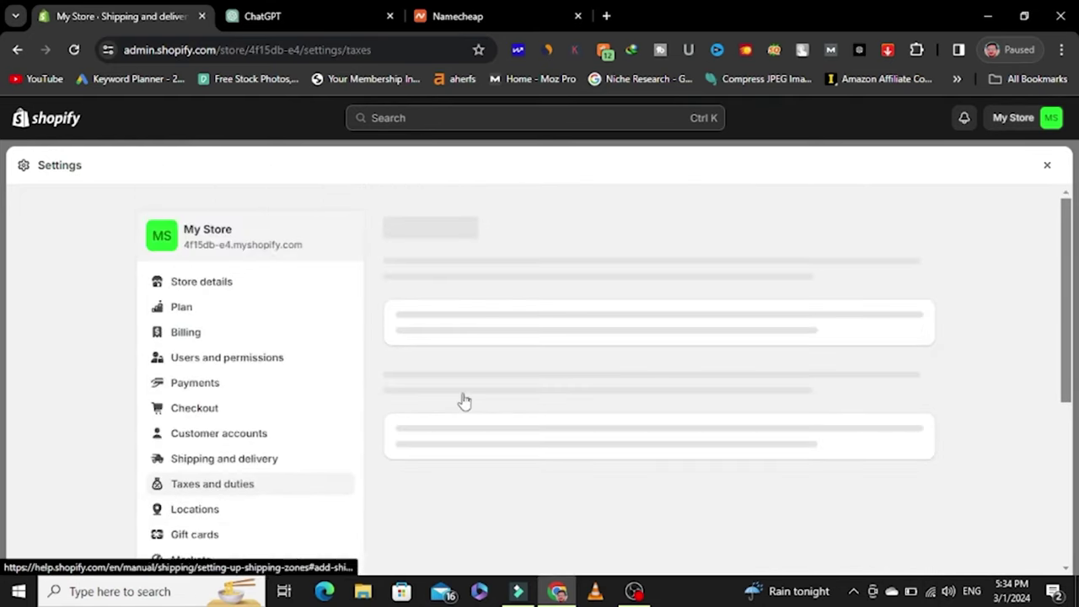
scroll(548, 403, "down", 1)
scroll(573, 410, "up", 1)
scroll(563, 403, "up", 1)
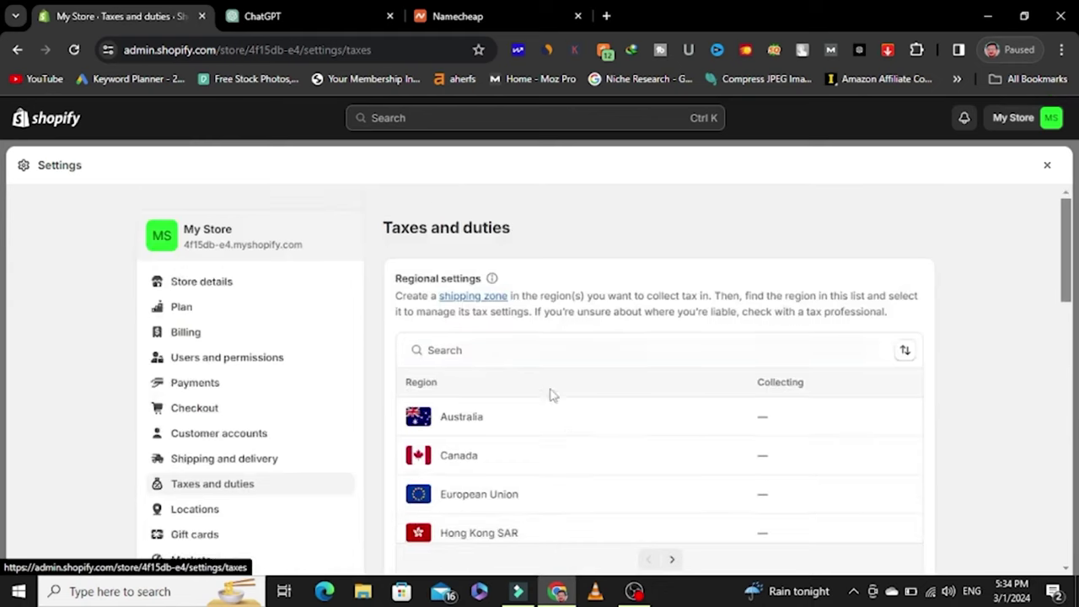
Step: Find Pakistan by searching the tax regions for "pa" and set its base tax rate to 0%
left_click(516, 350)
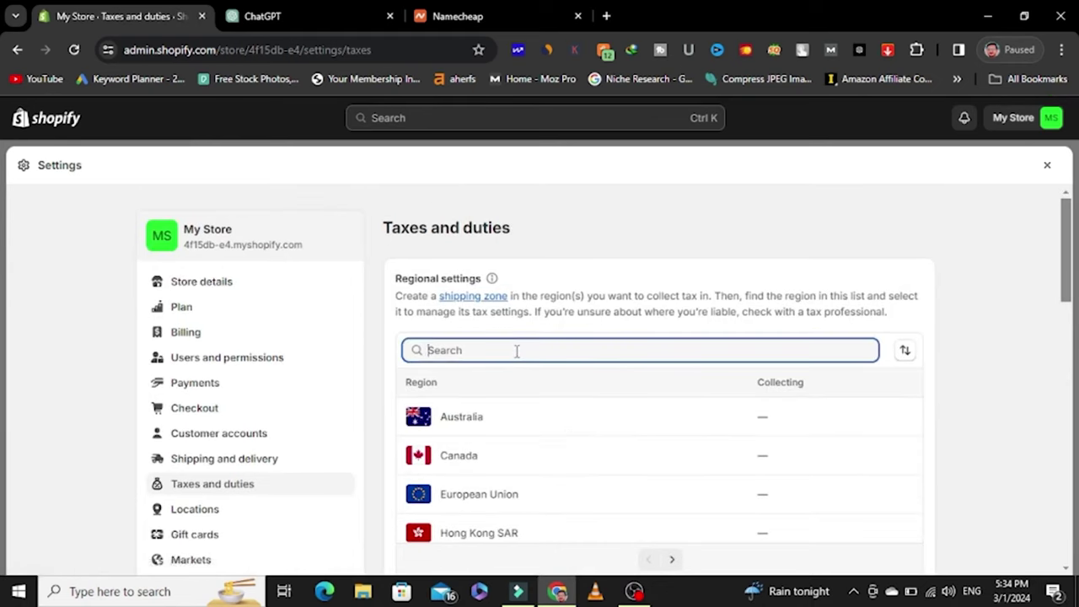
type("pa")
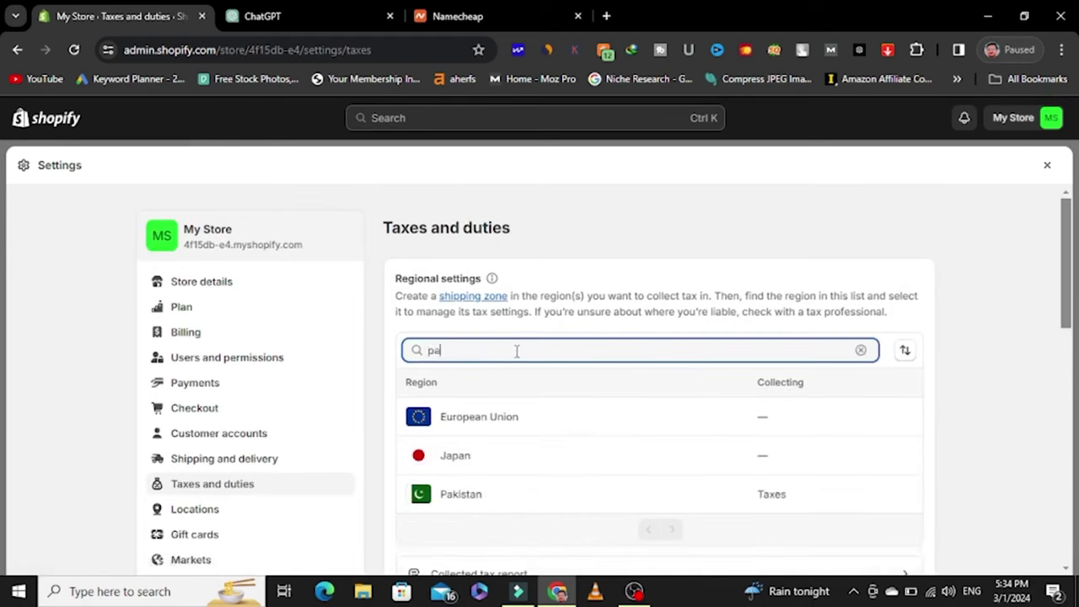
left_click(504, 506)
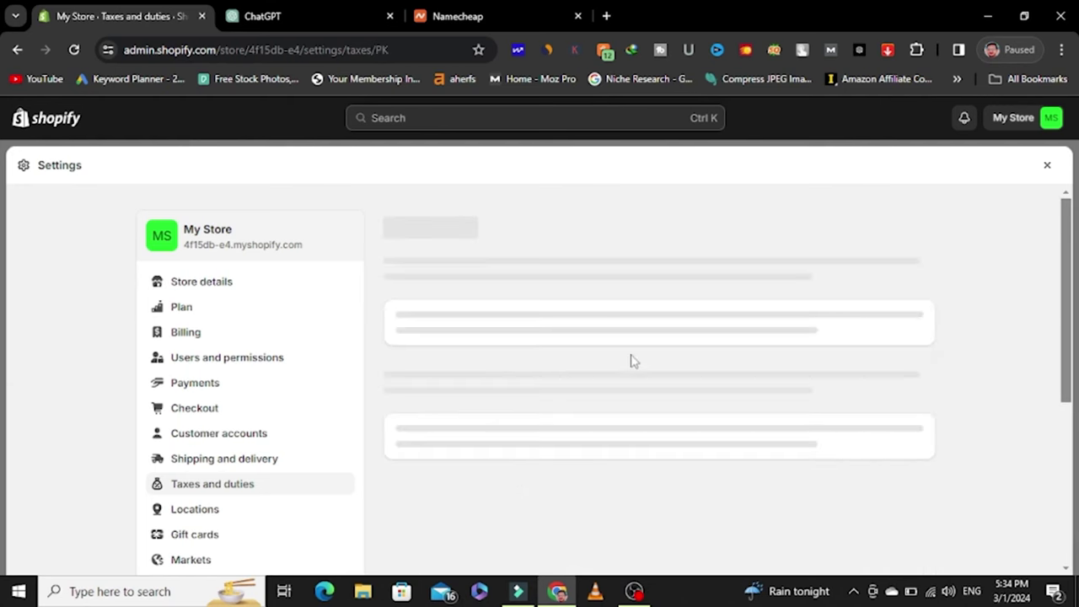
scroll(594, 342, "down", 1)
left_click(521, 317)
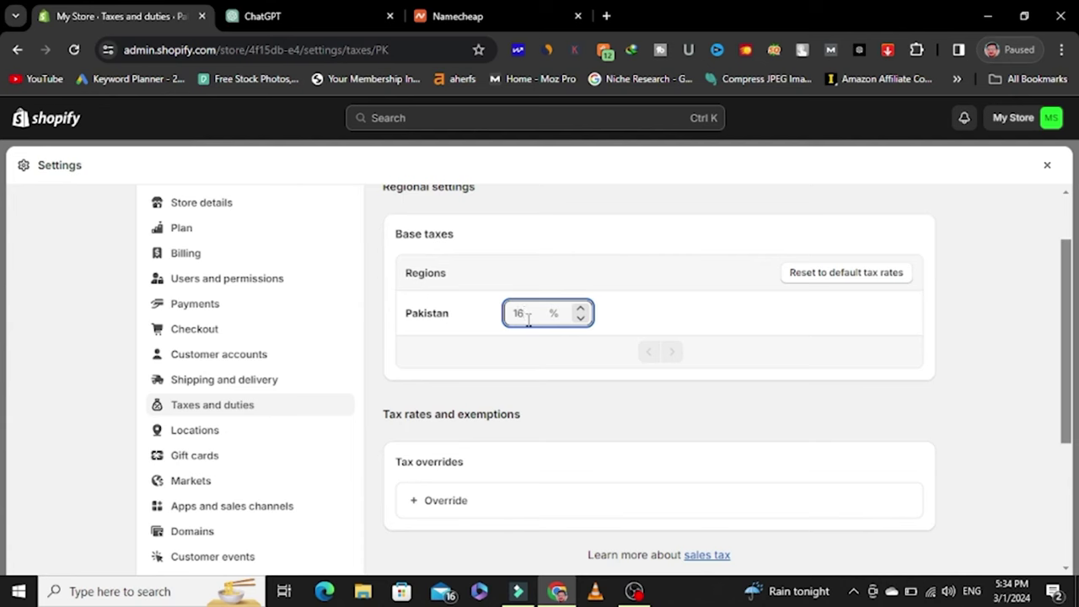
type("0")
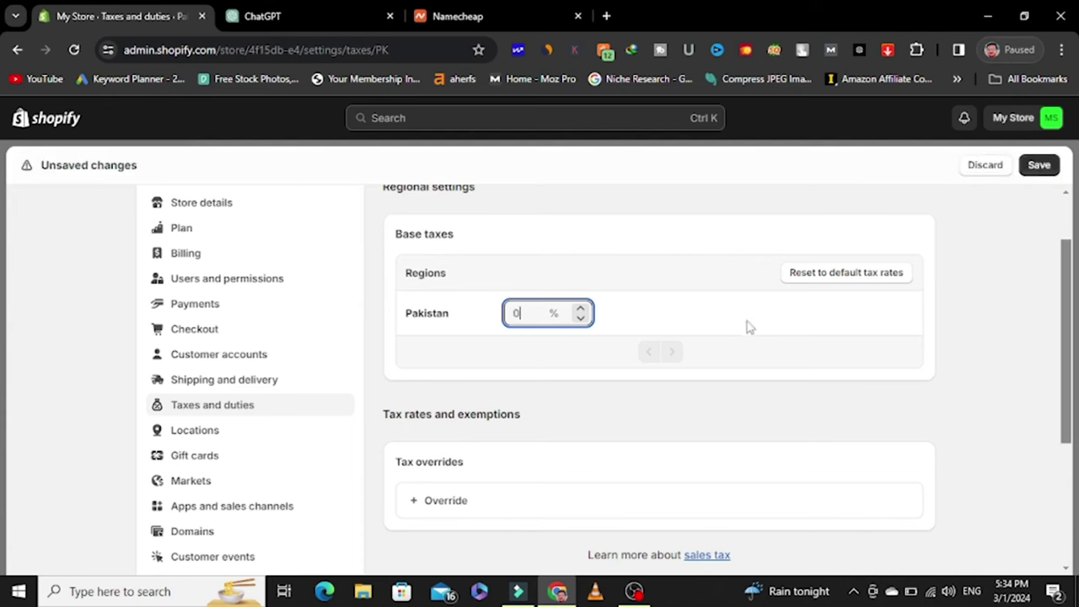
left_click(799, 322)
scroll(414, 394, "down", 3)
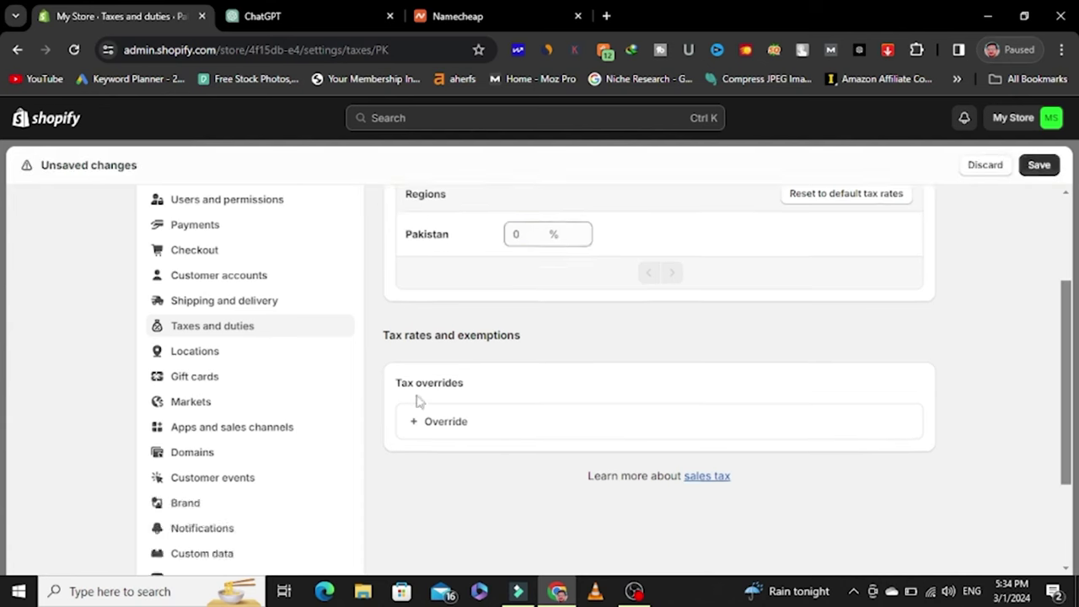
scroll(422, 400, "up", 3)
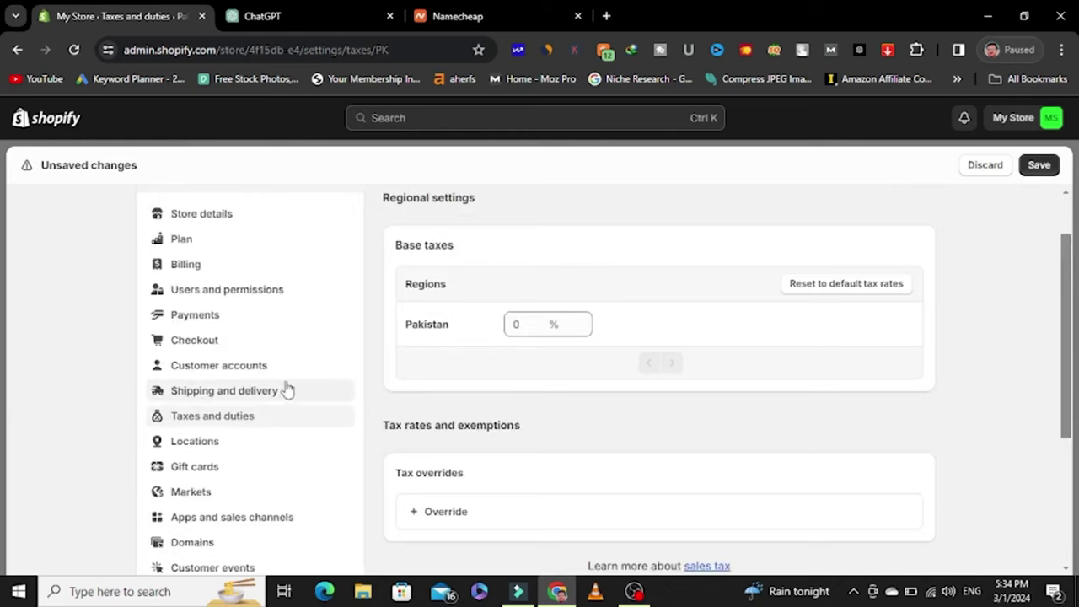
scroll(212, 380, "down", 3)
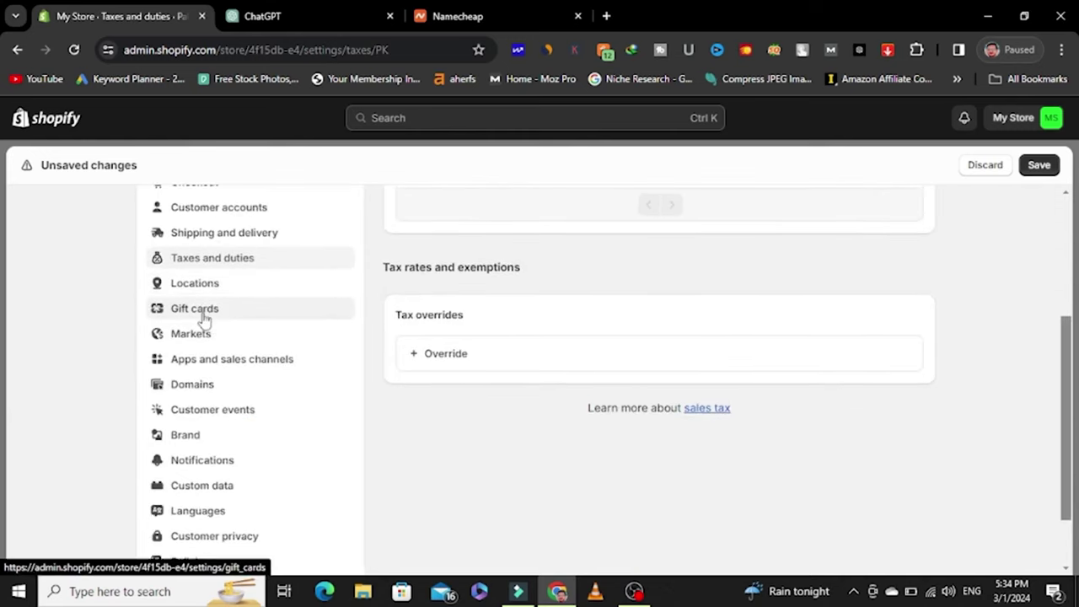
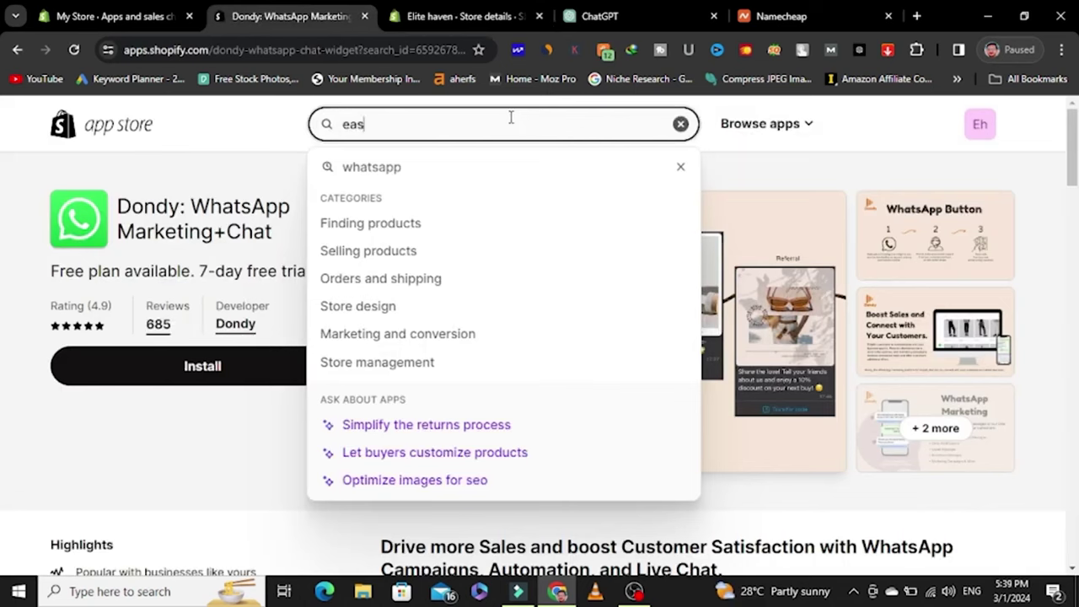
Step: Search the Shopify App Store for "easy to cart"
type("cart")
key("Return")
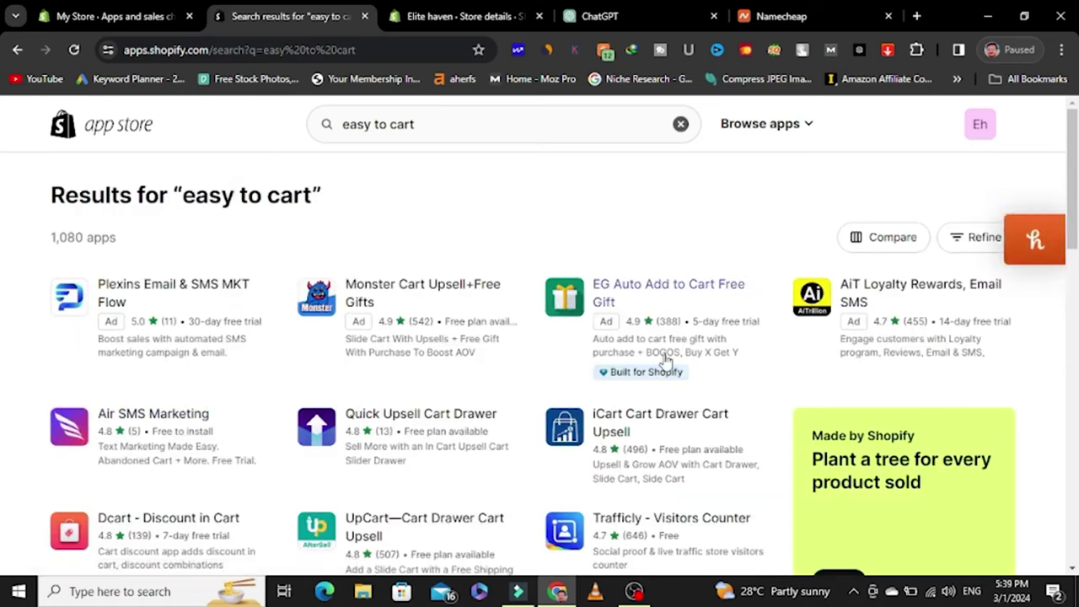
Step: Open the Quick Upsell Cart Drawer app from the "easy to cart" results and start its installation
scroll(666, 361, "down", 1)
scroll(345, 378, "down", 1)
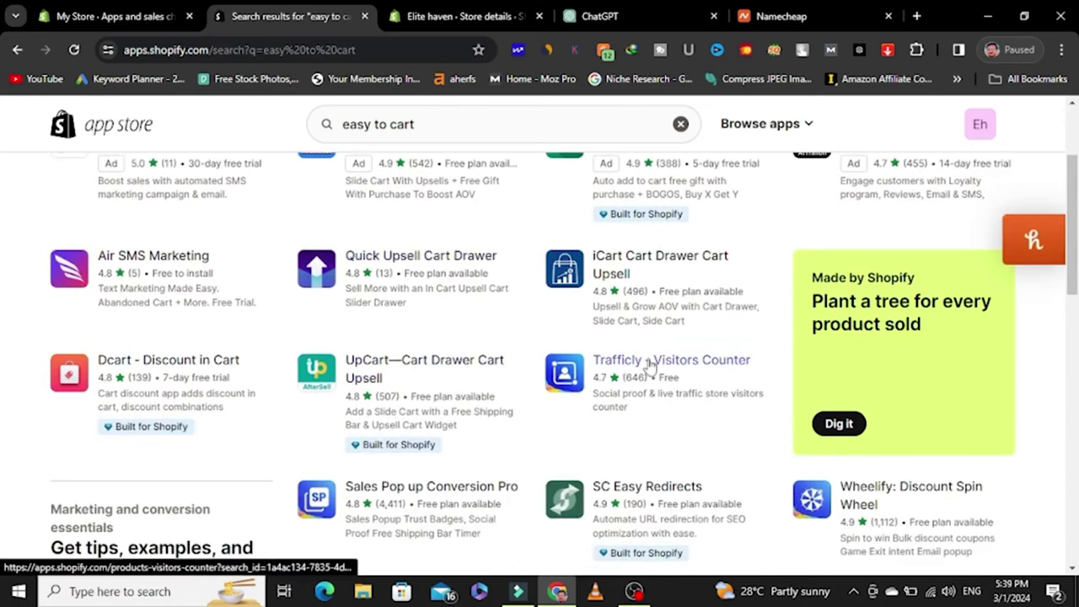
scroll(646, 367, "up", 1)
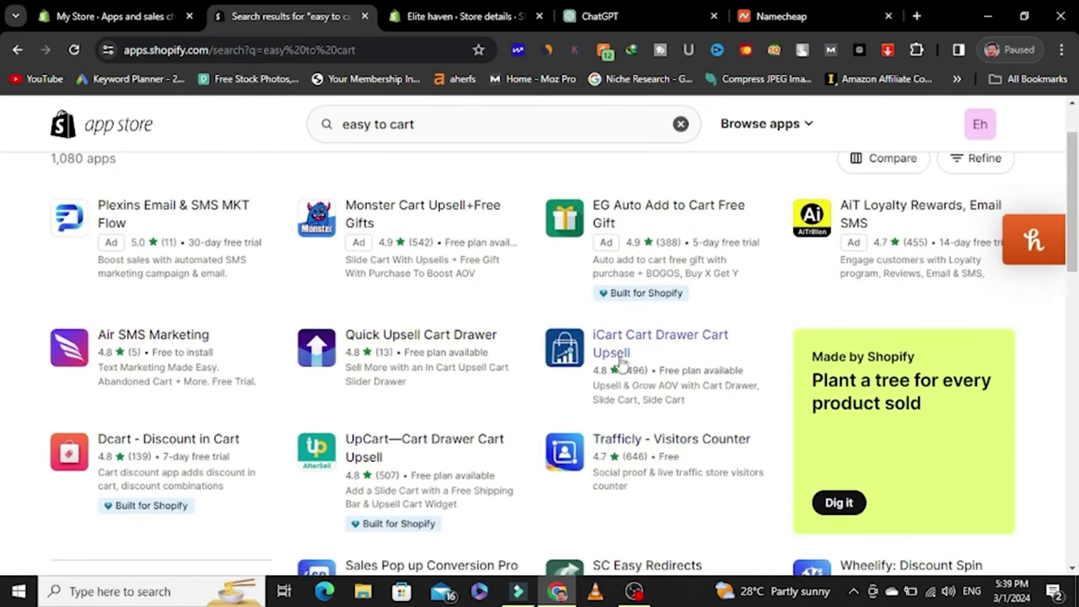
left_click(440, 343)
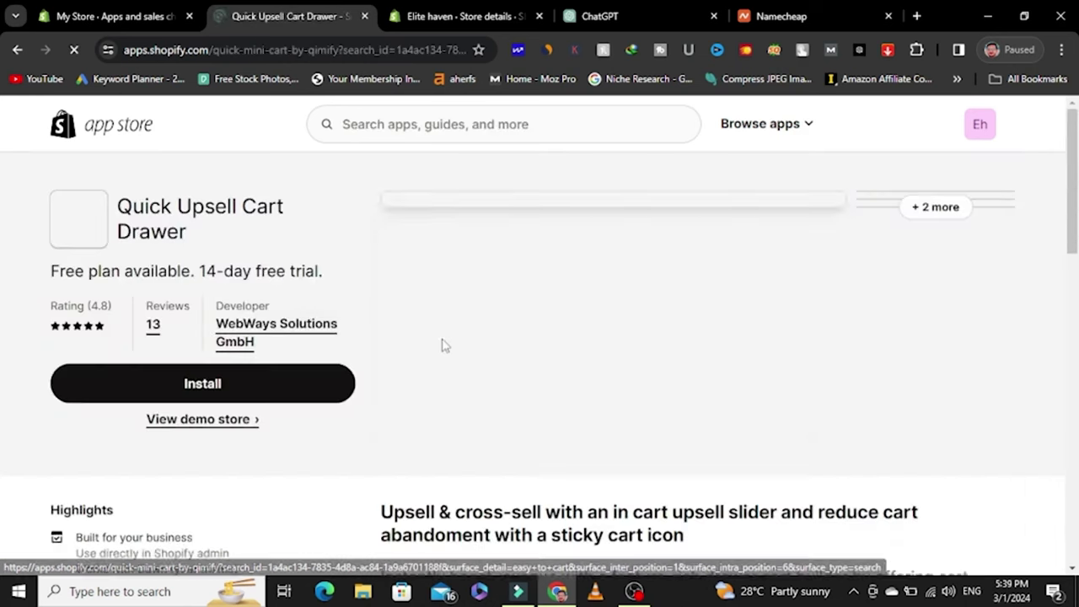
left_click(183, 387)
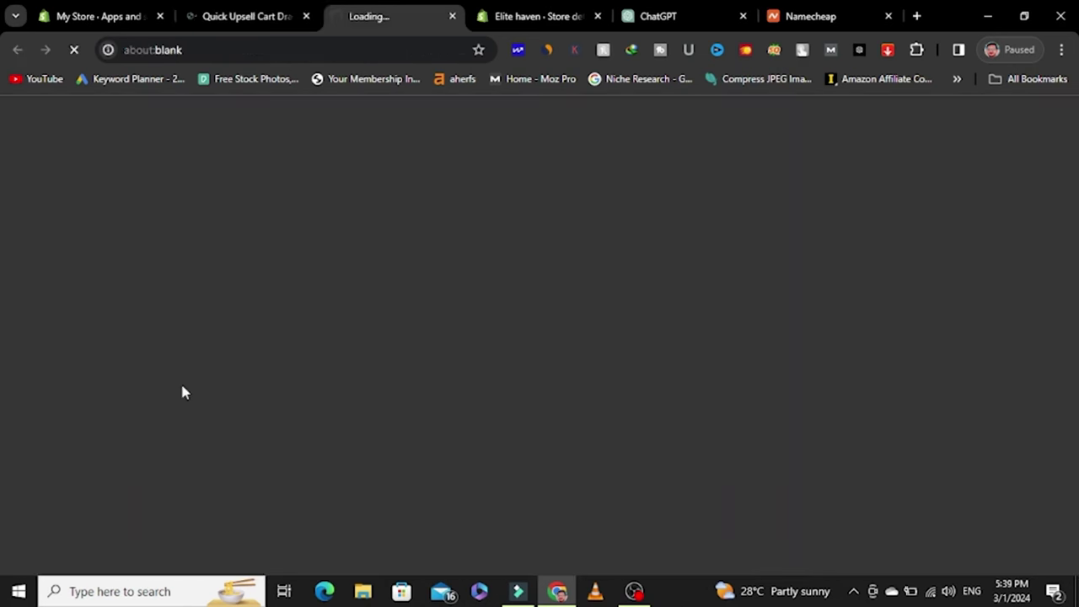
Step: Return to the Shopify App Store and search it for "reviews"
left_click(282, 12)
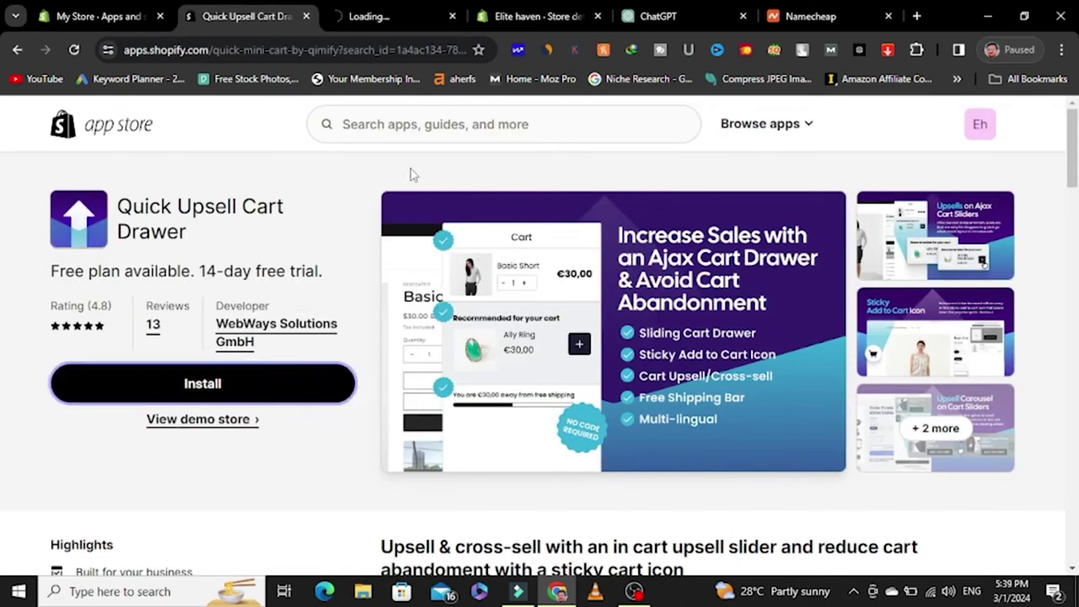
left_click(469, 133)
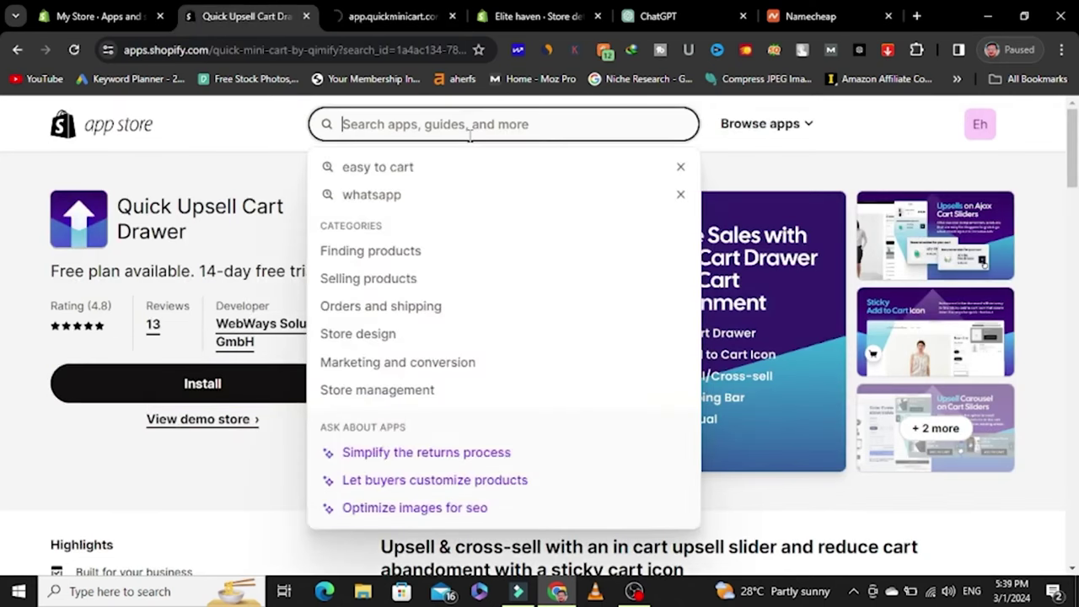
type("roi")
key("BackSpace")
type("reviews")
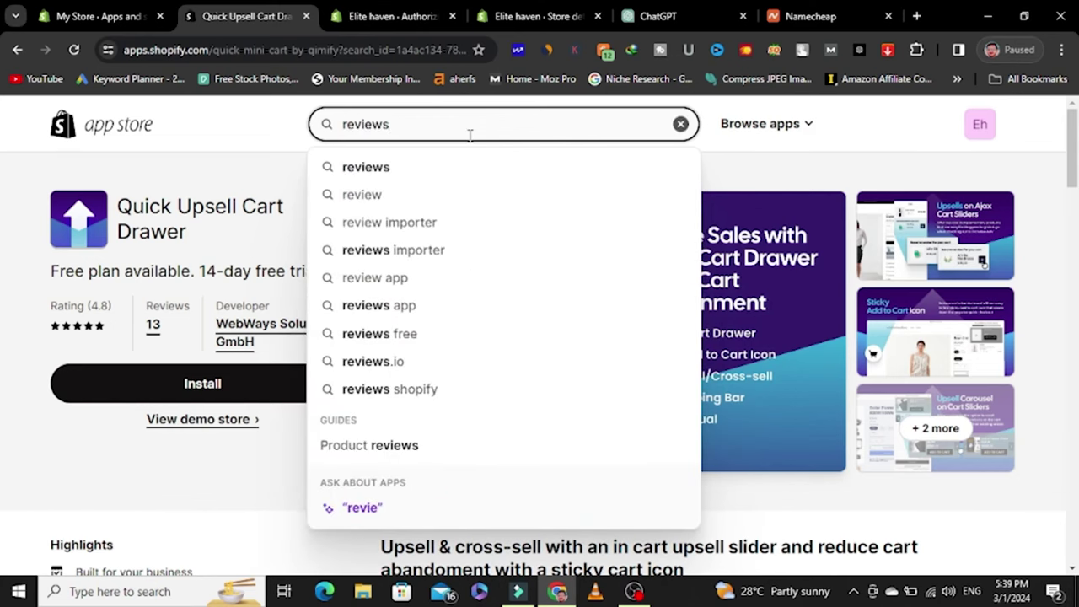
left_click(415, 169)
Step: Open the Loox - Product Reviews App from the results and start its installation
scroll(405, 338, "down", 1)
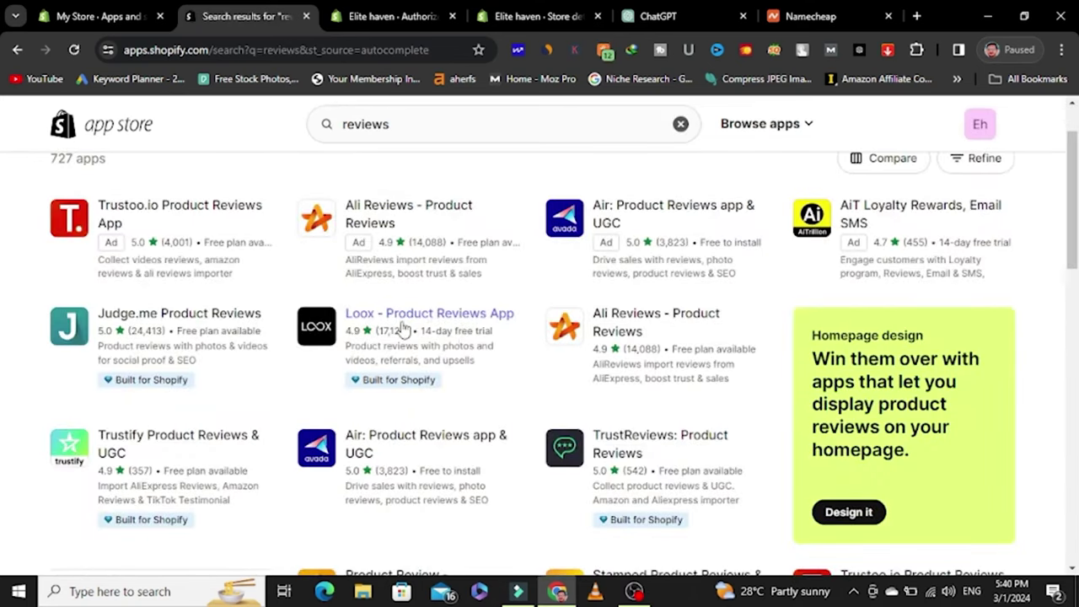
left_click(444, 321)
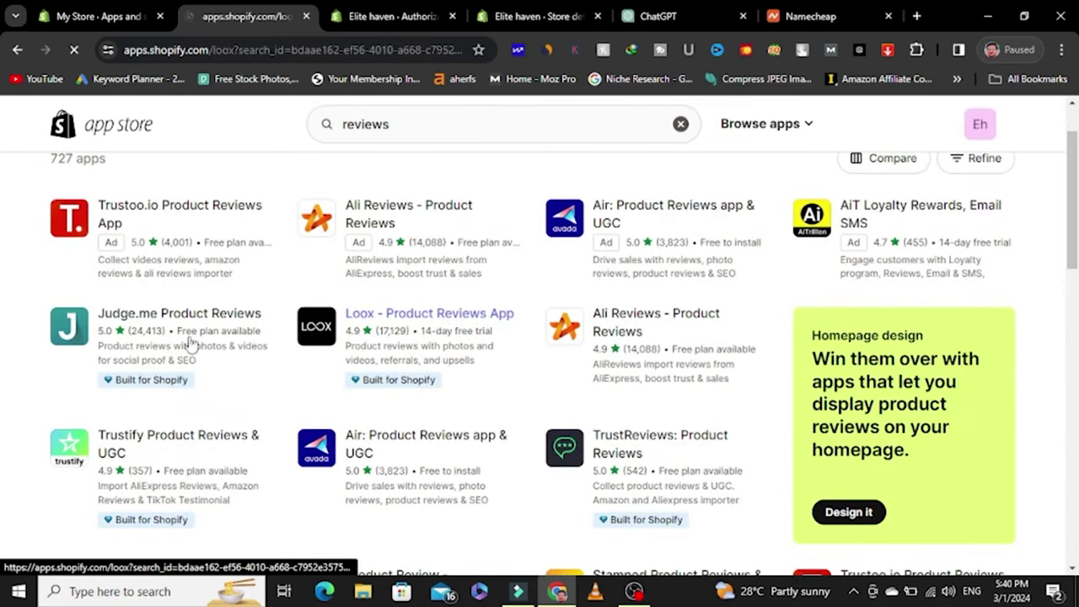
left_click(228, 388)
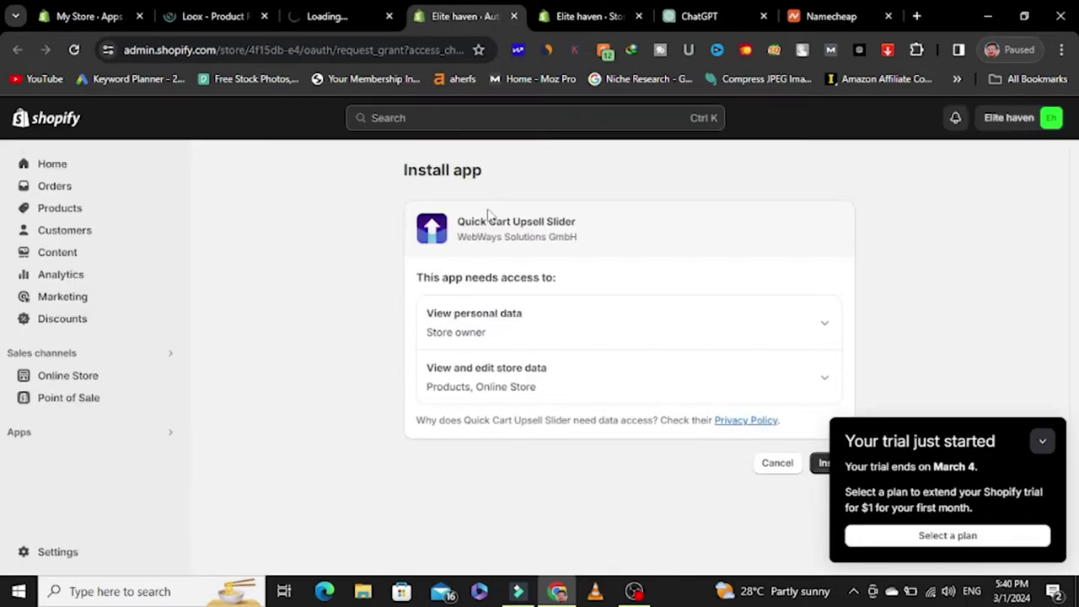
Step: Approve the Quick Cart Upsell Slider installation, then enable its cart on Mobile as well and save the settings
left_click(820, 463)
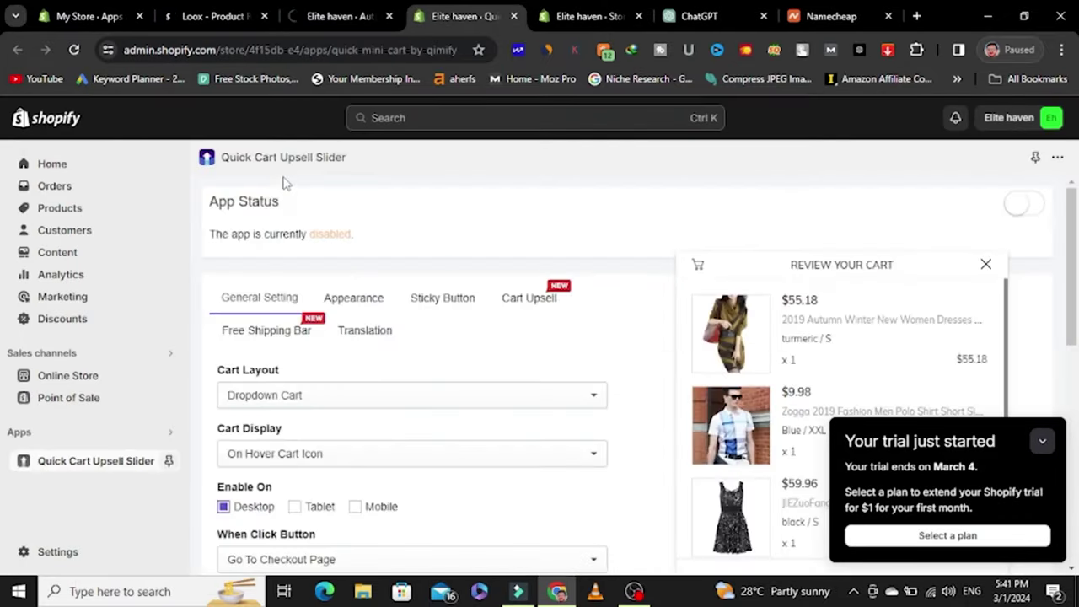
left_click(1046, 443)
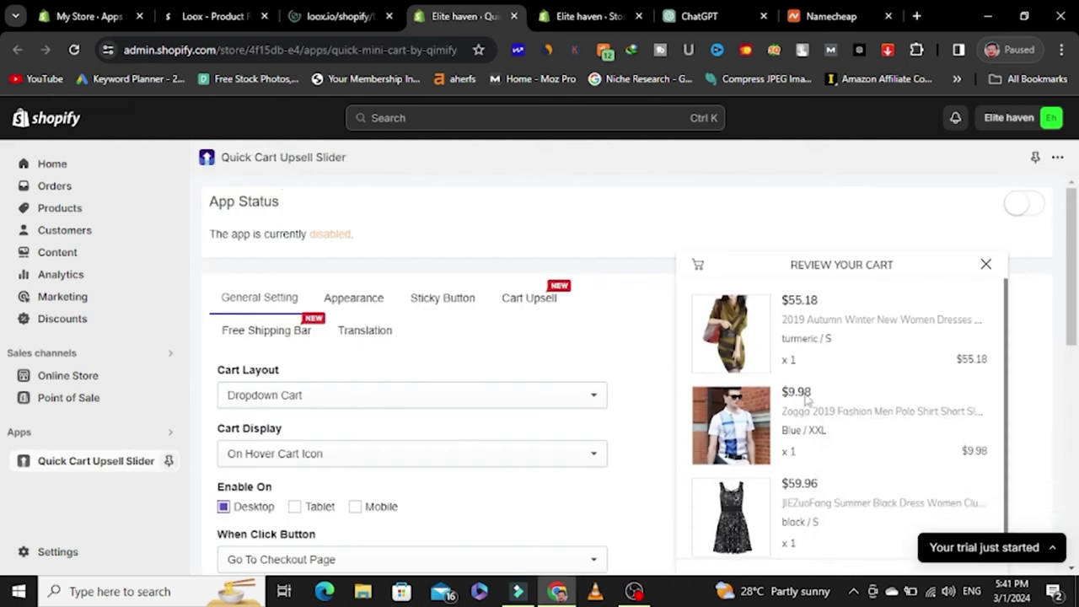
scroll(301, 401, "down", 2)
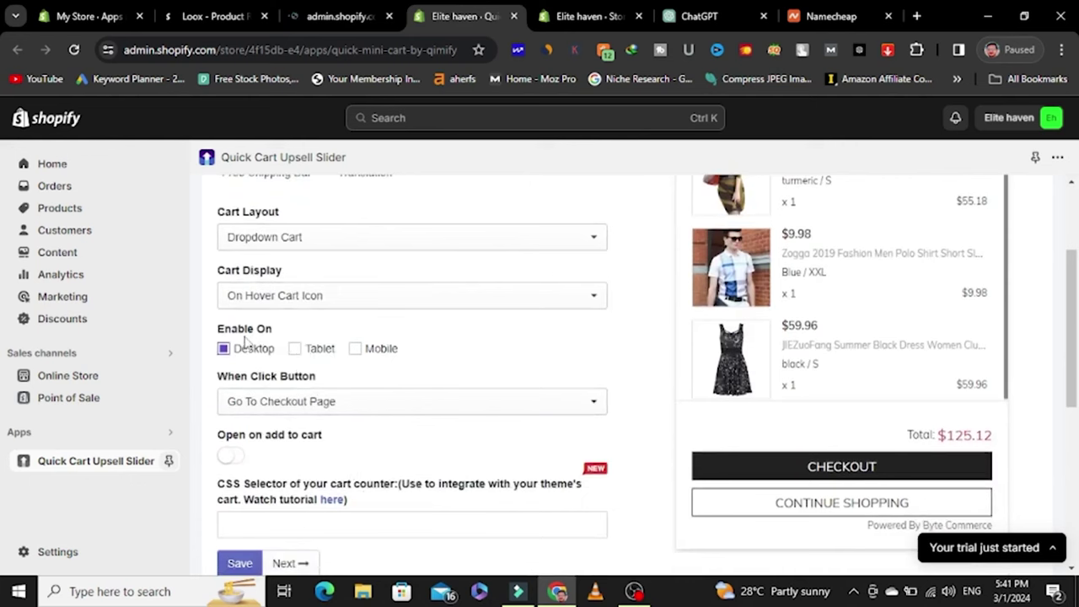
left_click(355, 350)
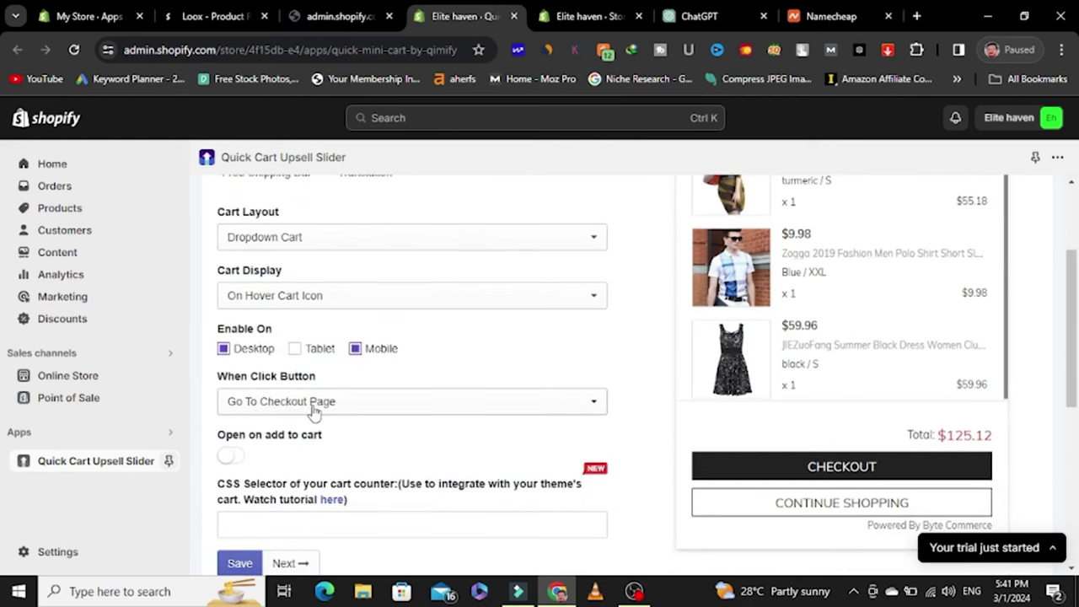
scroll(300, 436, "down", 2)
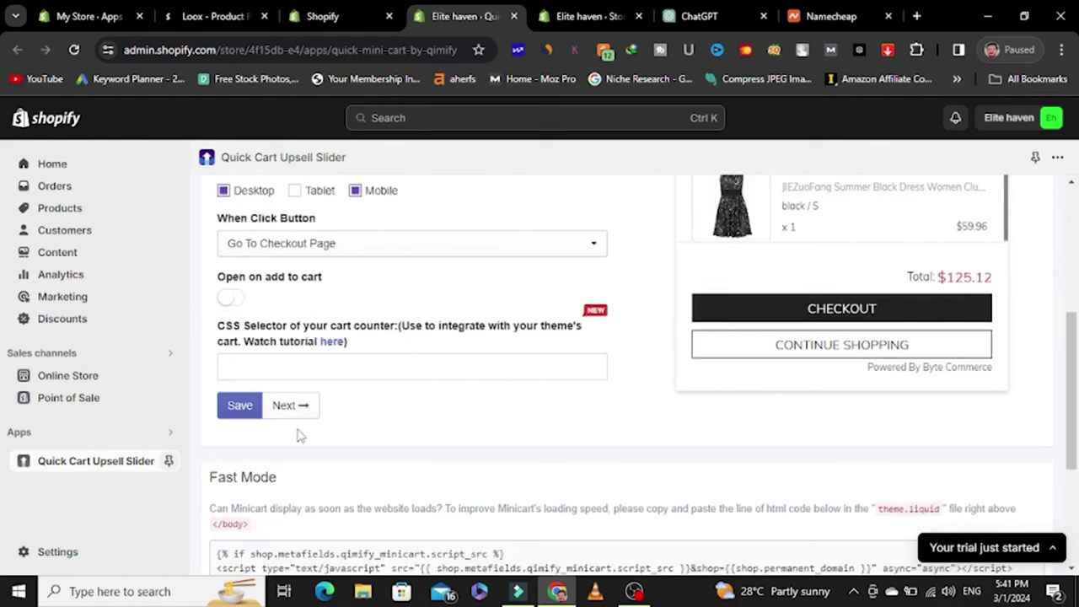
left_click(245, 408)
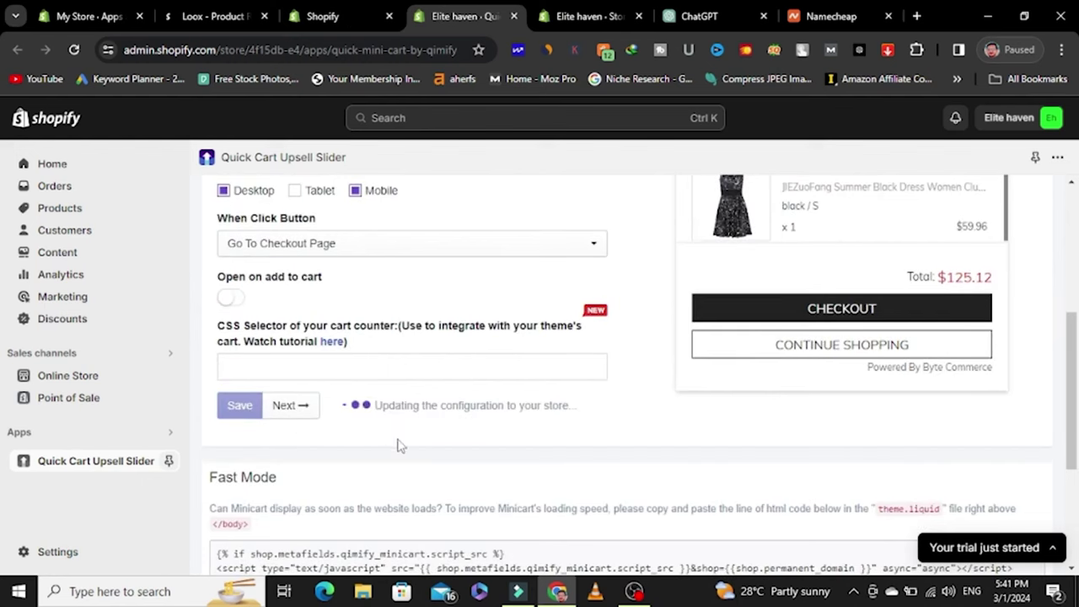
scroll(850, 399, "up", 2)
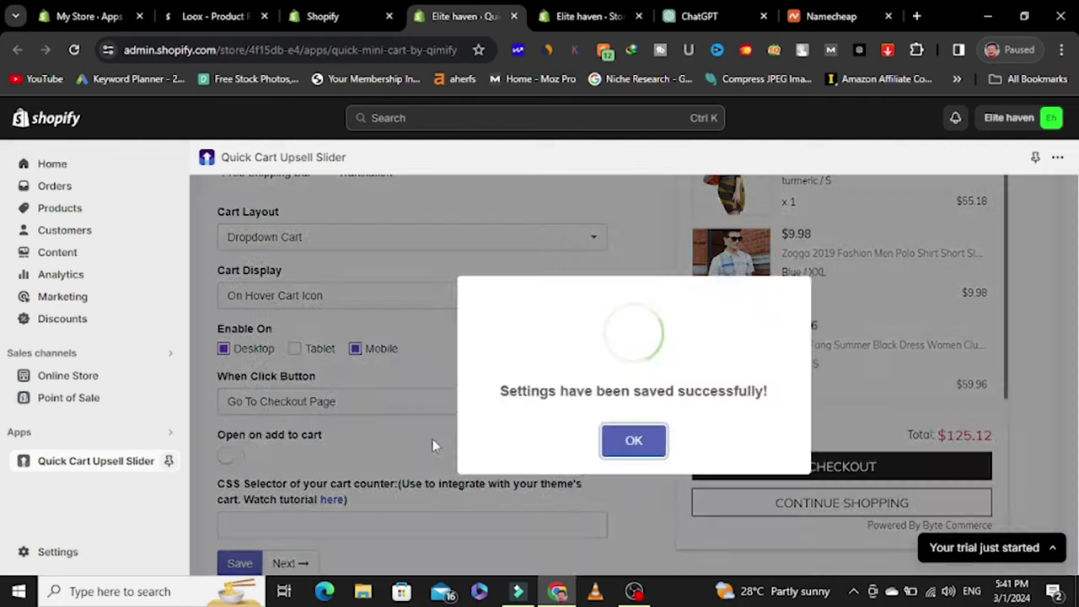
left_click(632, 443)
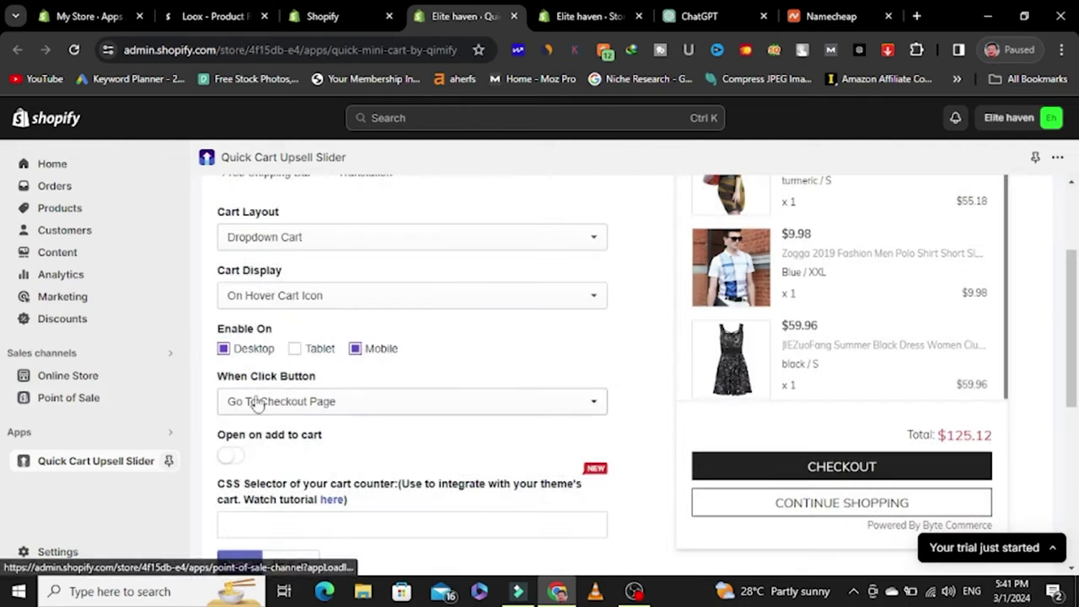
scroll(568, 434, "down", 2)
scroll(270, 472, "down", 2)
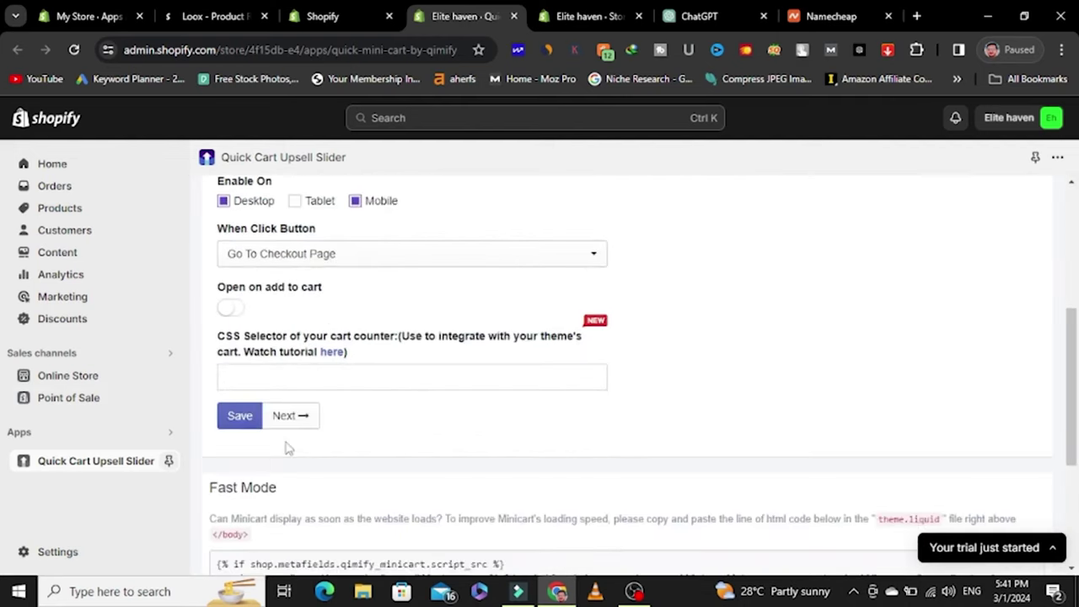
scroll(301, 443, "up", 4)
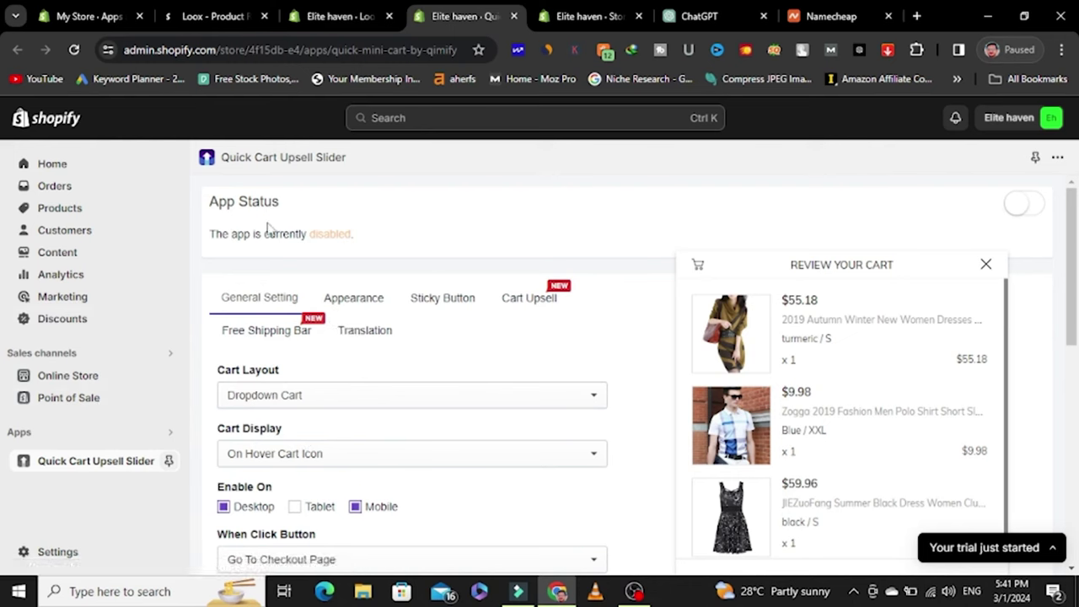
left_click(561, 15)
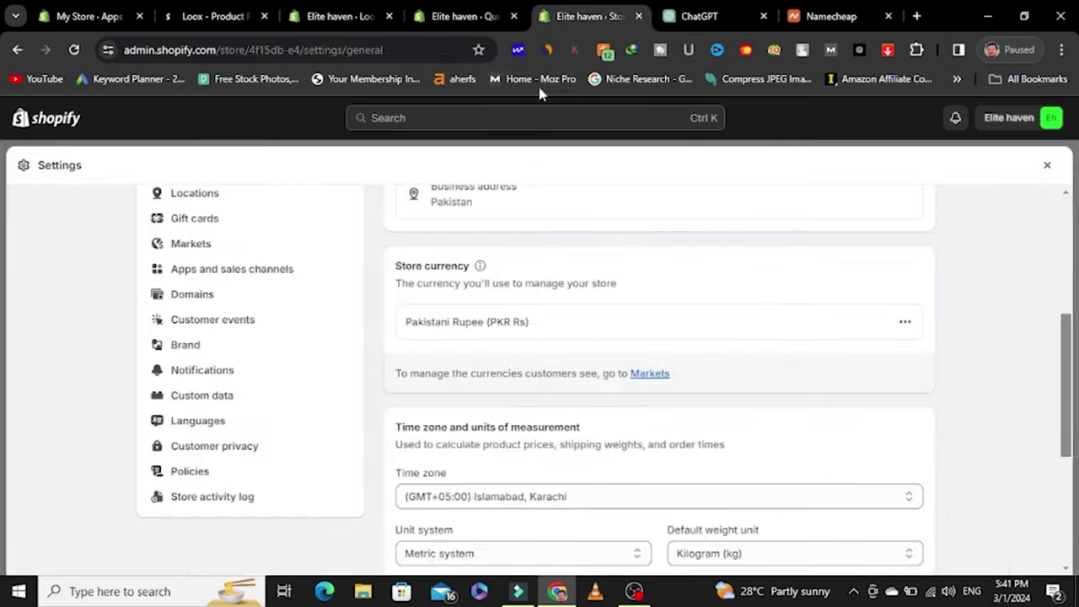
scroll(557, 420, "down", 1)
scroll(555, 419, "down", 1)
scroll(555, 419, "up", 3)
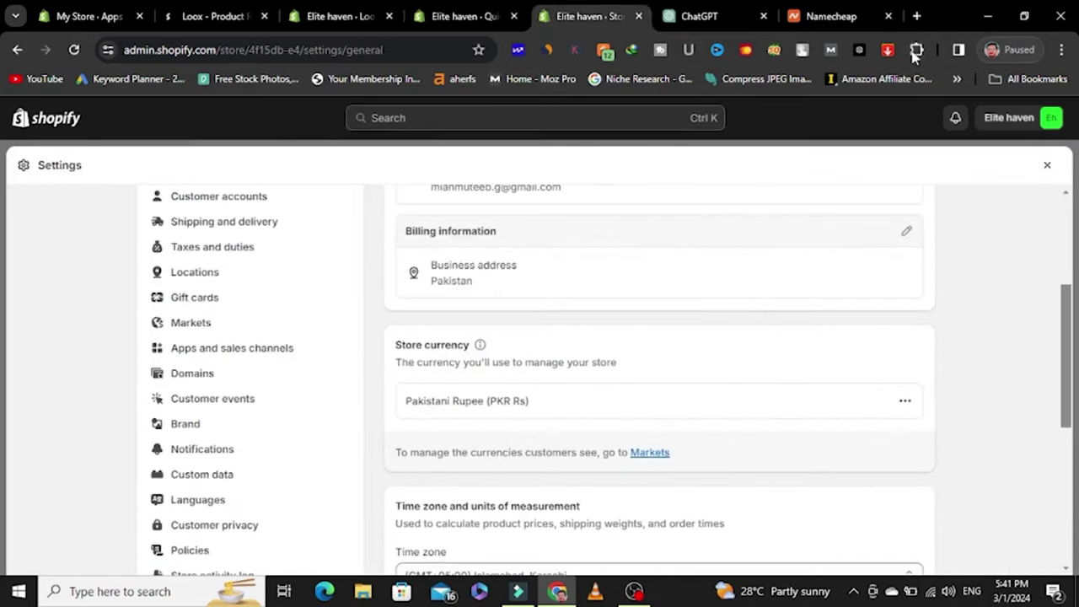
Step: Go to the Loox Reviews app, dismiss the offer and trial notice, and choose to use Loox for free
left_click(337, 15)
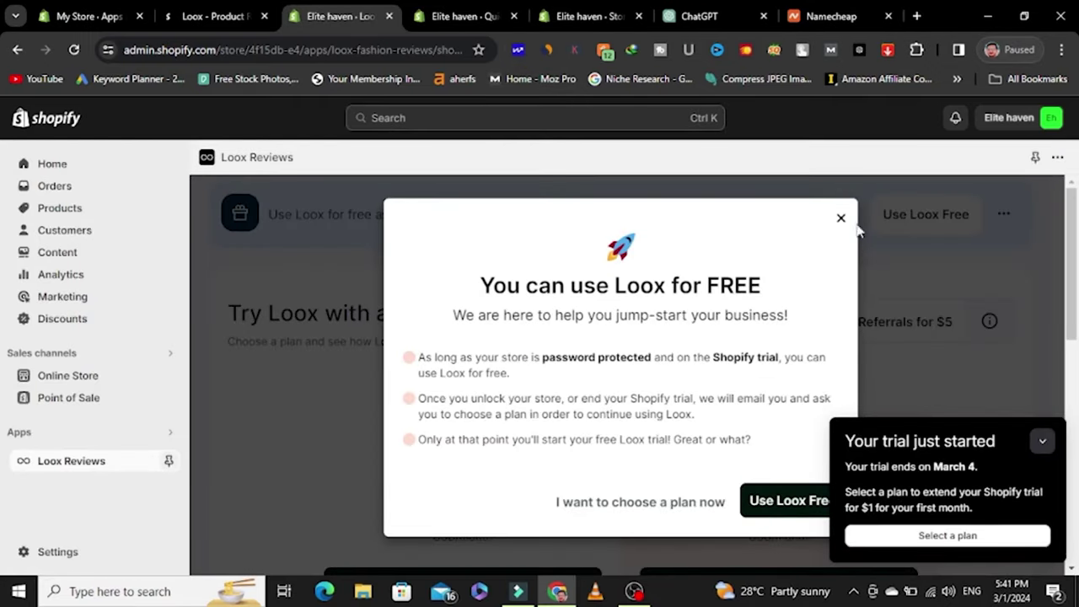
left_click(842, 221)
left_click(1044, 441)
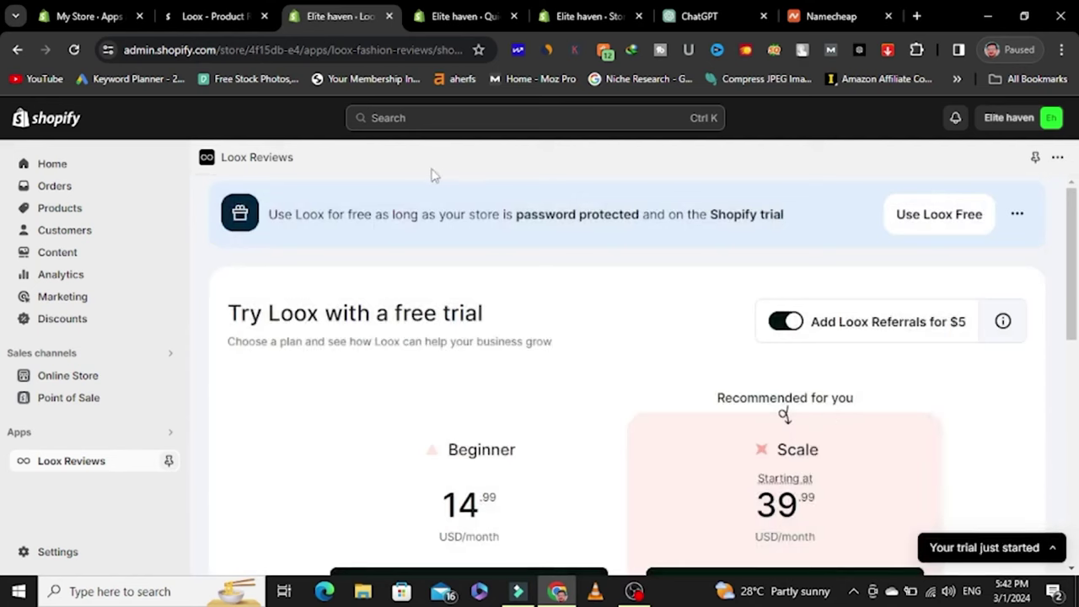
left_click(967, 216)
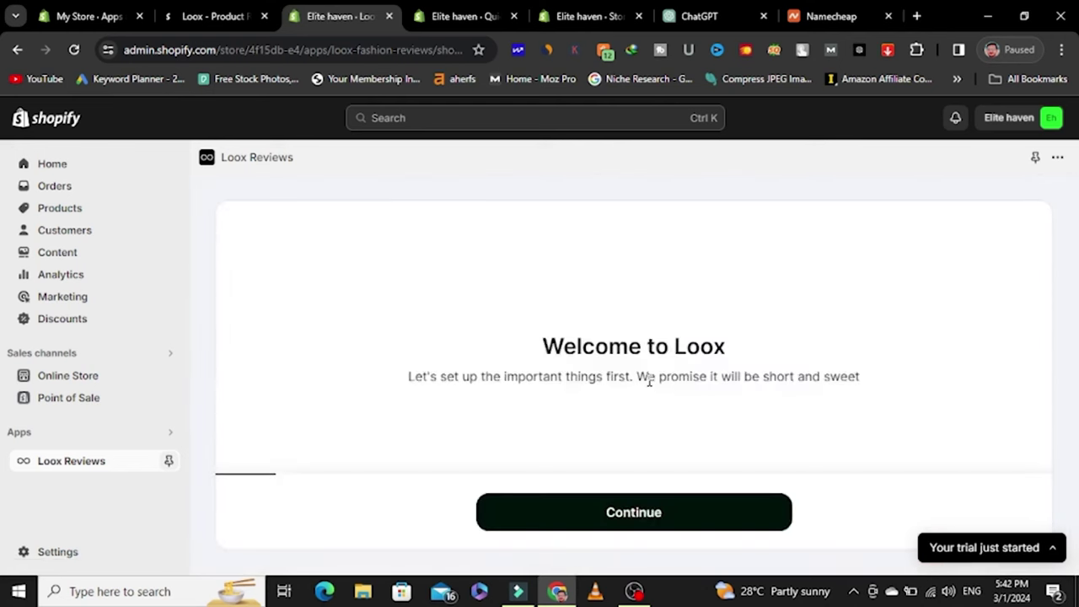
Step: Enable and save the Loox Core Script in the Dawn theme, then continue the Loox setup to the Product Reviews Widget page
left_click(632, 529)
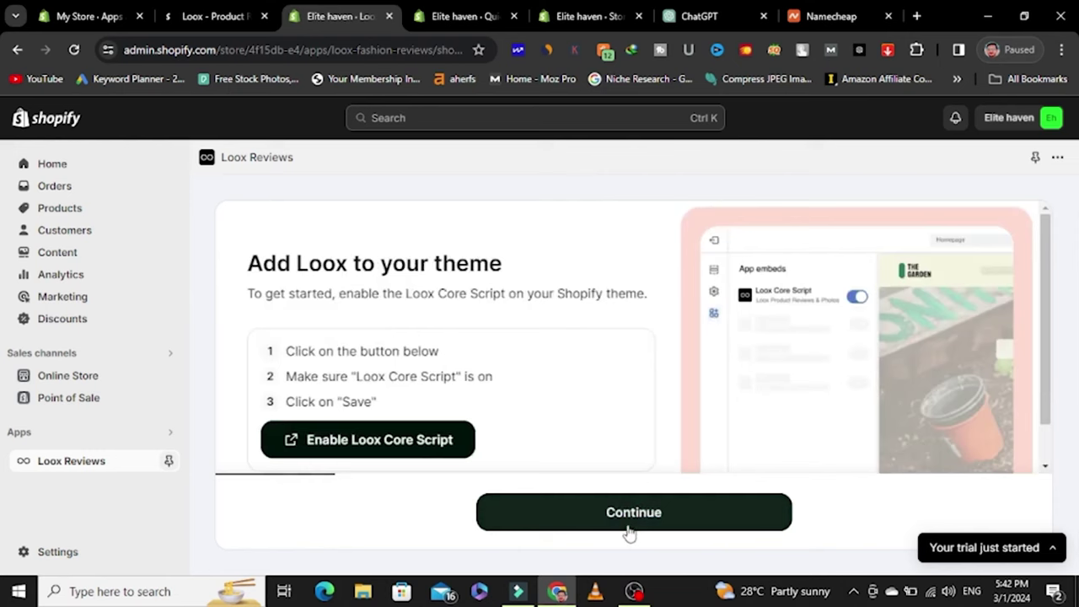
left_click(345, 444)
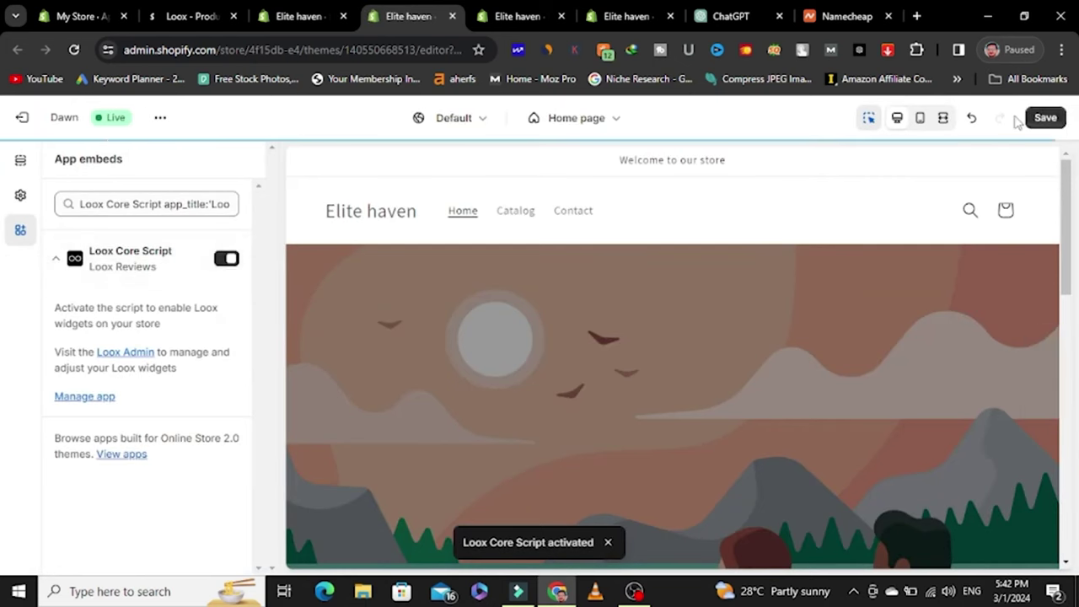
left_click(1044, 119)
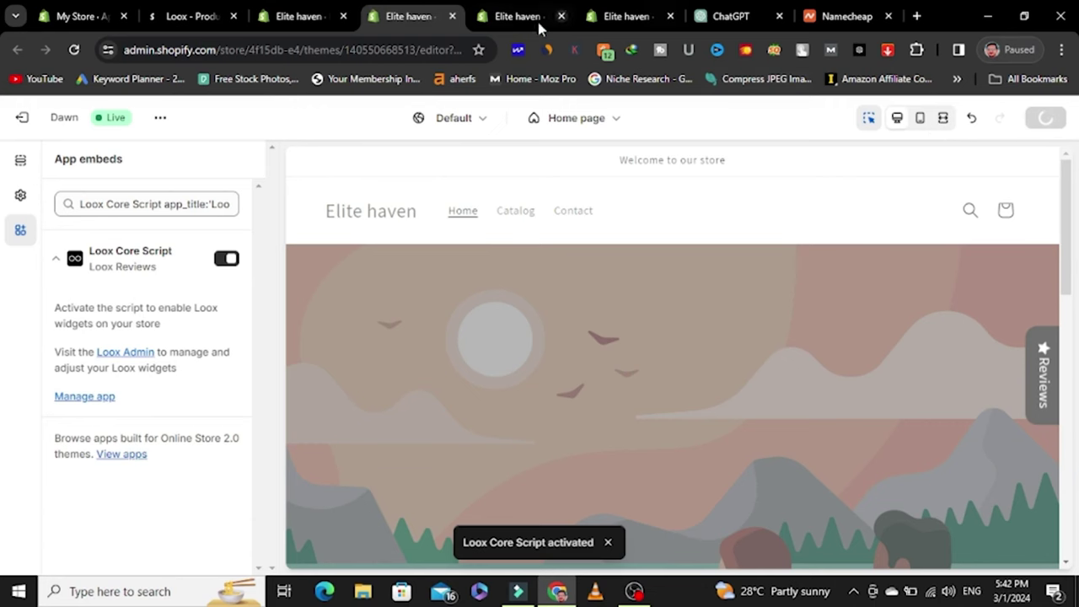
left_click(301, 15)
left_click(604, 506)
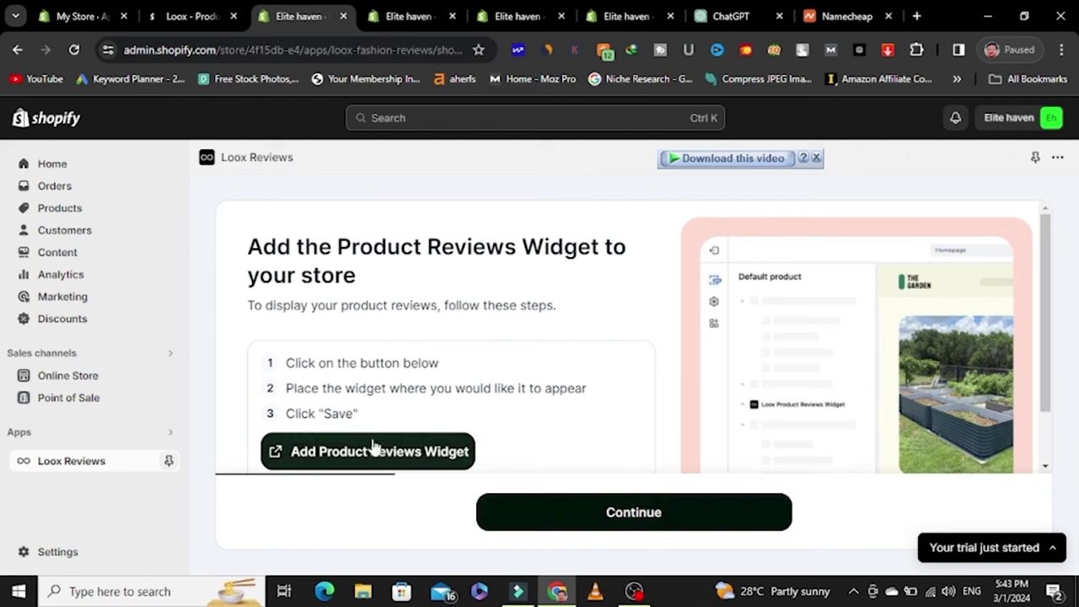
Step: Open the store's Policies settings and create the written return and refund policy from the template
scroll(632, 409, "down", 1)
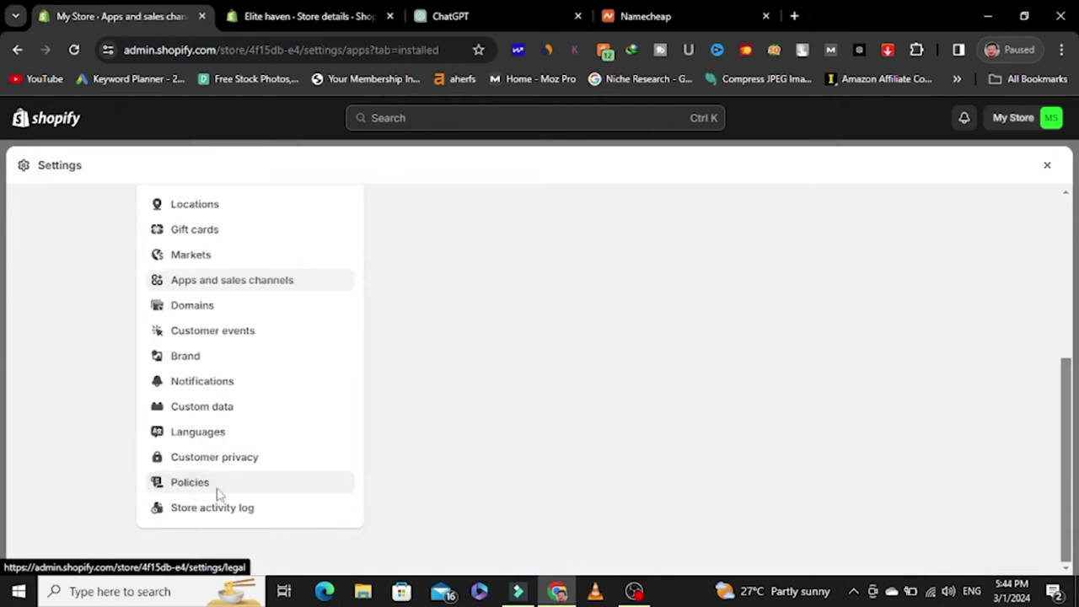
left_click(217, 493)
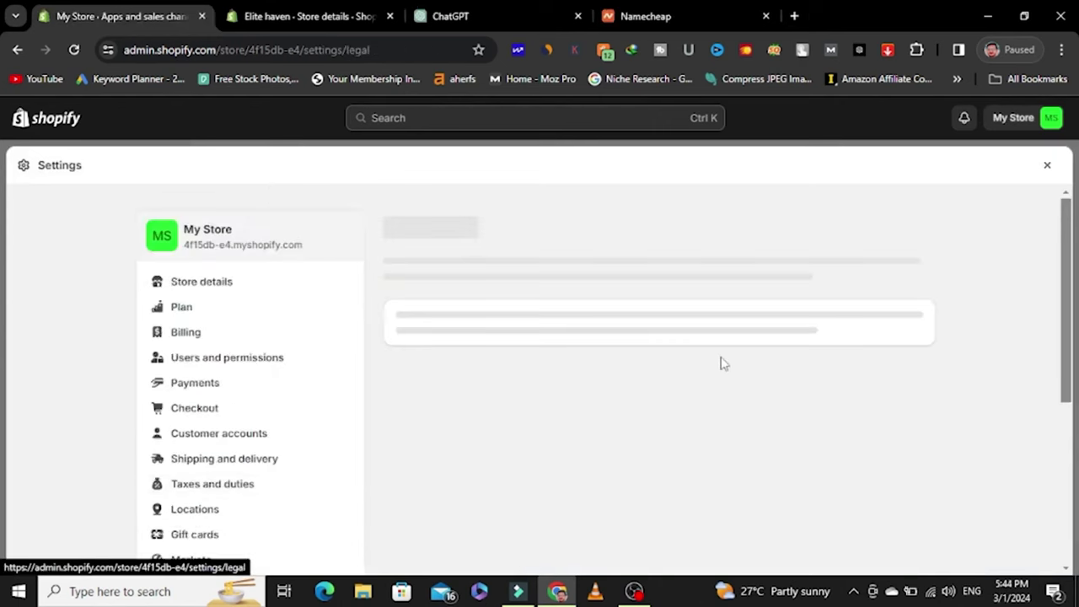
scroll(722, 362, "down", 3)
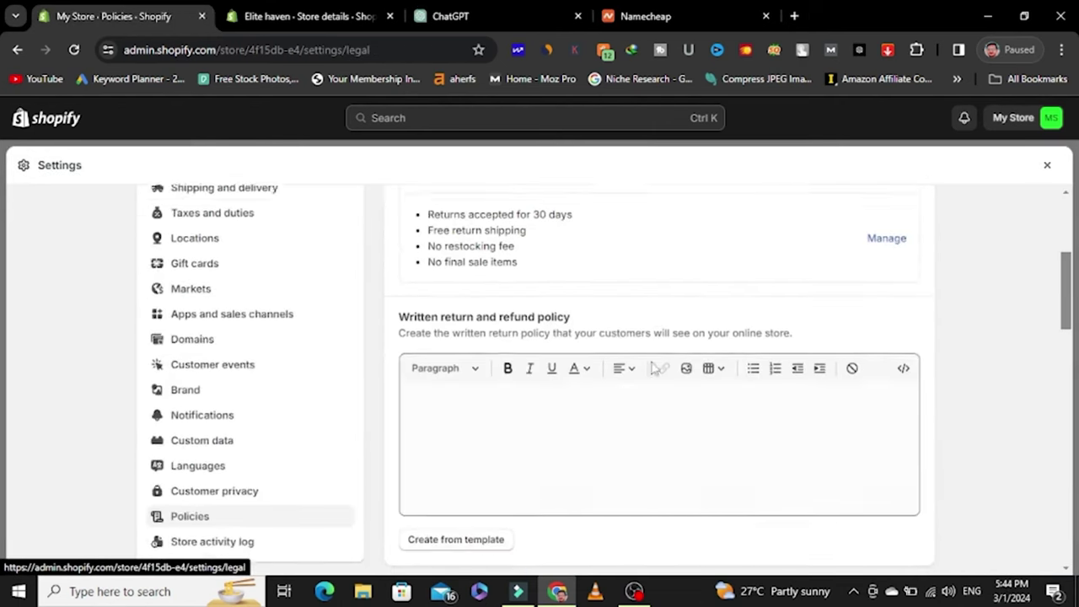
scroll(599, 329, "down", 2)
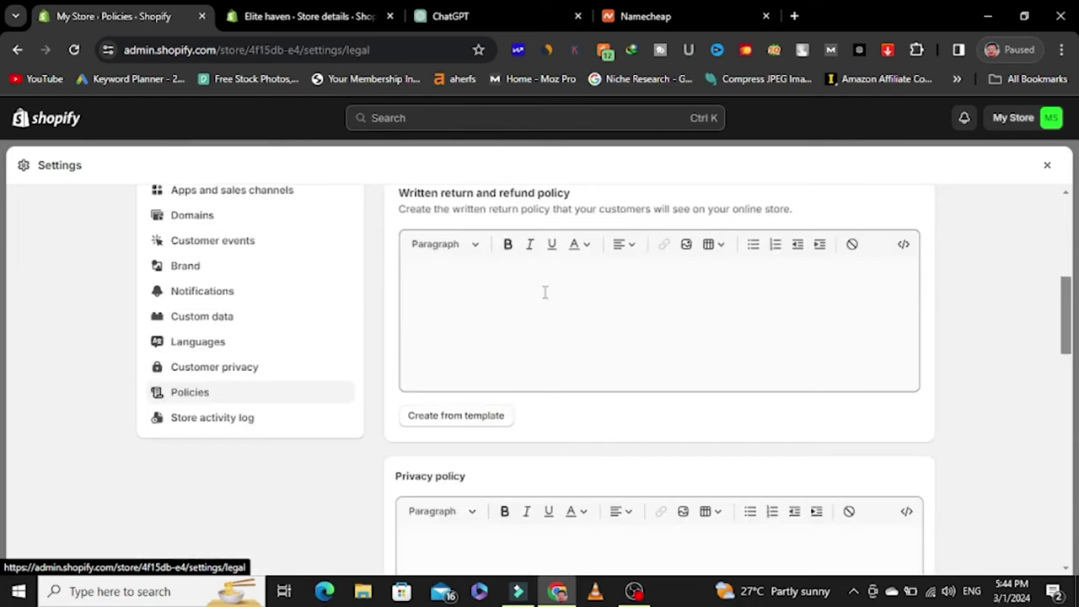
scroll(545, 292, "up", 1)
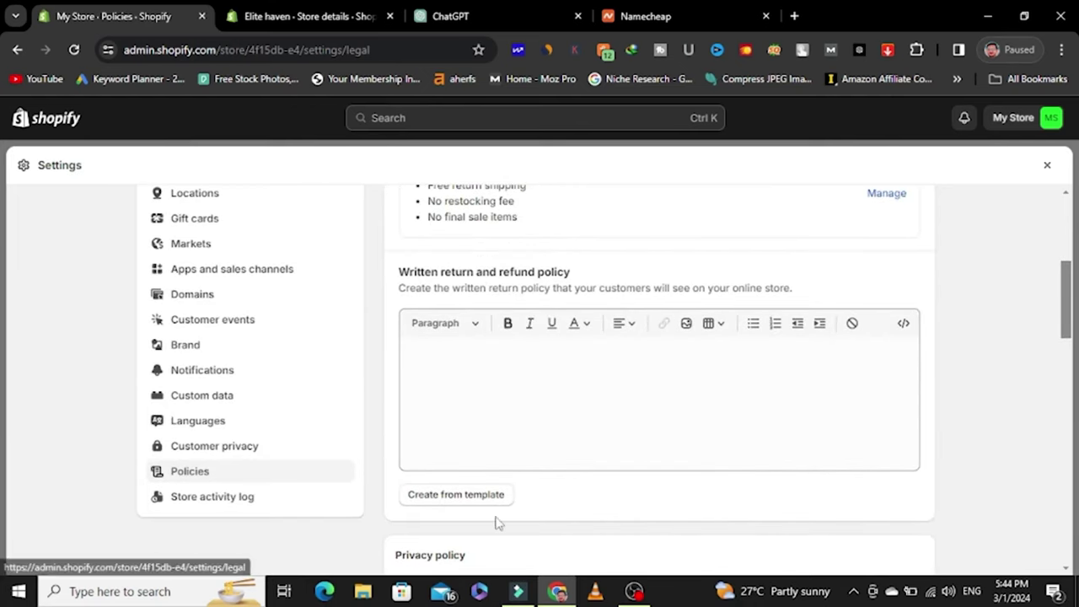
left_click(441, 495)
scroll(641, 446, "down", 10)
scroll(662, 455, "down", 5)
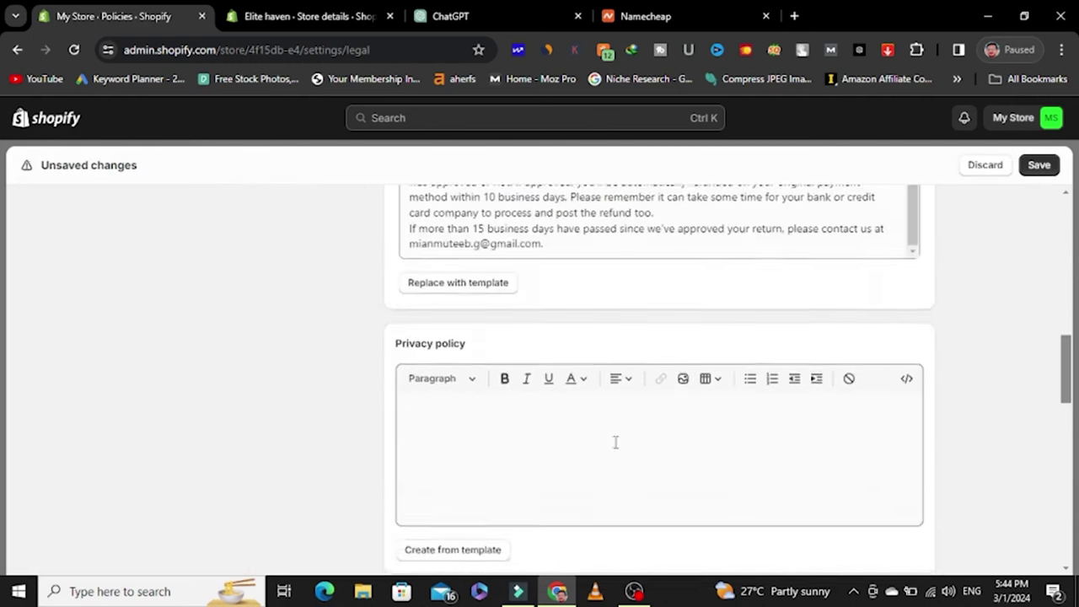
Step: Create the privacy policy and the terms of service from their templates
left_click(482, 403)
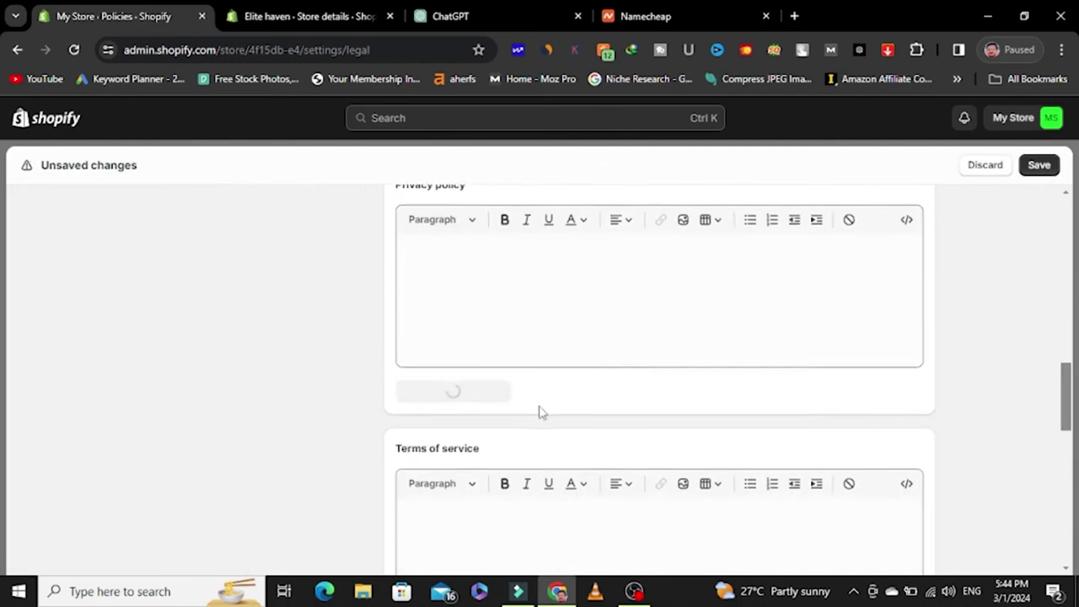
scroll(503, 387, "down", 10)
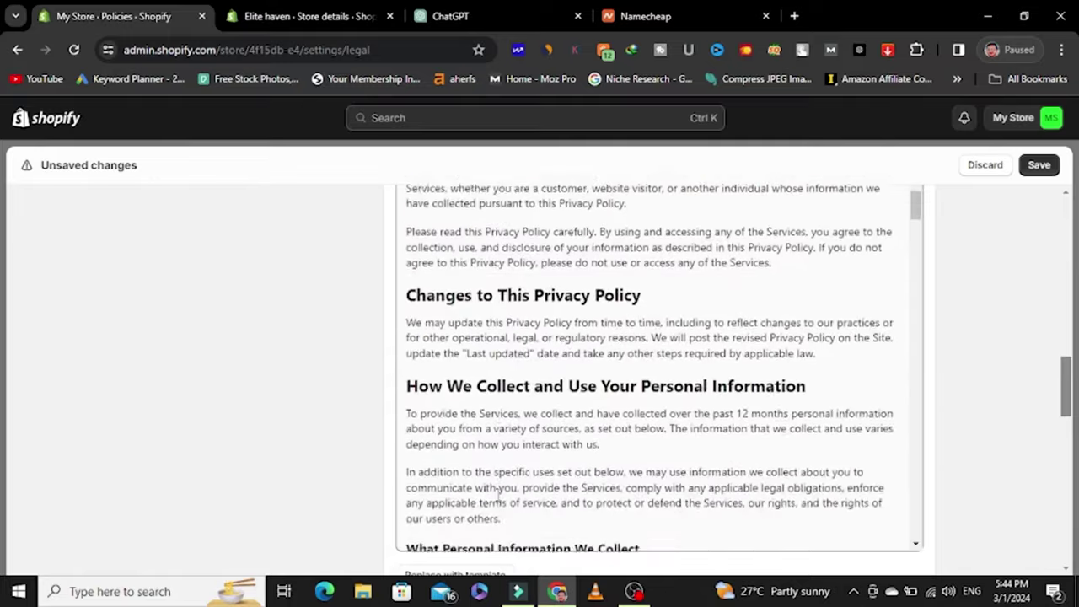
scroll(1028, 373, "down", 6)
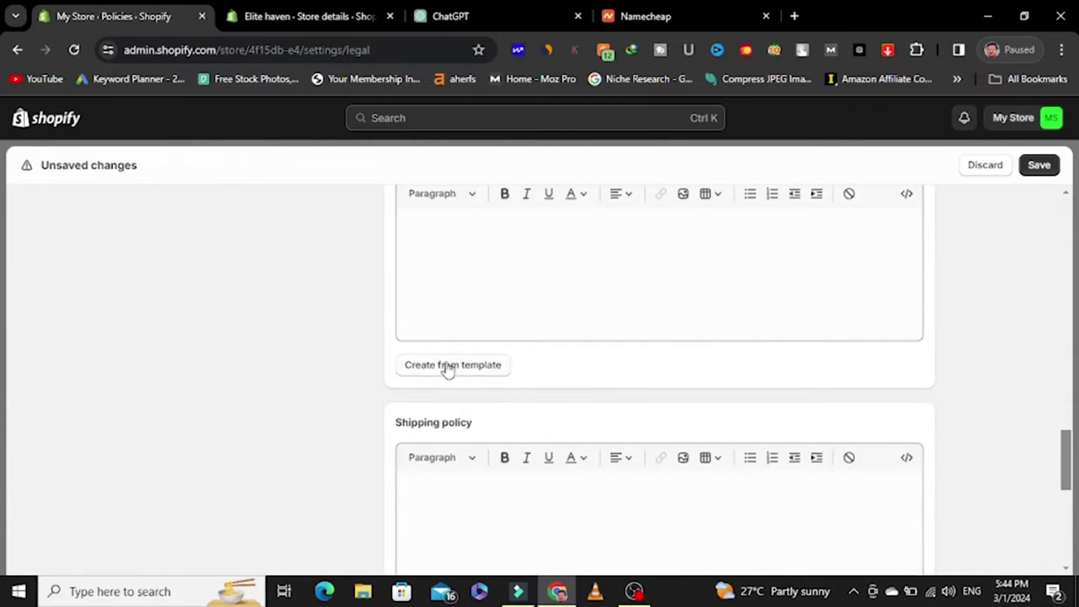
scroll(463, 356, "up", 2)
scroll(465, 413, "down", 1)
left_click(461, 444)
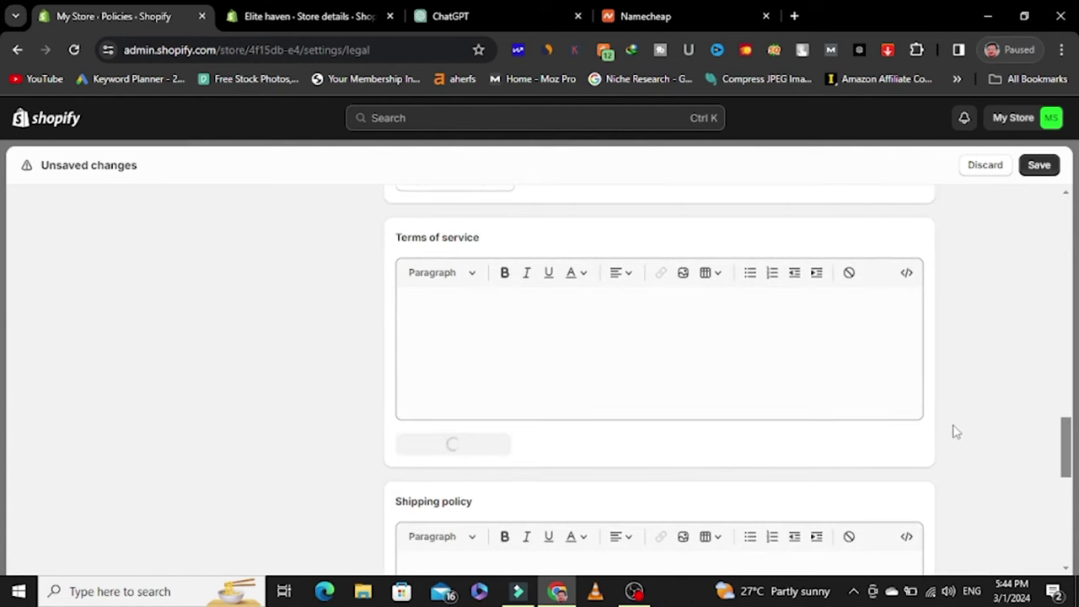
Step: Create the contact information policy from its template, leaving the shipping policy empty
scroll(955, 432, "down", 4)
scroll(955, 432, "up", 2)
scroll(506, 397, "down", 3)
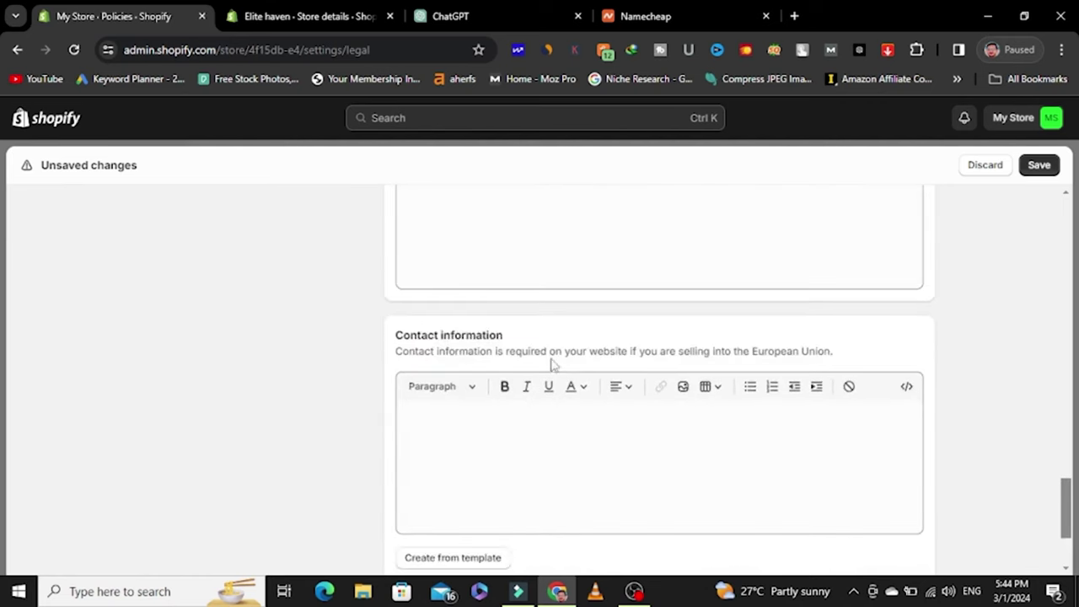
scroll(557, 369, "down", 1)
scroll(426, 519, "up", 3)
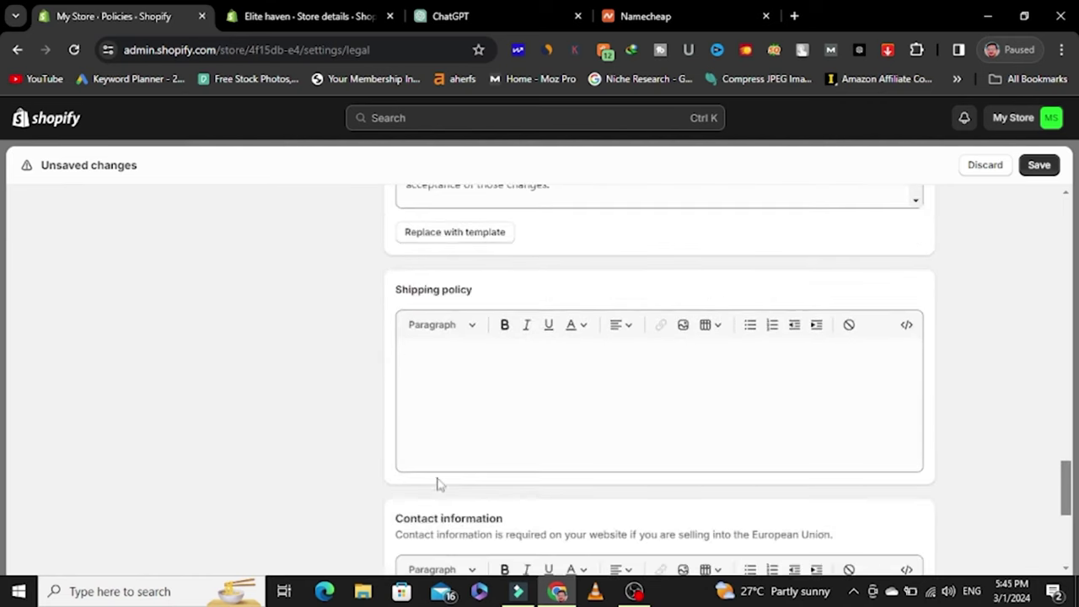
scroll(462, 530, "down", 4)
left_click(427, 428)
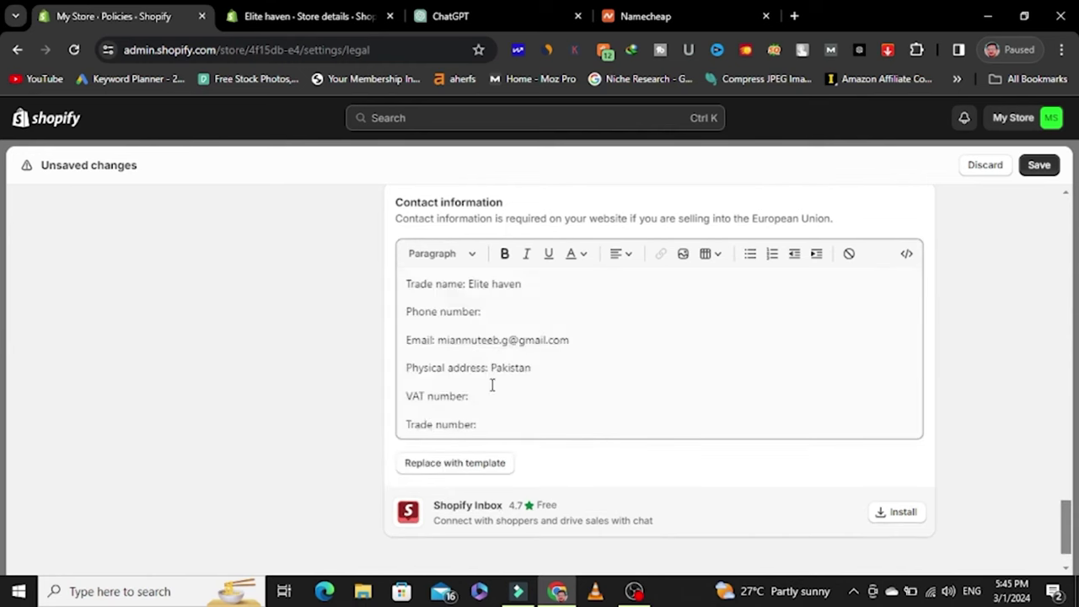
Step: Save the store policies with the phone number line left blank, then close the store settings
left_click(506, 310)
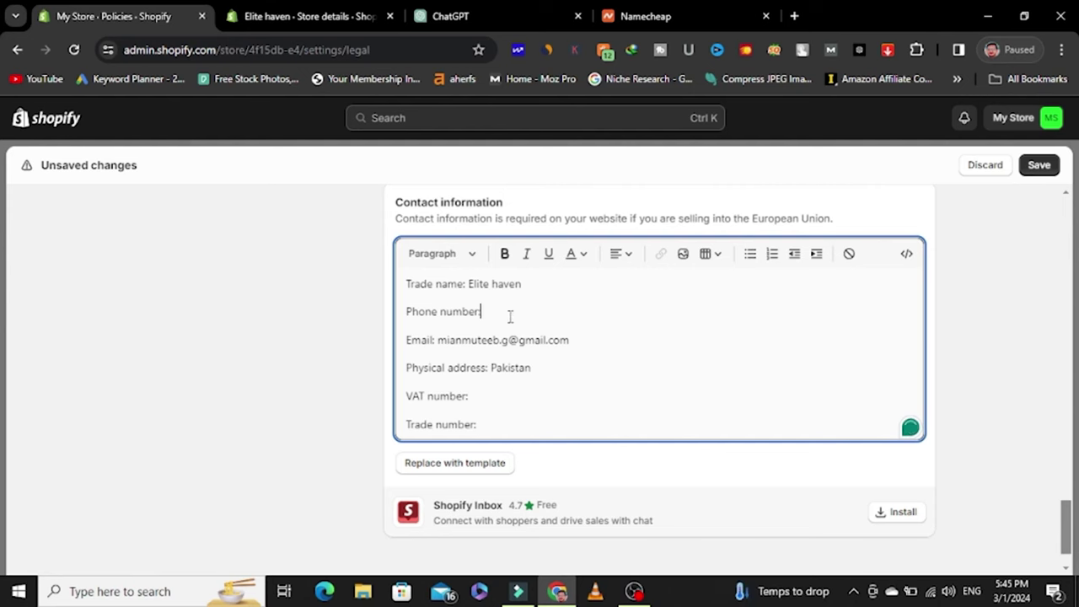
scroll(855, 433, "up", 2)
scroll(856, 438, "down", 2)
left_click(1039, 165)
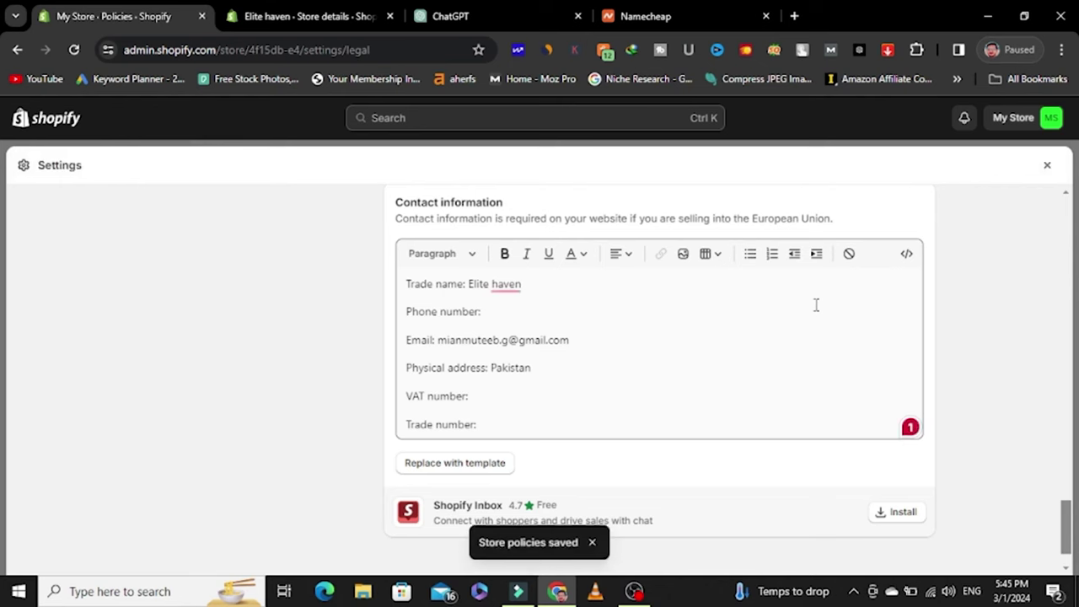
left_click(1046, 166)
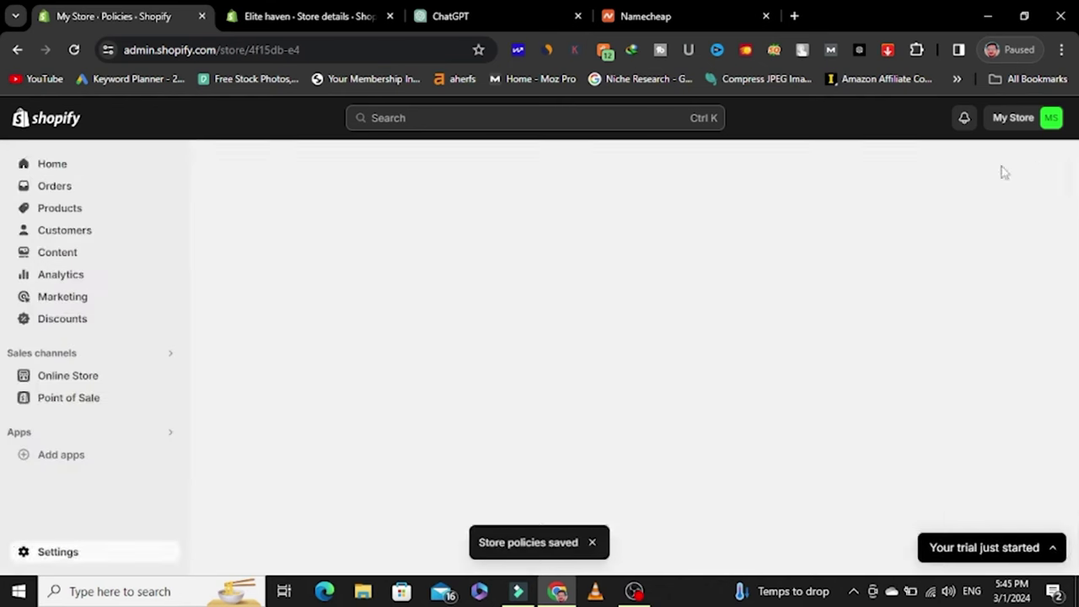
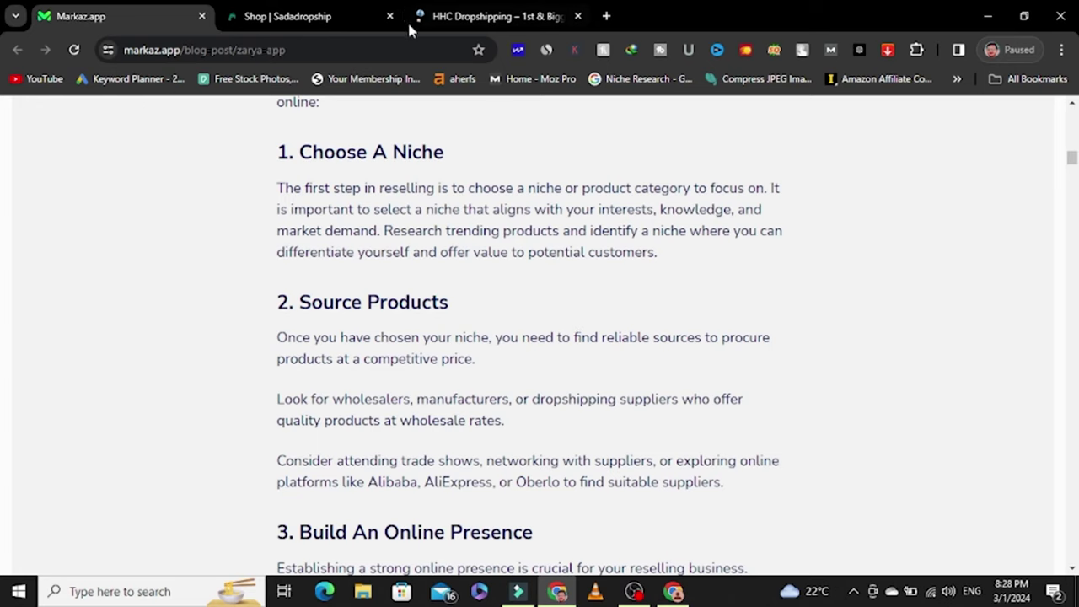
Step: Switch to the Sadadropship shop page and examine its products, prices and categories
left_click(302, 25)
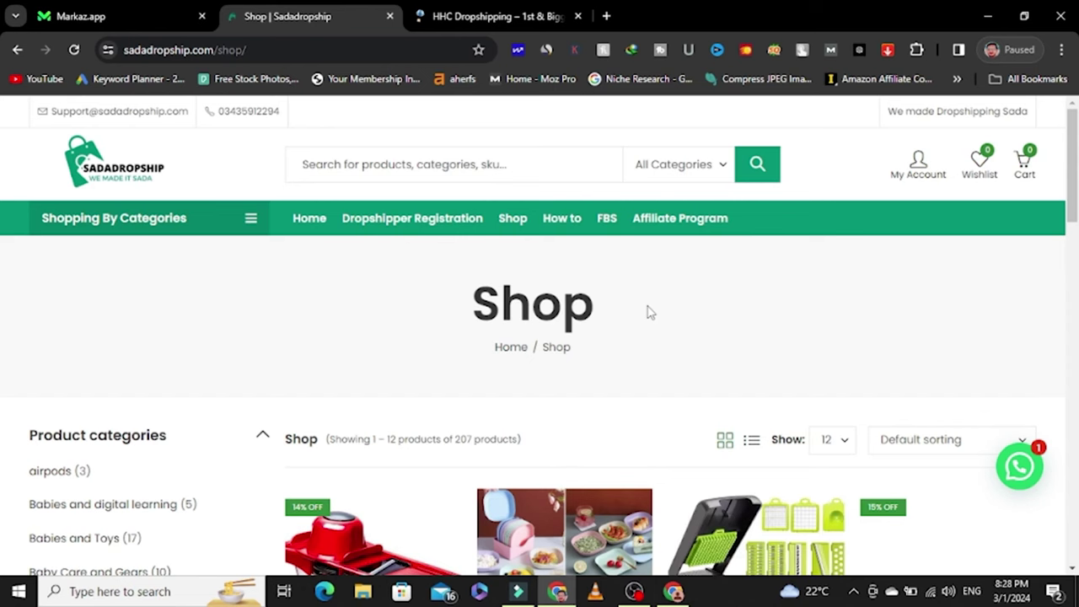
scroll(641, 351, "down", 3)
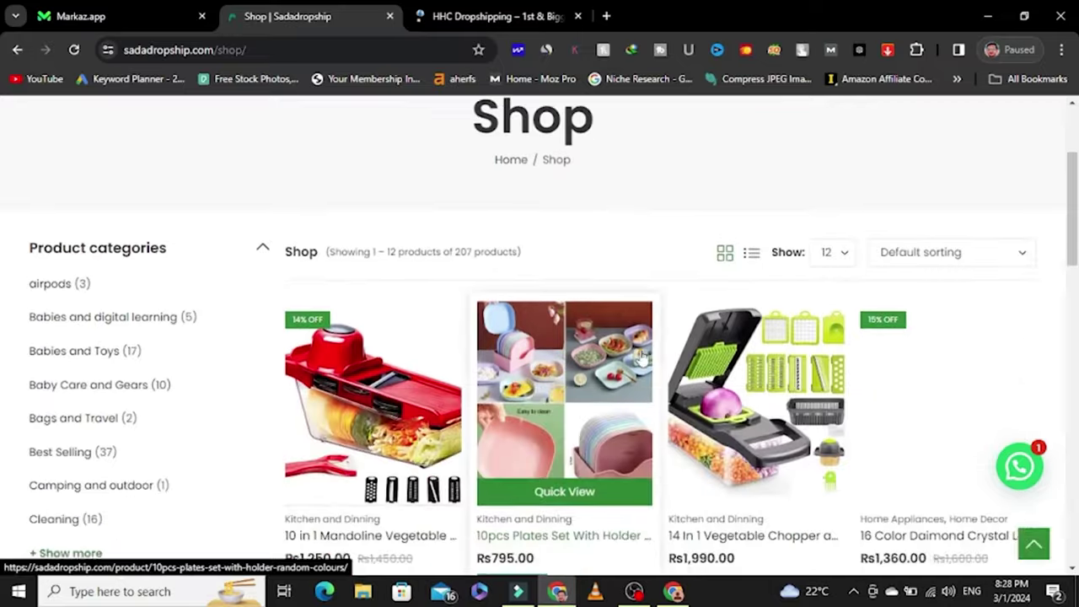
scroll(639, 361, "up", 1)
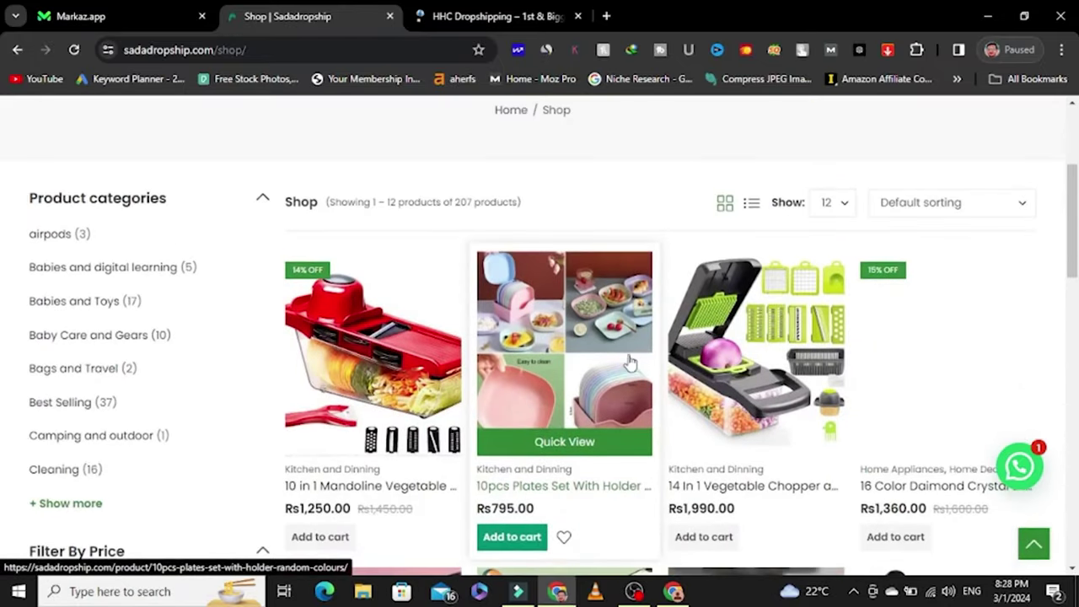
scroll(631, 362, "down", 2)
scroll(520, 363, "up", 2)
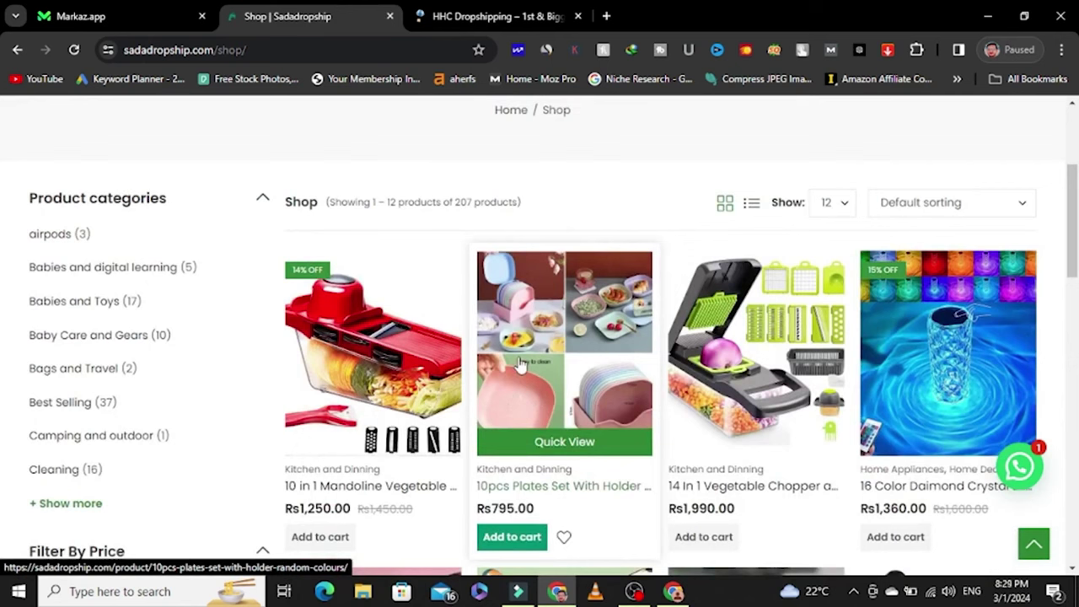
scroll(520, 364, "down", 1)
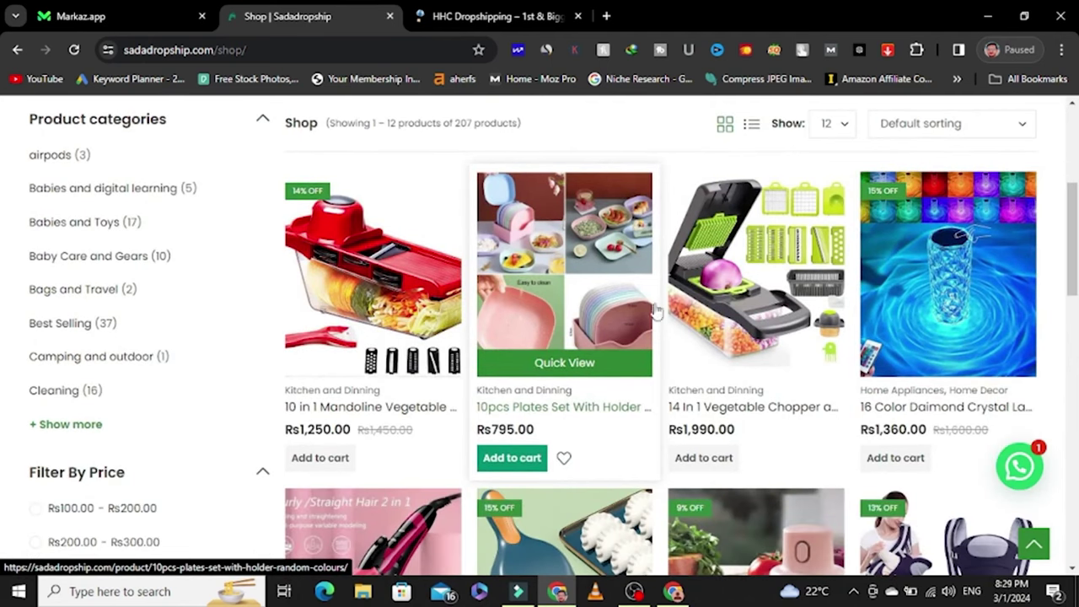
scroll(810, 288, "down", 2)
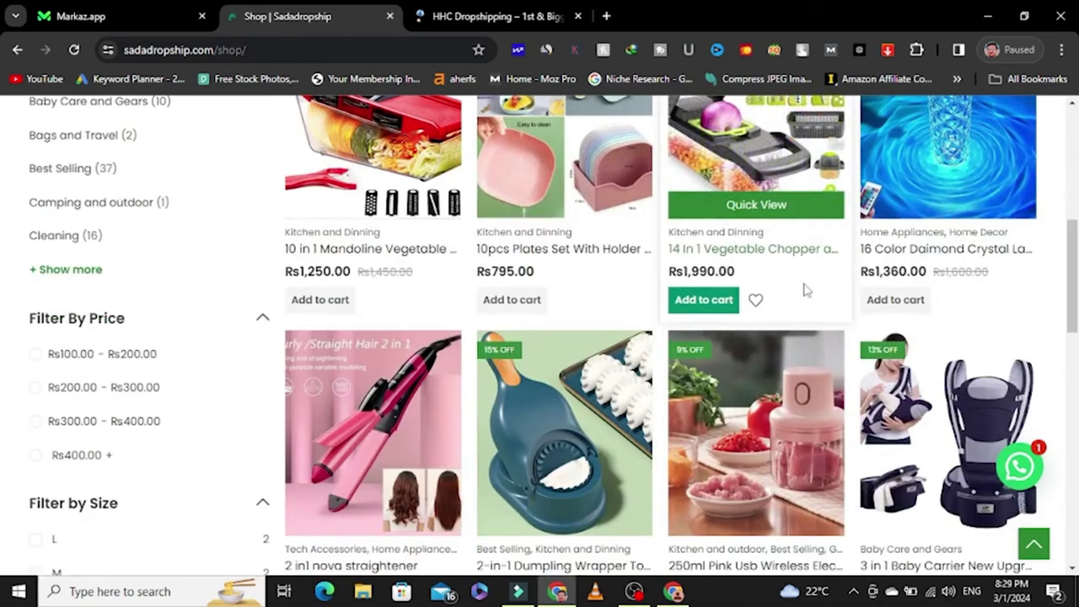
scroll(806, 290, "down", 1)
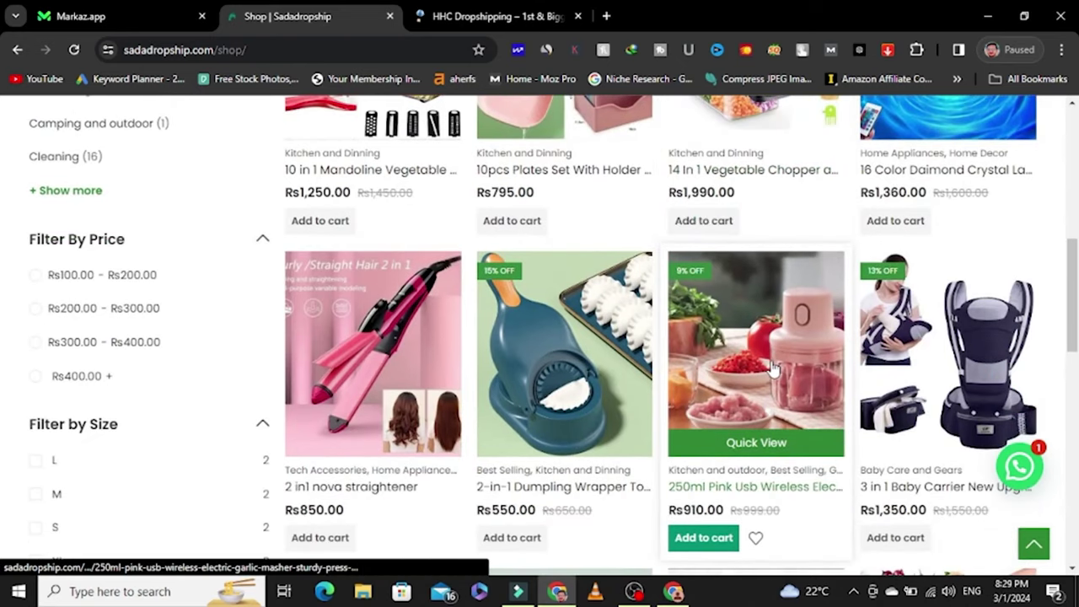
scroll(674, 342, "down", 4)
scroll(673, 338, "up", 2)
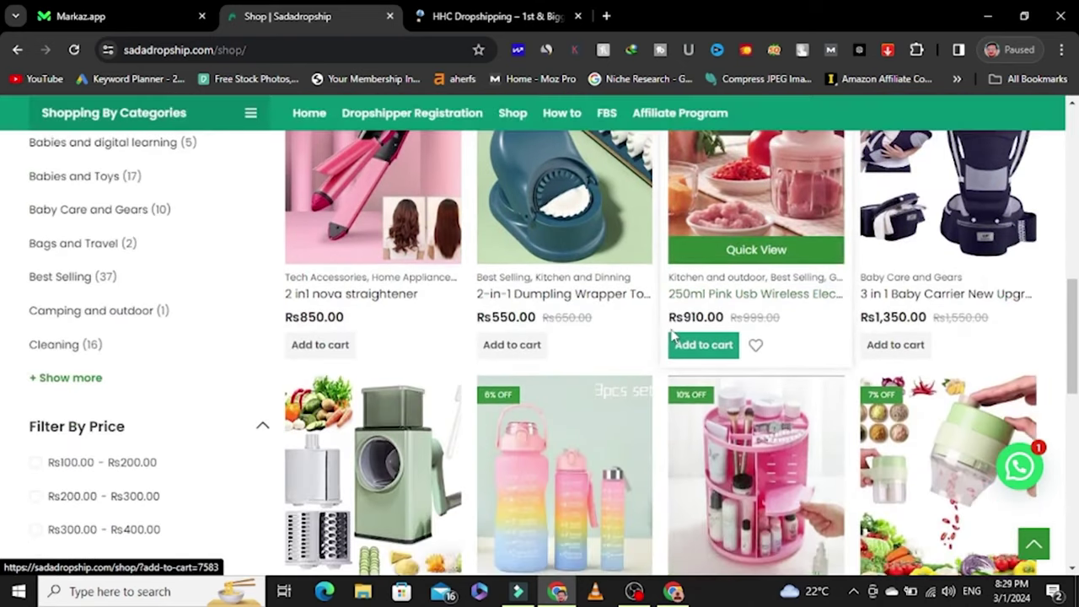
scroll(673, 337, "up", 1)
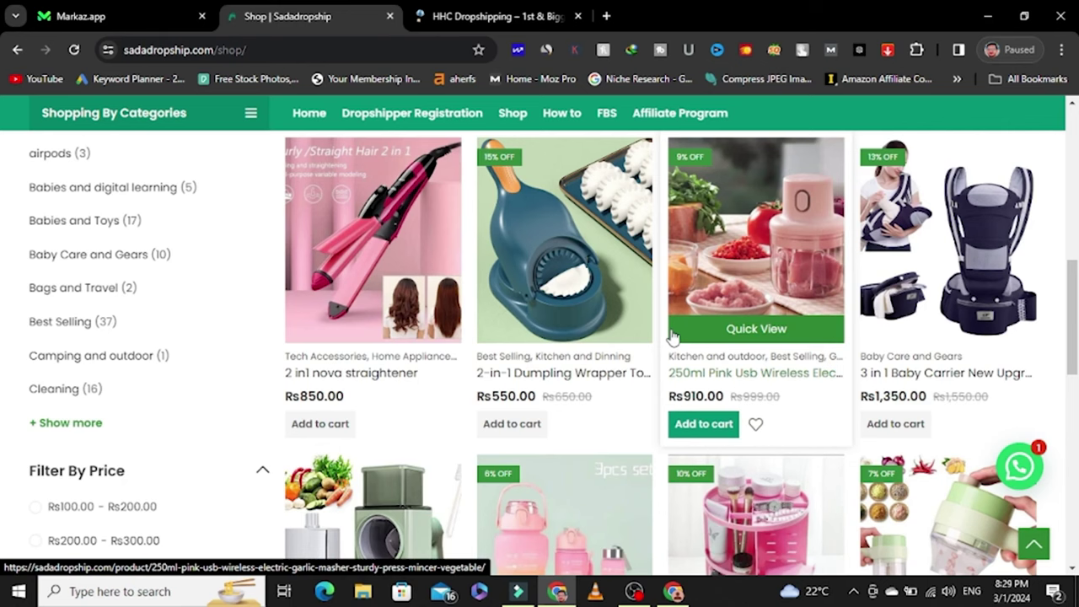
scroll(672, 338, "down", 5)
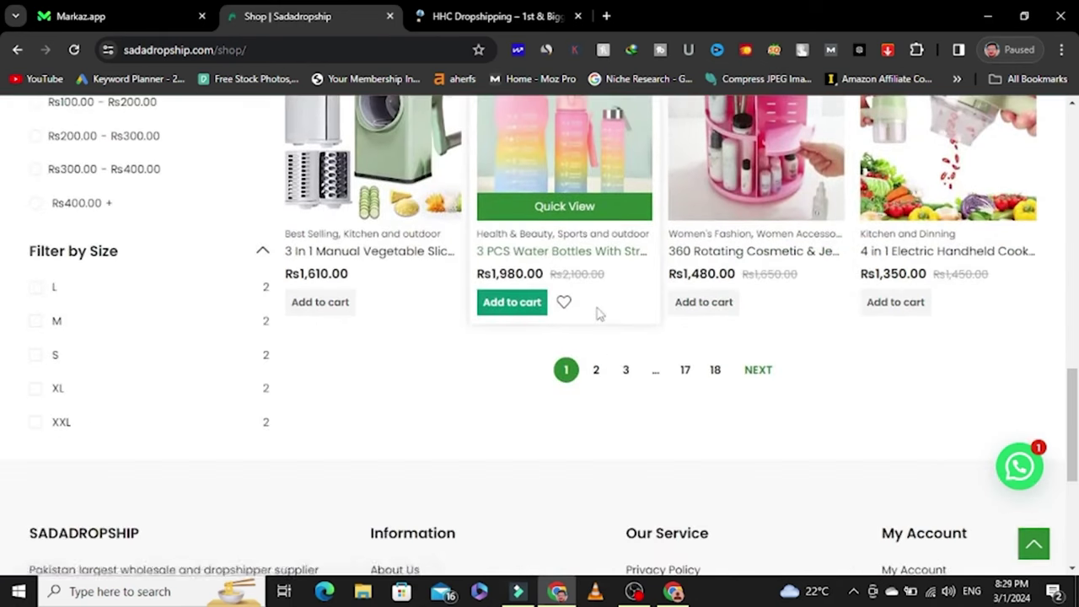
scroll(597, 313, "up", 10)
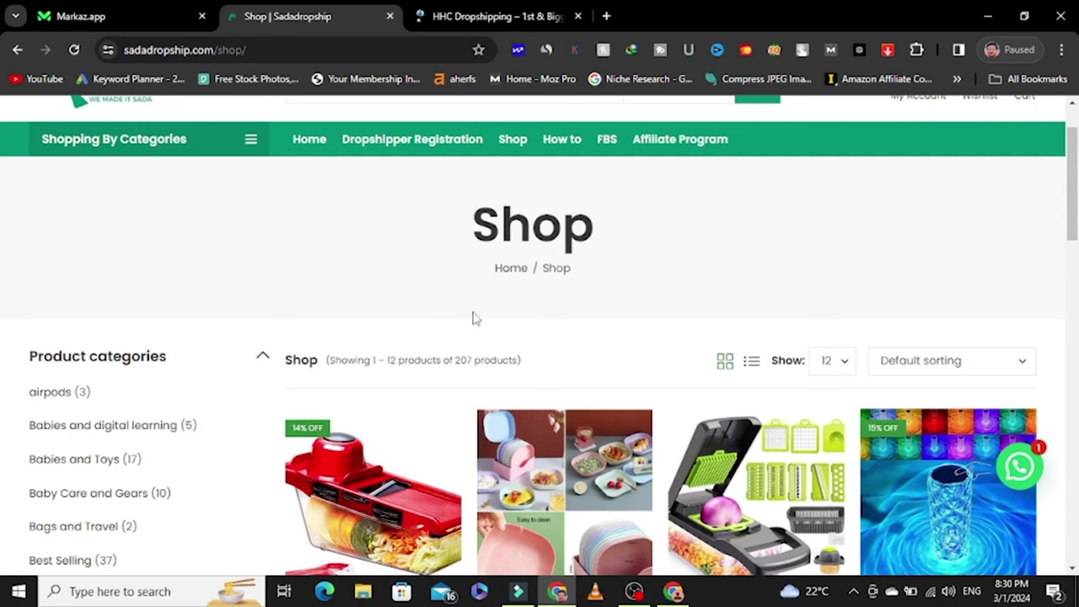
Step: Switch to the HHC Dropshipping member site and look through its product sections, wholesale prices and suppliers
left_click(498, 16)
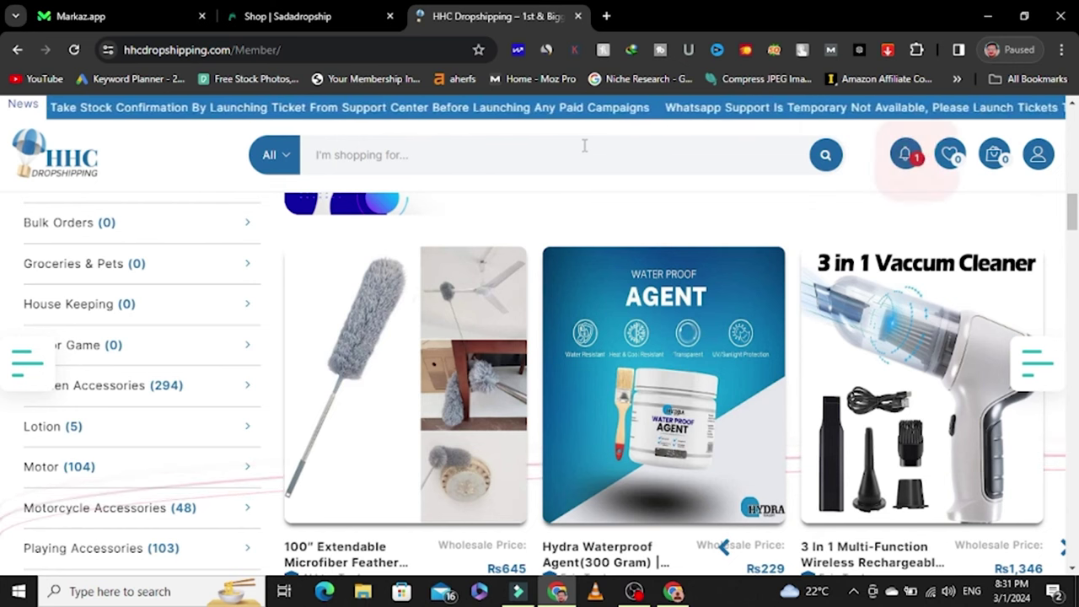
scroll(632, 345, "down", 15)
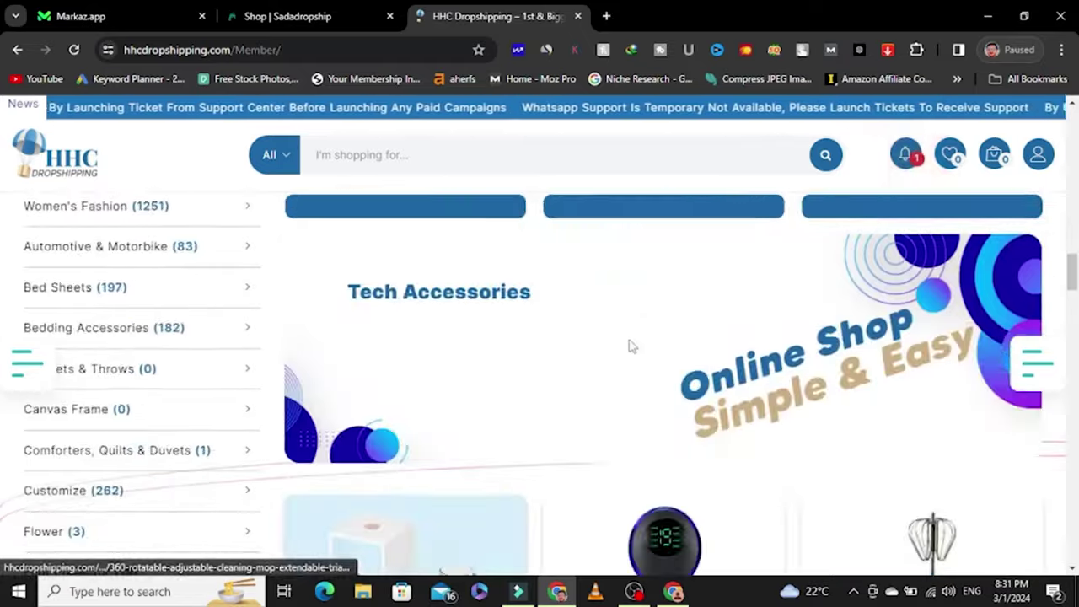
scroll(665, 344, "down", 10)
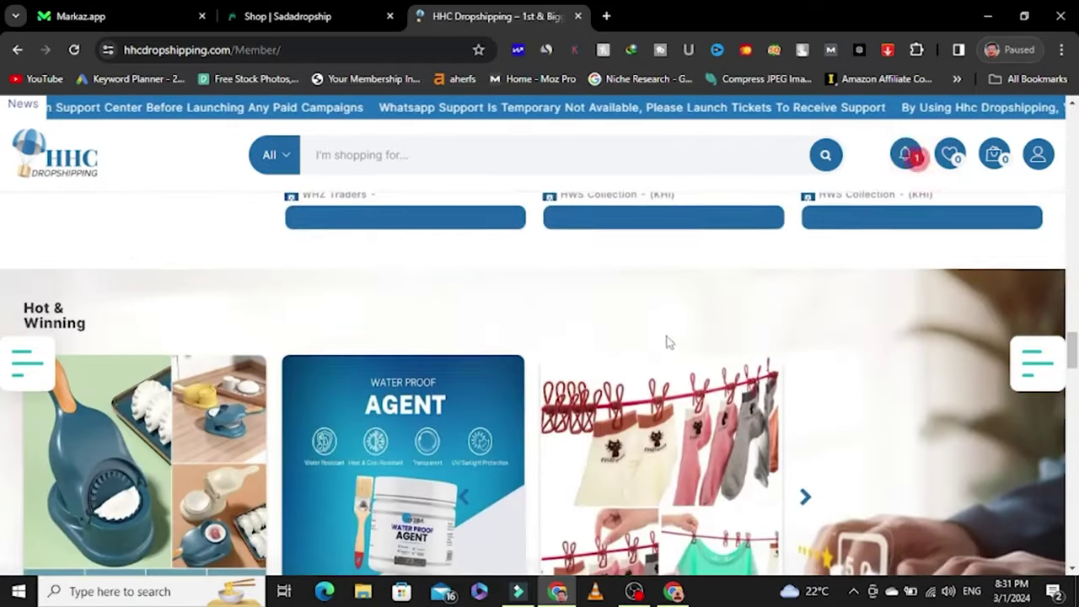
scroll(670, 339, "down", 10)
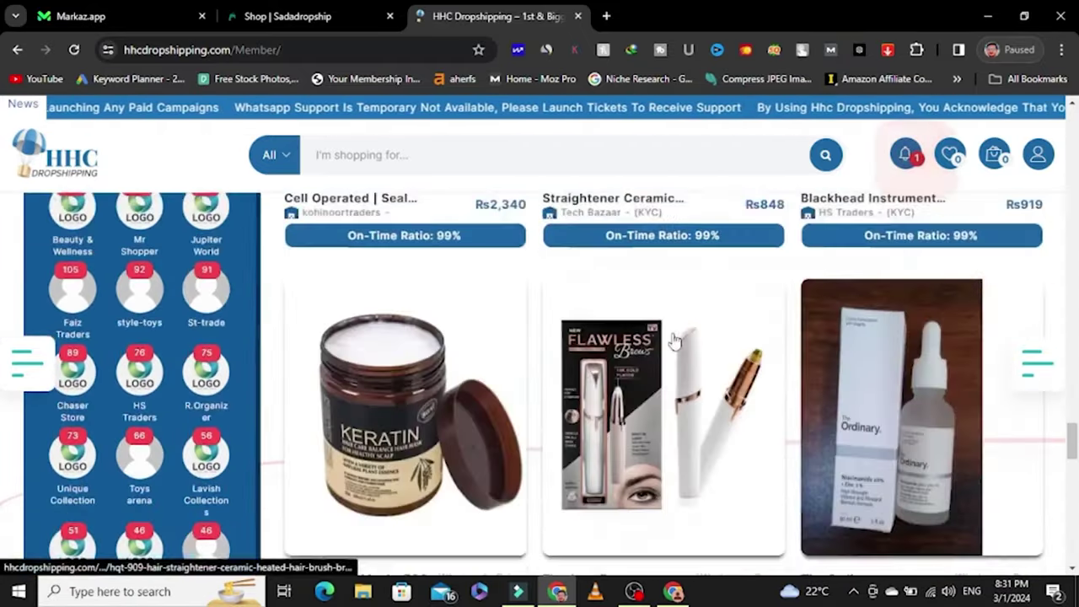
scroll(683, 328, "up", 20)
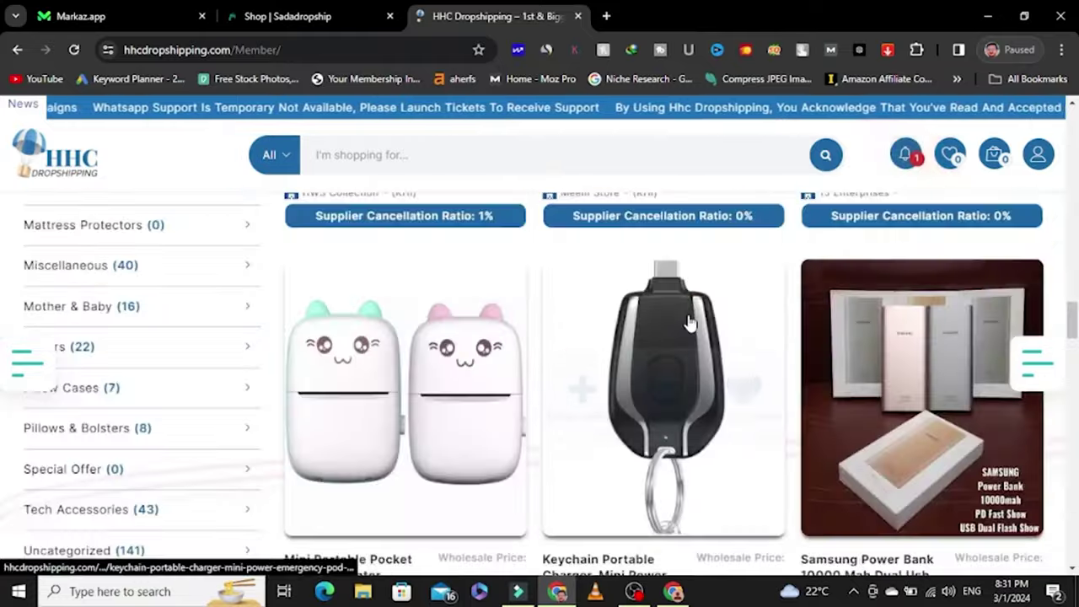
scroll(687, 321, "up", 20)
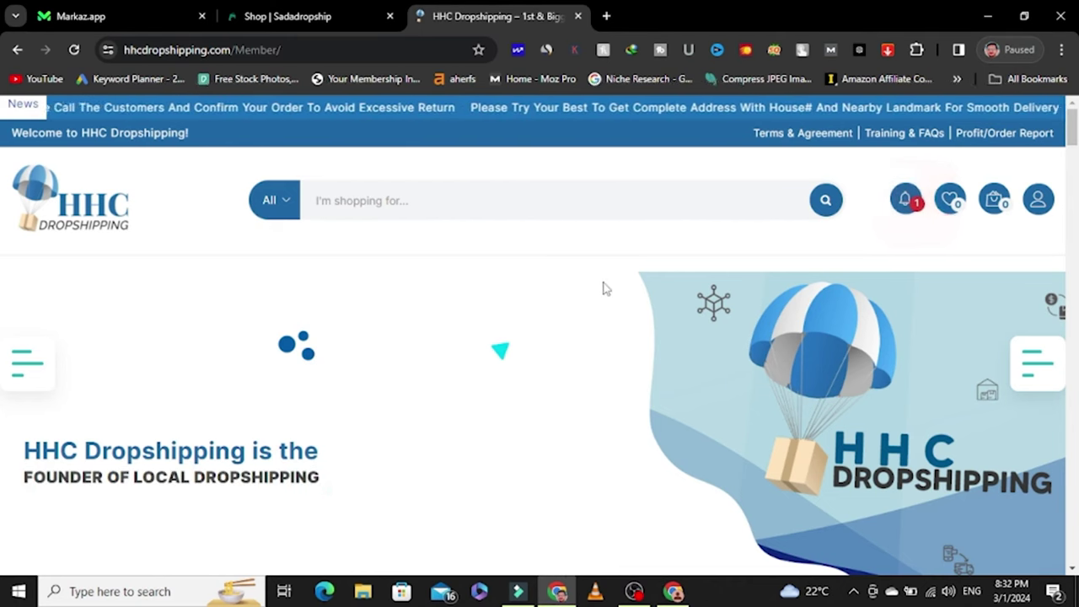
left_click(316, 14)
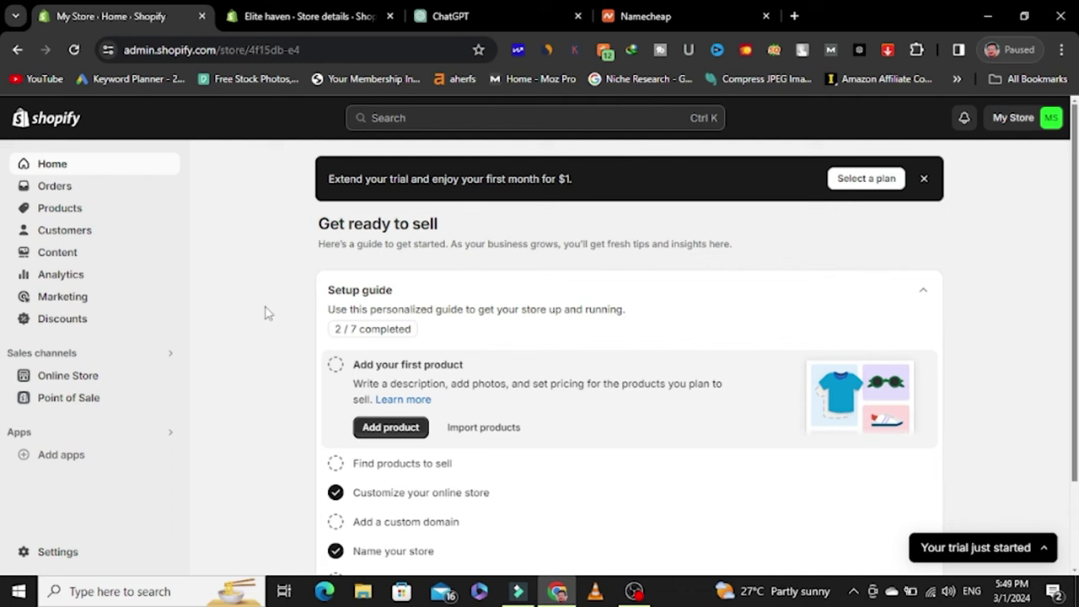
Step: Open the online store's themes page and review the current theme, the ways to add a theme and the popular free themes
left_click(72, 383)
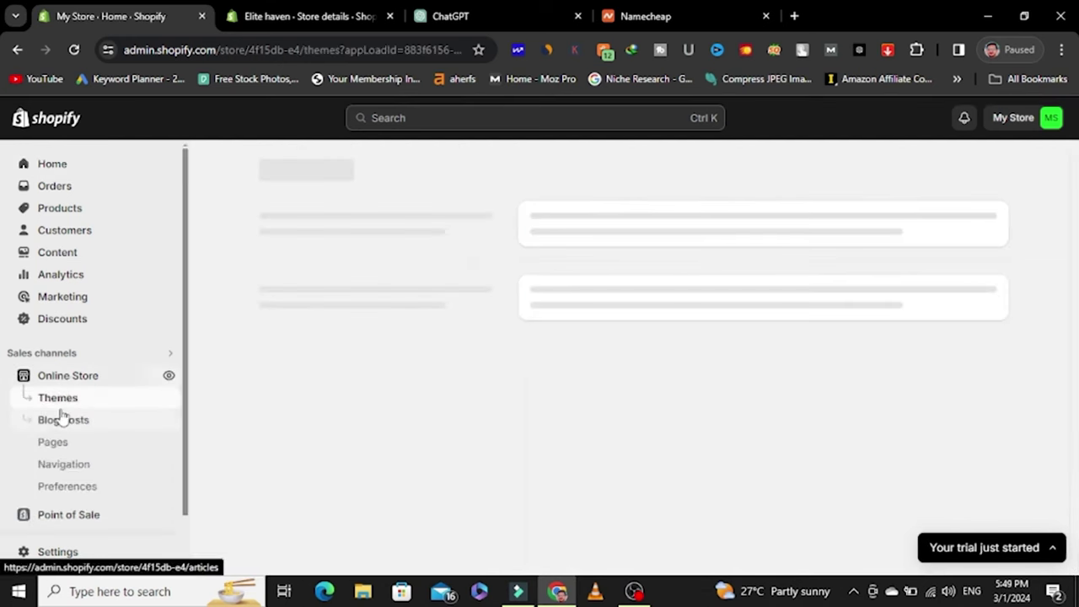
left_click(58, 400)
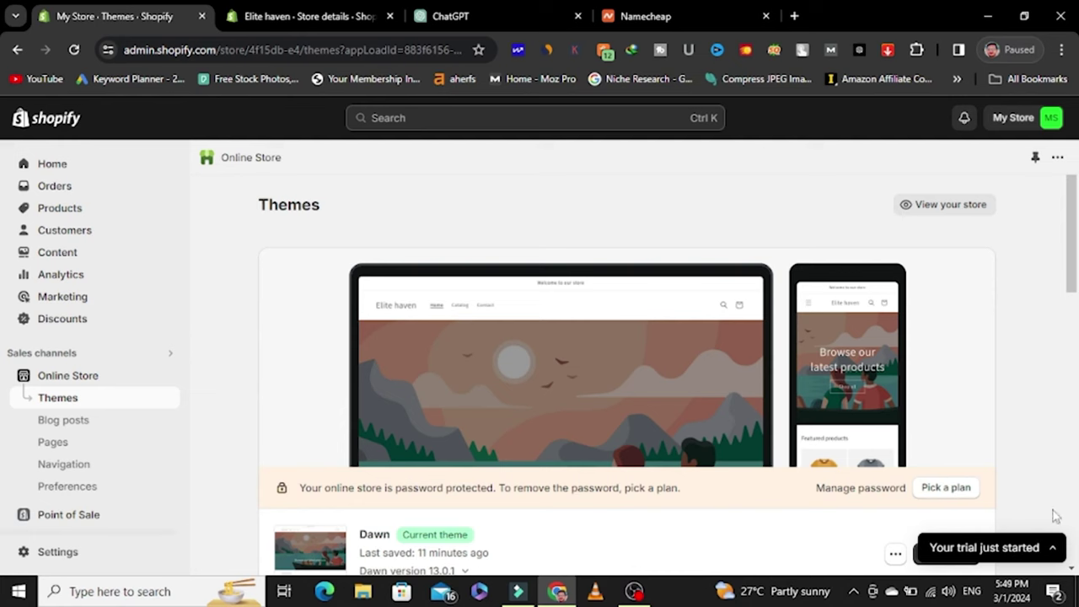
scroll(977, 489, "down", 1)
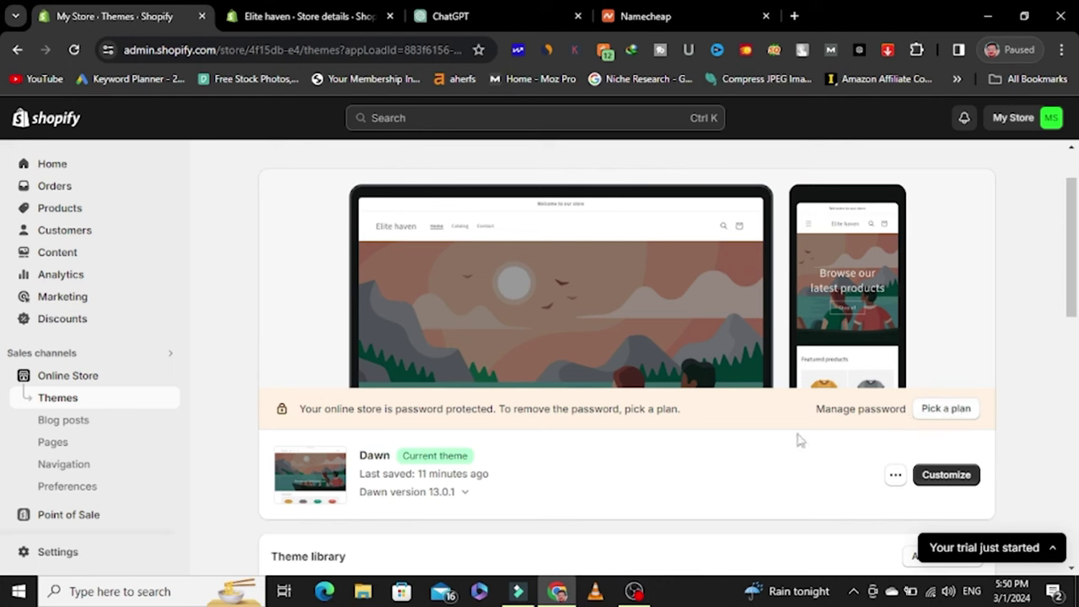
scroll(506, 371, "down", 5)
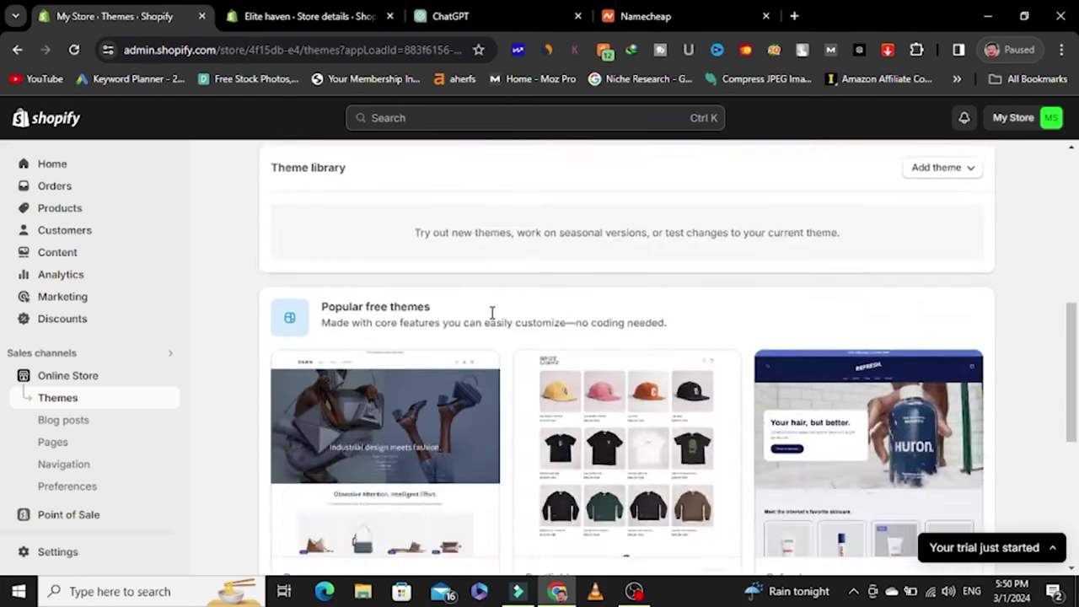
scroll(491, 313, "up", 3)
scroll(591, 329, "down", 1)
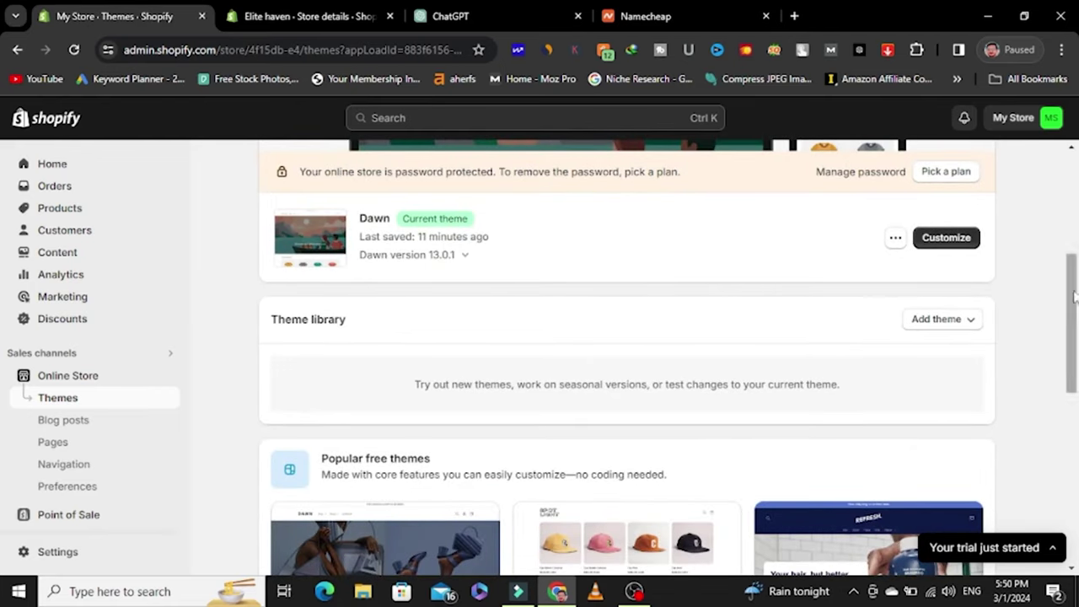
left_click(950, 321)
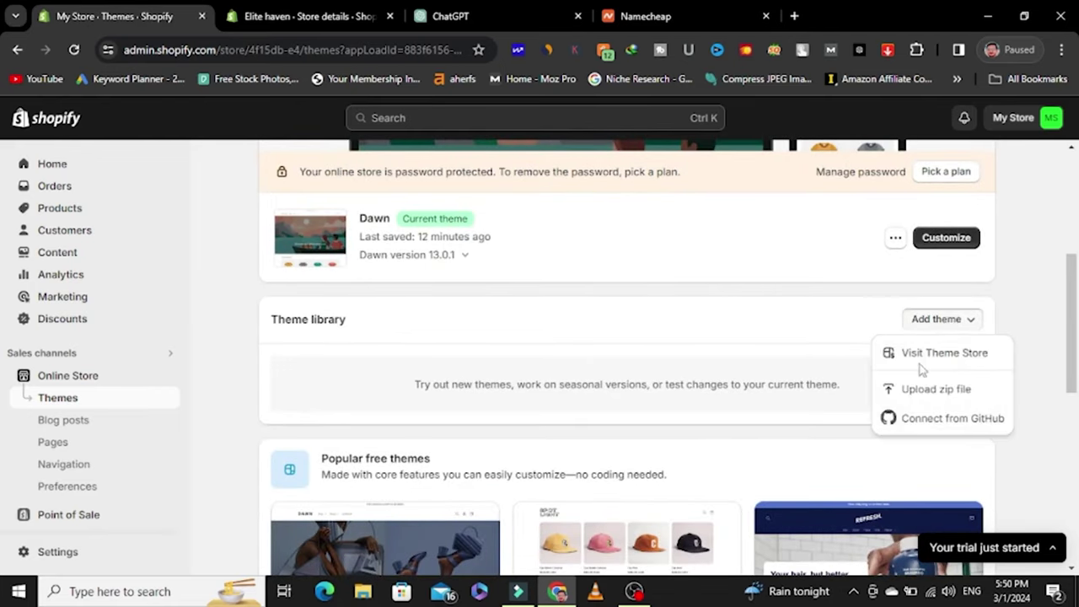
scroll(699, 358, "down", 2)
scroll(689, 364, "down", 4)
scroll(666, 371, "up", 7)
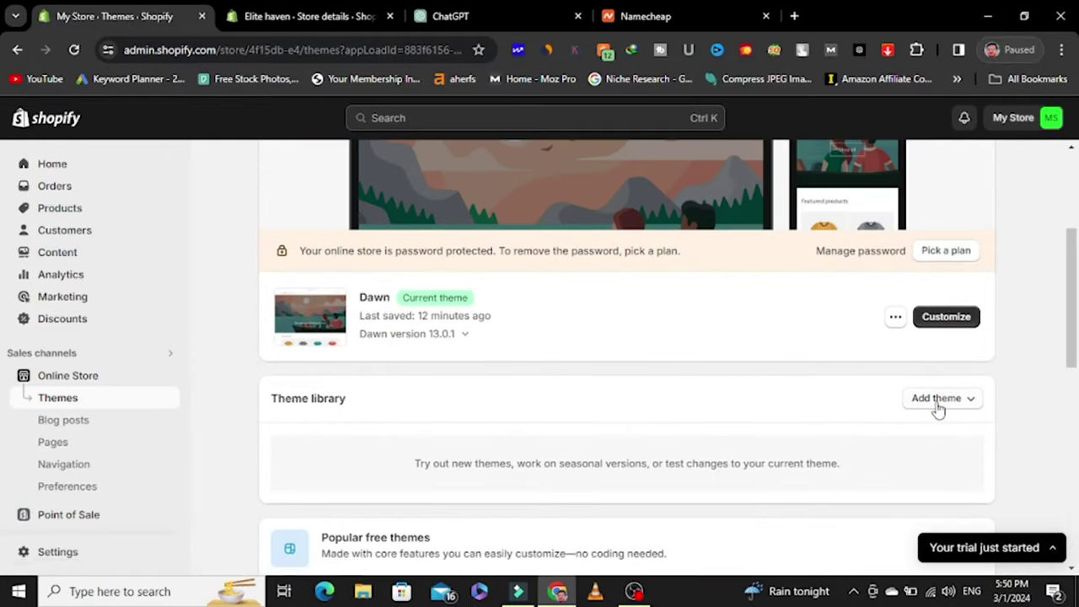
scroll(438, 497, "down", 4)
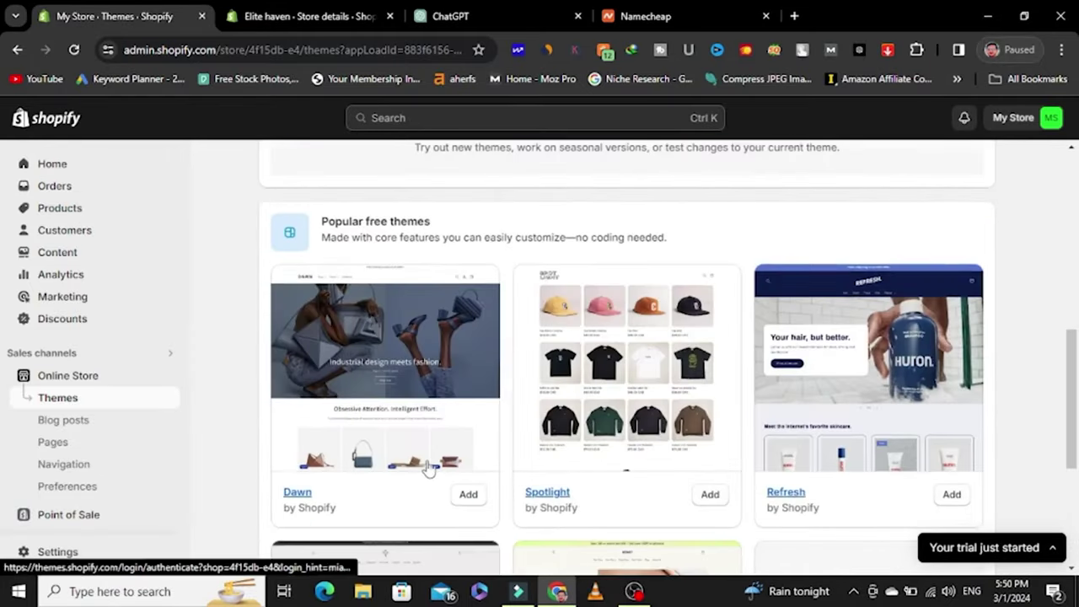
scroll(426, 473, "up", 3)
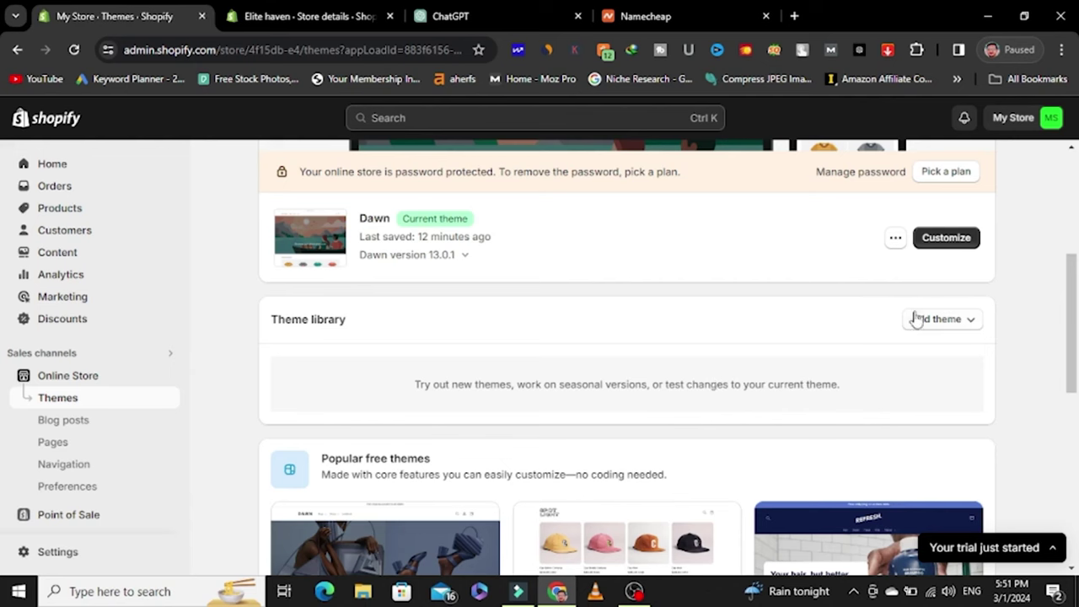
Step: Upload the theme file impact-theme-succeessify.zip from the Desktop folder to the theme library
left_click(965, 321)
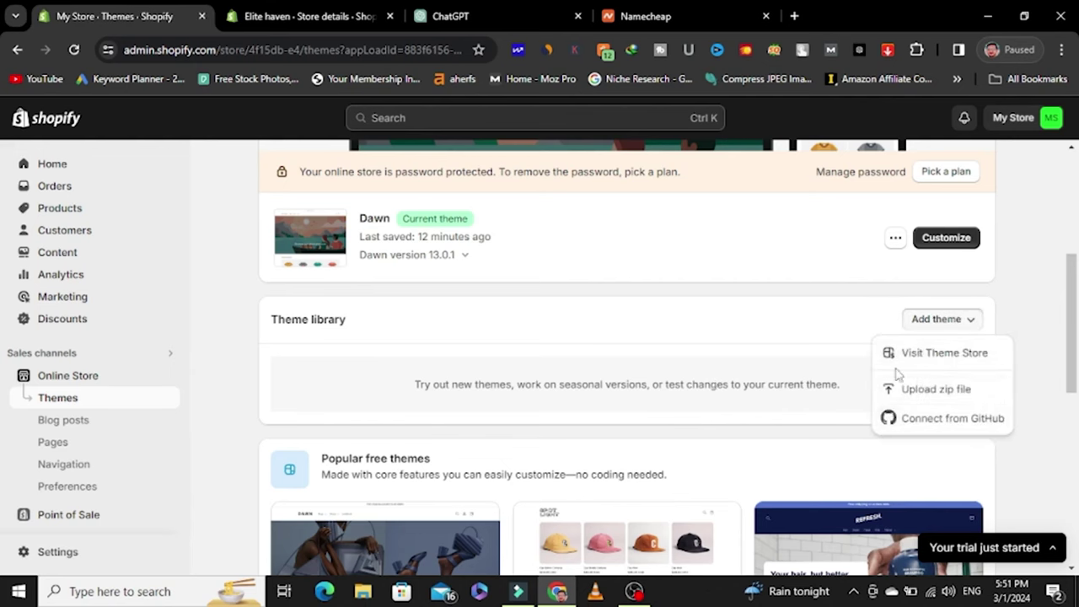
left_click(937, 390)
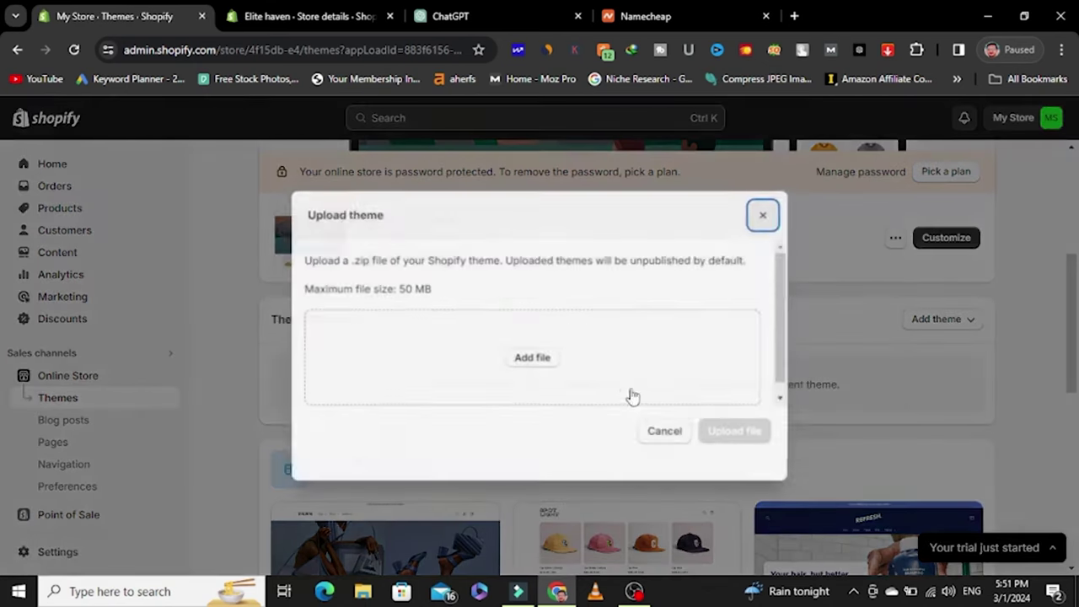
left_click(595, 363)
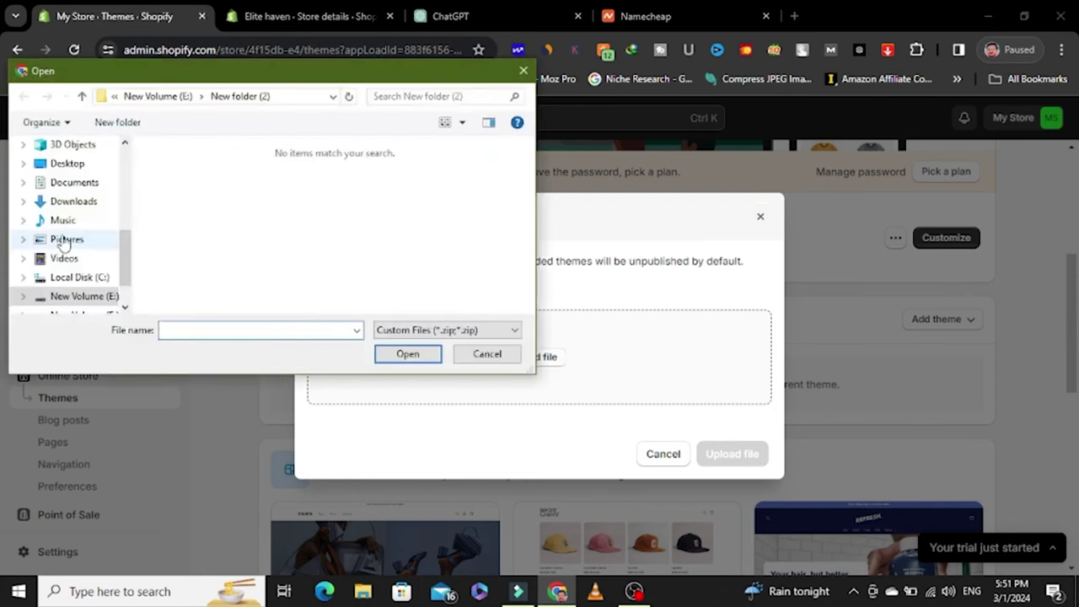
scroll(89, 173, "up", 1)
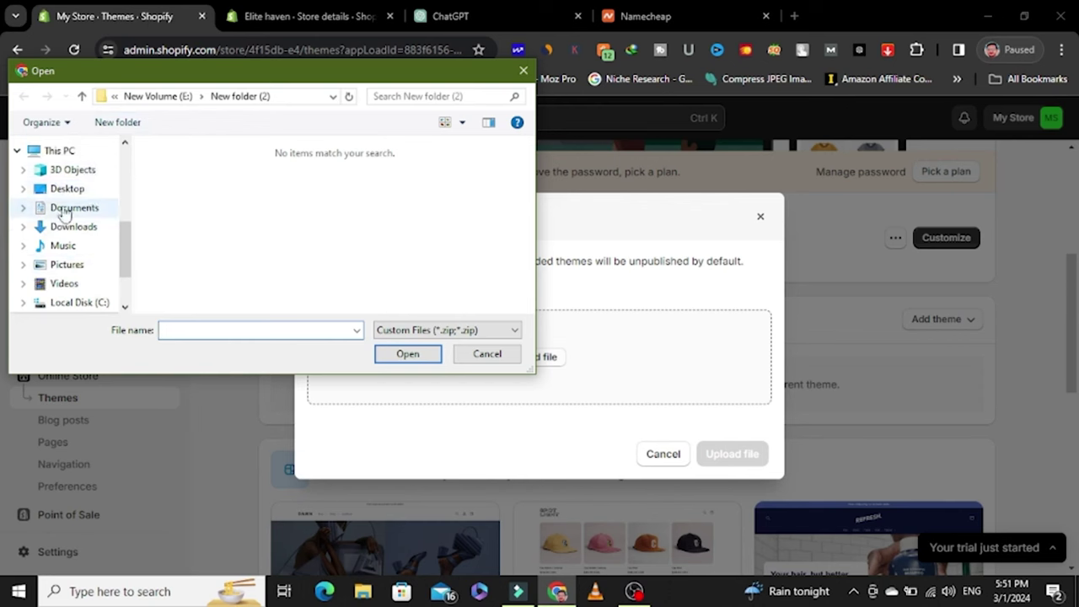
left_click(67, 189)
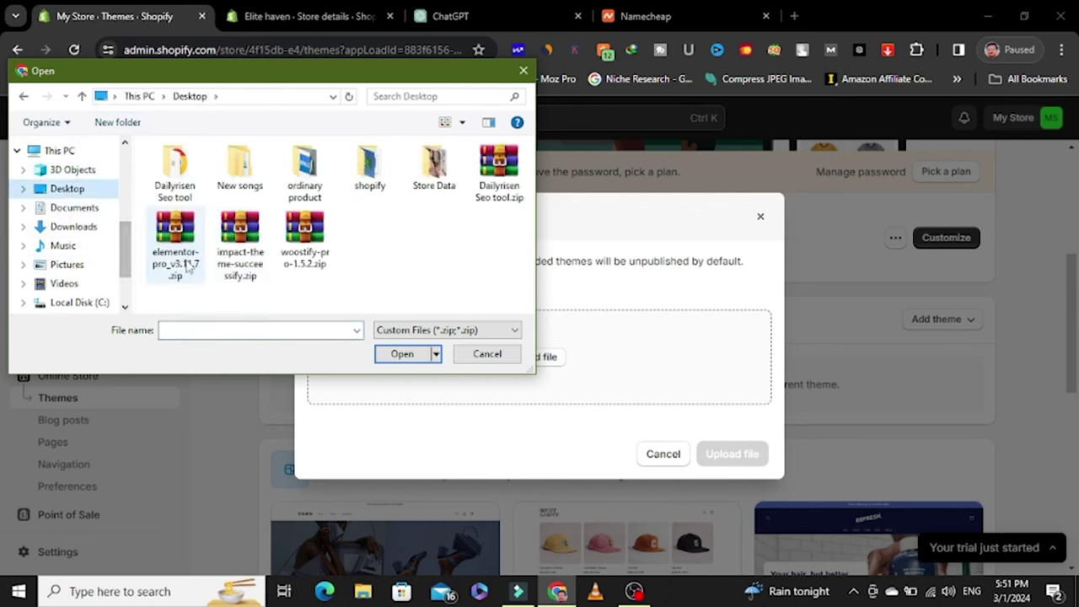
left_click(228, 243)
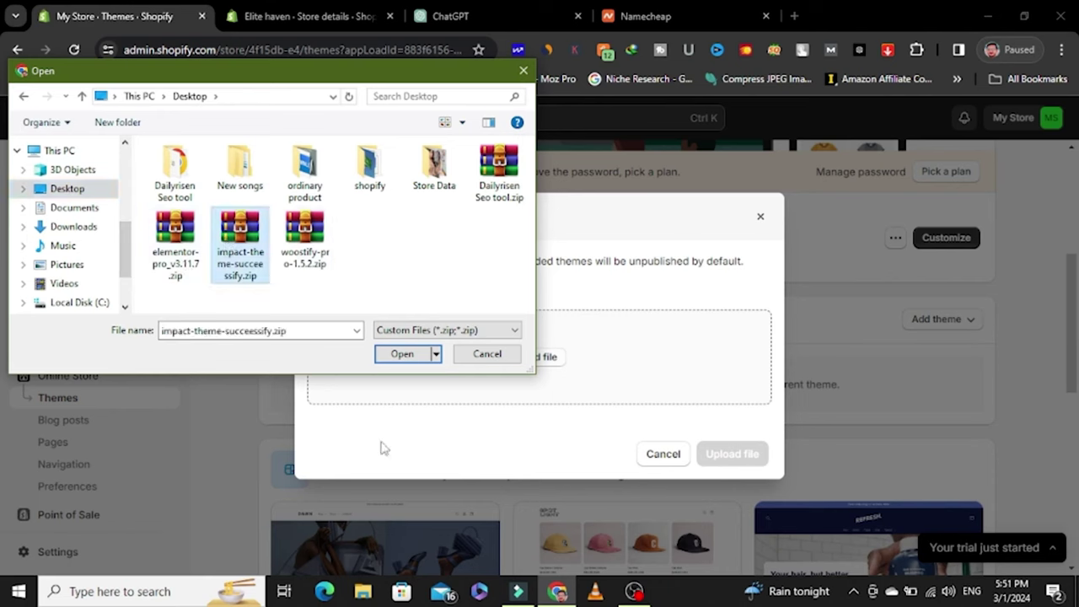
left_click(402, 354)
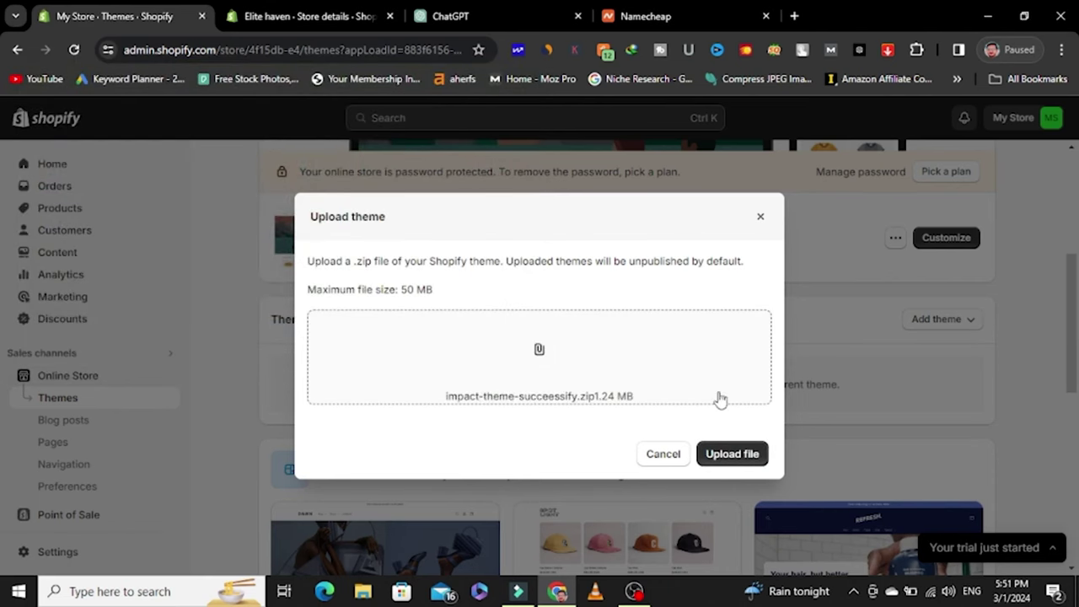
left_click(730, 453)
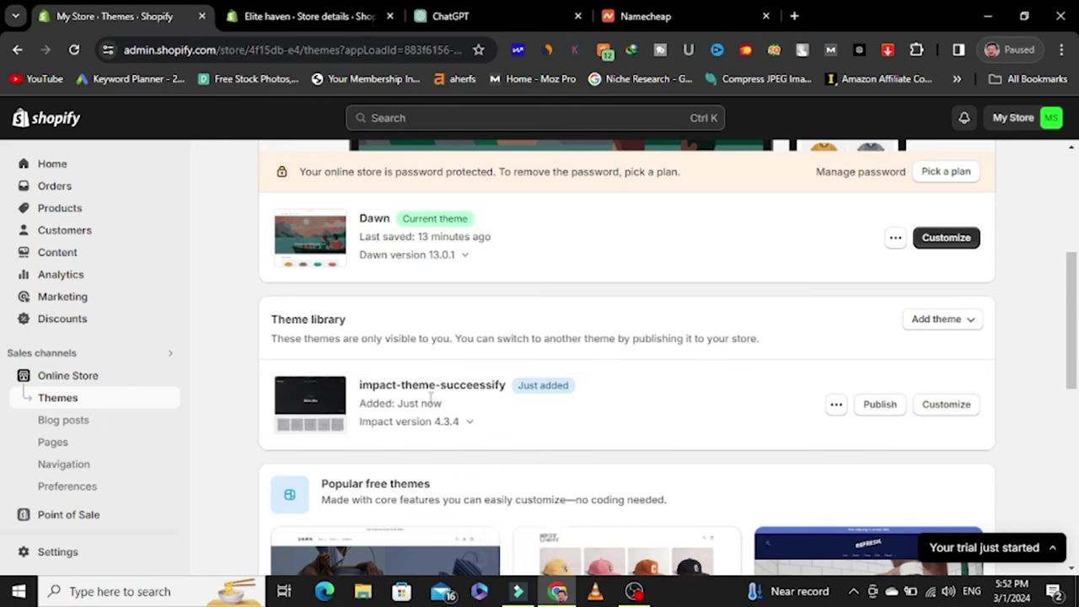
Step: Publish the impact-theme-succeessify theme in place of Dawn
left_click(880, 405)
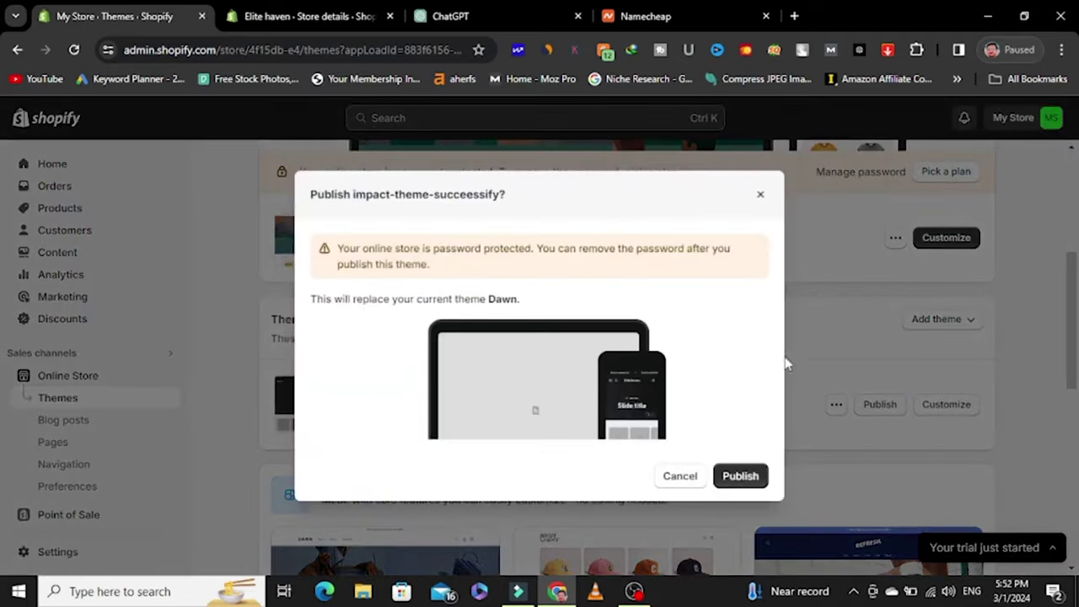
left_click(739, 476)
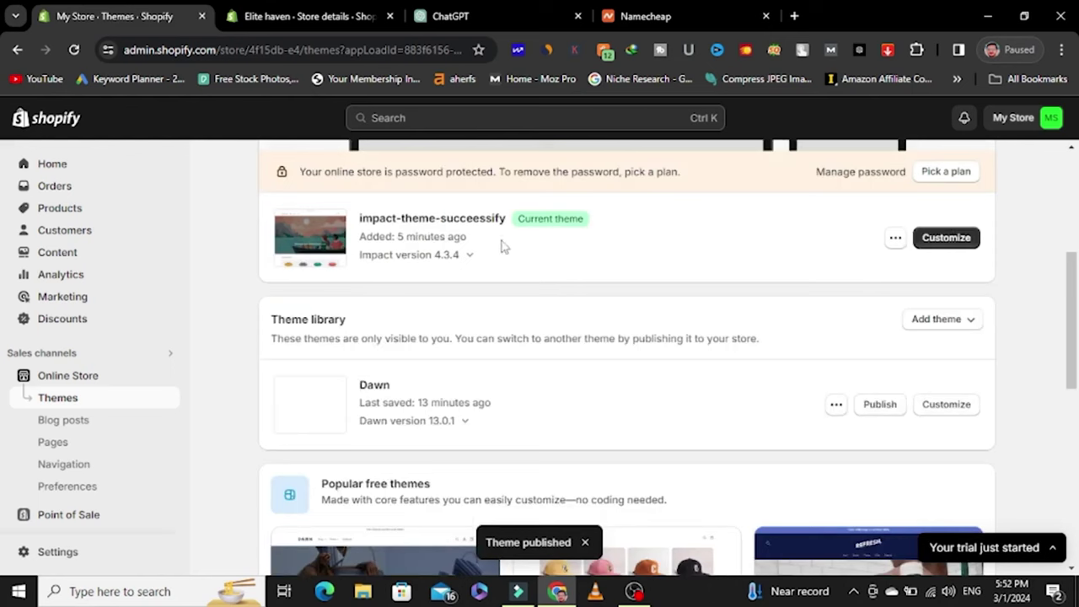
scroll(581, 284, "up", 2)
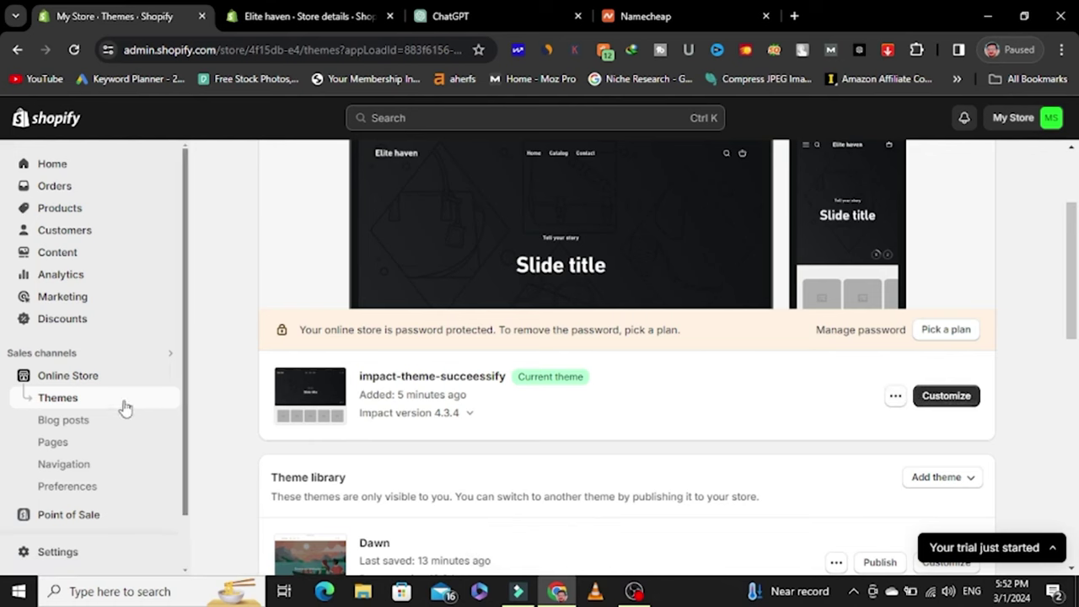
Step: View the online store, dismiss the newsletter signup popup and the admin bar, and look through the theme's home page sections
left_click(168, 375)
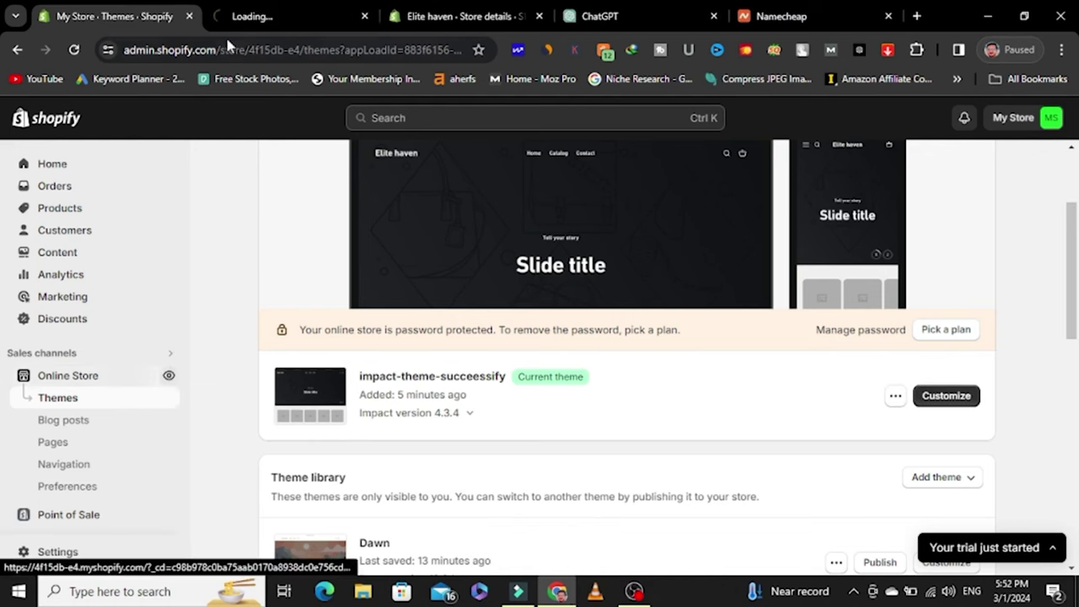
left_click(287, 16)
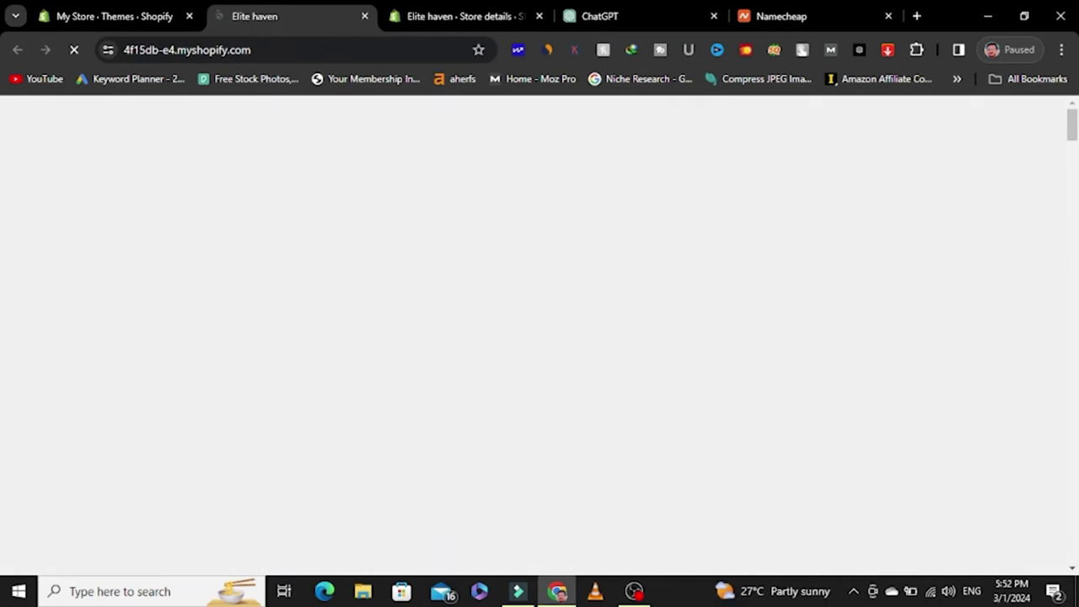
scroll(539, 337, "down", 3)
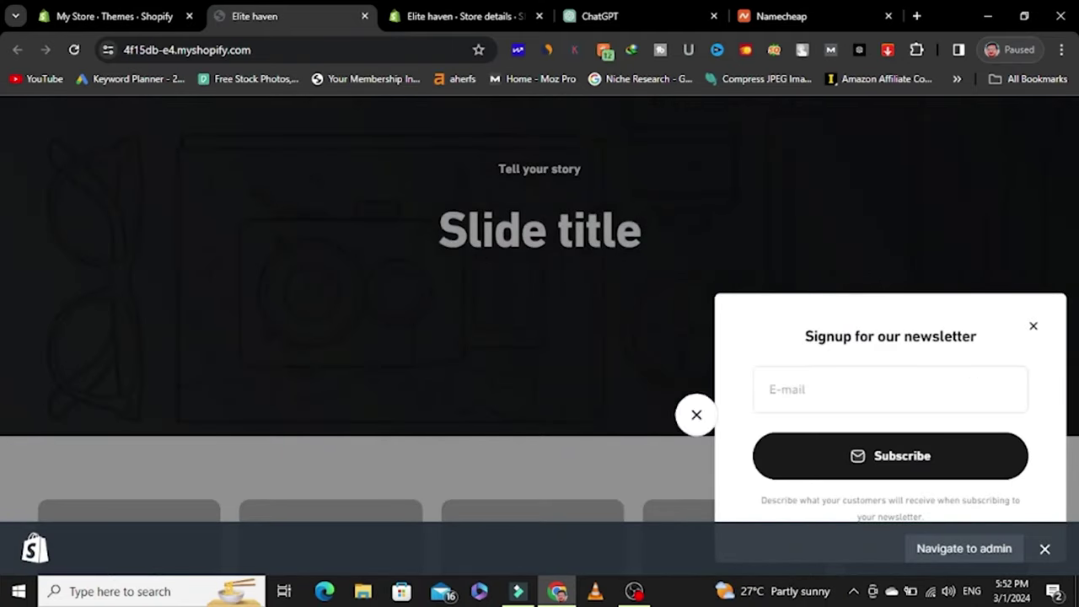
left_click(1034, 327)
left_click(1045, 548)
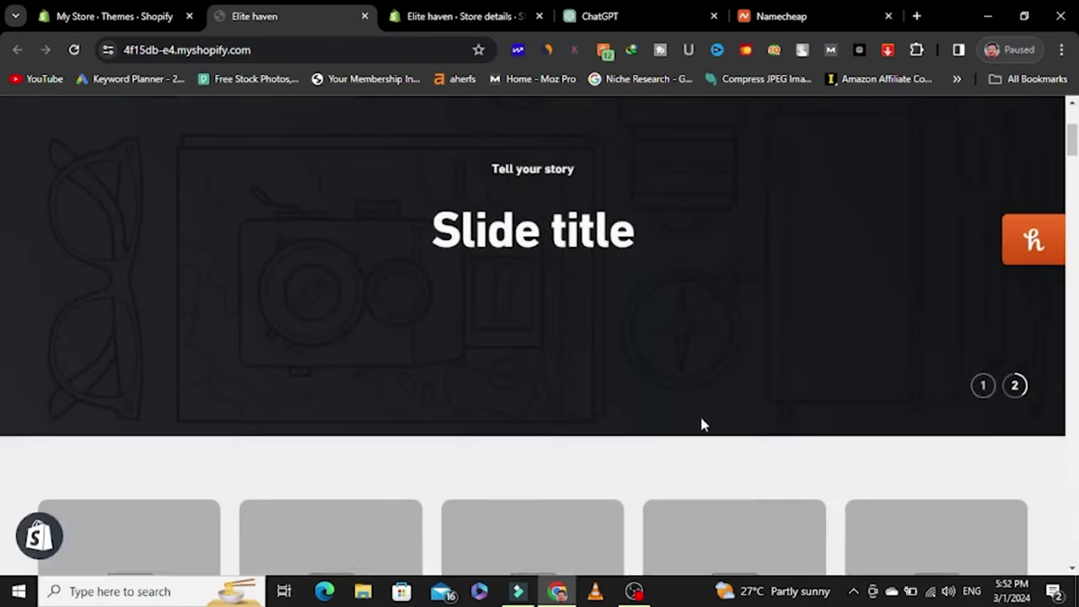
scroll(374, 375, "down", 3)
scroll(373, 374, "down", 5)
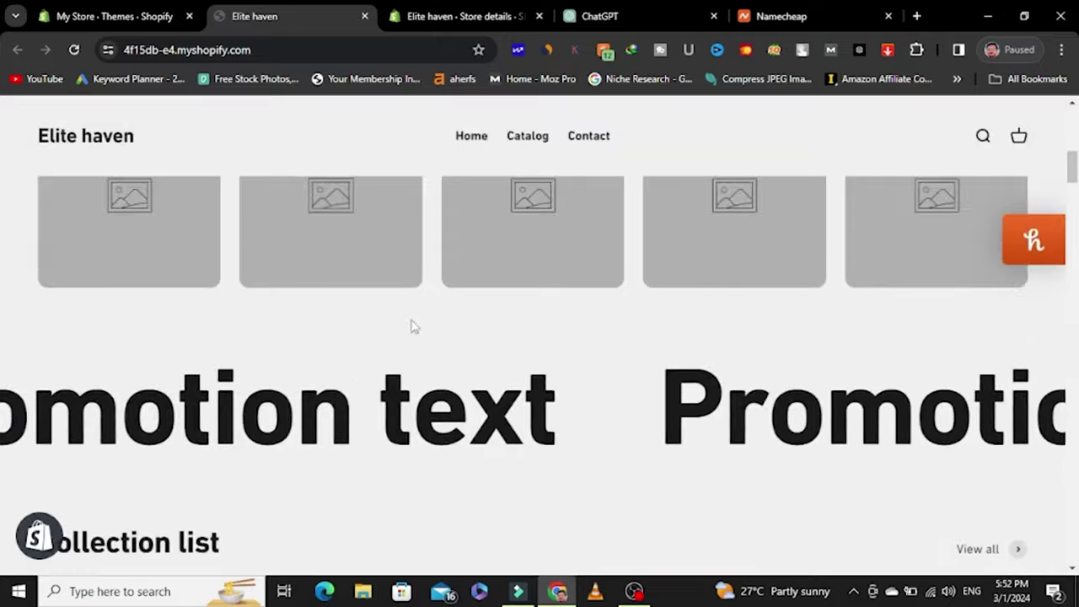
scroll(412, 327, "down", 10)
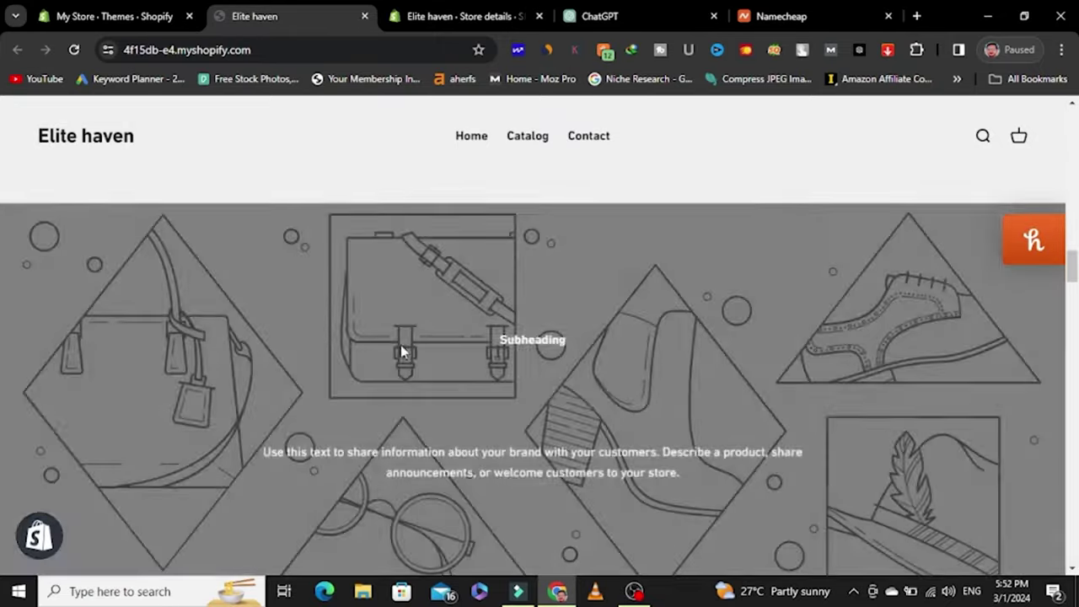
scroll(401, 353, "down", 10)
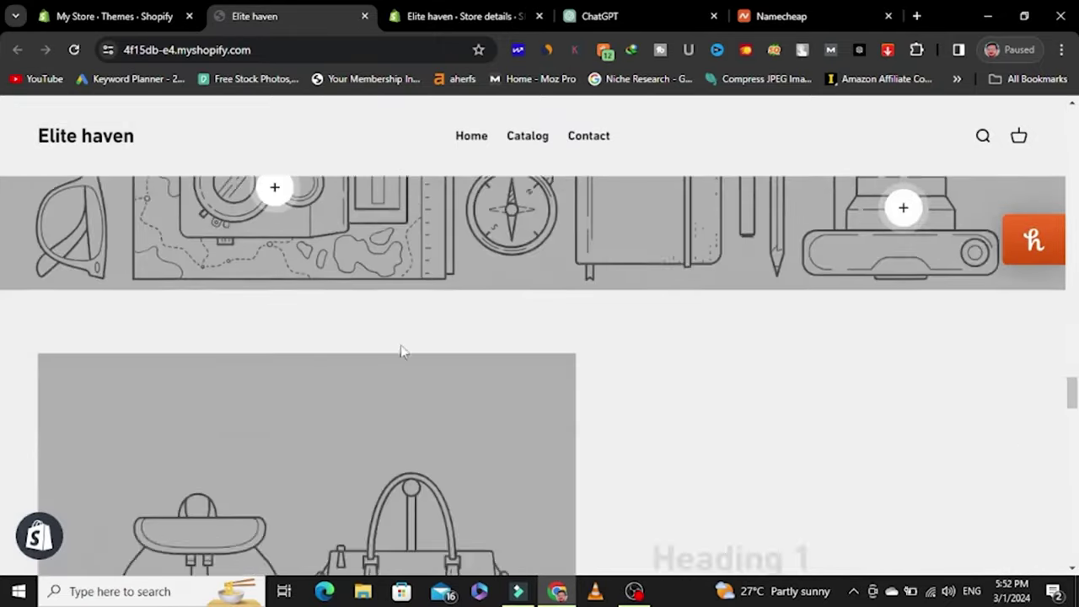
scroll(402, 352, "down", 2)
key("Home")
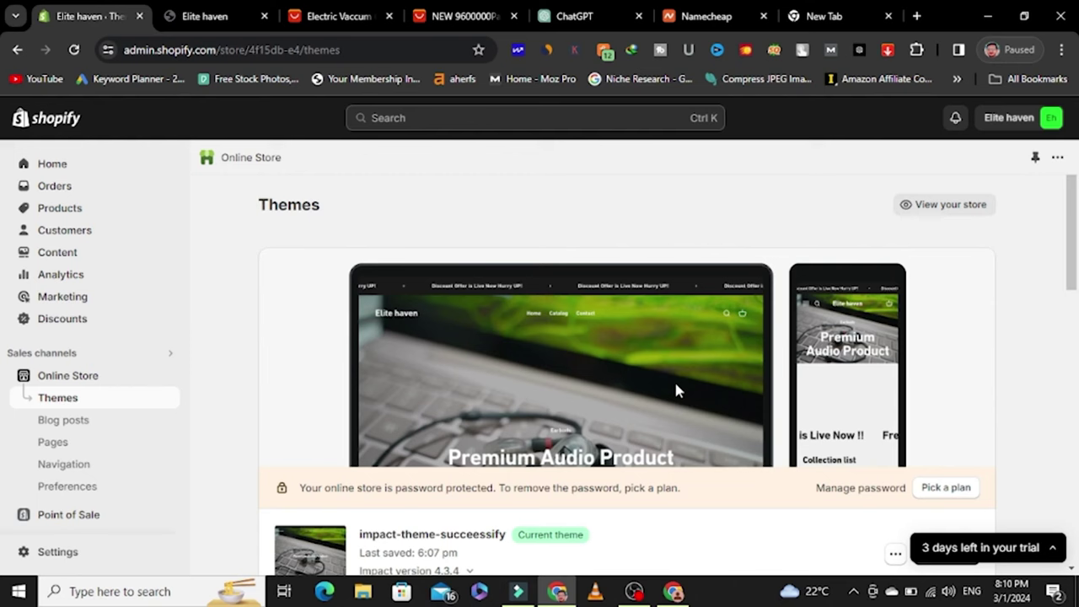
Step: Switch to the Elite haven store preview and examine the customized home page's slideshow, product images and promotion text
left_click(205, 16)
scroll(639, 269, "down", 3)
scroll(959, 309, "up", 5)
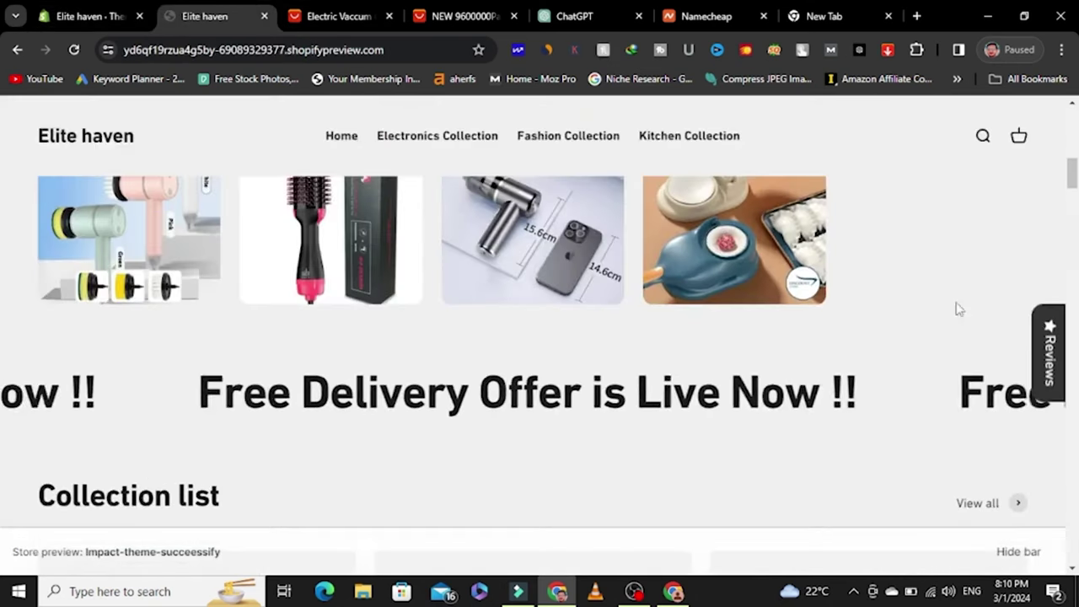
scroll(959, 309, "up", 5)
scroll(959, 310, "down", 1)
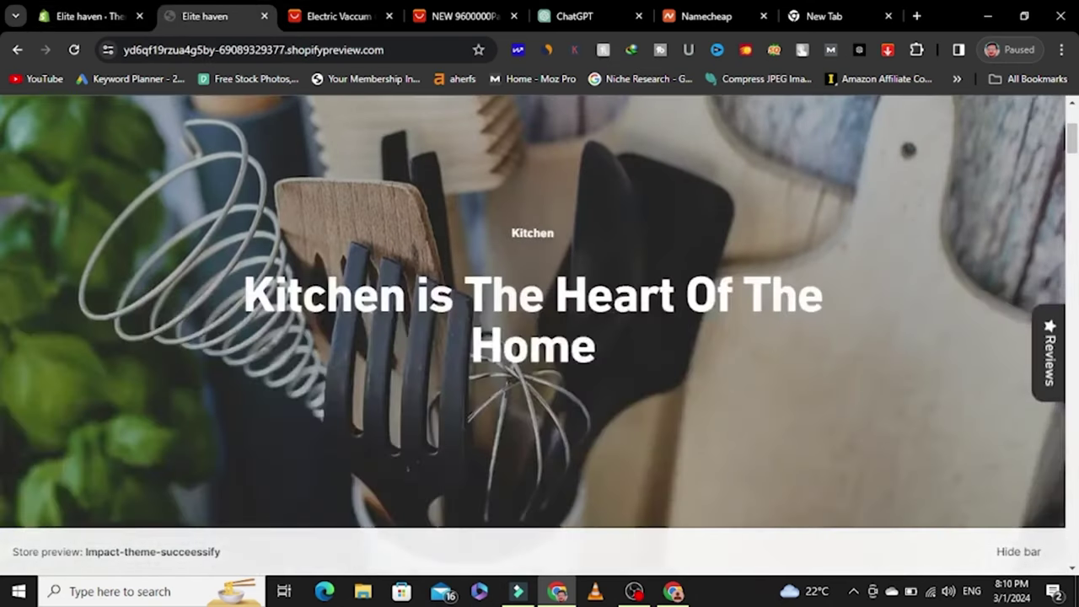
scroll(540, 337, "down", 1)
Step: Return to the store's themes page, open impact-theme-succeessify for customization and review the announcement bar settings
left_click(137, 8)
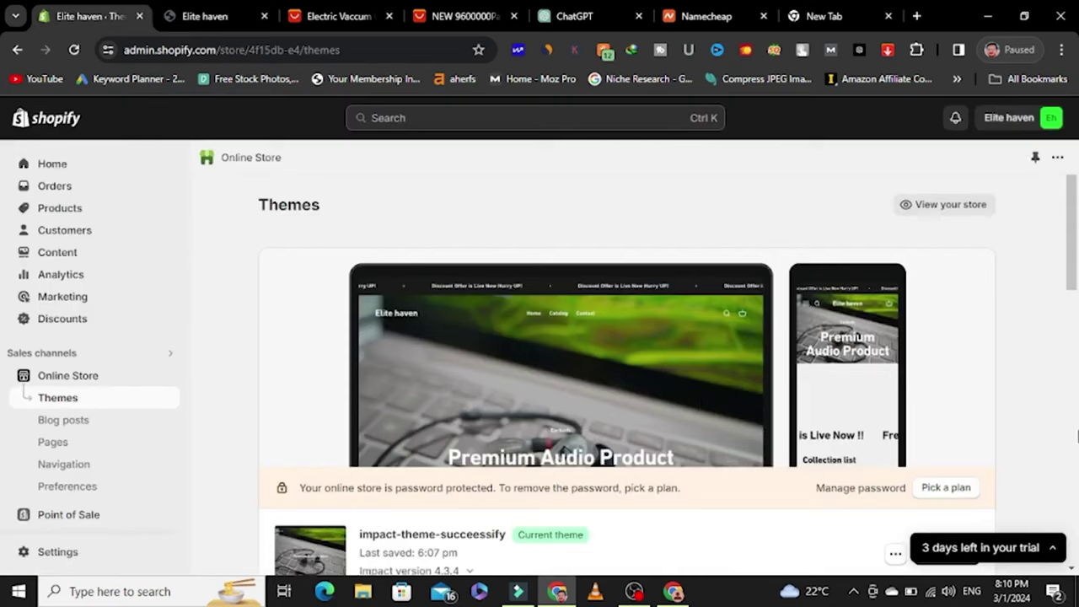
scroll(1016, 430, "down", 3)
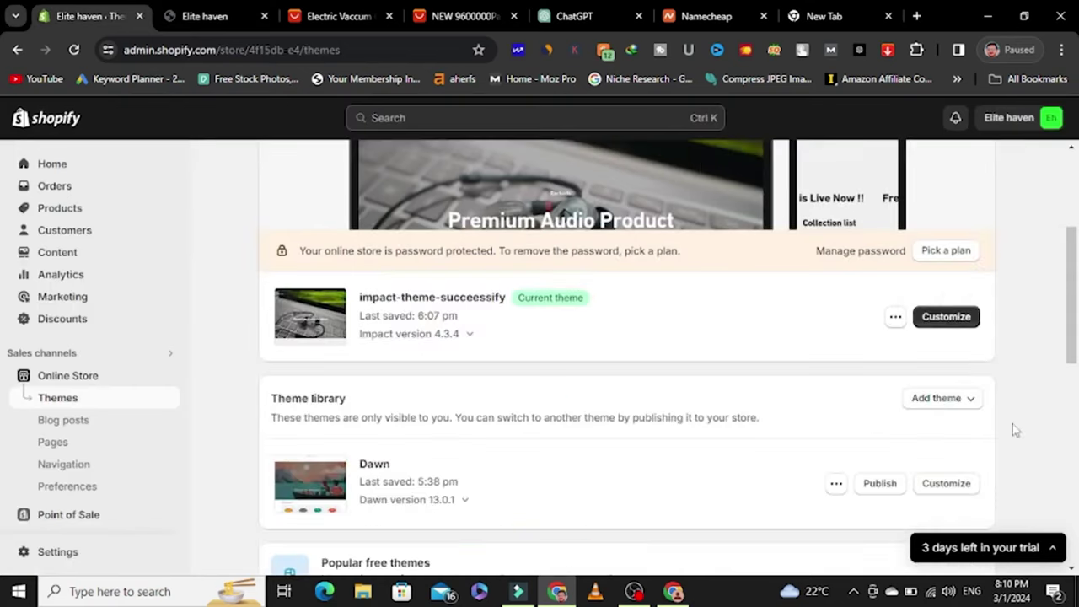
left_click(966, 315)
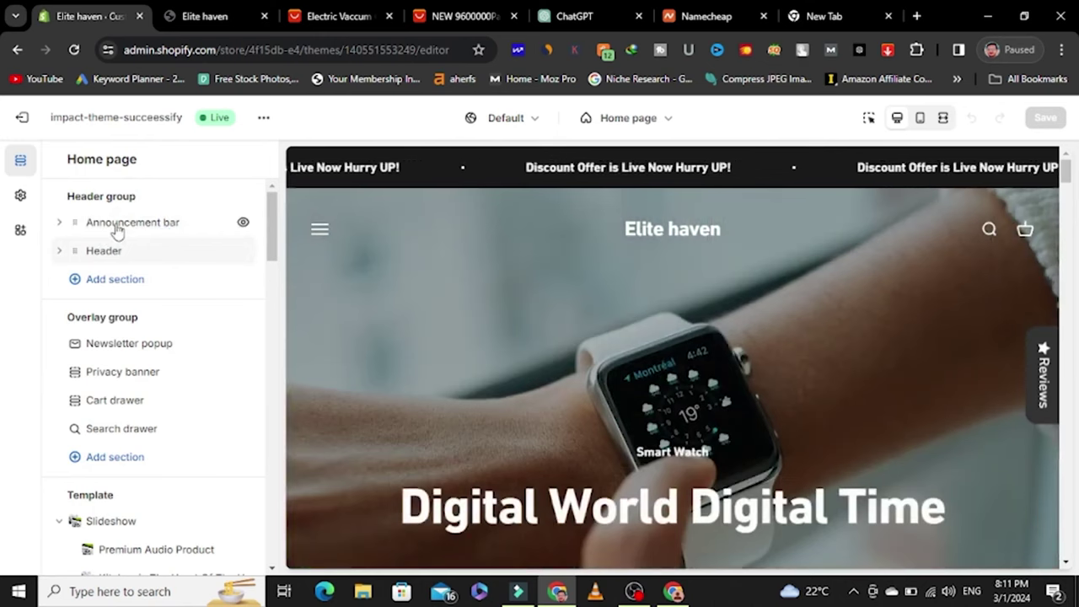
left_click(118, 231)
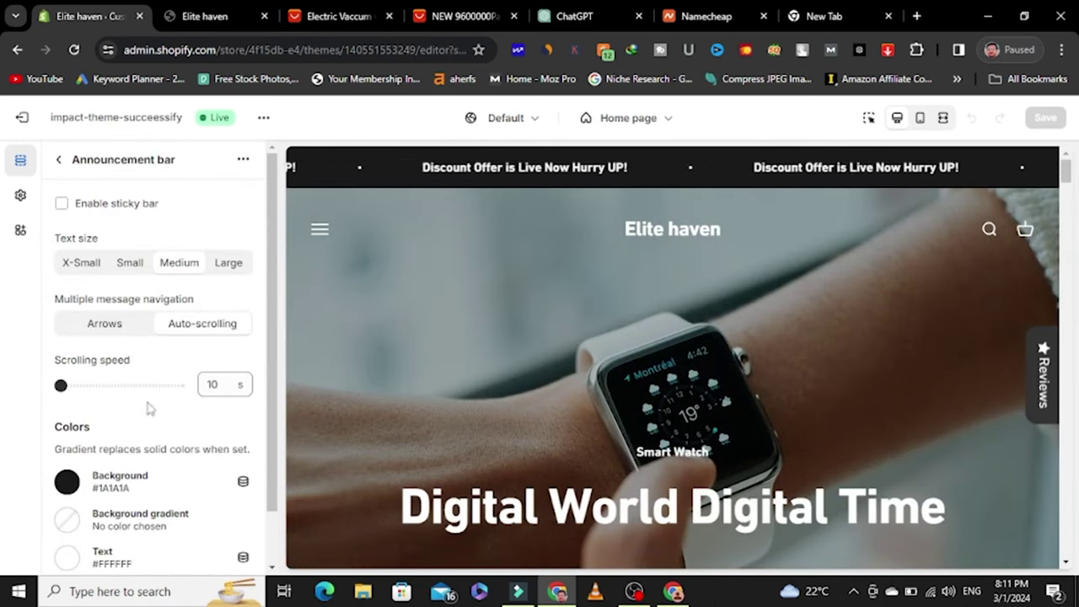
scroll(166, 434, "down", 1)
scroll(148, 405, "up", 1)
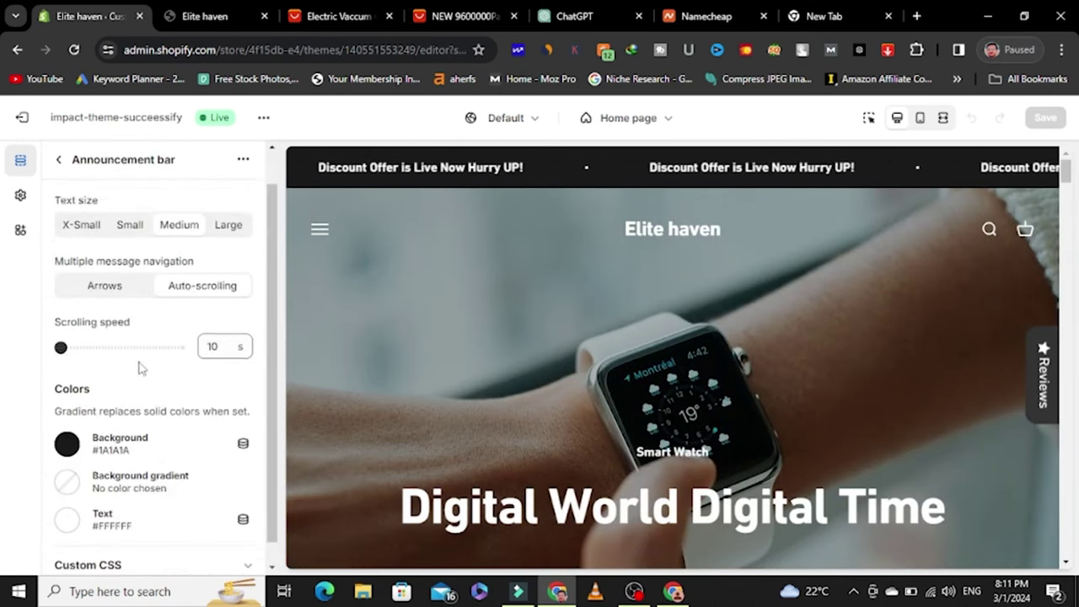
Step: Review the text and link settings of the announcement bar's discount message
left_click(58, 159)
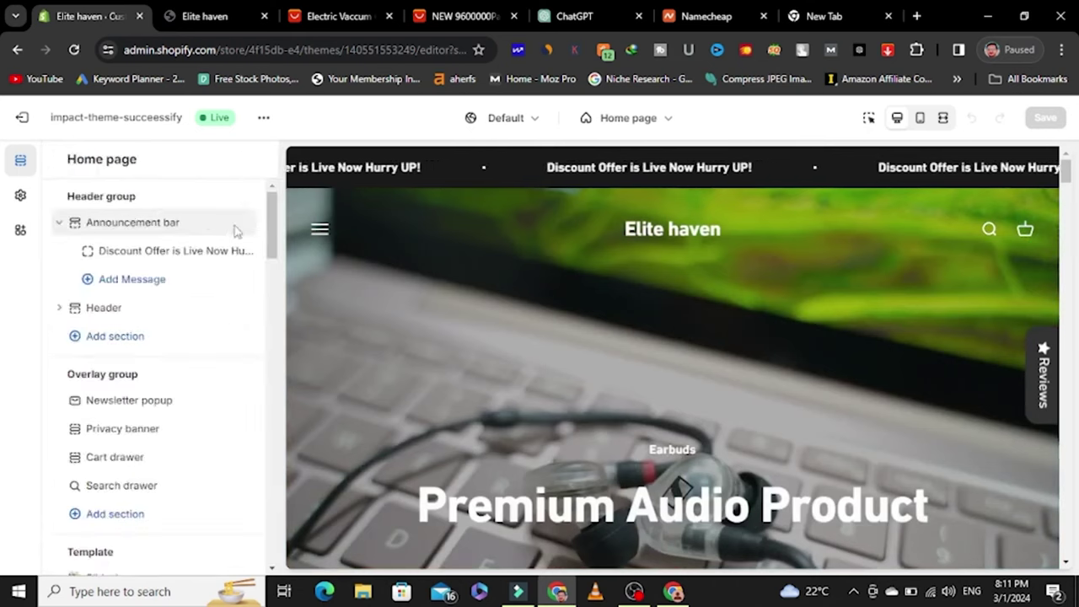
left_click(136, 251)
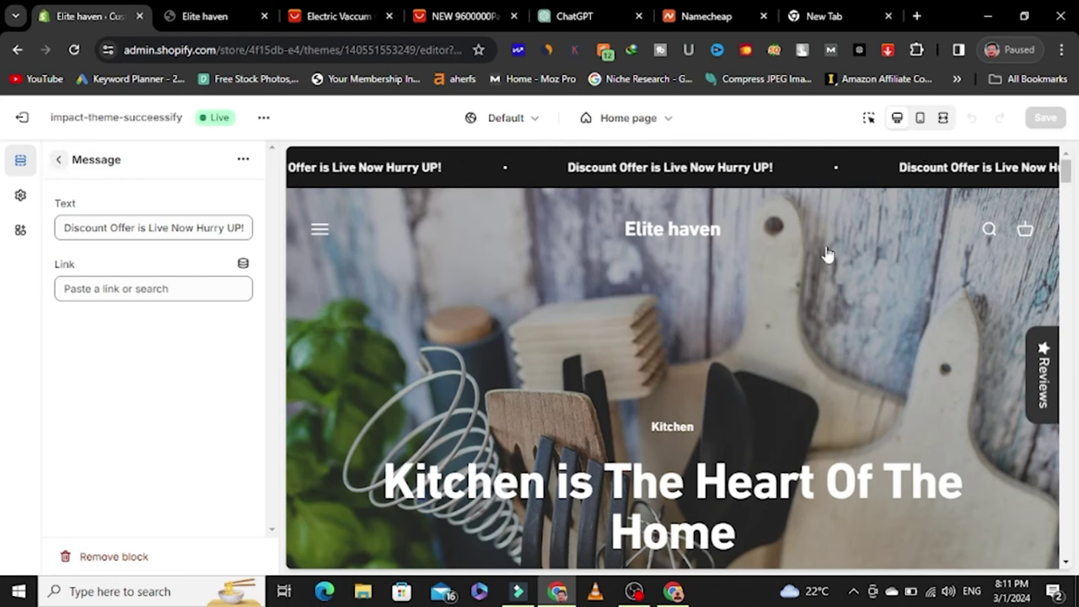
key("Escape")
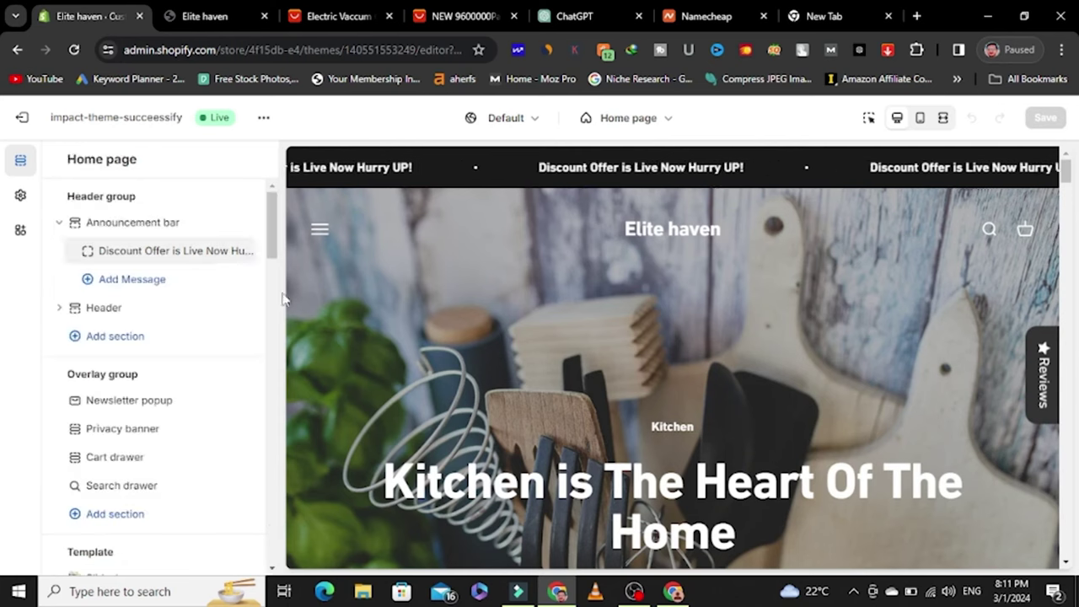
Step: Expand the Header section and review its sticky header and logo settings
left_click(59, 311)
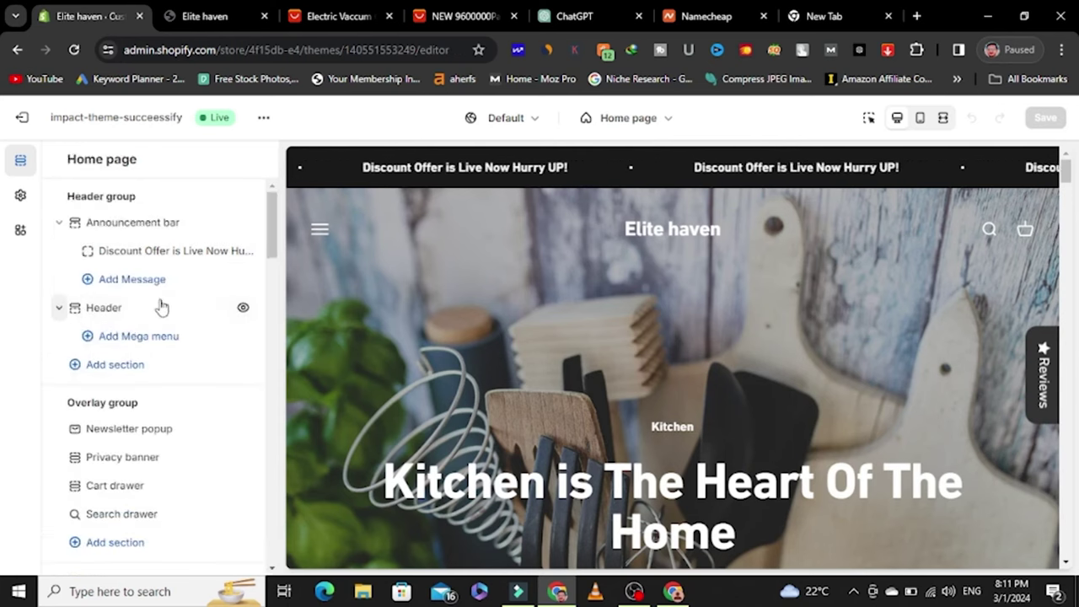
left_click(104, 309)
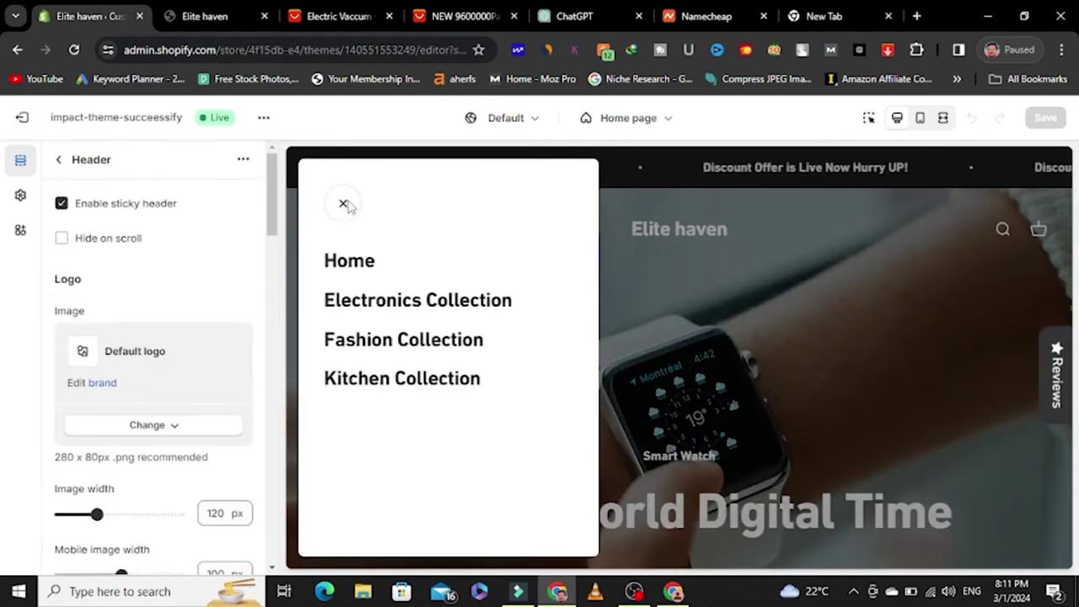
scroll(121, 482, "down", 2)
scroll(121, 414, "up", 2)
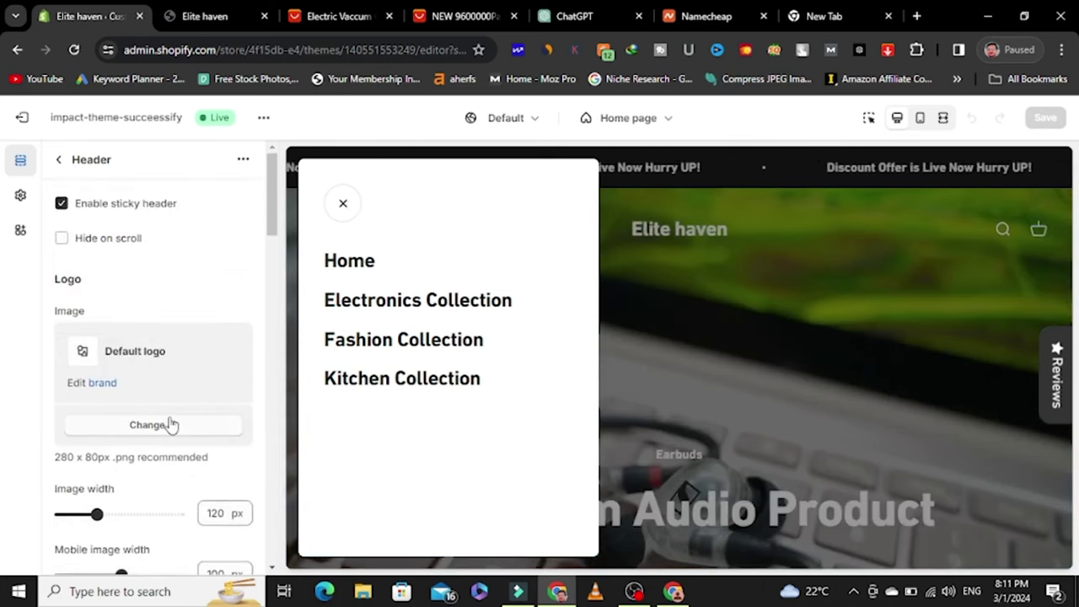
left_click(63, 161)
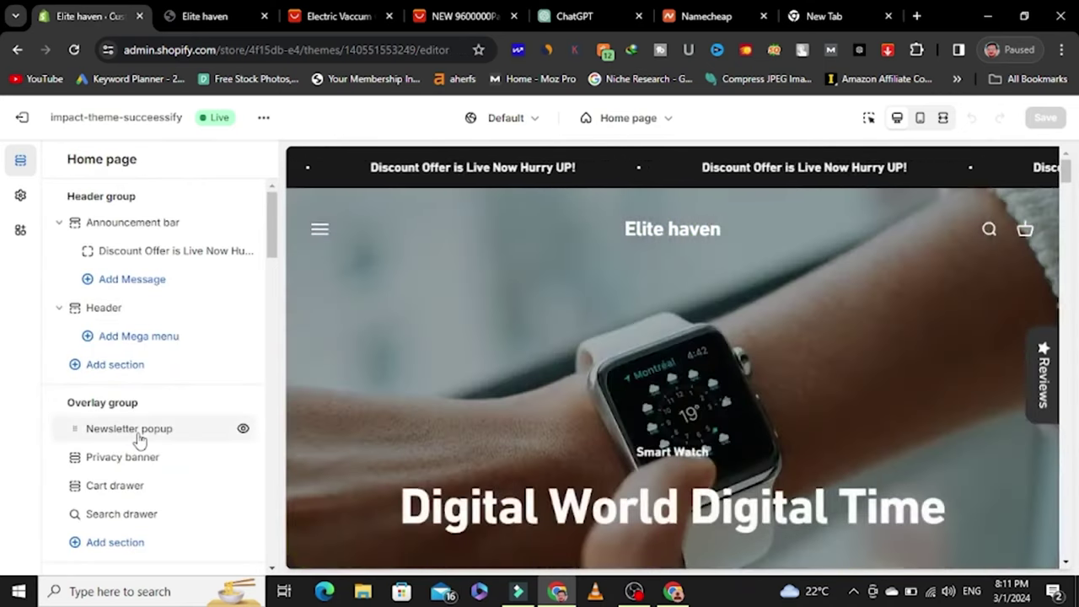
Step: Review the newsletter popup's delay, visibility, heading, button and subtext settings
left_click(137, 437)
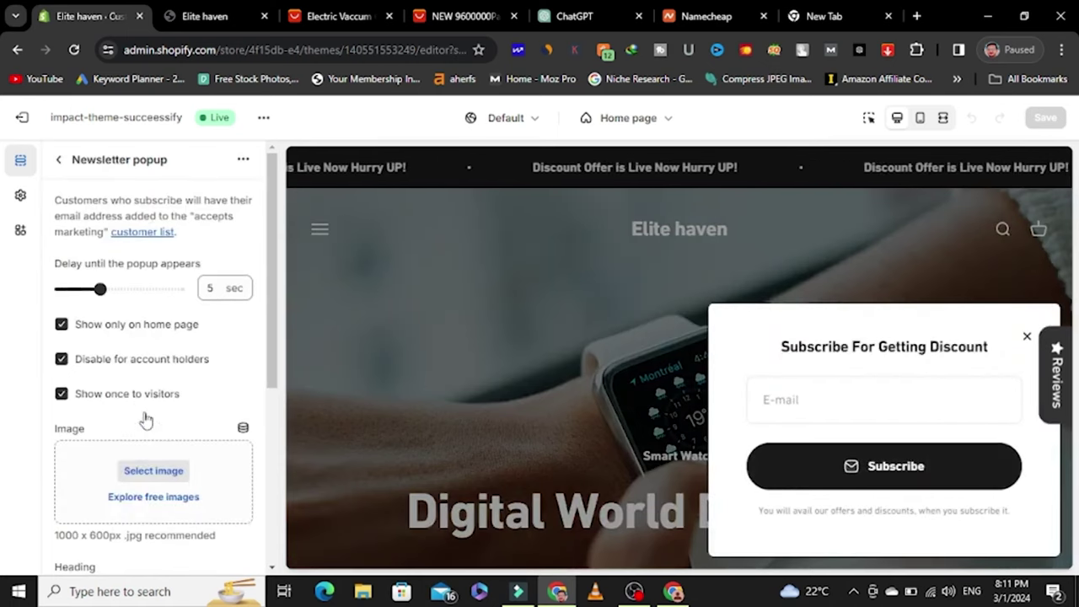
scroll(146, 419, "down", 4)
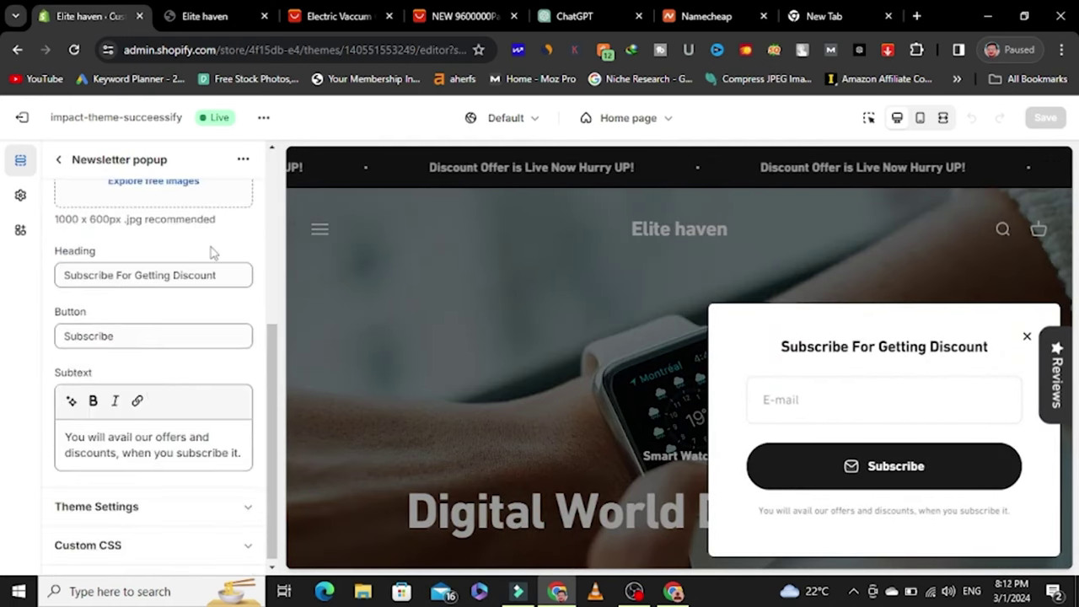
left_click(58, 162)
Step: Set the Premium Audio Product slide's mobile image to earphones-6597970_1280 from the store library
scroll(169, 405, "down", 3)
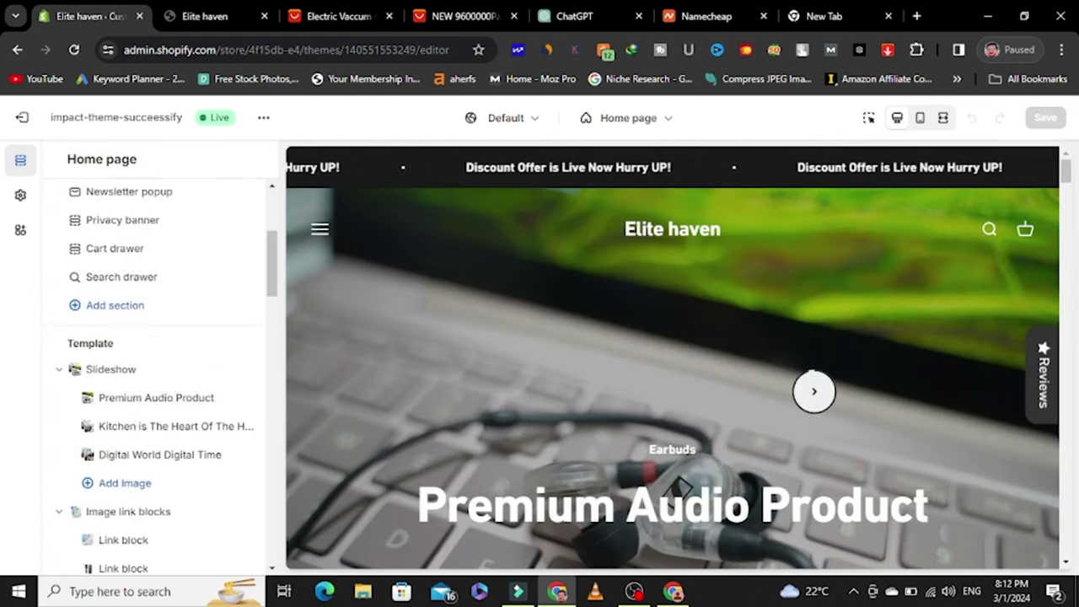
left_click(814, 391)
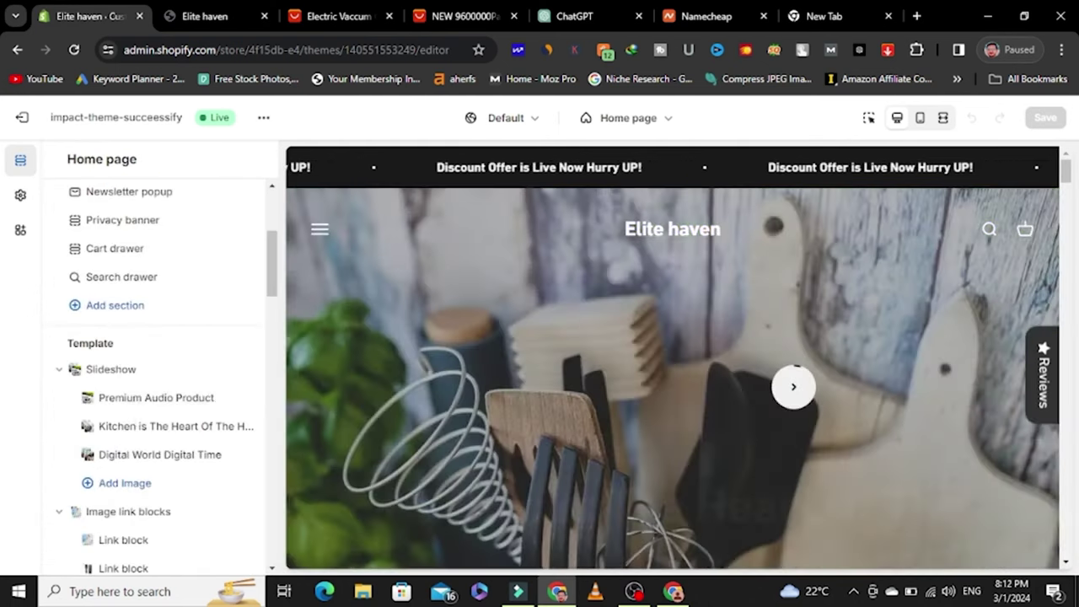
left_click(118, 403)
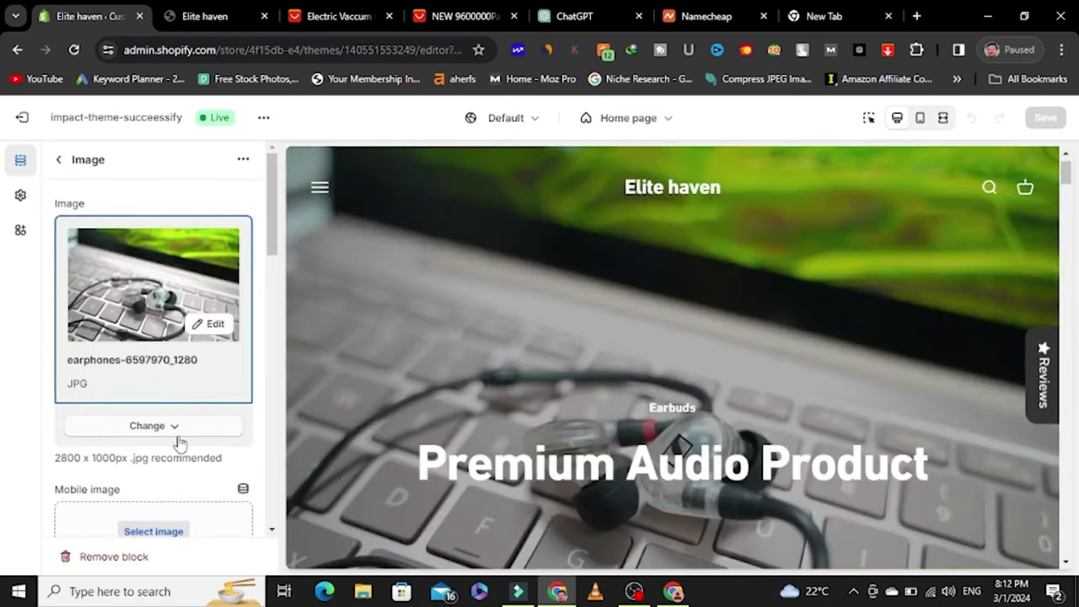
scroll(161, 362, "down", 3)
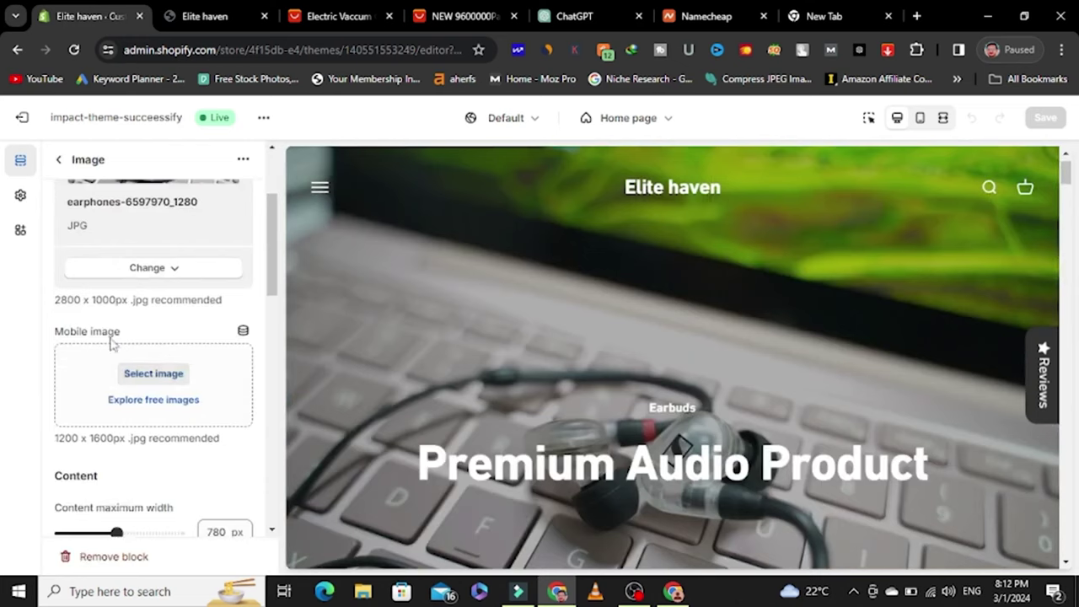
scroll(109, 341, "down", 2)
left_click(143, 295)
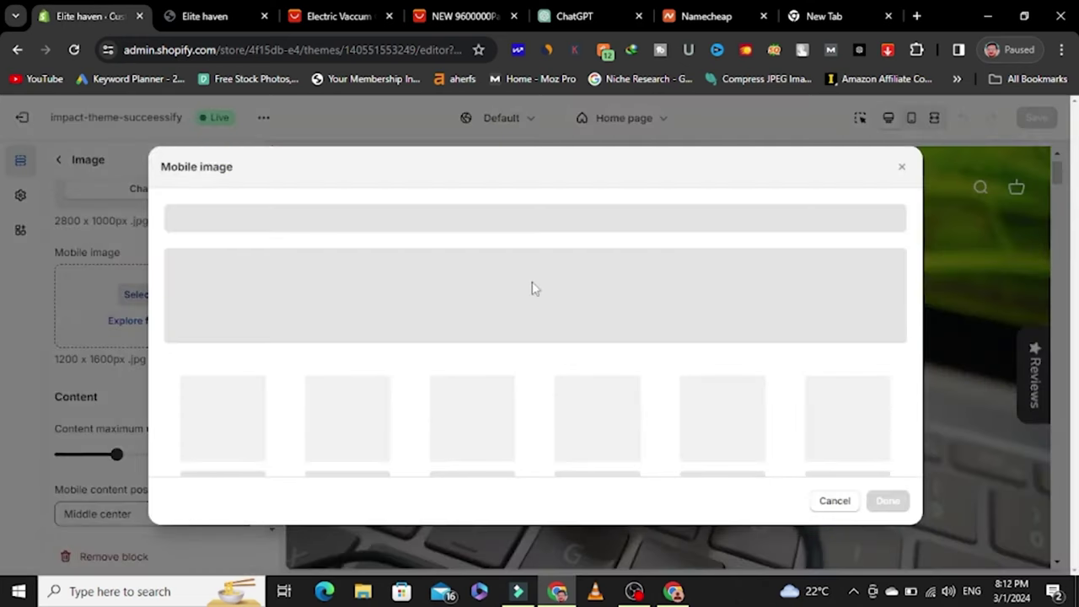
scroll(709, 439, "down", 3)
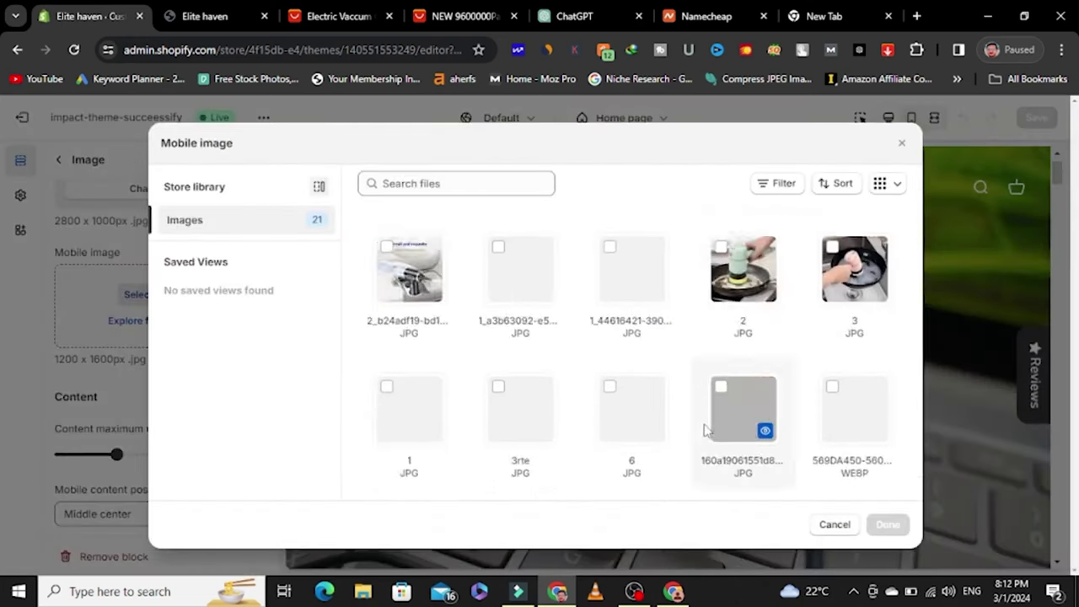
scroll(707, 430, "down", 5)
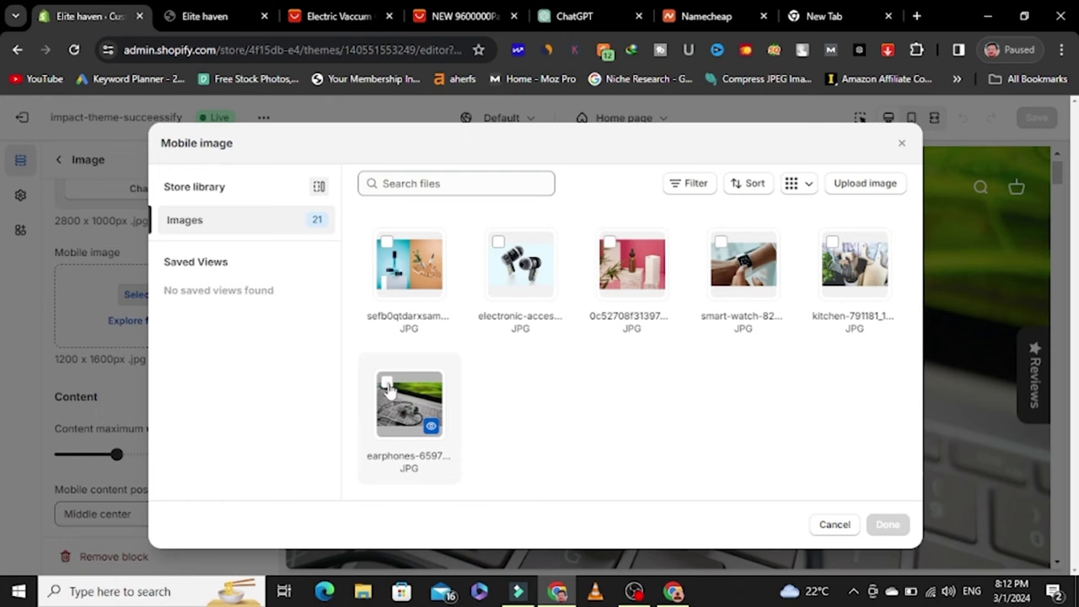
left_click(387, 385)
left_click(890, 525)
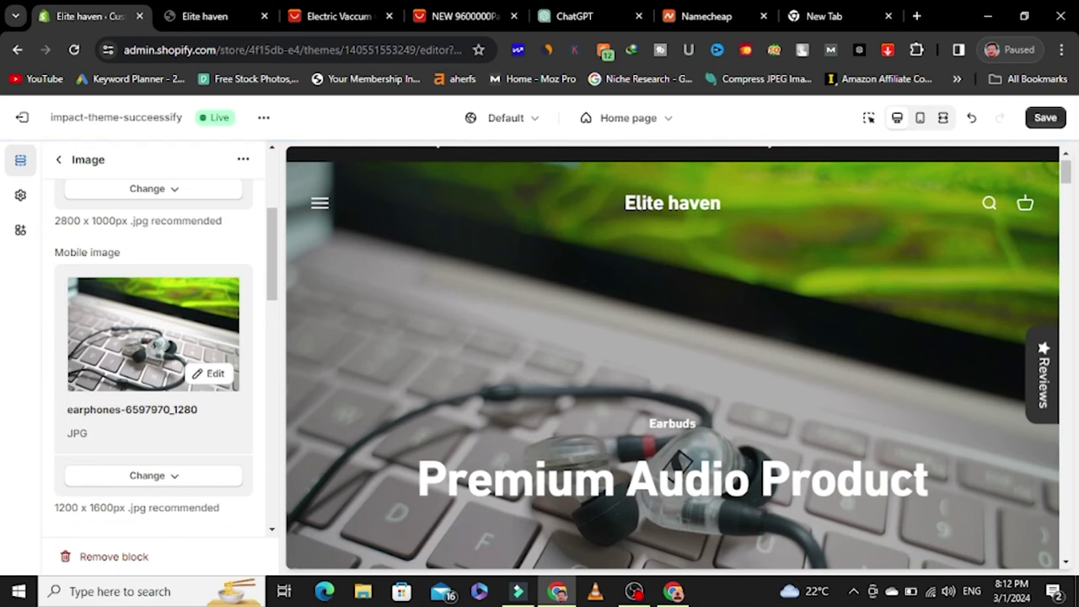
Step: Review the Premium Audio Product slide's content position, heading, button and color settings
scroll(122, 362, "down", 6)
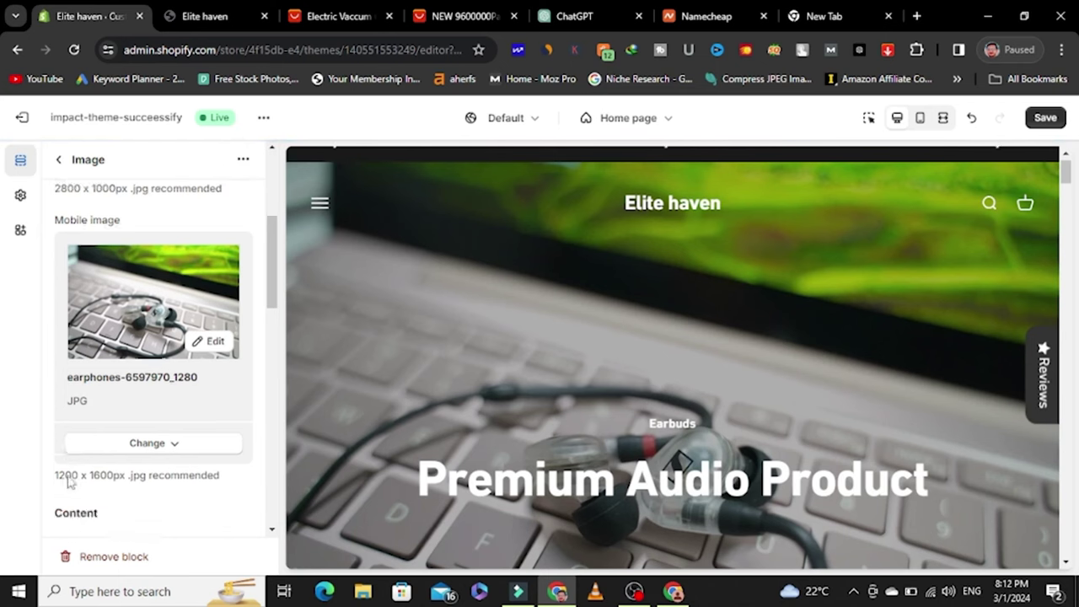
scroll(122, 362, "up", 3)
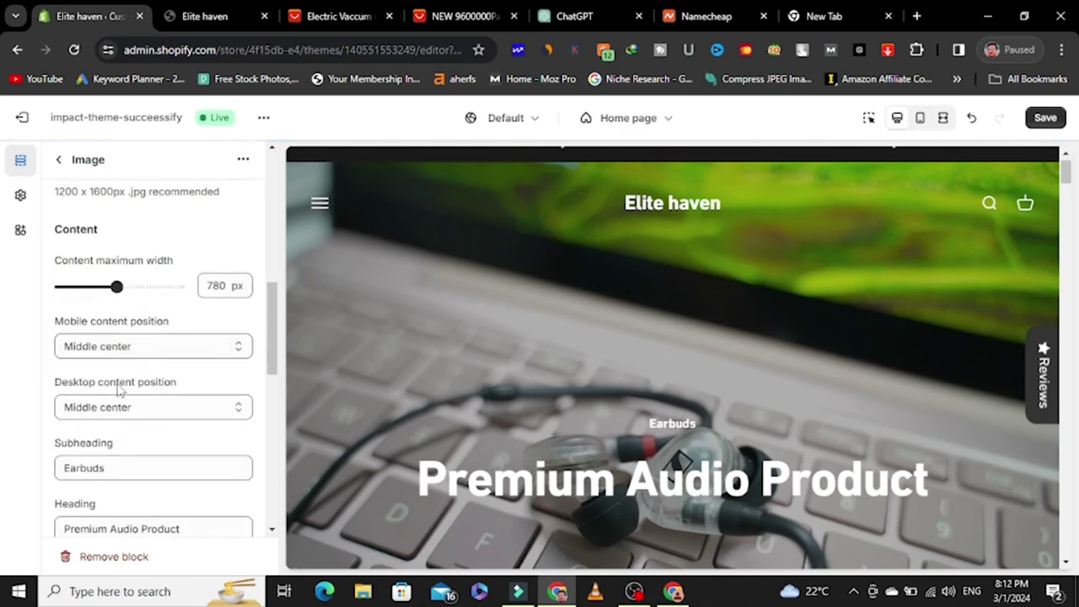
scroll(115, 386, "down", 1)
scroll(107, 423, "down", 1)
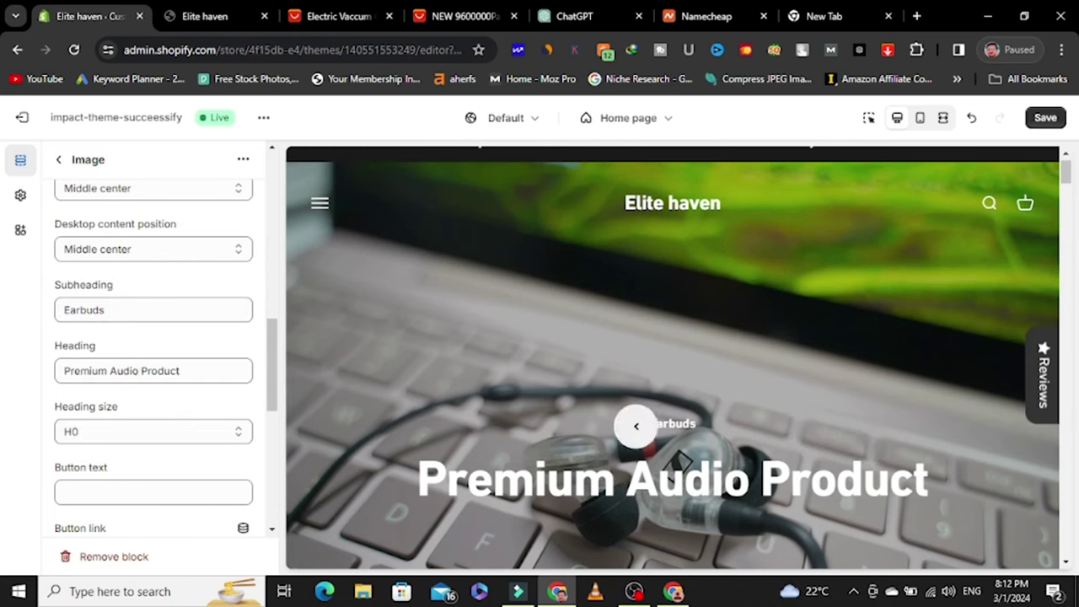
scroll(84, 340, "down", 5)
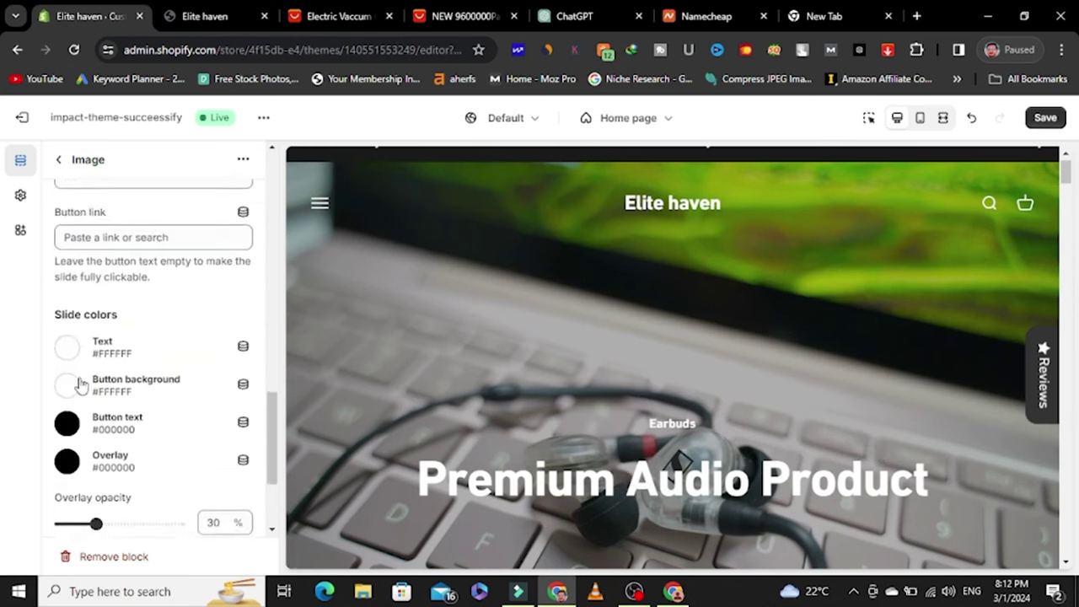
left_click(58, 159)
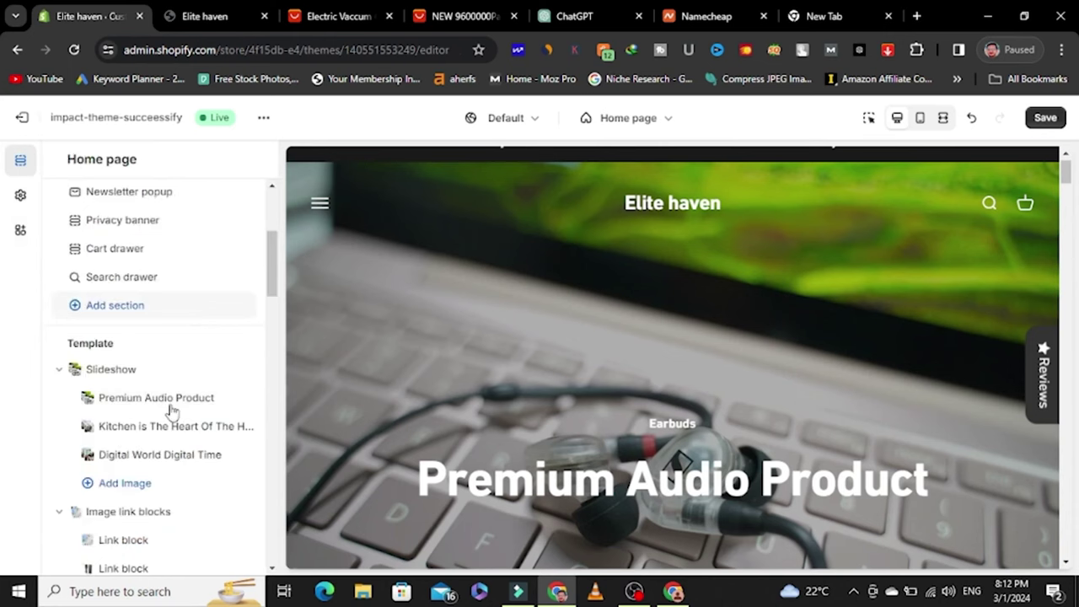
Step: Try "buy now" as the link text of the first image link block and delete the text again
scroll(172, 467, "down", 1)
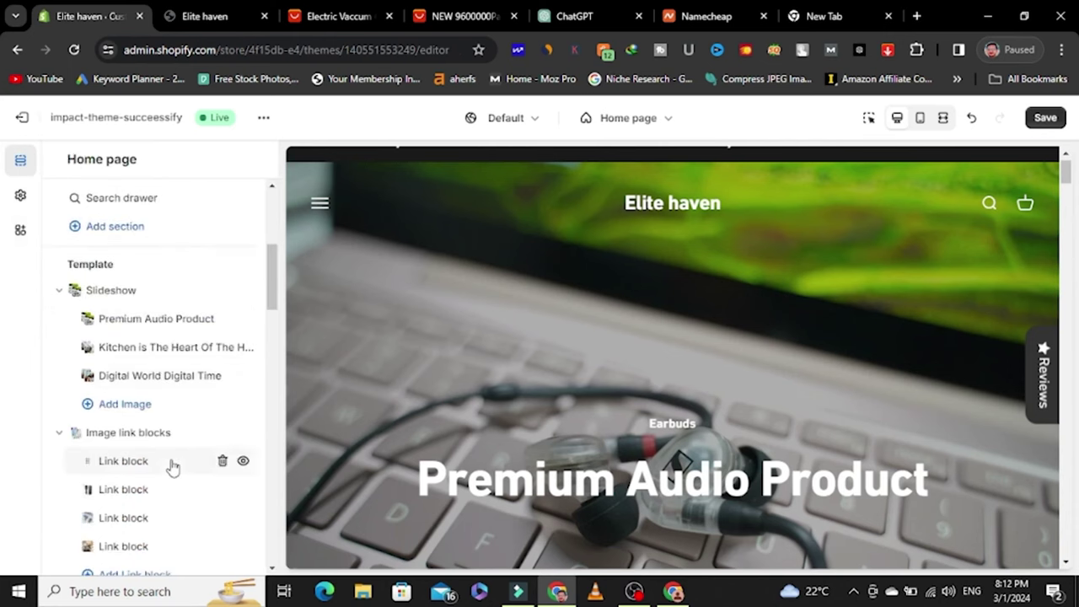
scroll(172, 464, "down", 1)
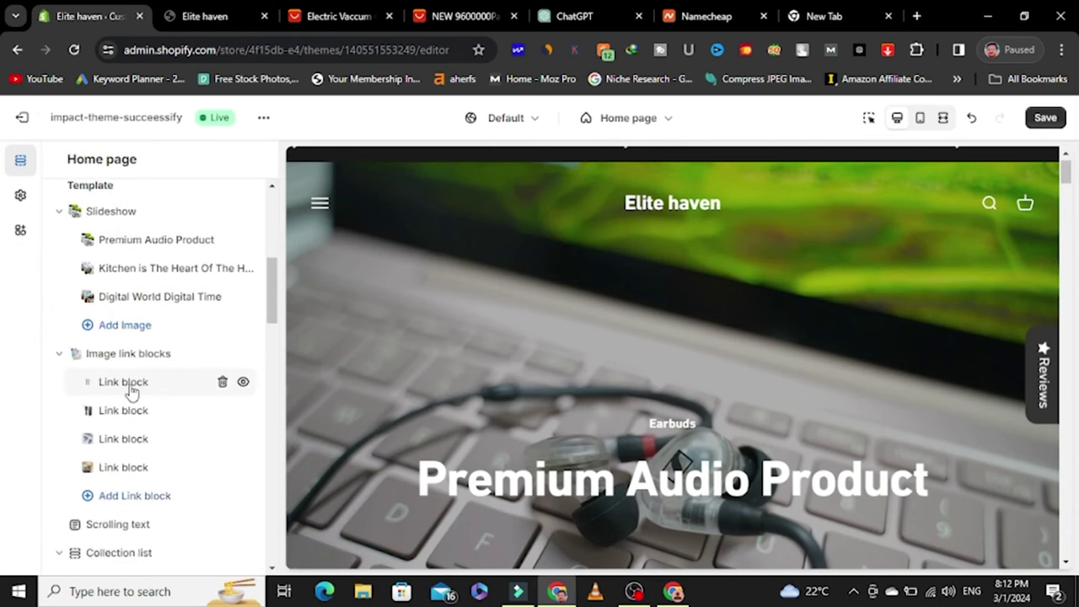
scroll(897, 416, "down", 5)
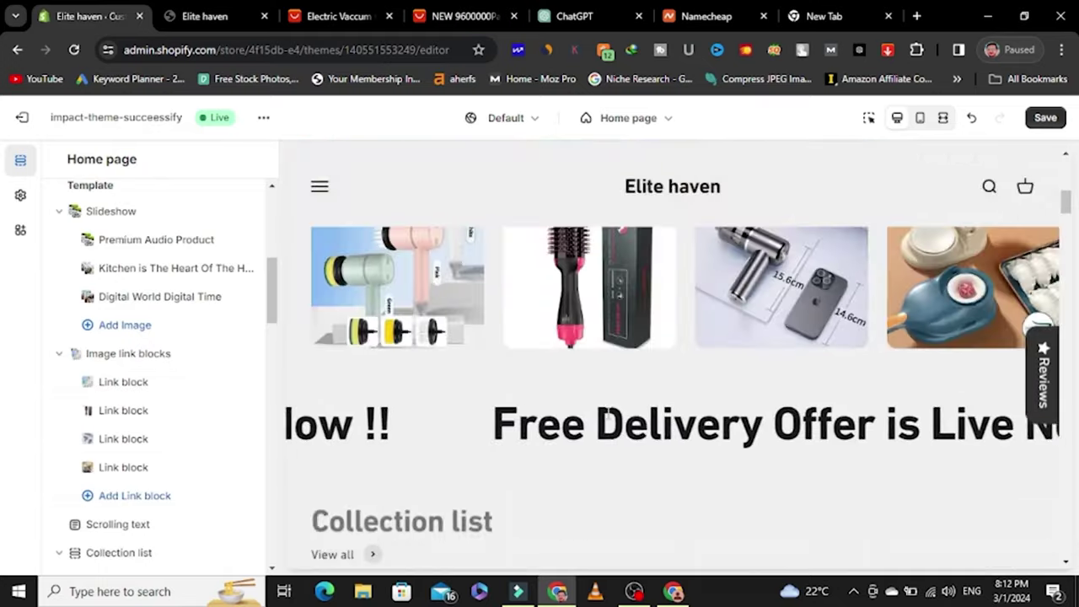
left_click(119, 383)
scroll(173, 347, "down", 4)
scroll(173, 347, "up", 2)
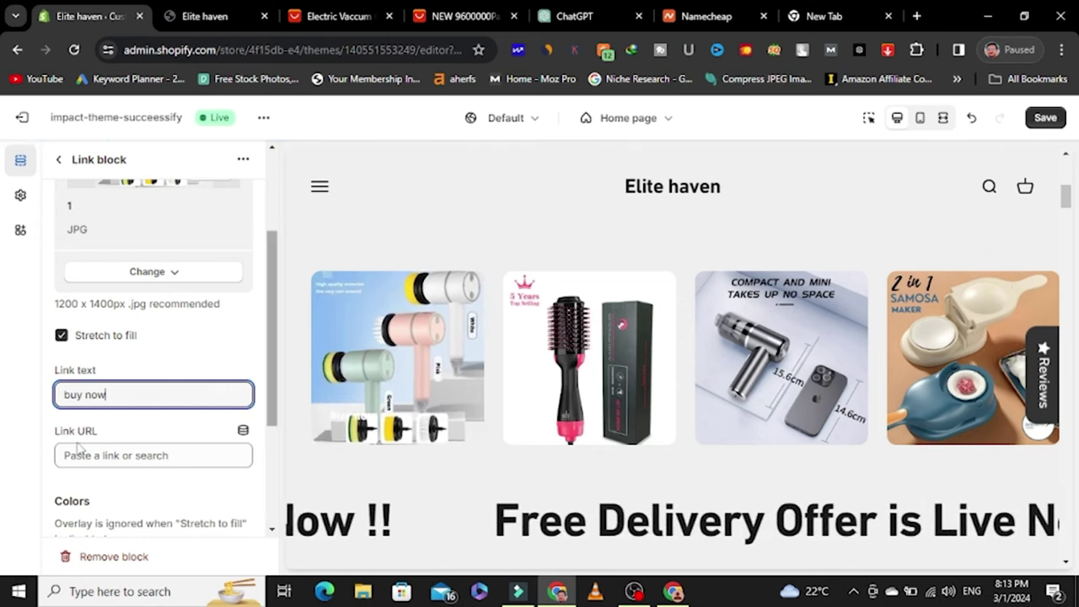
scroll(93, 421, "down", 1)
scroll(108, 376, "down", 2)
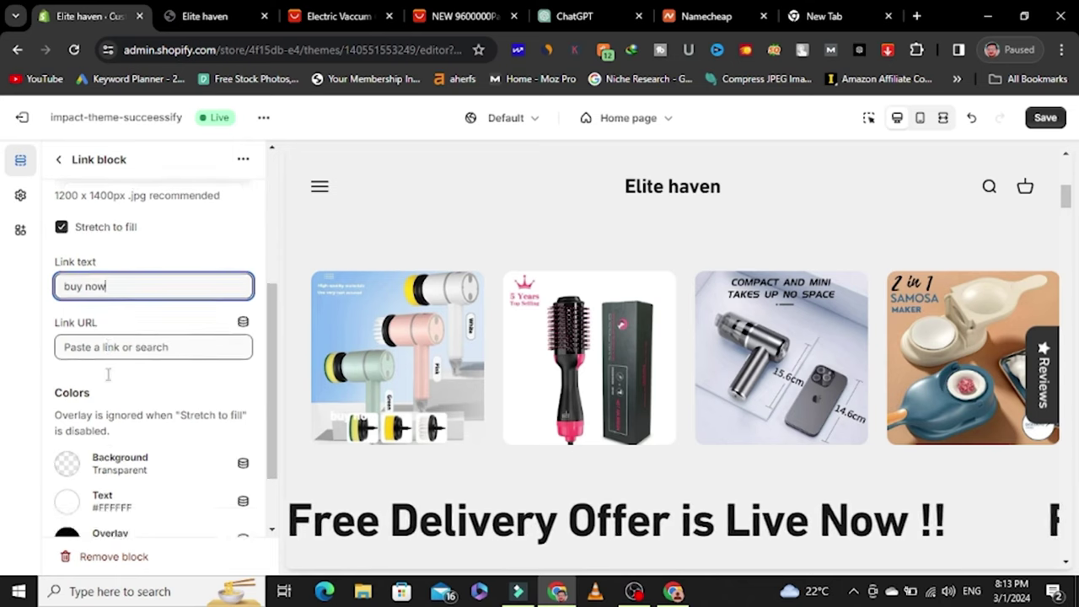
scroll(135, 329, "up", 4)
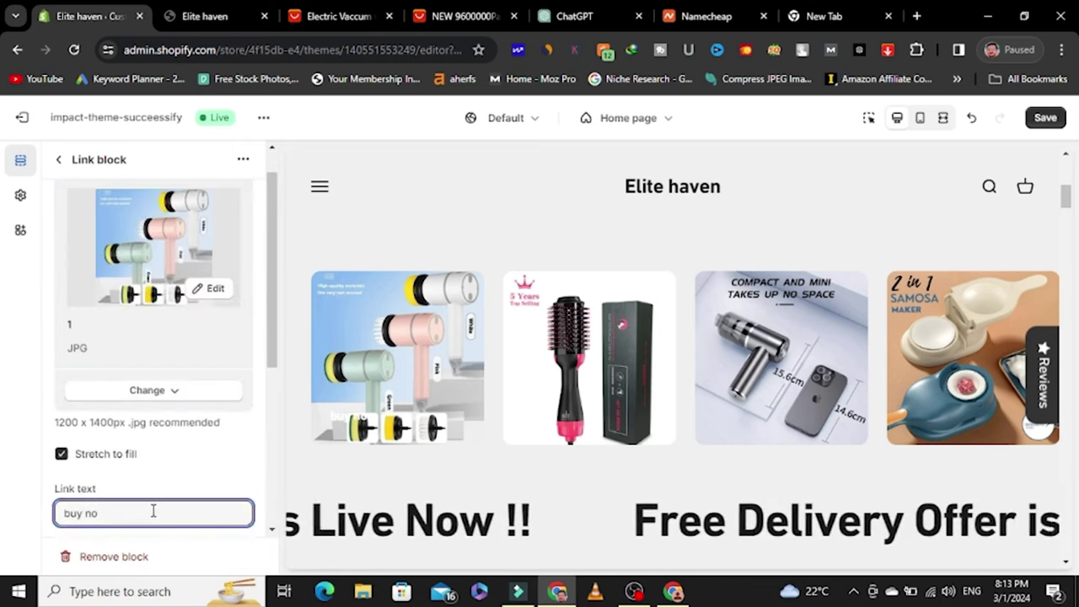
left_click(60, 163)
Step: Look through the home page sections from the image link blocks down to the scrolling text and collection list
scroll(599, 282, "down", 2)
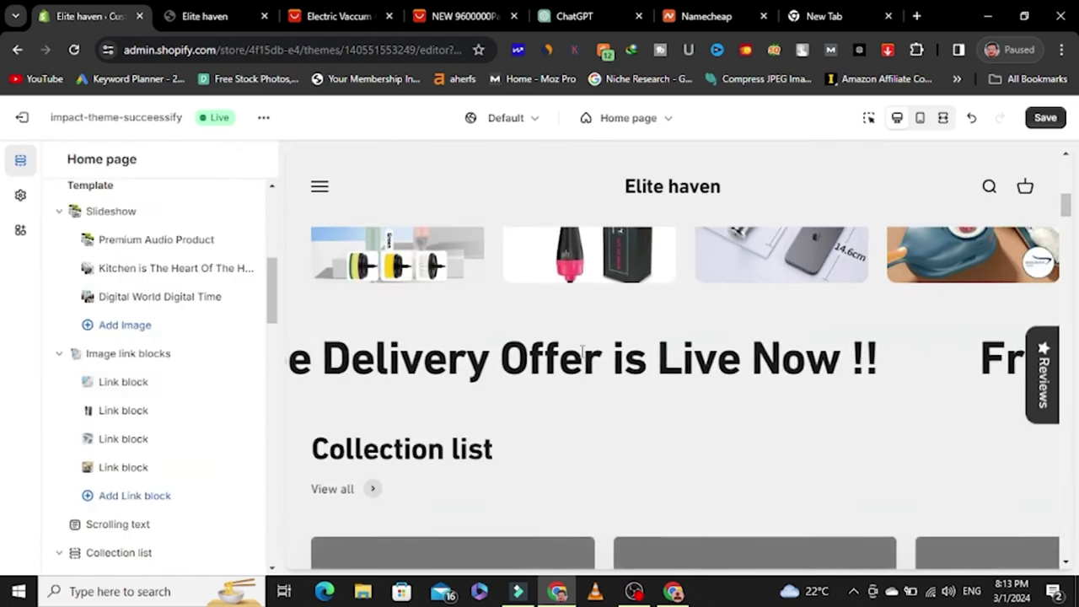
mouse_move(215, 304)
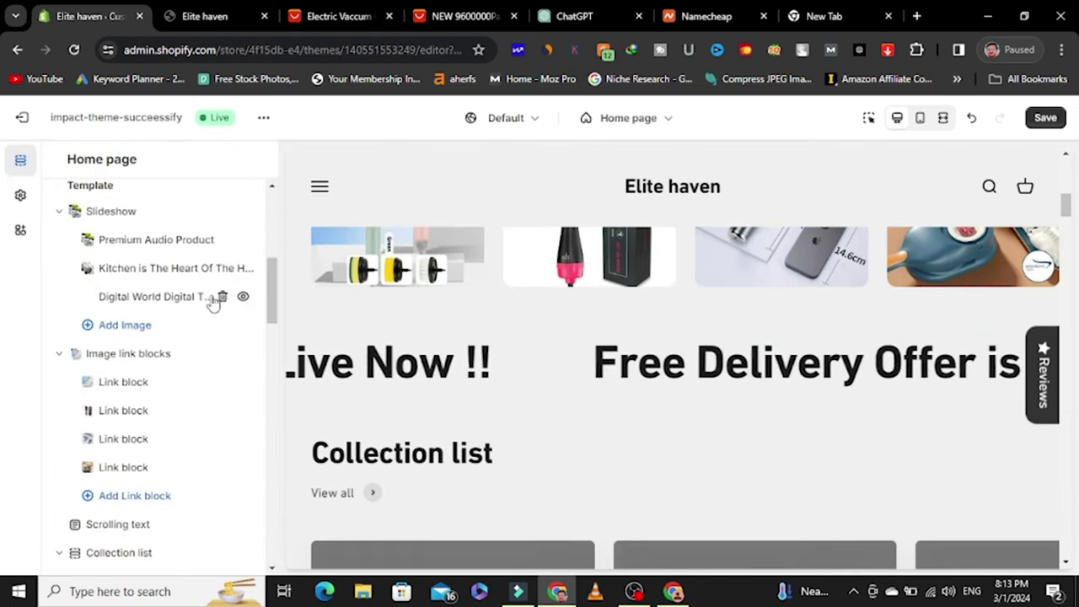
scroll(148, 362, "down", 1)
scroll(148, 362, "down", 3)
mouse_move(120, 298)
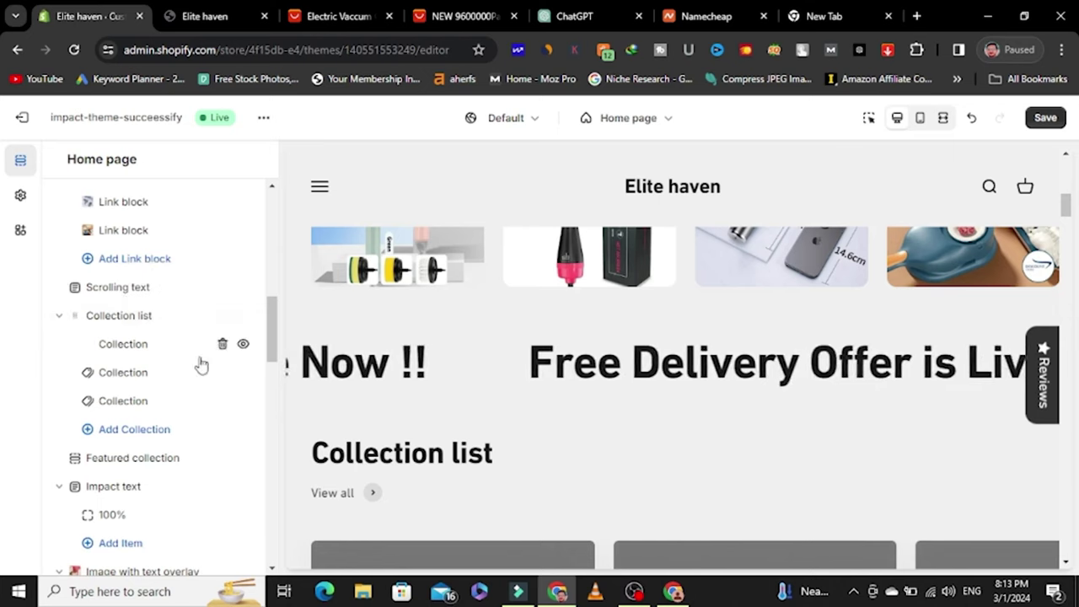
scroll(169, 354, "down", 1)
scroll(578, 504, "down", 1)
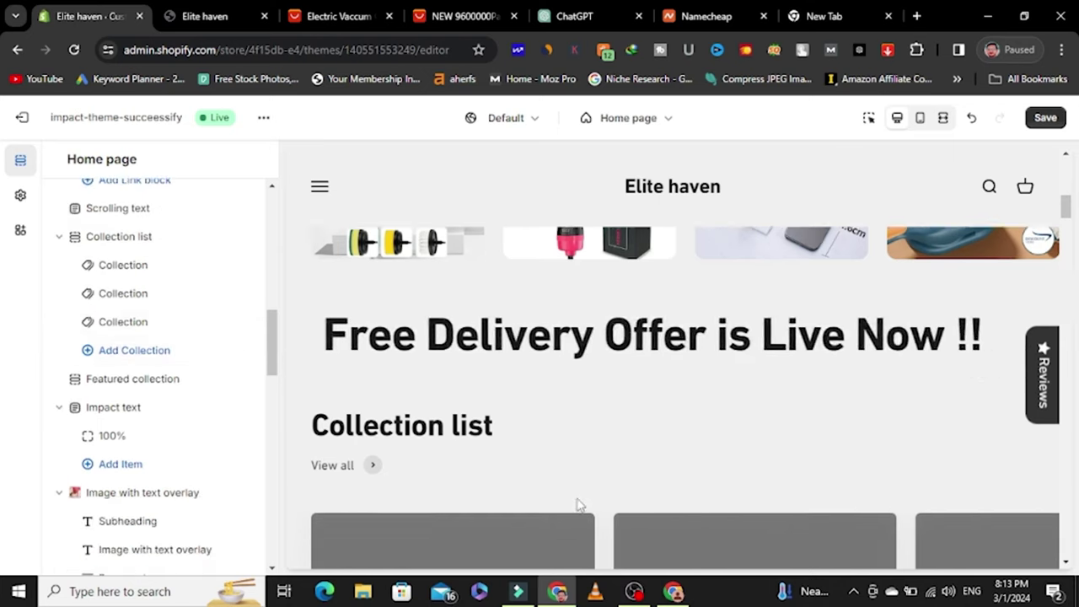
scroll(579, 504, "down", 3)
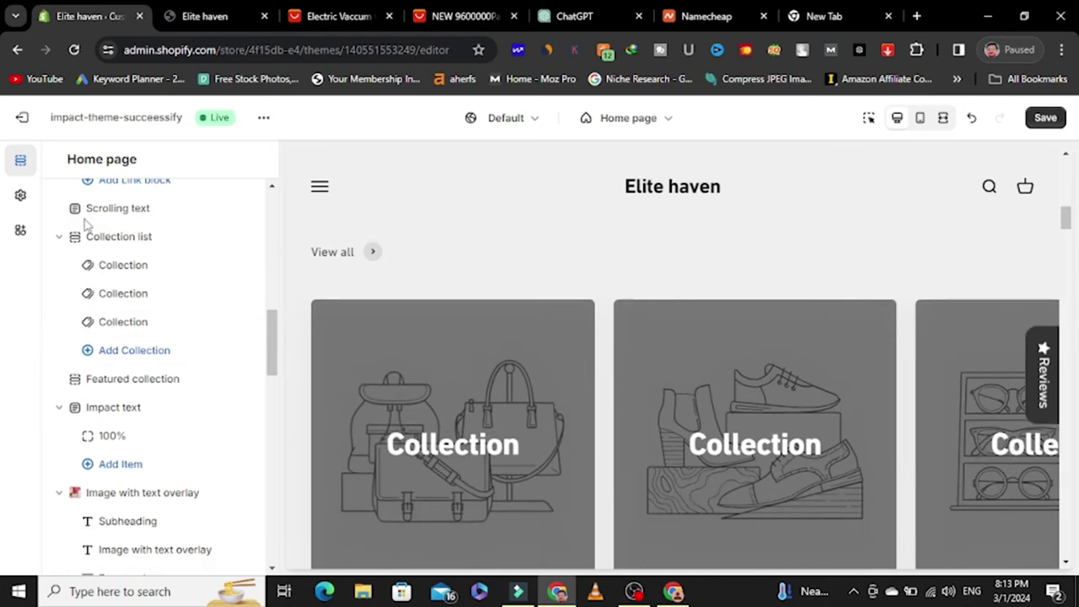
Step: Set the image of the first collection block in the collection list to kitchen-791181_1280 from the store library
left_click(123, 264)
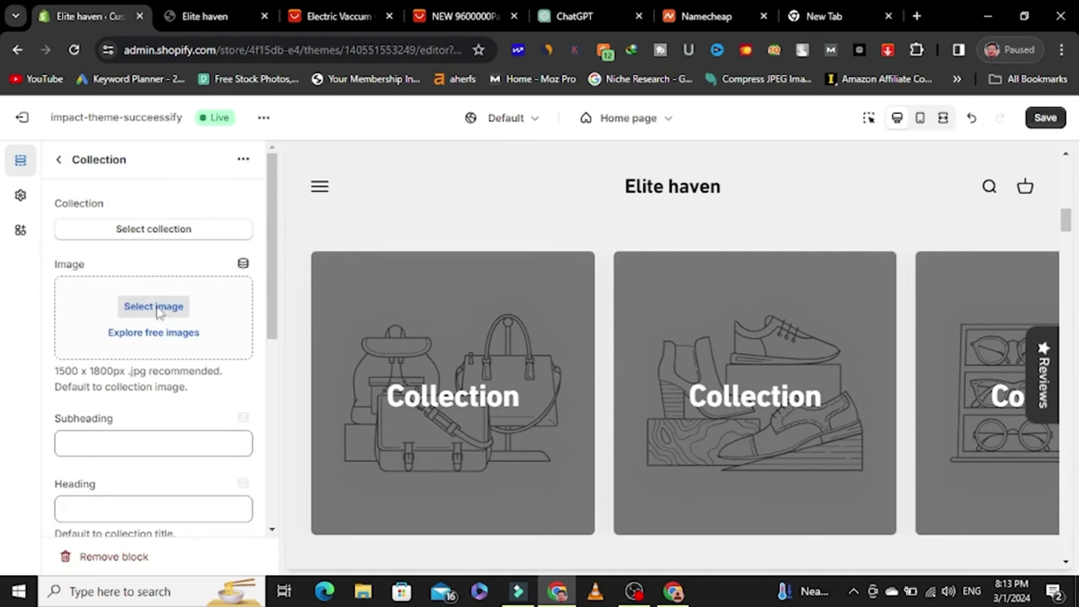
left_click(155, 307)
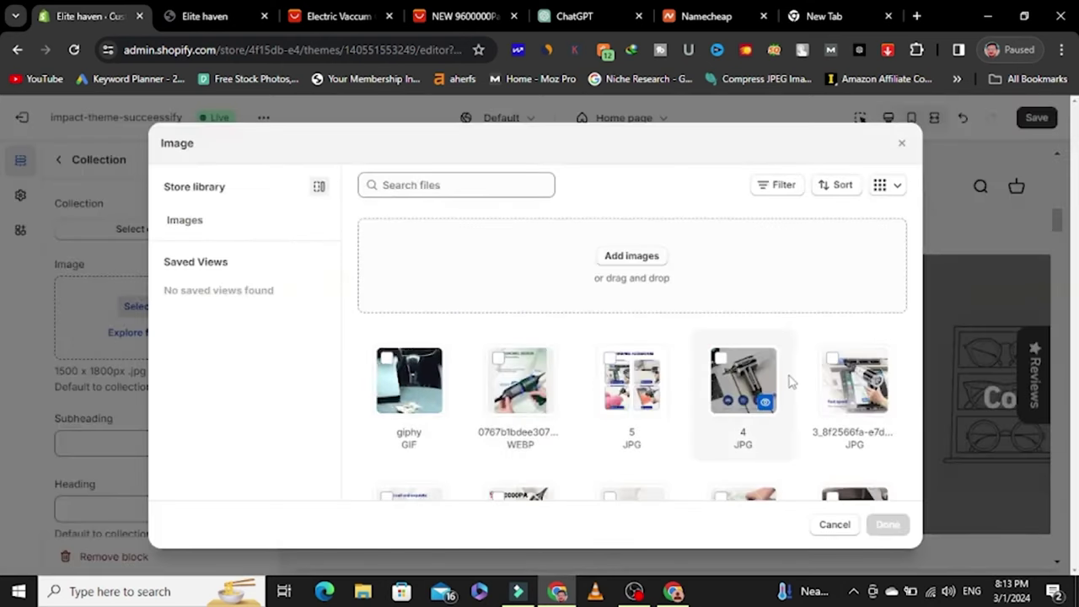
scroll(793, 388, "down", 2)
scroll(793, 390, "down", 2)
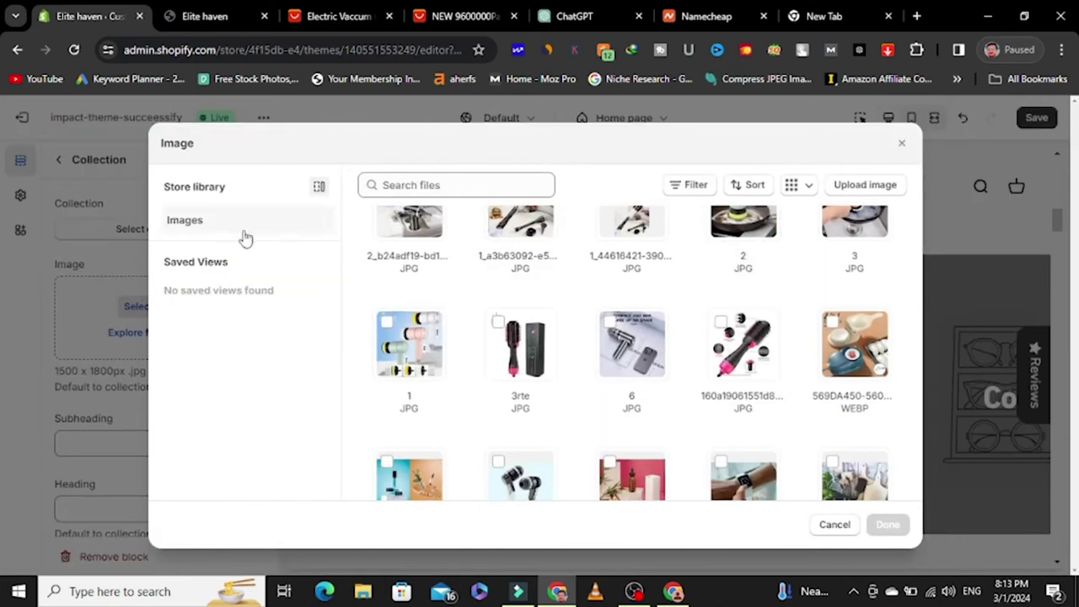
scroll(674, 278, "down", 3)
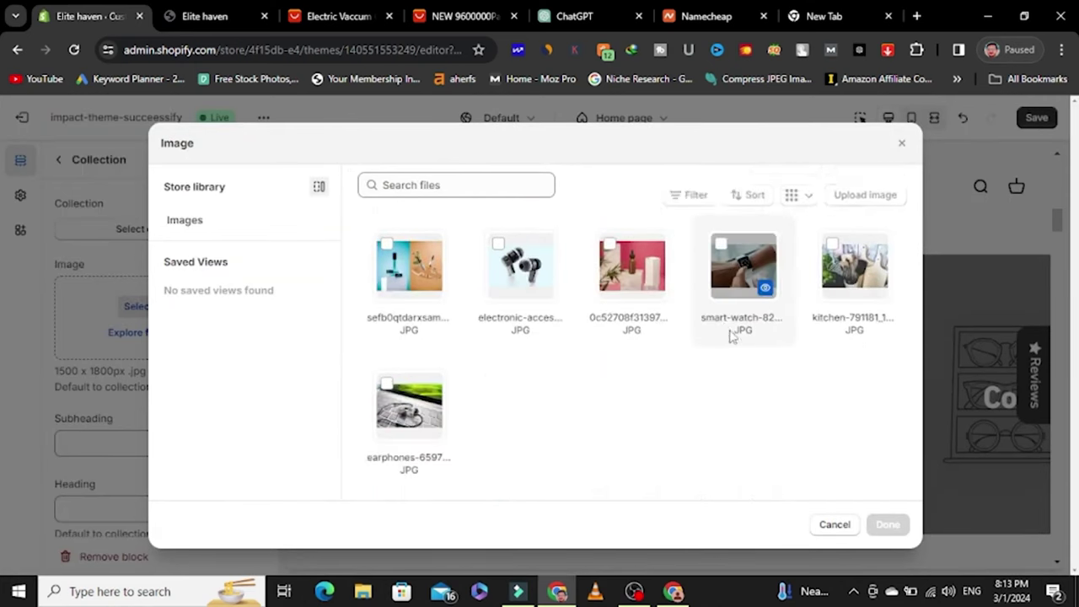
left_click(838, 259)
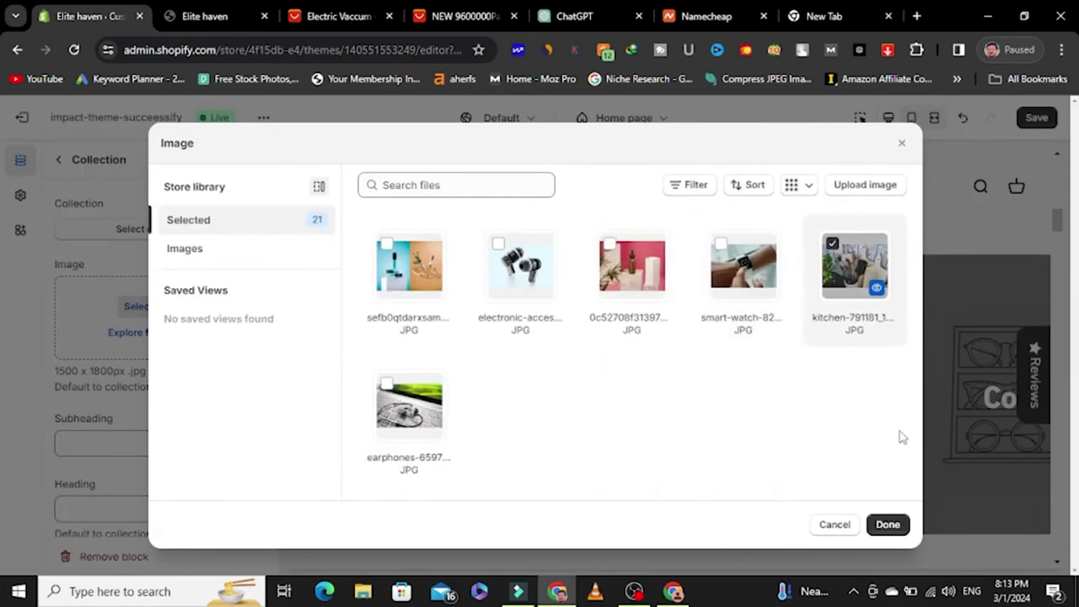
left_click(887, 526)
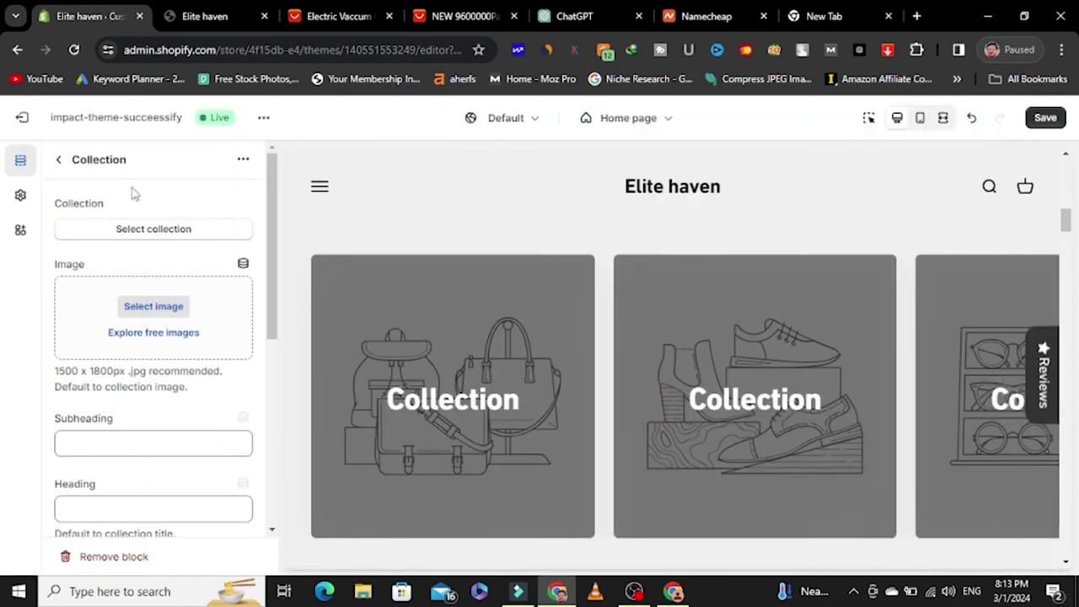
Step: Give the first collection block the heading "Kitchen" and link it to the Kitchen Collection
scroll(163, 375, "down", 3)
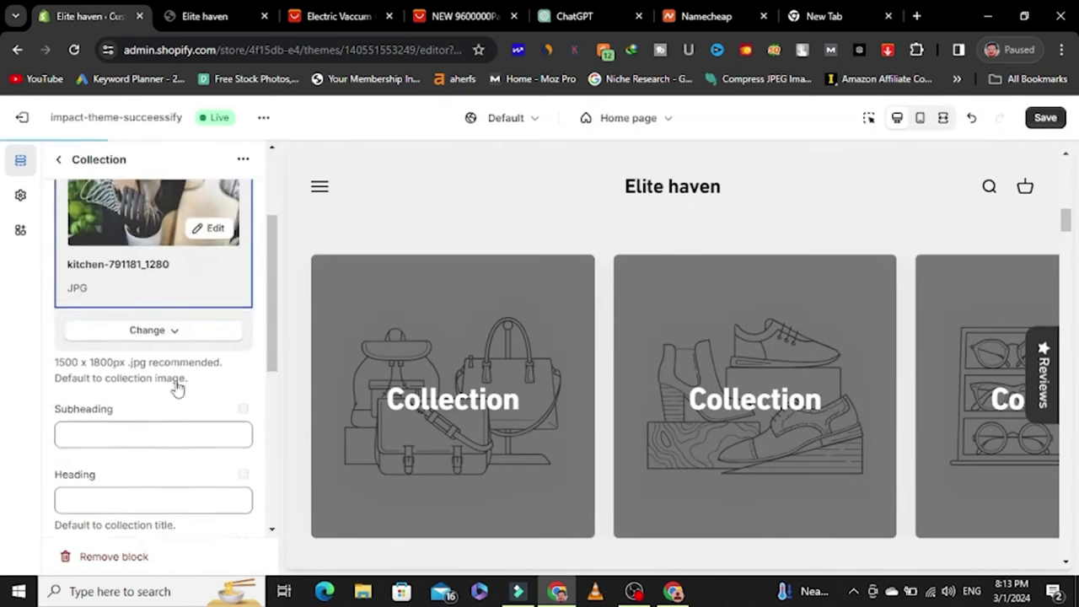
scroll(157, 386, "down", 1)
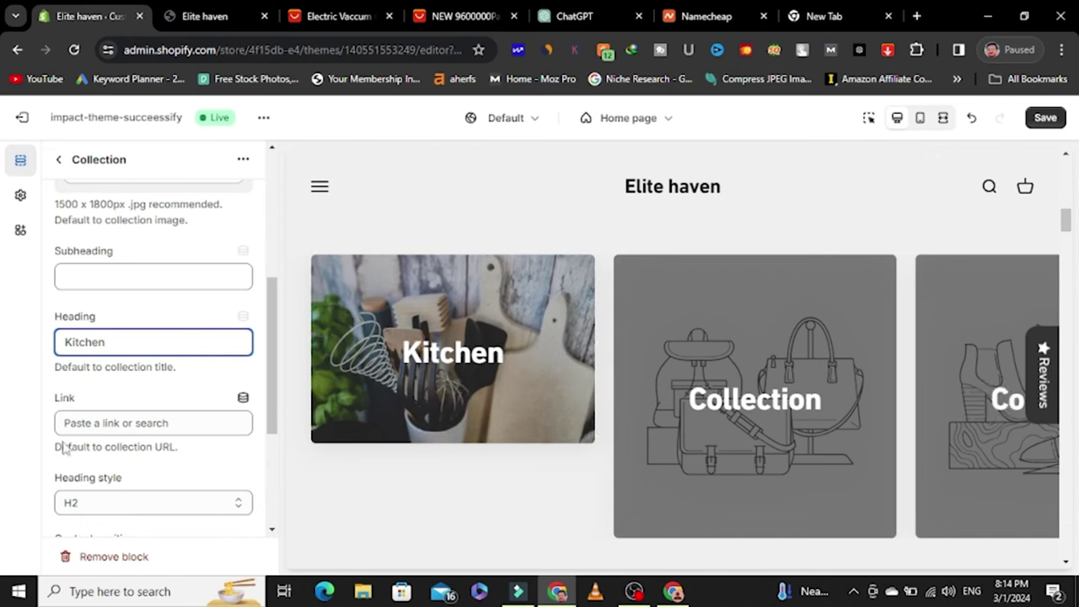
left_click(85, 424)
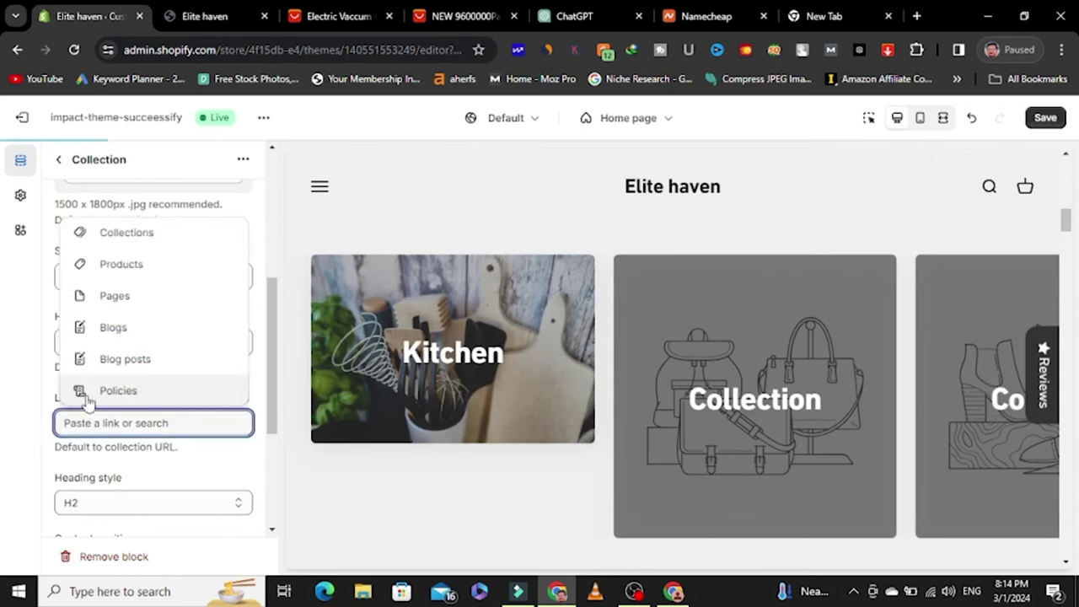
left_click(128, 236)
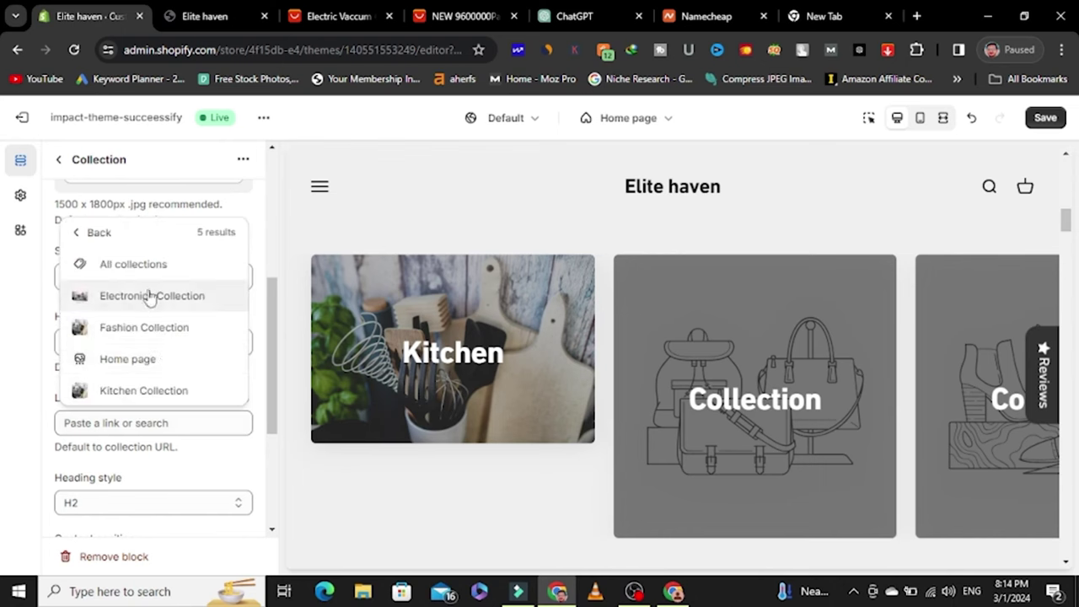
left_click(131, 392)
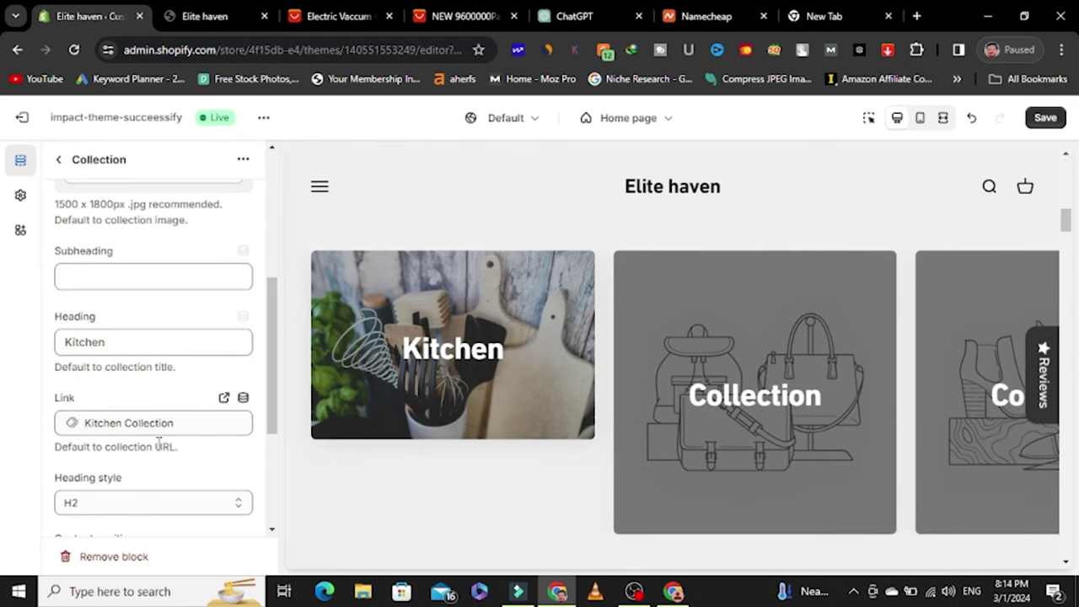
scroll(185, 451, "down", 3)
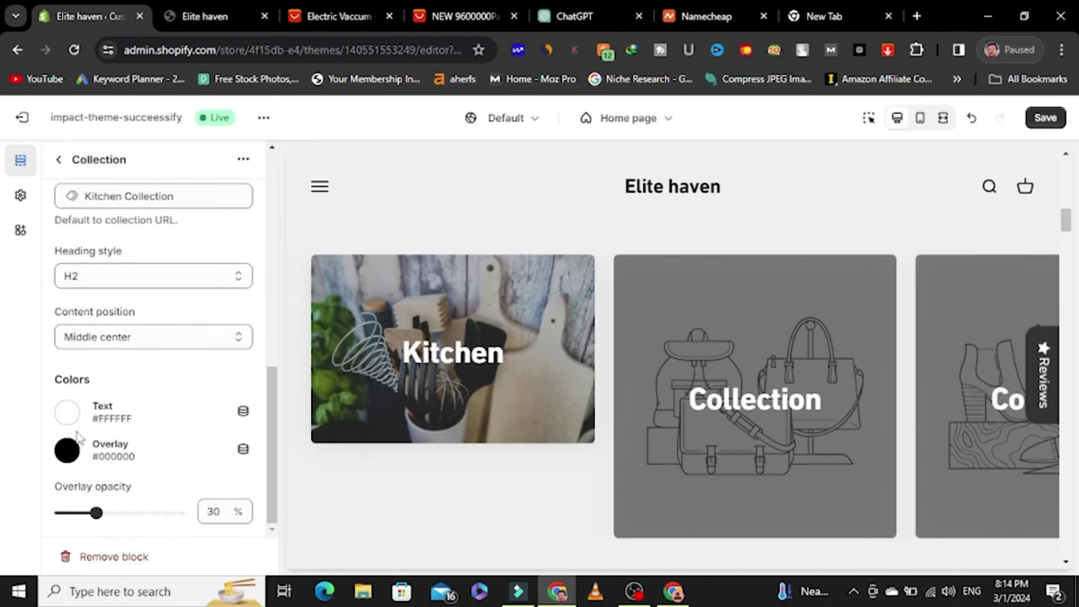
left_click(59, 161)
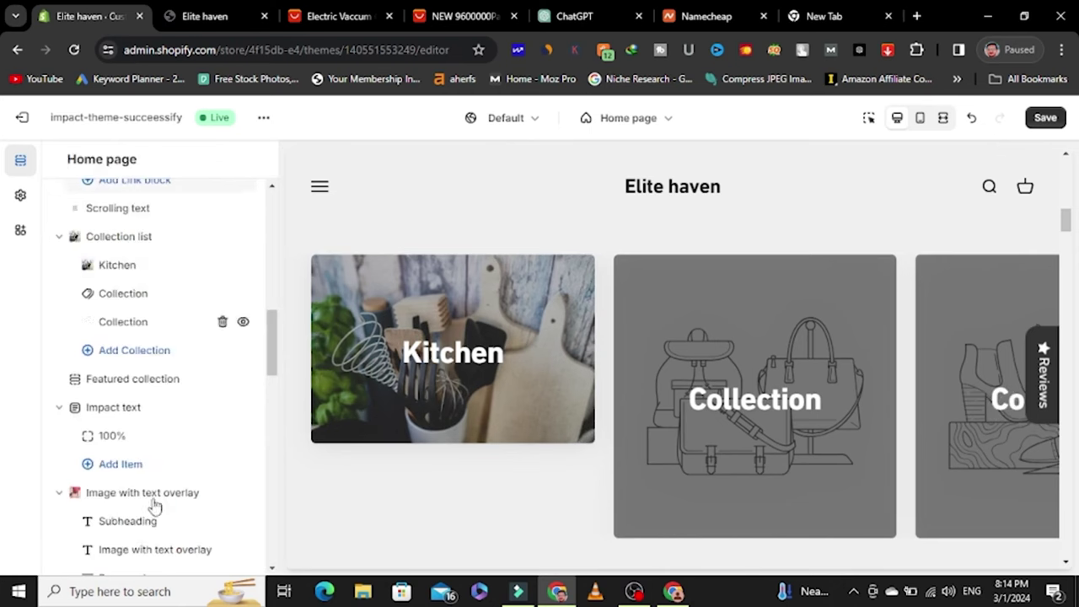
Step: Set the second collection block's image to the black earbuds picture from the store library
scroll(144, 447, "down", 1)
scroll(173, 384, "down", 2)
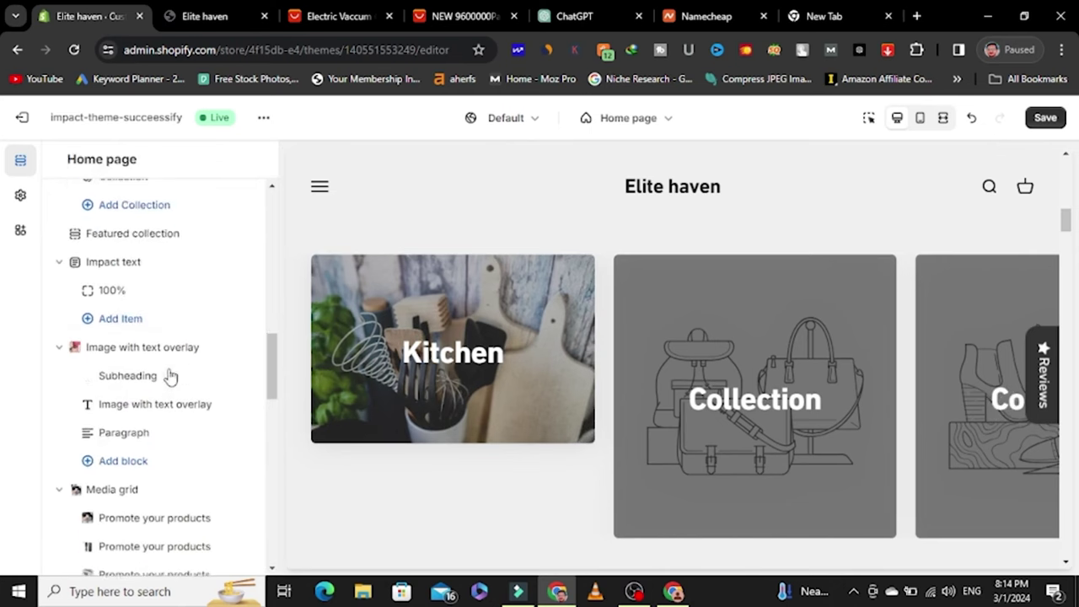
scroll(167, 371, "up", 2)
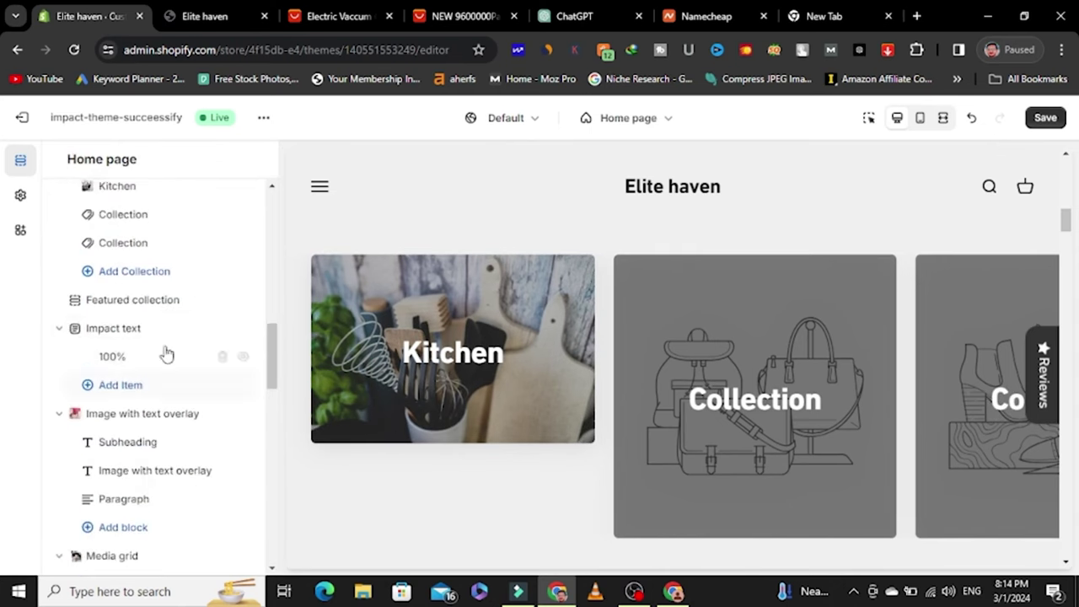
left_click(123, 214)
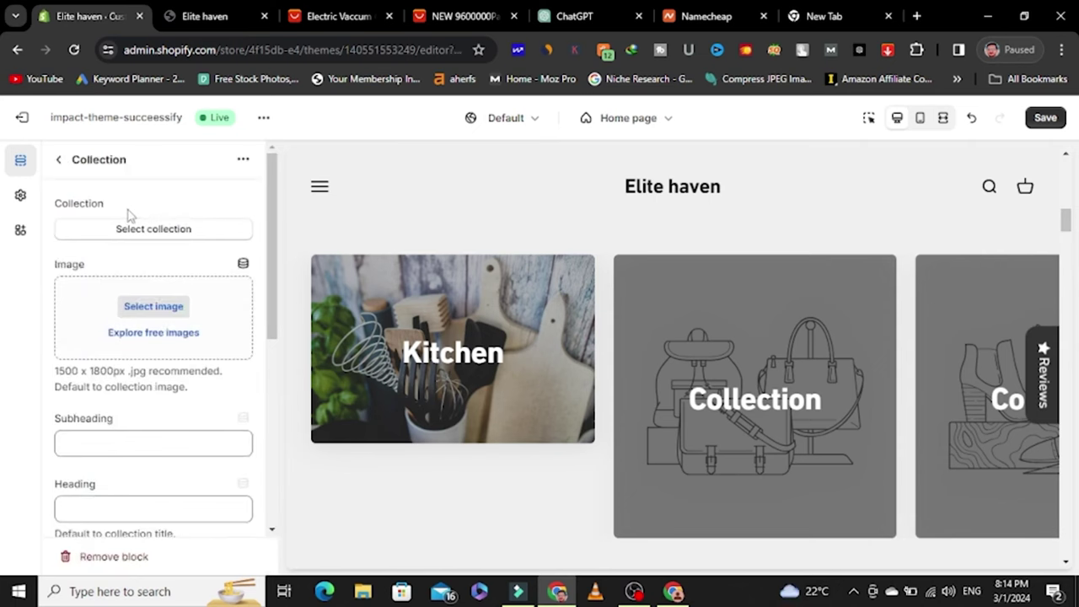
left_click(127, 309)
scroll(793, 364, "down", 1)
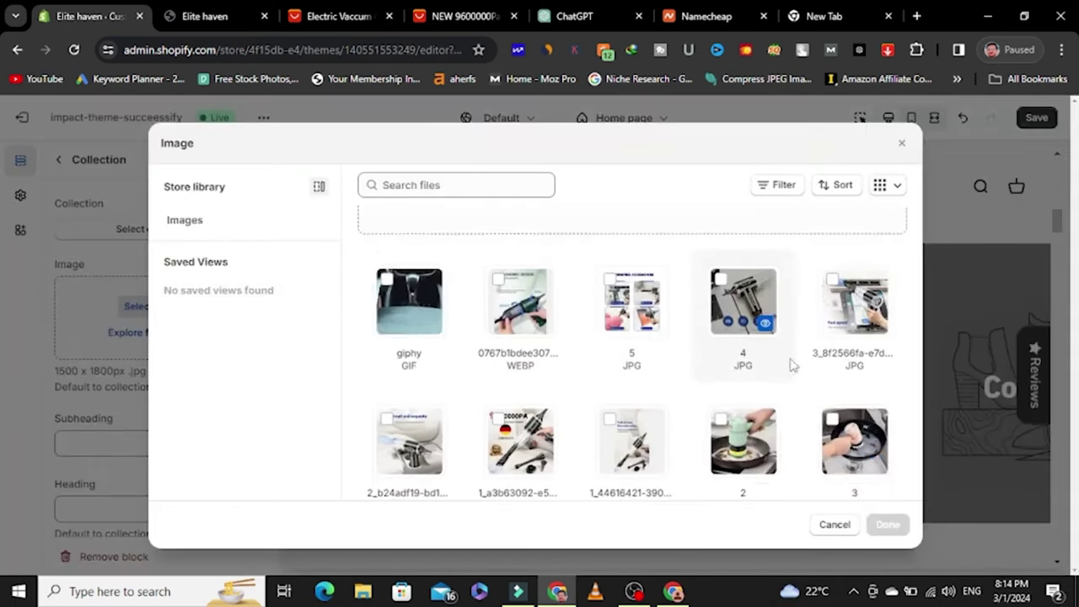
scroll(792, 364, "down", 5)
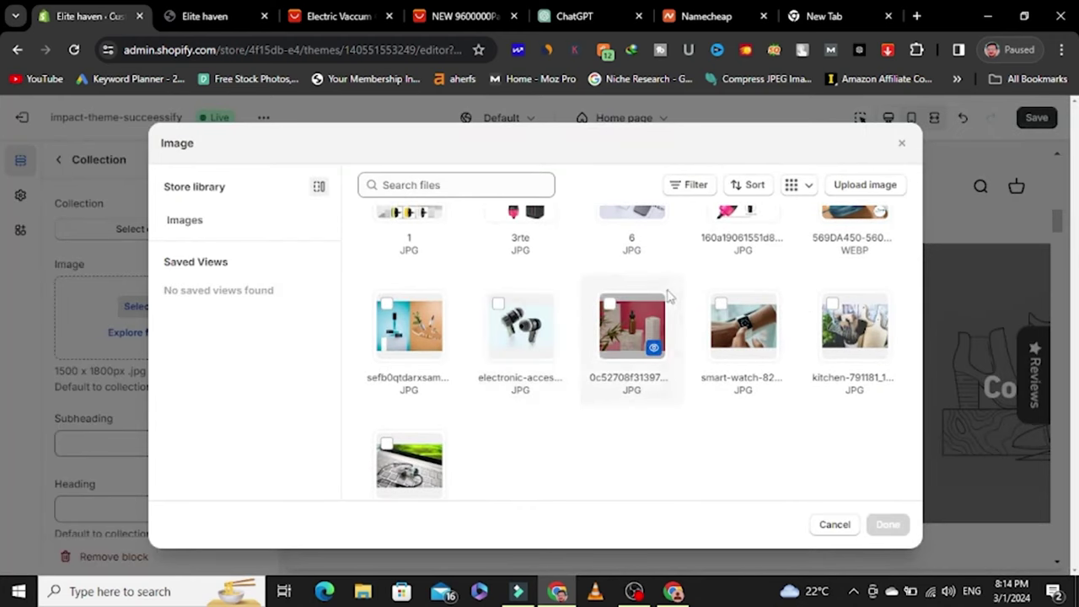
scroll(658, 354, "up", 2)
scroll(728, 357, "up", 3)
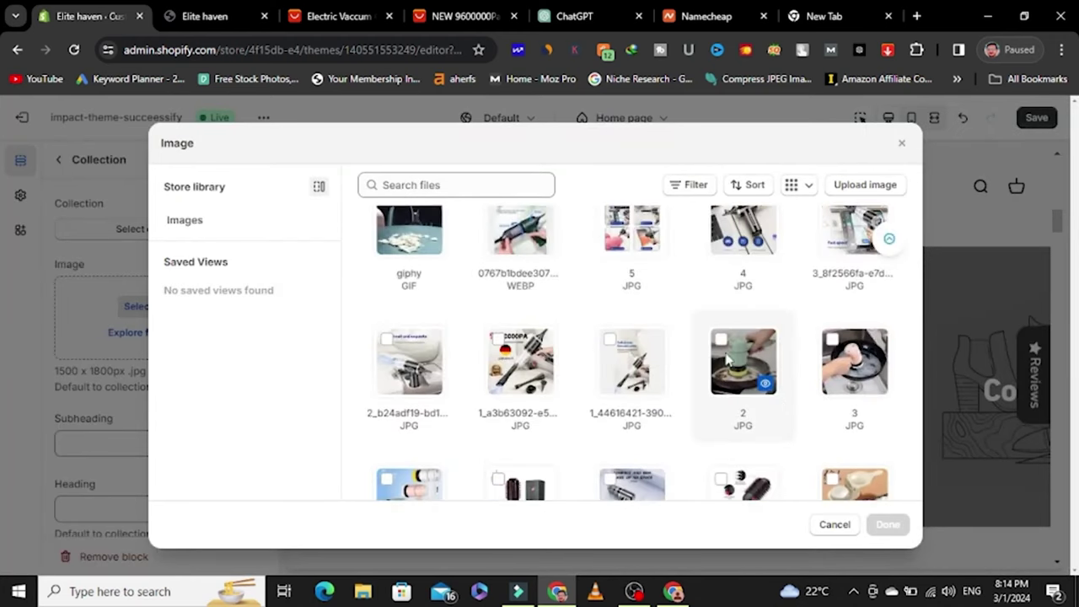
scroll(563, 416, "down", 1)
scroll(563, 415, "down", 5)
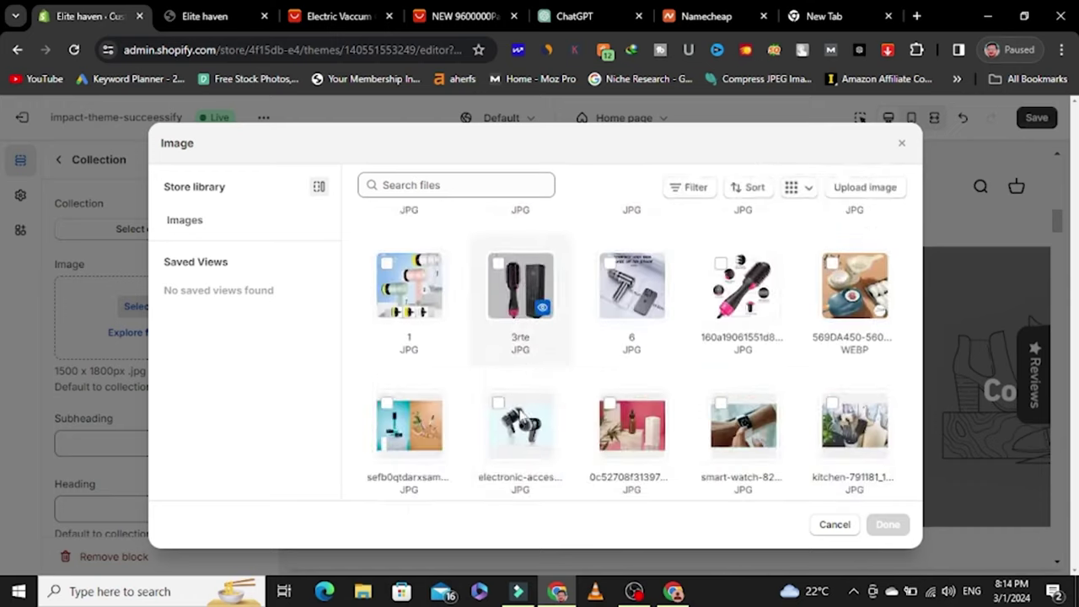
left_click(504, 395)
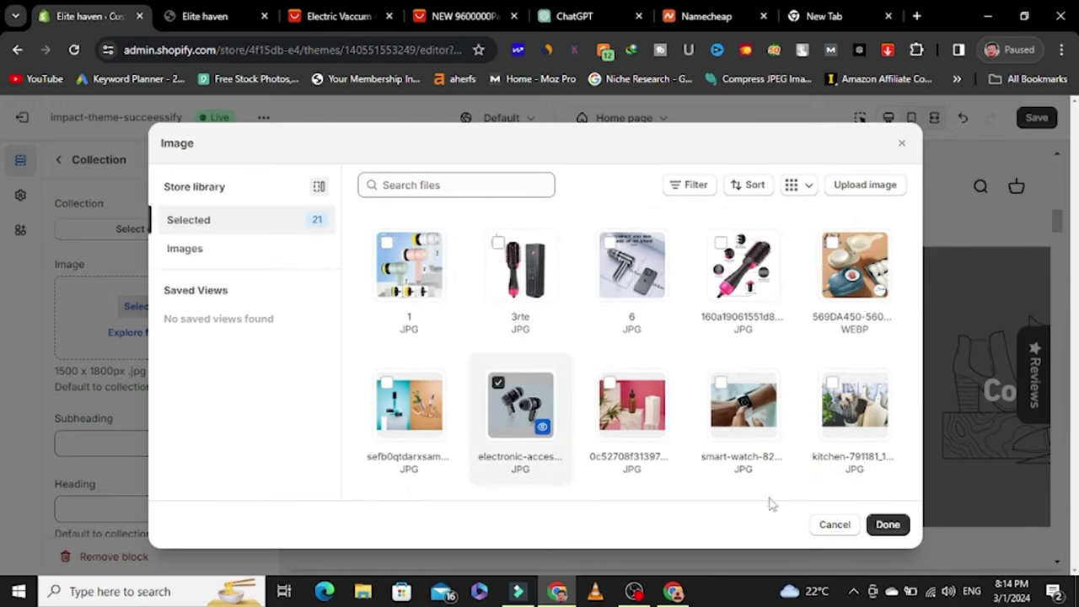
left_click(887, 524)
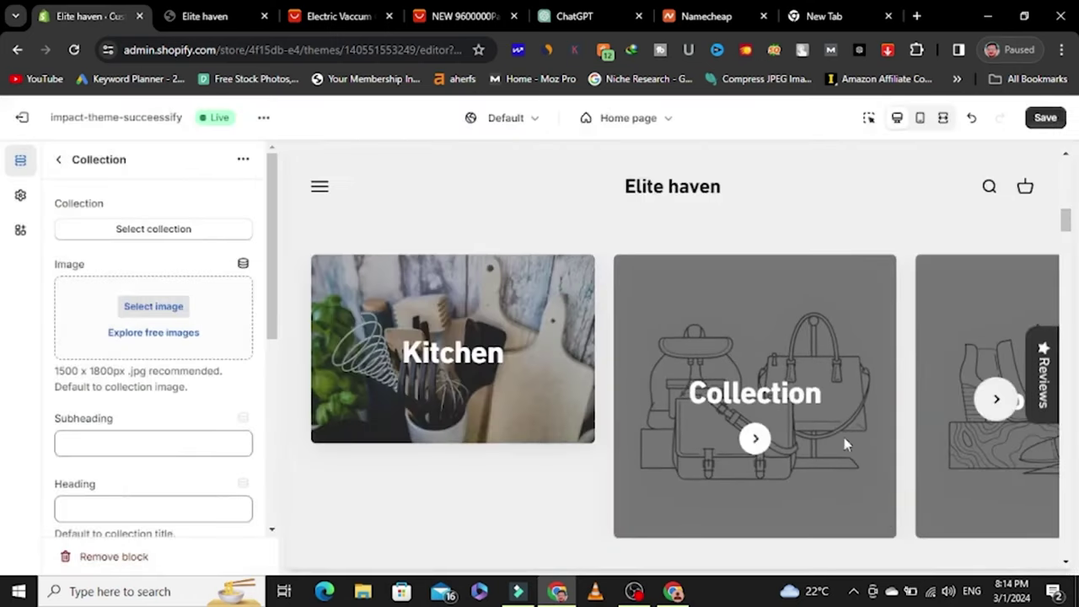
Step: Give the second collection block the heading "Electronics" and link it to the Electronics Collection
scroll(132, 476, "down", 1)
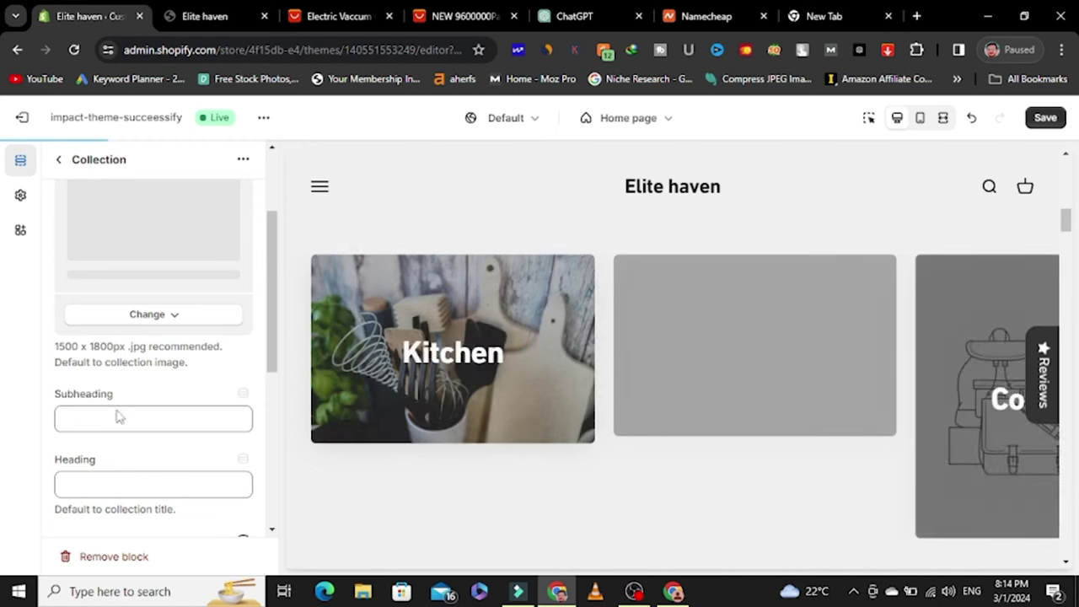
scroll(119, 415, "down", 2)
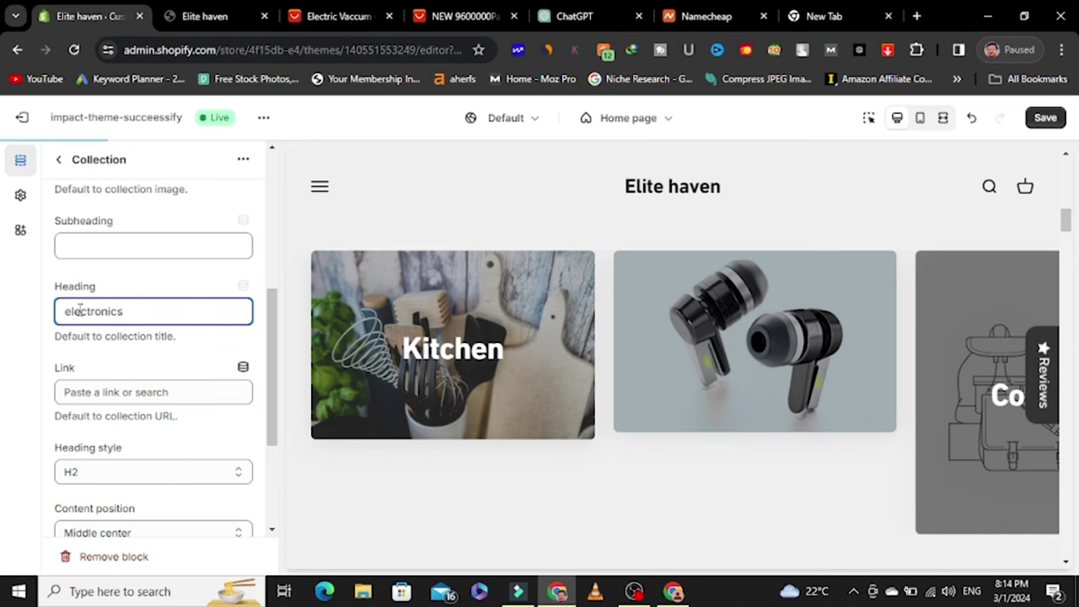
type("E")
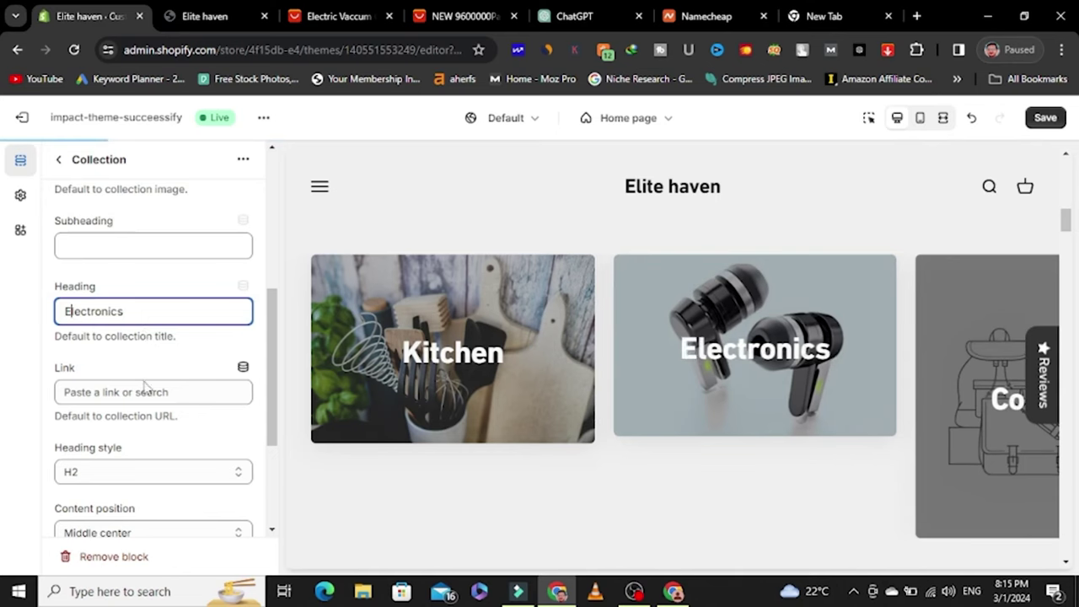
left_click(122, 394)
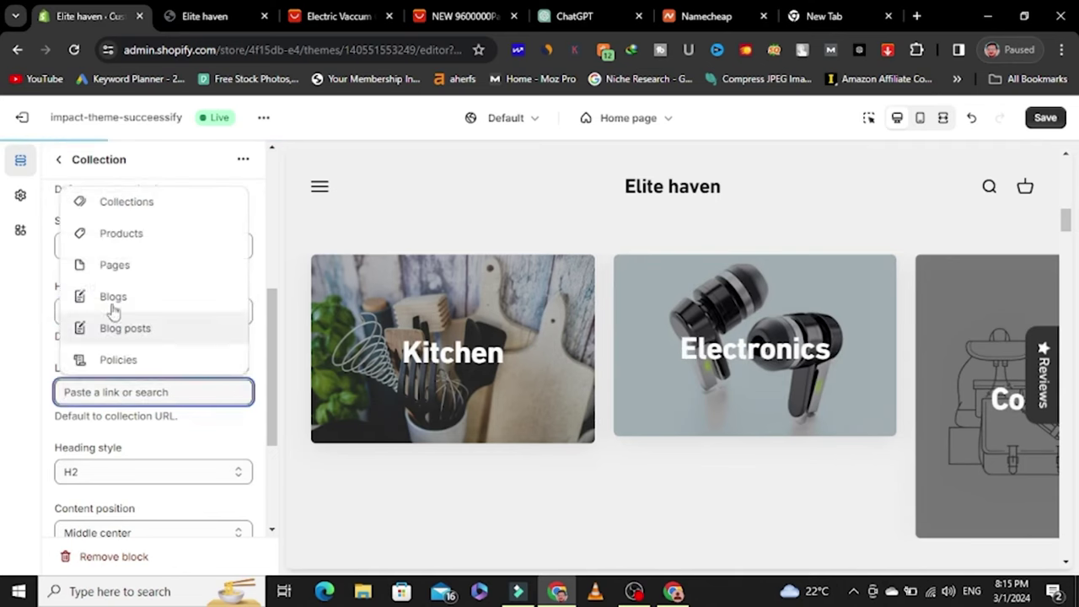
left_click(125, 203)
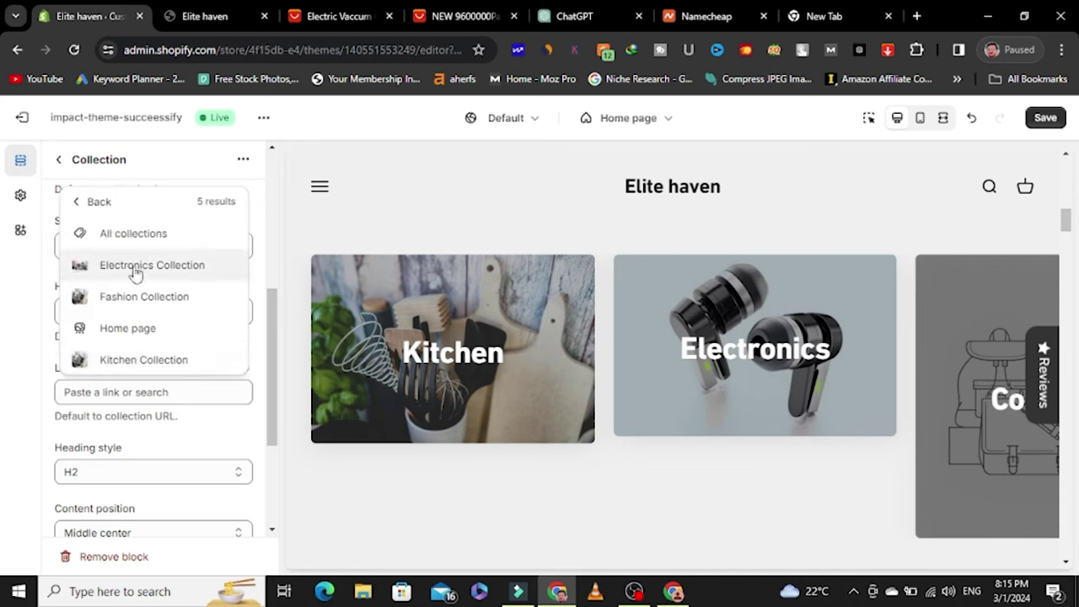
left_click(137, 269)
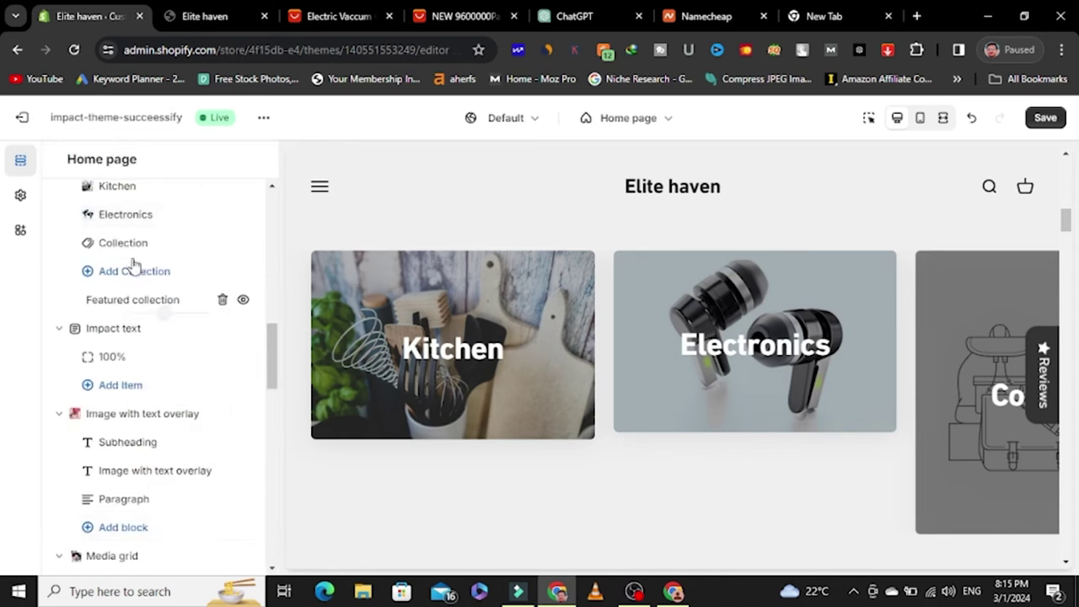
Step: Upload the photo of the woman from the Desktop's Store Data folder to the image library for the third collection block
left_click(191, 252)
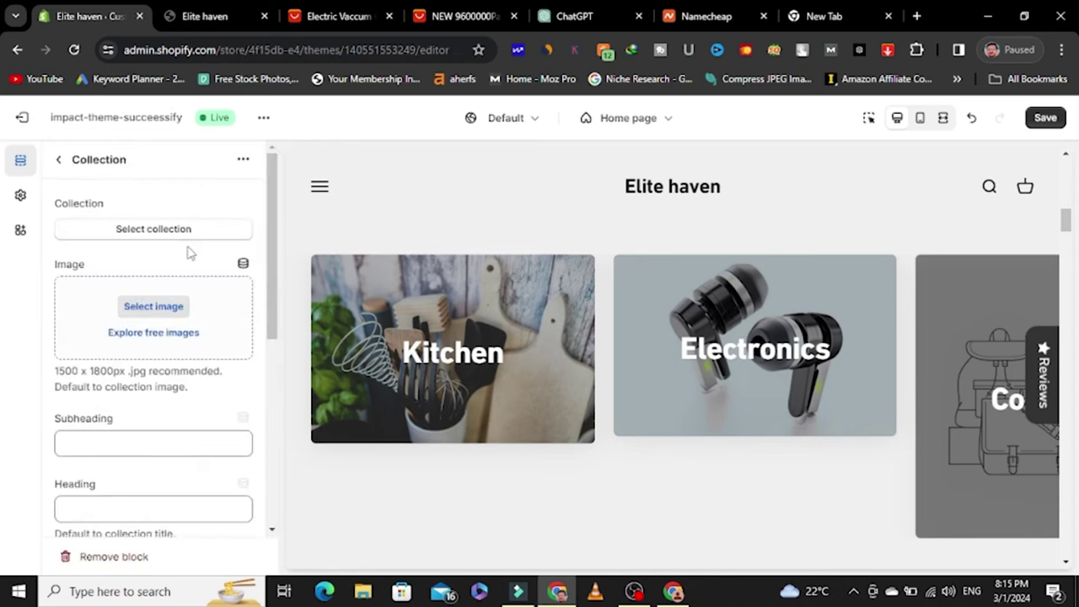
left_click(154, 309)
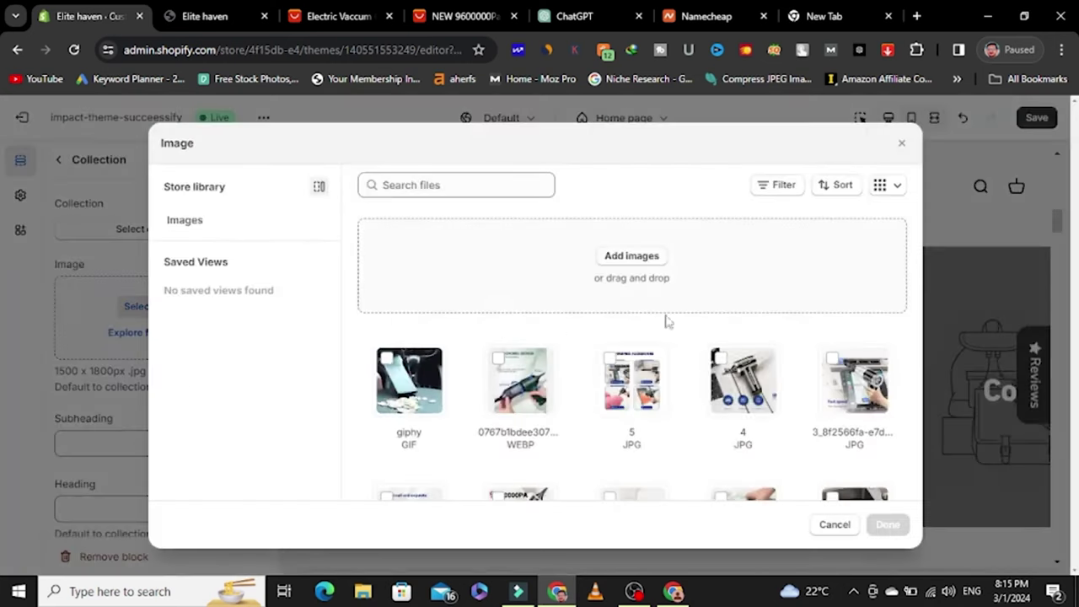
scroll(756, 400, "down", 2)
scroll(757, 401, "down", 5)
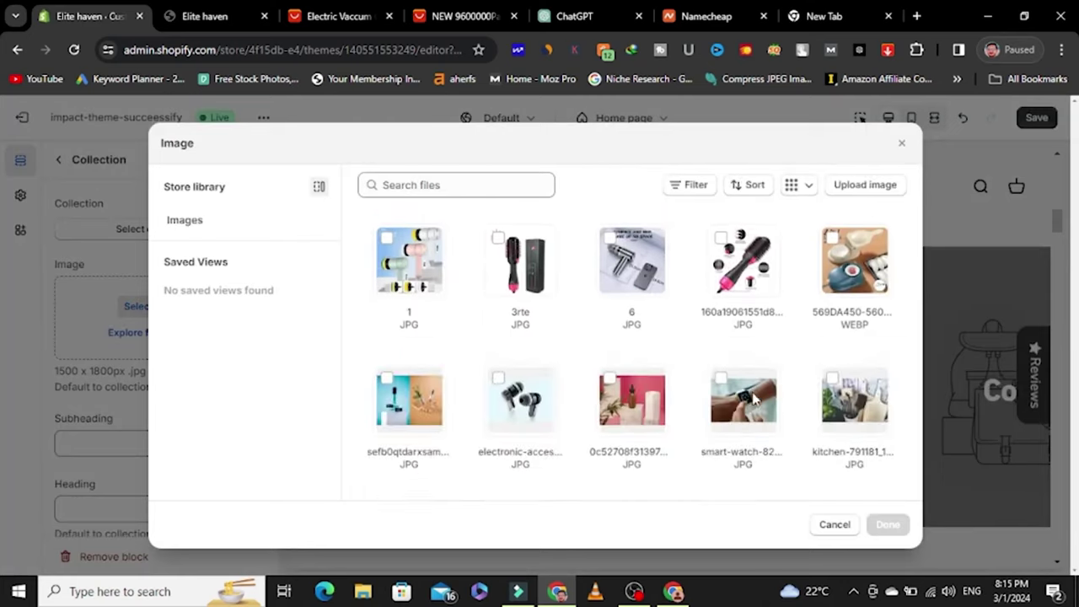
scroll(539, 357, "up", 7)
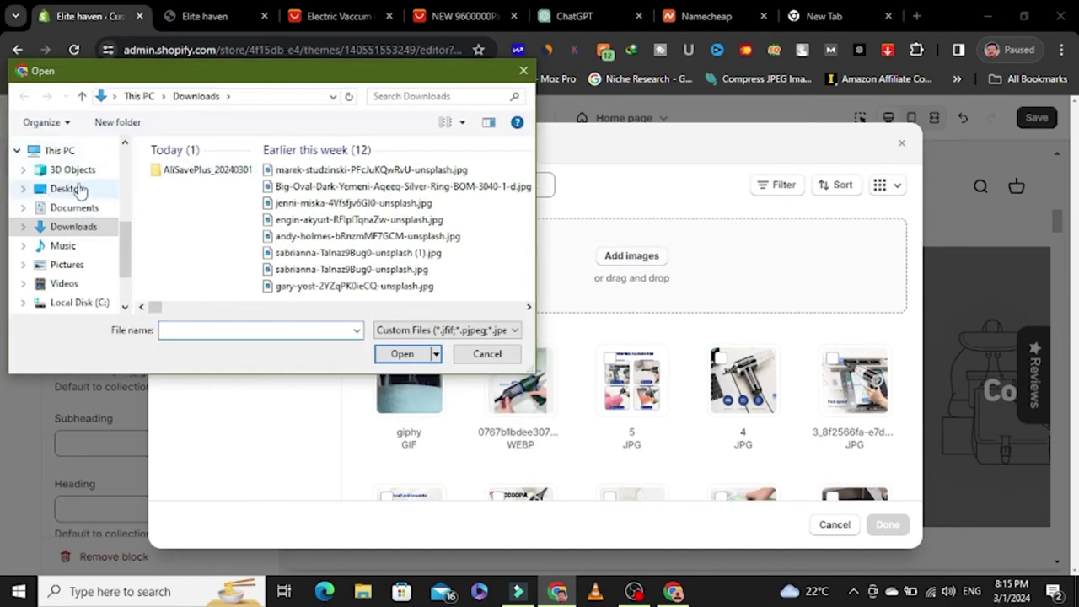
left_click(74, 188)
double_click(430, 194)
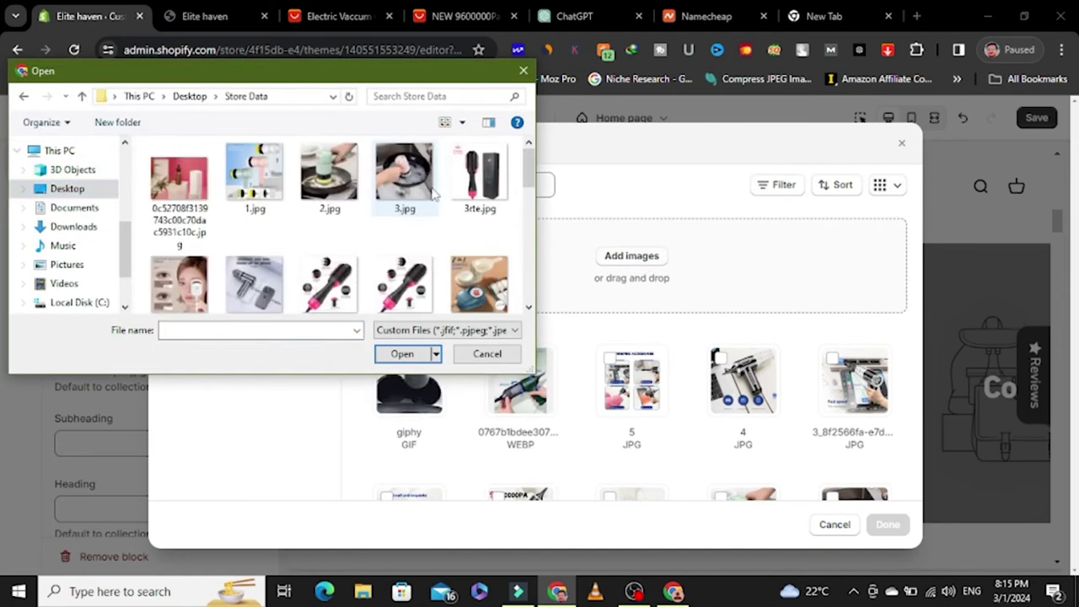
scroll(383, 258, "down", 5)
left_click(329, 246)
left_click(404, 354)
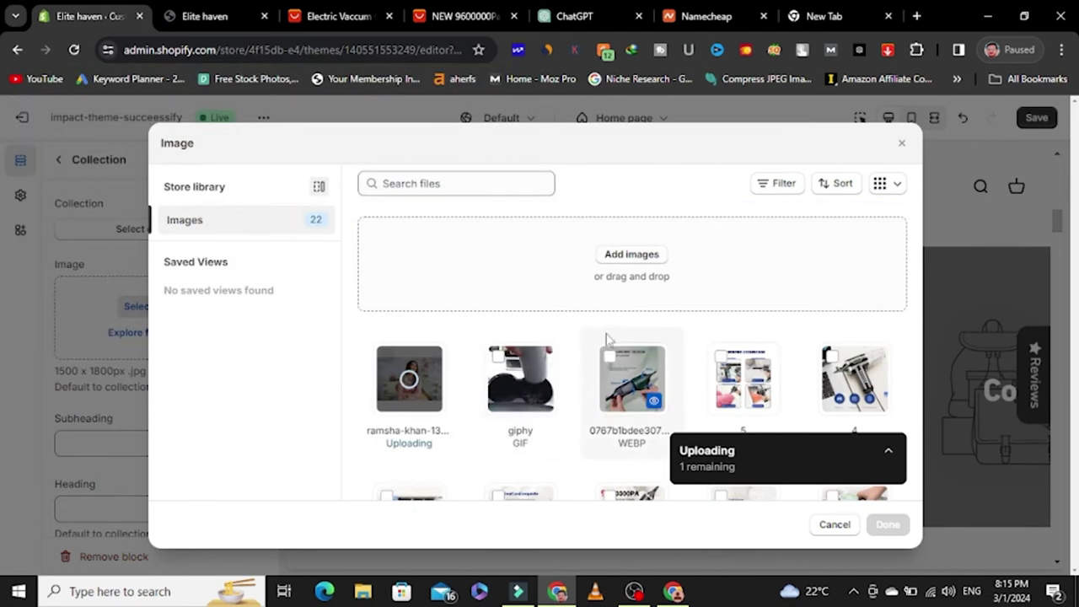
Step: Apply the uploaded photo of the woman as the third collection block's image
scroll(713, 399, "down", 3)
scroll(413, 315, "up", 3)
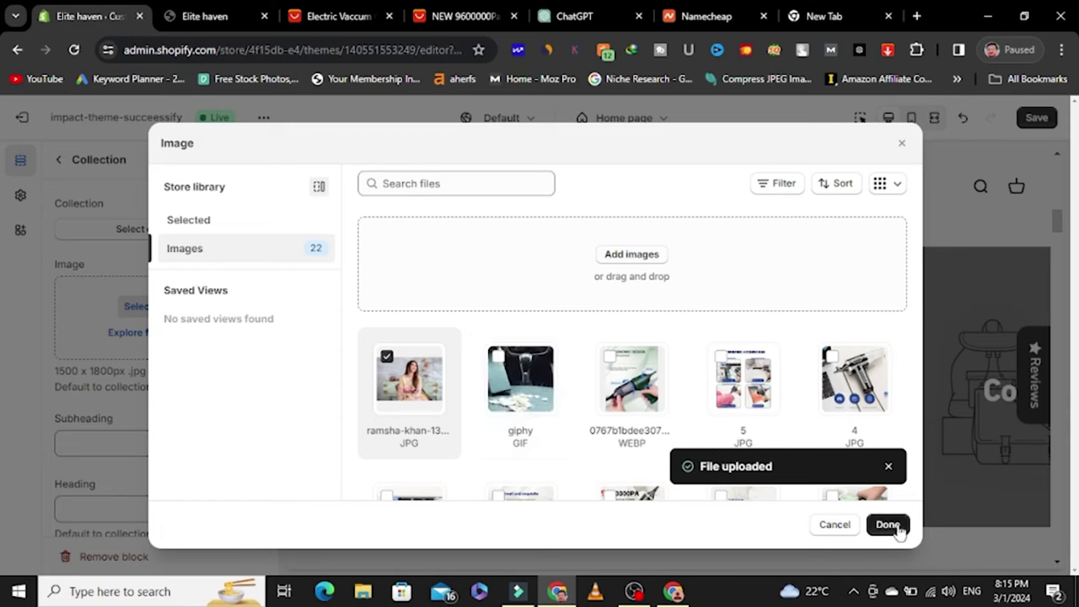
left_click(899, 532)
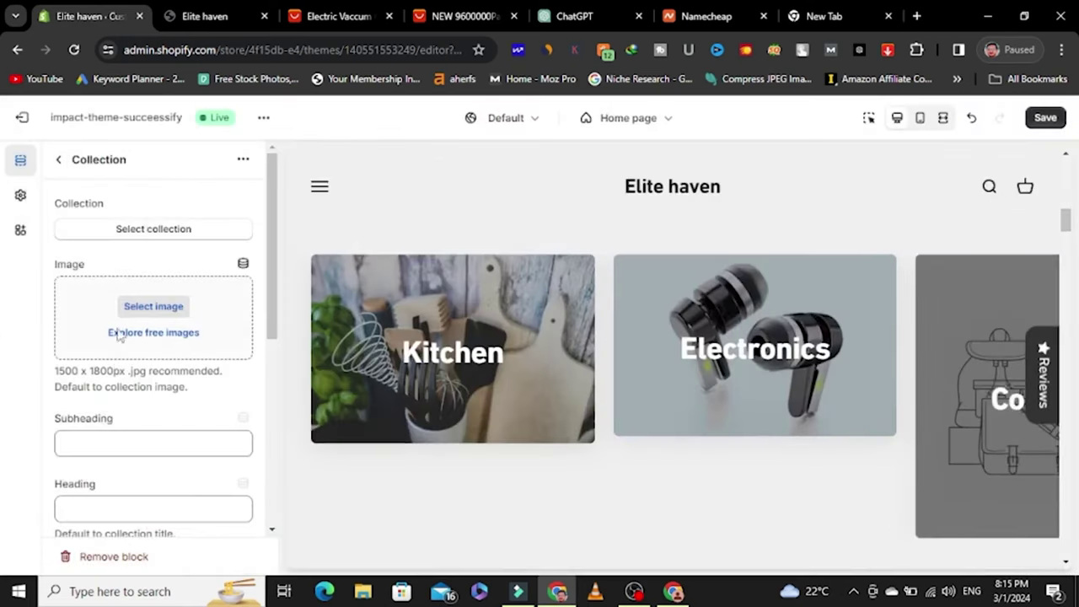
Step: Give the third collection block the heading "Fashion" and link it to the Fashion Collection
scroll(193, 379, "down", 3)
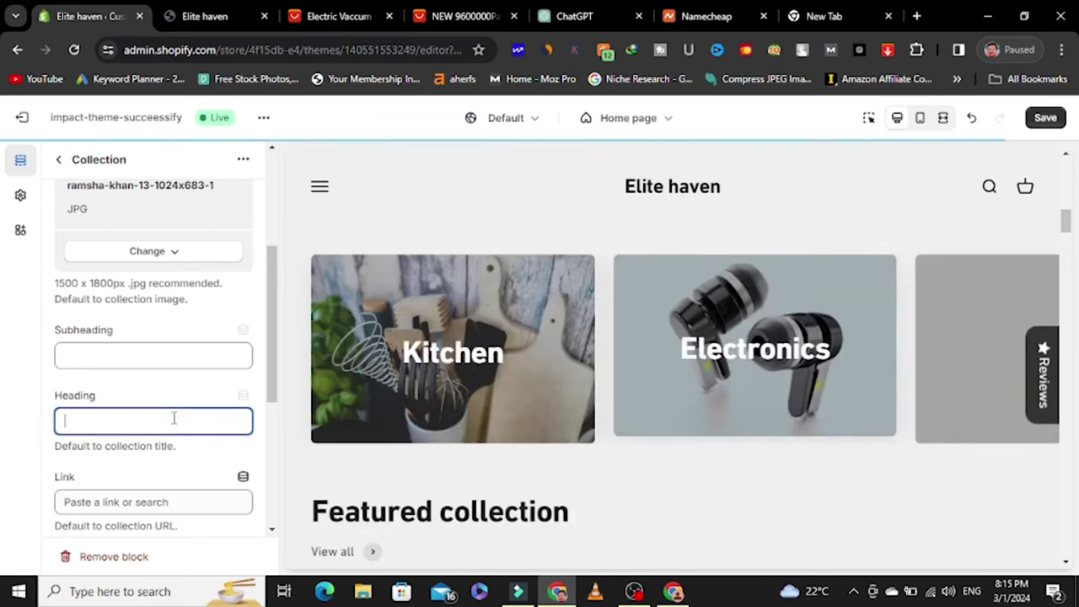
left_click(173, 418)
type("Fashion")
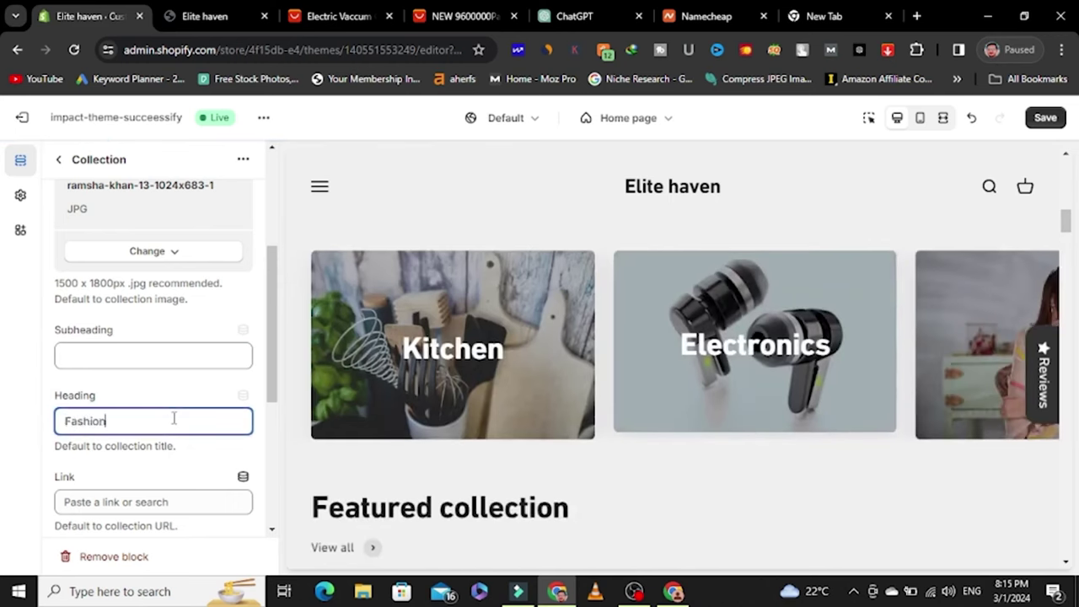
scroll(173, 418, "down", 1)
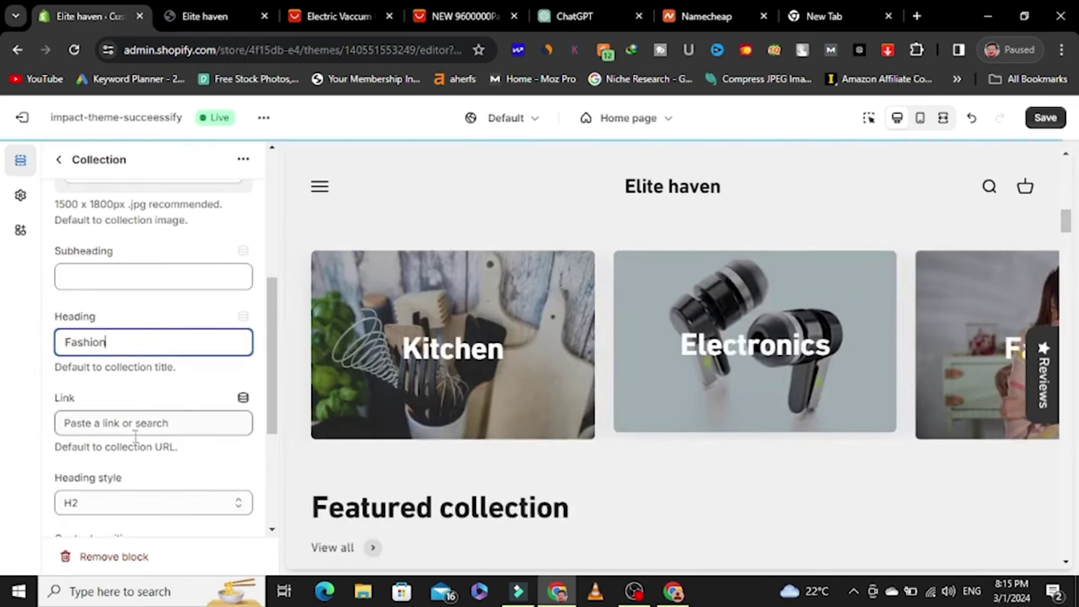
left_click(142, 425)
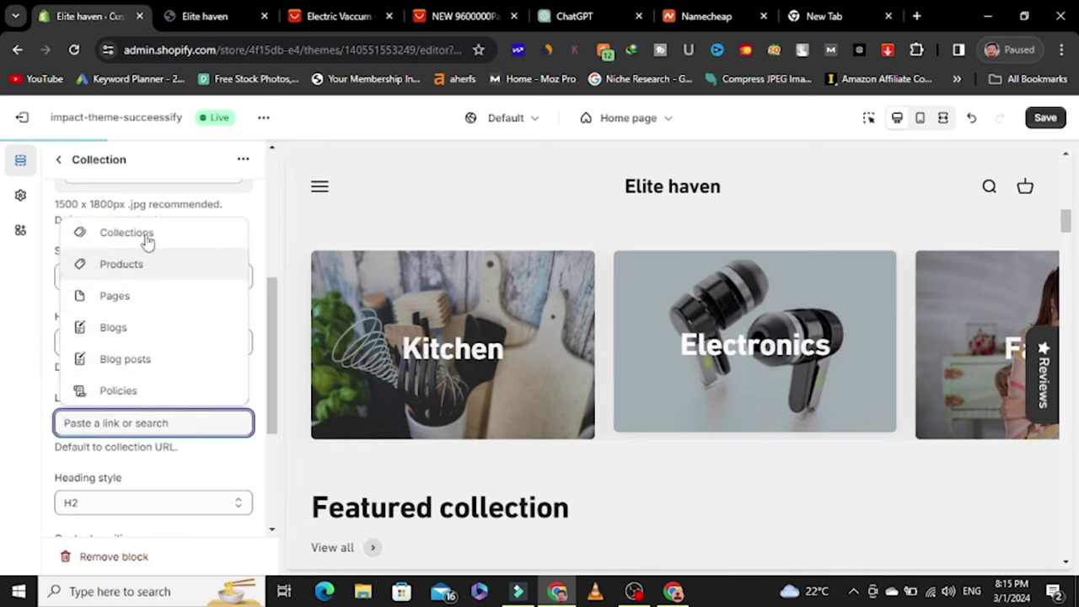
left_click(145, 241)
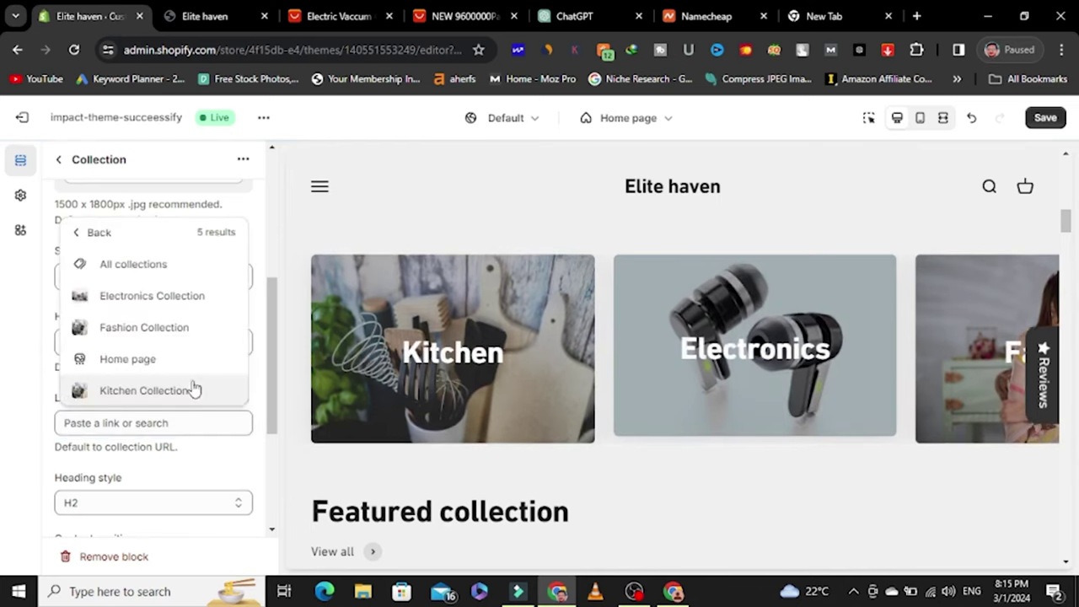
left_click(174, 330)
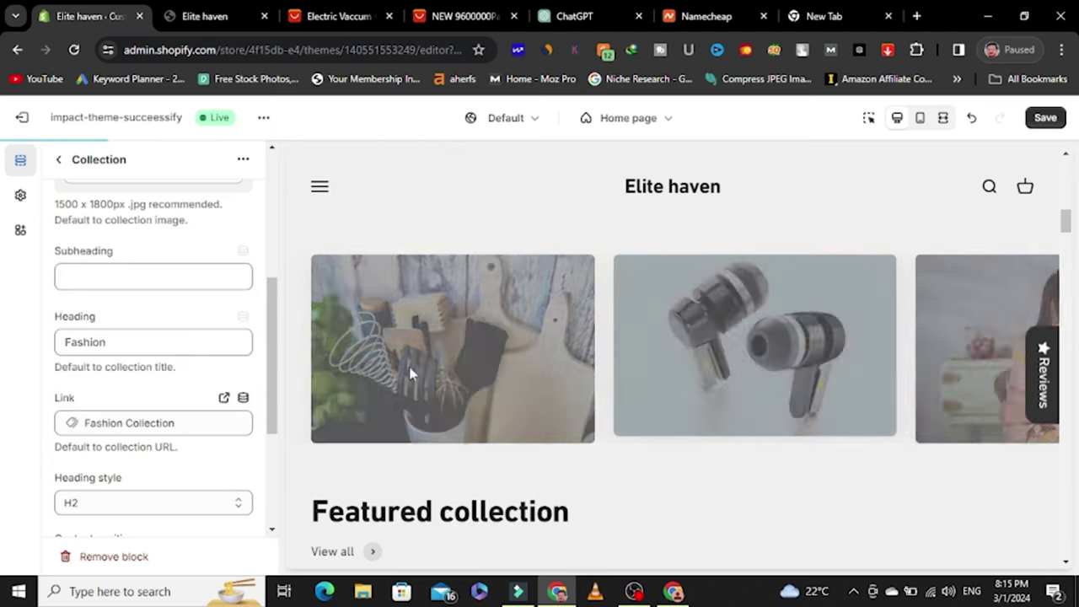
left_click(58, 160)
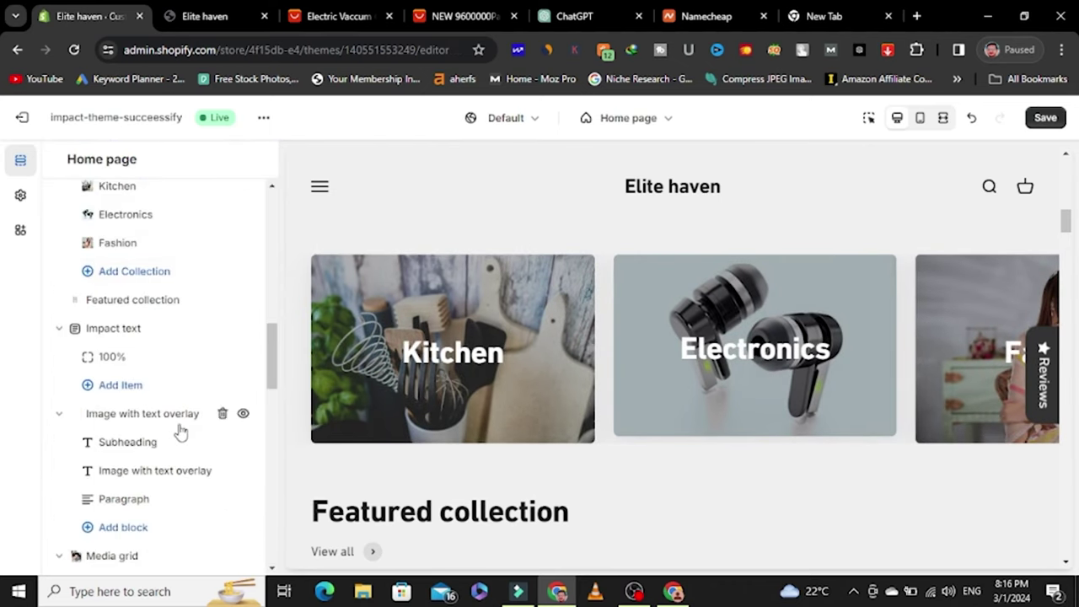
Step: Add the Wireless Handheld Car Vacuum Cleaner to the products of the Featured collection section
scroll(160, 403, "down", 1)
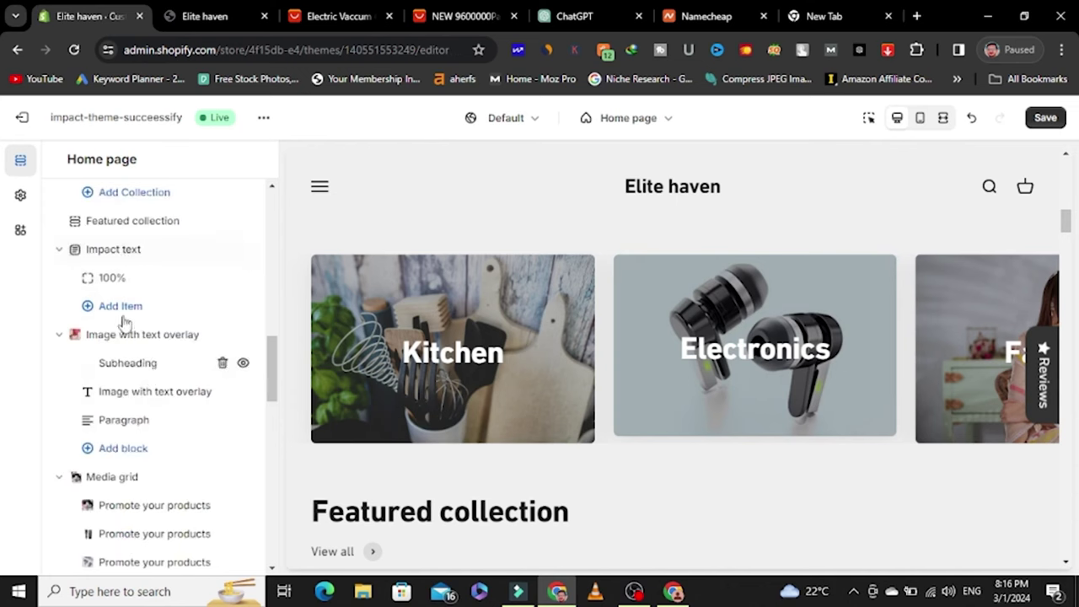
scroll(603, 458, "down", 3)
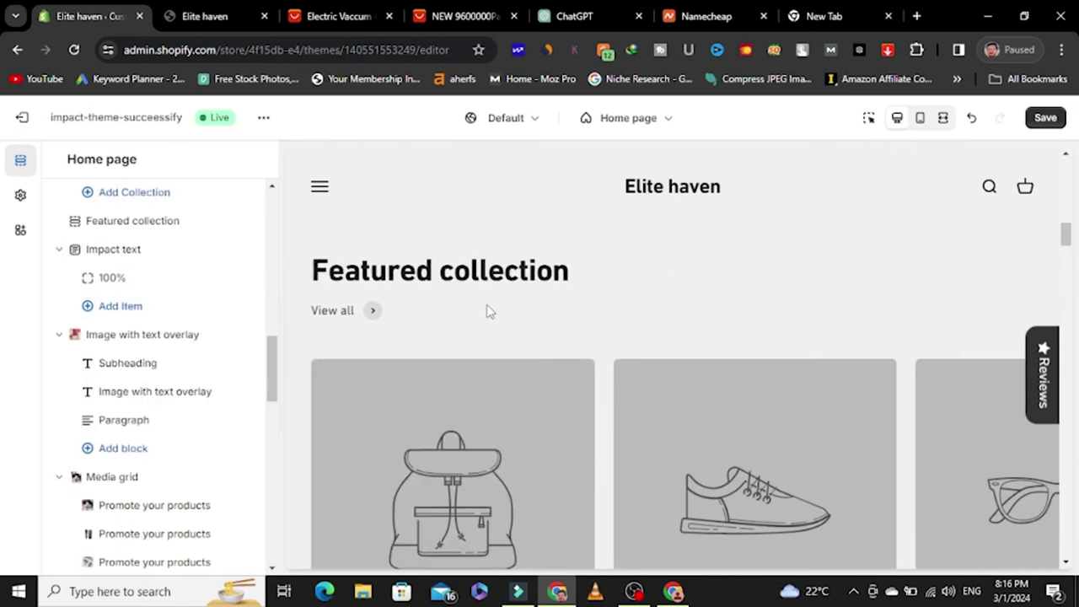
left_click(126, 221)
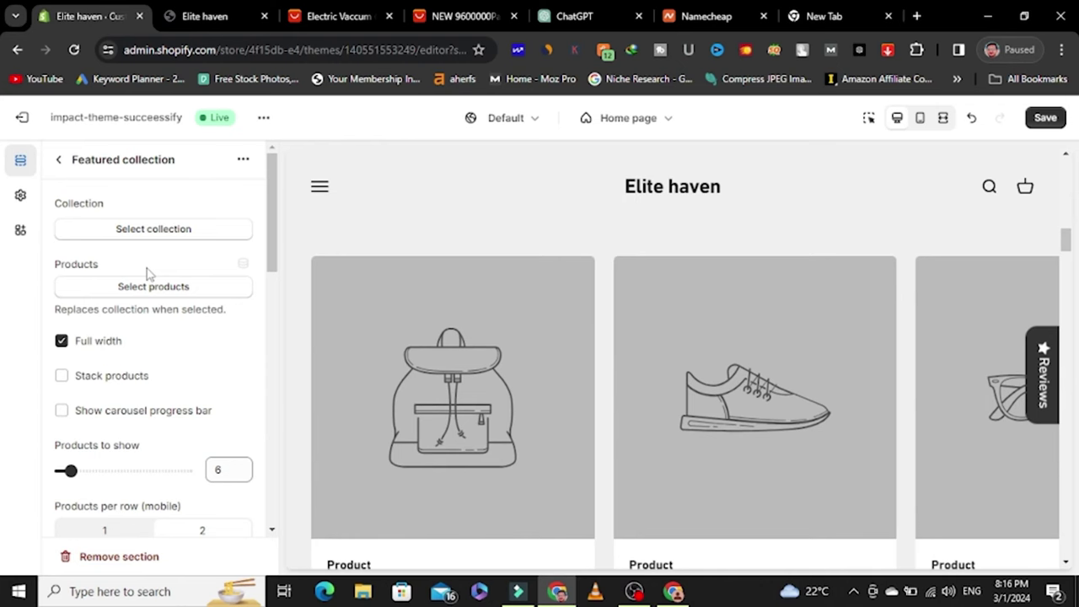
left_click(141, 290)
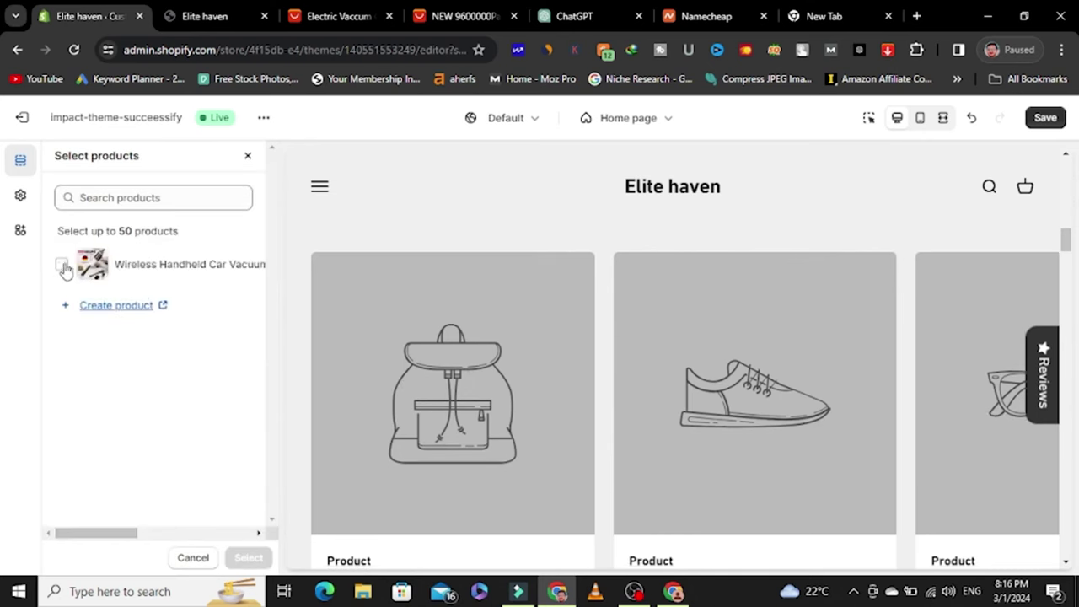
left_click(60, 264)
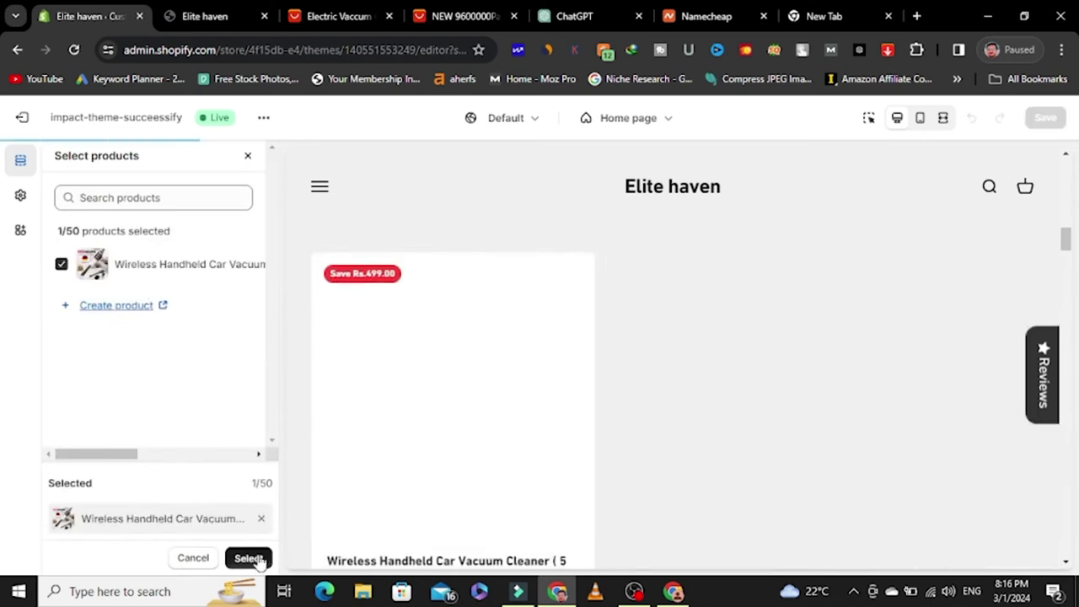
left_click(254, 559)
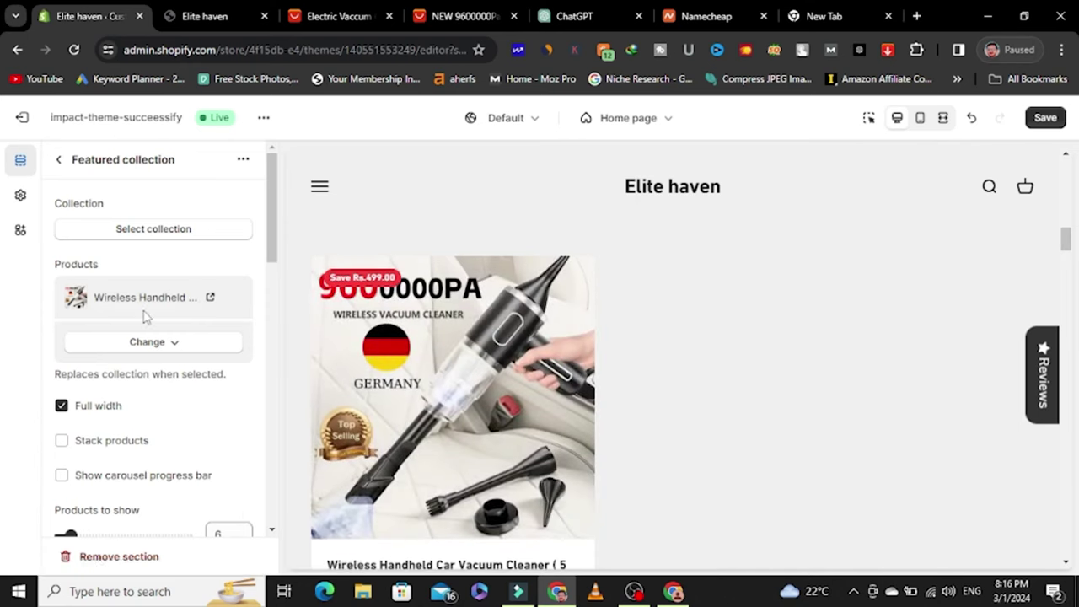
scroll(143, 316, "down", 4)
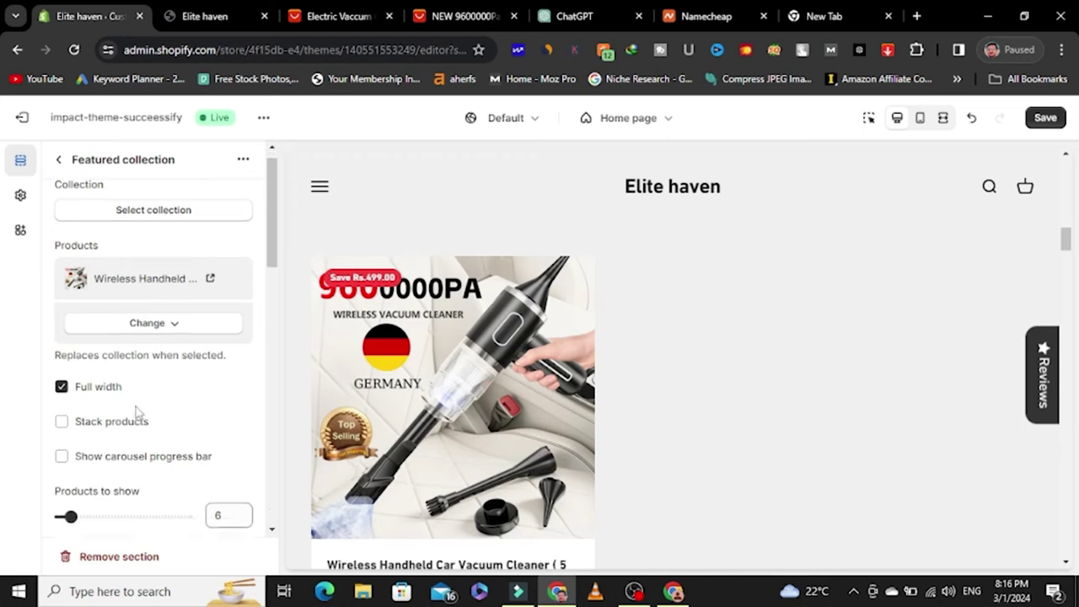
scroll(139, 384, "down", 1)
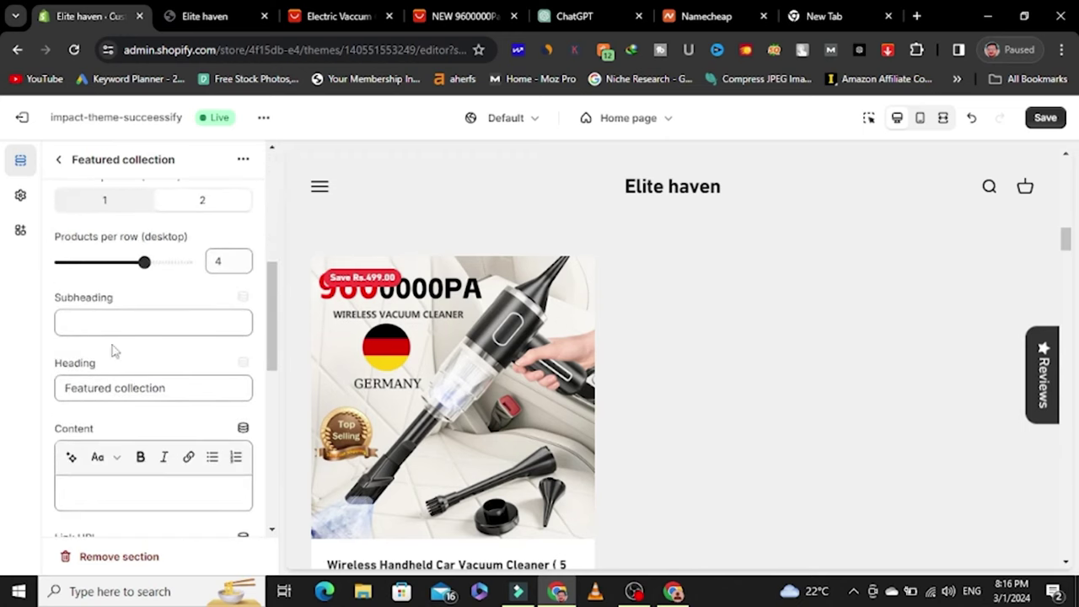
left_click(58, 160)
Step: Review the home page sections below the featured collection, from the impact text down to the featured product, in the list and preview
scroll(160, 463, "down", 1)
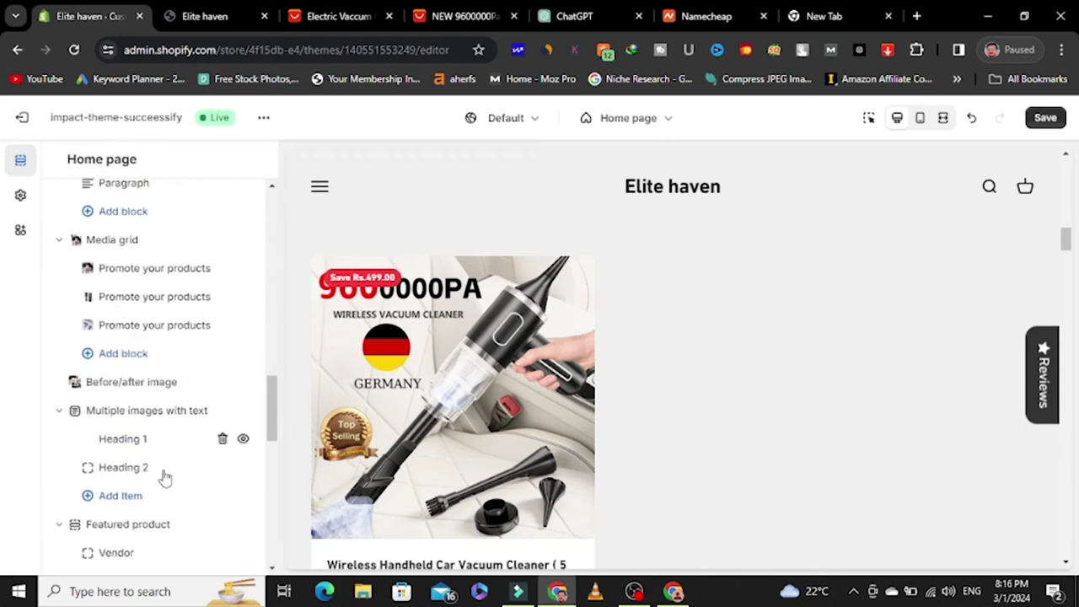
scroll(696, 434, "down", 3)
scroll(696, 434, "down", 2)
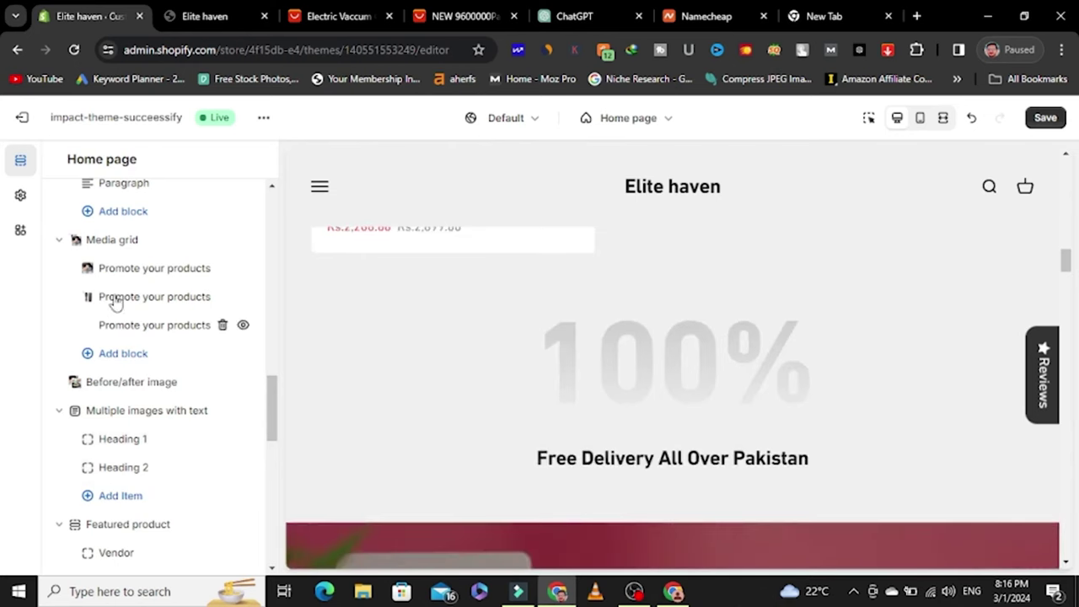
scroll(117, 295, "up", 2)
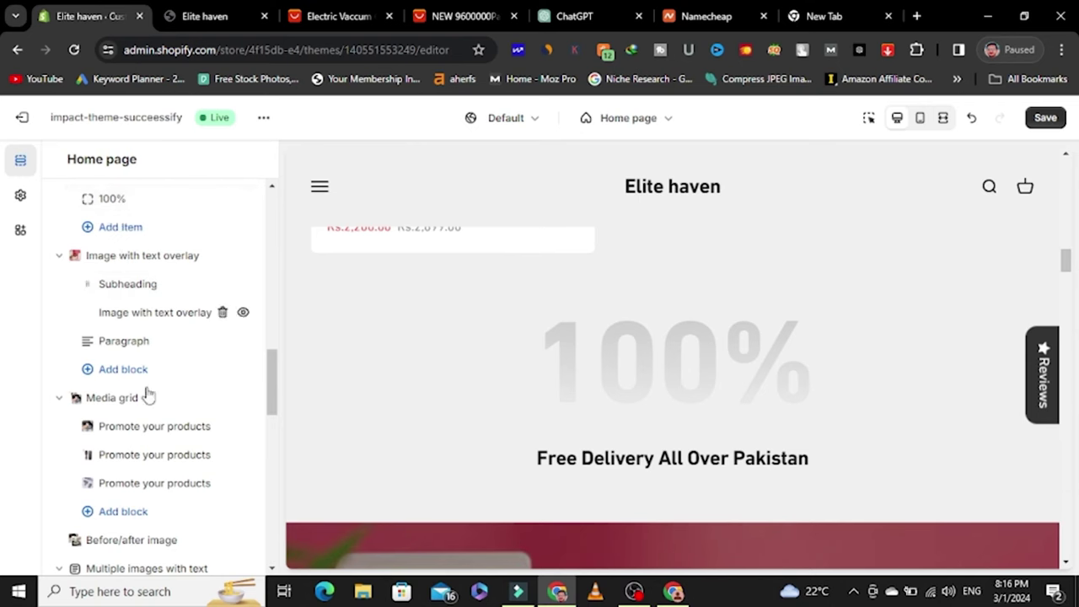
scroll(144, 393, "down", 2)
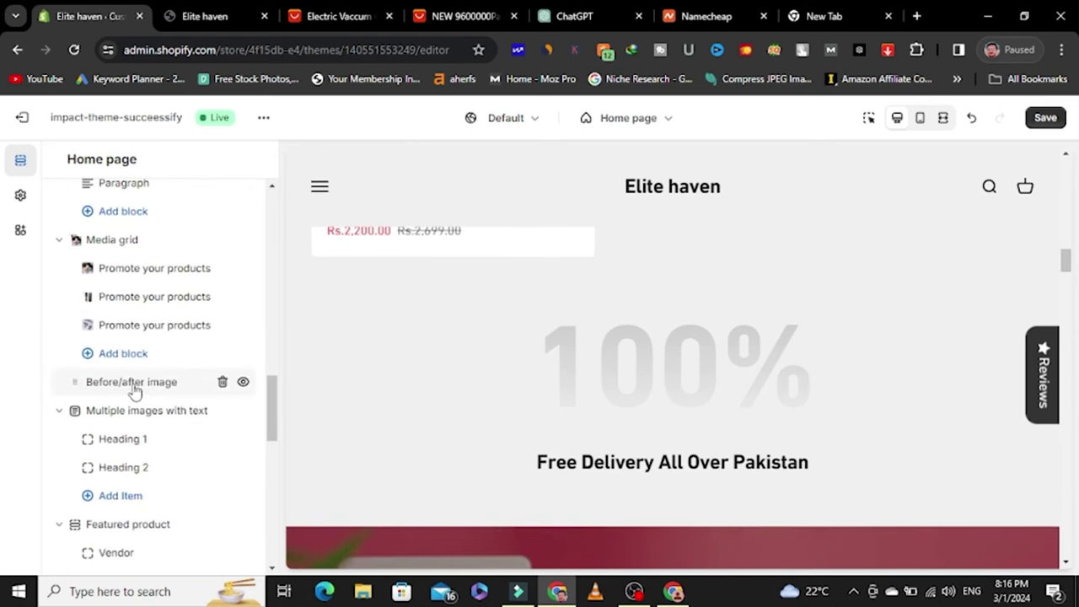
scroll(135, 392, "down", 2)
scroll(602, 429, "down", 6)
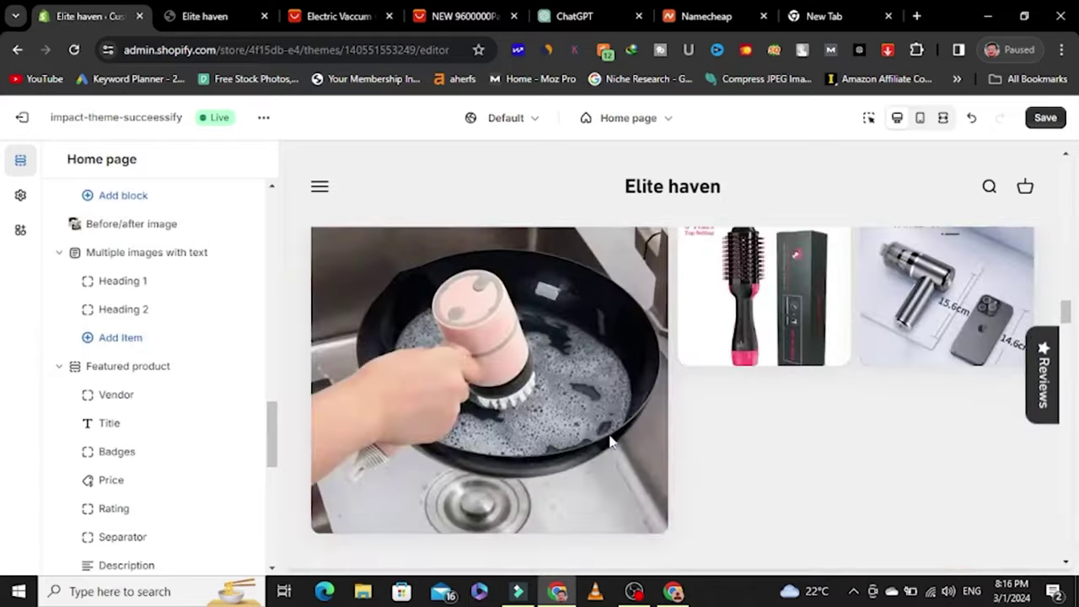
scroll(609, 434, "down", 10)
scroll(614, 417, "up", 2)
scroll(161, 410, "down", 1)
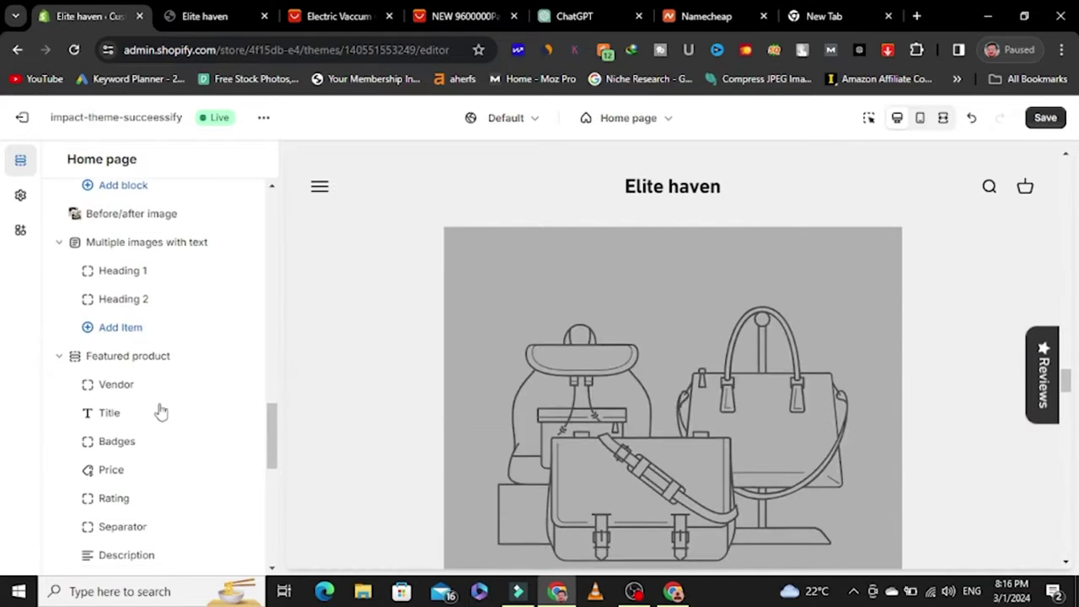
scroll(161, 411, "down", 4)
scroll(160, 410, "up", 4)
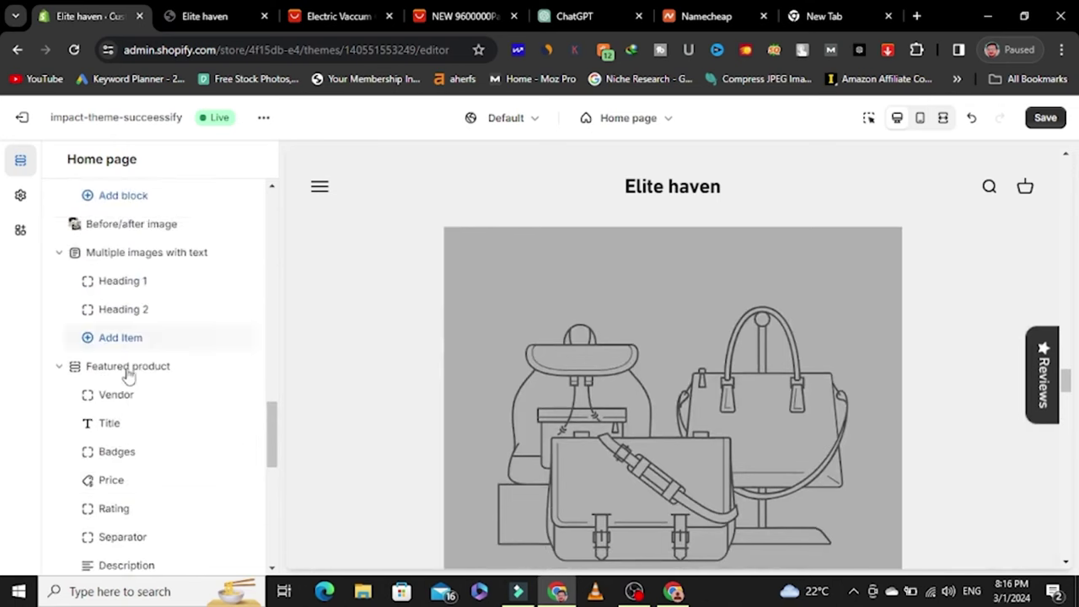
Step: Set the product of the Featured product section to the Wireless Handheld Car Vacuum Cleaner
left_click(131, 366)
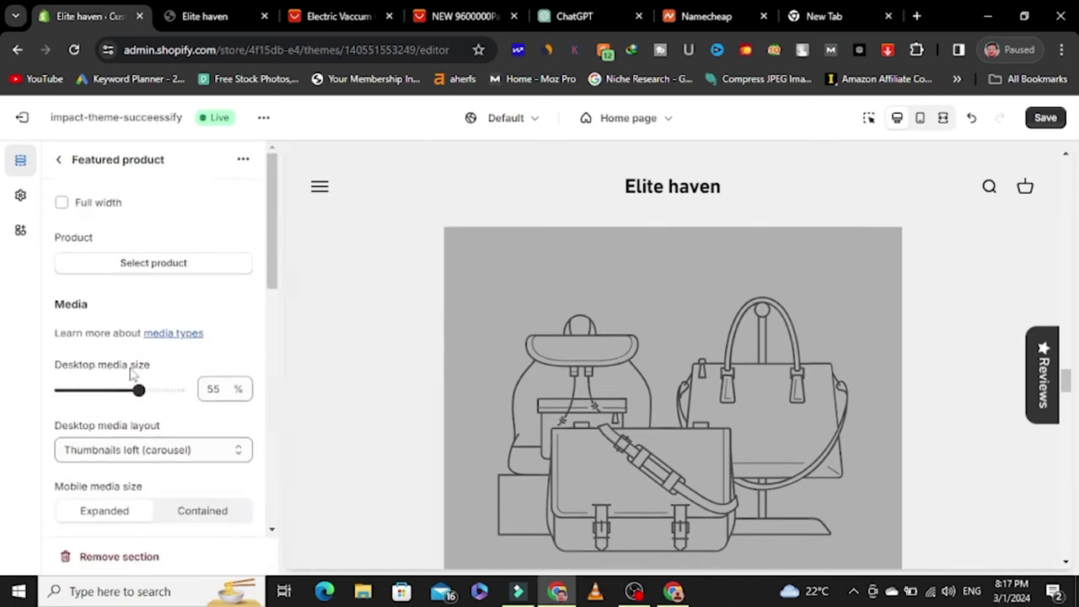
left_click(156, 263)
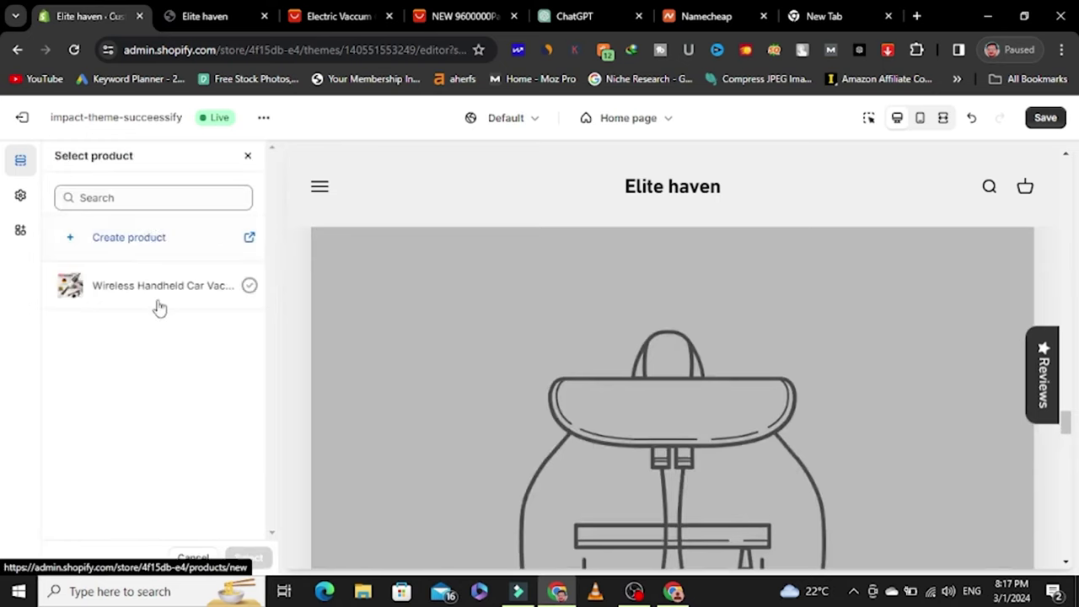
left_click(137, 245)
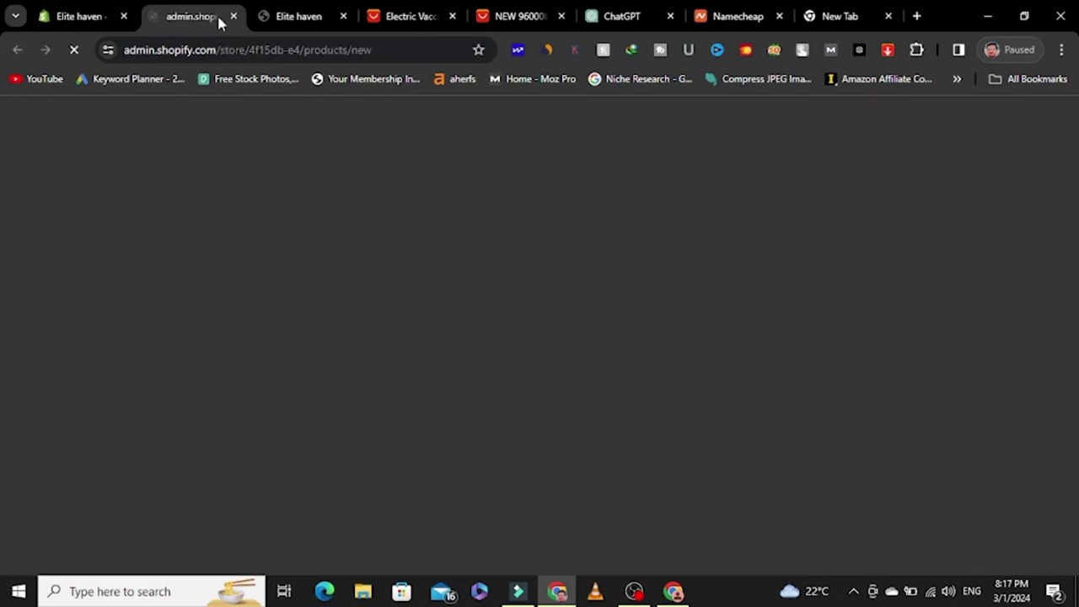
left_click(232, 17)
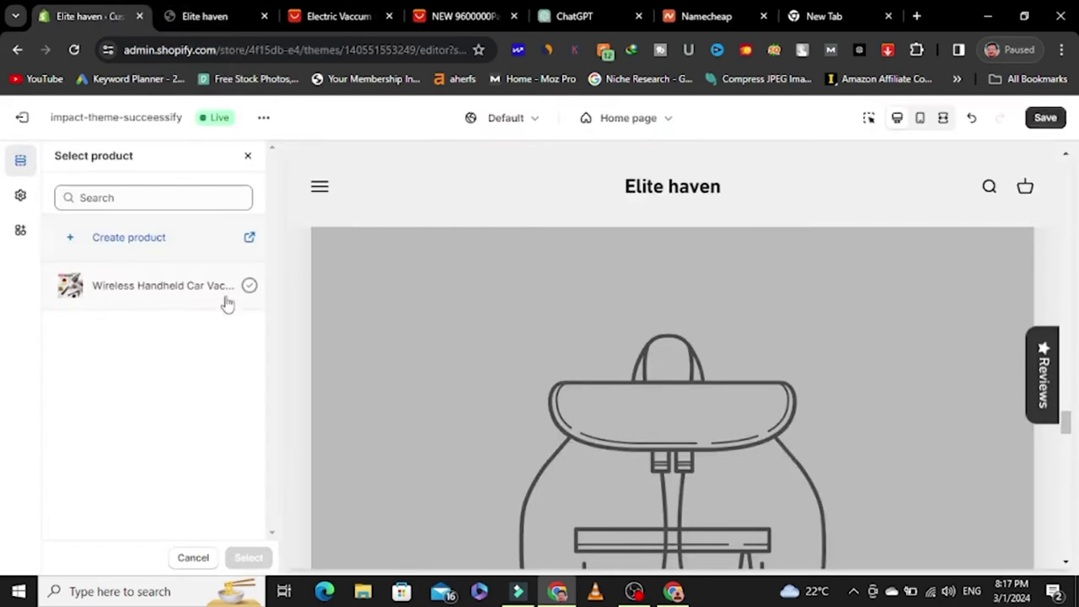
left_click(249, 285)
left_click(248, 558)
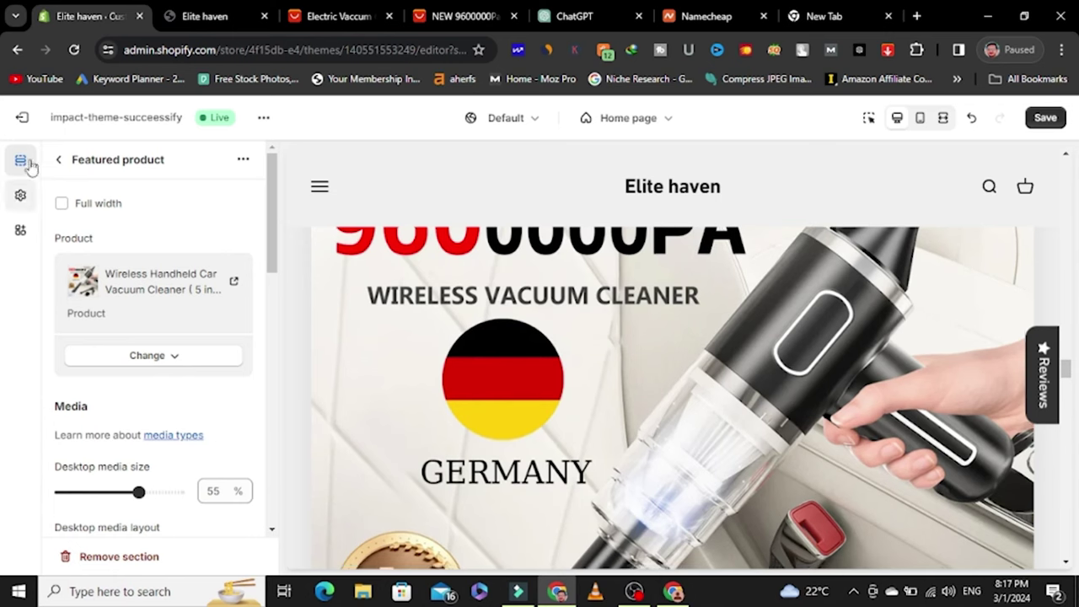
Step: Check the Featured product section in the preview and remove the Feature chart section from the home page
left_click(61, 161)
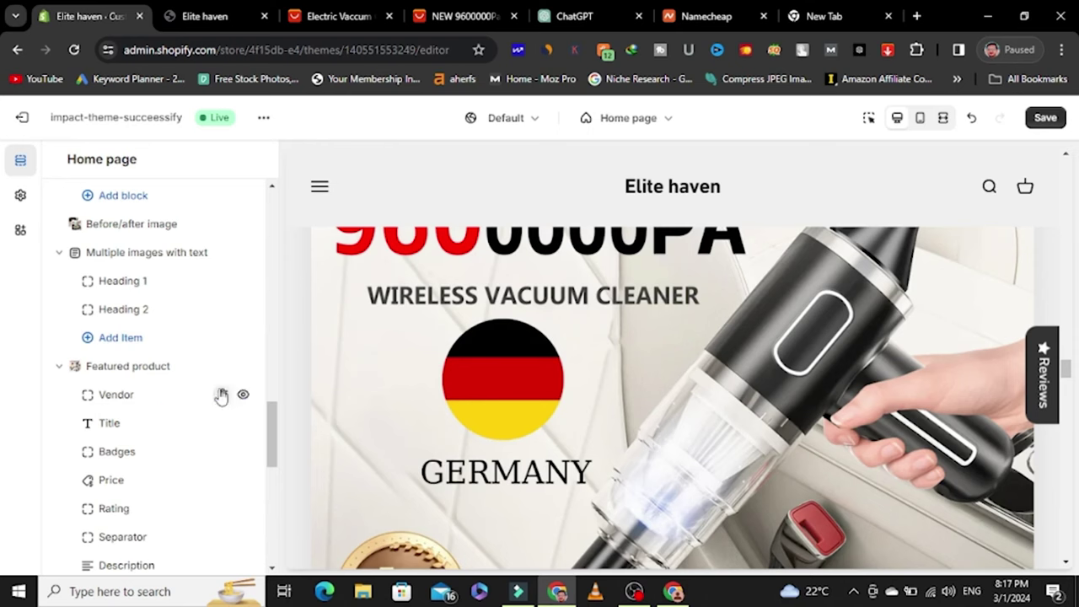
scroll(514, 407, "down", 5)
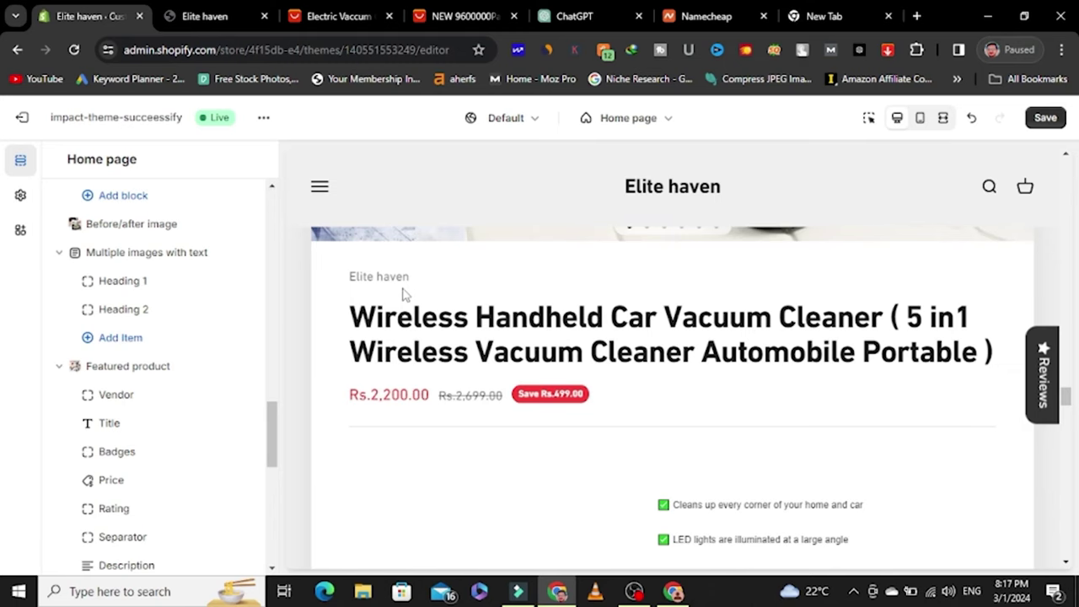
scroll(414, 303, "down", 10)
scroll(700, 358, "down", 10)
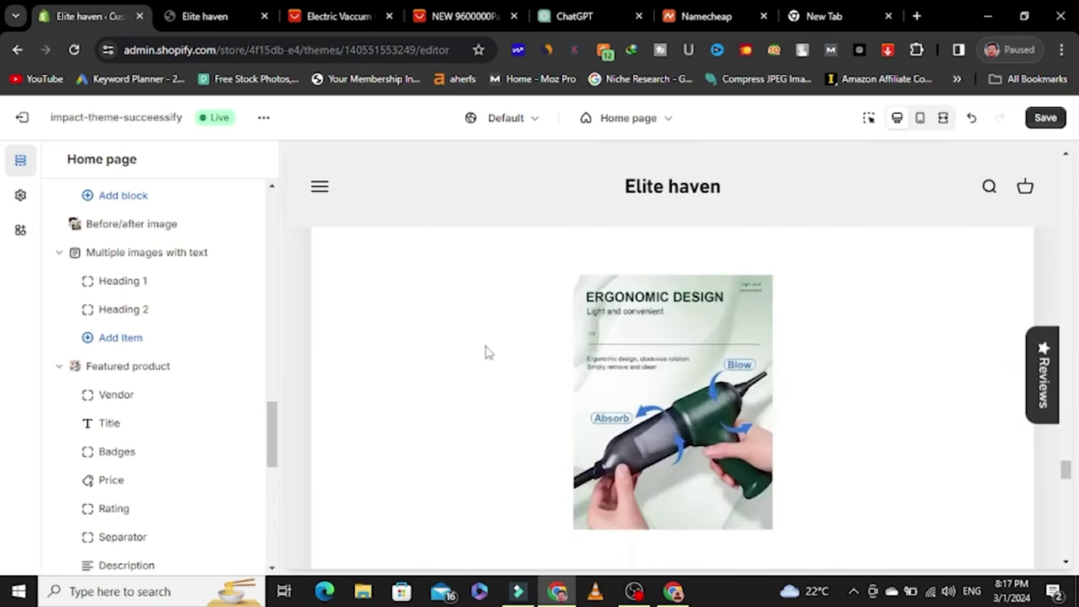
scroll(487, 351, "down", 3)
scroll(228, 443, "down", 5)
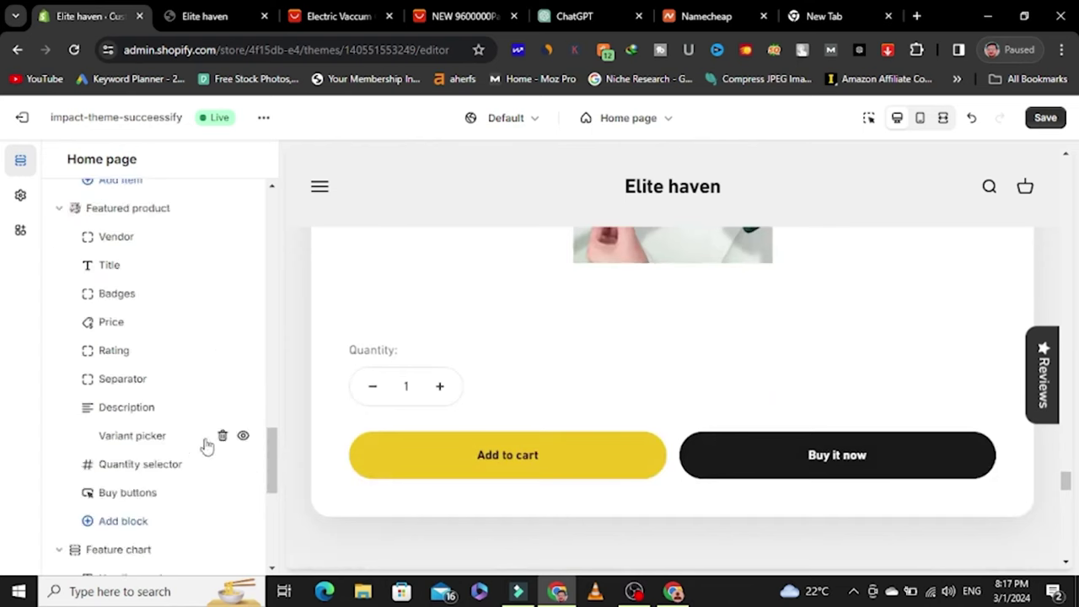
scroll(186, 452, "down", 1)
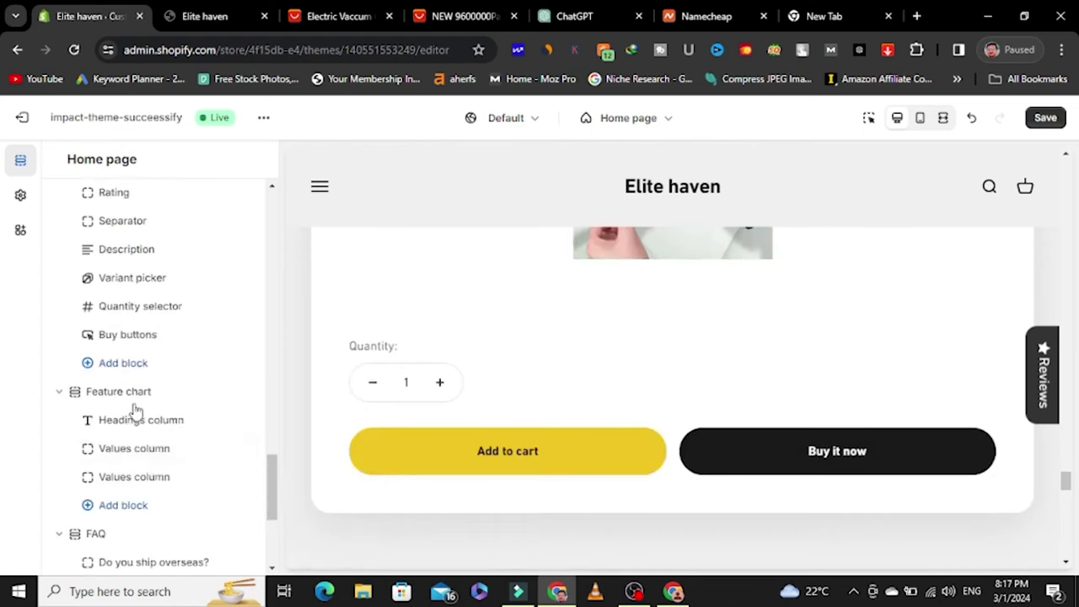
left_click(223, 394)
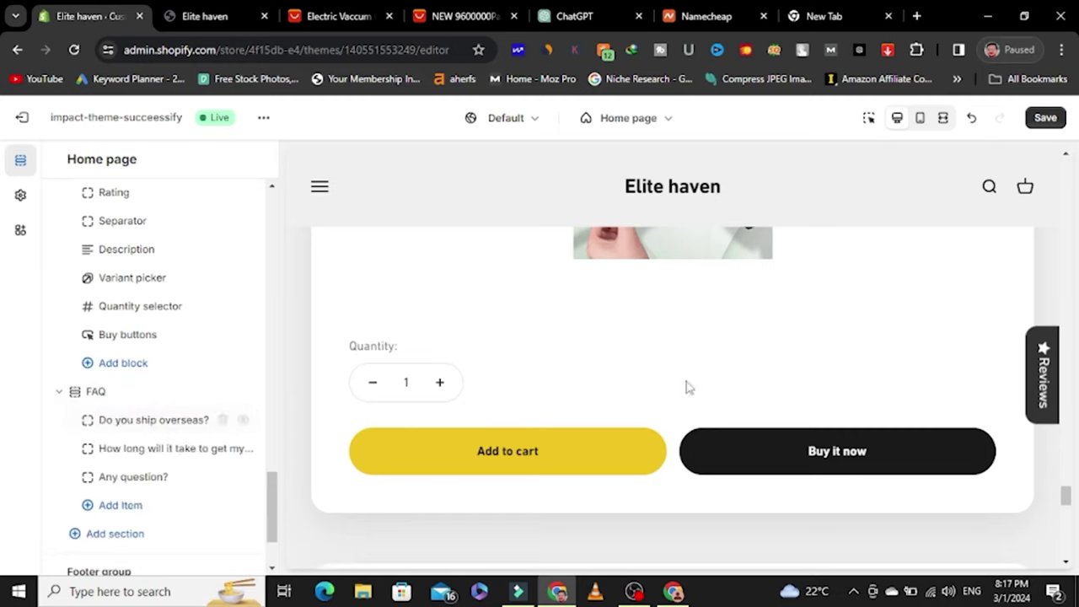
Step: Review the FAQ section in the preview and the remaining FAQ and footer entries in the section list
scroll(699, 386, "down", 5)
scroll(506, 321, "up", 3)
scroll(502, 388, "down", 2)
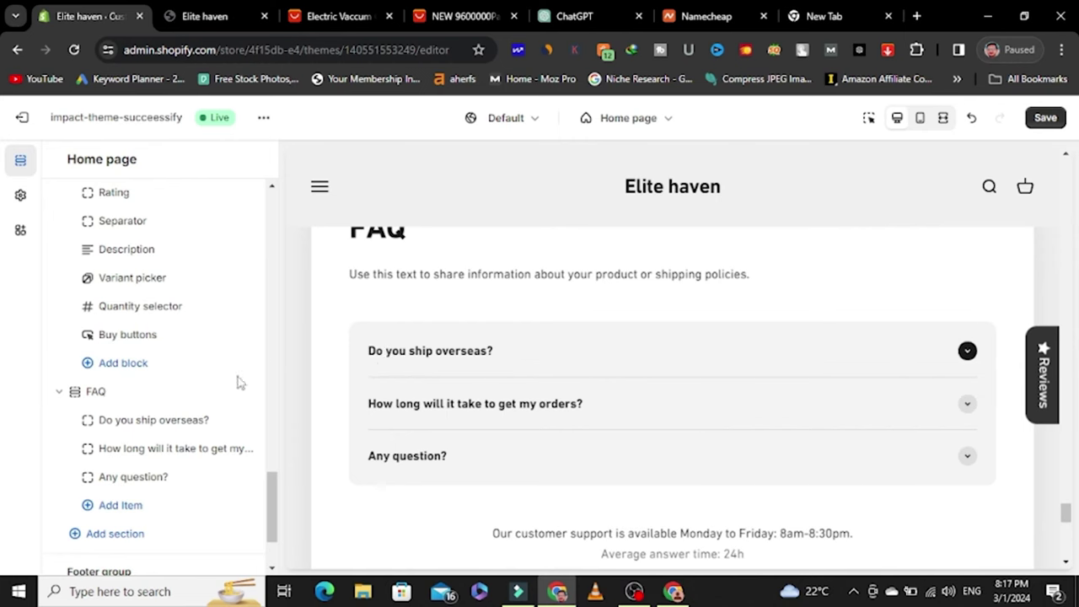
scroll(168, 405, "down", 3)
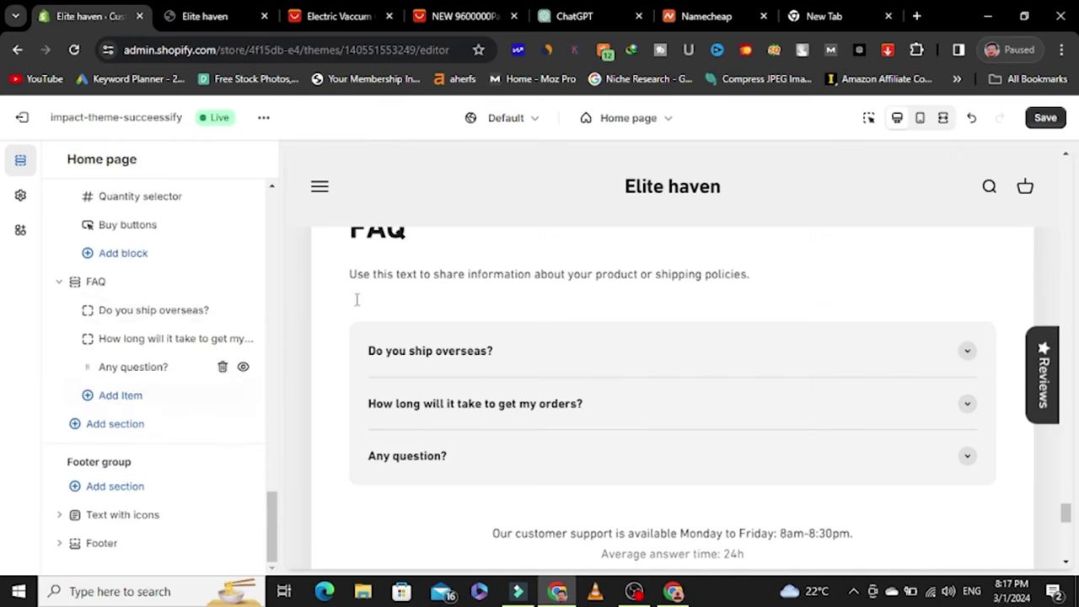
Step: Inspect the bottom of the home page and the Footer section's settings in the theme editor
scroll(494, 334, "down", 6)
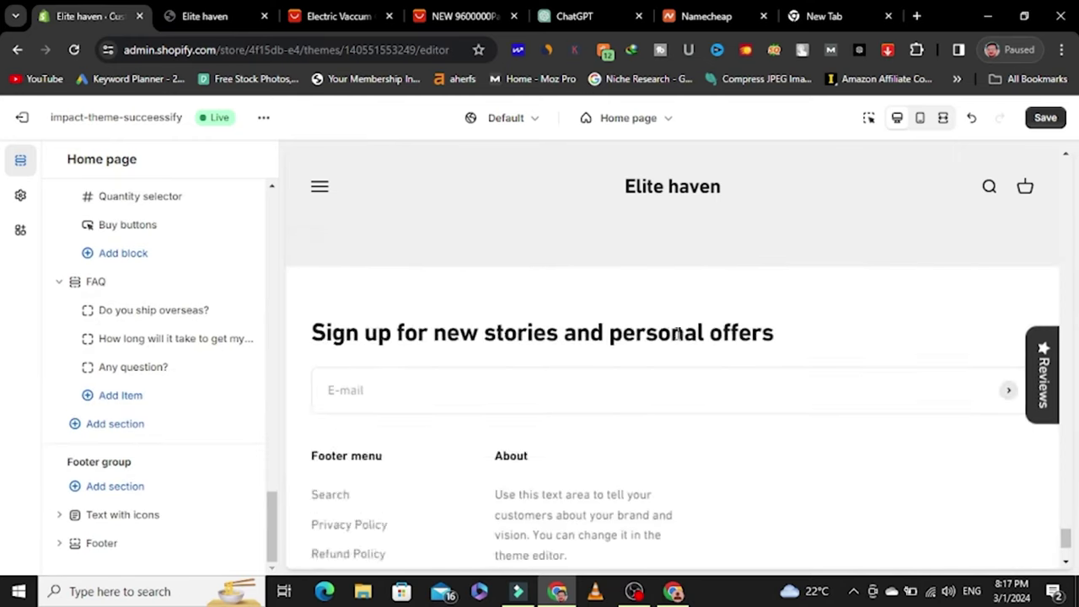
scroll(675, 335, "down", 2)
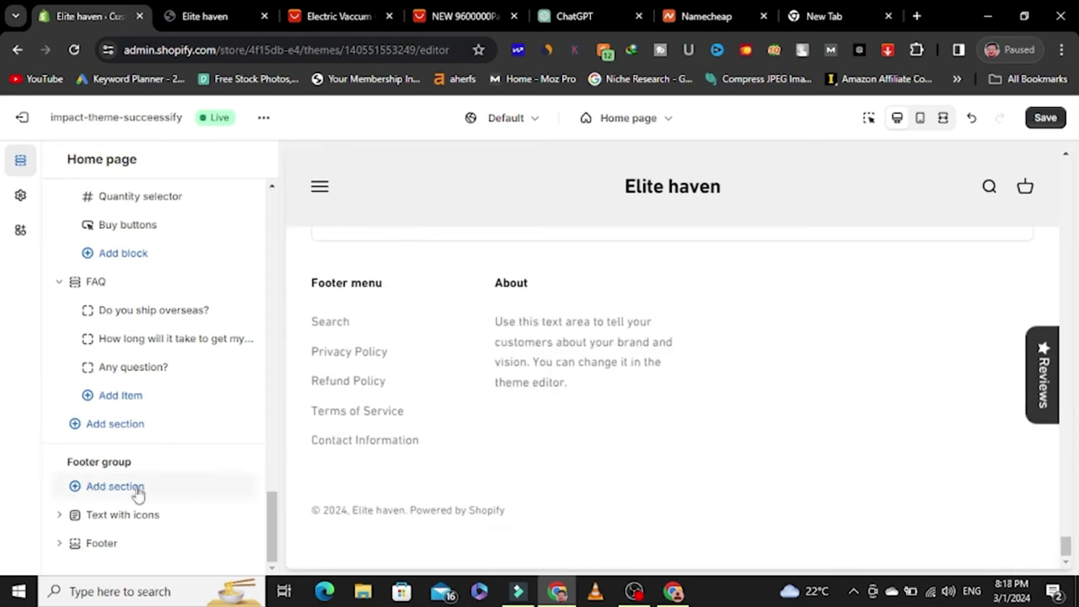
left_click(121, 547)
scroll(129, 528, "down", 1)
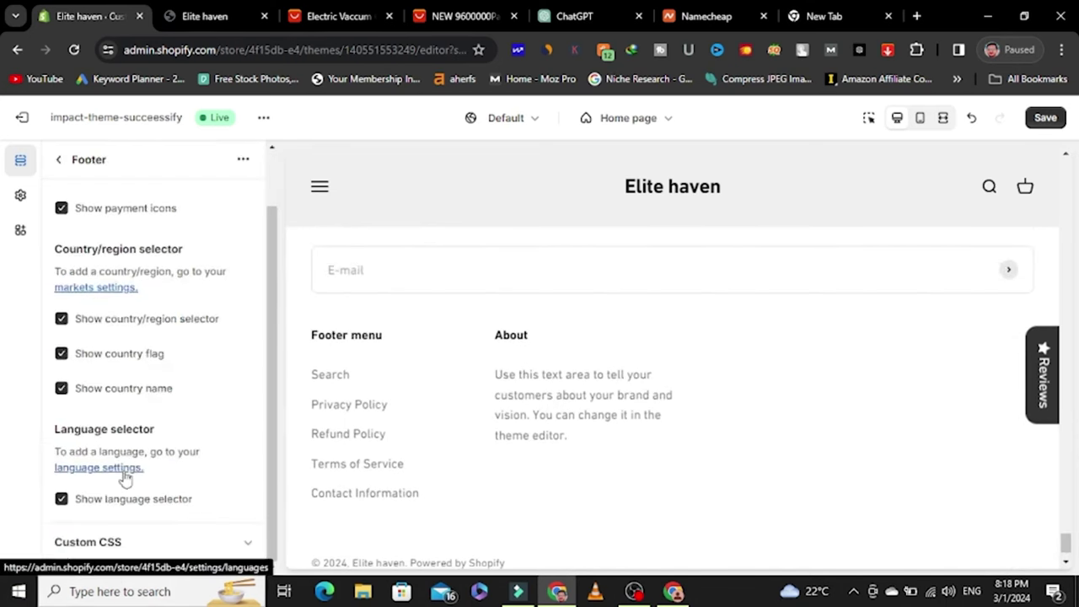
scroll(127, 414, "up", 1)
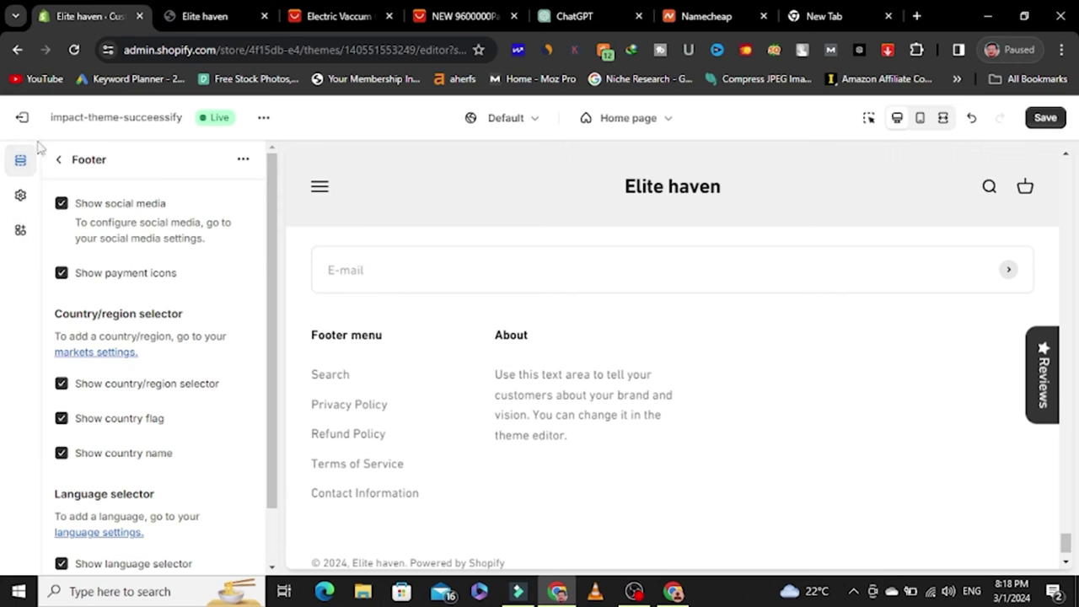
left_click(58, 160)
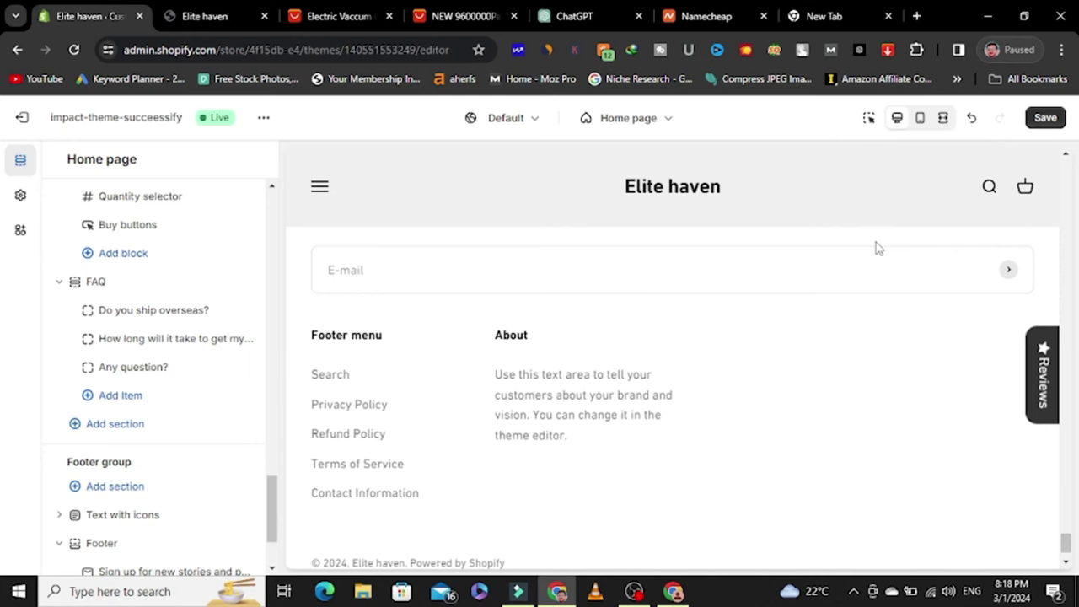
Step: Save the theme changes and reload the Elite haven storefront preview
left_click(1047, 121)
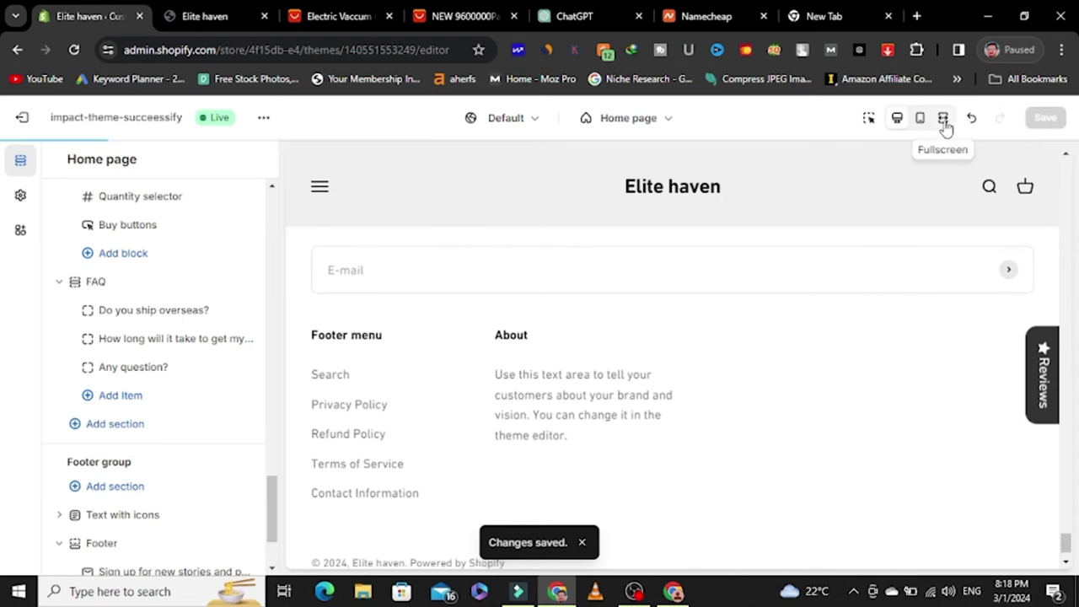
left_click(190, 21)
left_click(76, 50)
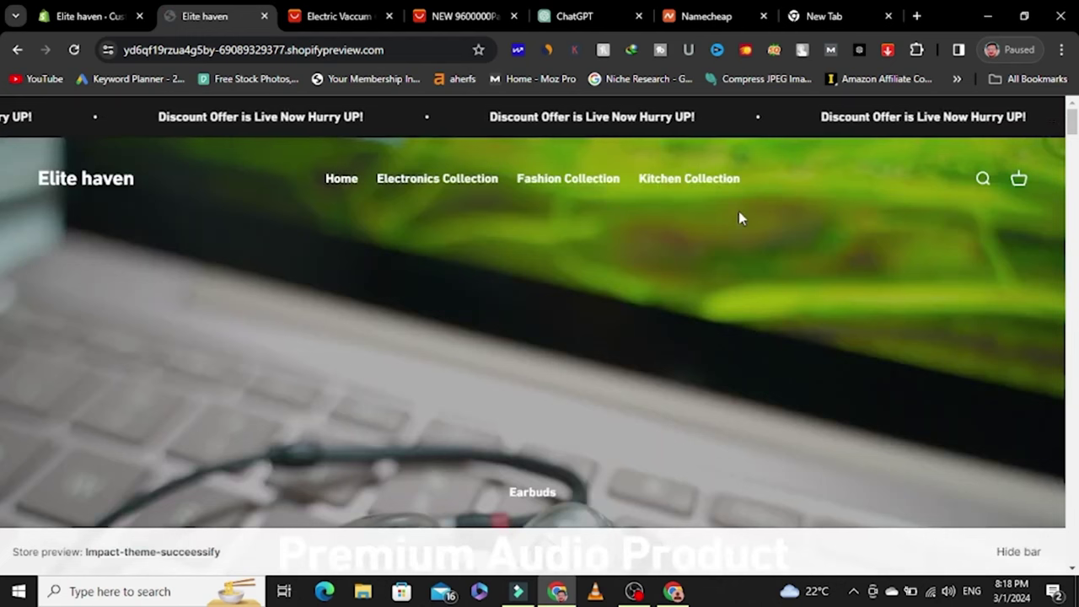
Step: Review the storefront preview's slideshow, product images, Collection list and Featured collection down to the free delivery section
left_click(646, 239)
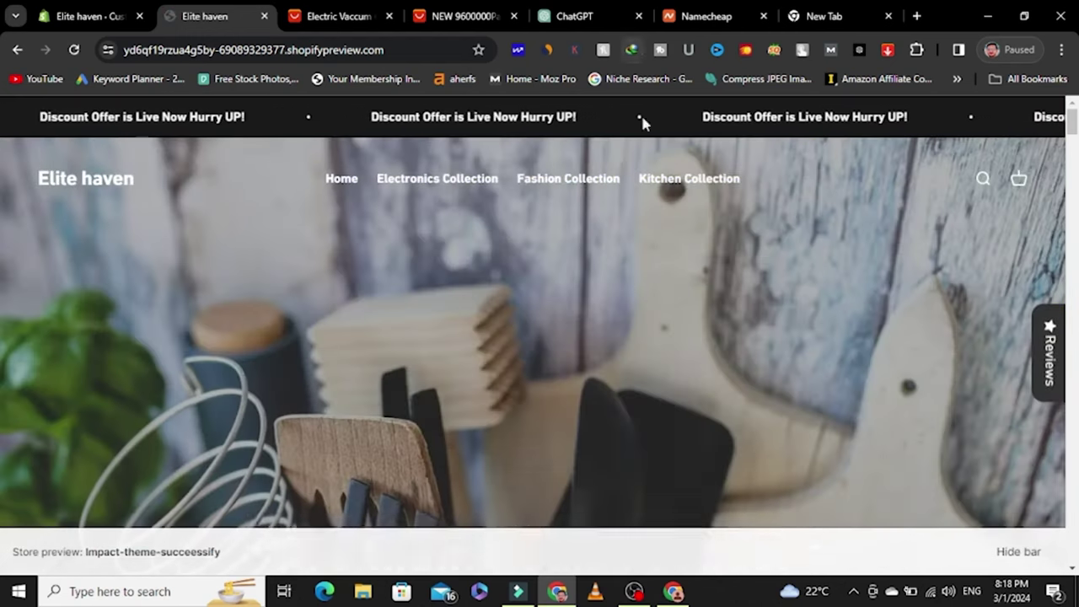
scroll(646, 211, "down", 3)
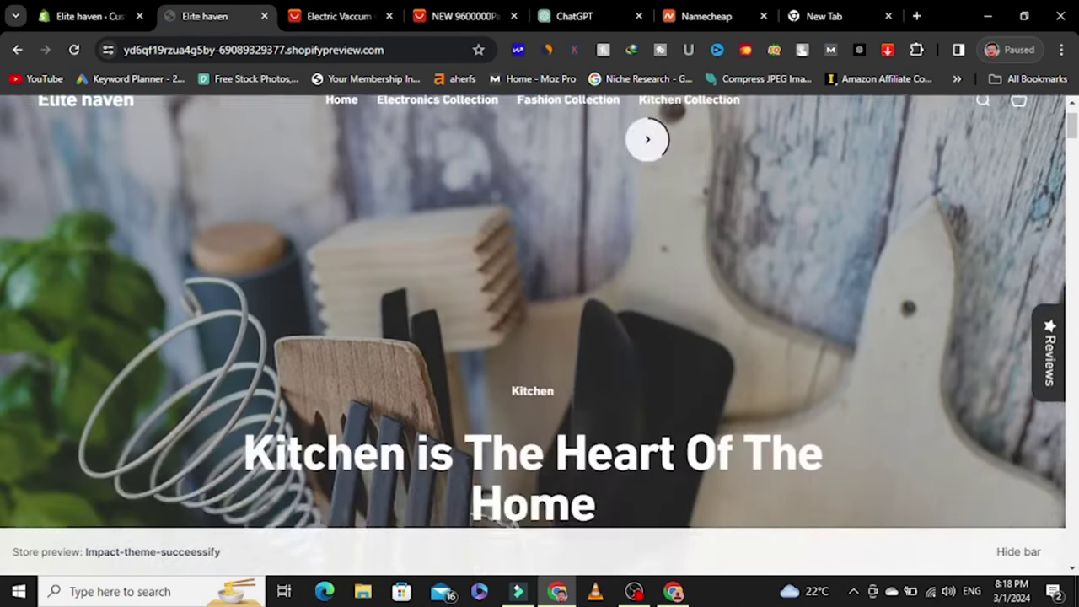
scroll(622, 330, "down", 8)
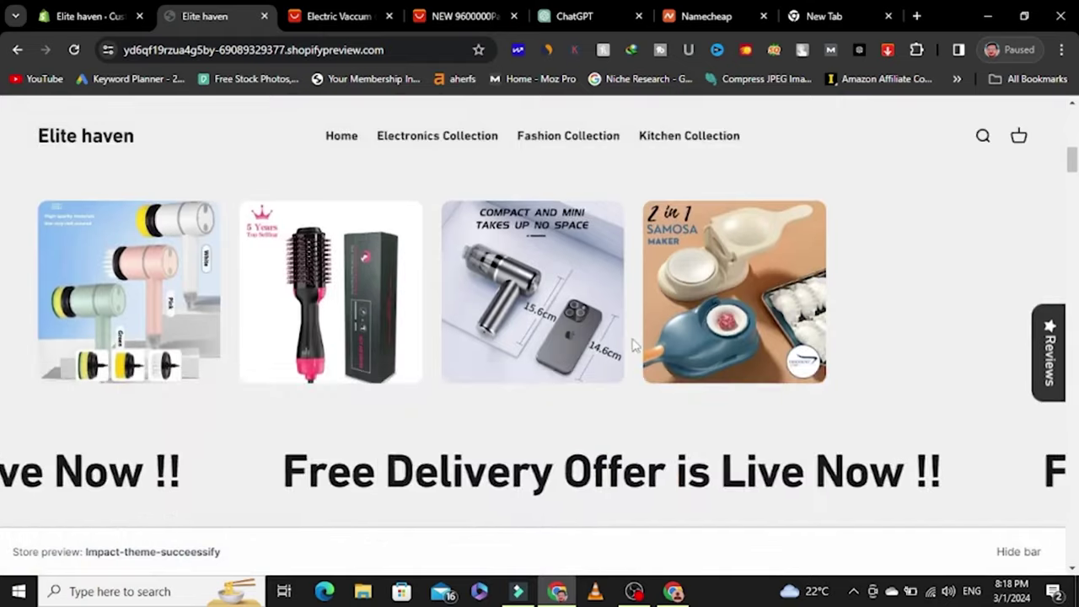
scroll(648, 329, "down", 5)
scroll(644, 316, "up", 2)
scroll(646, 337, "down", 1)
scroll(624, 341, "down", 3)
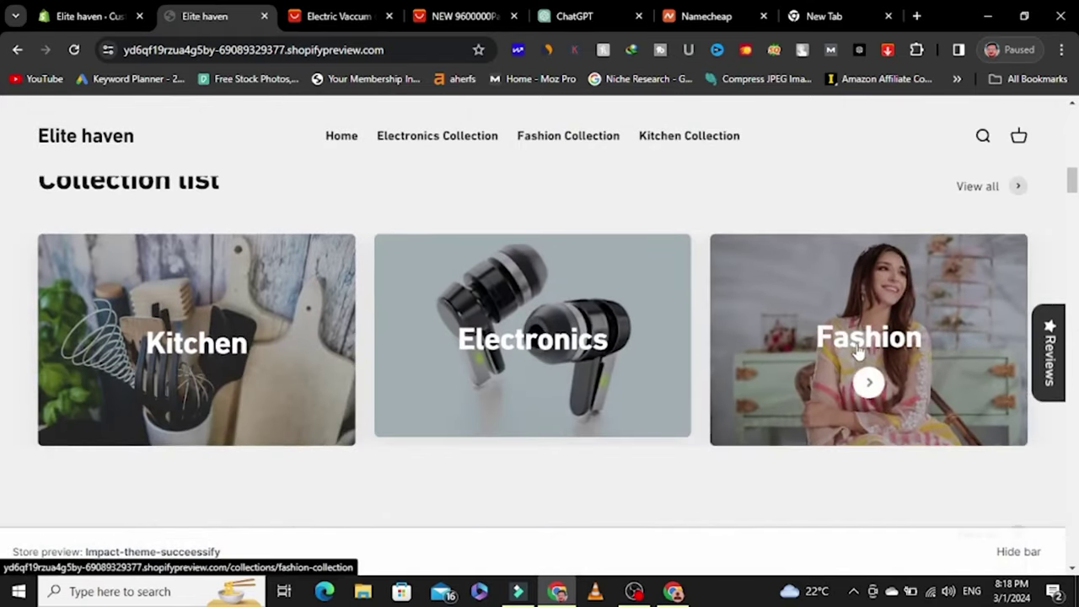
scroll(395, 466, "down", 3)
scroll(258, 355, "down", 2)
scroll(261, 354, "up", 2)
scroll(441, 405, "down", 2)
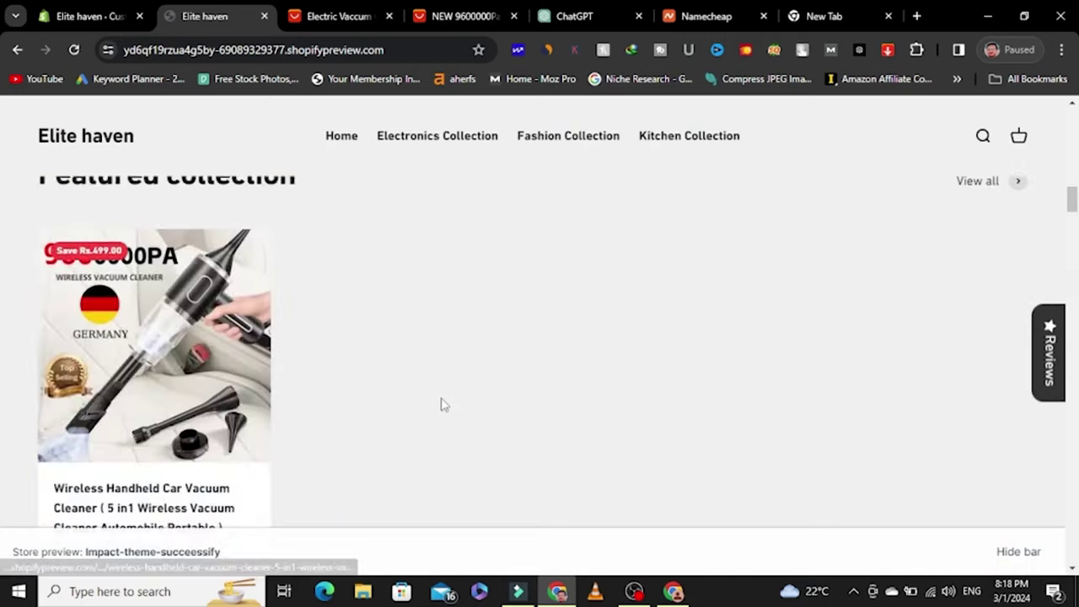
scroll(167, 404, "up", 2)
scroll(315, 451, "down", 2)
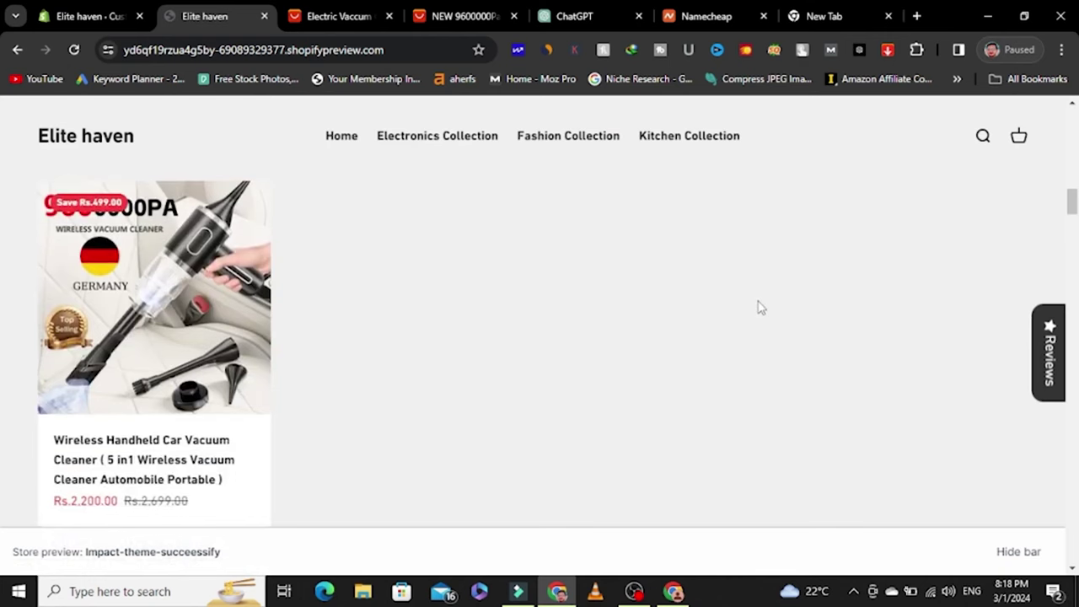
scroll(761, 325, "down", 4)
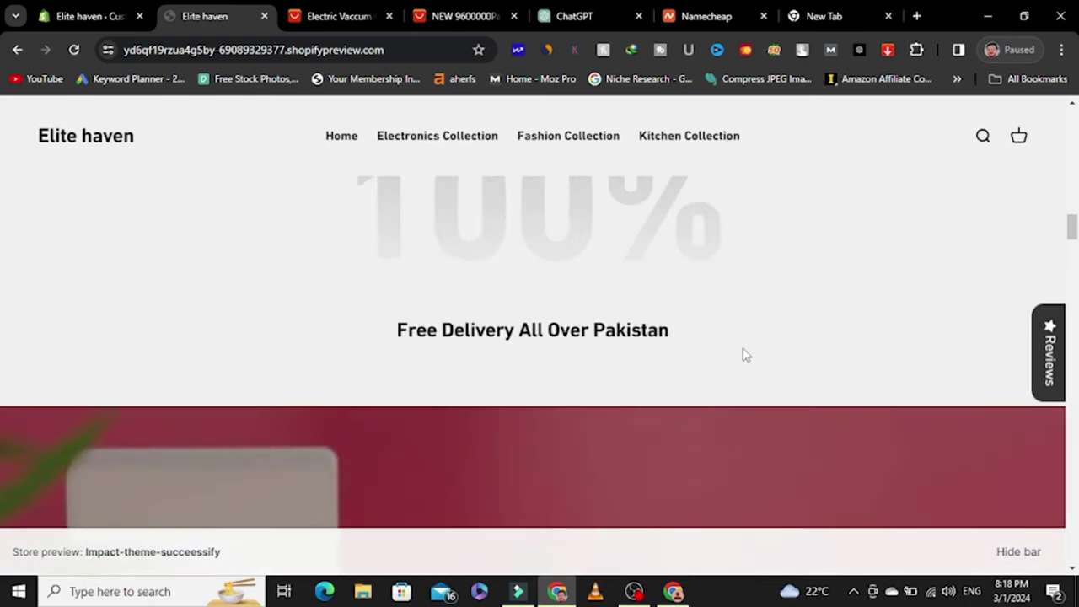
Step: Check the storefront's text overlay image, product promotion blocks and before/after image slider
scroll(742, 355, "down", 6)
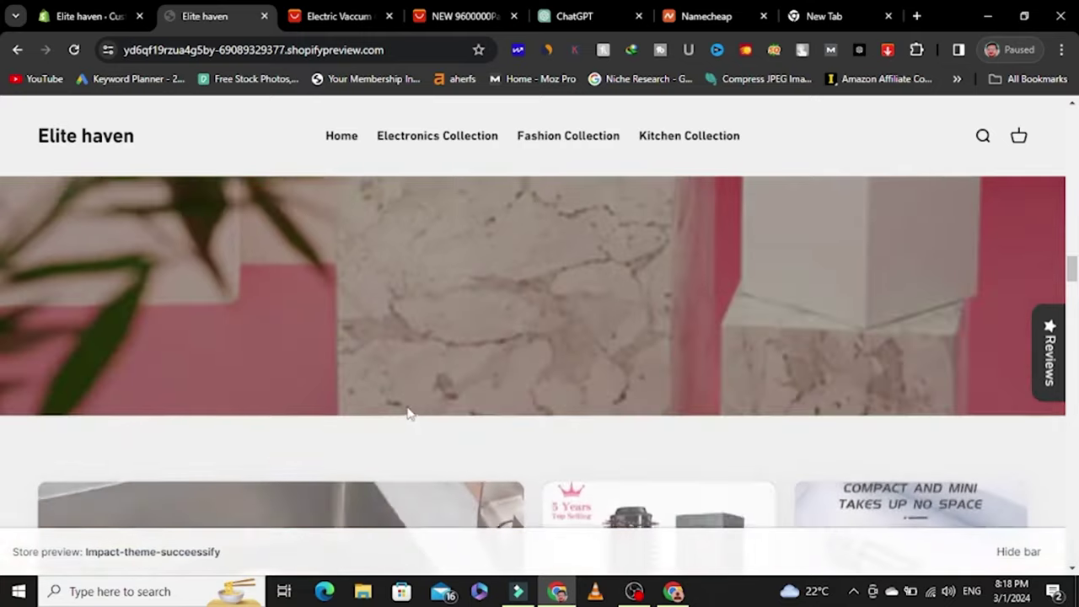
scroll(404, 399, "up", 4)
scroll(541, 267, "down", 3)
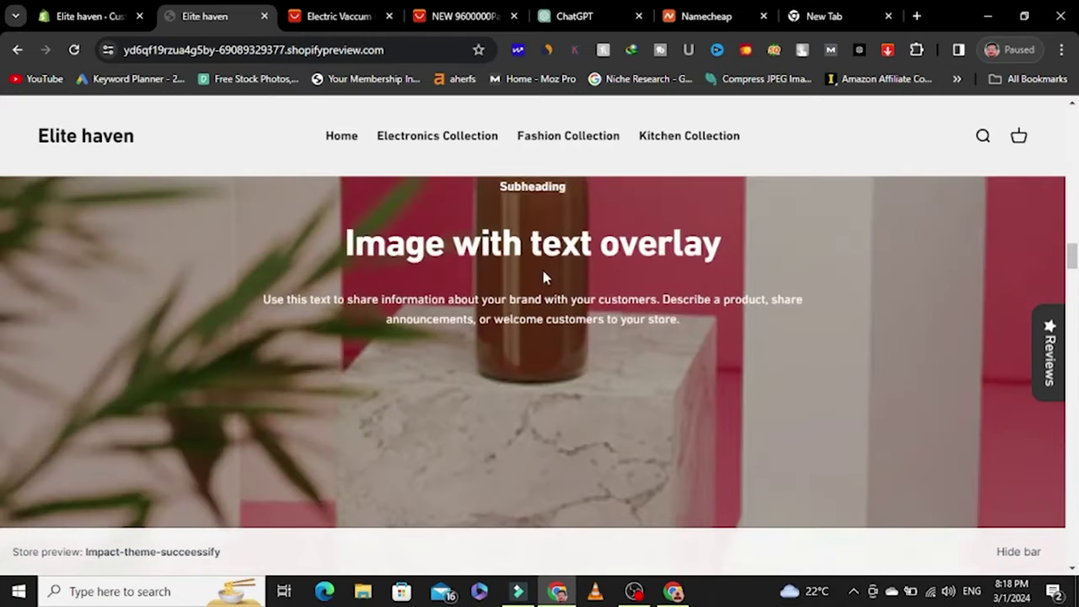
scroll(763, 270, "down", 6)
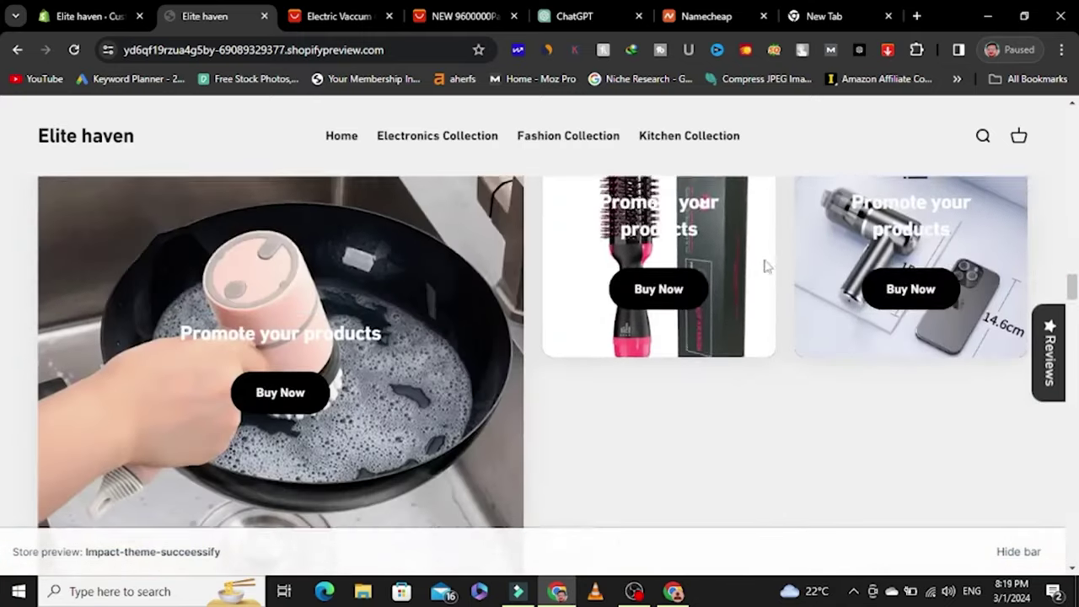
scroll(226, 352, "up", 2)
scroll(461, 355, "down", 2)
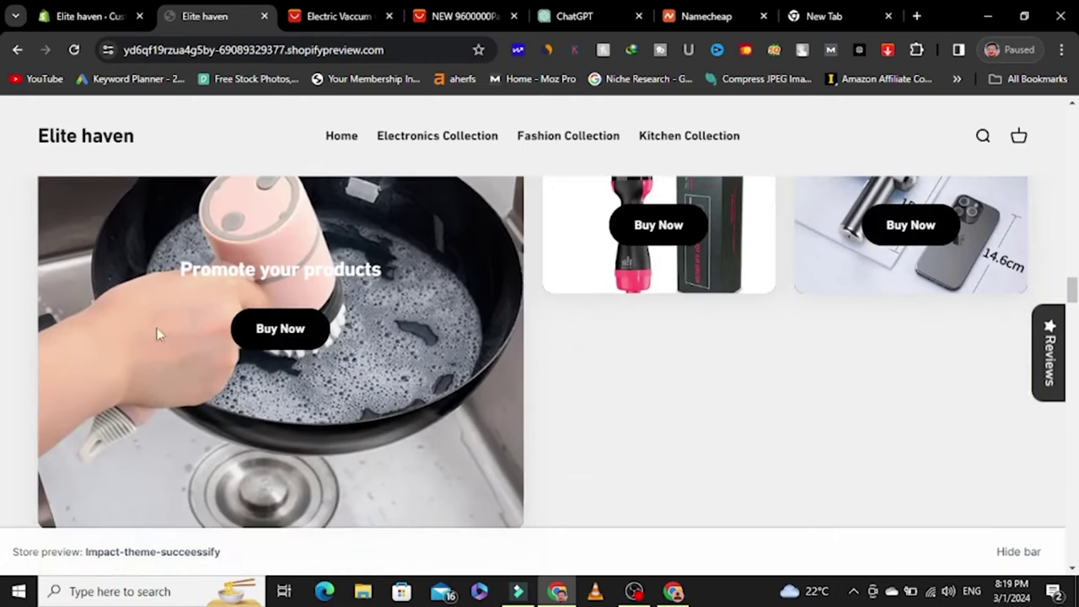
scroll(338, 333, "down", 5)
scroll(409, 325, "down", 6)
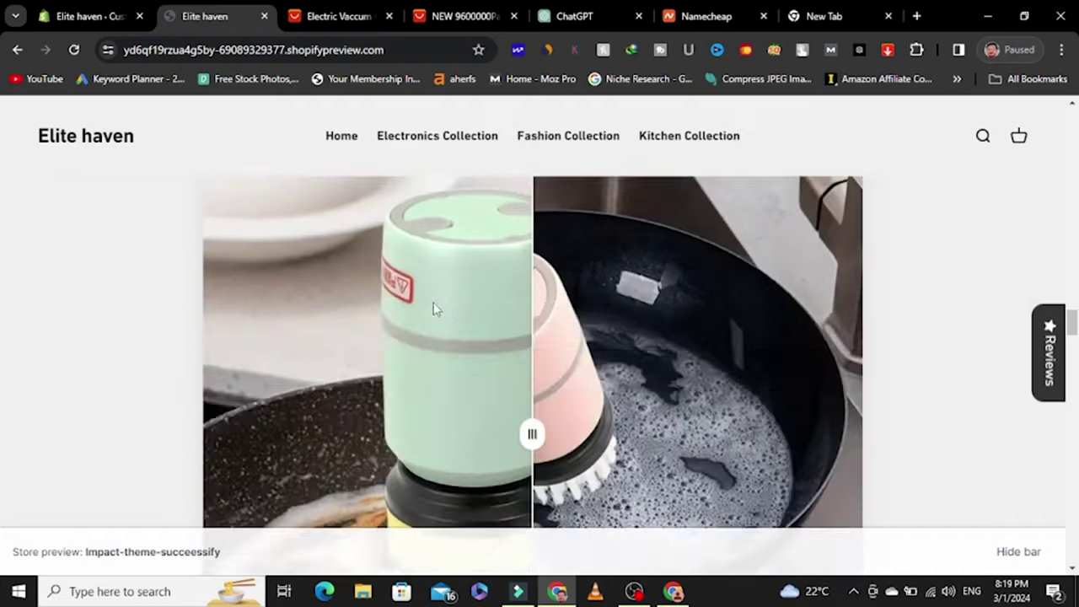
scroll(477, 315, "up", 5)
scroll(489, 329, "up", 3)
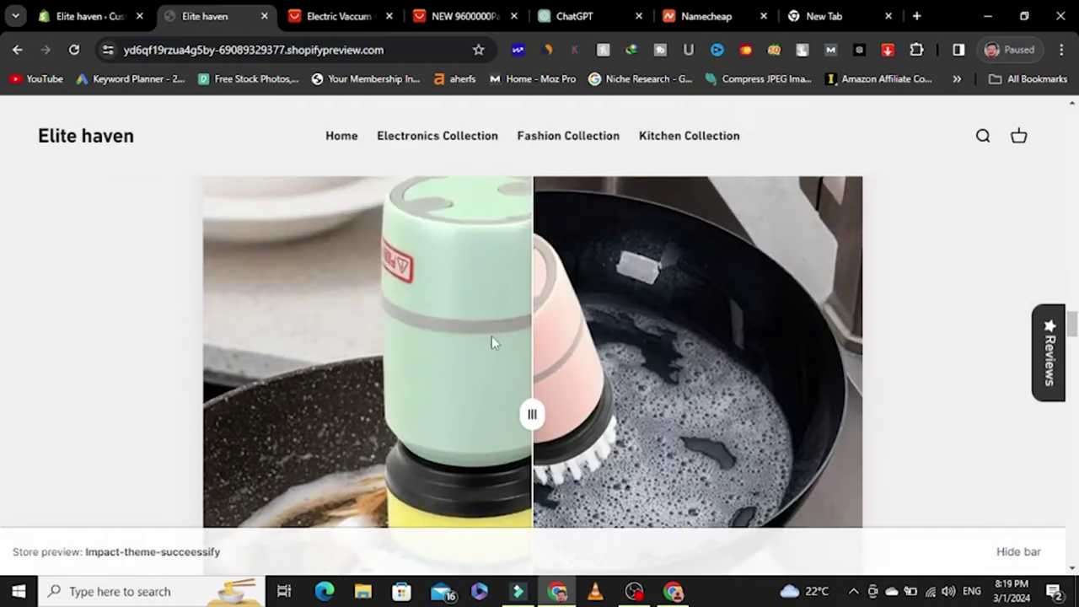
scroll(506, 371, "down", 1)
mouse_move(529, 413)
left_mouse_down()
mouse_move(380, 414)
mouse_move(694, 414)
mouse_move(546, 419)
left_mouse_up()
Step: Examine the image-with-text section, vacuum cleaner product section, service icons and footer, and return to the start of the page
scroll(545, 413, "down", 8)
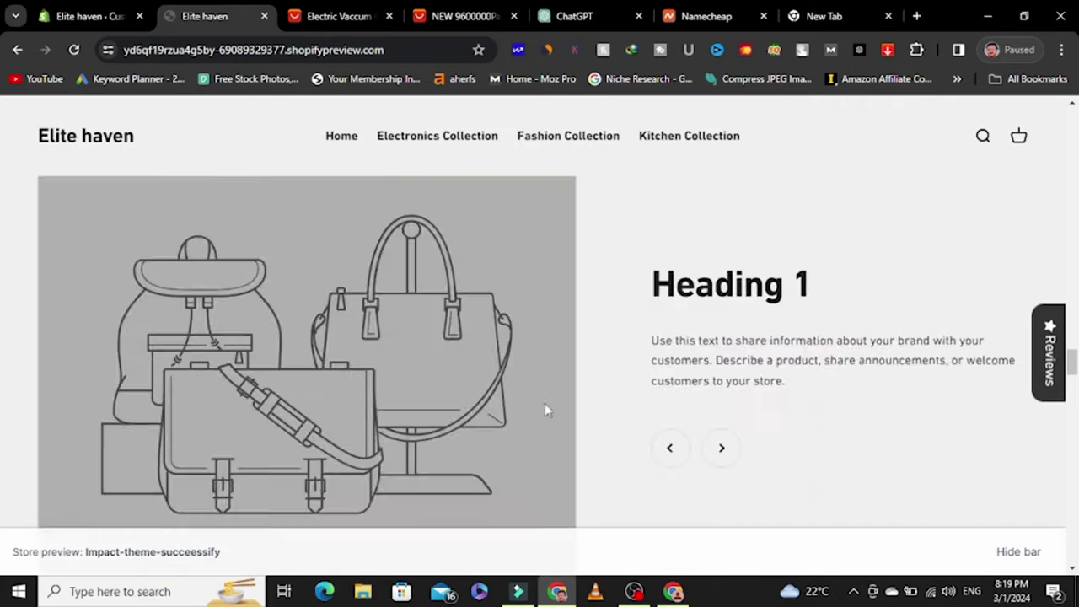
scroll(329, 307, "up", 2)
scroll(379, 301, "down", 6)
scroll(382, 303, "up", 3)
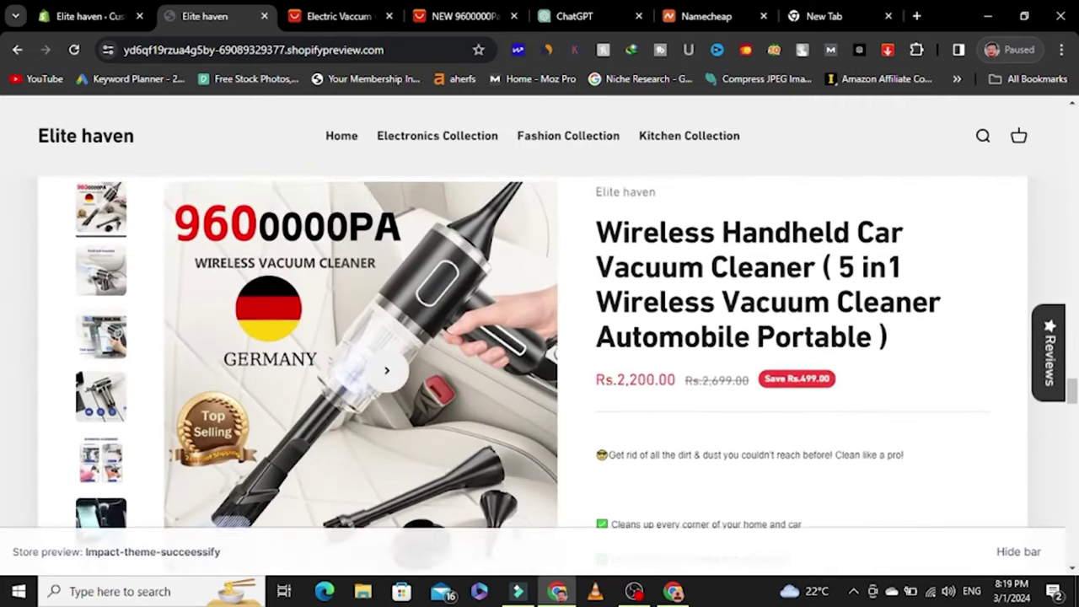
scroll(506, 316, "down", 4)
scroll(577, 326, "down", 10)
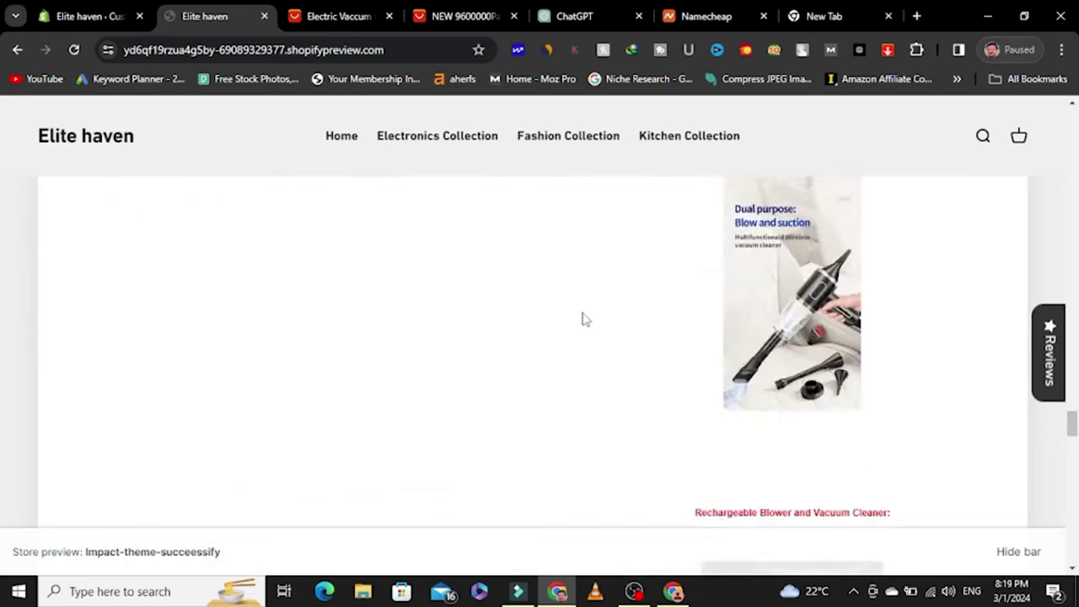
scroll(384, 328, "down", 10)
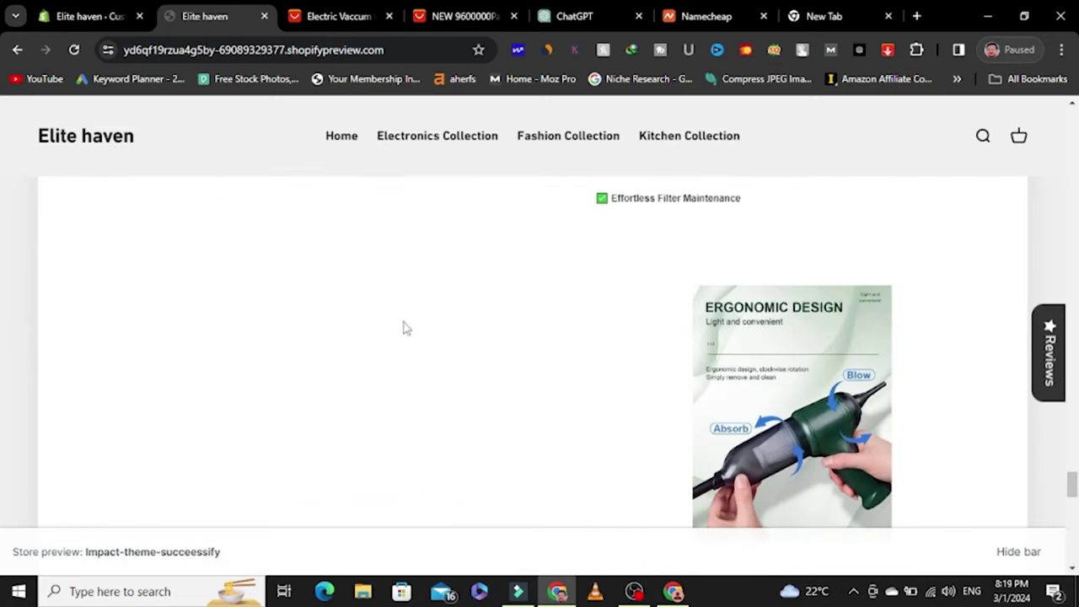
scroll(319, 306, "down", 4)
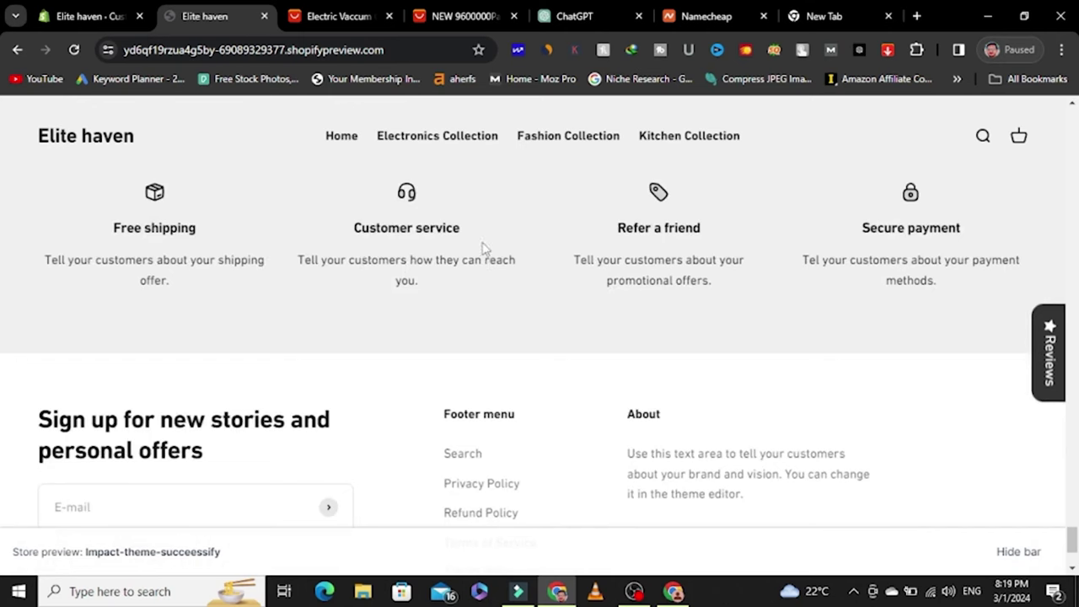
scroll(658, 327, "down", 2)
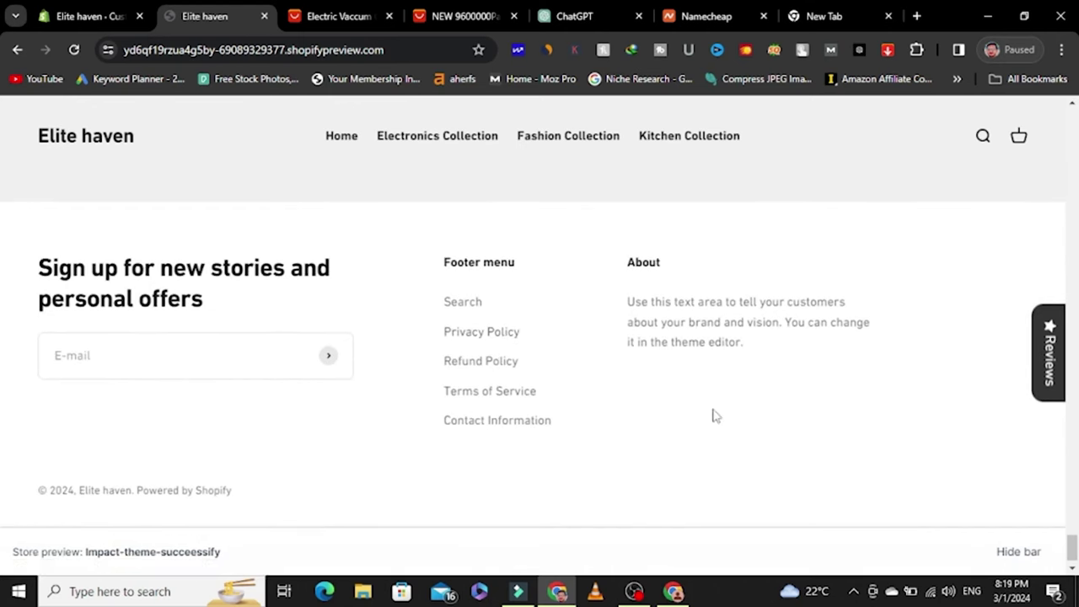
left_click(1075, 301)
left_click_drag(1076, 504, 1071, 103)
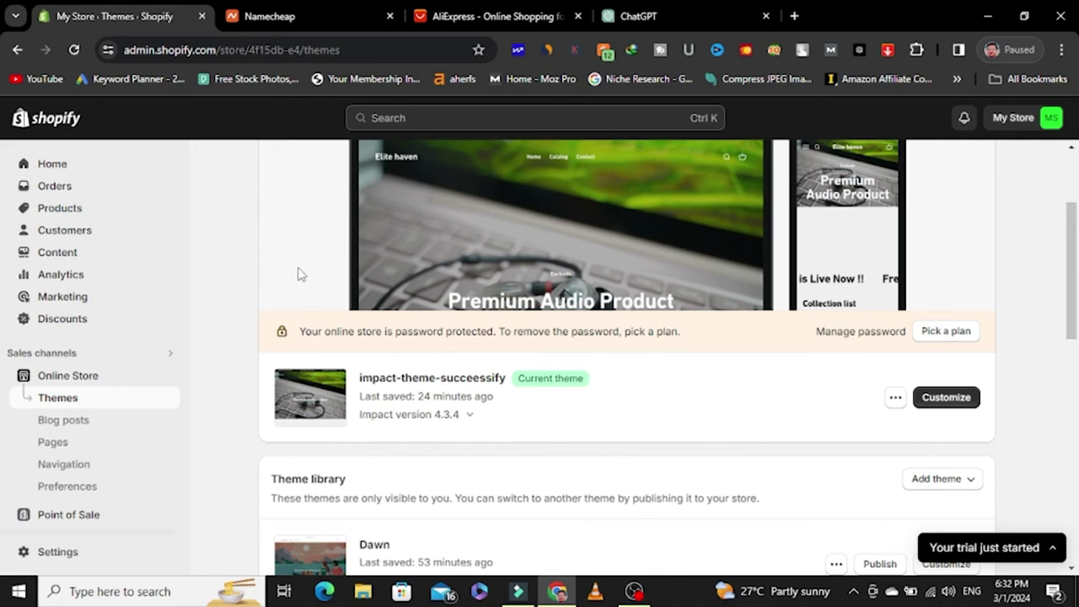
Step: Start a new product in the store's Products page and look through its media, pricing, inventory, shipping and variants sections
left_click(69, 214)
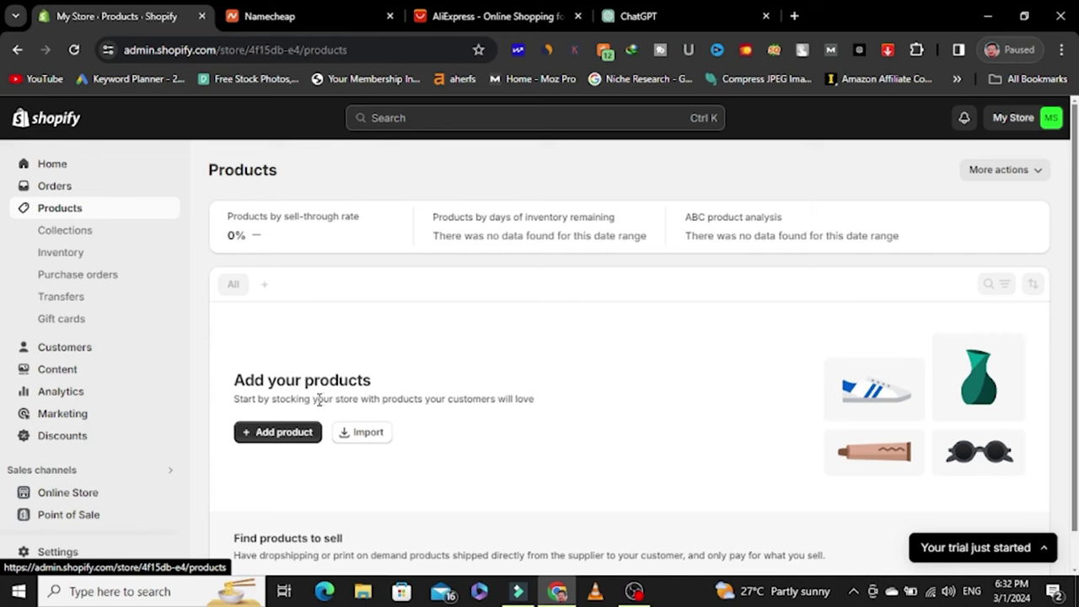
left_click(275, 446)
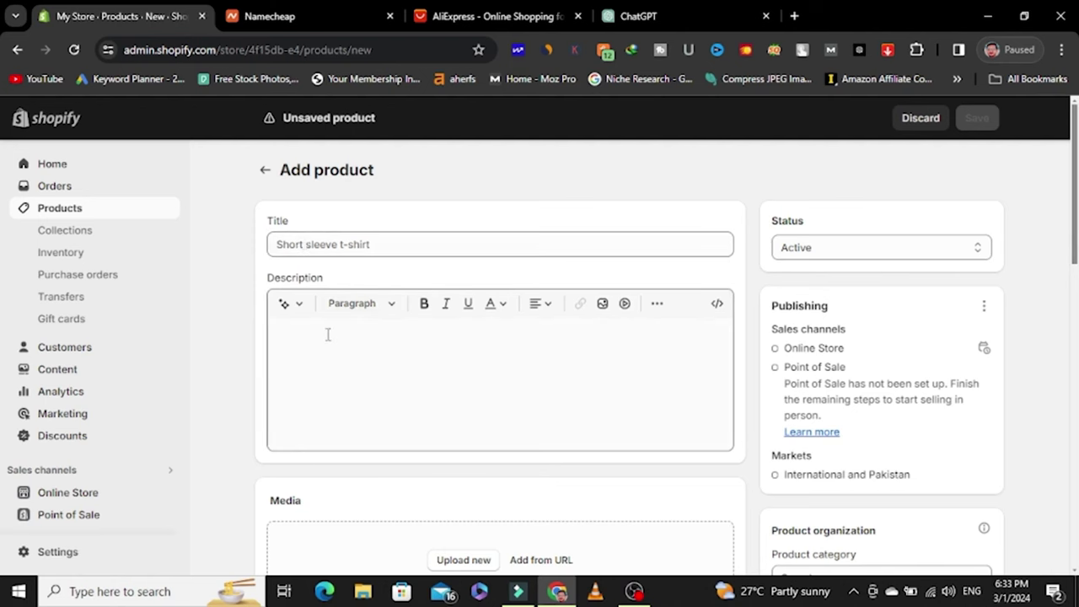
scroll(328, 335, "down", 4)
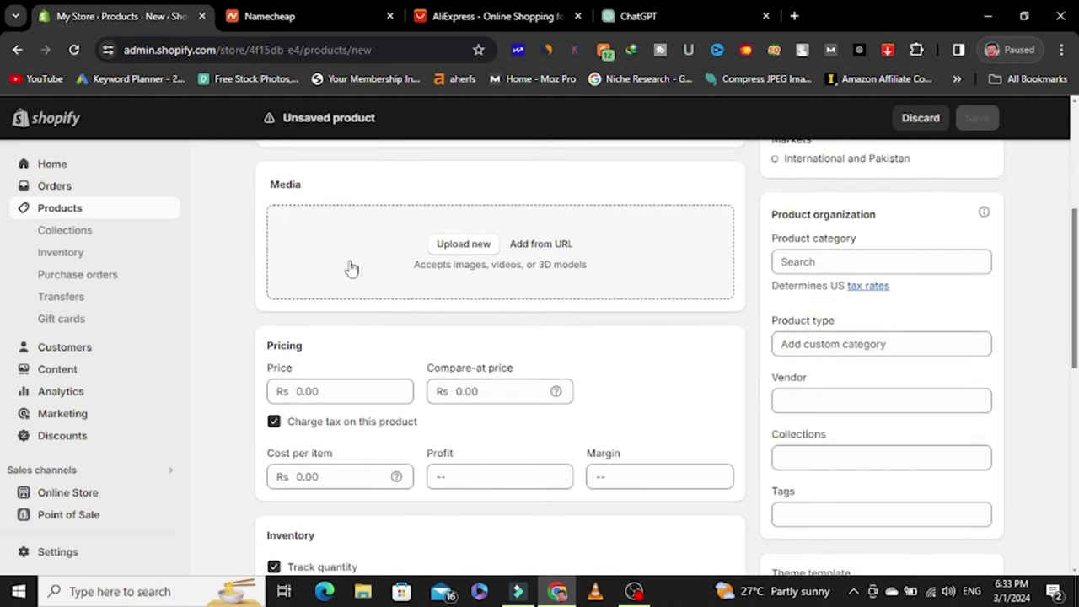
scroll(372, 282, "down", 1)
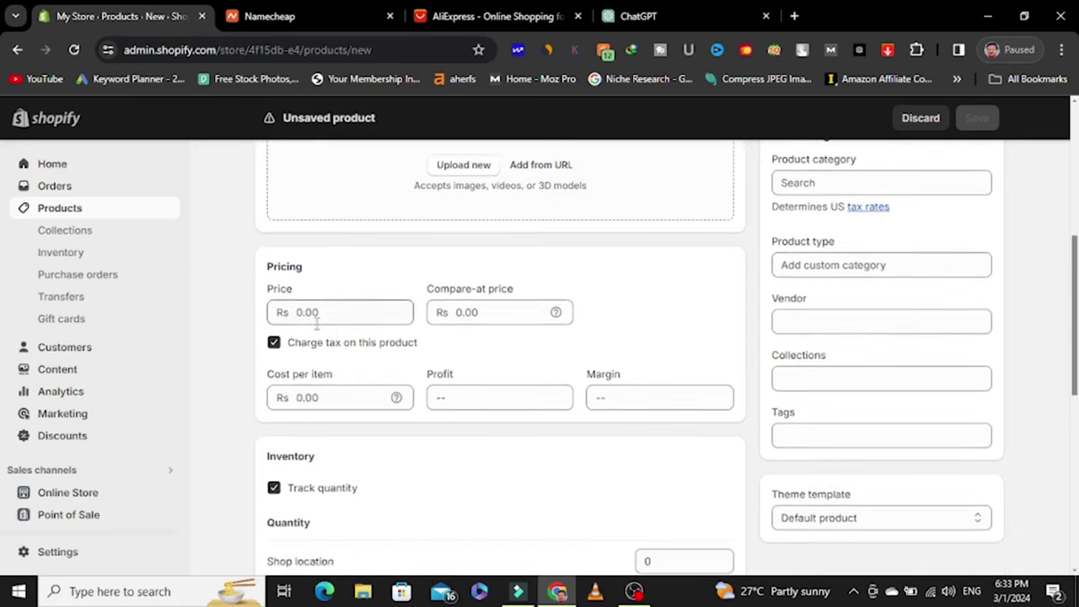
scroll(346, 342, "down", 2)
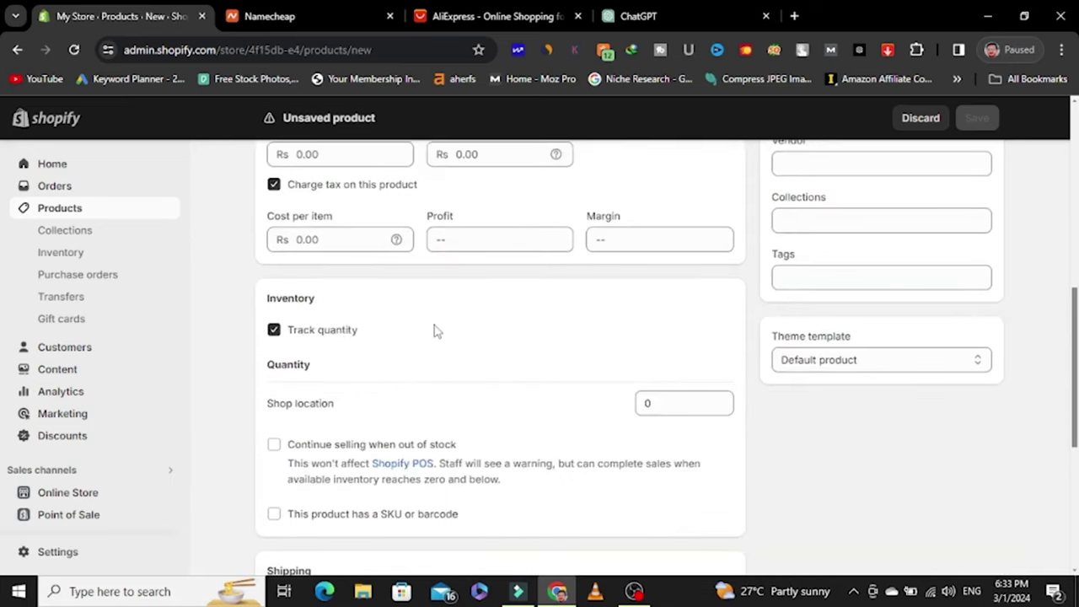
scroll(437, 330, "down", 1)
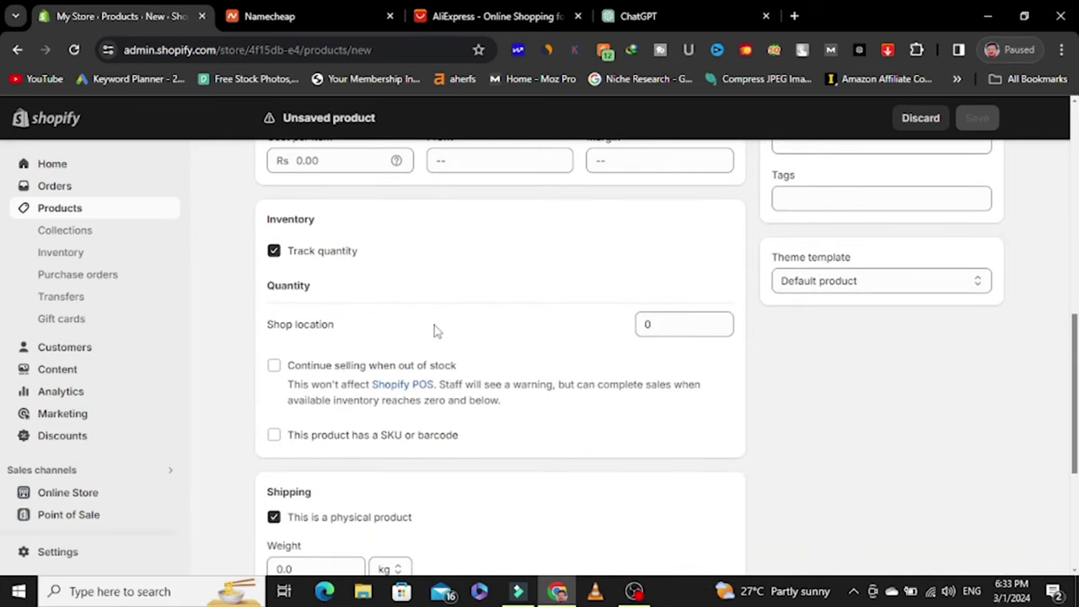
scroll(537, 281, "down", 3)
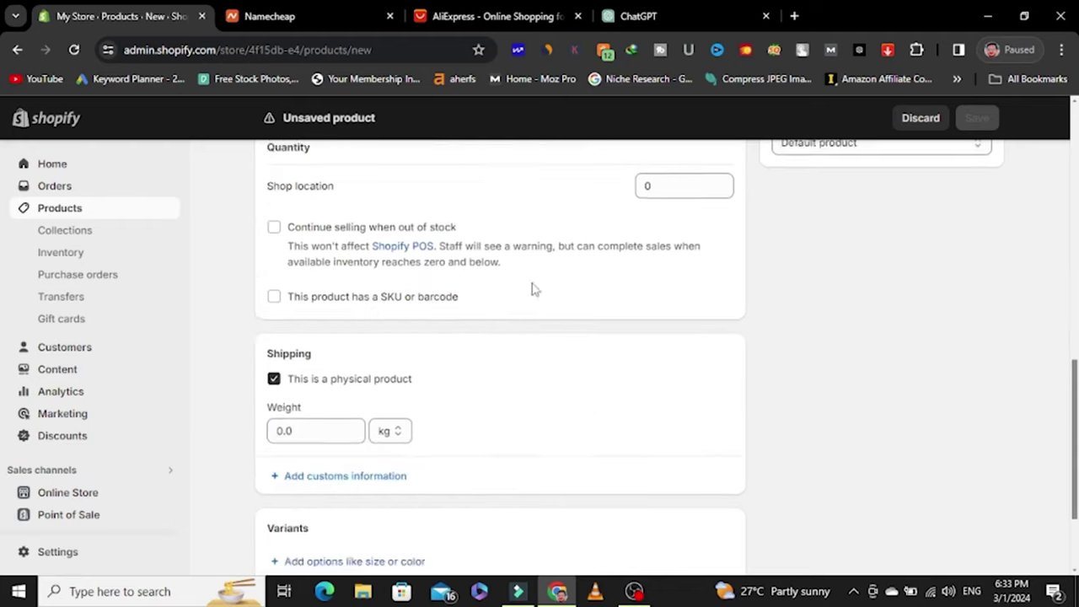
scroll(402, 404, "down", 1)
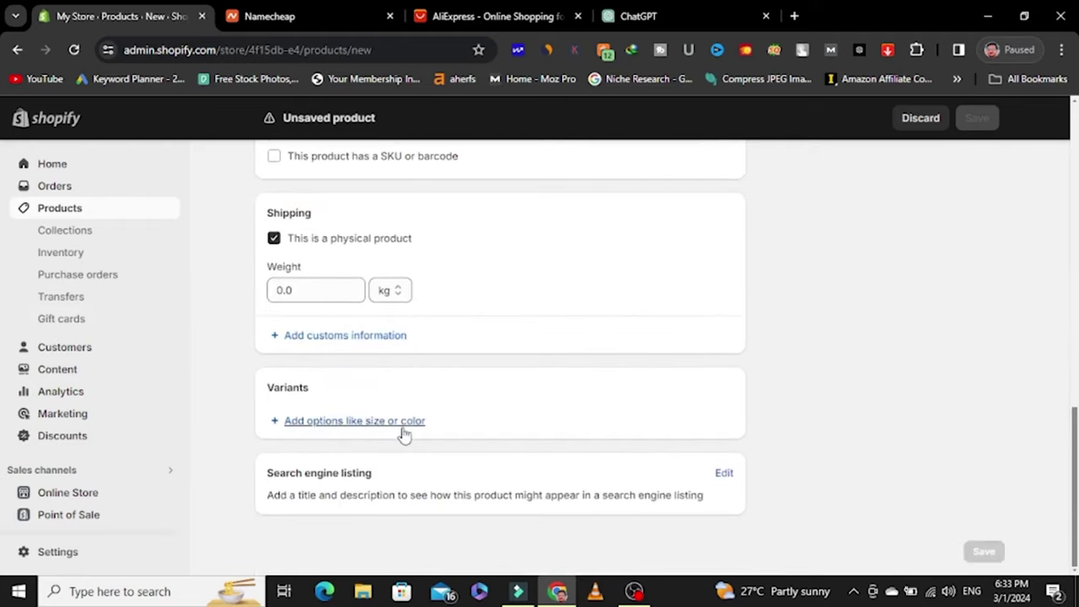
Step: Look over the blank product form again, from title and description to inventory, and return to its beginning
scroll(490, 342, "up", 3)
scroll(490, 341, "up", 7)
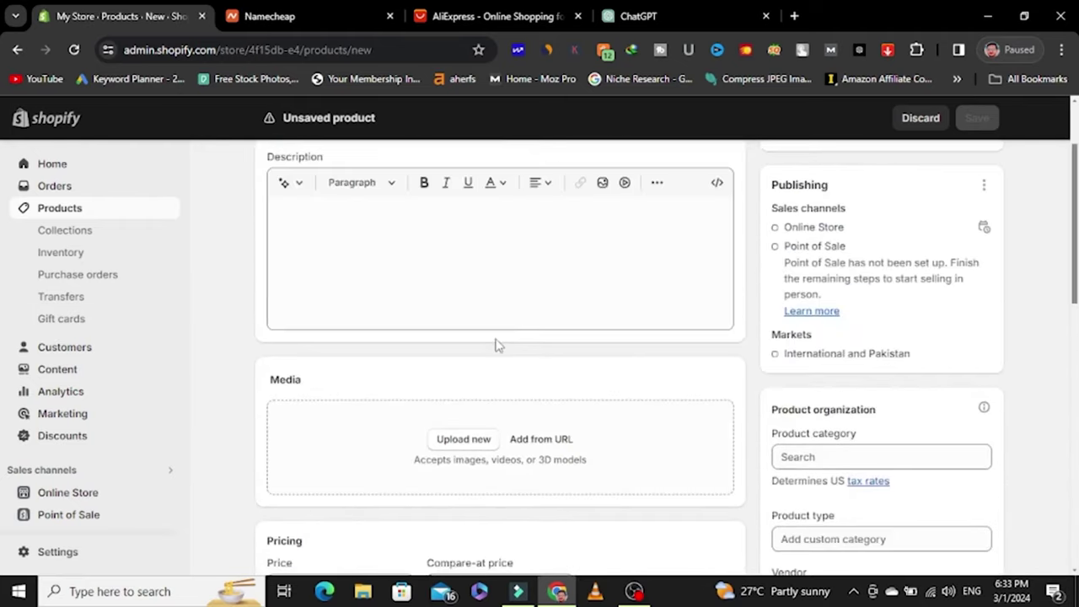
scroll(489, 308, "up", 2)
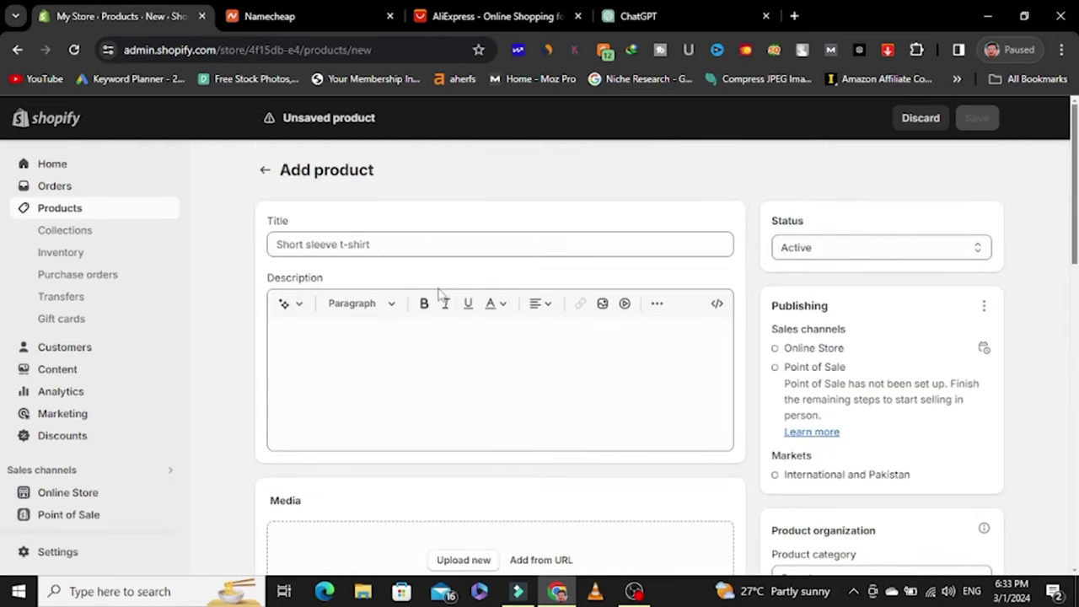
scroll(437, 293, "down", 7)
scroll(446, 405, "up", 1)
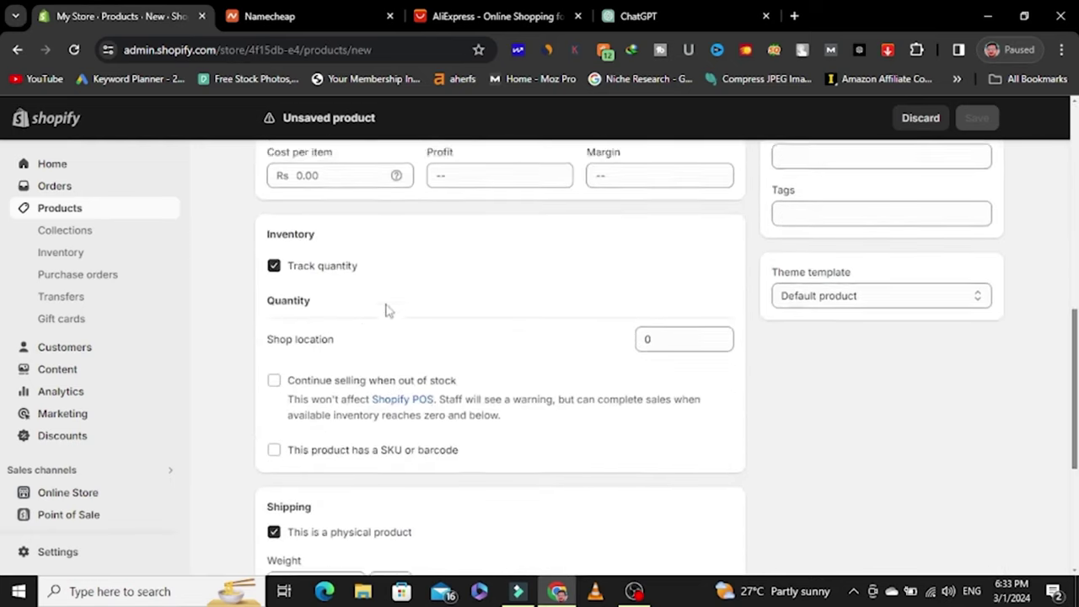
scroll(413, 300, "up", 10)
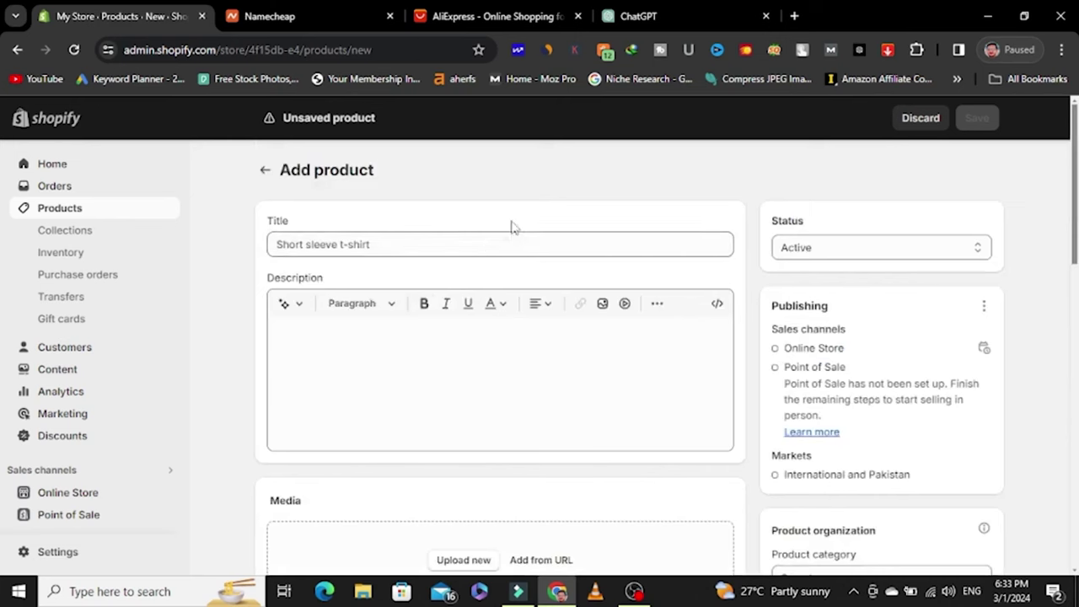
Step: Switch to the AliExpress site and dismiss its cash-back tips and notification subscription pop-ups
left_click(477, 15)
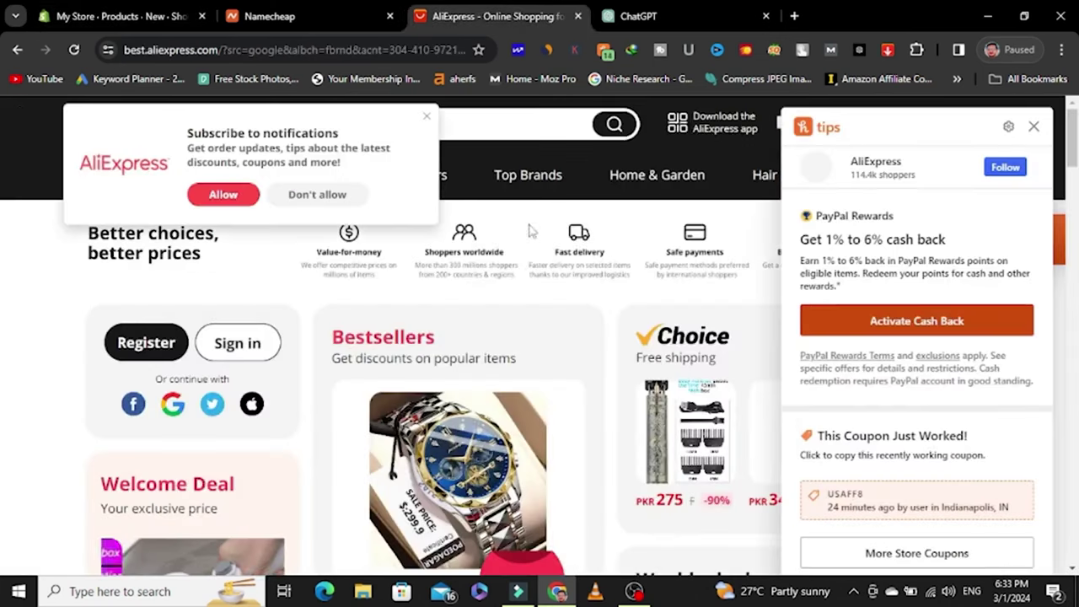
left_click(1034, 127)
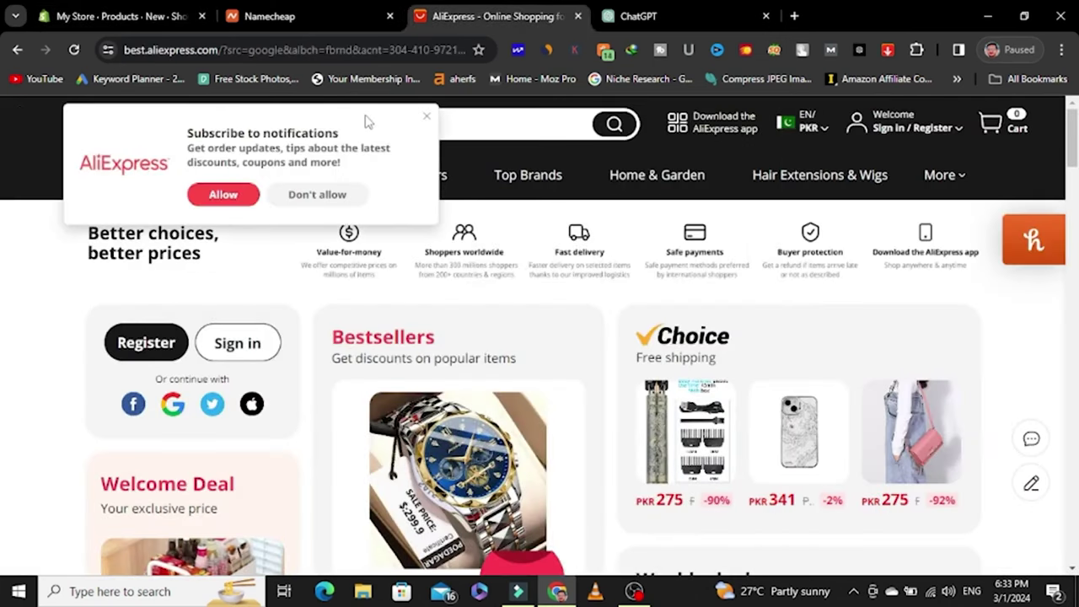
left_click(428, 117)
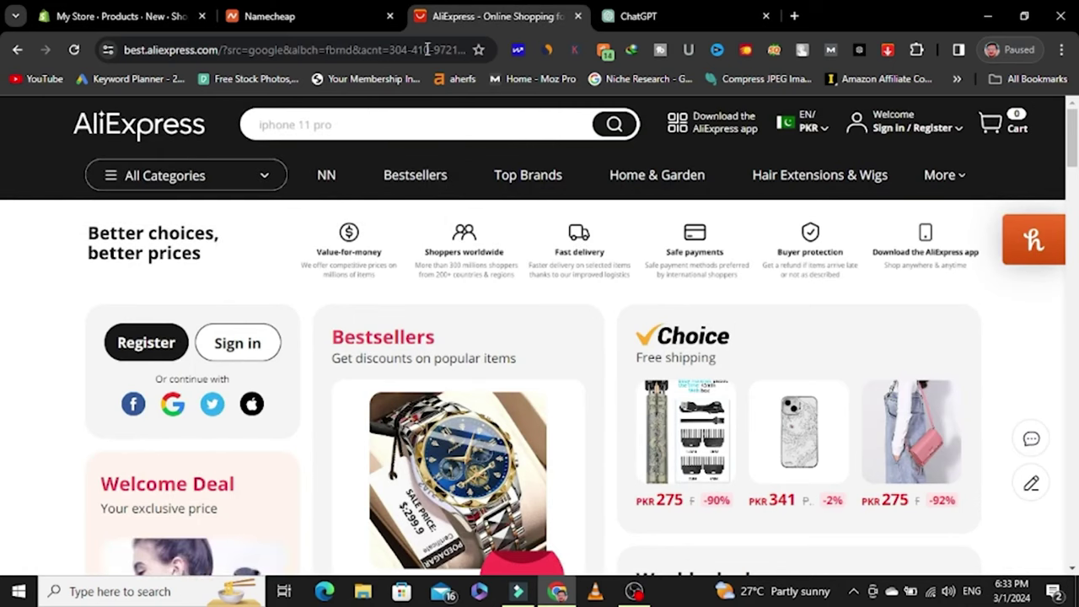
Step: Reorder the open browser pages so Namecheap comes last and AliExpress sits next to the Shopify store, with AliExpress showing
left_click(280, 17)
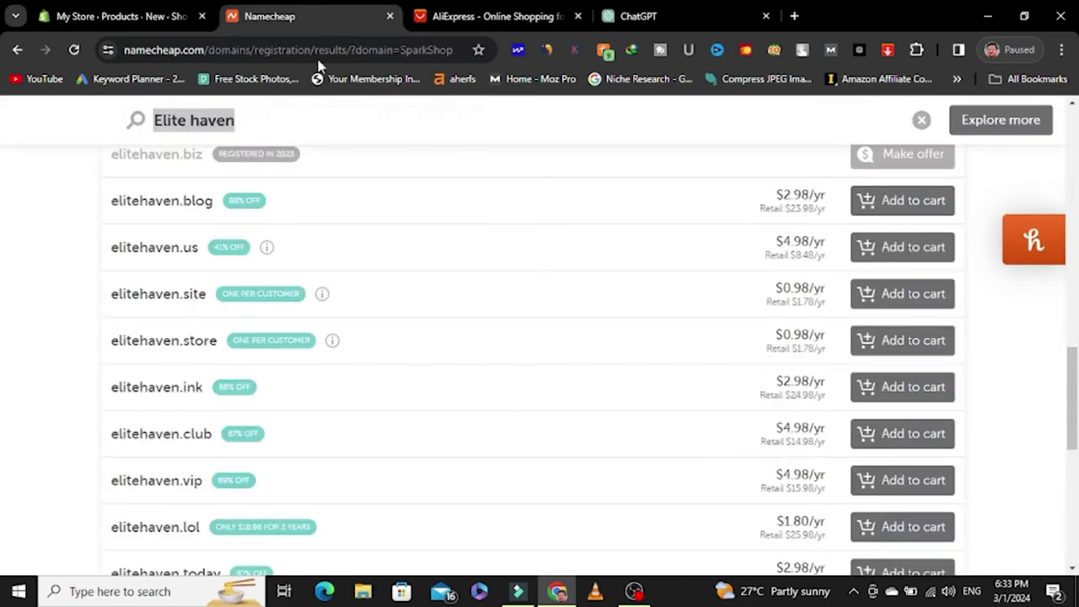
left_click(174, 14)
left_click(472, 15)
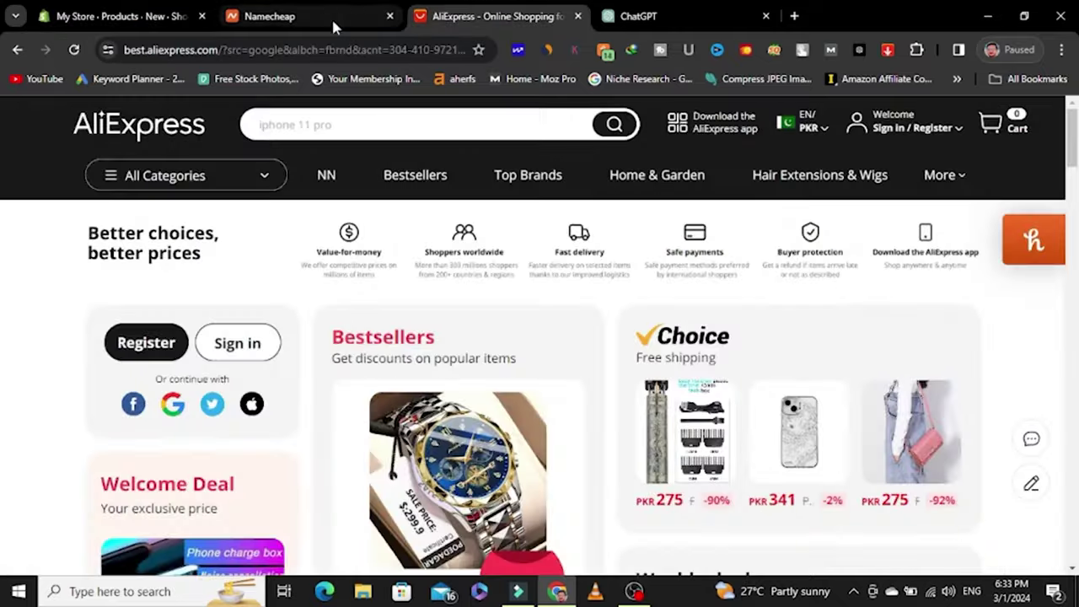
left_click_drag(270, 16, 689, 8)
left_click(296, 15)
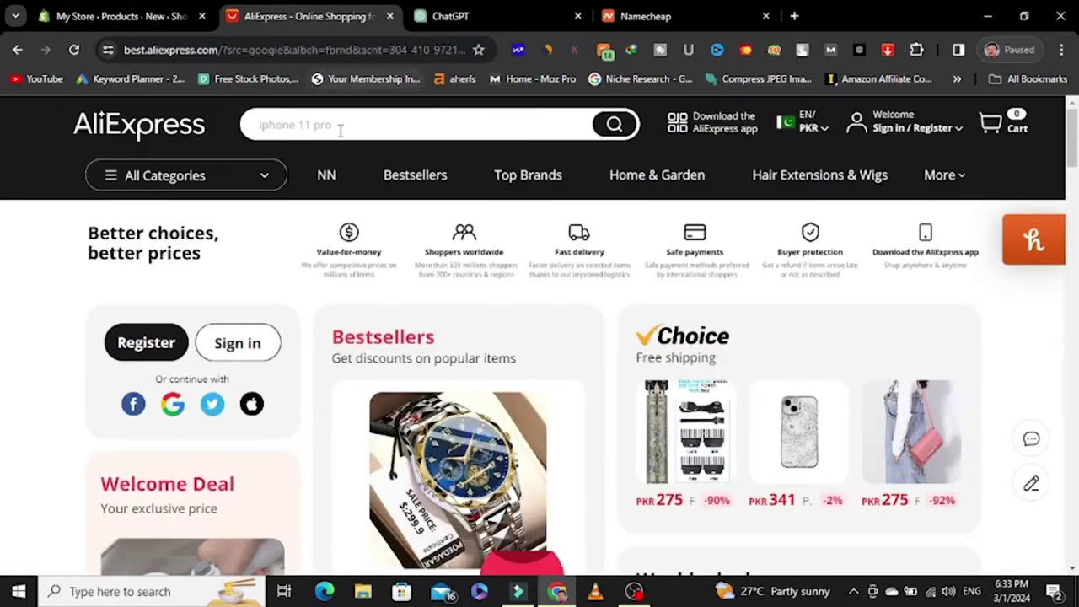
Step: Search AliExpress for "electric vaccum cleaner"
left_click(424, 126)
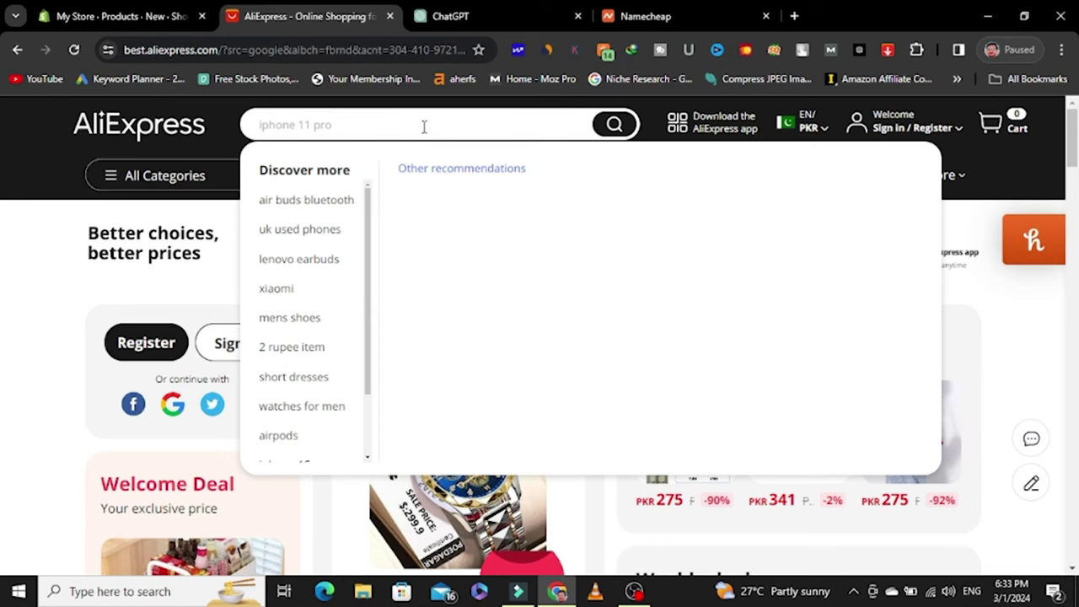
type("electri")
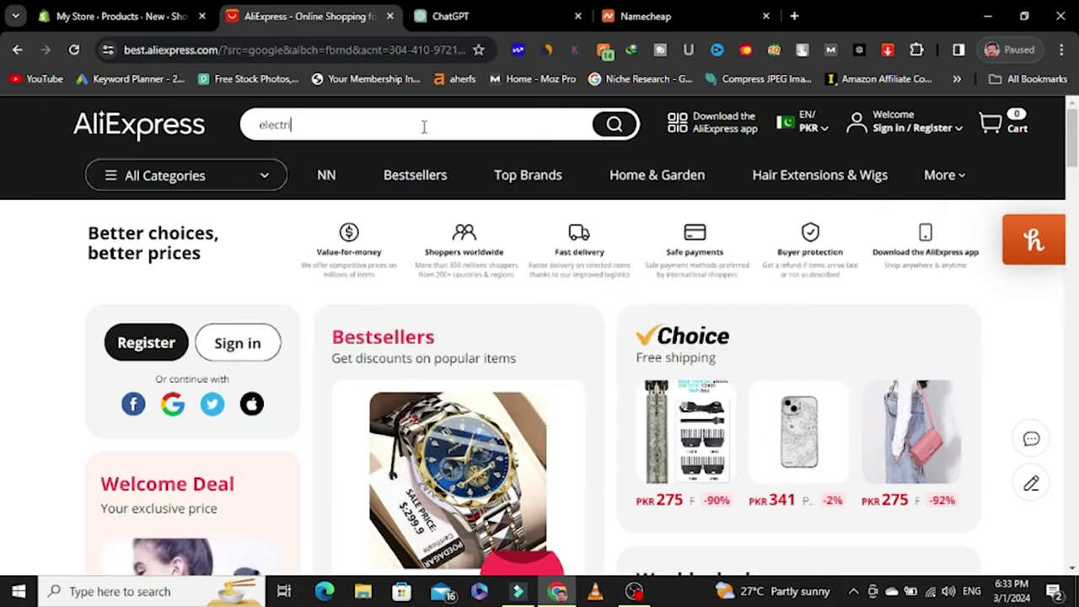
type("c vaccum cleaner")
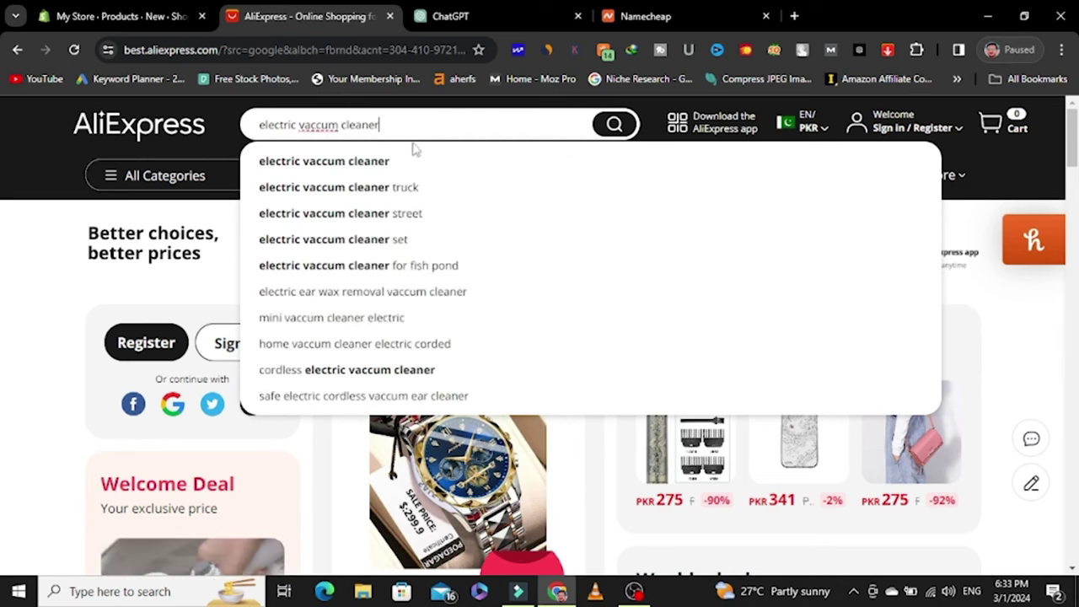
left_click(409, 166)
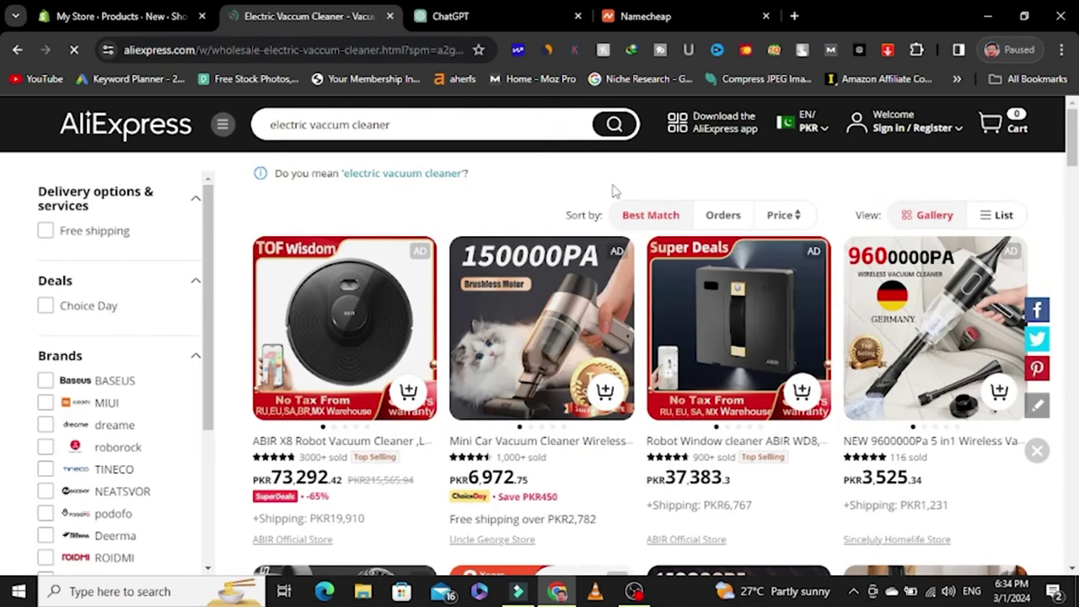
Step: Open the "NEW 9600000Pa 5 in1 Wireless Vacuum Cleaner" listing from the search results in its own browser page and view it
scroll(531, 342, "down", 2)
scroll(518, 325, "up", 1)
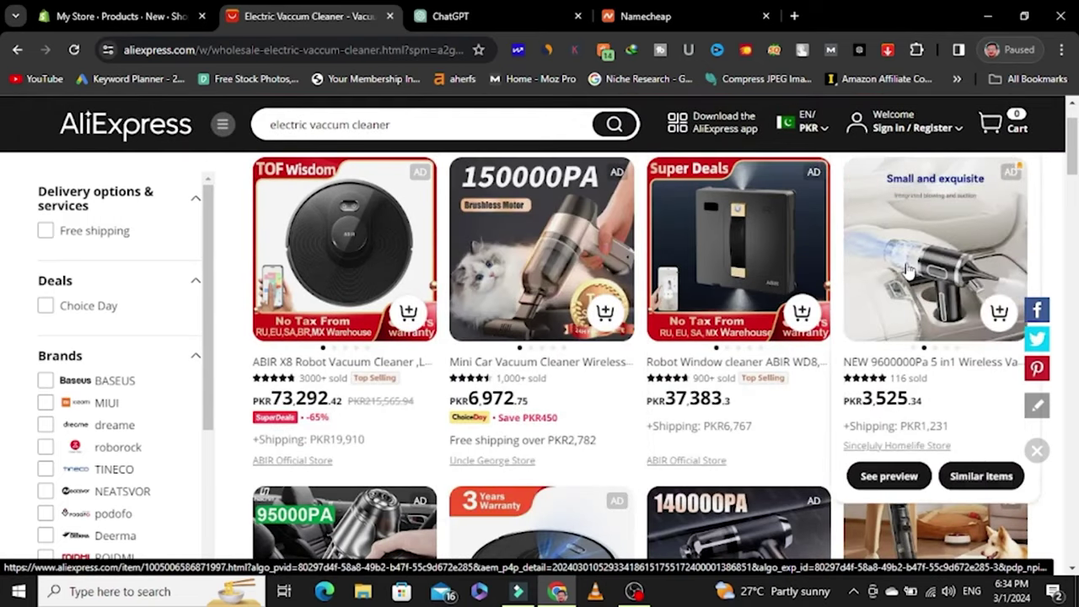
right_click(692, 265)
left_click(771, 280)
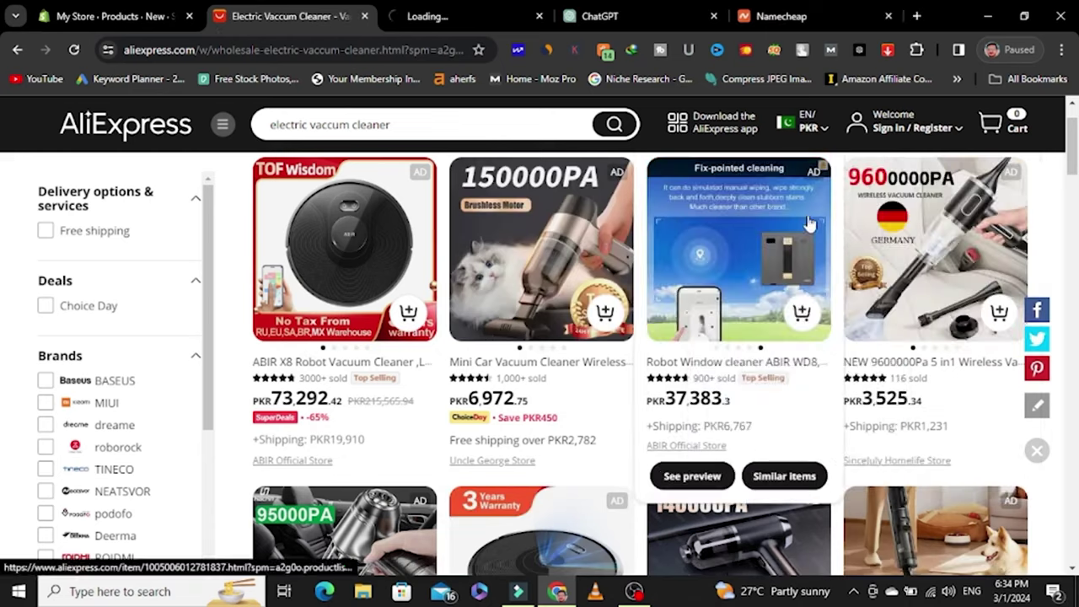
left_click(497, 15)
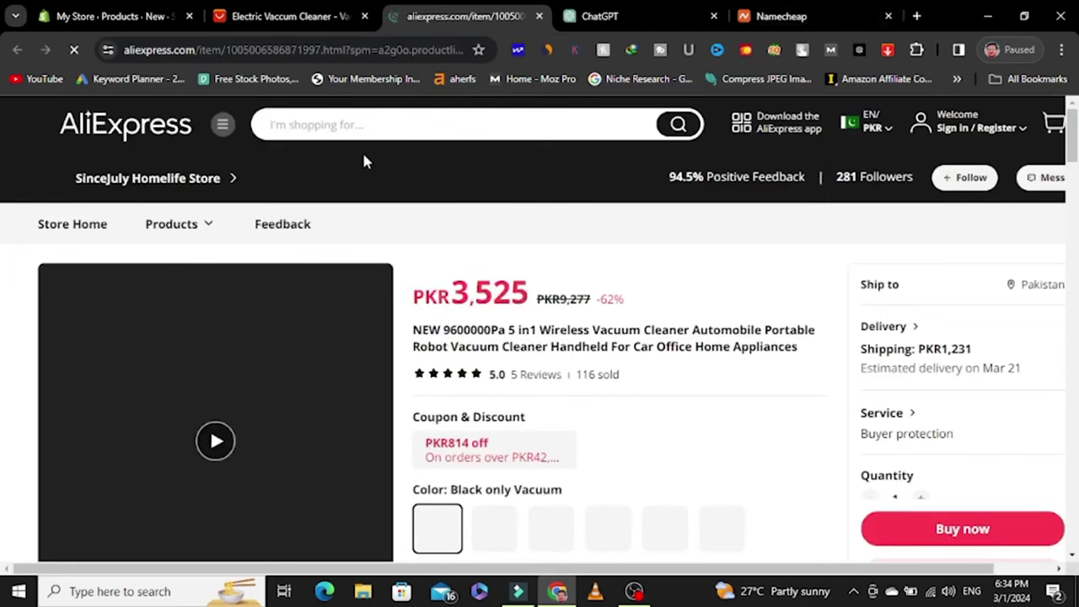
left_click(916, 15)
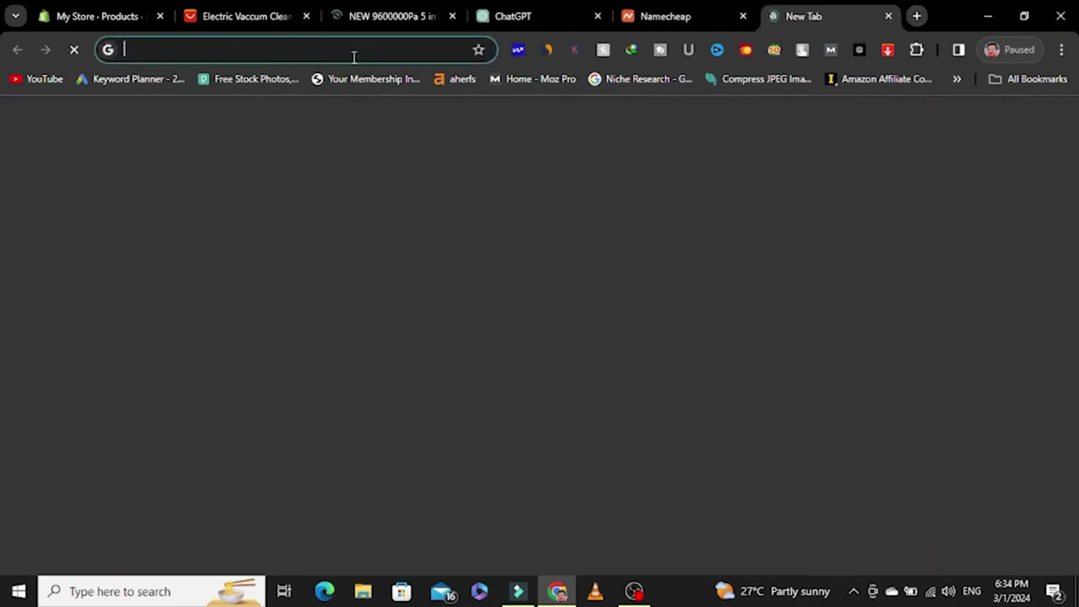
left_click(431, 12)
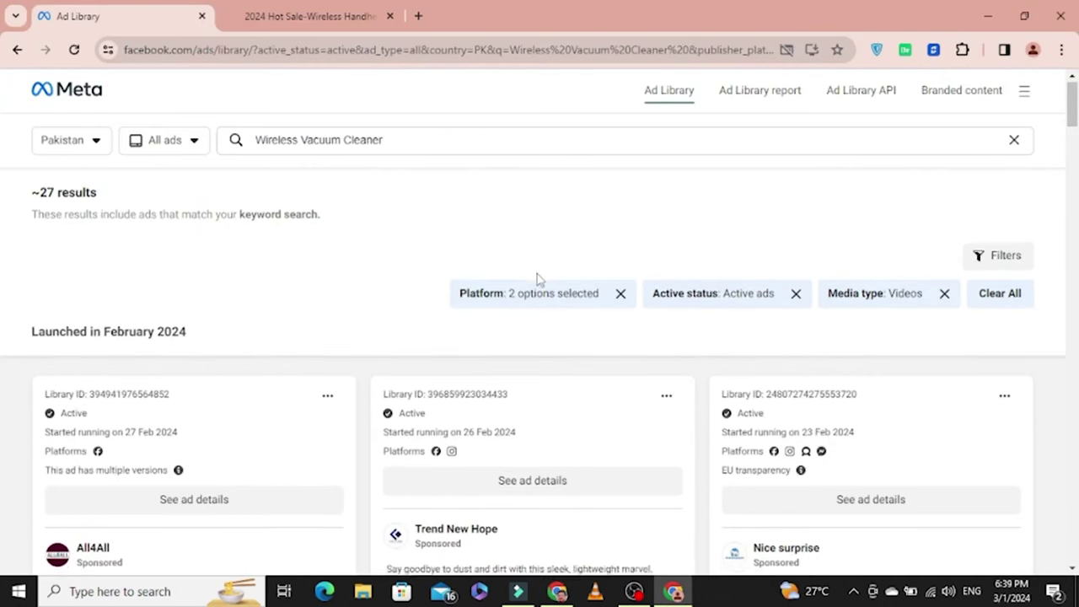
Step: Browse the February 2024 video ads for "Wireless Vacuum Cleaner" in the Meta Ad Library, down to the Awaken Cheerful ad
scroll(557, 363, "down", 5)
scroll(816, 458, "down", 3)
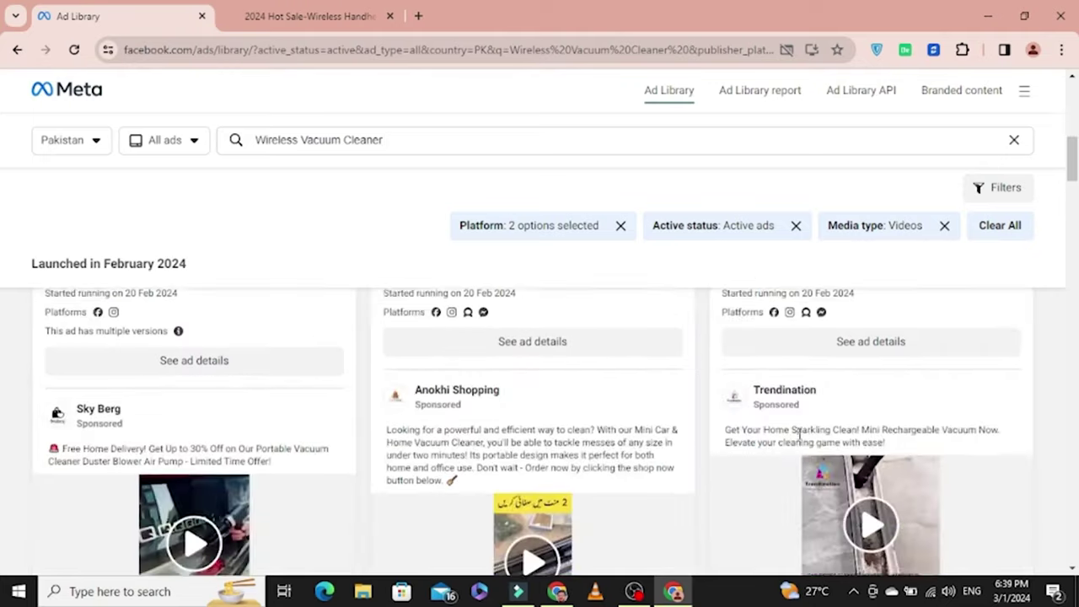
scroll(809, 447, "down", 3)
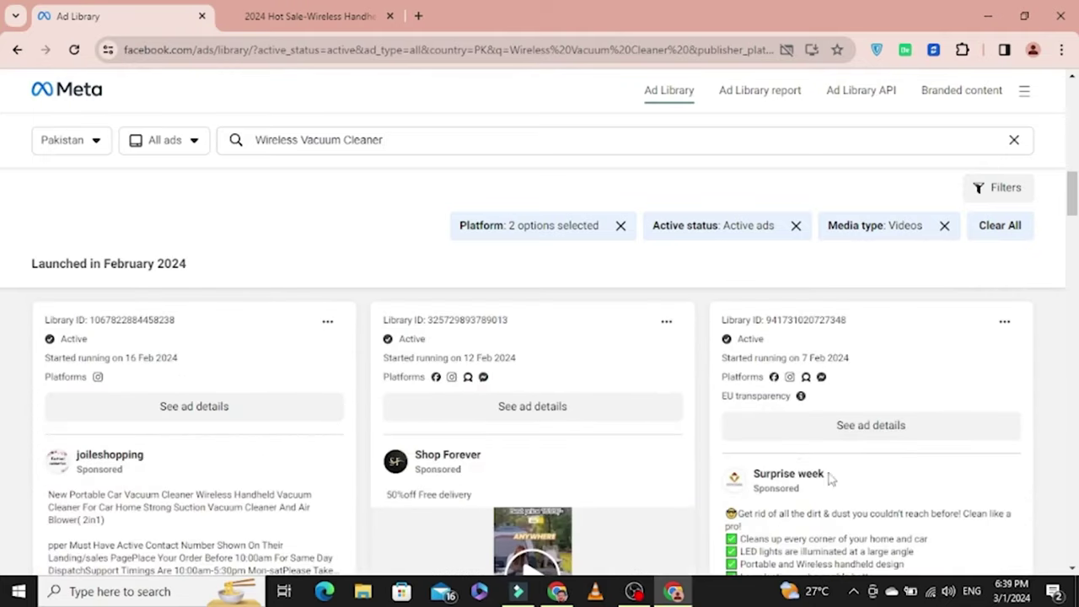
scroll(694, 445, "down", 3)
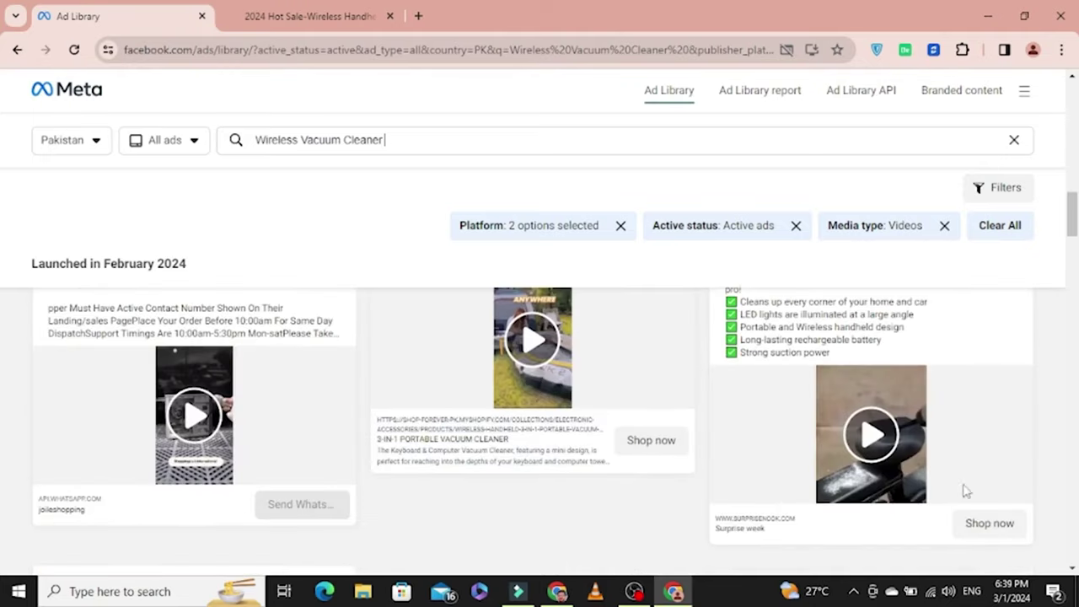
scroll(968, 491, "down", 1)
scroll(716, 485, "down", 3)
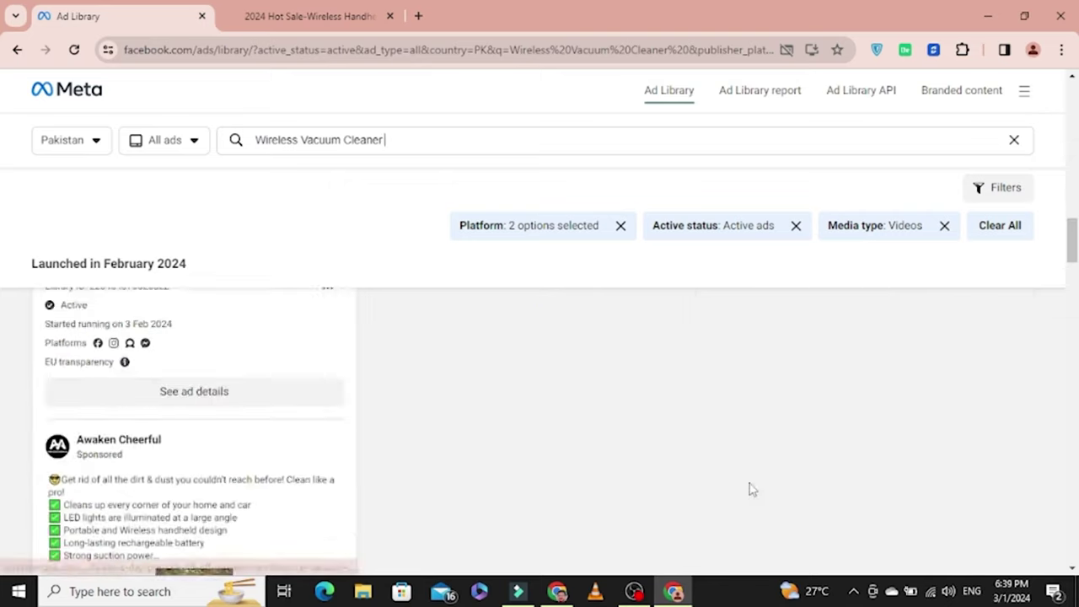
scroll(747, 482, "down", 3)
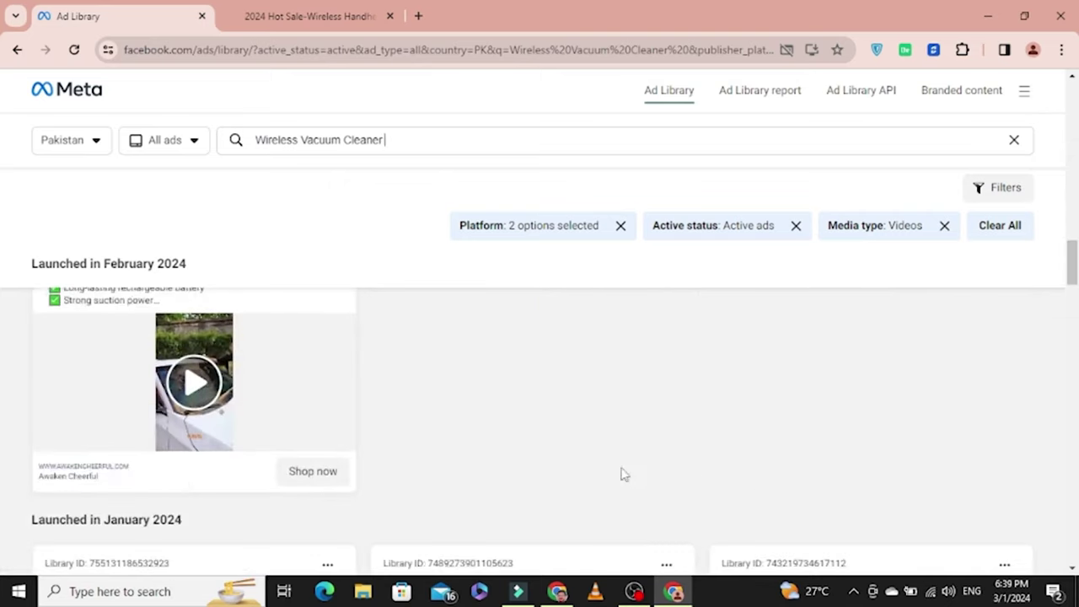
Step: Open the Awaken Cheerful ad's shop page, glance at the Surprisenook listing, and review Awaken Cheerful's vacuum pricing, colors and bundle offers
left_click(323, 477)
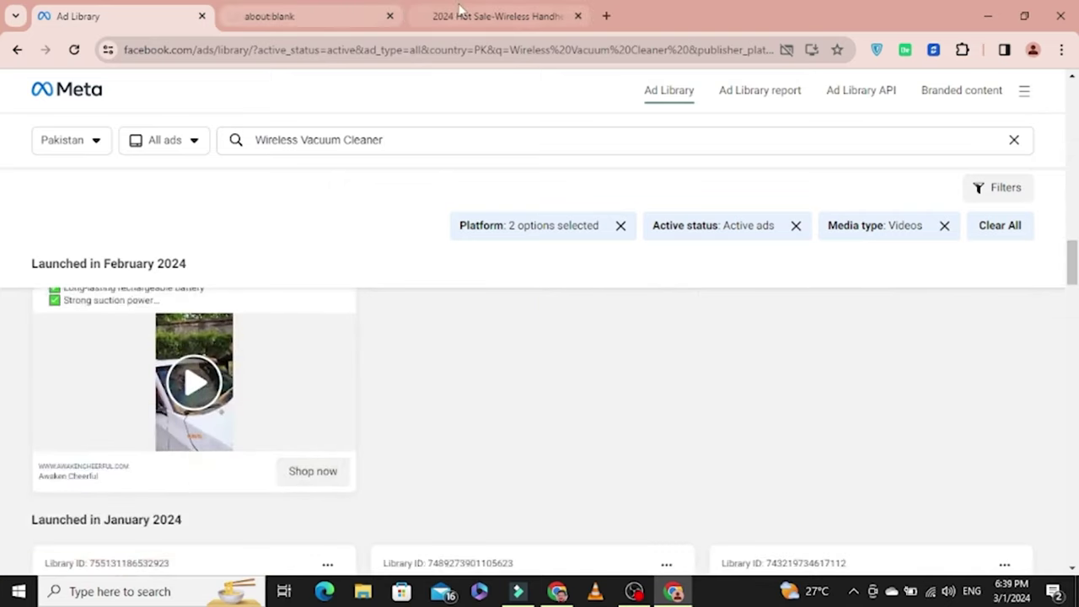
left_click(497, 16)
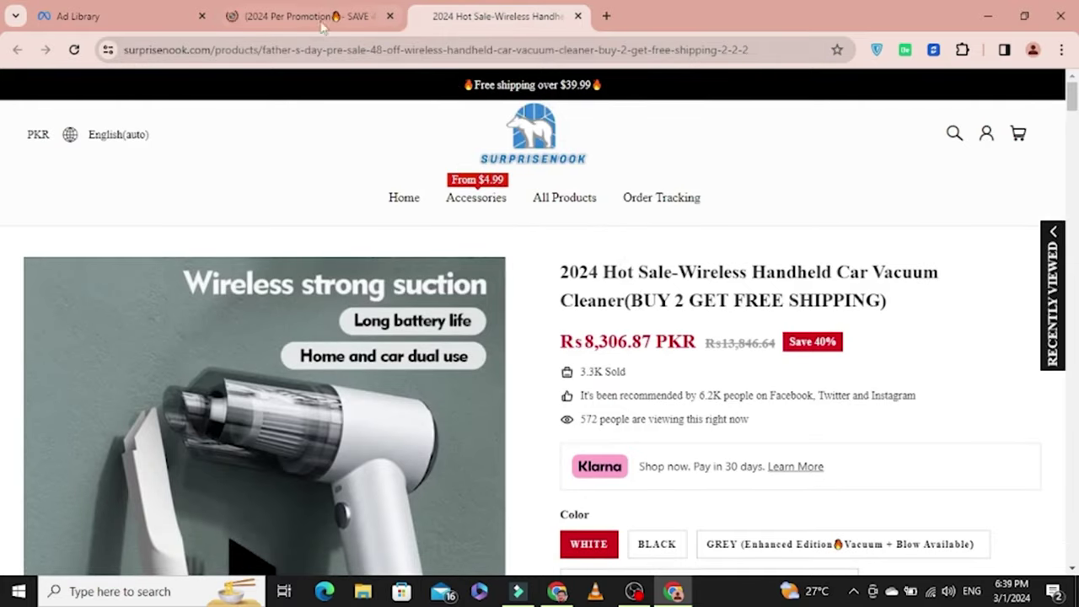
left_click(319, 24)
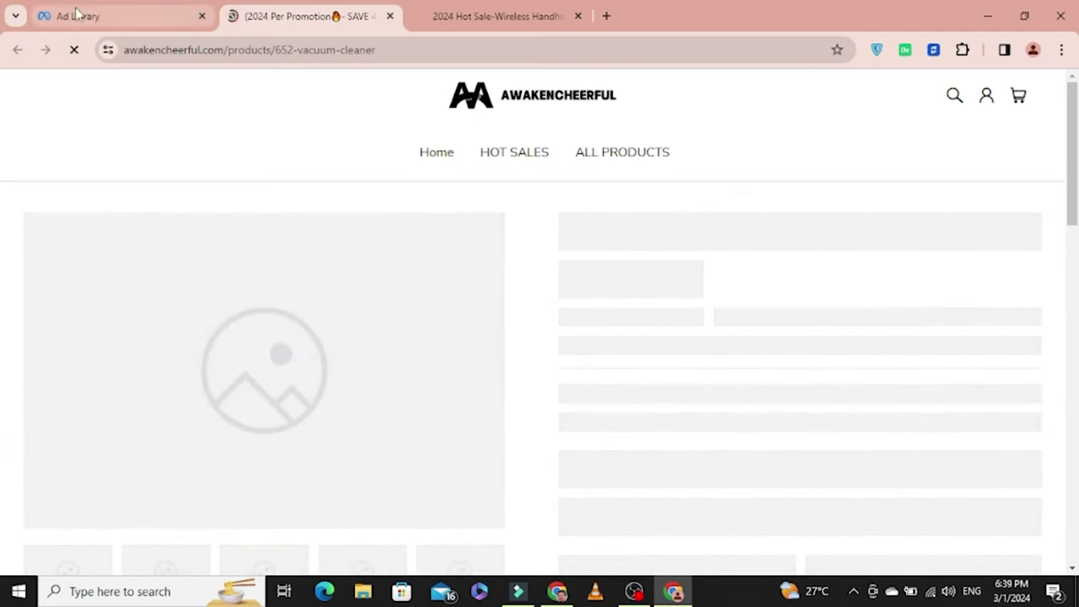
scroll(759, 352, "down", 5)
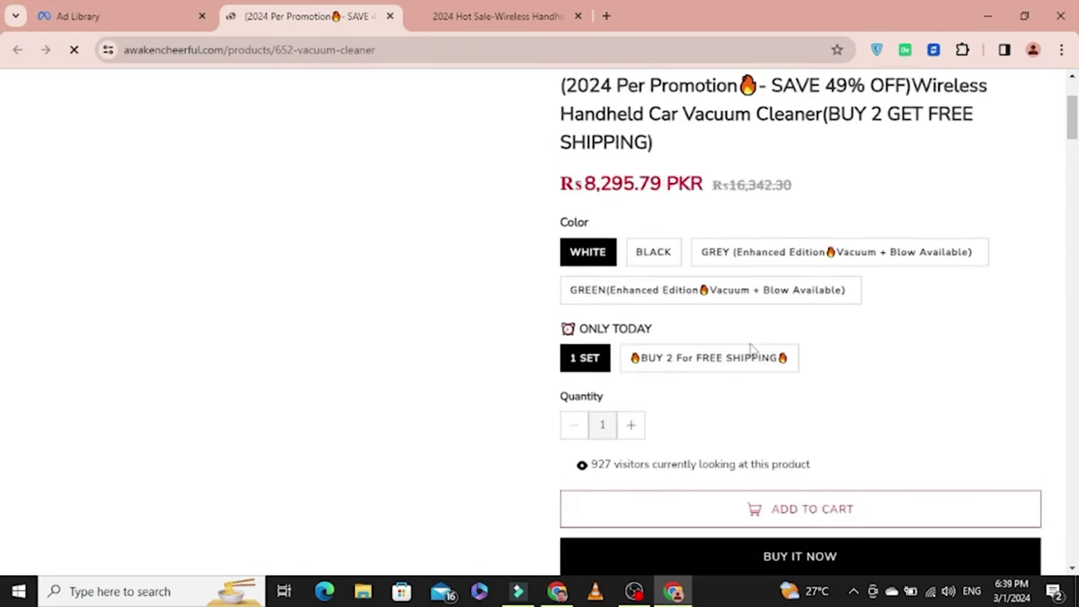
scroll(742, 346, "up", 3)
scroll(692, 335, "up", 2)
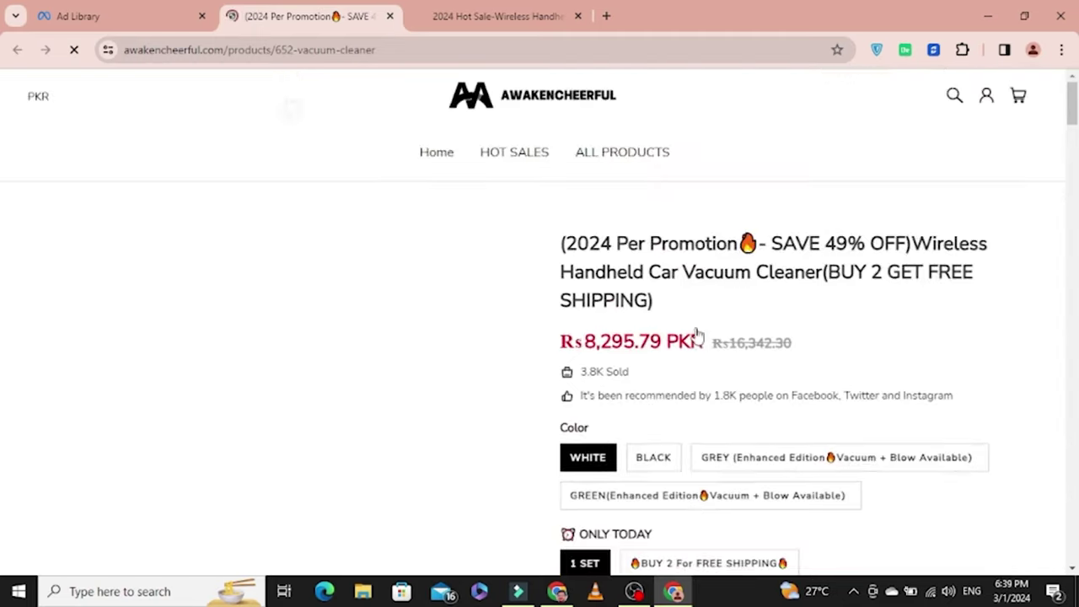
scroll(697, 337, "down", 7)
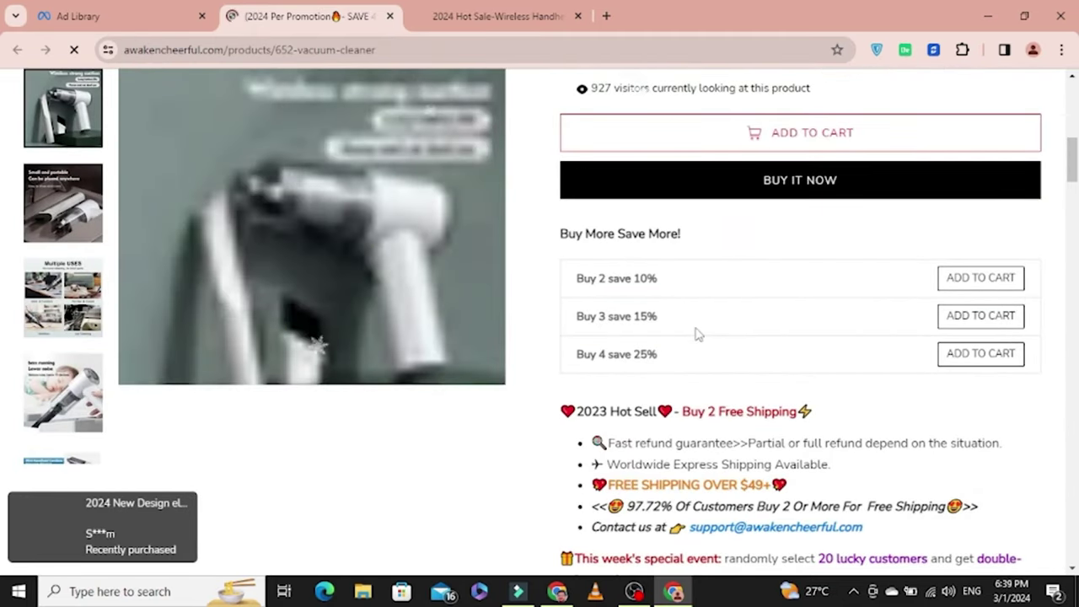
Step: Return to the Meta Ad Library and examine the wireless vacuum cleaner ads launched in January 2024
left_click(108, 18)
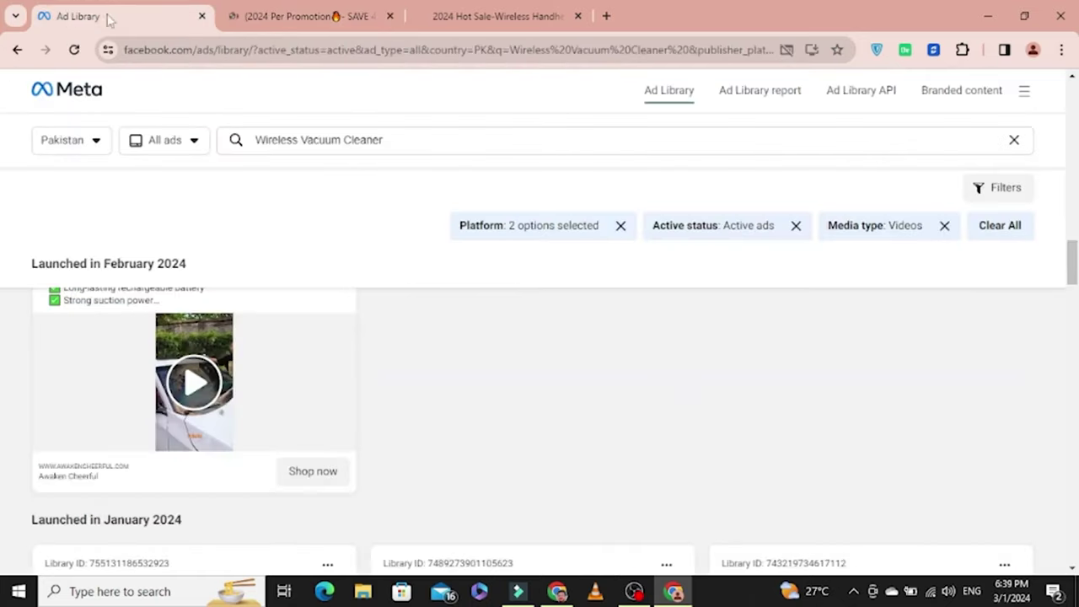
scroll(427, 456, "down", 5)
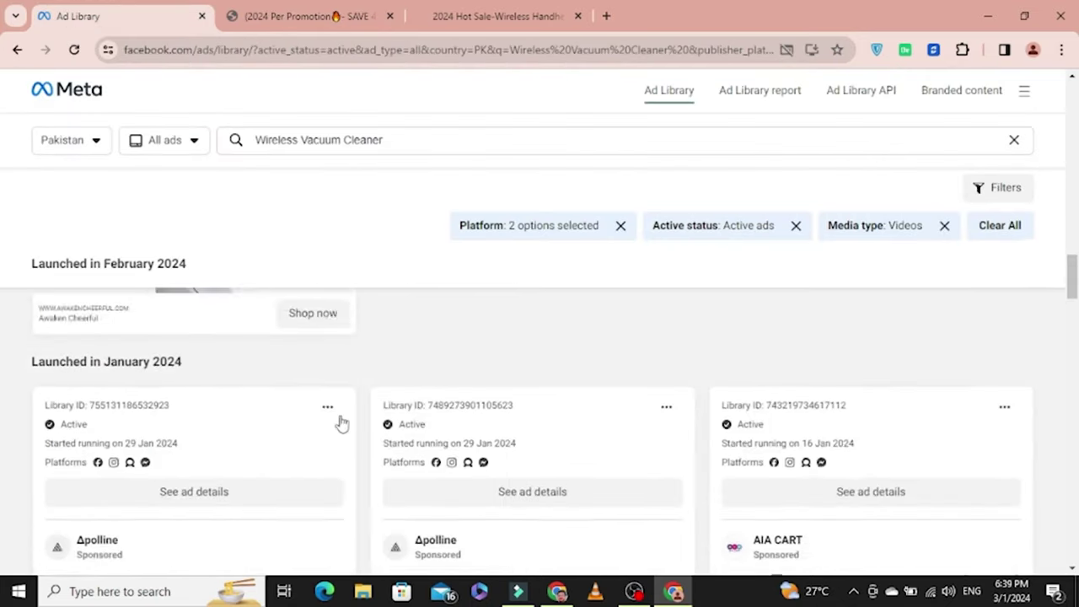
scroll(340, 421, "down", 2)
scroll(340, 422, "up", 2)
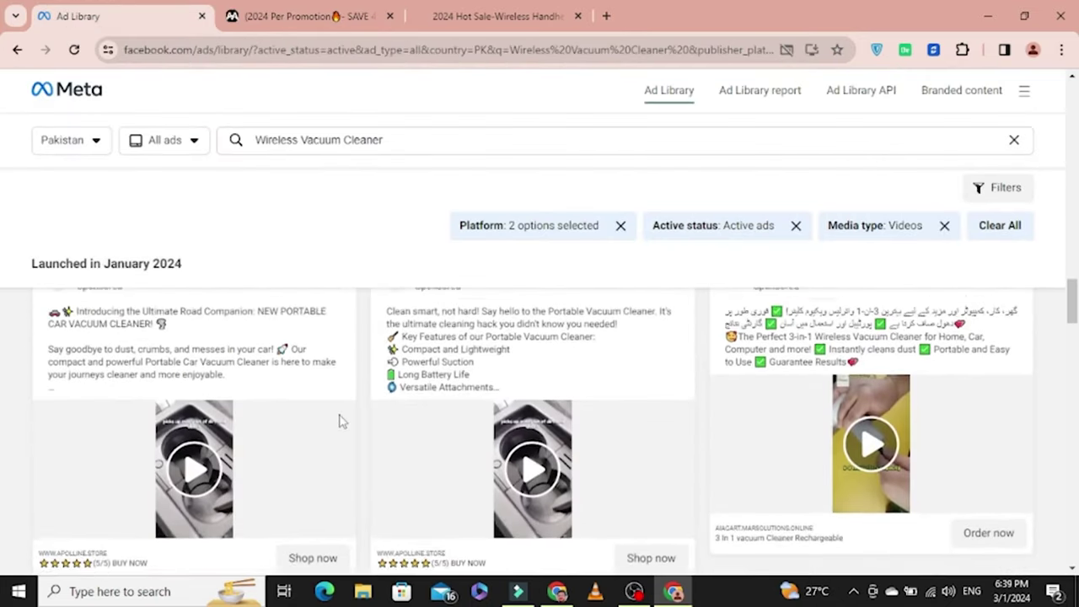
scroll(598, 434, "down", 3)
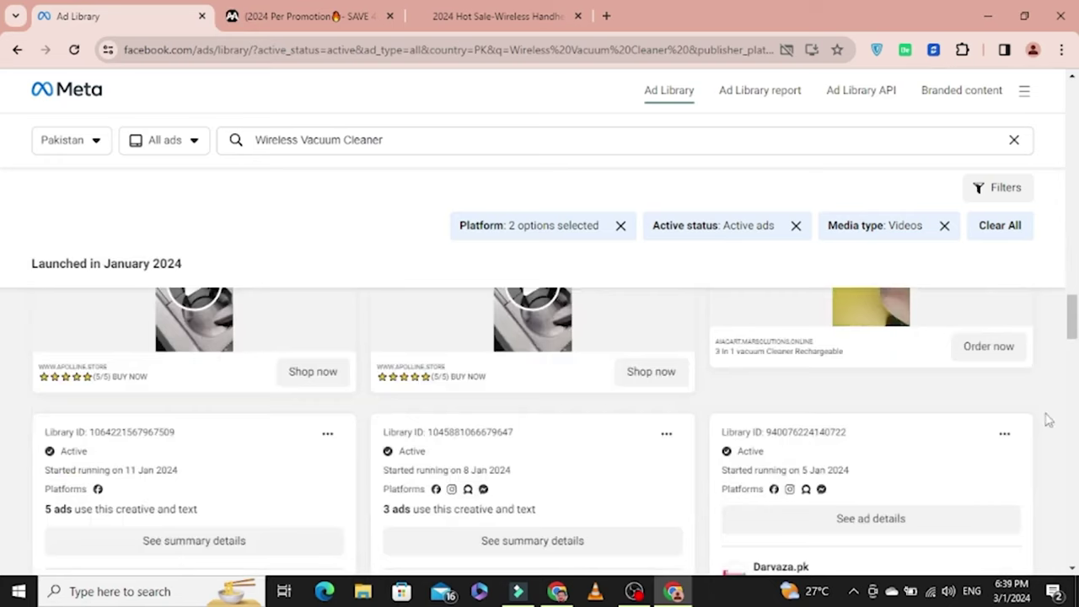
scroll(832, 412, "up", 3)
scroll(853, 381, "down", 2)
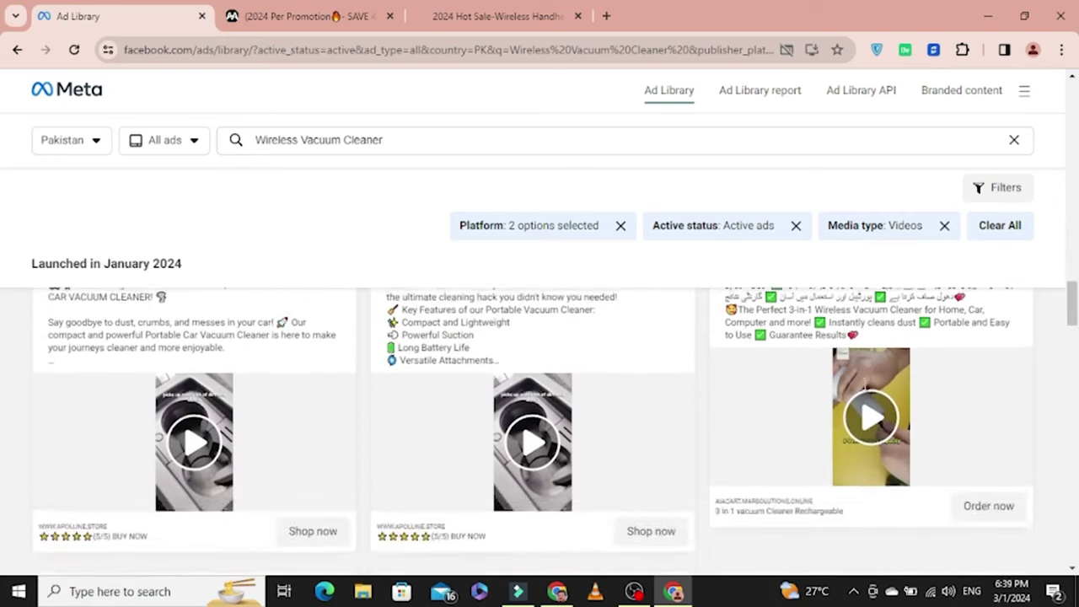
Step: Browse the remaining January 2024 vacuum cleaner ads and open the shop page of the Darvaza.pk ad
scroll(853, 382, "up", 2)
scroll(902, 394, "down", 3)
scroll(903, 395, "down", 5)
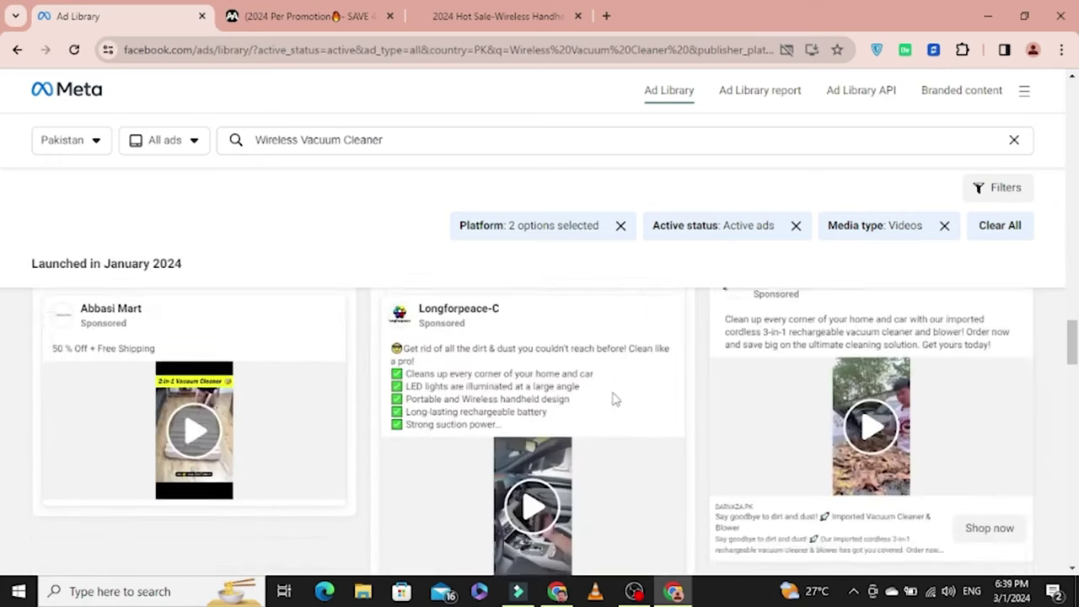
scroll(748, 405, "up", 2)
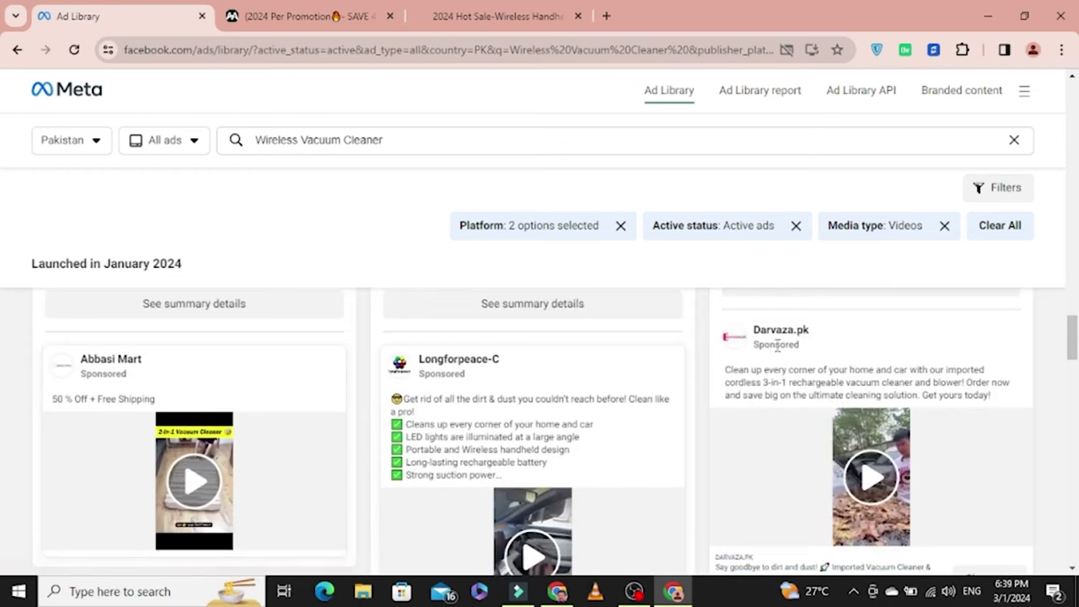
scroll(840, 346, "down", 3)
left_click(988, 347)
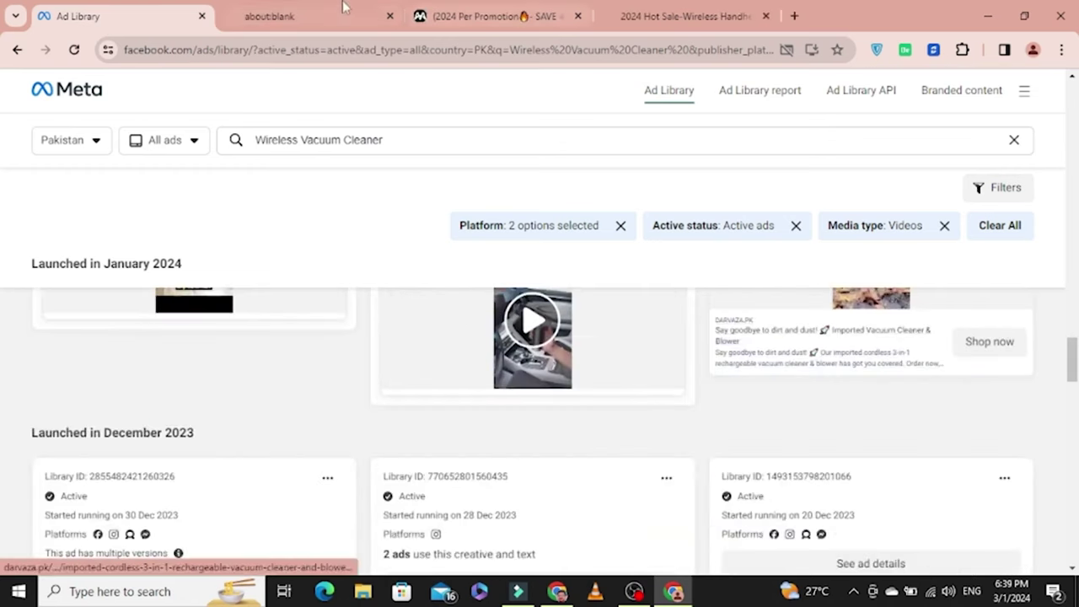
Step: Glance again at the Surprisenook and Awaken Cheerful vacuum cleaner listings to compare their prices and offers
left_click(692, 10)
left_click(497, 16)
left_click(308, 16)
left_click(687, 16)
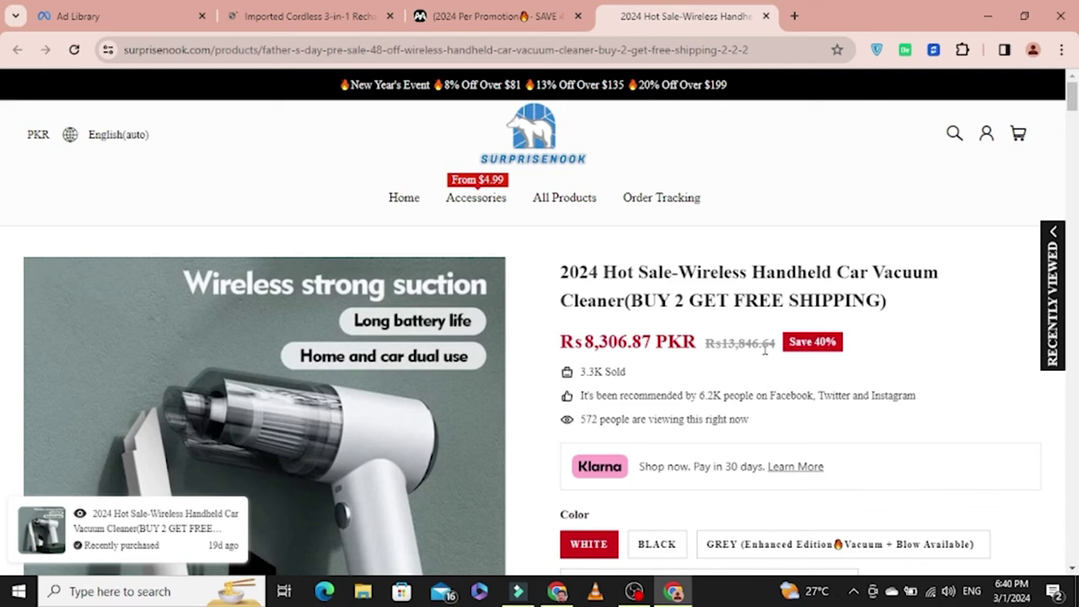
left_click(497, 24)
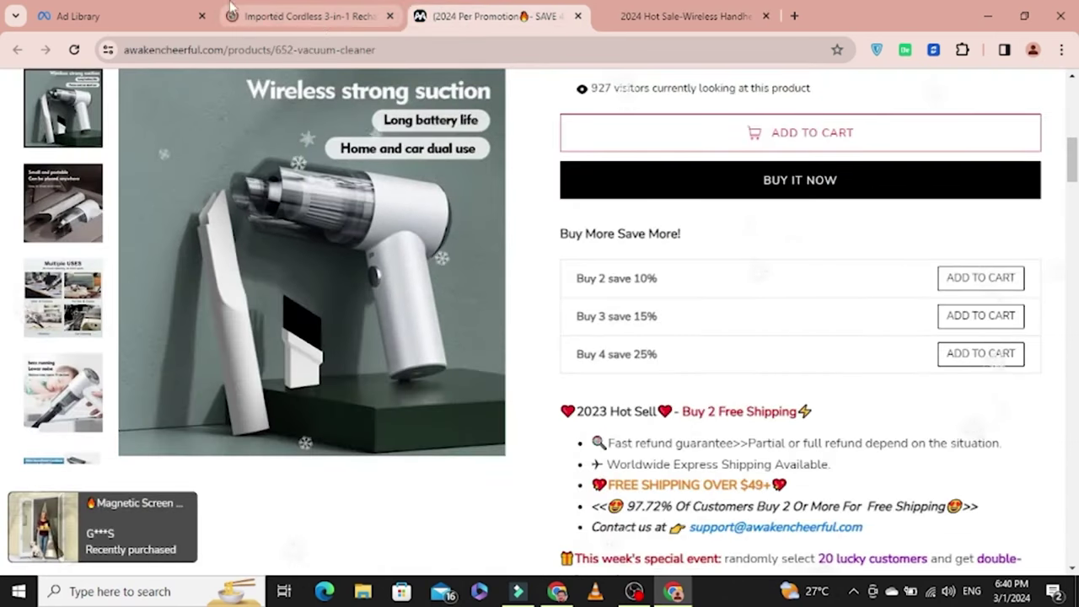
Step: Review Darvaza.pk's 3-in-1 vacuum cleaner listing, including its price, product images, description and feature list
left_click(307, 16)
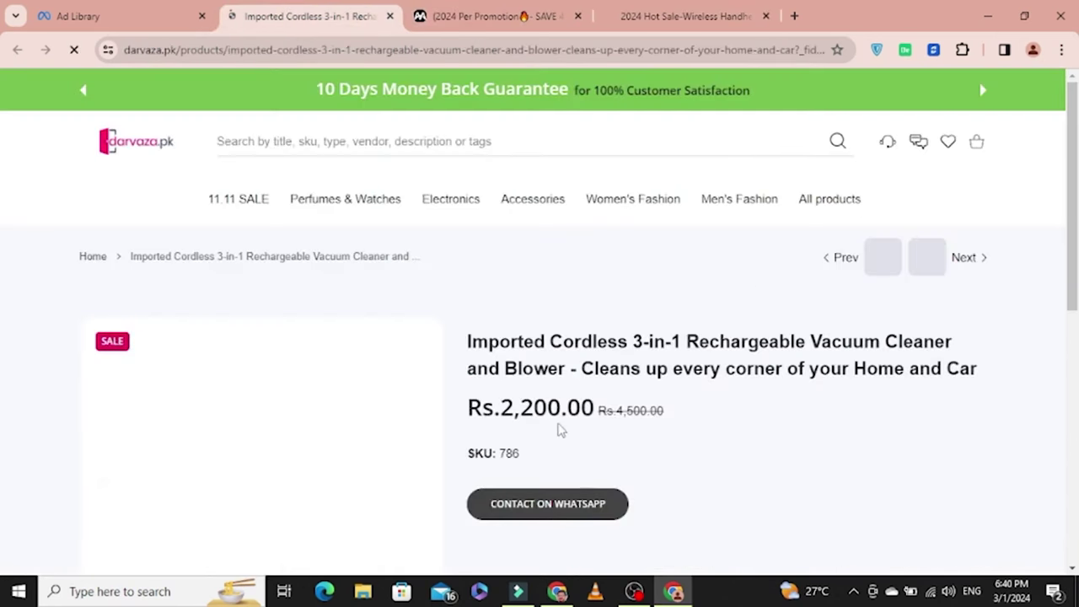
scroll(660, 414, "down", 5)
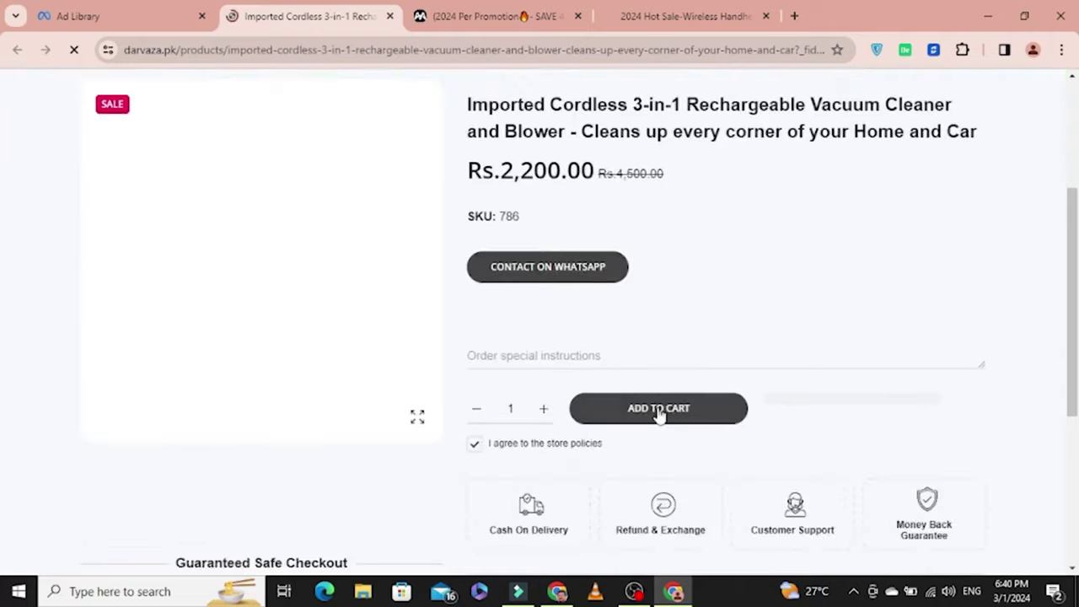
scroll(661, 415, "up", 7)
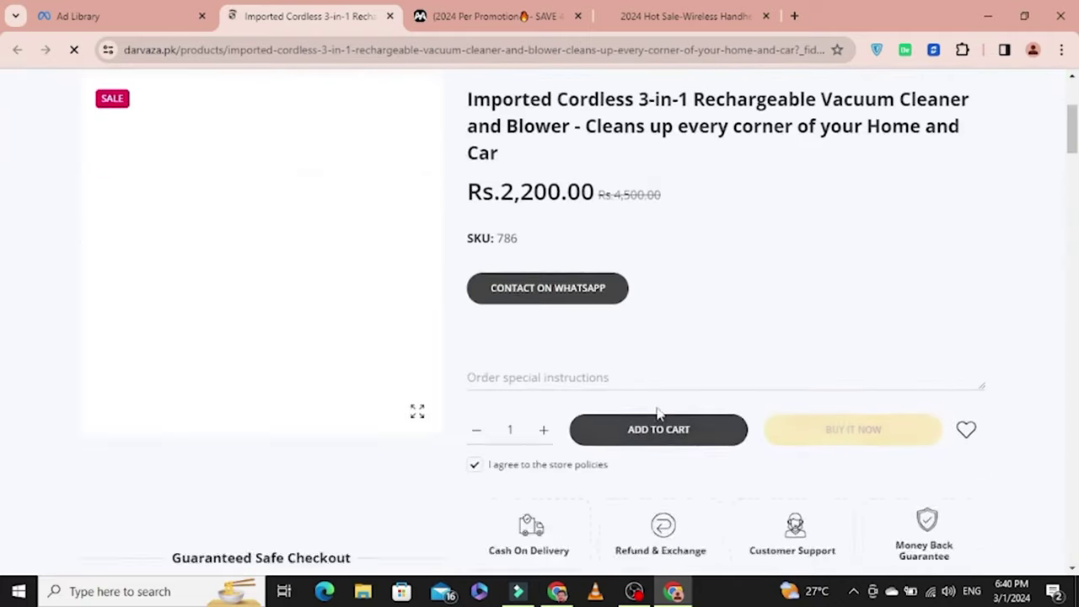
scroll(544, 325, "down", 1)
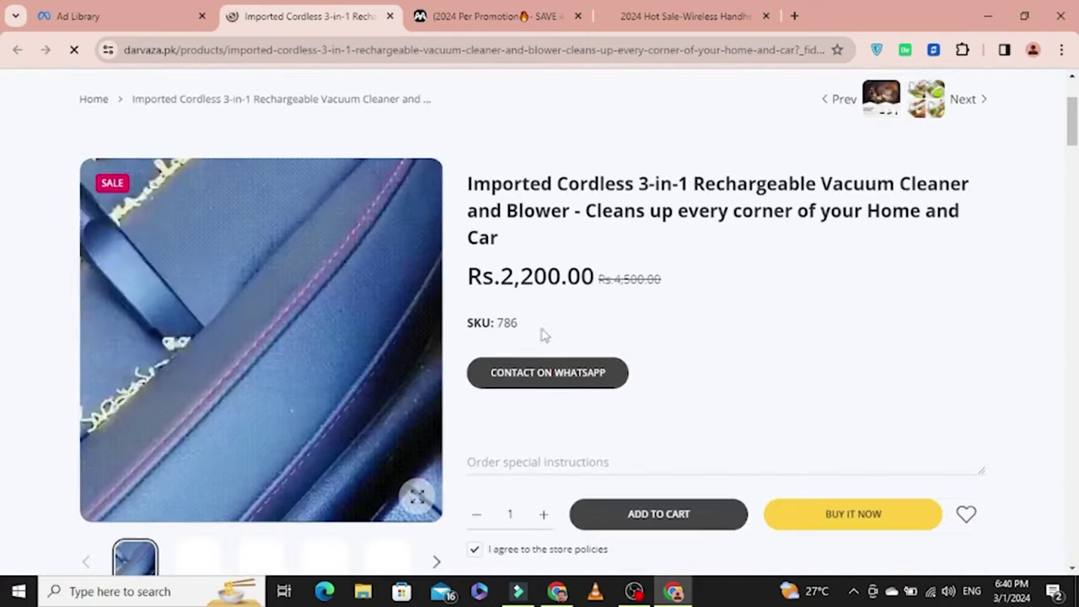
left_click(416, 342)
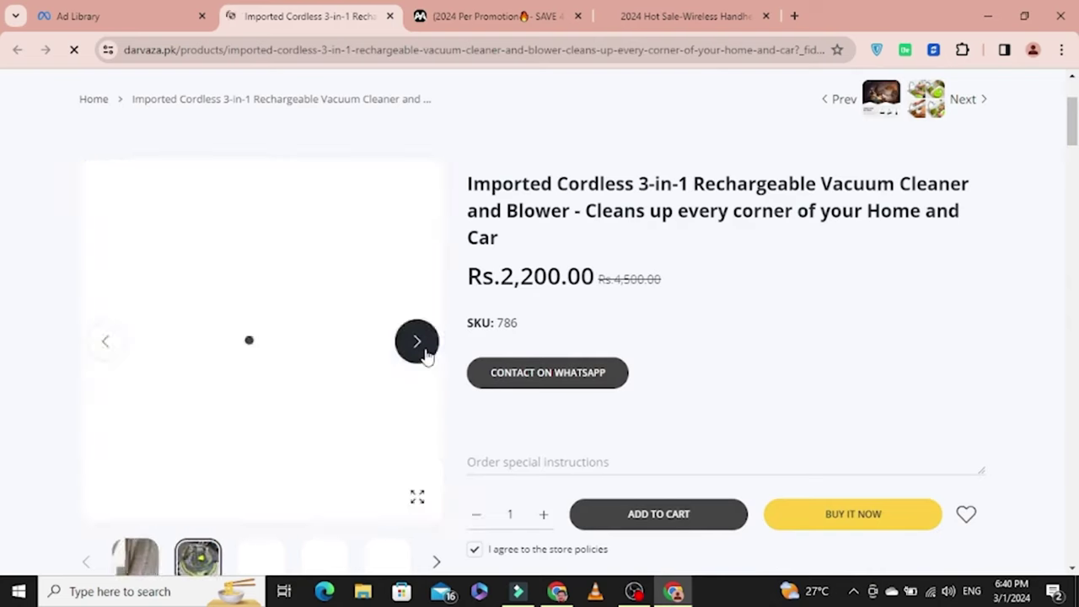
scroll(831, 338, "down", 5)
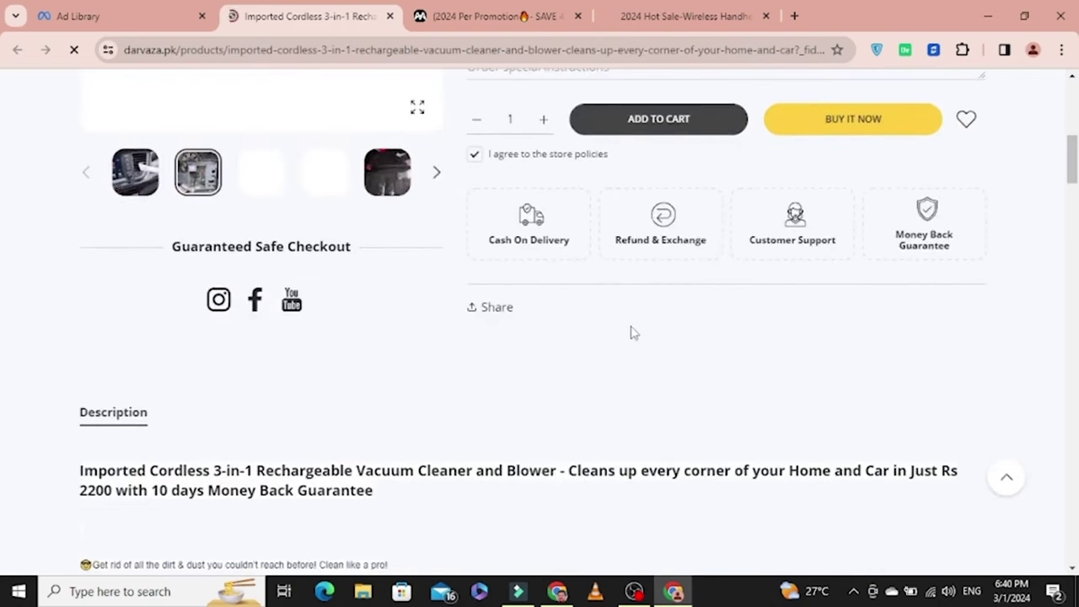
scroll(631, 330, "down", 3)
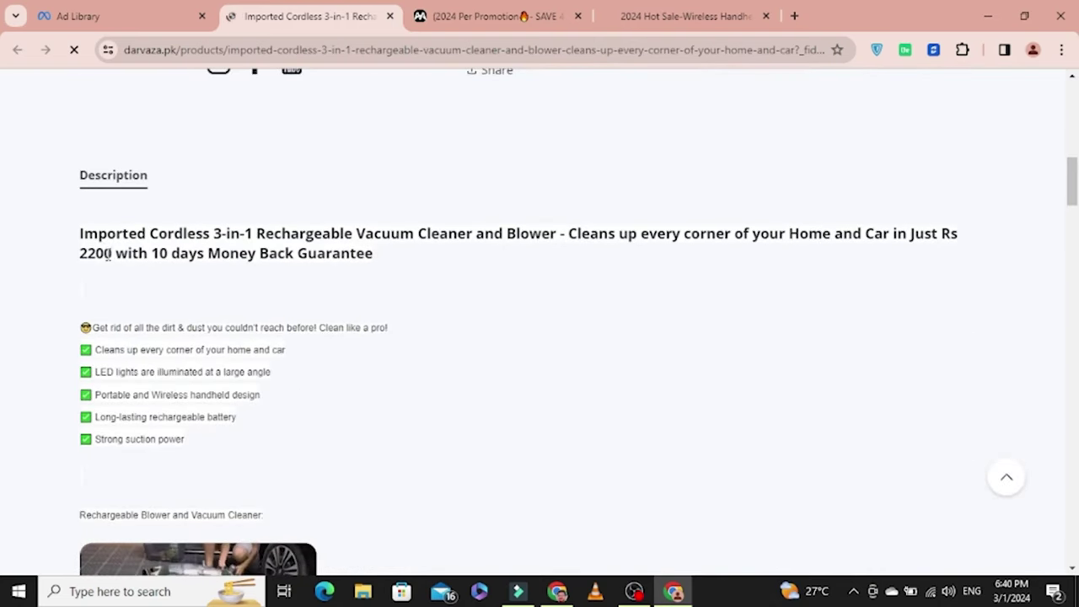
scroll(160, 363, "down", 20)
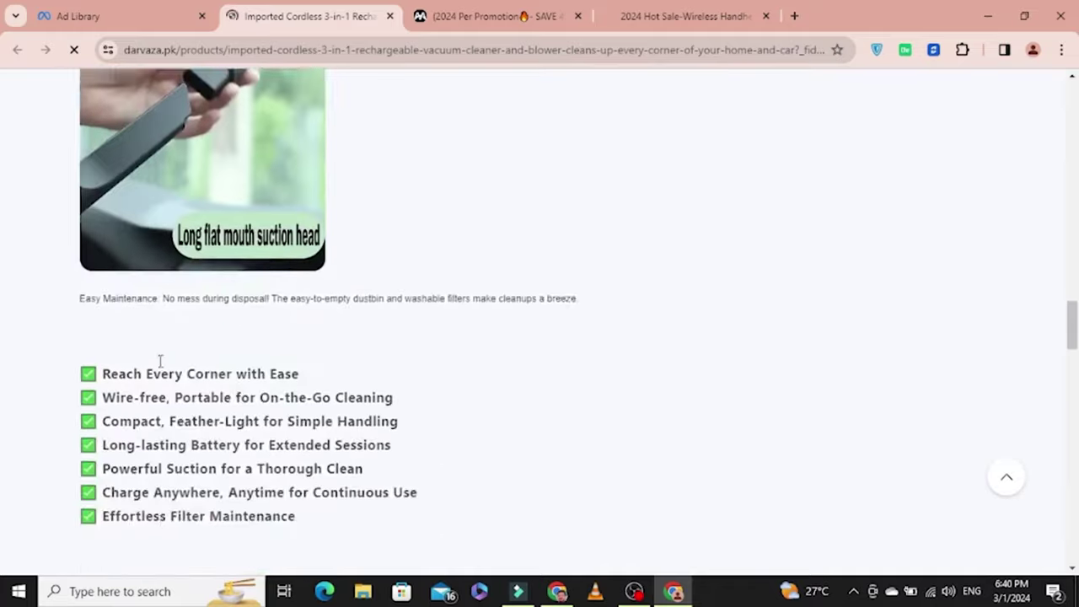
scroll(161, 364, "down", 12)
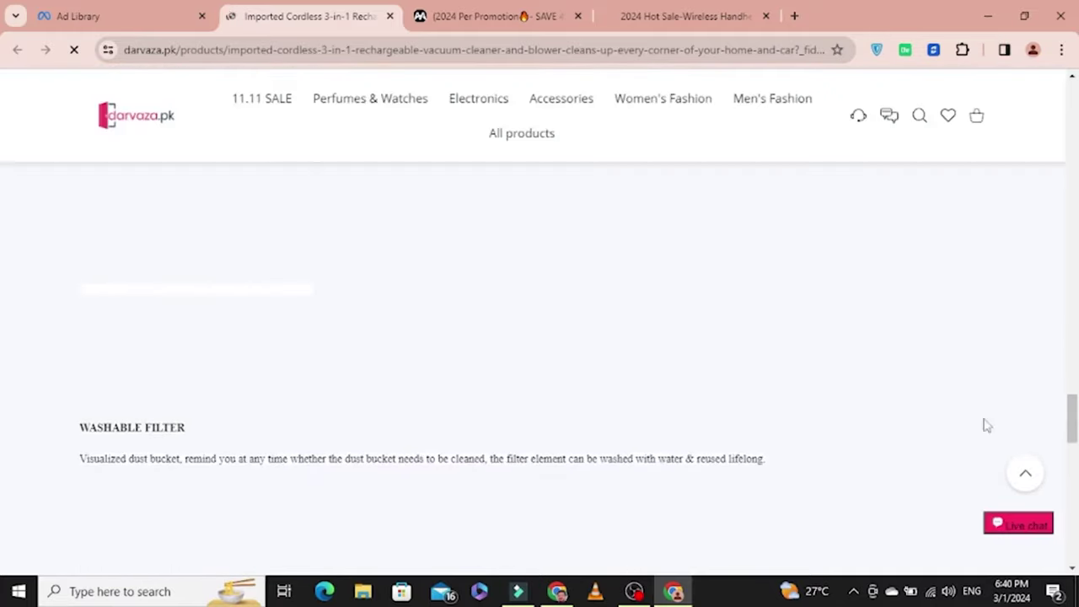
left_click_drag(1072, 405, 1072, 101)
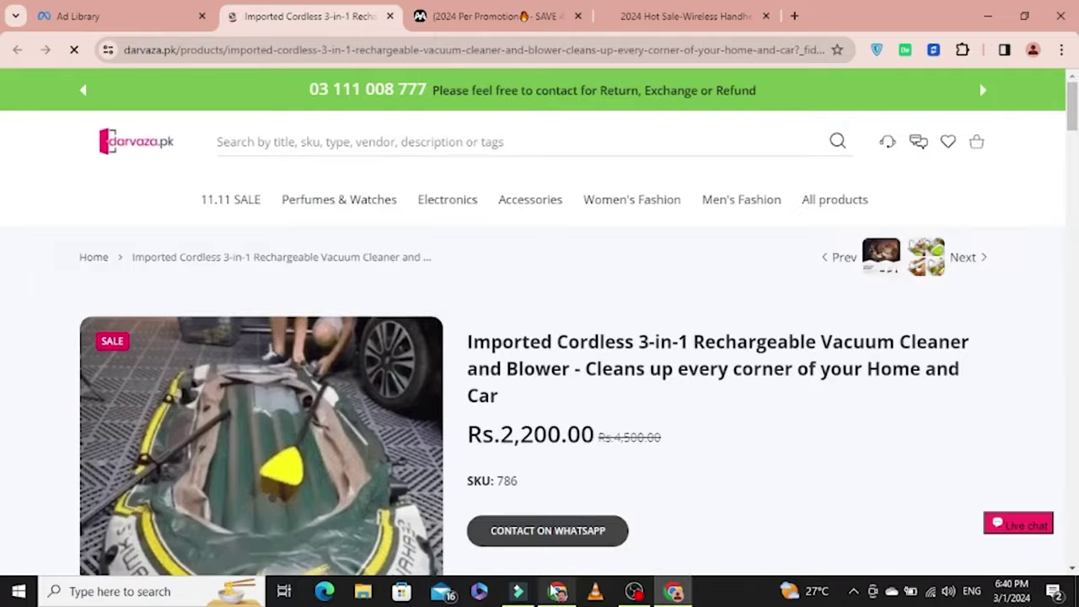
Step: Return to the AliExpress wireless vacuum cleaner listing and examine its price, shipping, color variants and image download options
left_click(557, 591)
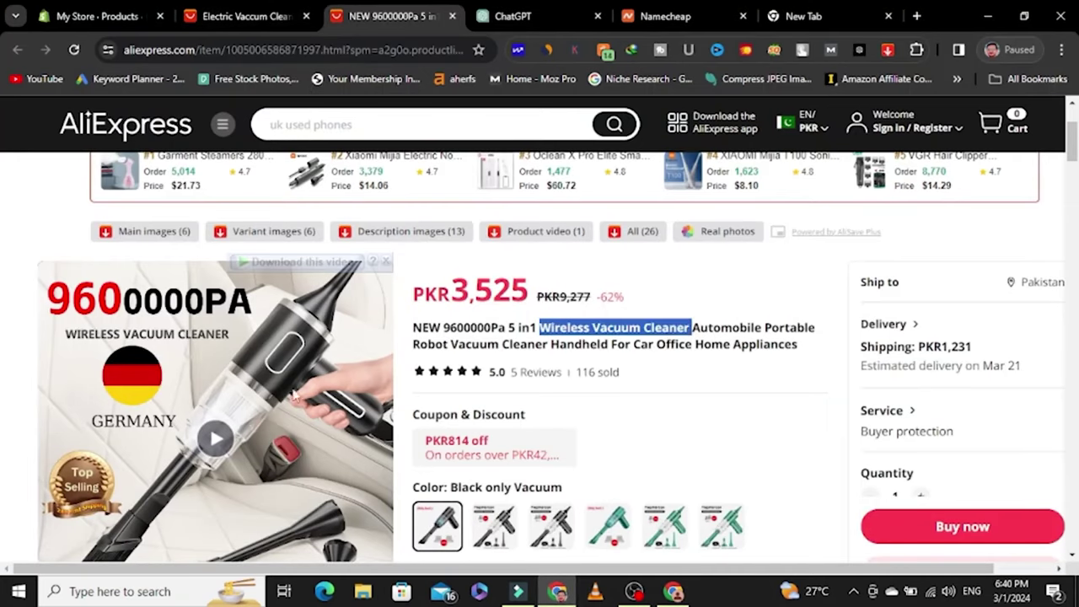
scroll(295, 396, "down", 1)
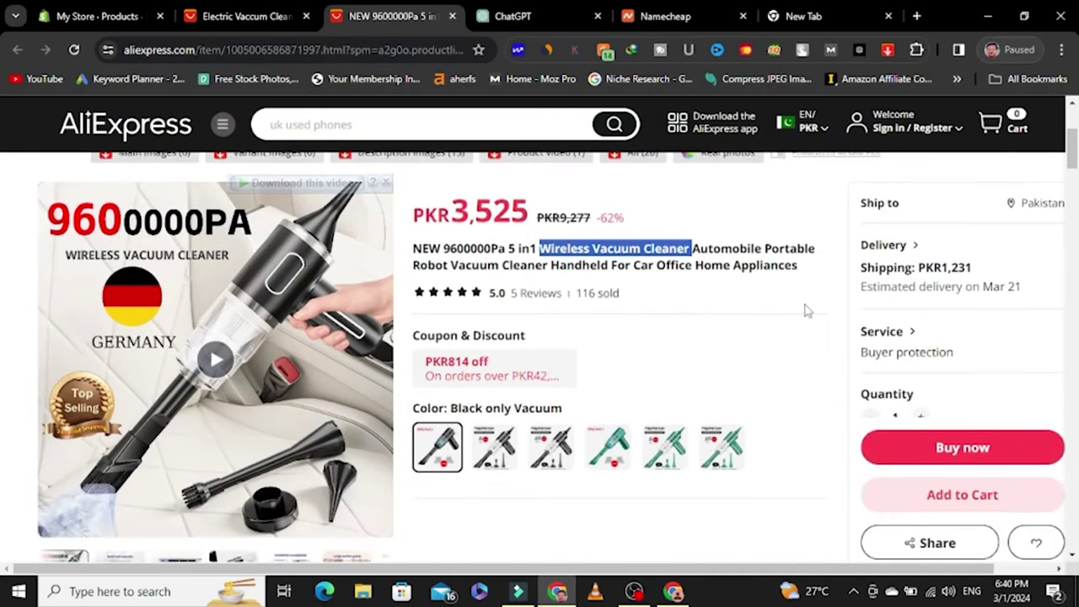
left_click(805, 310)
scroll(629, 310, "up", 3)
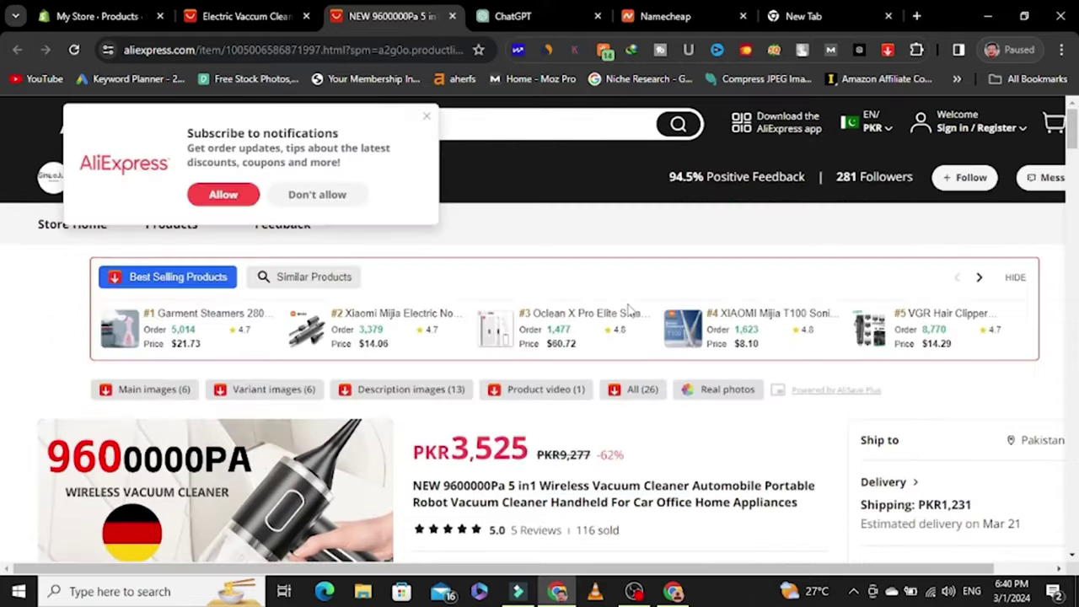
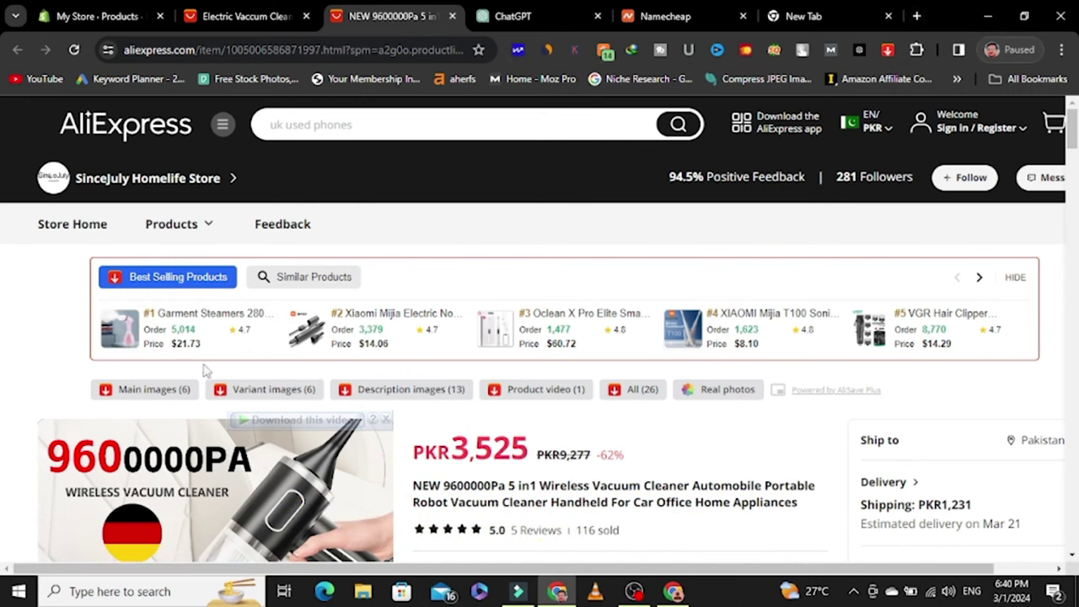
scroll(224, 366, "down", 4)
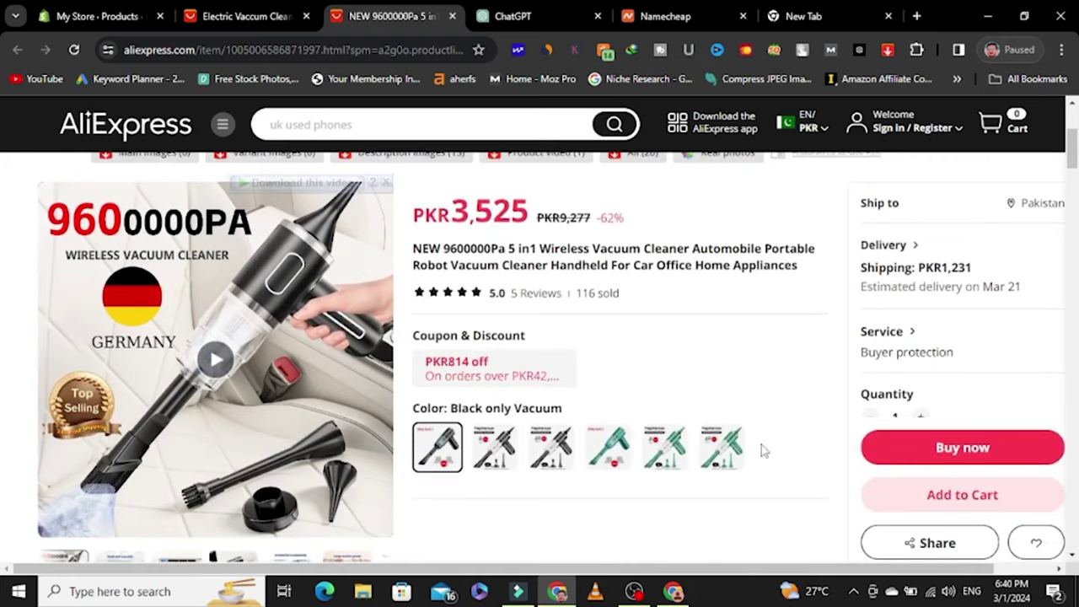
scroll(10, 221, "up", 4)
scroll(269, 415, "down", 4)
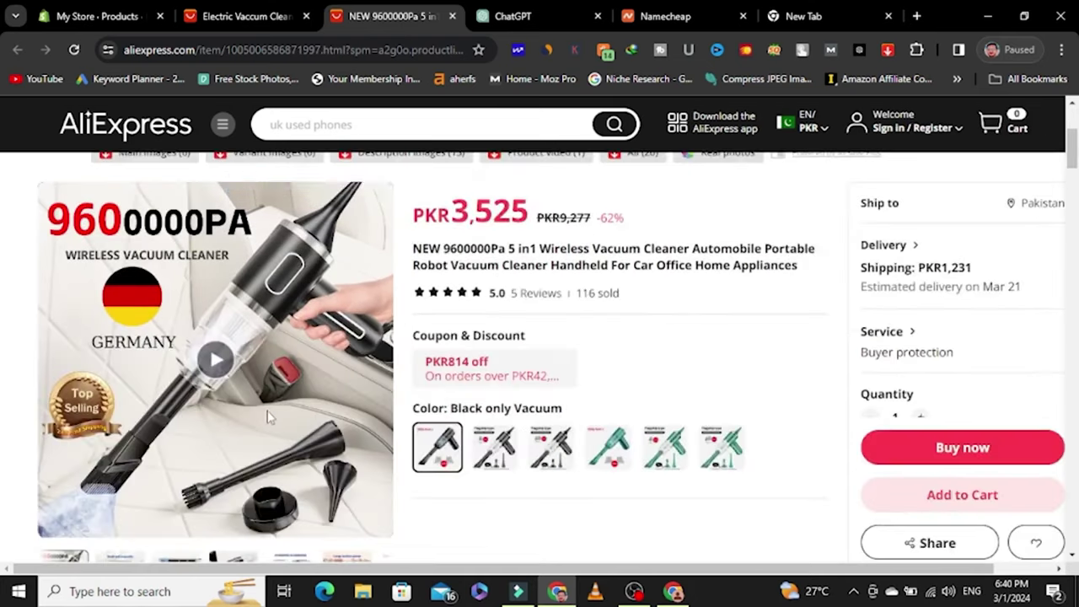
scroll(730, 409, "up", 2)
scroll(187, 276, "up", 1)
scroll(187, 276, "down", 2)
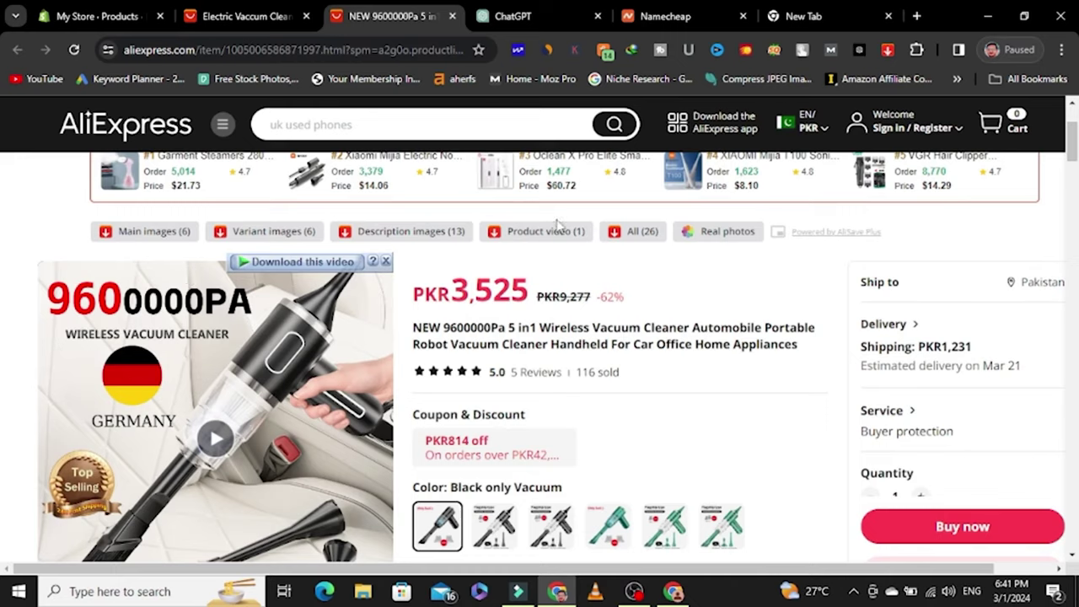
scroll(557, 224, "up", 1)
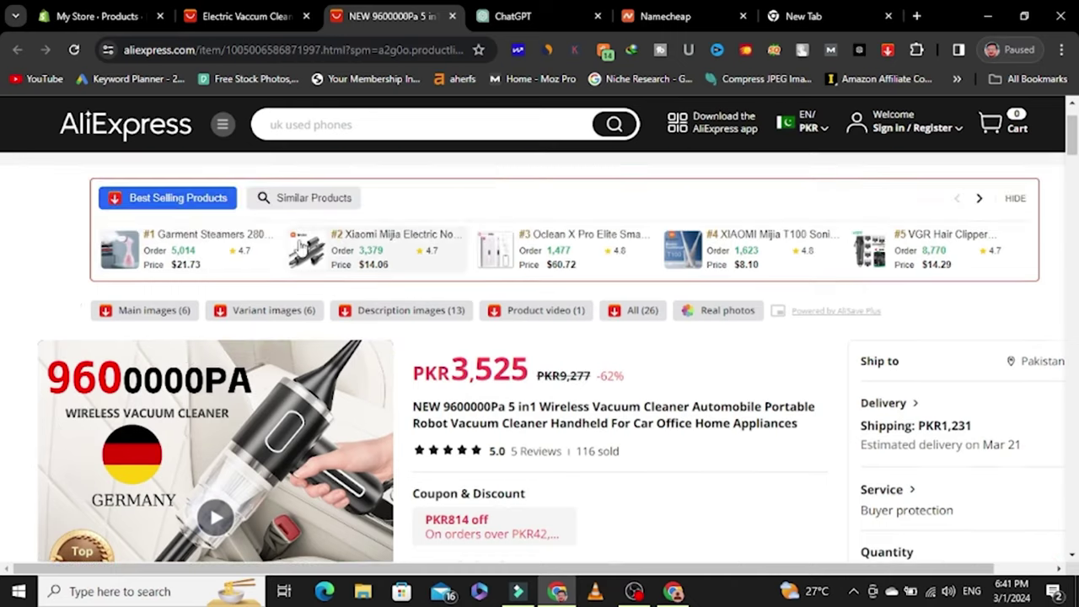
Step: Start downloading the AliExpress listing's main images, variant images and description images with AliSave Plus
left_click(156, 312)
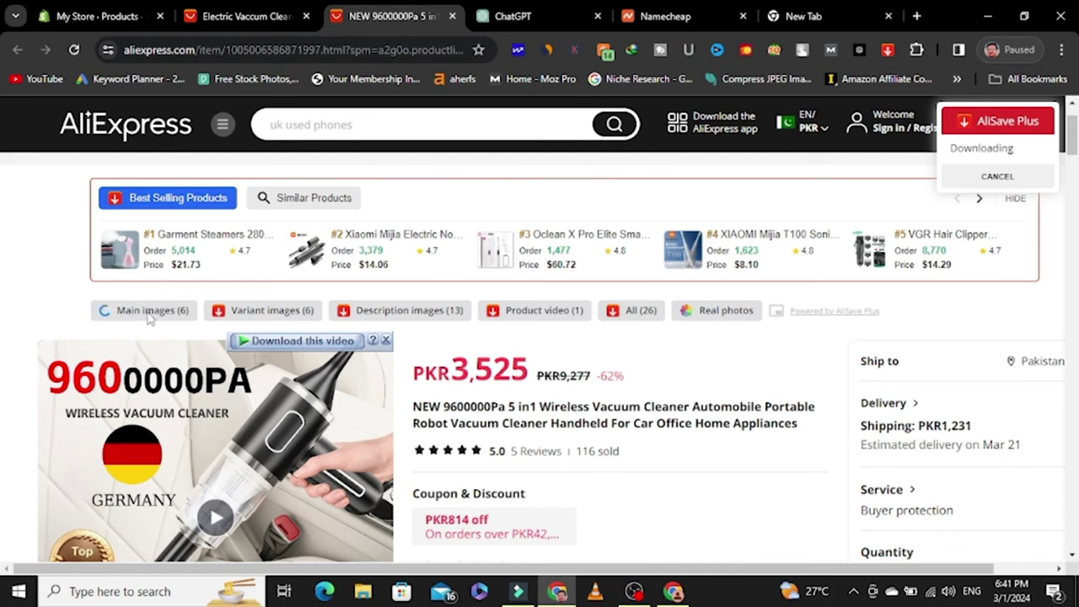
left_click(262, 317)
left_click(405, 321)
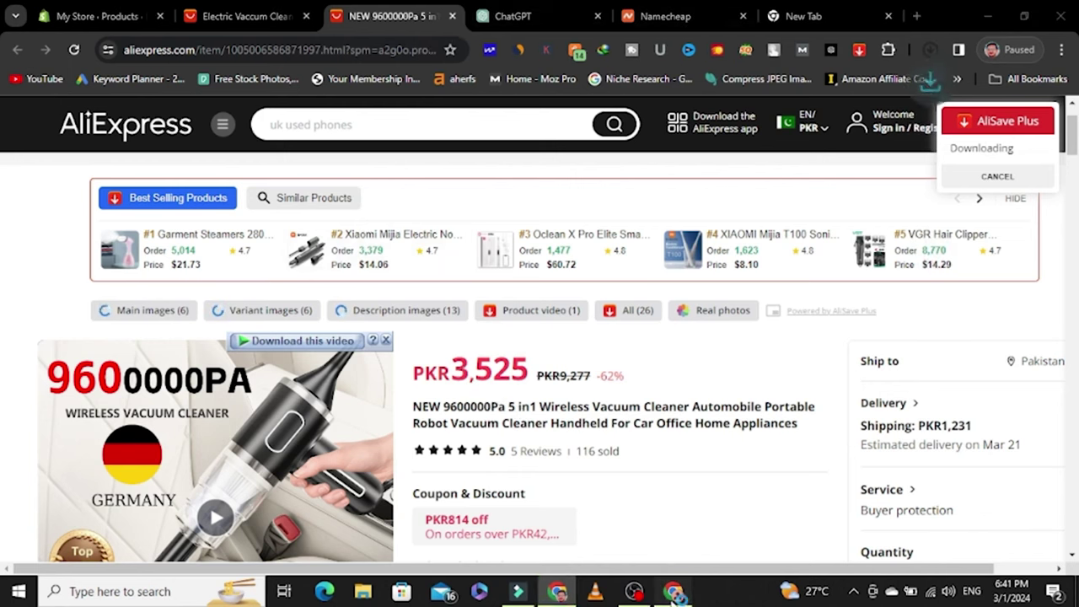
Step: Compare the product titles on the Darvaza.pk, Awaken Cheerful and Surprisenook vacuum cleaner pages
left_click(673, 590)
scroll(846, 460, "down", 2)
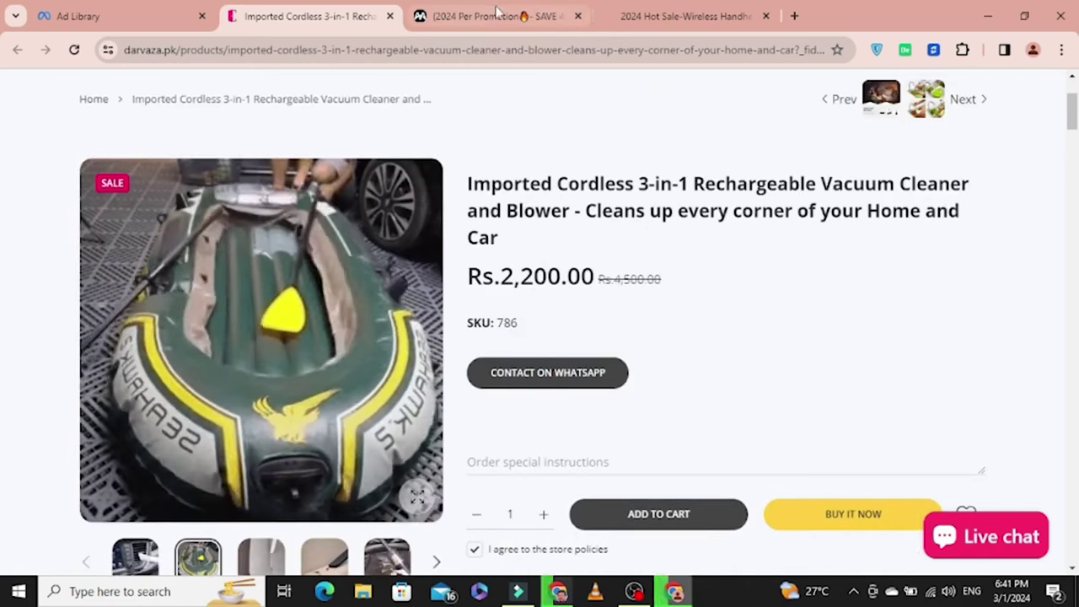
left_click(455, 16)
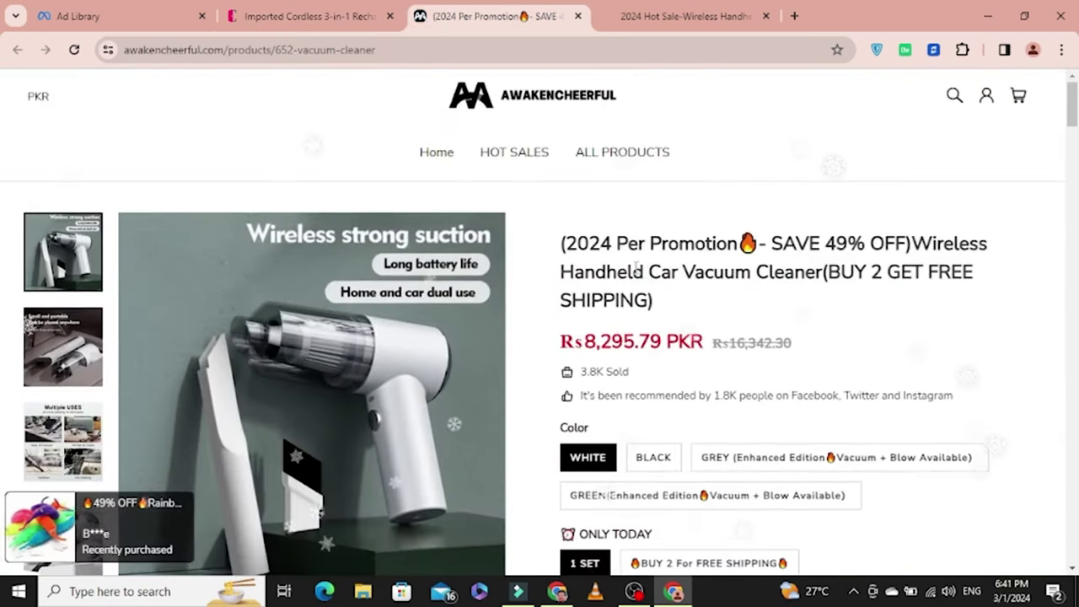
key("ctrl+Tab")
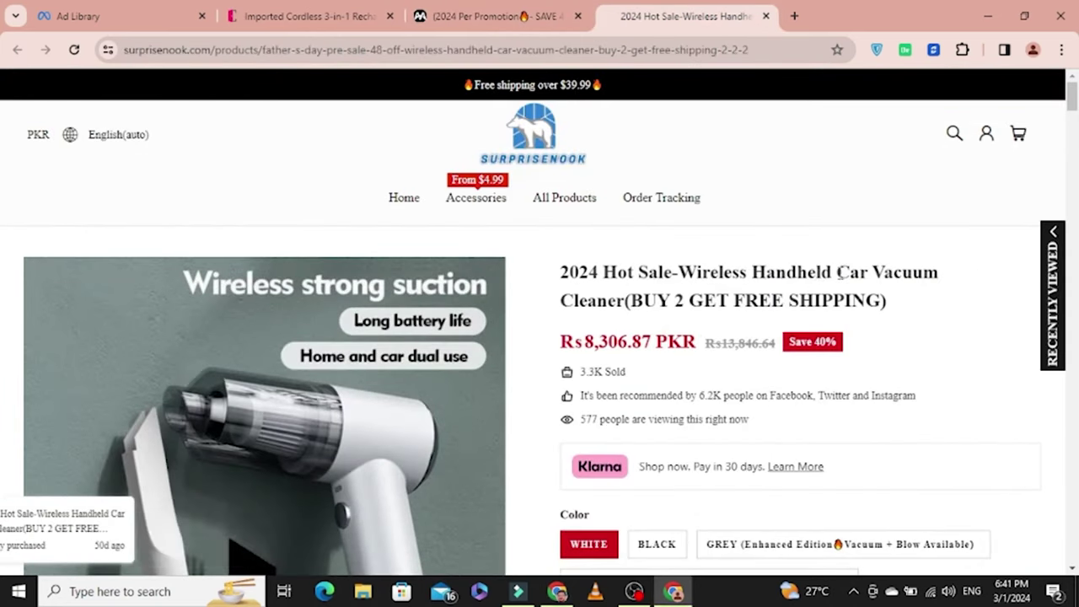
left_click(447, 17)
left_click(287, 16)
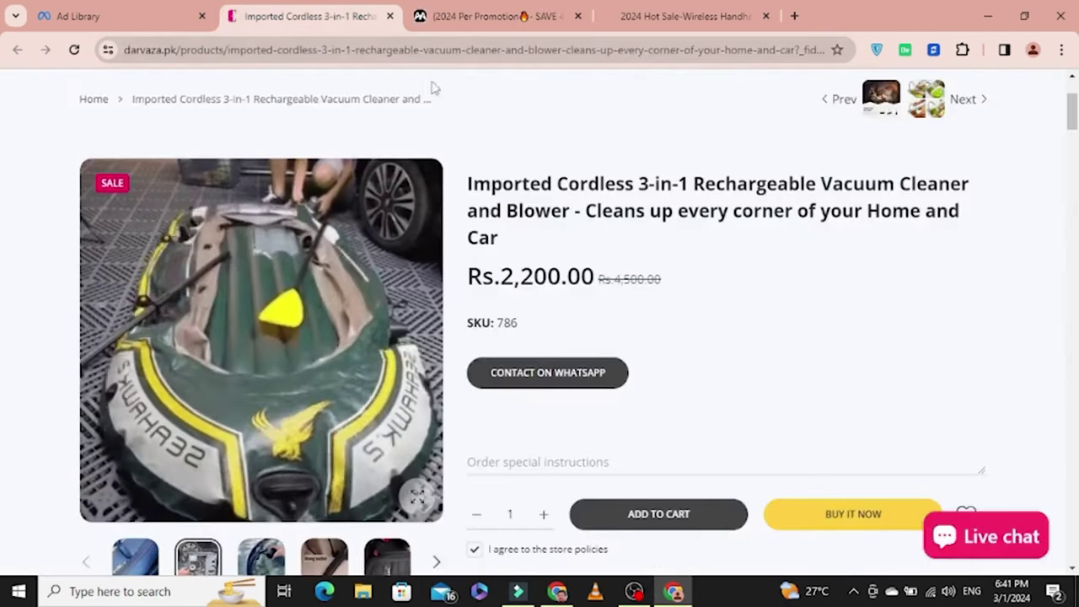
Step: Copy "Wireless Handheld Car Vacuum Cleaner" from the Awaken Cheerful listing into the Shopify product title, followed by an opening parenthesis
key("ctrl+Tab")
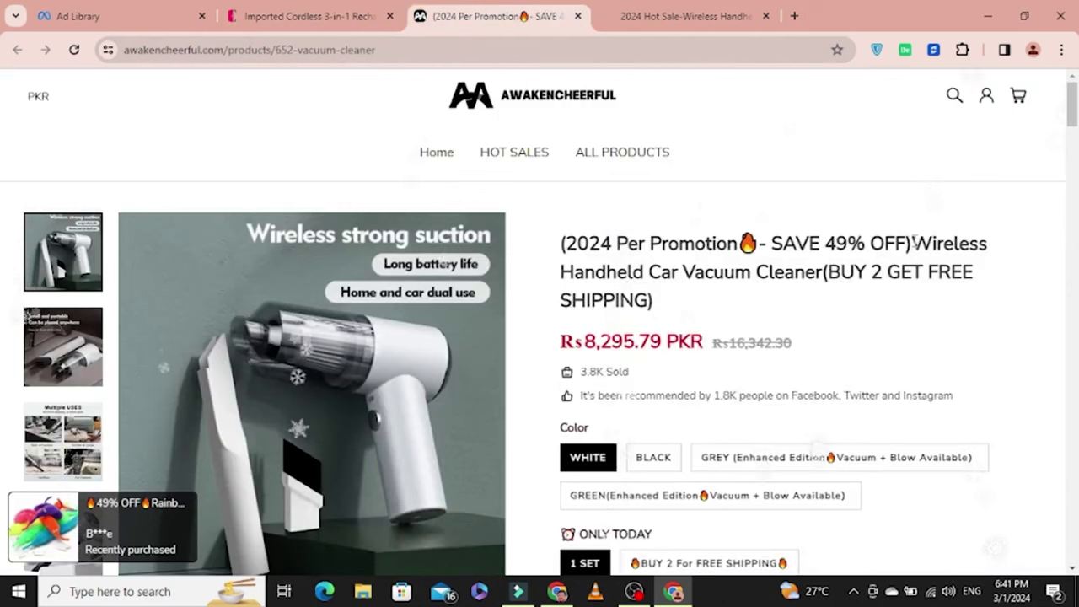
left_click_drag(913, 243, 824, 285)
key("ctrl+c")
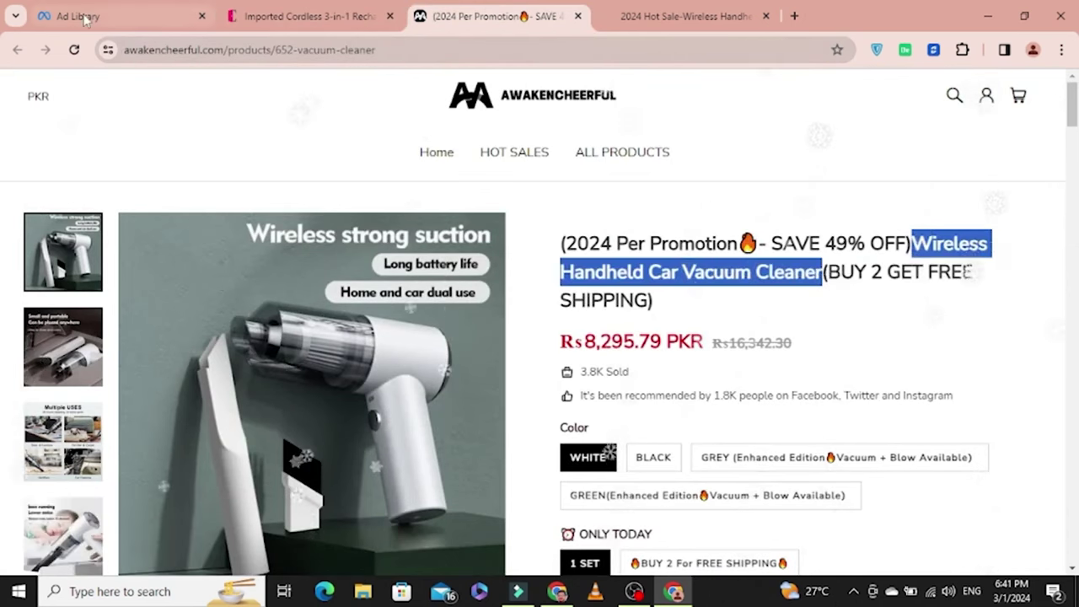
left_click(558, 592)
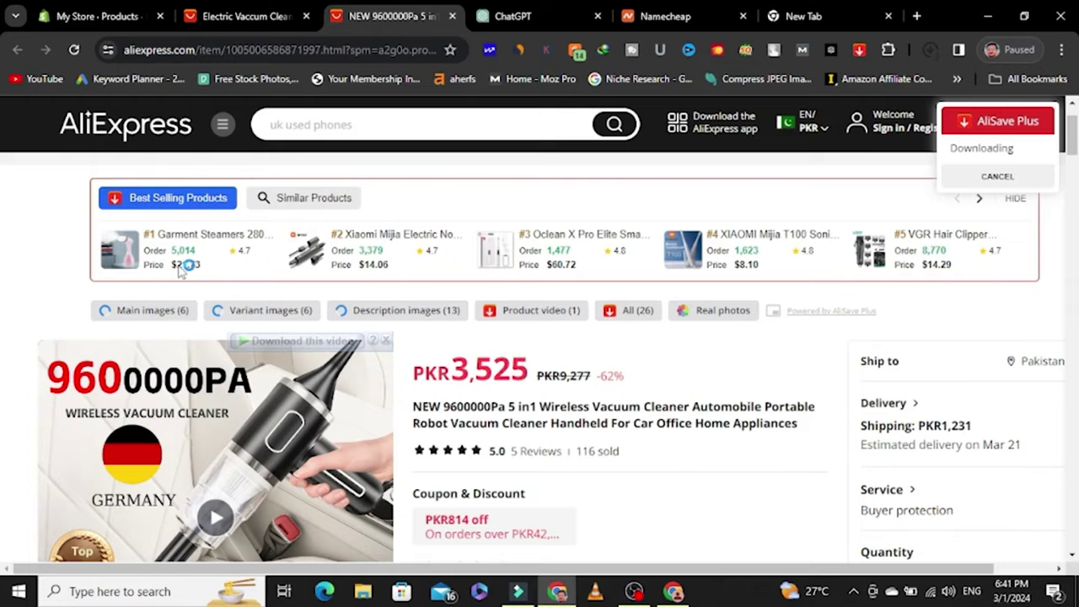
left_click(33, 12)
left_click(373, 244)
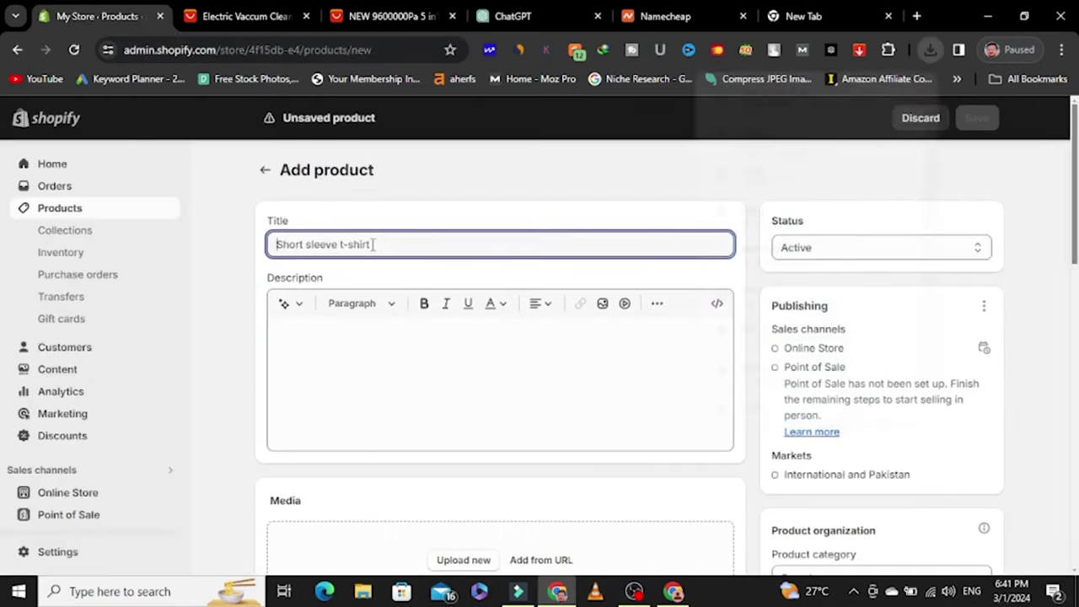
key("ctrl+v")
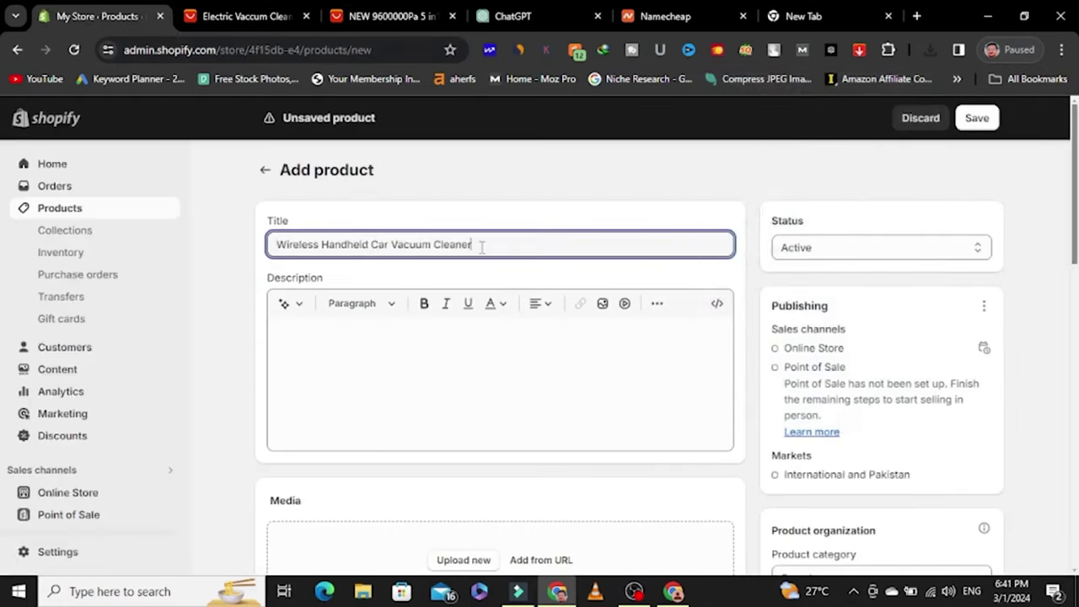
type("(")
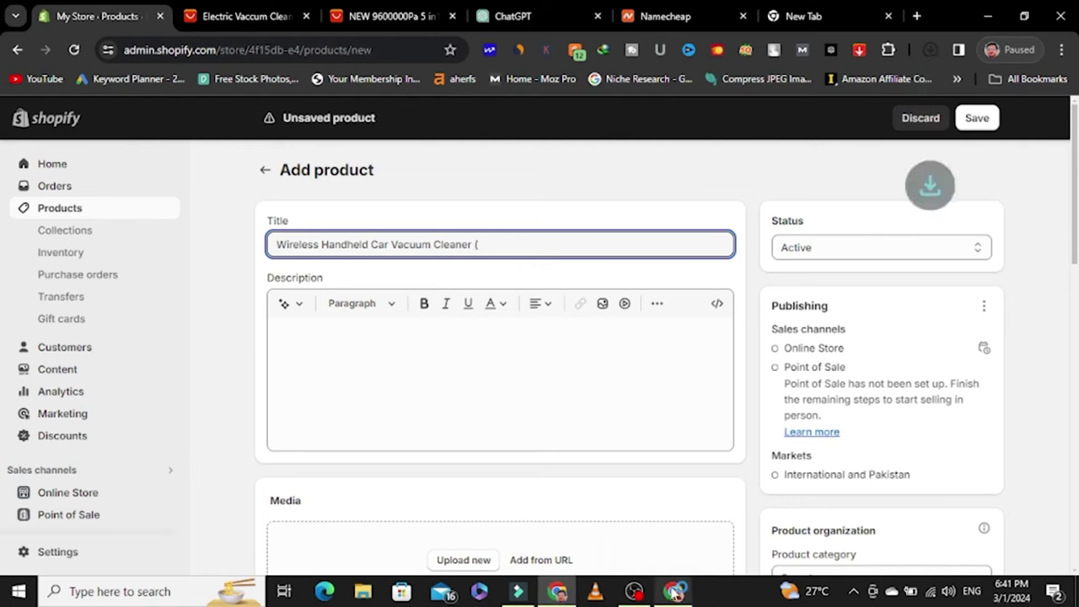
Step: Check the Surprisenook and Darvaza.pk product titles for wording to use in the rest of the title
key("alt+Tab")
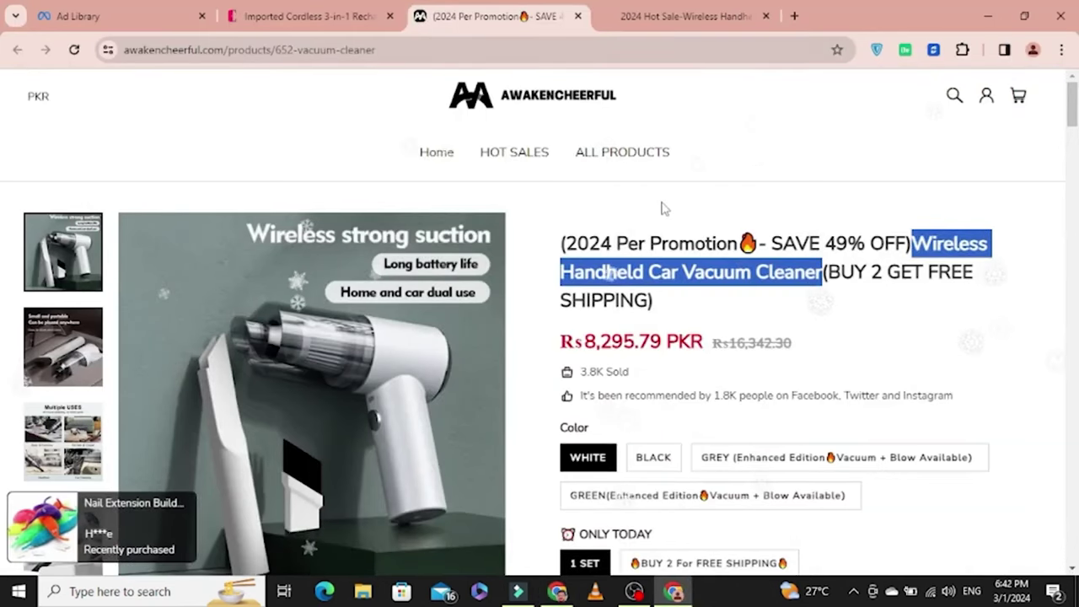
left_click(687, 16)
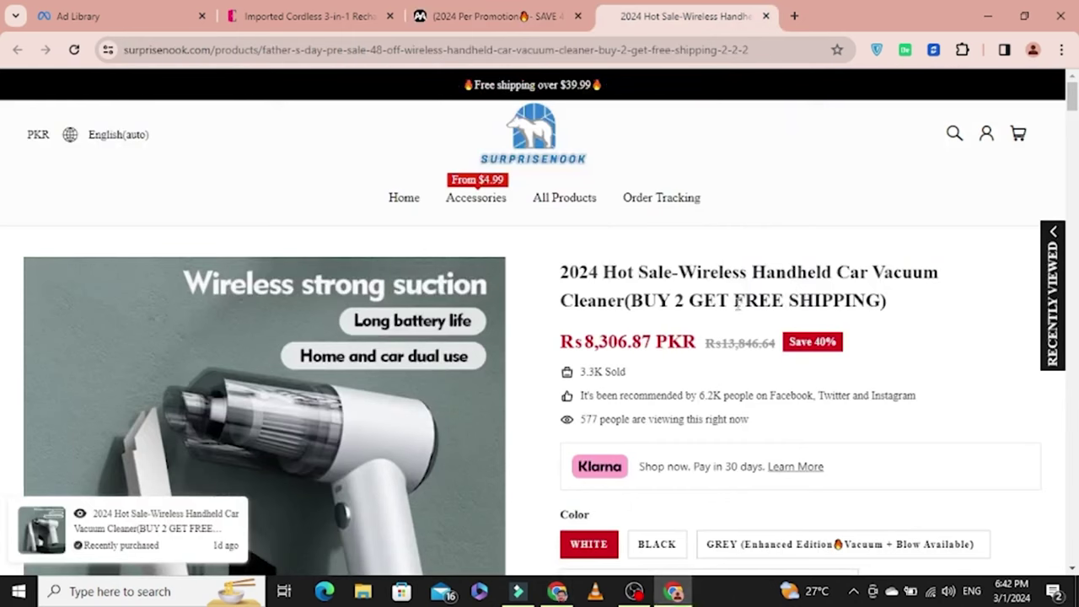
left_click(346, 9)
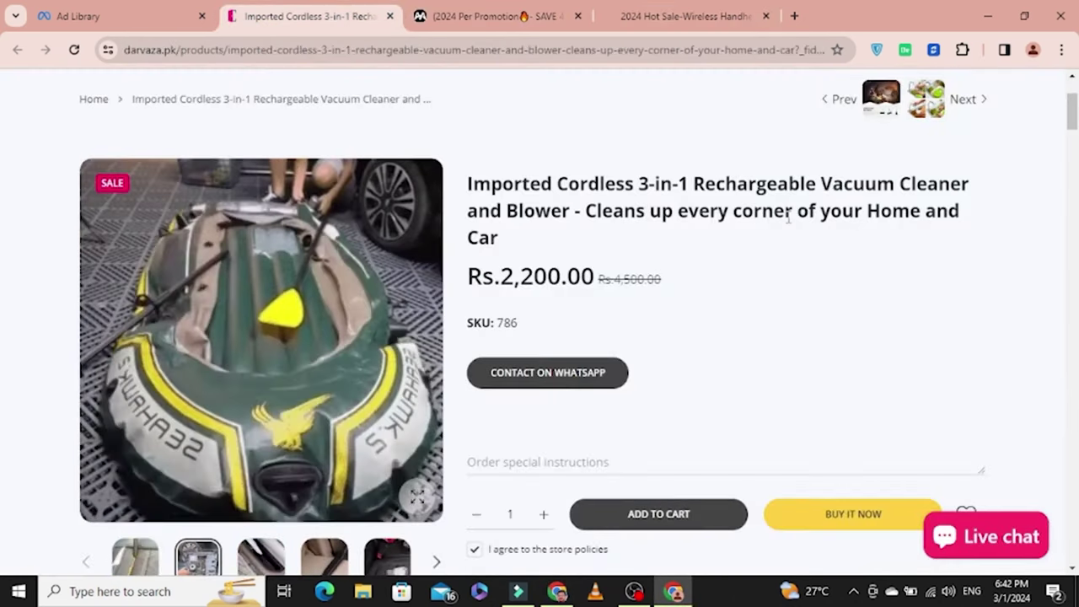
Step: Append "5 in1 Wireless Vacuum Cleaner Automobile Portable" from the AliExpress title after the opening parenthesis in the Shopify product title
left_click(558, 592)
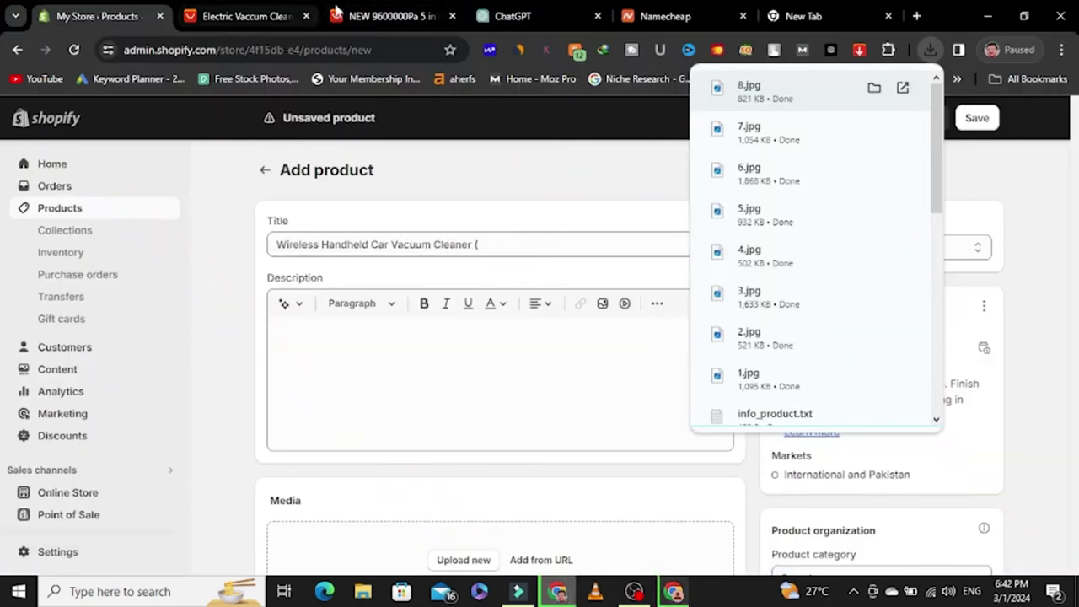
left_click(392, 16)
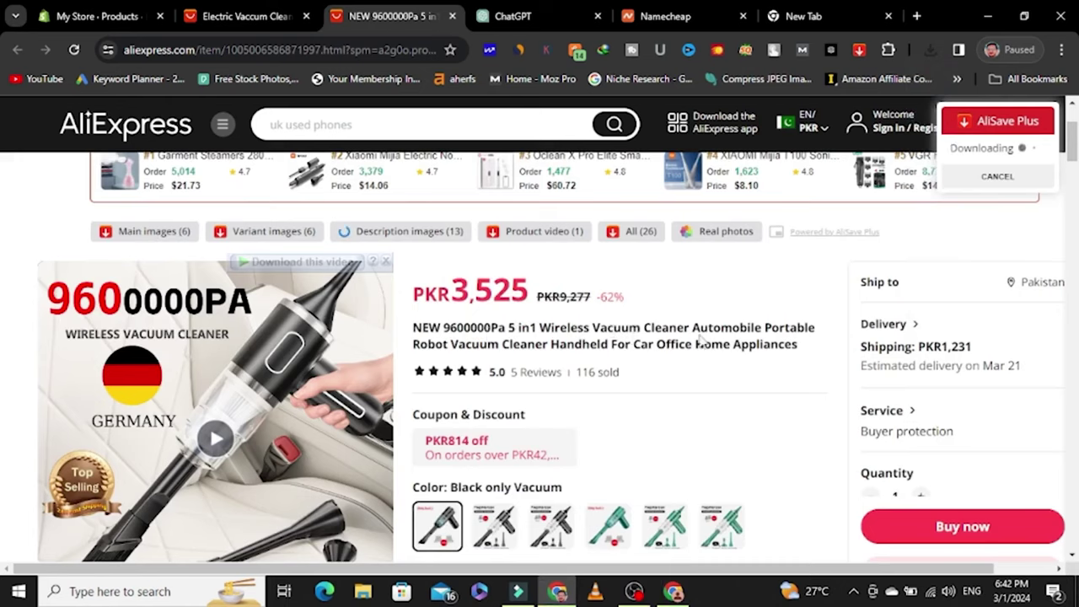
scroll(641, 337, "down", 1)
scroll(571, 340, "up", 1)
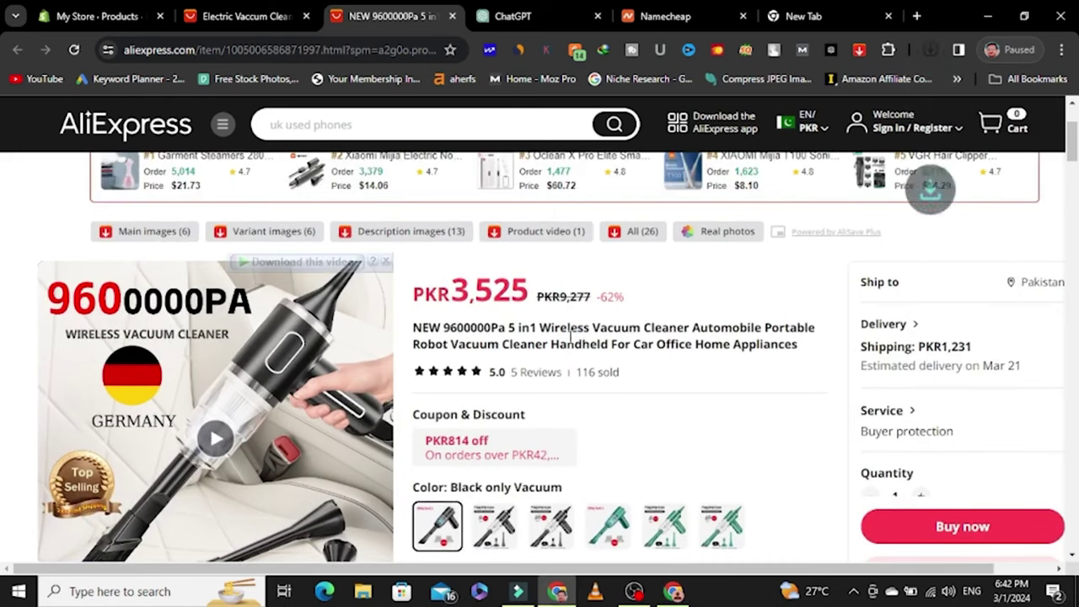
scroll(549, 340, "down", 1)
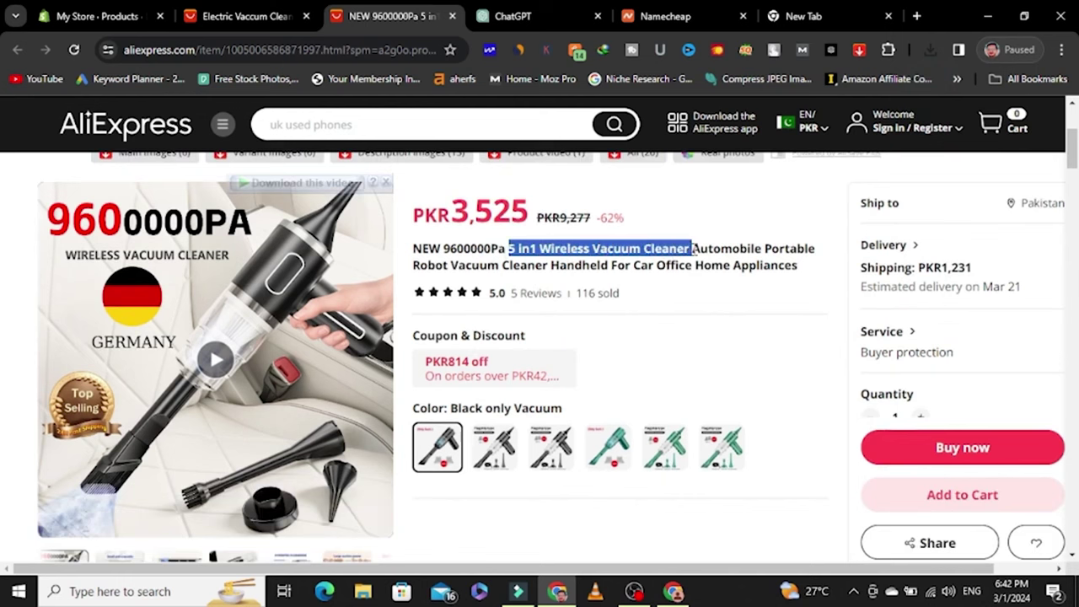
left_click_drag(798, 248, 670, 244)
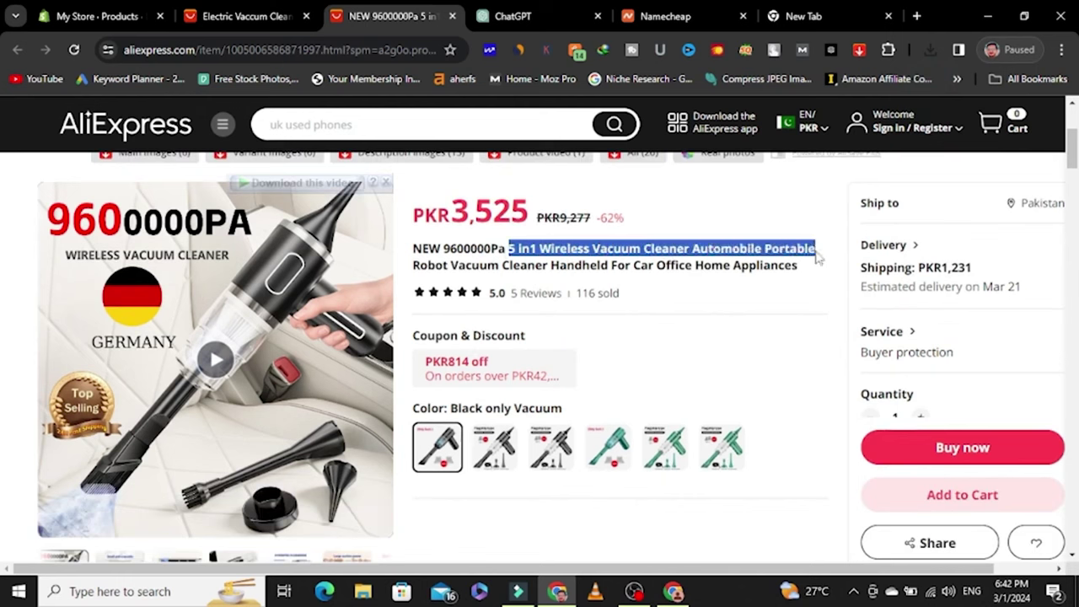
left_click(97, 16)
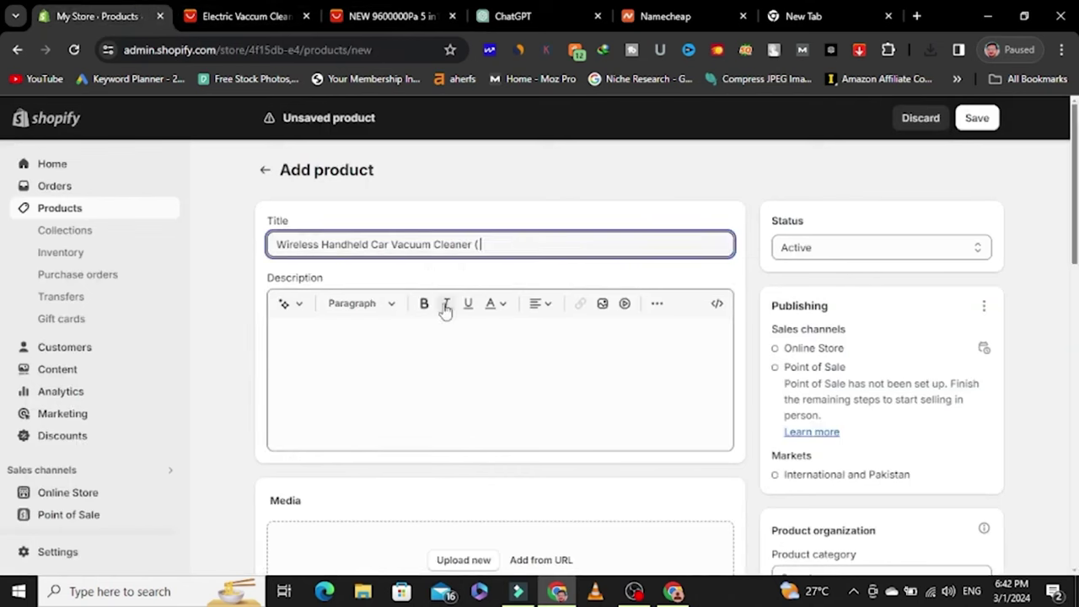
type("5 in1 Wireless Vacuum Cleaner Automobile Portable")
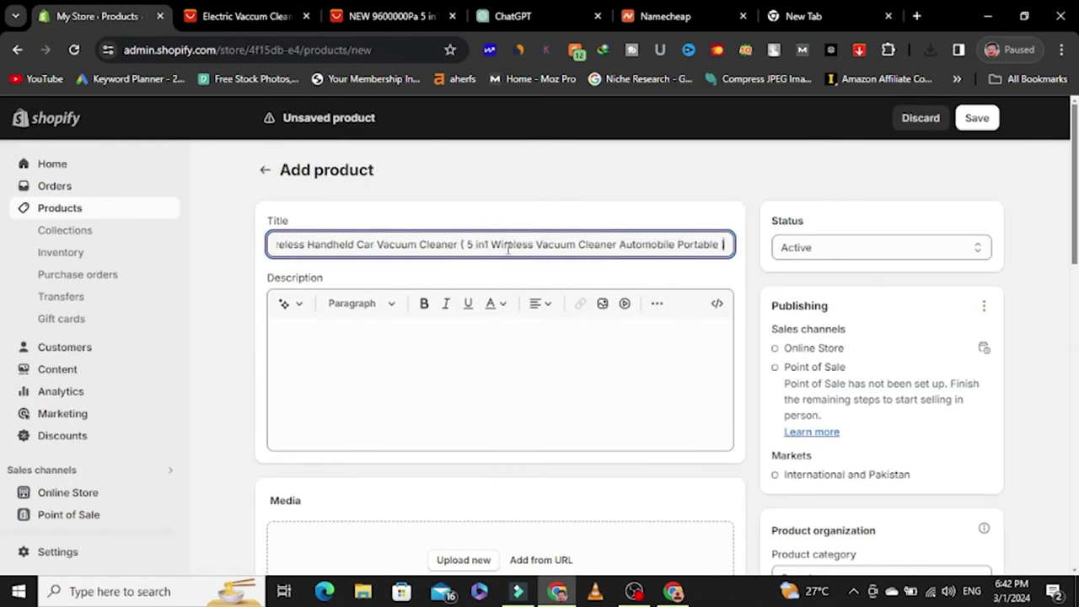
Step: Upload 1.jpg to the product media from the main_images folder inside the downloaded AliSavePlus_20240301 folder
scroll(397, 447, "down", 2)
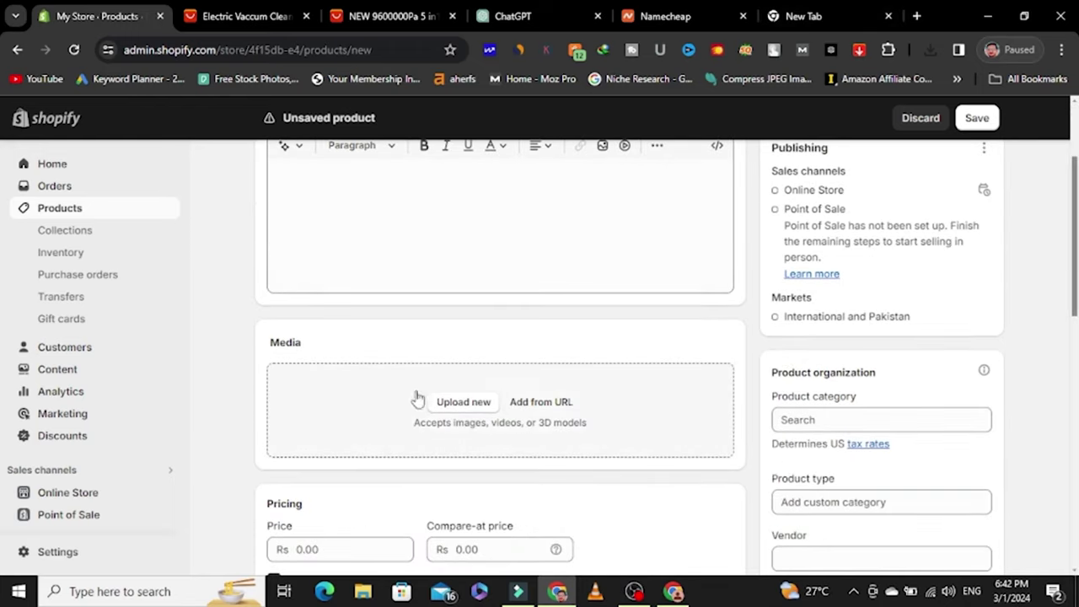
left_click(486, 406)
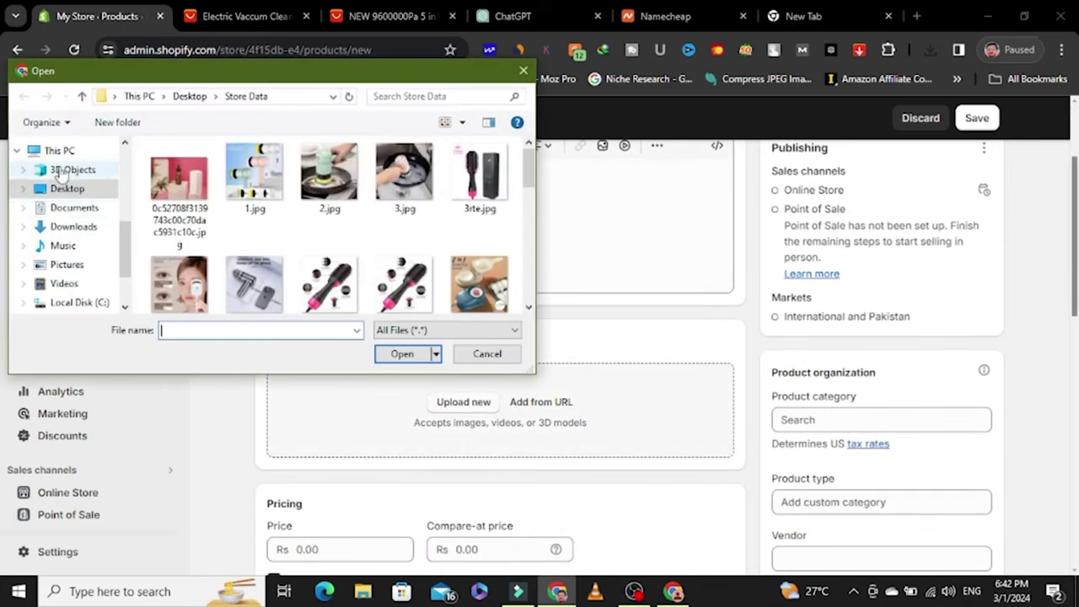
left_click(74, 228)
double_click(169, 171)
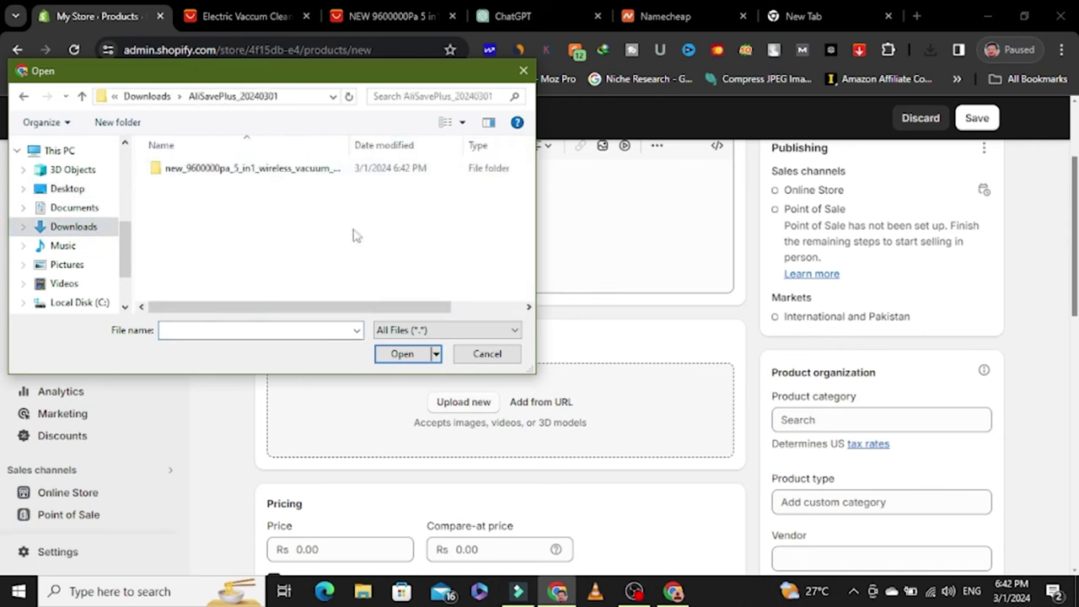
double_click(210, 169)
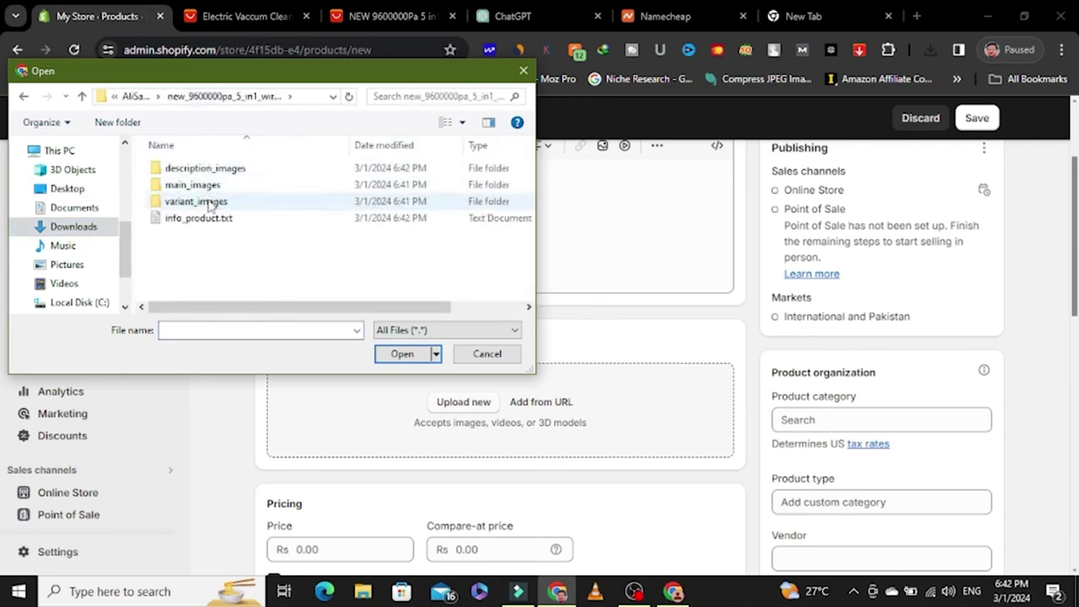
double_click(206, 186)
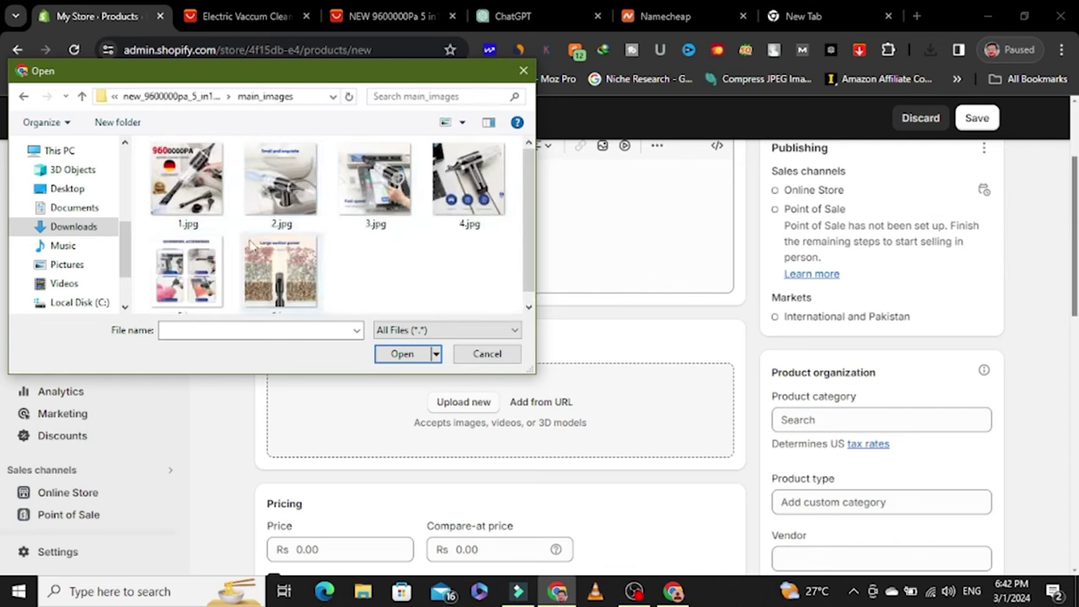
left_click(187, 179)
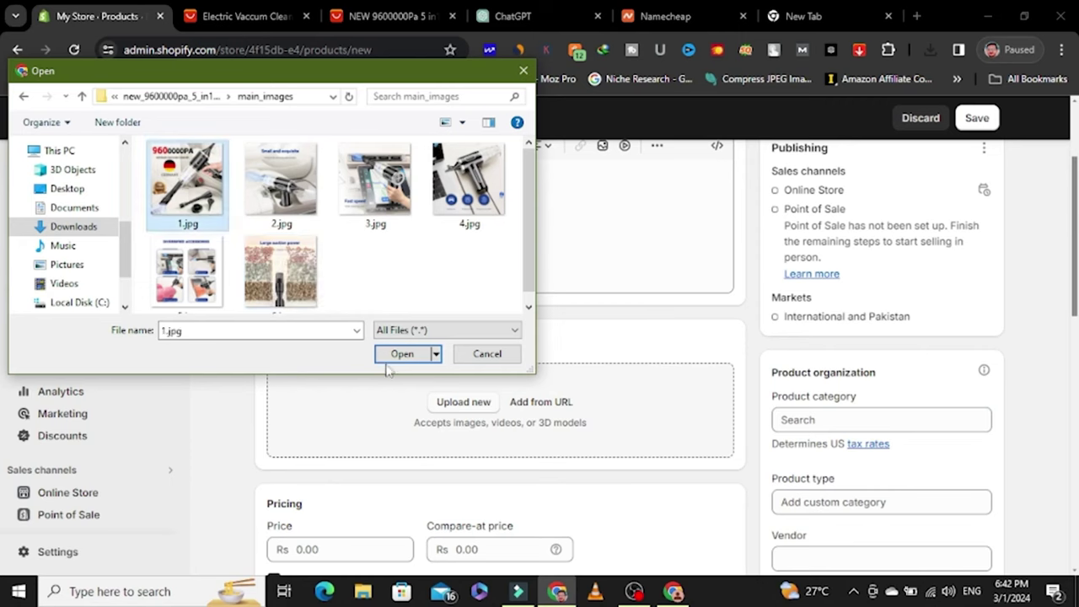
left_click(396, 354)
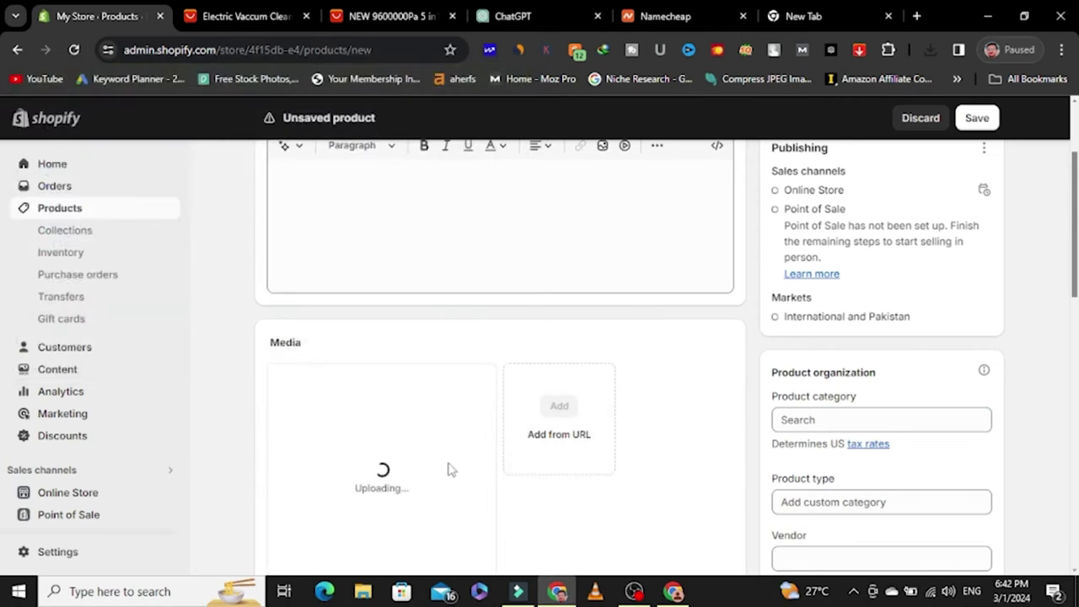
Step: Add 2.jpg and 3.jpg from the main_images folder to the product media
scroll(450, 469, "down", 2)
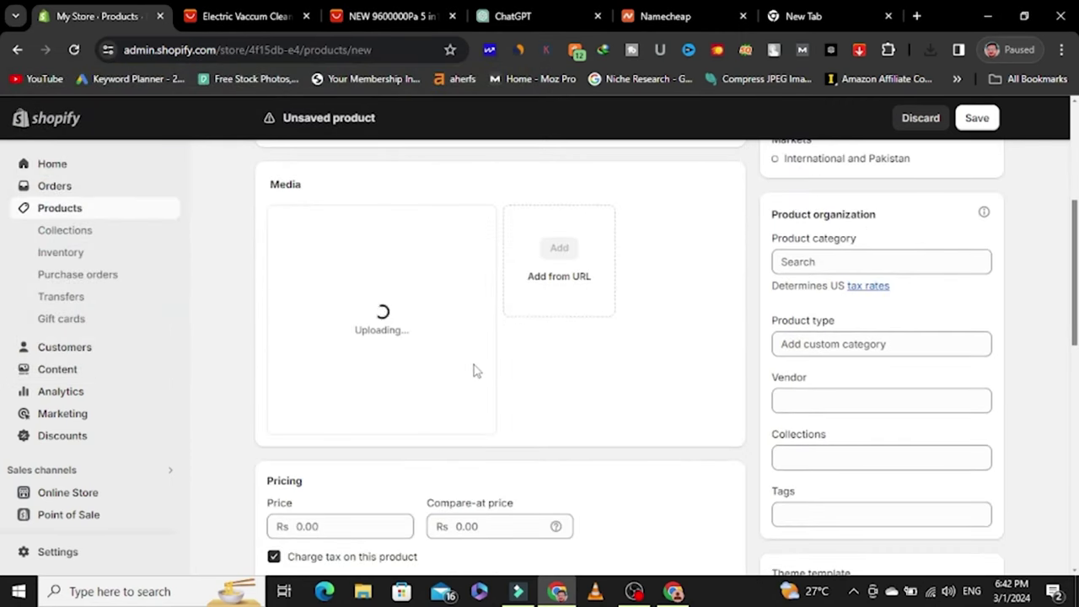
scroll(474, 368, "down", 1)
scroll(475, 368, "up", 1)
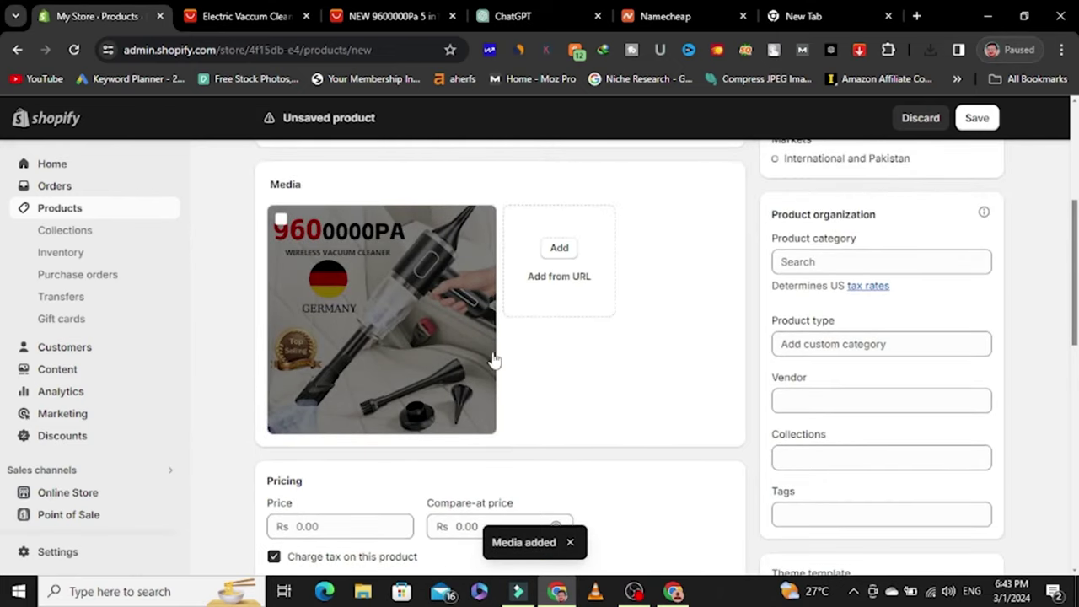
left_click(528, 289)
left_click(295, 196)
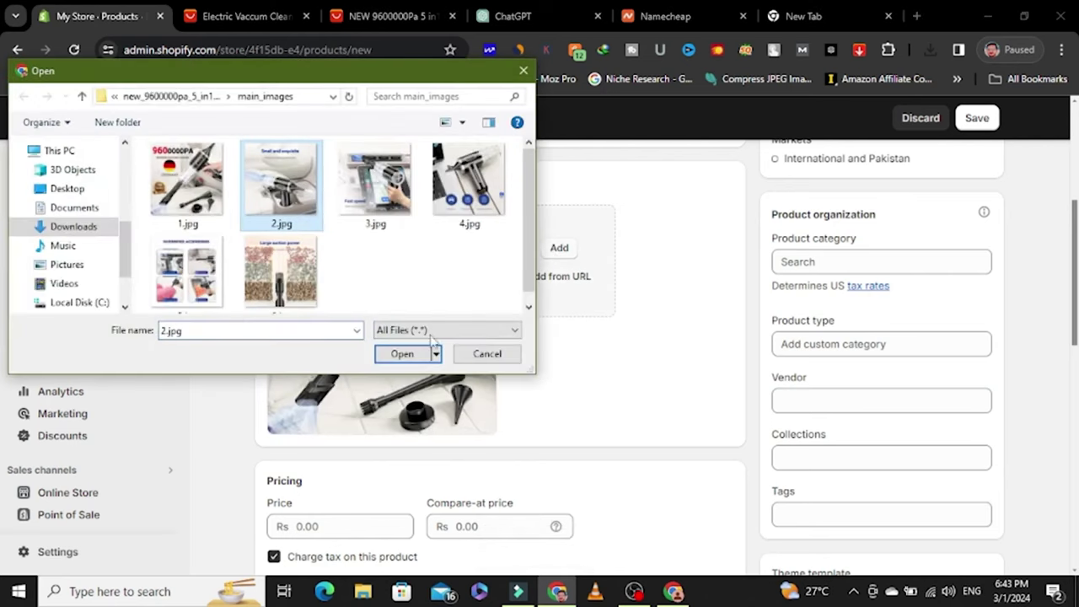
left_click(406, 356)
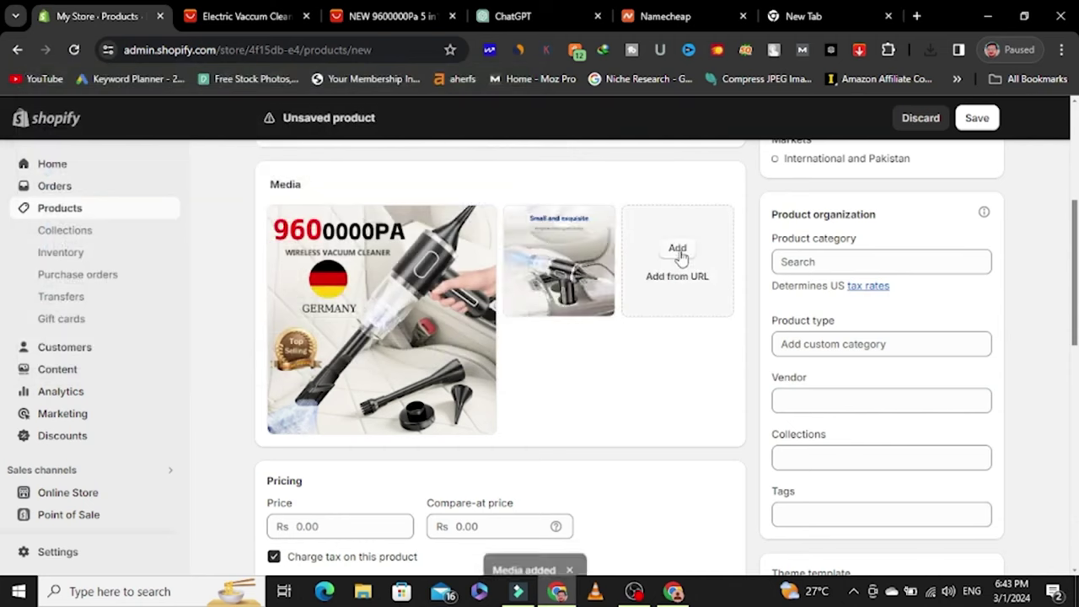
left_click(677, 253)
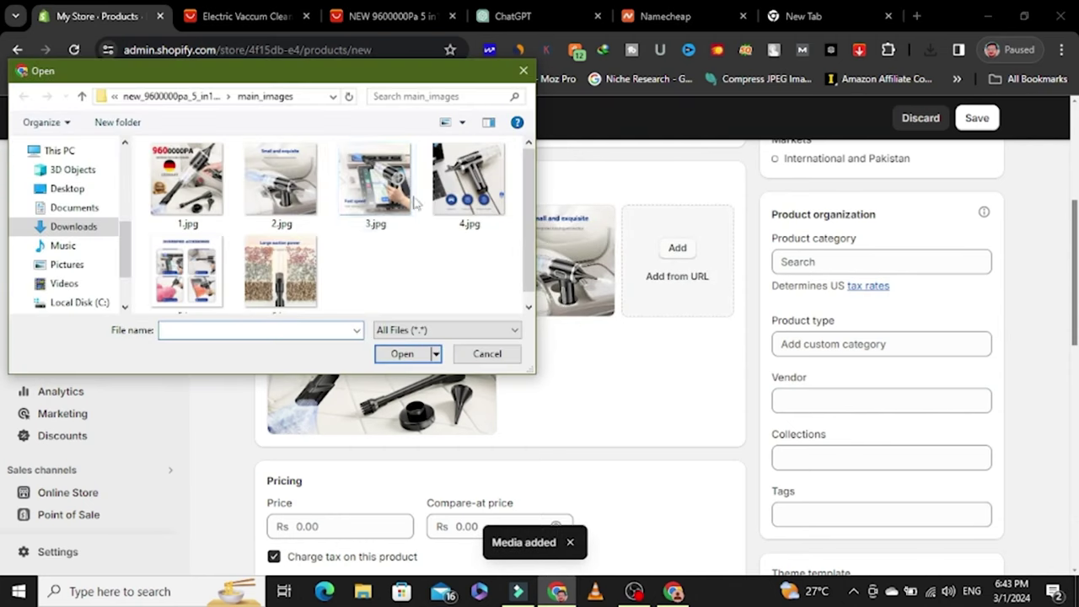
left_click(413, 202)
left_click(402, 354)
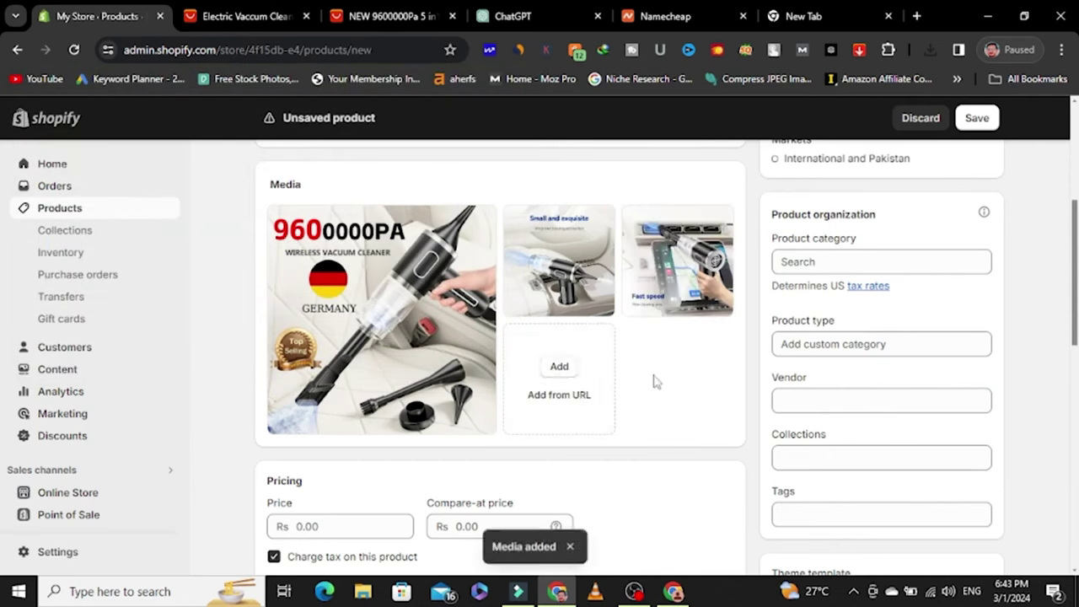
Step: Add 4.jpg and 5.jpg from the main_images folder to the product media
left_click(519, 326)
left_click(469, 187)
left_click(403, 354)
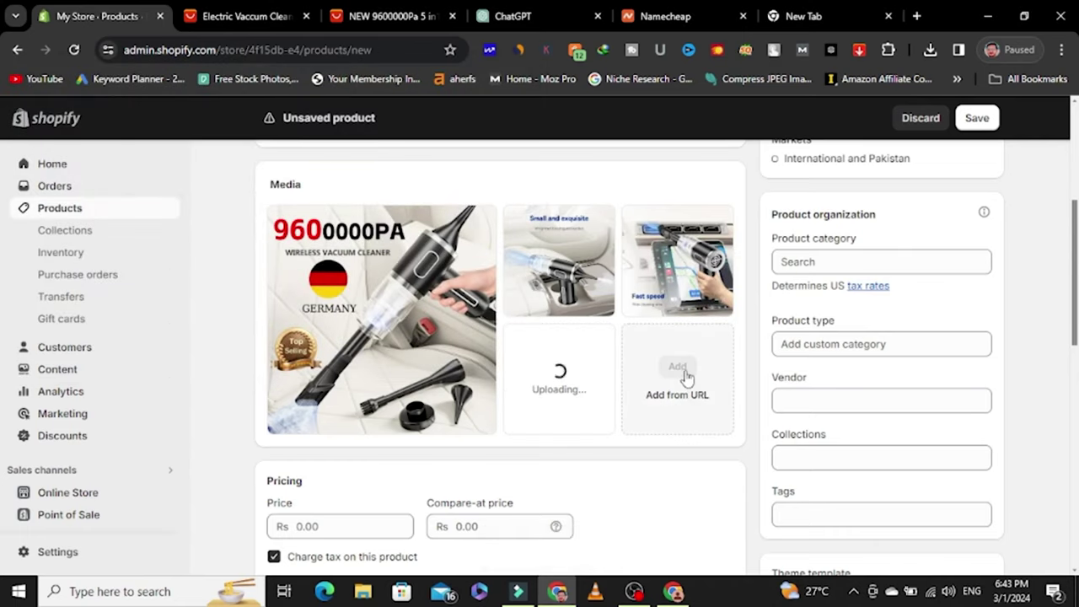
left_click(686, 378)
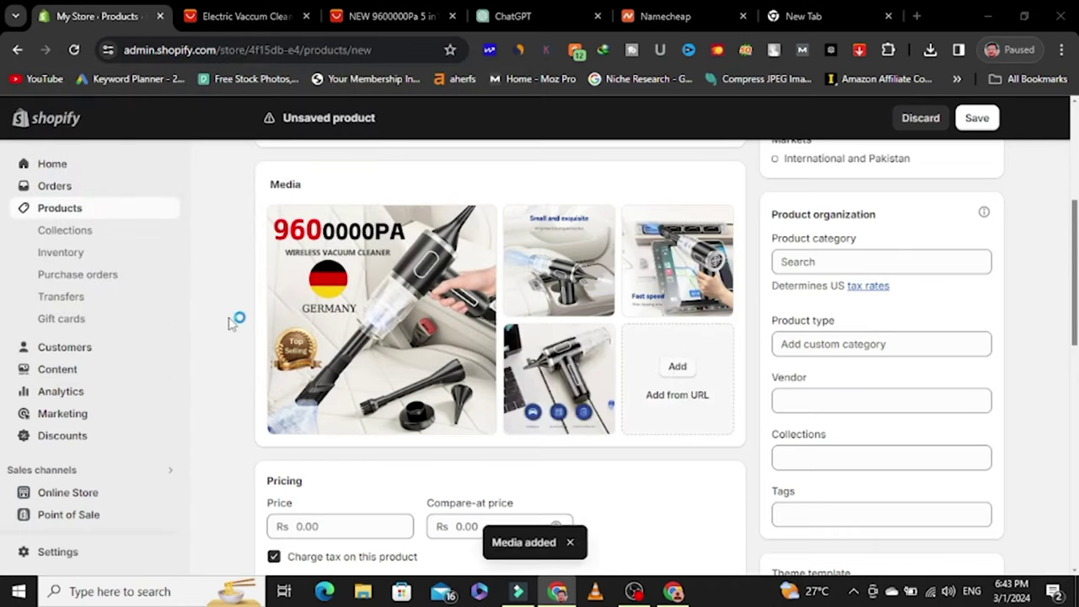
left_click(182, 282)
left_click(402, 353)
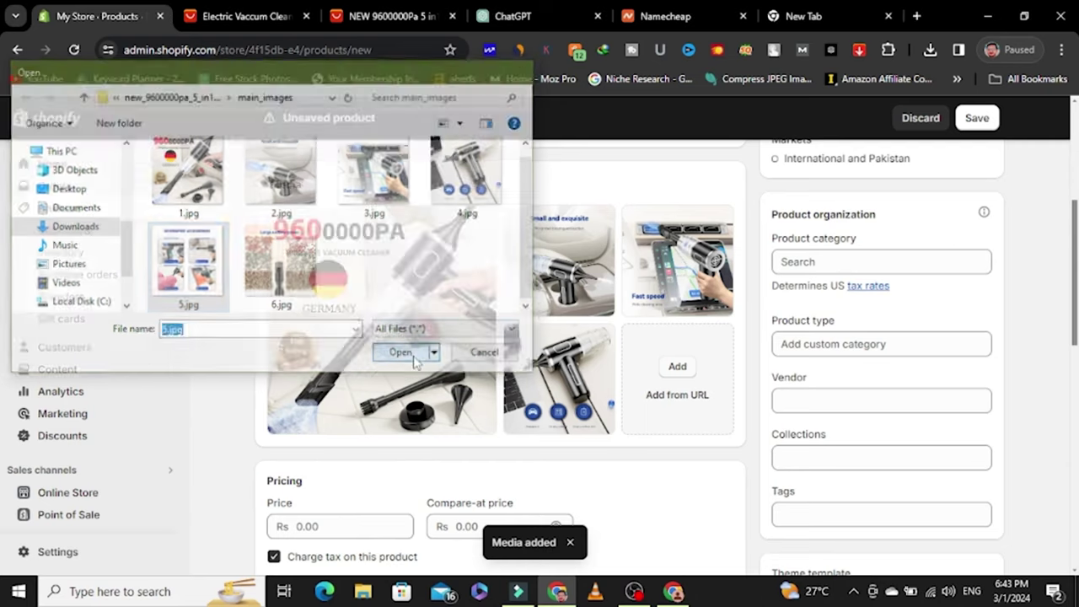
Step: Switch to the competitor browser window and examine the cordless vacuum cleaner's description text and images on the darvaza.pk product page
scroll(498, 354, "up", 3)
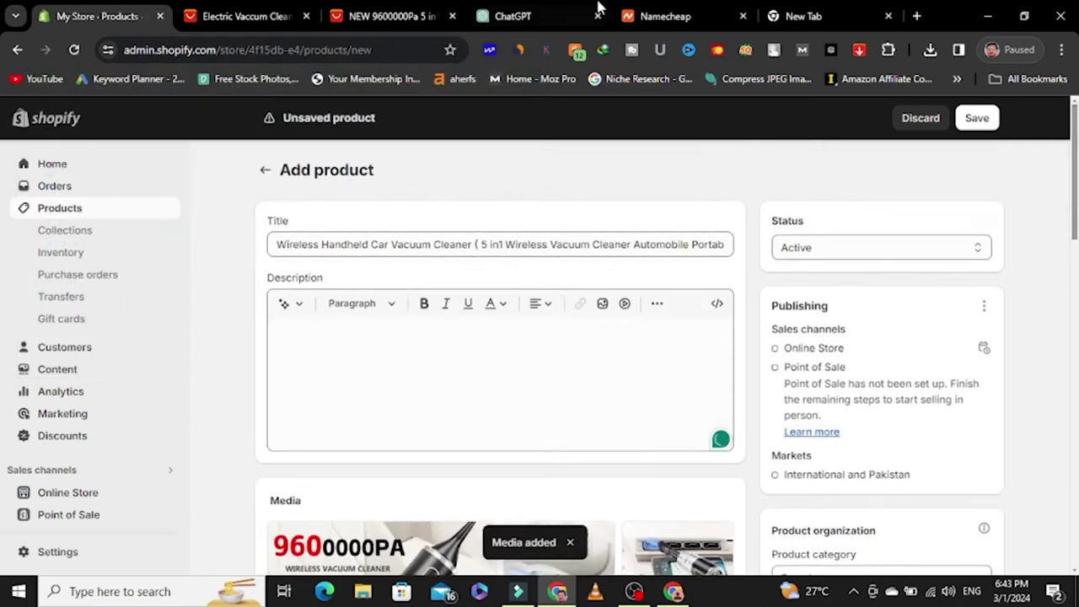
left_click(673, 591)
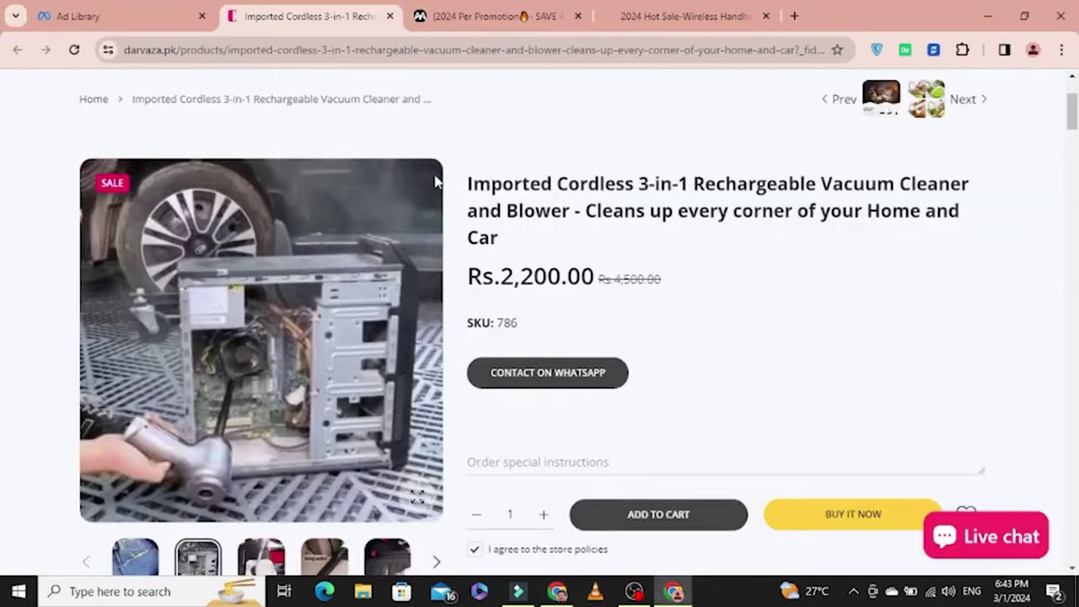
scroll(571, 338, "down", 10)
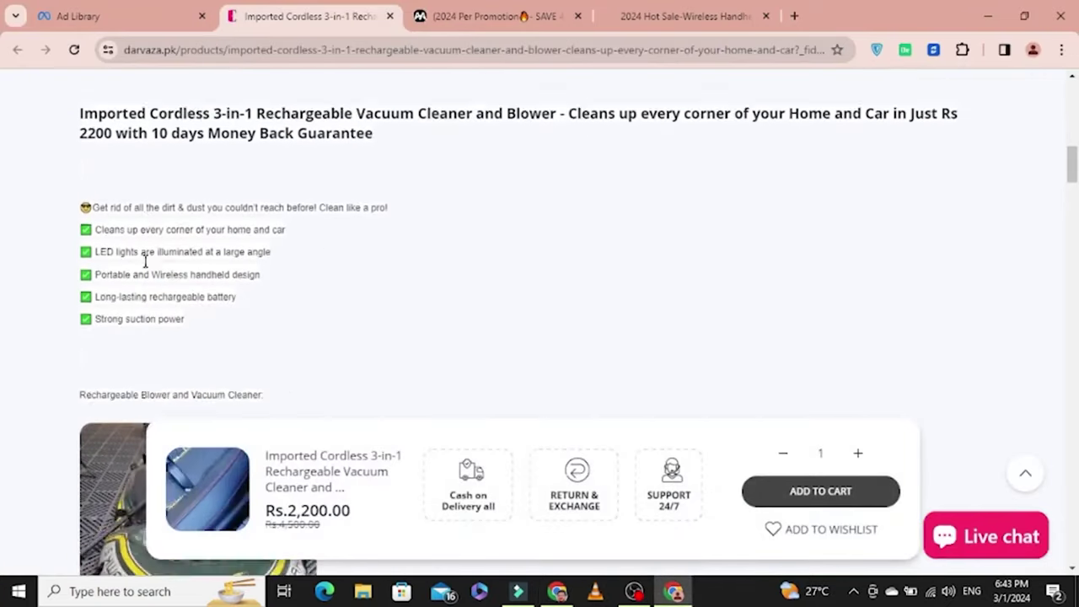
scroll(504, 311, "up", 1)
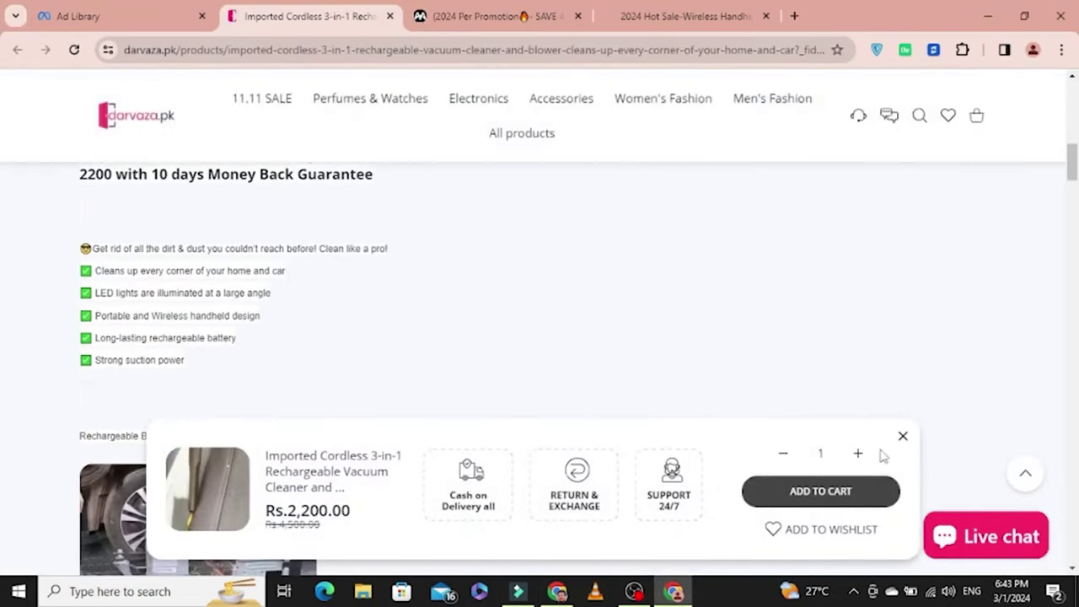
left_click(903, 436)
scroll(211, 355, "down", 3)
scroll(211, 354, "down", 4)
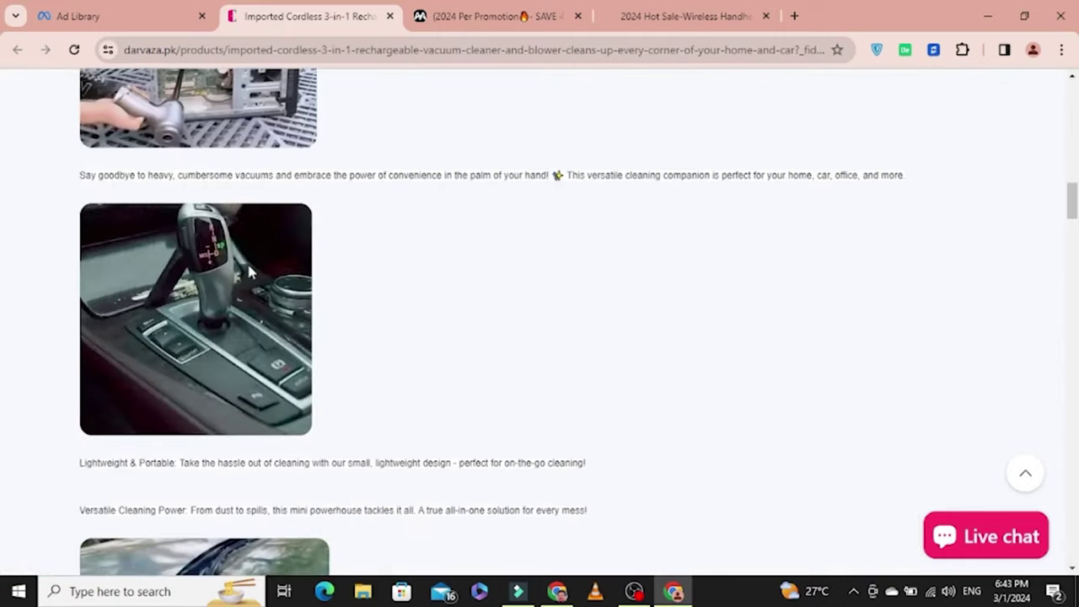
scroll(219, 253, "up", 4)
scroll(248, 271, "up", 3)
scroll(248, 271, "down", 1)
scroll(248, 271, "up", 1)
scroll(248, 270, "down", 3)
scroll(253, 321, "down", 15)
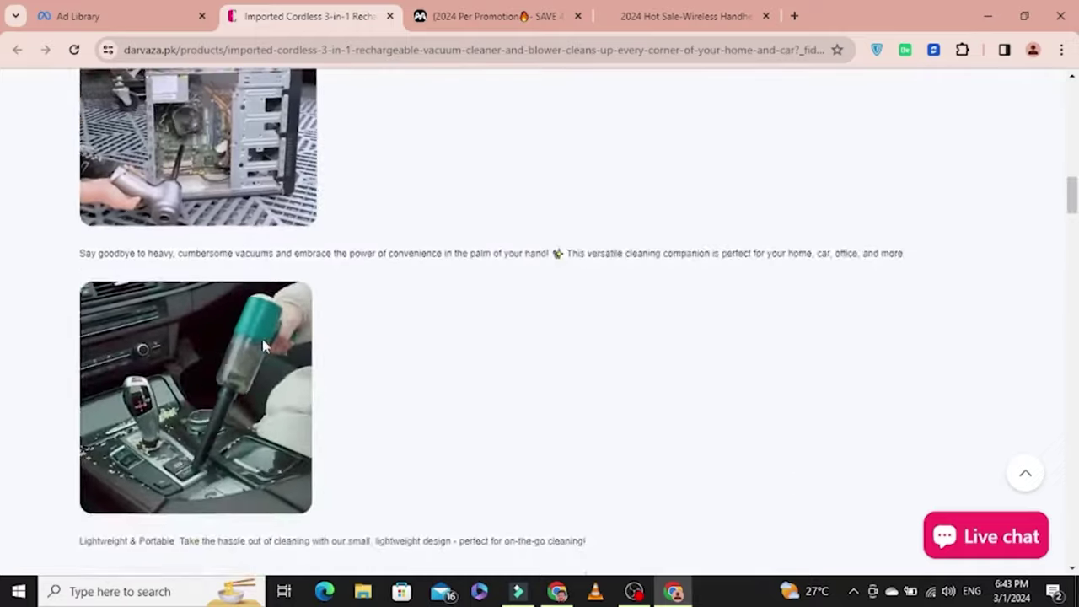
scroll(274, 354, "down", 10)
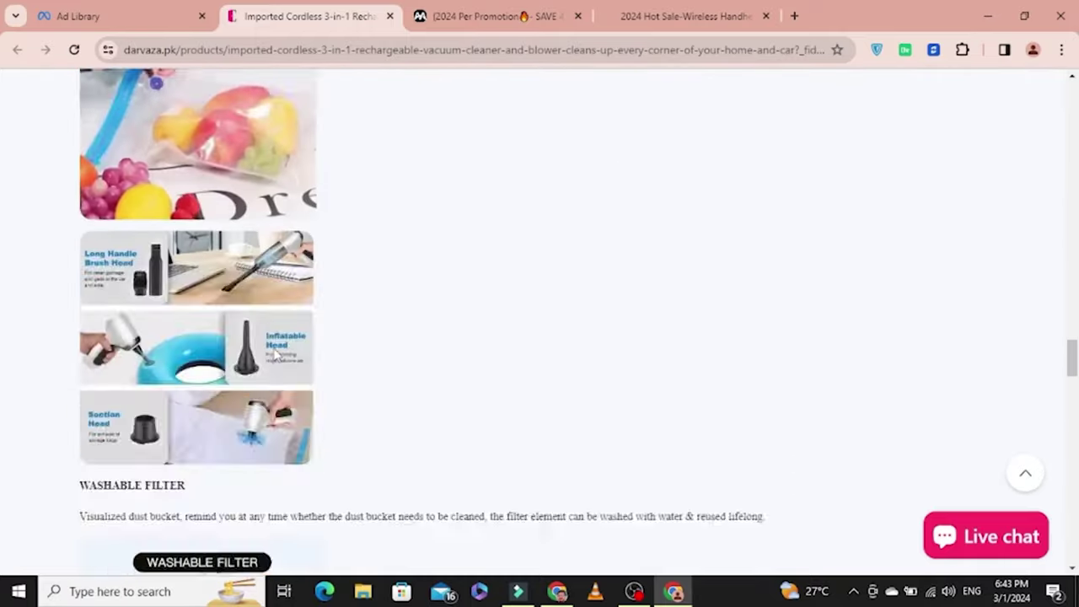
Step: Examine how the awakencheerful.com and surprisenook.com product pages lay out their vacuum cleaner descriptions, features and demonstration images
left_click(498, 16)
scroll(542, 462, "down", 15)
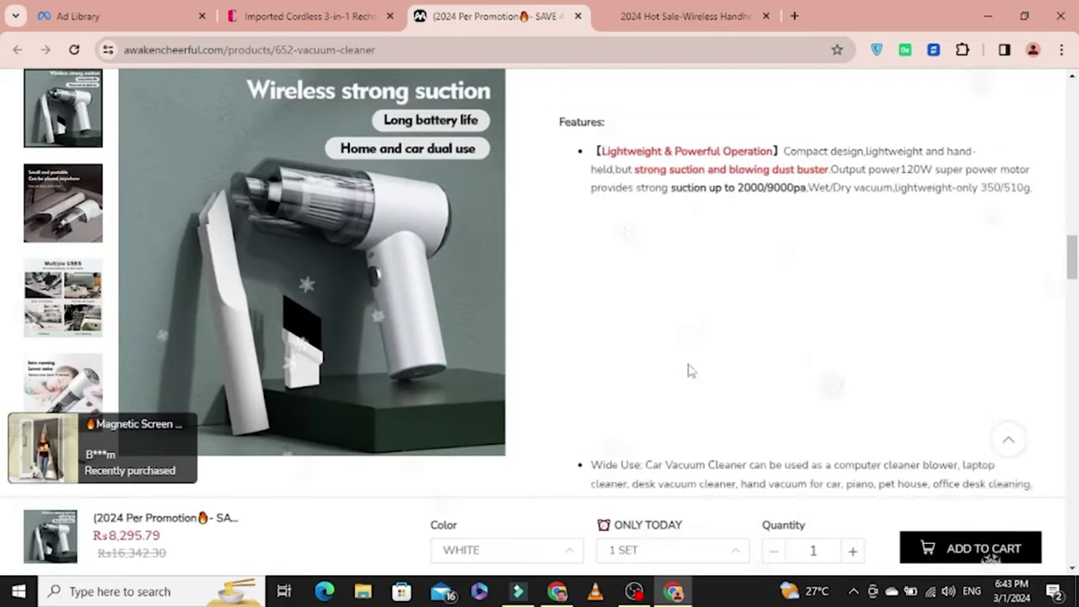
scroll(688, 367, "up", 10)
scroll(696, 359, "down", 6)
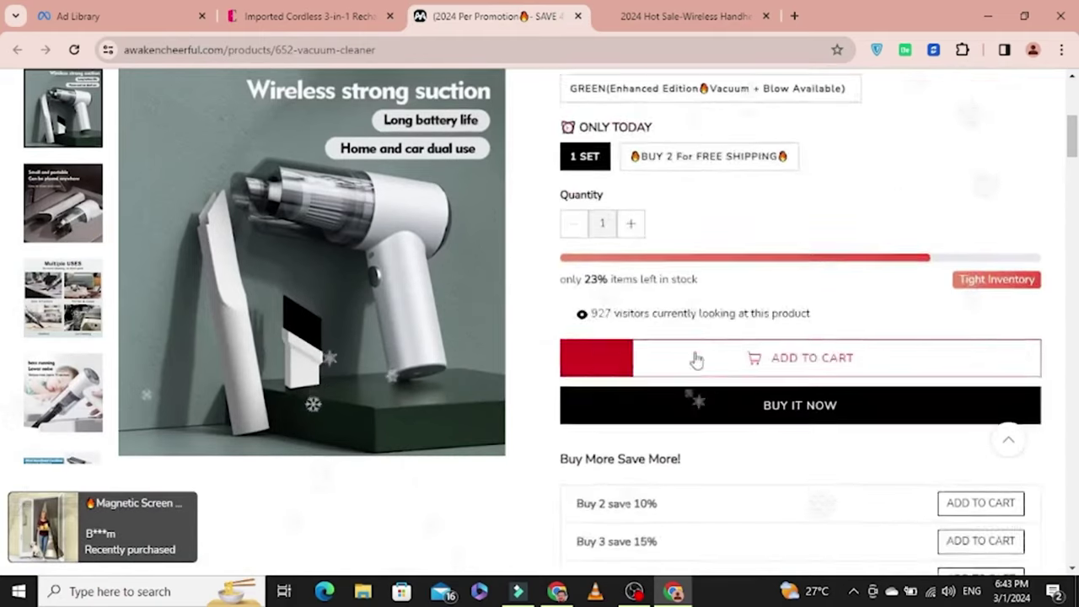
key("ctrl+Tab")
scroll(737, 312, "down", 10)
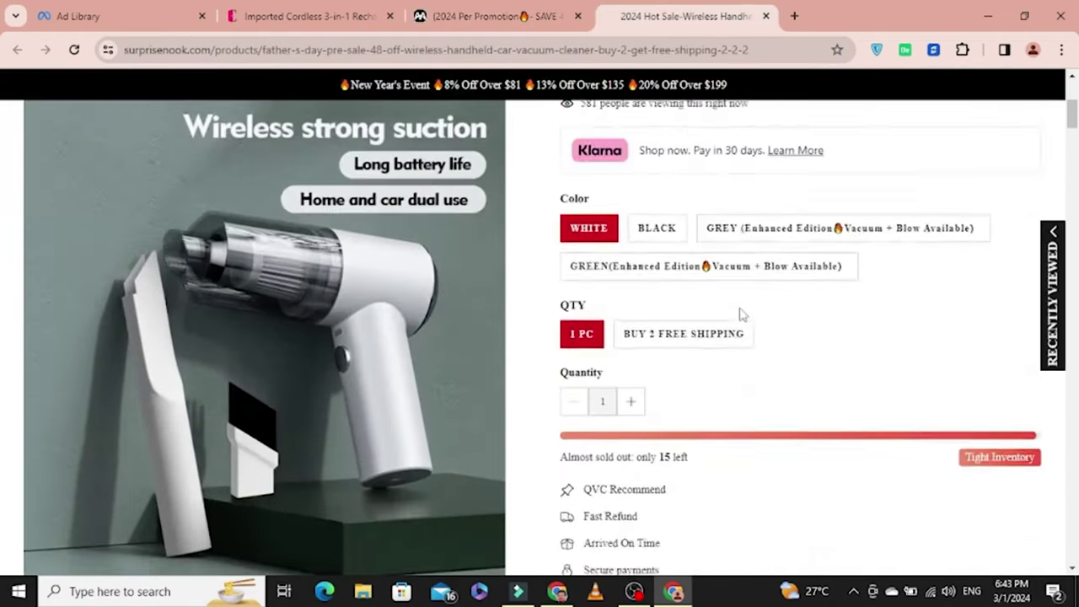
scroll(742, 314, "down", 2)
scroll(739, 309, "up", 3)
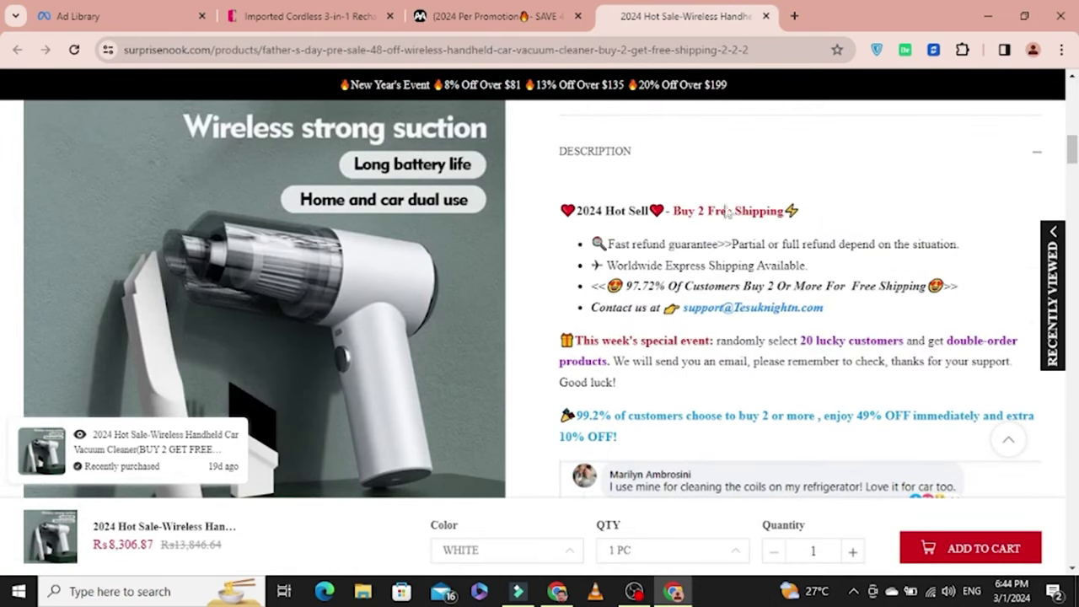
scroll(685, 256, "down", 4)
scroll(708, 259, "up", 2)
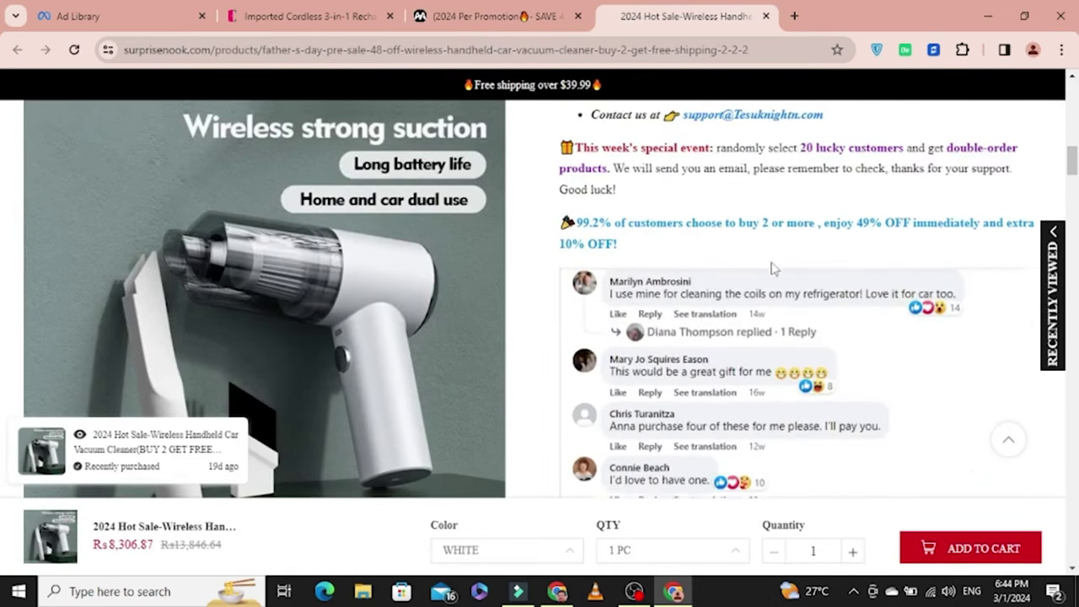
scroll(742, 263, "down", 5)
scroll(769, 263, "down", 6)
scroll(769, 260, "up", 2)
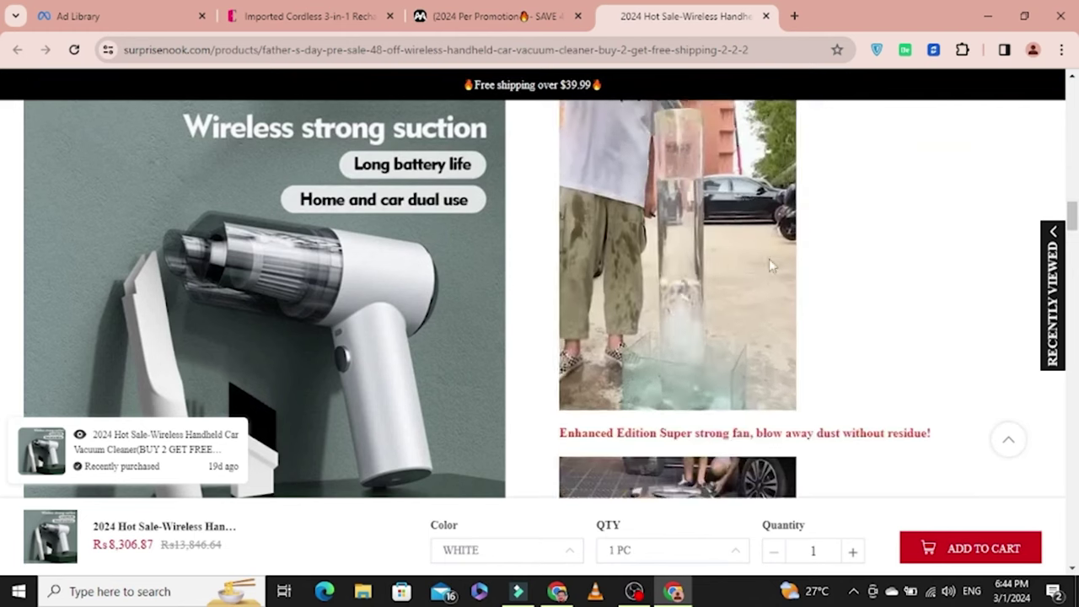
scroll(638, 247, "down", 3)
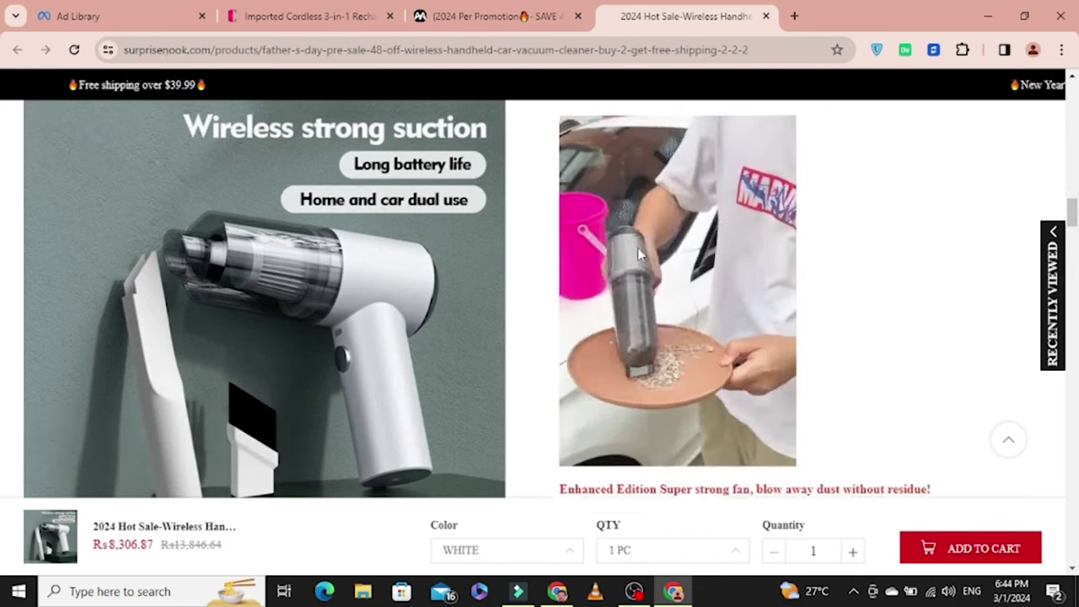
Step: Copy the darvaza.pk feature list, from "Get rid of all the dirt & dust" to "Strong suction power", into the Shopify product description
left_click(494, 16)
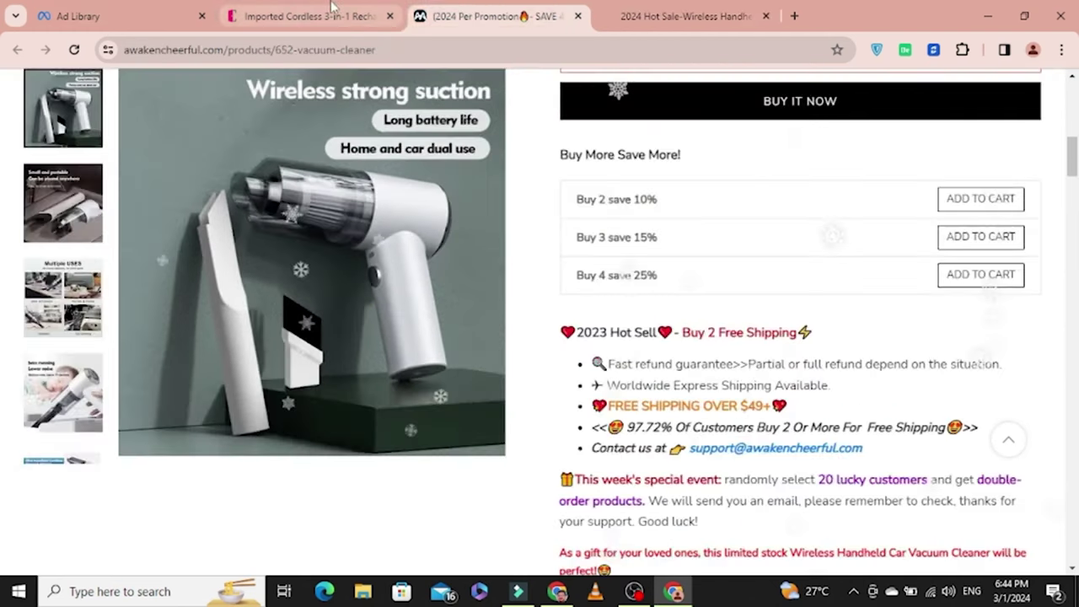
left_click(312, 16)
scroll(351, 392, "down", 10)
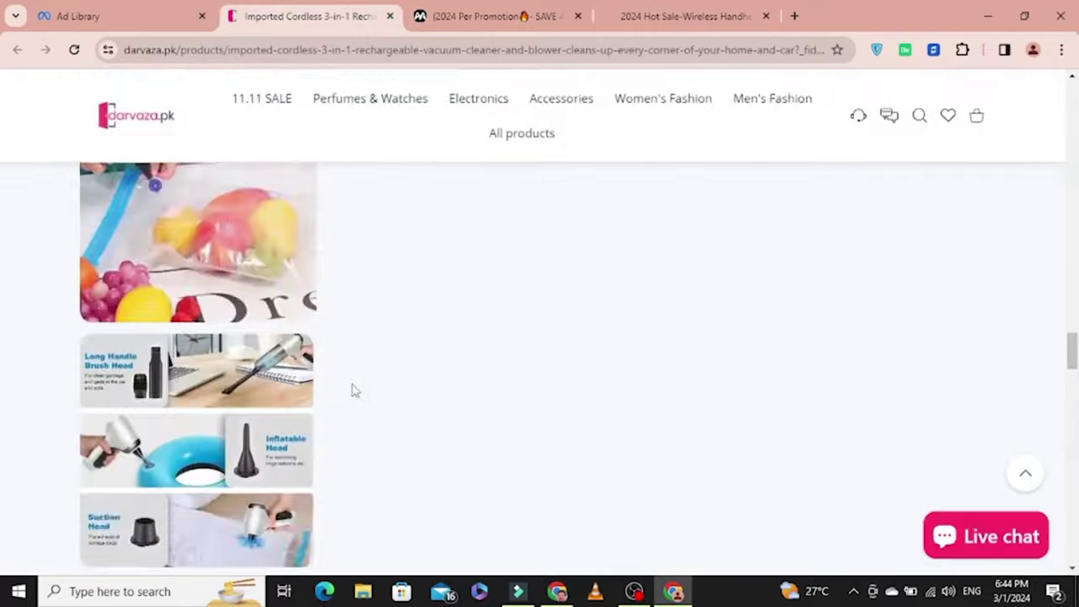
scroll(344, 390, "up", 10)
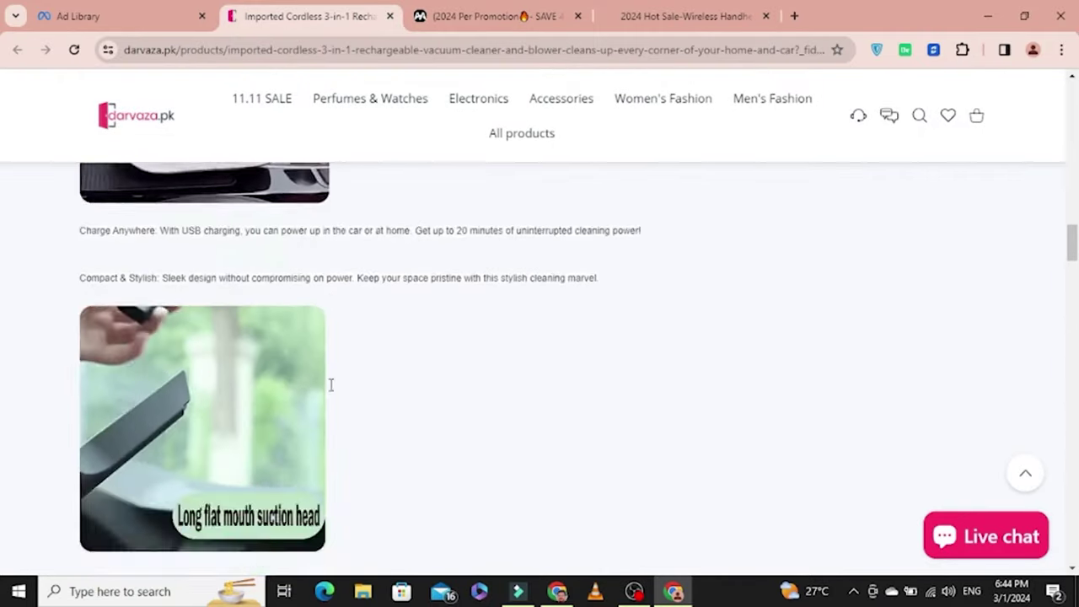
scroll(329, 392, "up", 8)
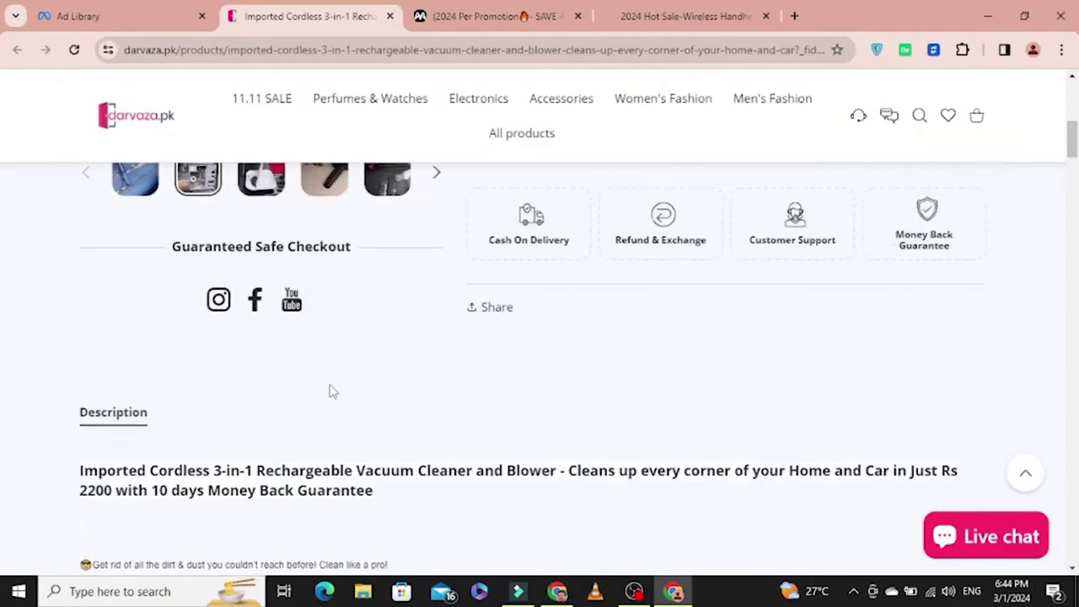
scroll(330, 392, "down", 3)
left_click_drag(82, 248, 203, 366)
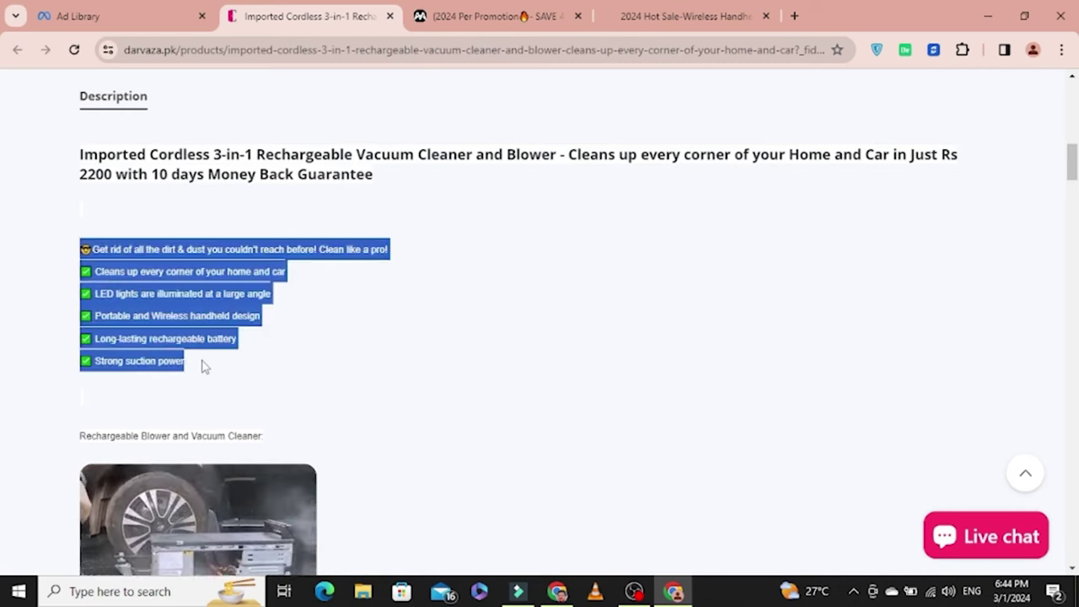
left_click(555, 591)
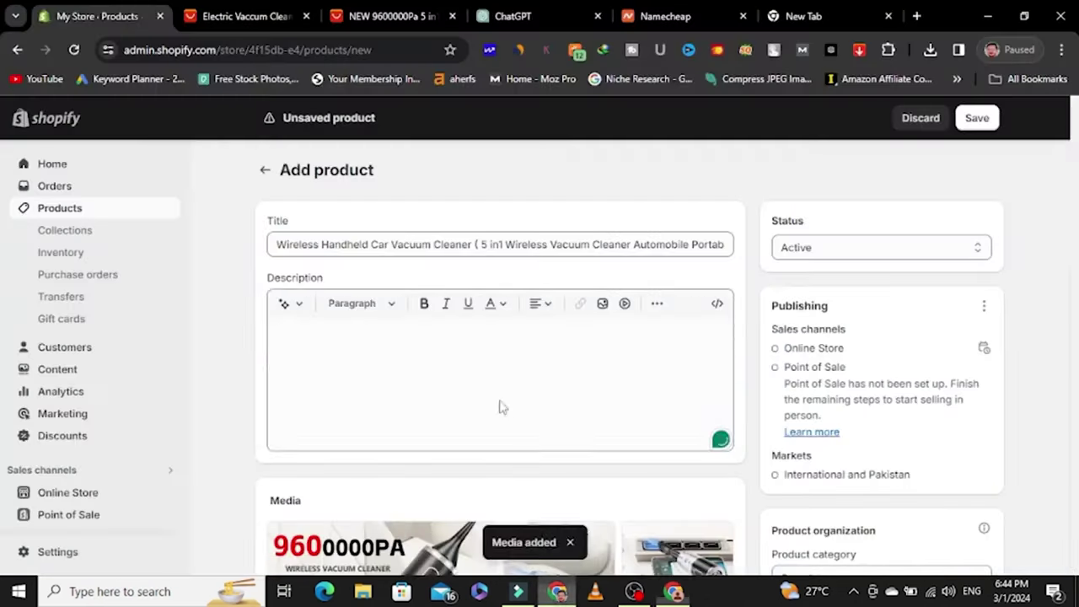
type("😎Get rid of all the dirt & dust you couldn't reach before! Clean like a pro! ✅ Cleans up every corner of your home and car ✅ LED lights are illuminated at a large angle ✅ Portable and Wireless handheld design ✅ Long-lasting rechargeable battery ✅ Strong suction power")
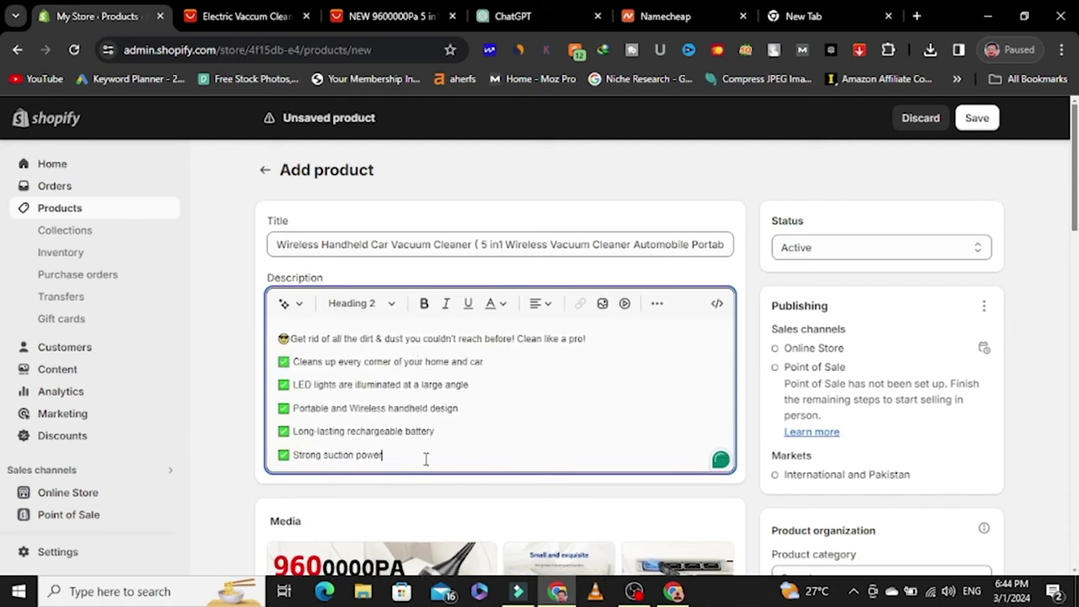
Step: Insert 1.jpg from the downloaded description_images folder into the product description, two lines below "Strong suction power"
key("Return")
key("Return")
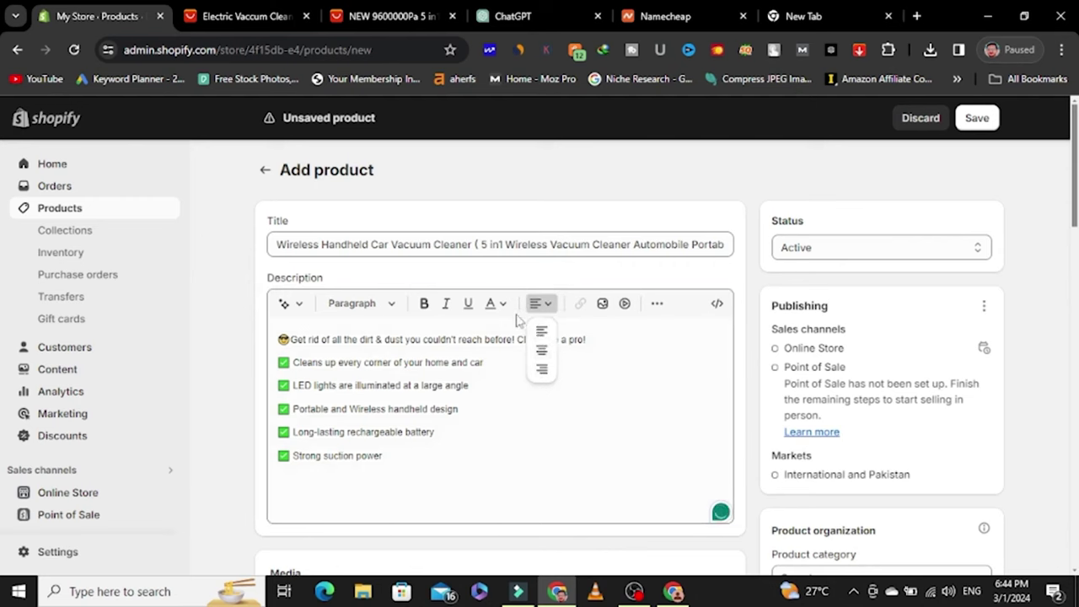
left_click(604, 306)
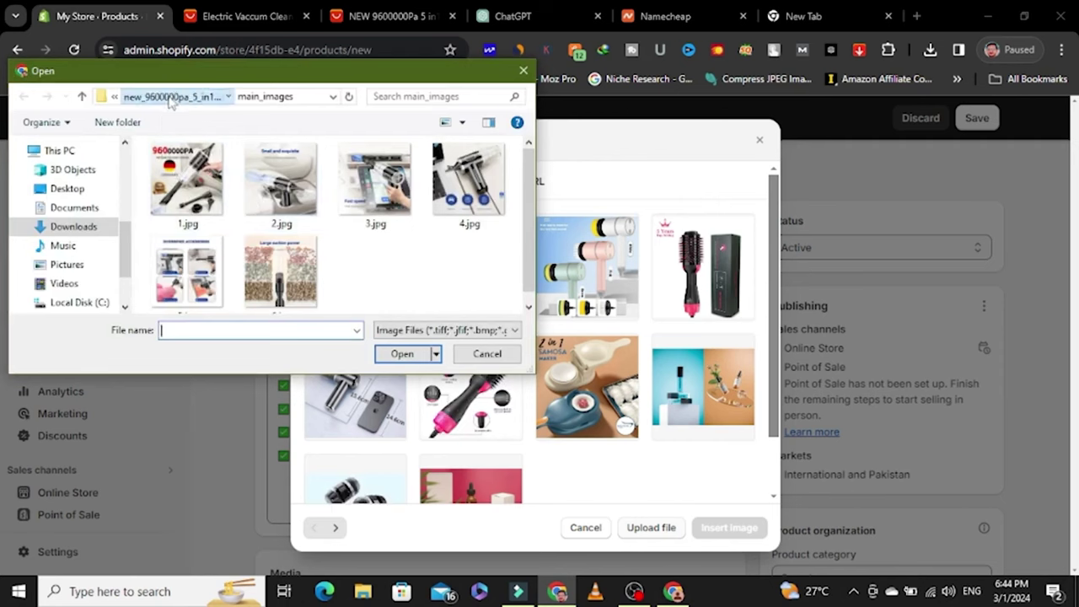
left_click(171, 98)
double_click(195, 202)
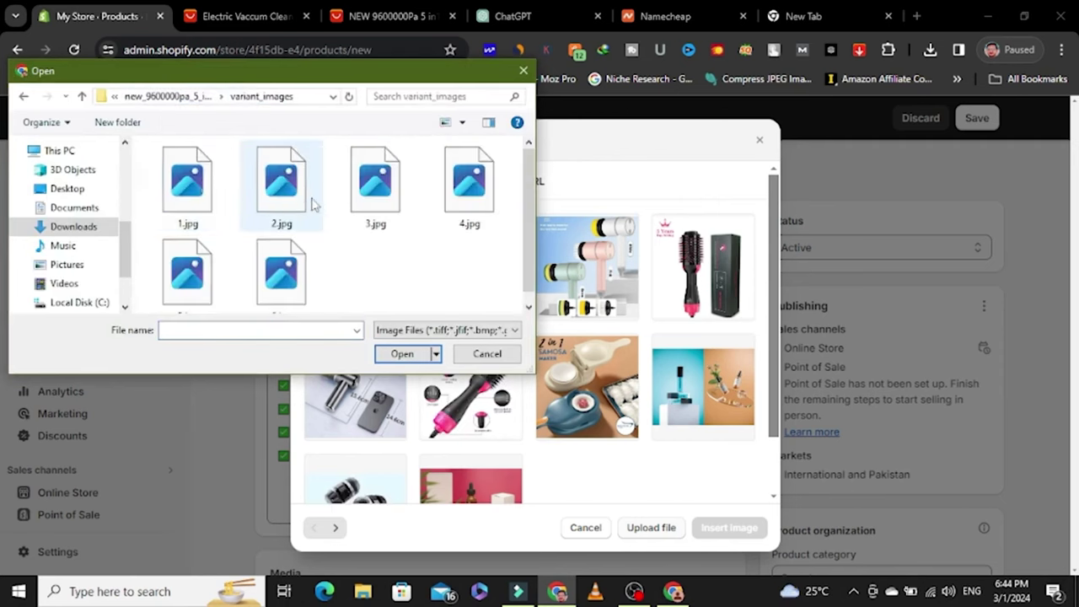
left_click(177, 98)
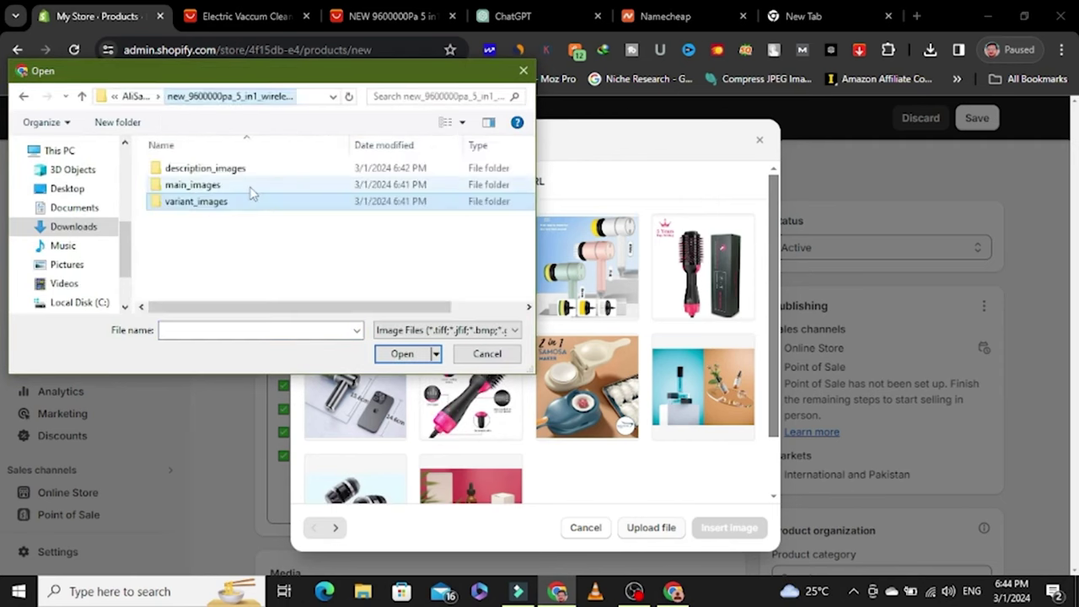
double_click(232, 169)
scroll(456, 286, "down", 1)
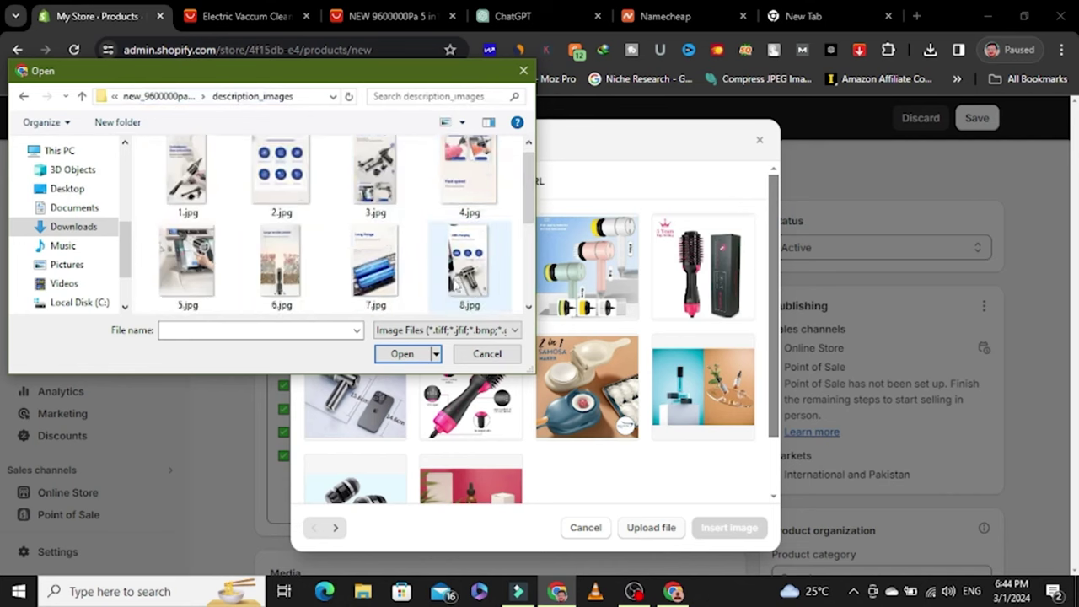
left_click(193, 196)
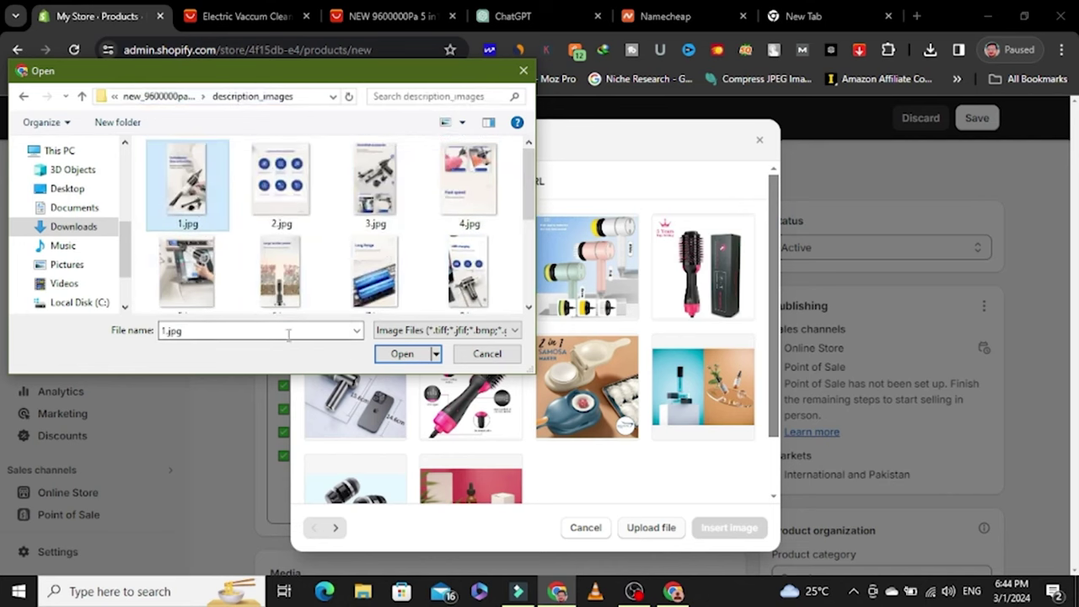
left_click(403, 354)
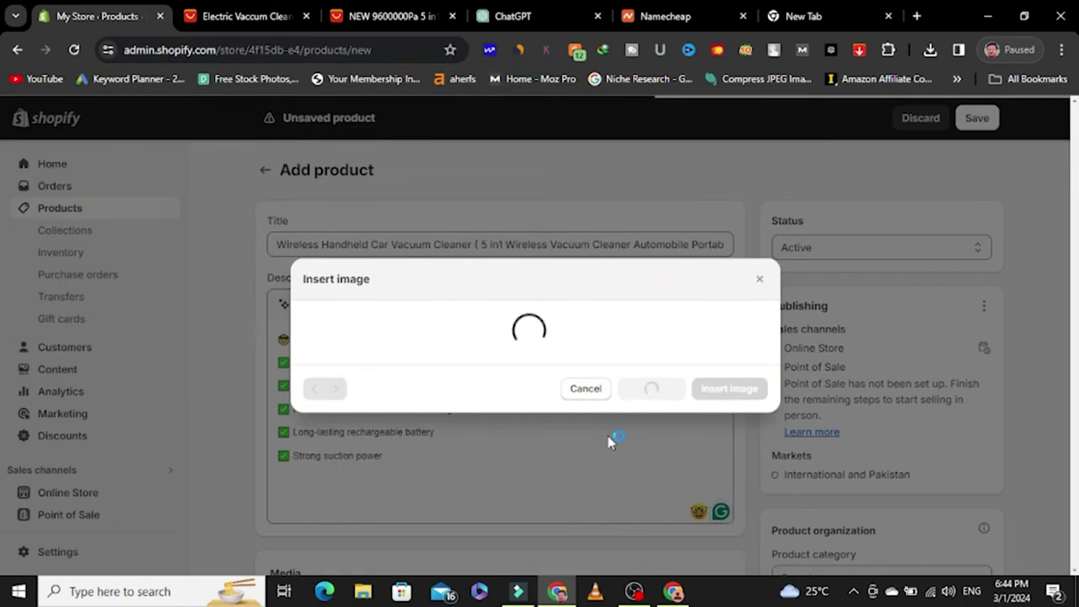
left_click(730, 528)
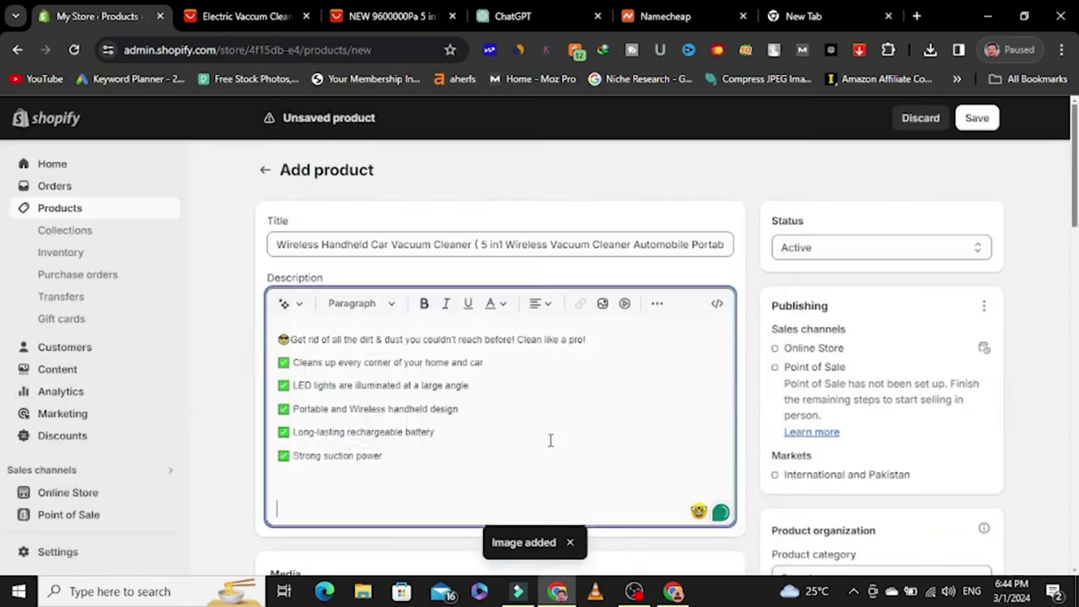
Step: Shrink the "Dual purpose: Blow and suction" image in the description to about two-thirds of its inserted size
scroll(544, 416, "down", 2)
scroll(692, 299, "down", 2)
scroll(671, 324, "up", 3)
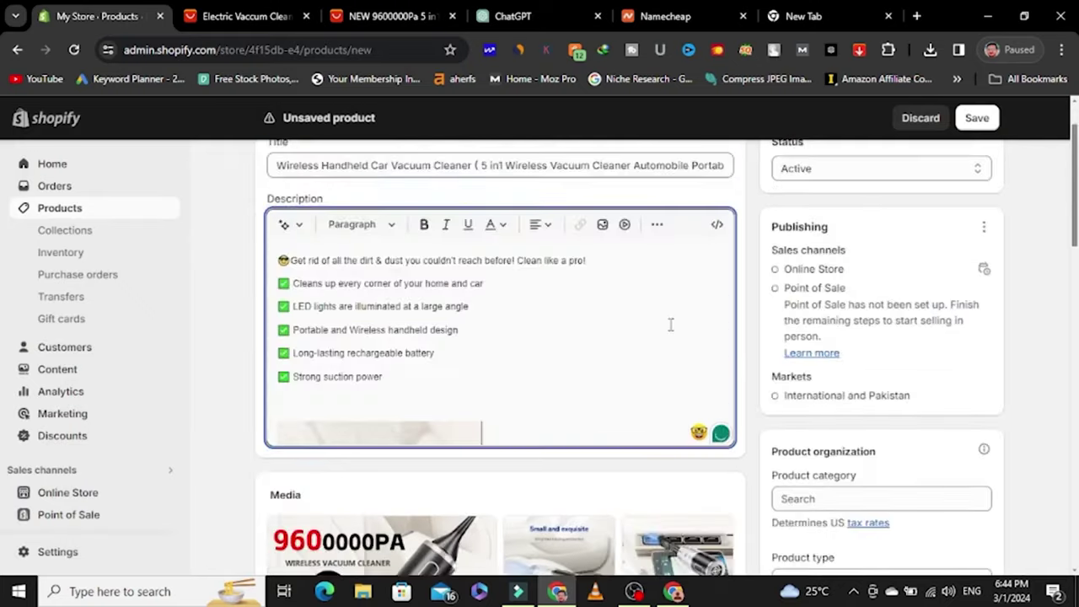
scroll(554, 405, "down", 3)
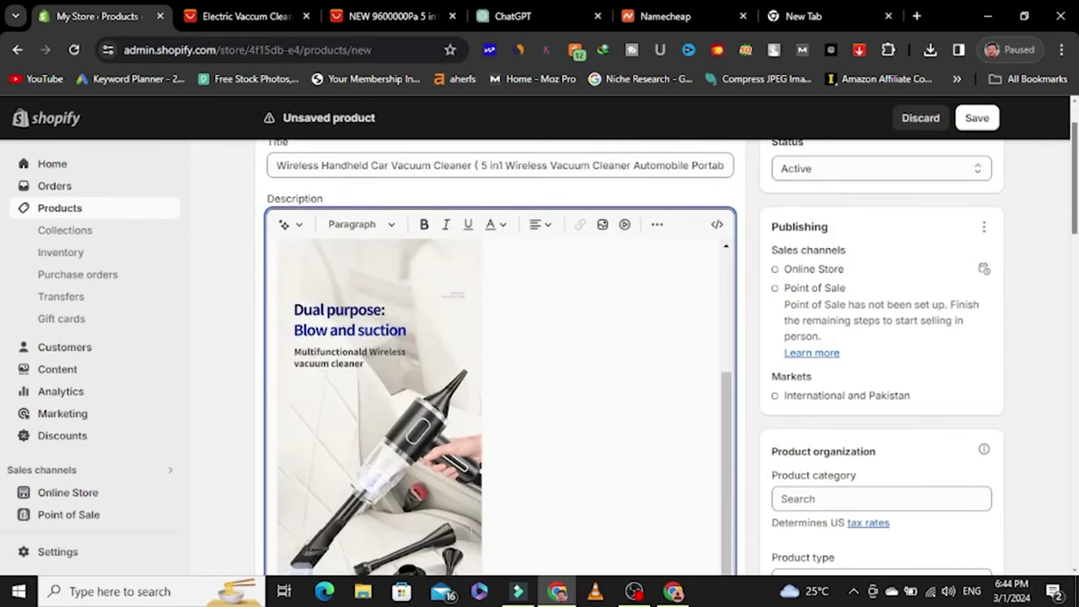
left_click(482, 531)
scroll(482, 531, "down", 2)
left_click_drag(481, 447, 418, 363)
scroll(540, 315, "up", 3)
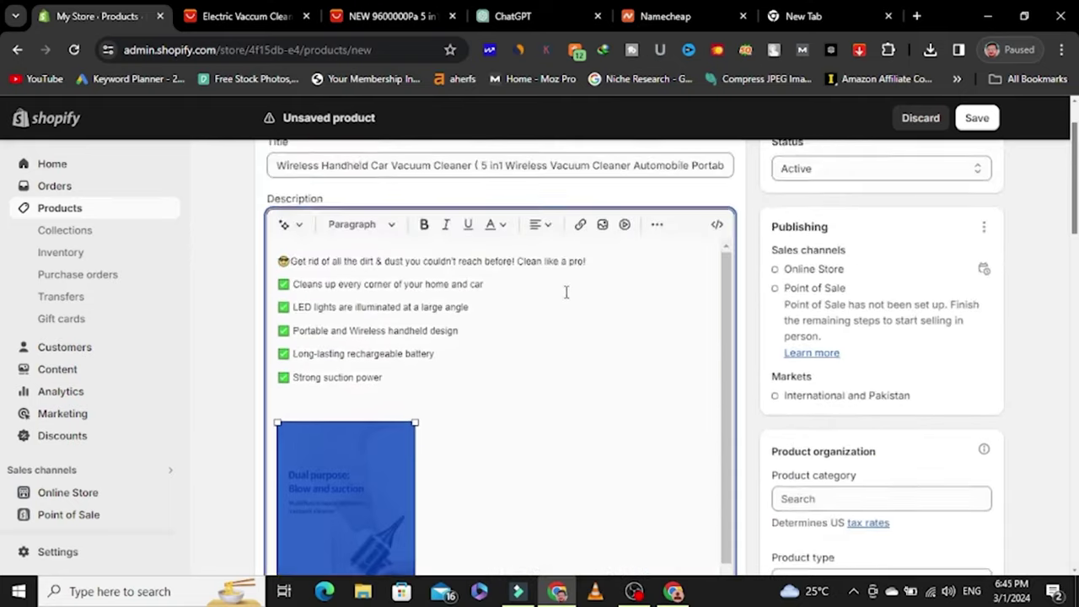
Step: Center the "Dual purpose: Blow and suction" image in the description and start a new line below it
scroll(566, 291, "up", 1)
left_click(544, 303)
left_click(537, 358)
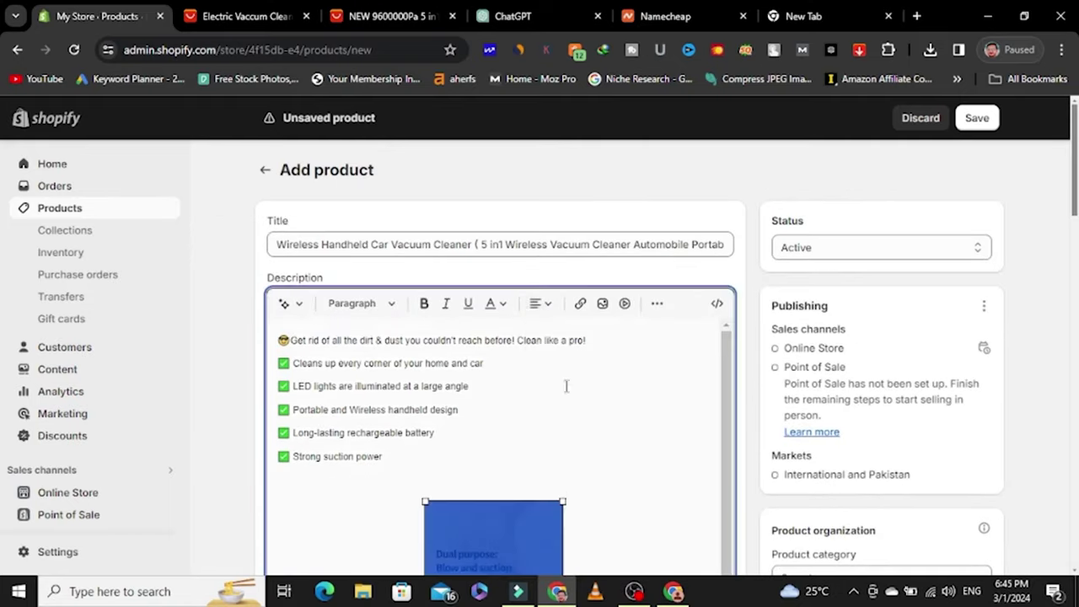
scroll(574, 492, "down", 4)
left_click(612, 464)
scroll(613, 513, "down", 1)
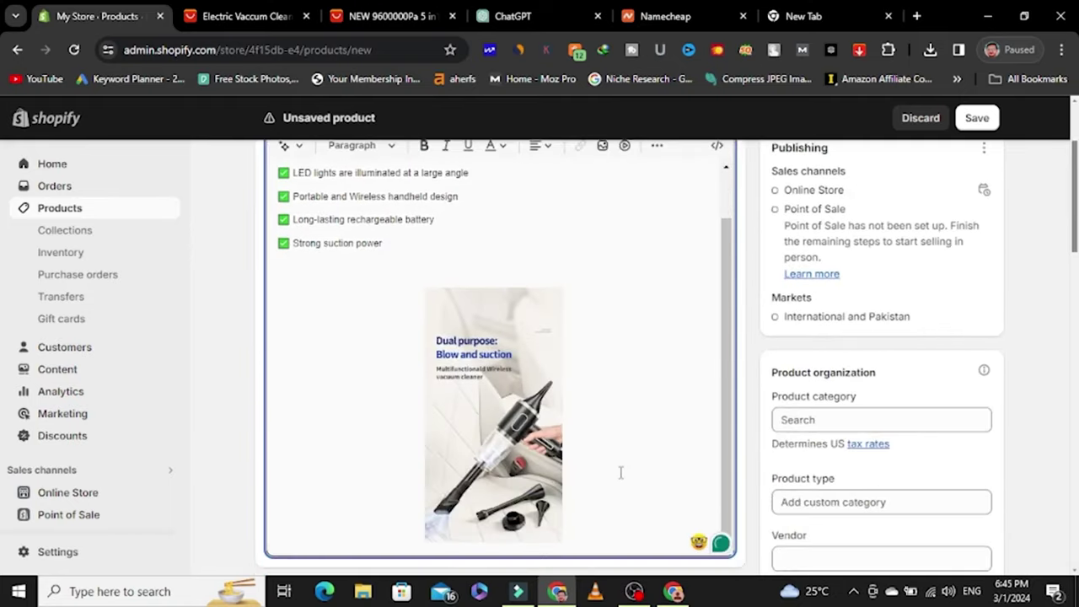
key("Return")
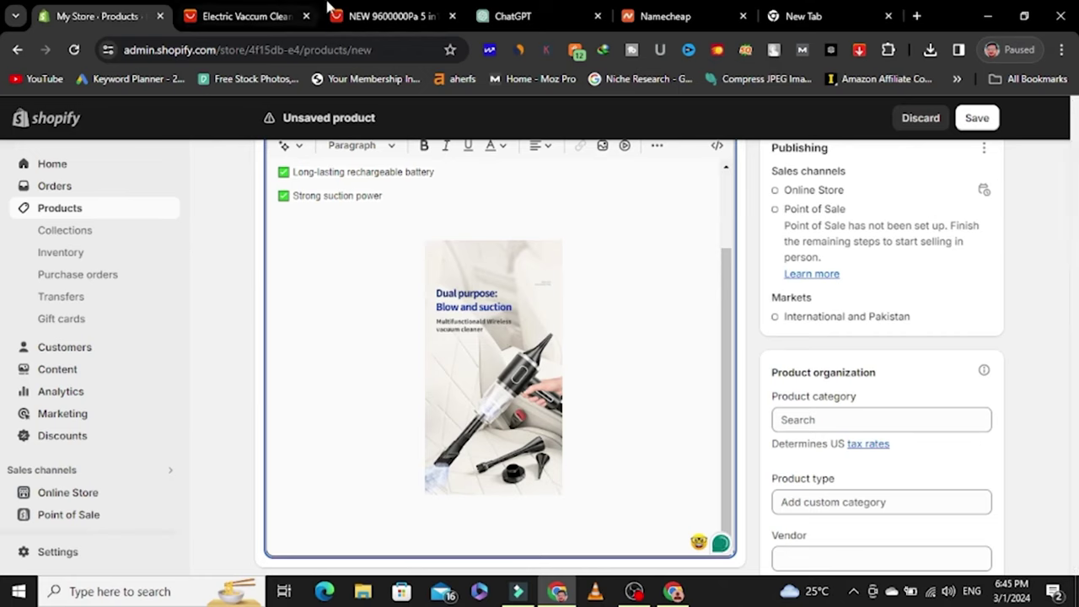
Step: Copy the heading "Rechargeable Blower and Vacuum Cleaner:" from the darvaza.pk page into the Shopify description, below the "Dual purpose" image
left_click(670, 592)
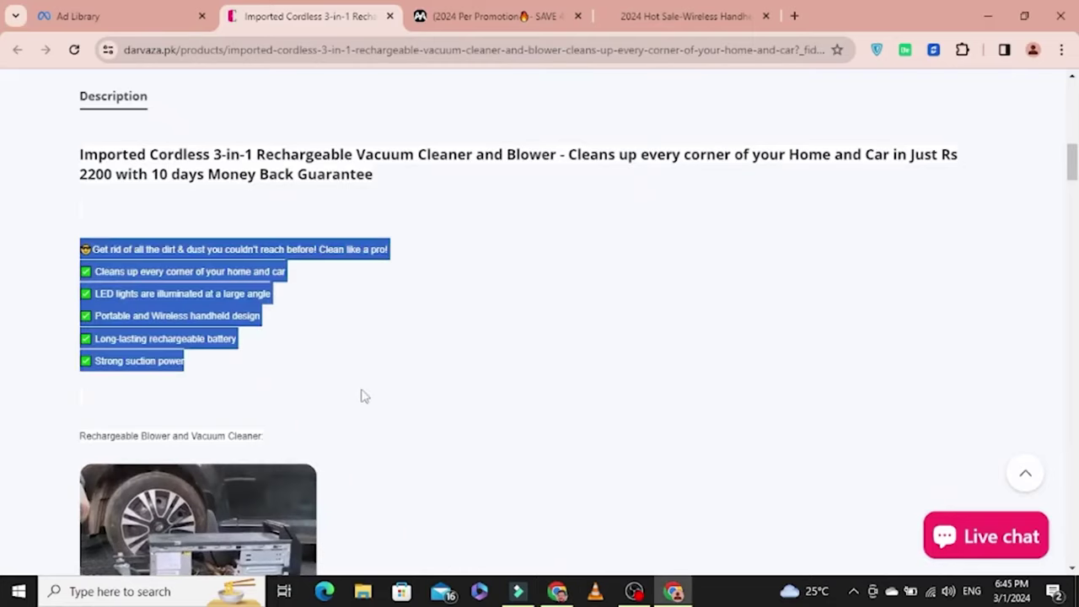
scroll(362, 393, "down", 3)
left_click(137, 332)
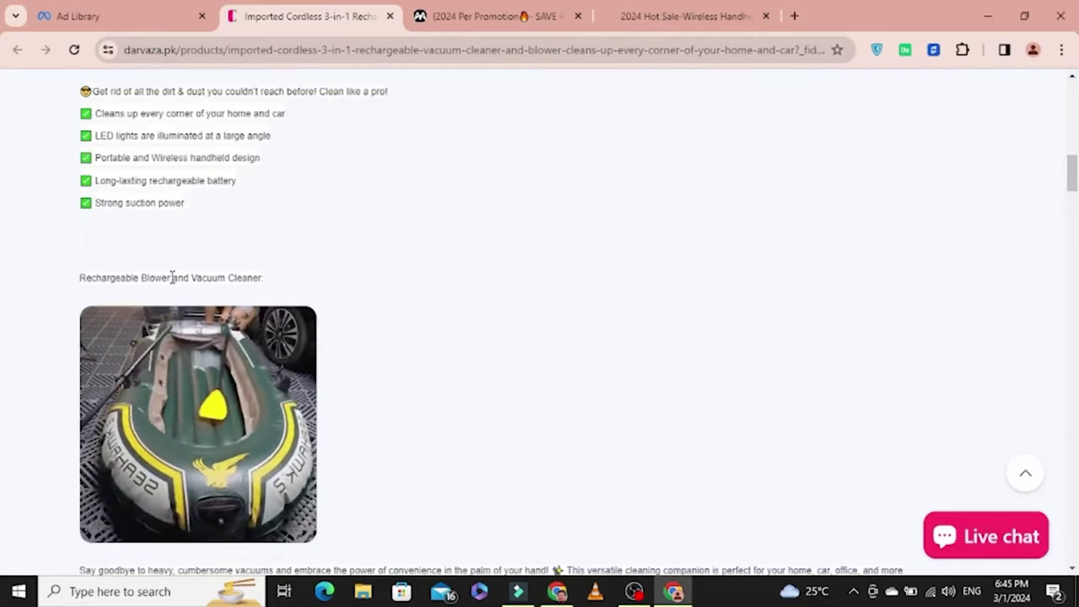
left_click_drag(268, 279, 81, 278)
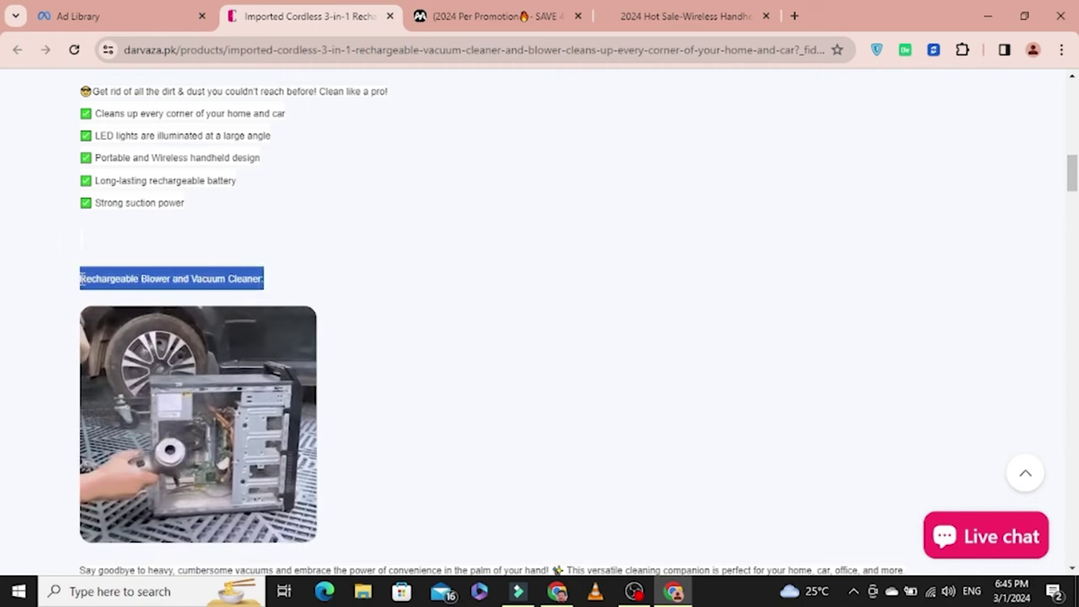
left_click(558, 592)
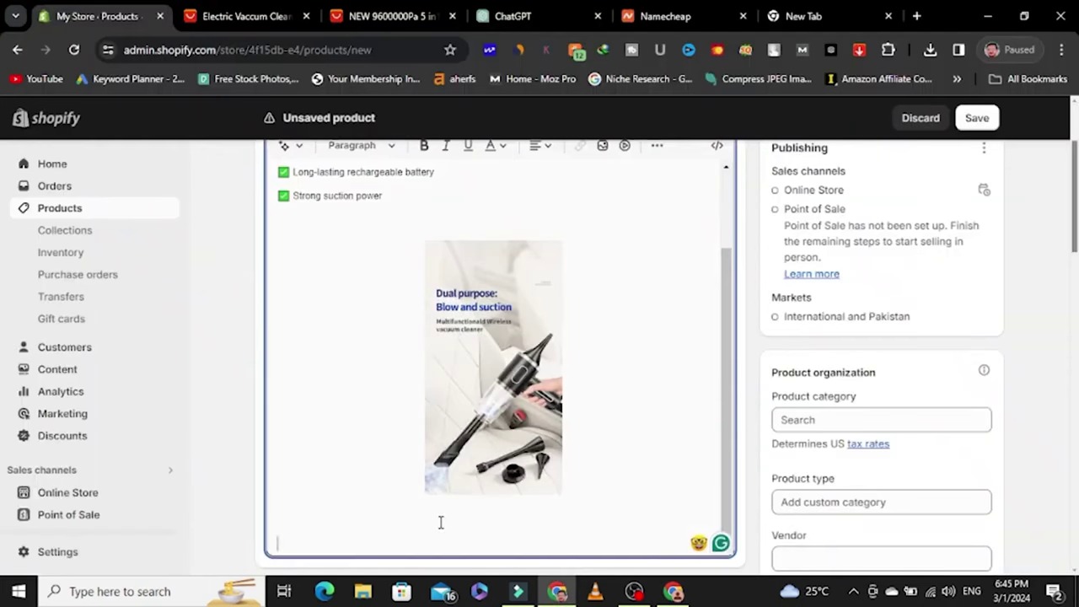
Step: Format the "Rechargeable Blower and Vacuum Cleaner:" line in the description as Heading 2 and center it
left_click_drag(478, 546, 315, 545)
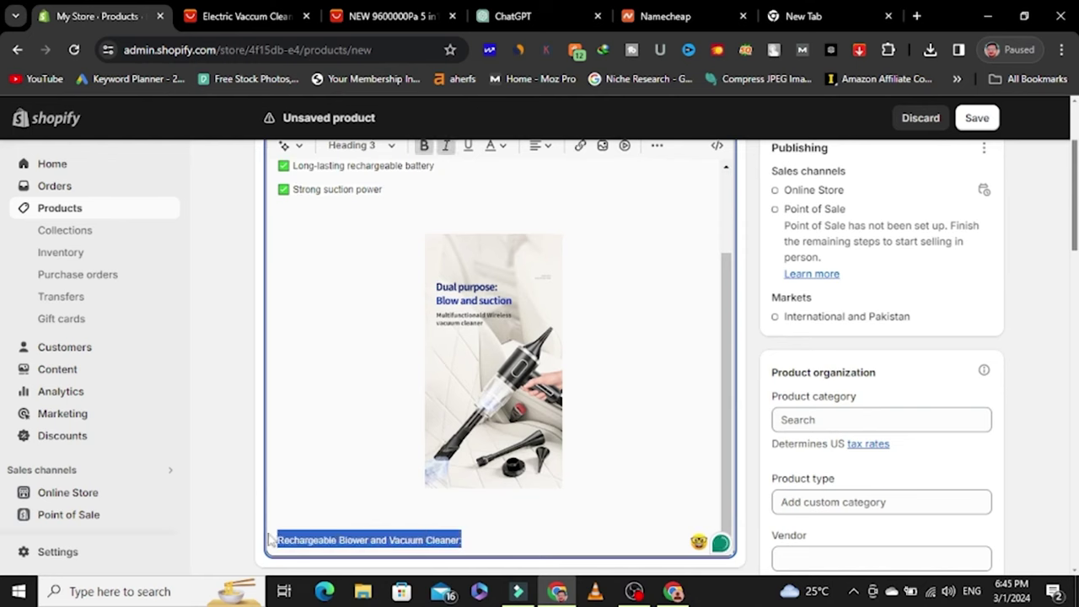
scroll(400, 200, "up", 2)
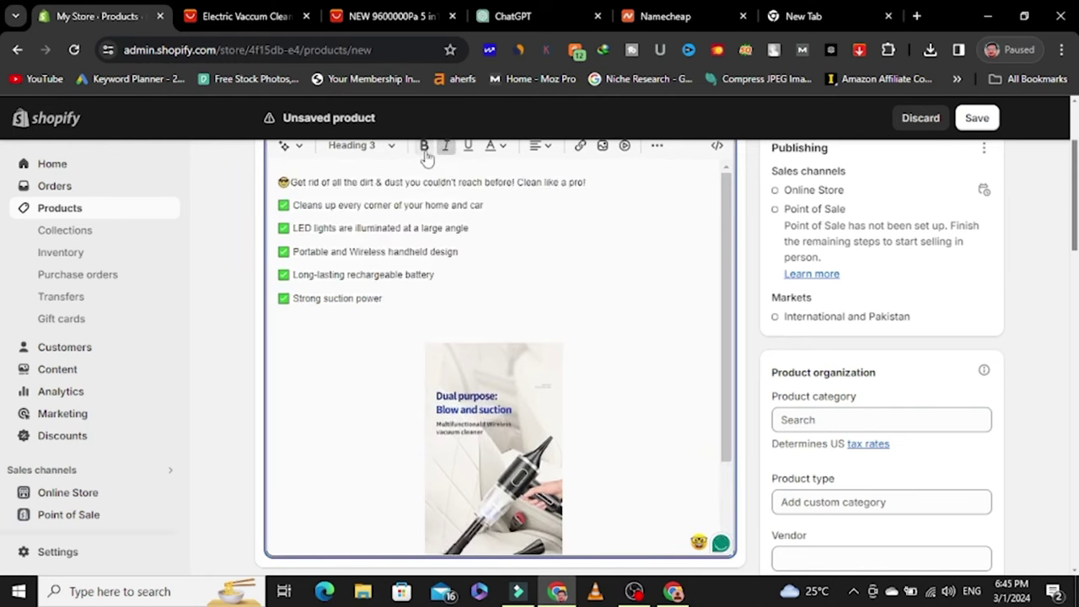
scroll(583, 422, "down", 3)
scroll(492, 162, "up", 2)
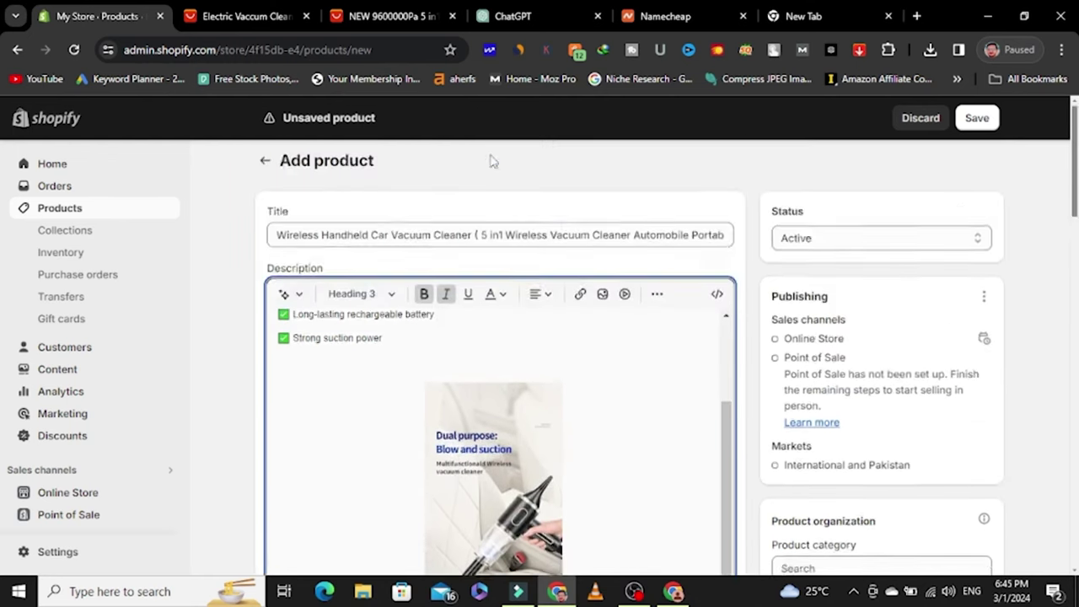
left_click(392, 306)
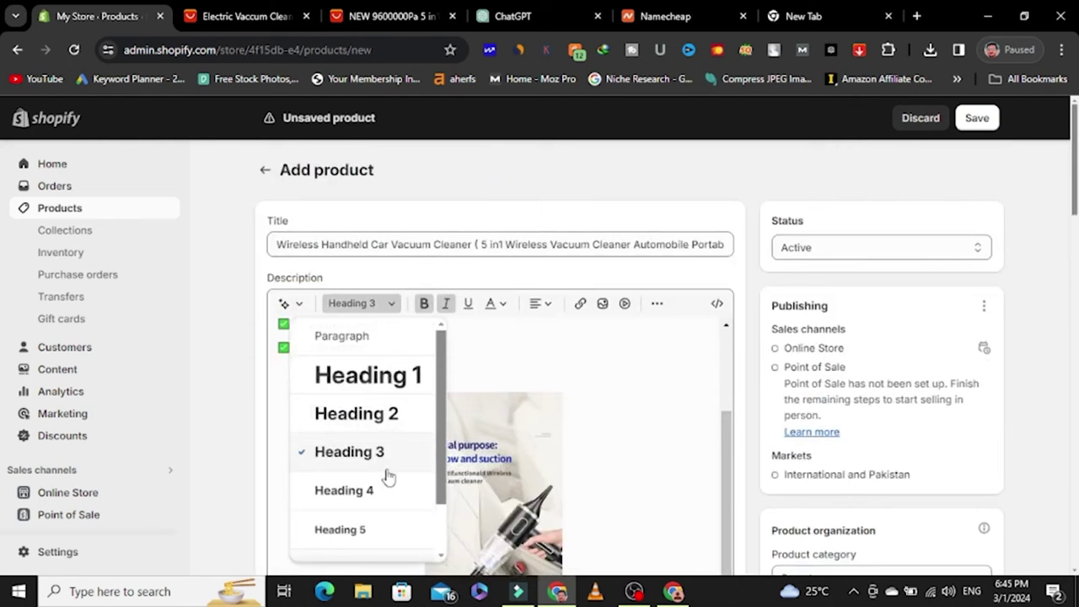
left_click(376, 417)
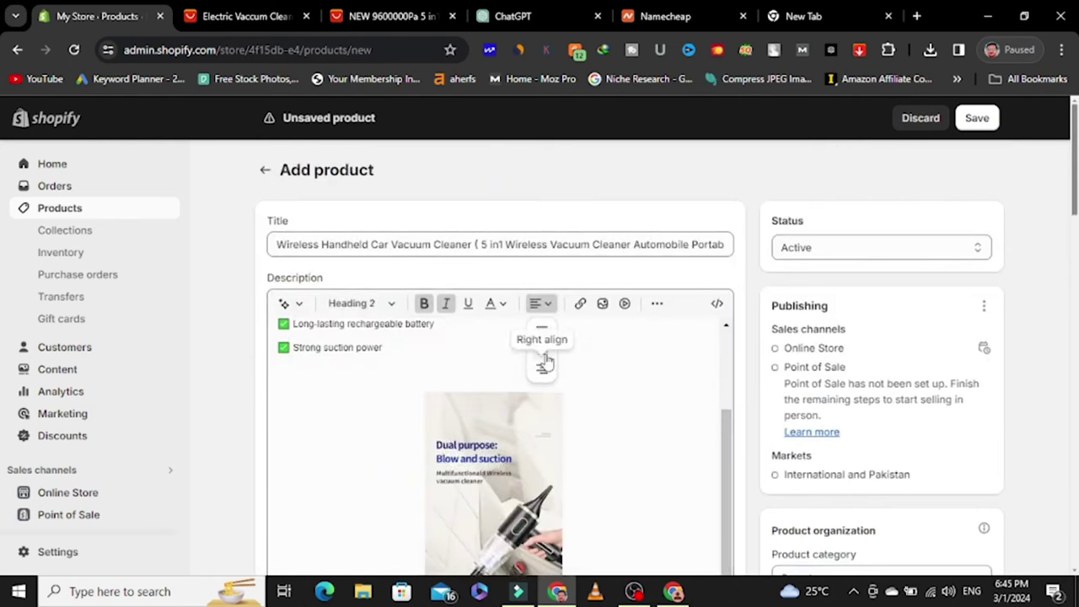
left_click(638, 474)
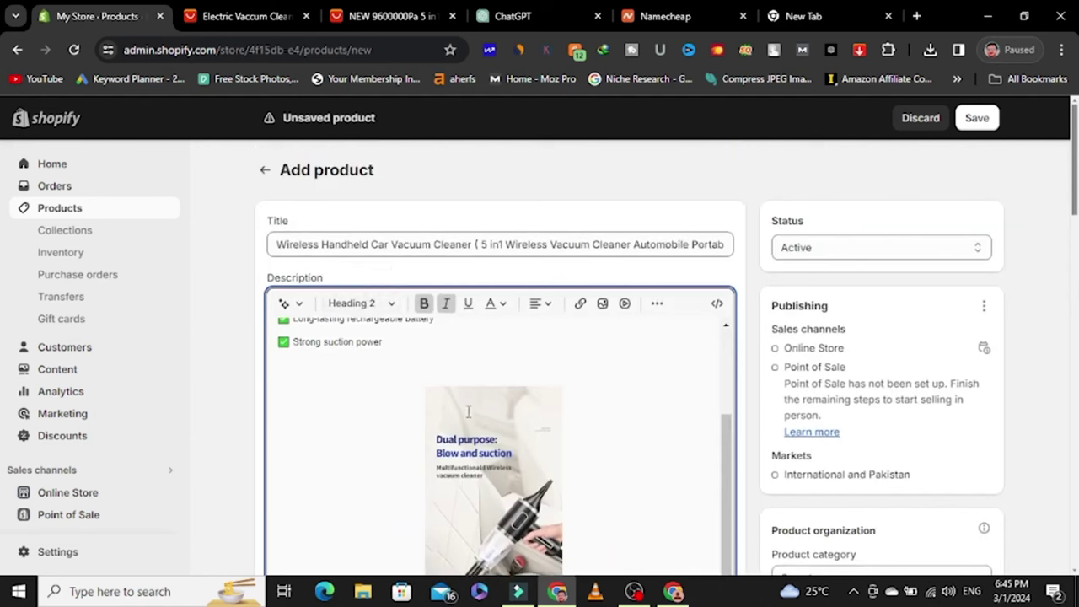
Step: Color the "Rechargeable Blower and Vacuum Cleaner:" heading red and start a new line below it
left_click(497, 305)
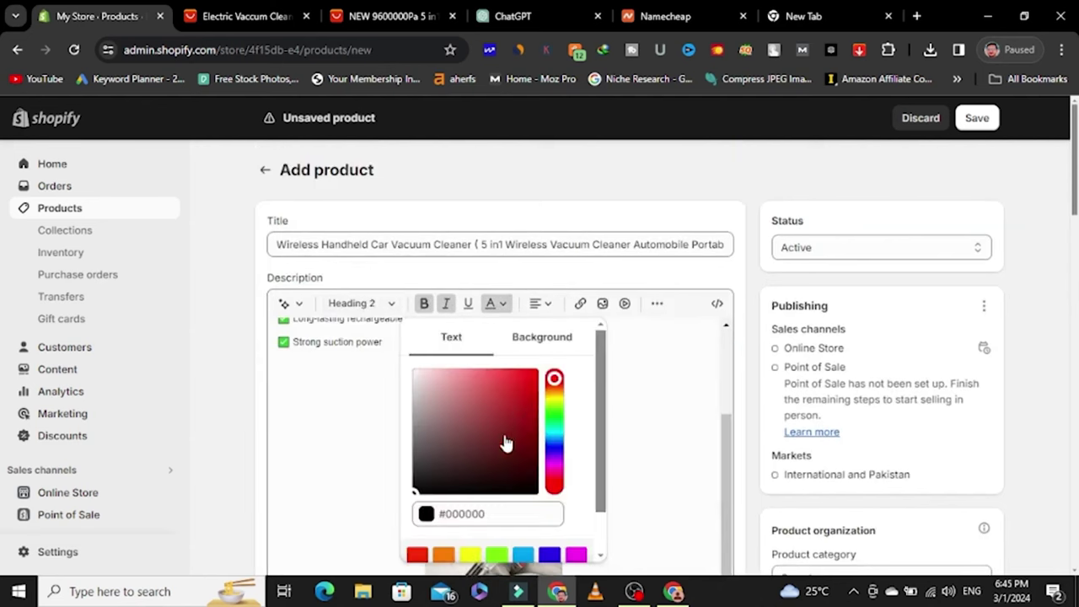
left_click(537, 380)
left_click(648, 447)
scroll(610, 393, "down", 5)
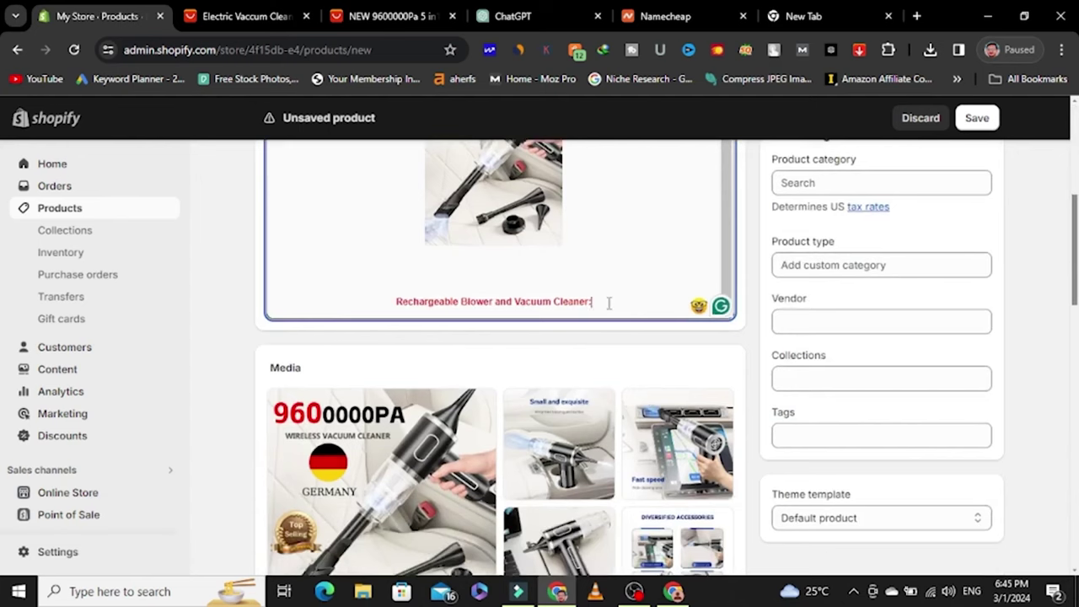
key("Return")
key("Return")
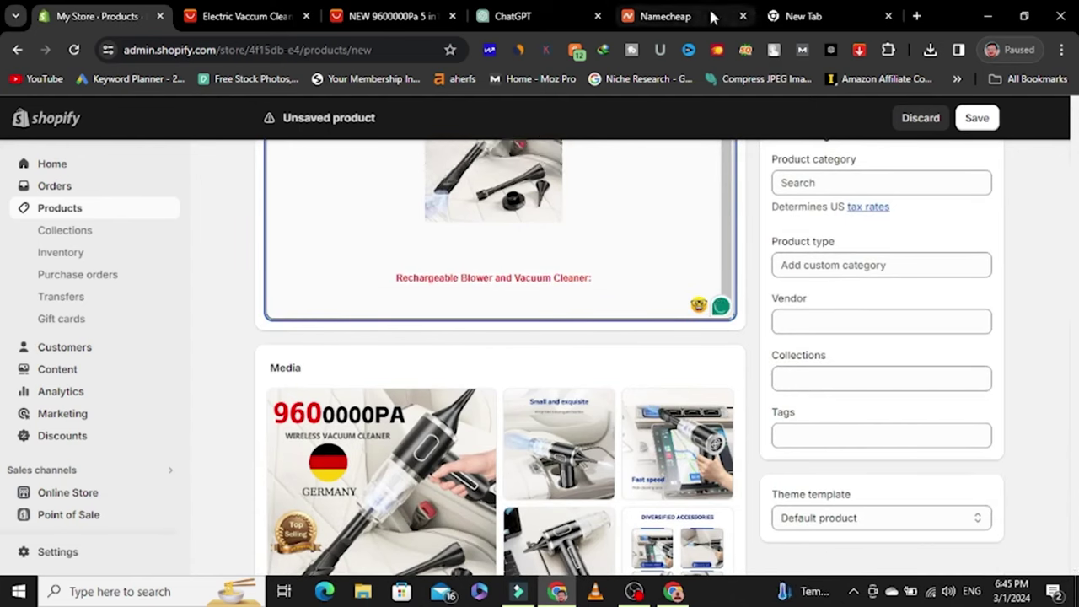
Step: Examine the animated image under "Rechargeable Blower and Vacuum Cleaner:" and the other description images on the darvaza.pk product page
left_click(673, 593)
right_click(244, 396)
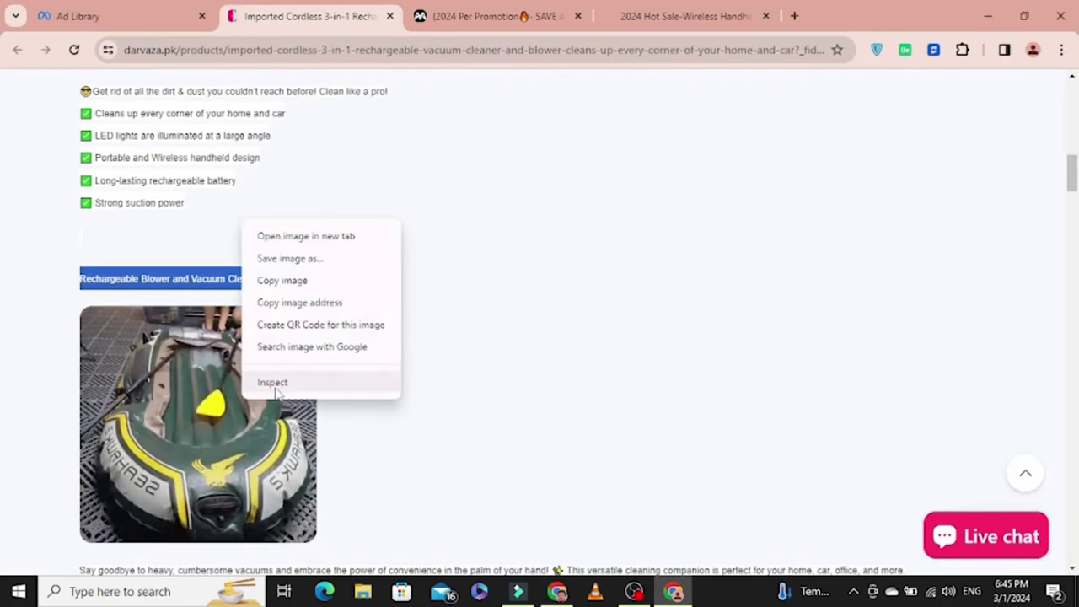
left_click(305, 390)
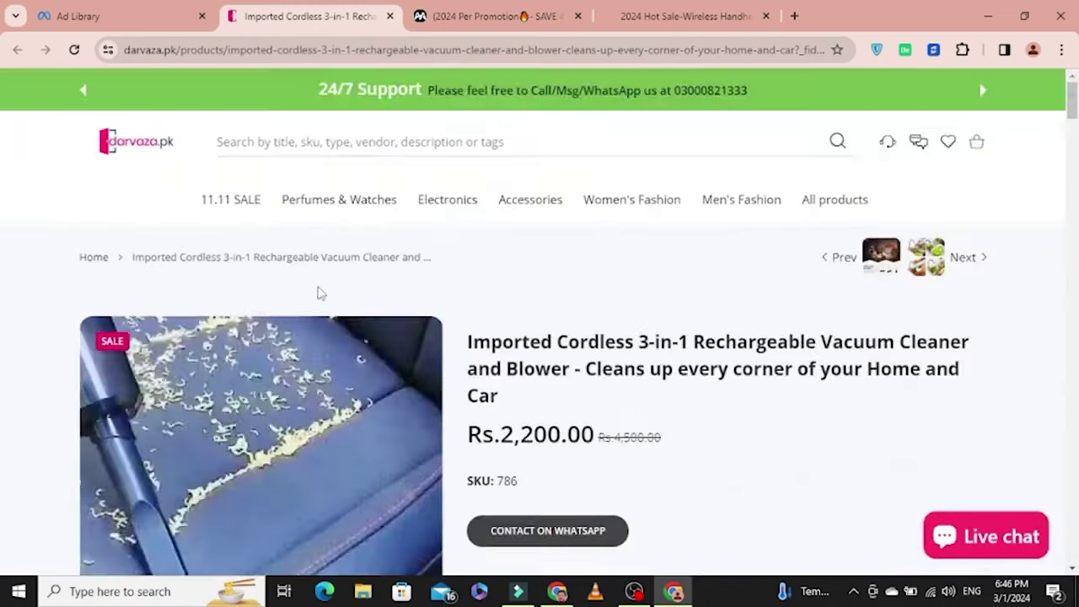
scroll(320, 292, "down", 4)
scroll(321, 291, "up", 3)
scroll(320, 292, "down", 10)
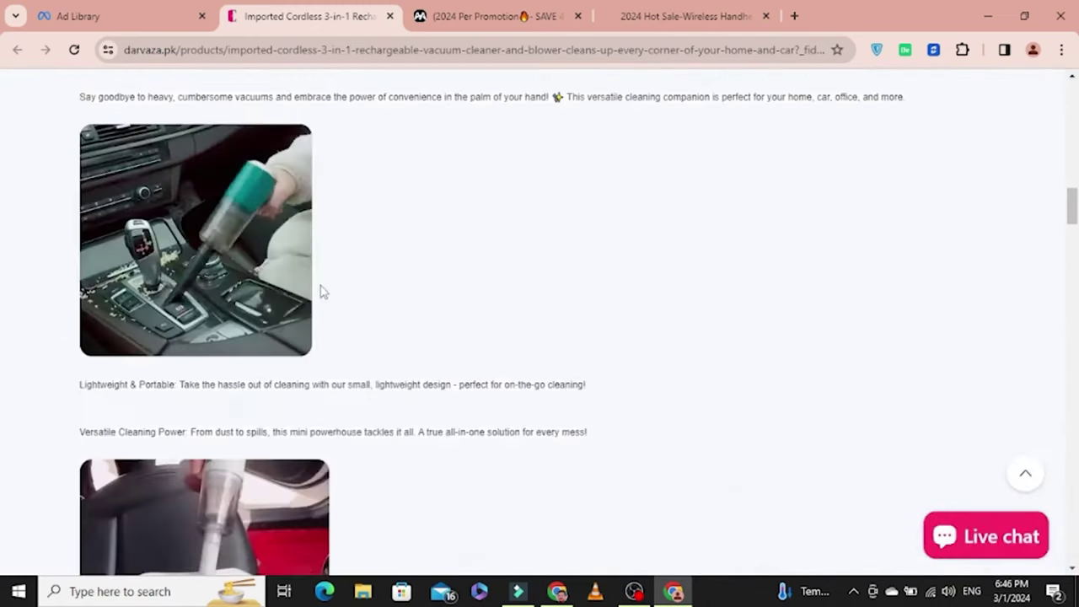
scroll(321, 292, "up", 3)
scroll(205, 260, "down", 2)
scroll(205, 260, "up", 3)
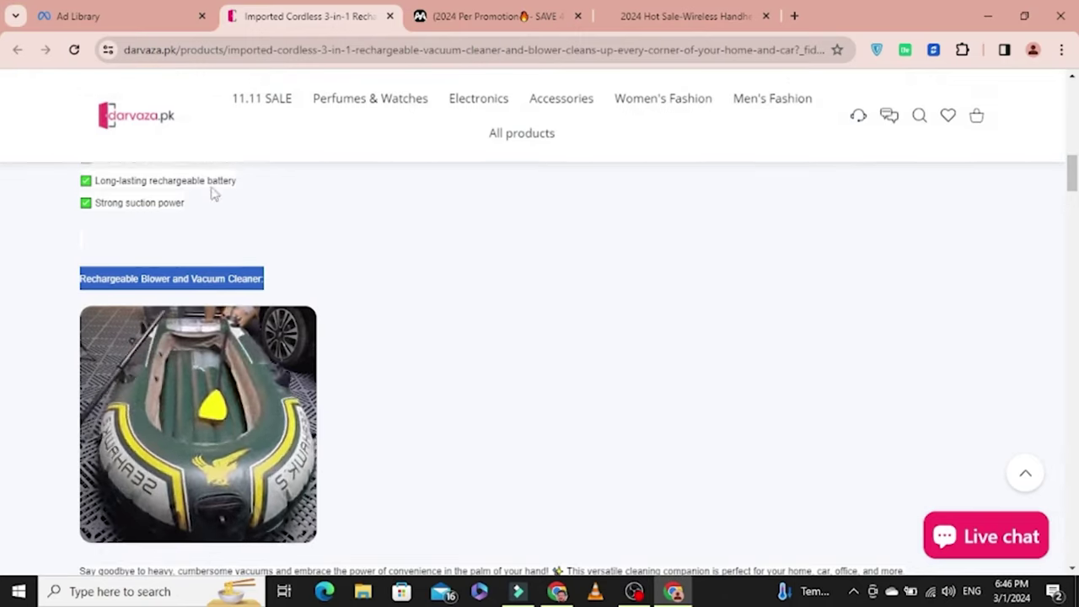
Step: Select the words "Rechargeable Vacuum Cleaner and Blower" in the darvaza.pk product title
left_click(358, 279)
scroll(458, 270, "up", 10)
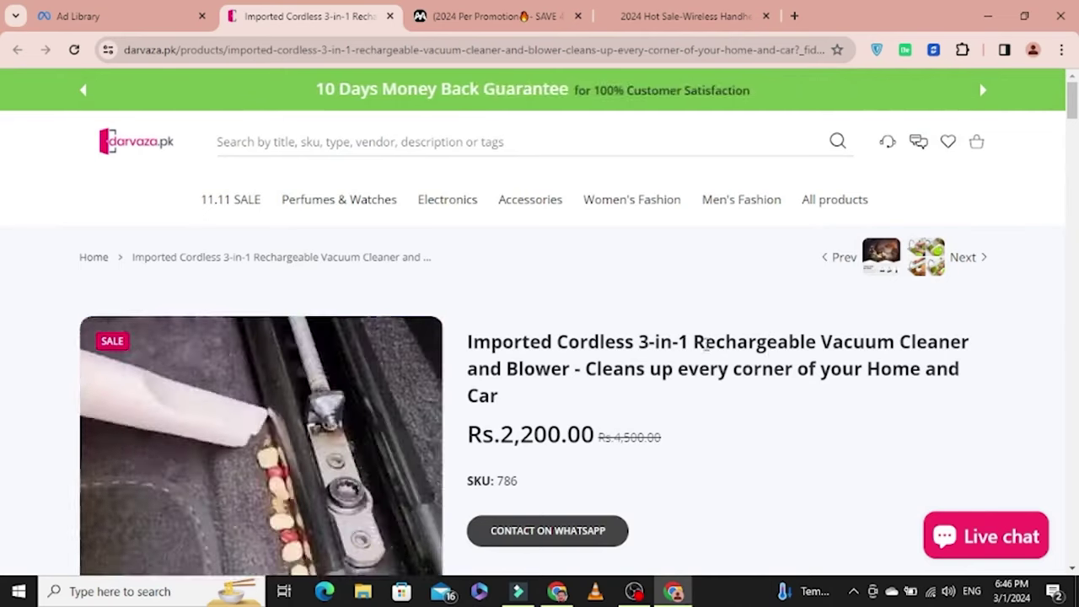
left_click_drag(693, 343, 571, 372)
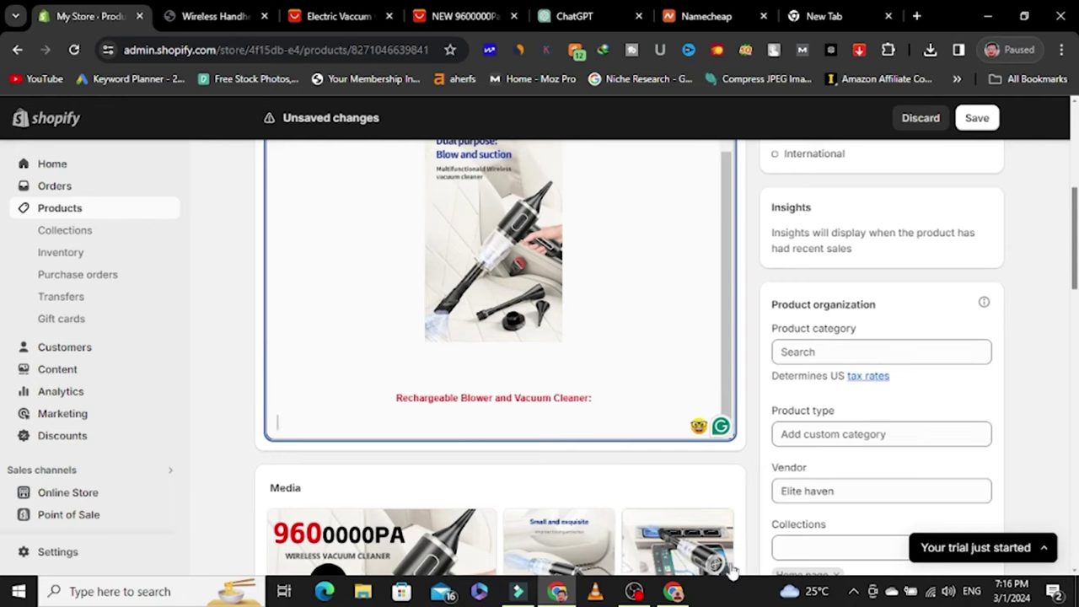
Step: Copy the link of the Club do Auto GIF from the Giphy results for "electric car vacuum cleaner"
left_click(673, 593)
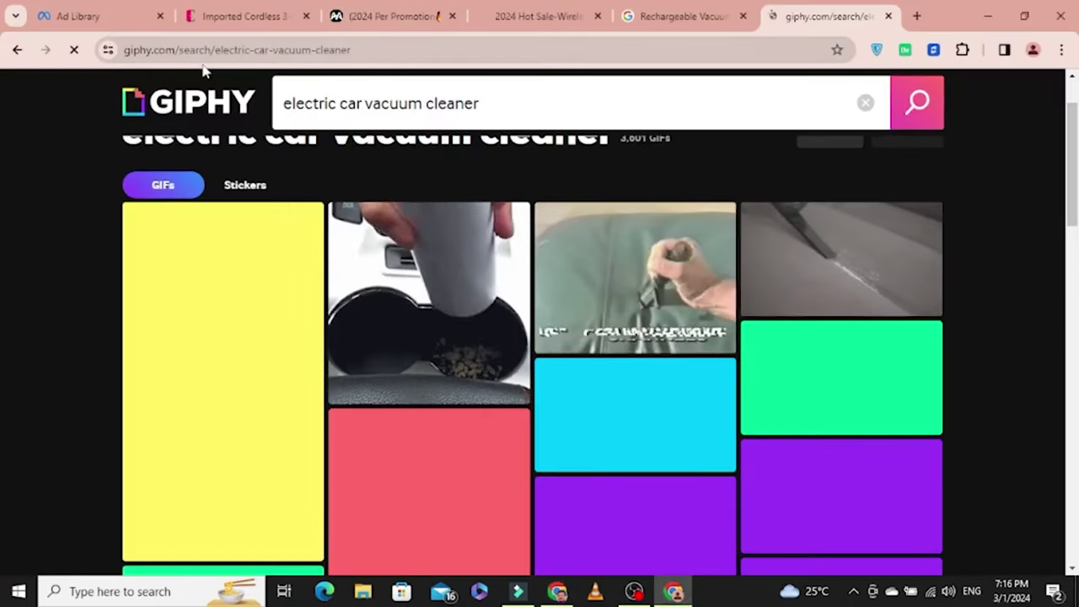
mouse_move(458, 379)
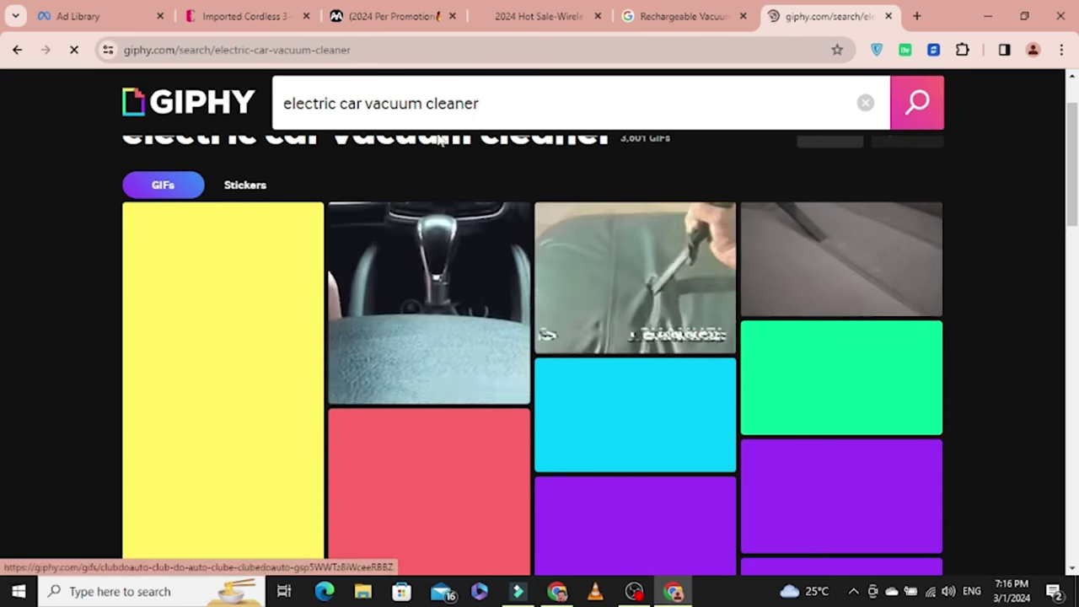
mouse_move(500, 334)
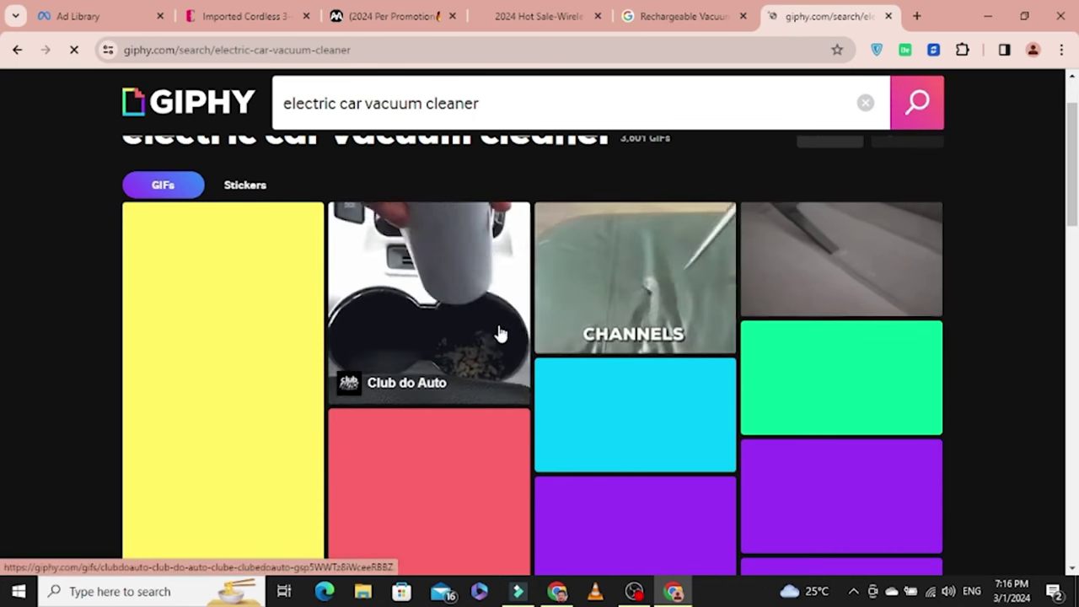
left_click(516, 221)
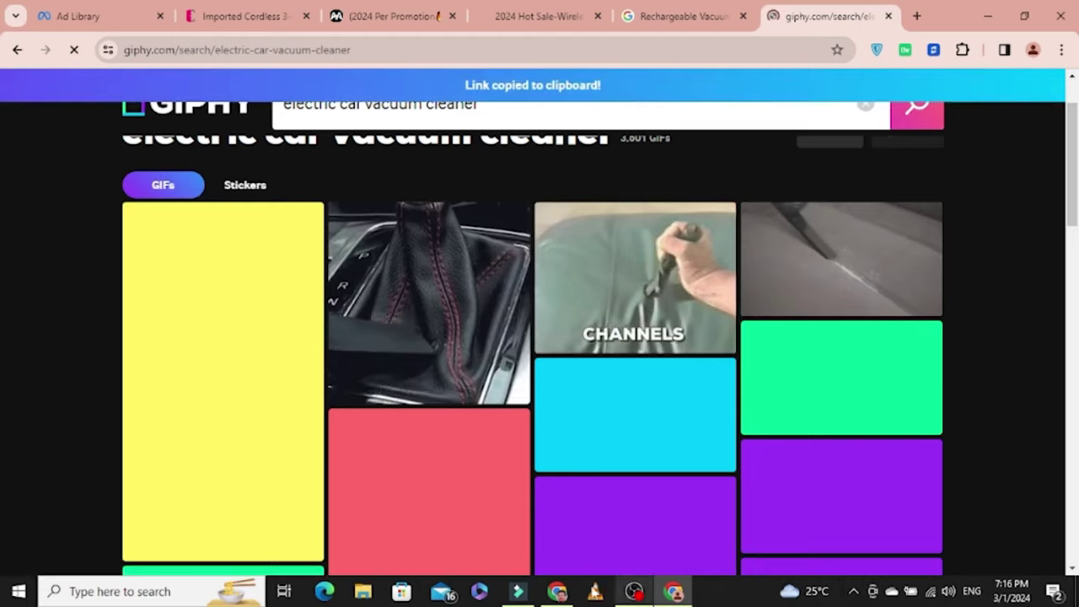
Step: Insert the copied Giphy GIF by its URL into the Shopify description, below the "Rechargeable Blower and Vacuum Cleaner:" heading
left_click(558, 592)
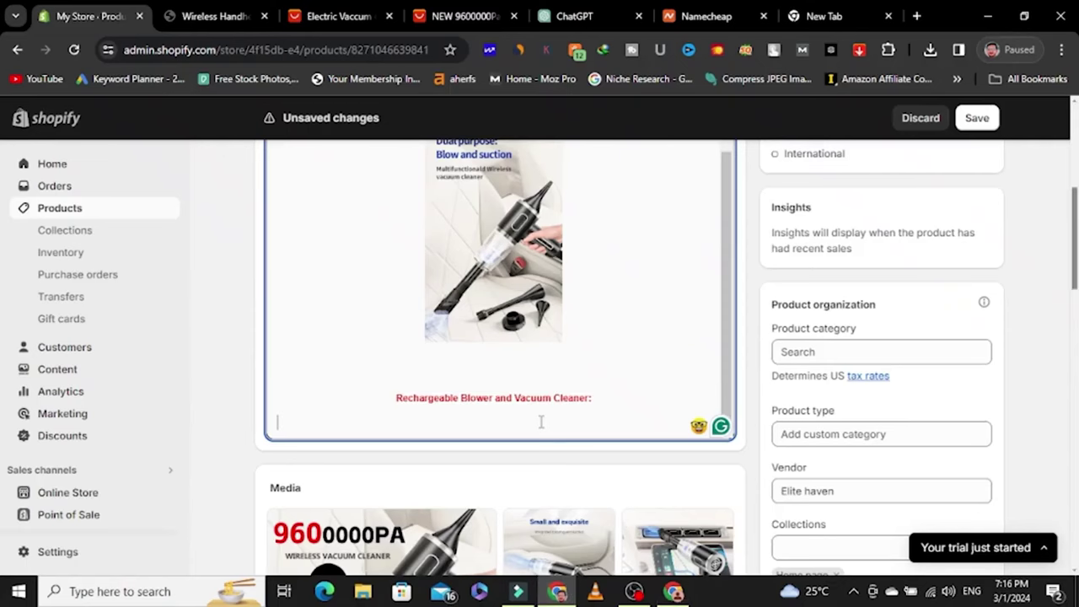
scroll(756, 227, "up", 5)
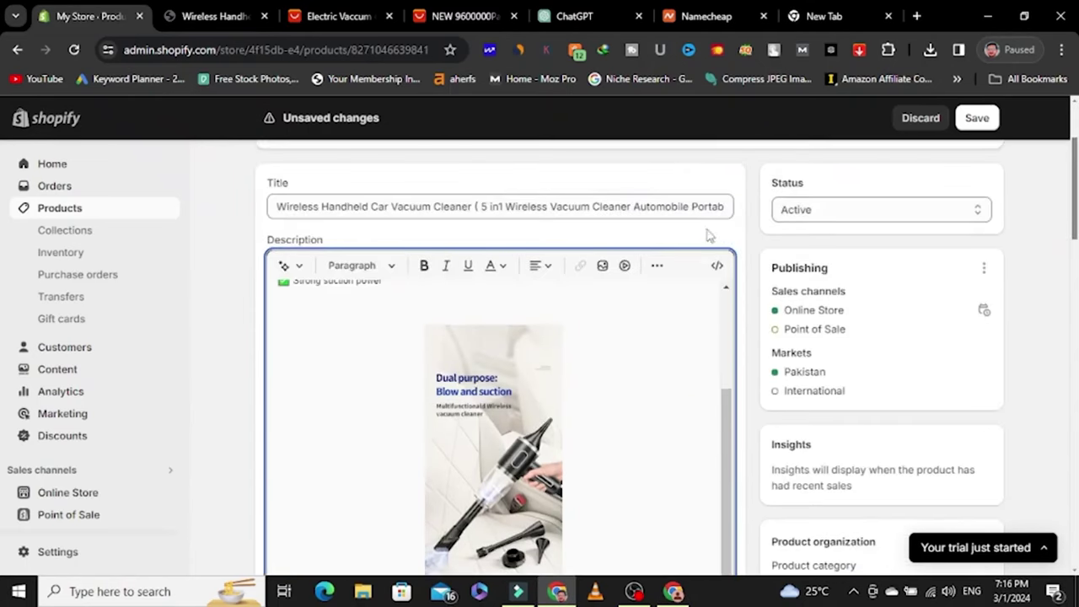
left_click(603, 266)
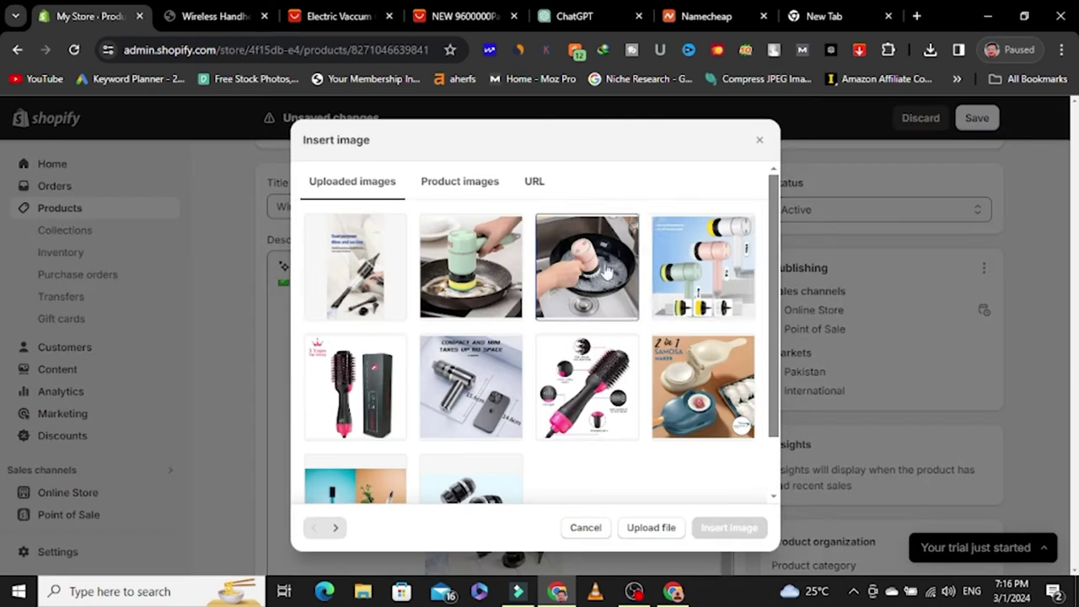
left_click(538, 186)
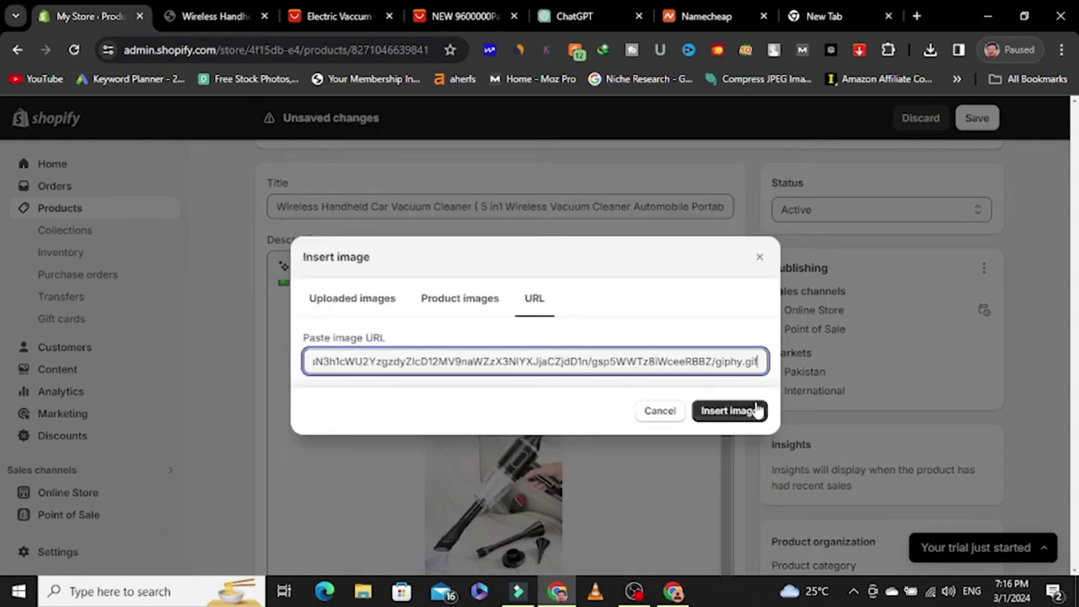
left_click(727, 412)
scroll(666, 419, "down", 3)
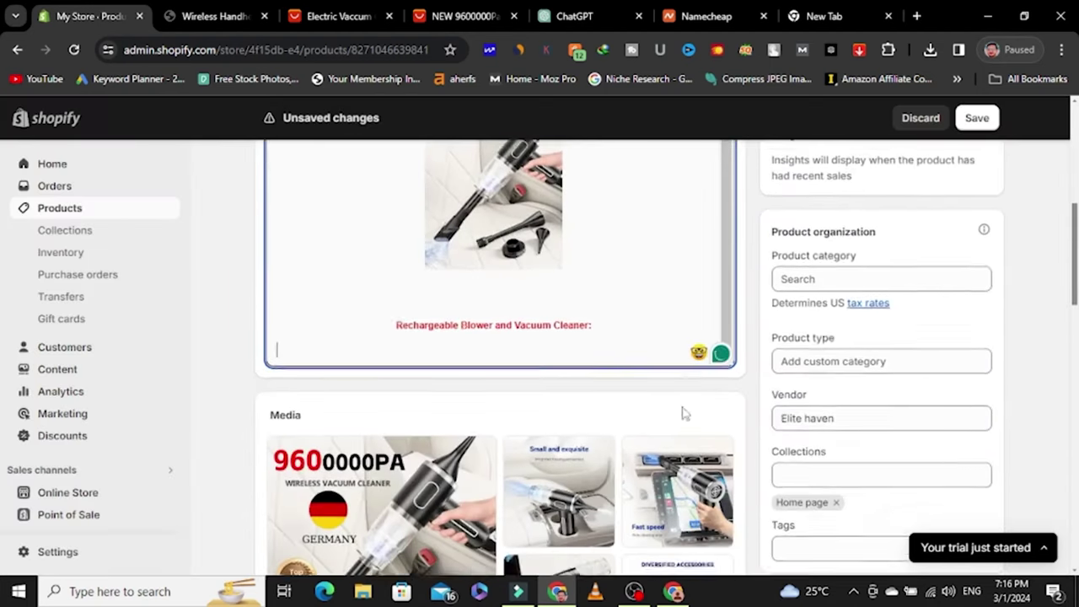
scroll(690, 345, "down", 2)
scroll(679, 253, "up", 5)
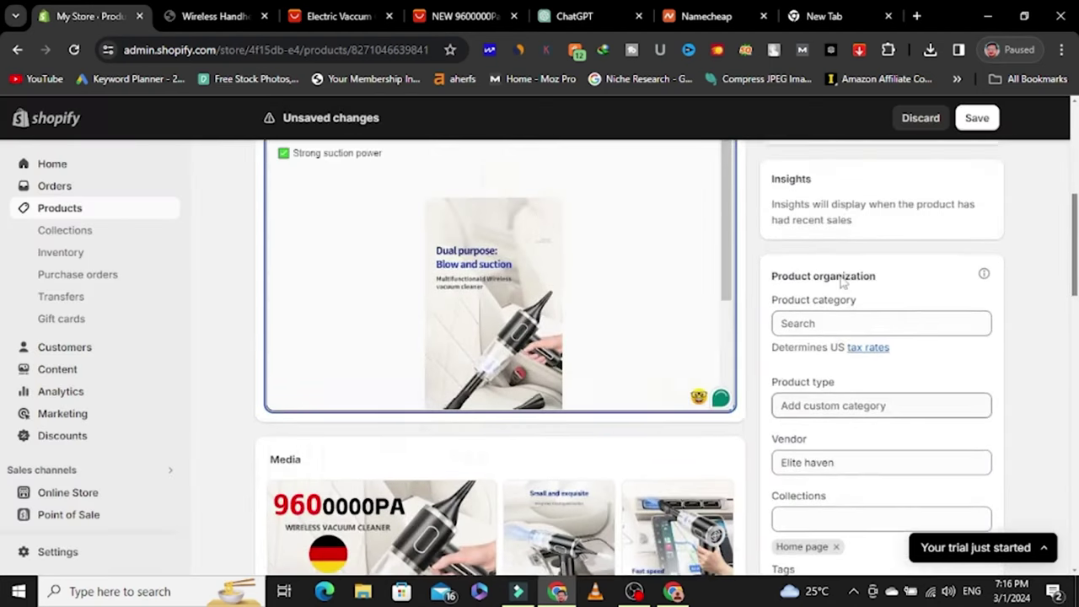
scroll(676, 324, "down", 3)
scroll(700, 245, "down", 2)
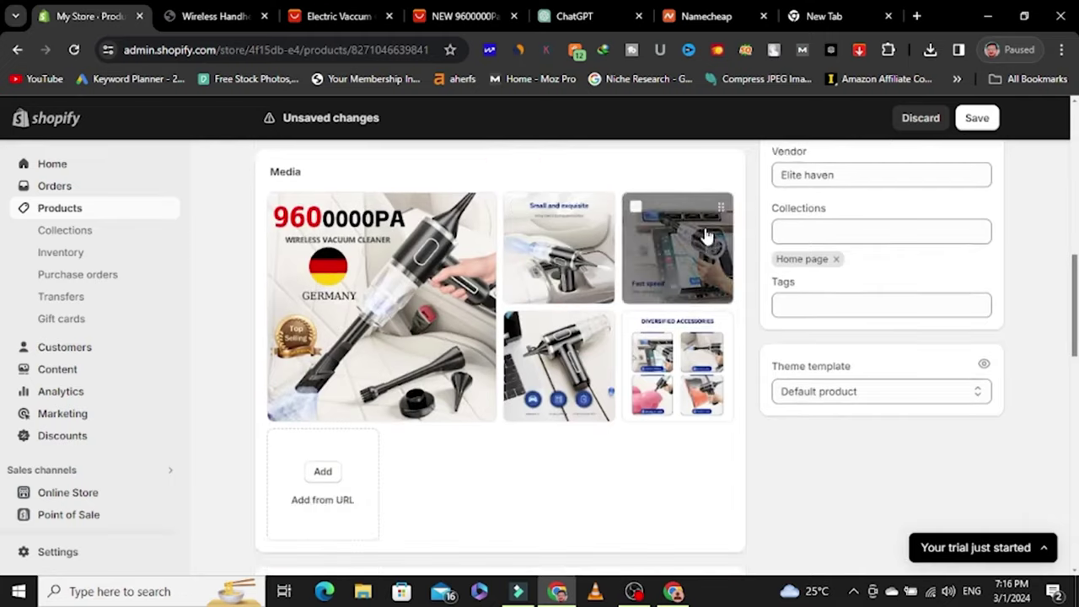
scroll(757, 262, "up", 4)
Step: Center the car vacuum GIF in the description and start a new line below it
scroll(627, 312, "down", 5)
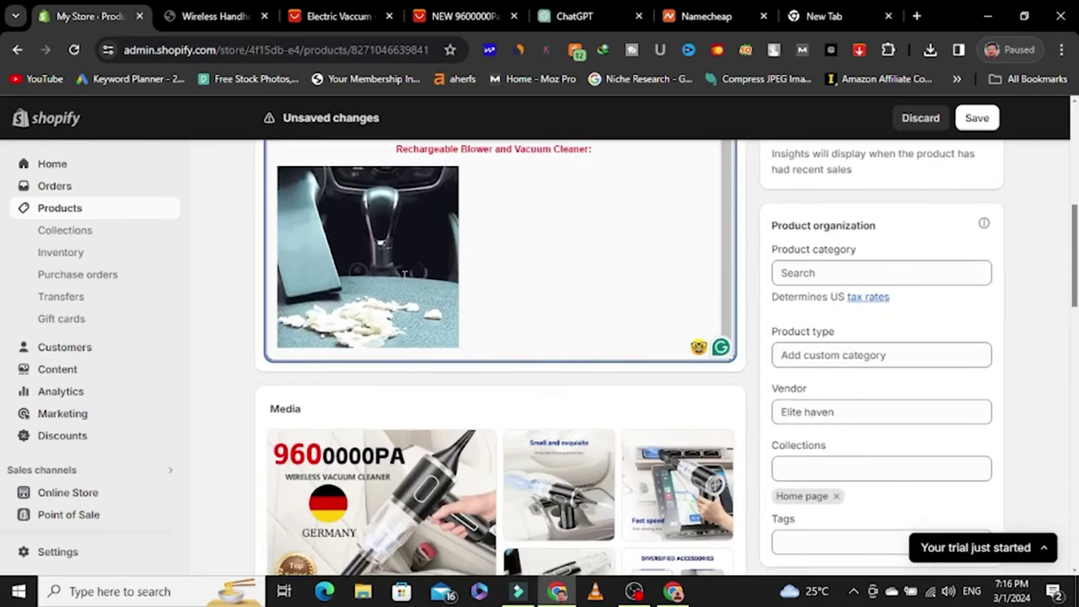
scroll(590, 244, "up", 8)
scroll(679, 228, "up", 3)
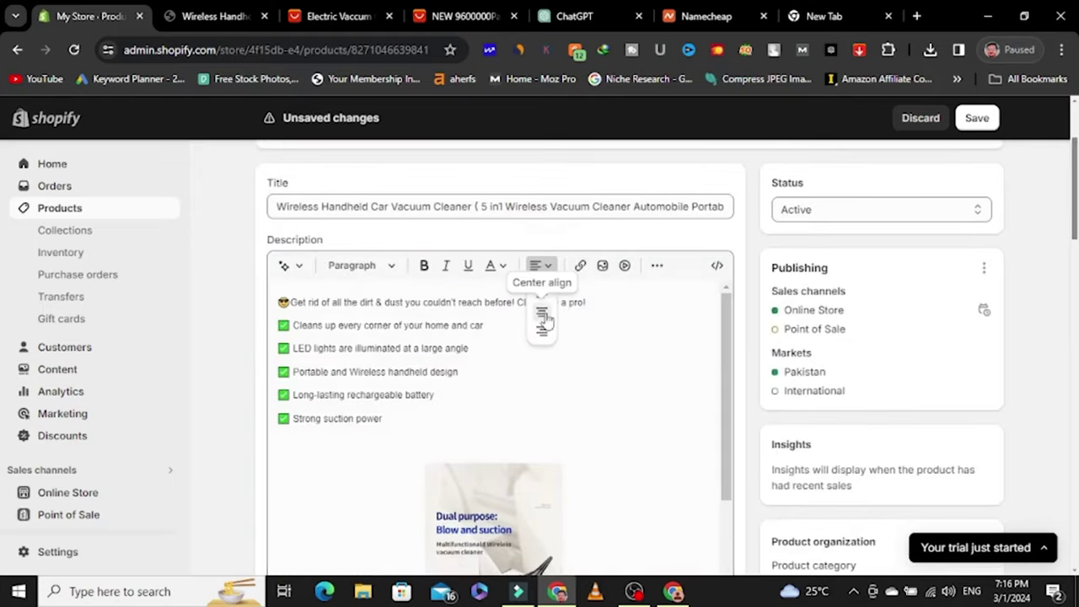
scroll(654, 359, "down", 6)
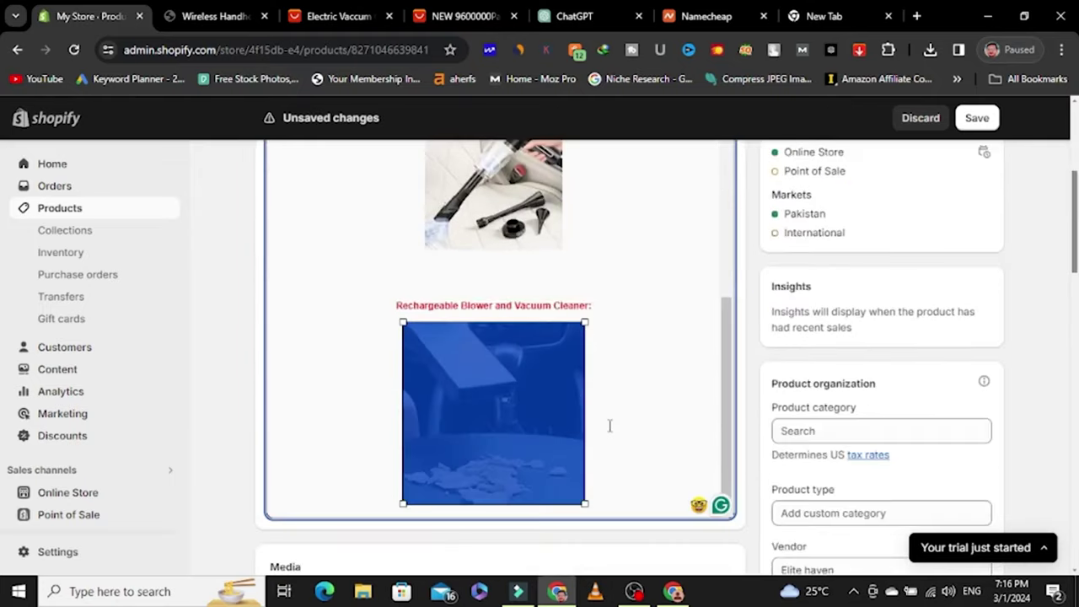
left_click(631, 425)
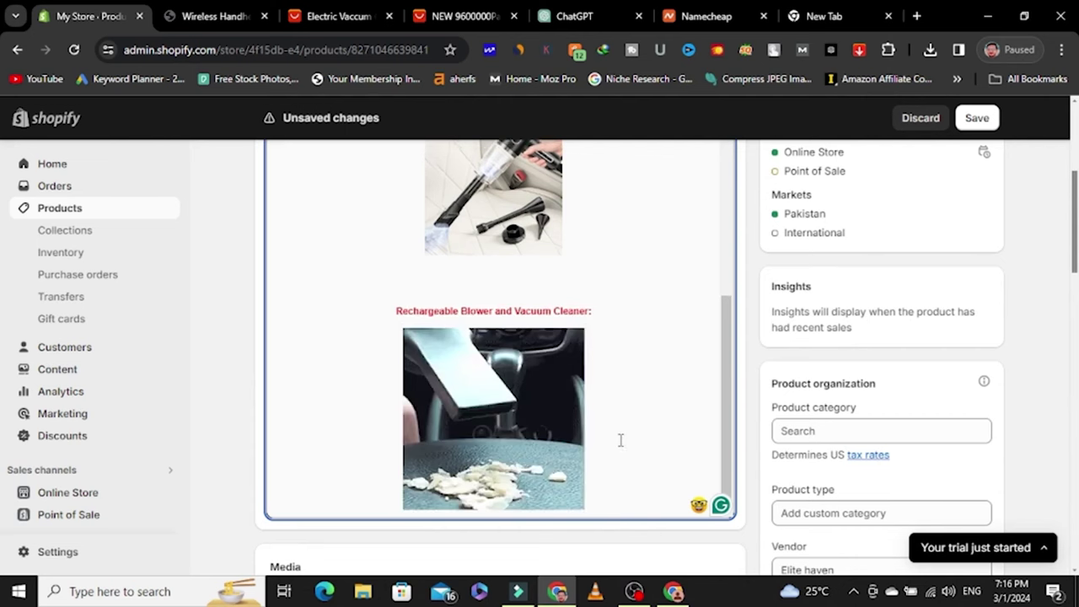
key("Return")
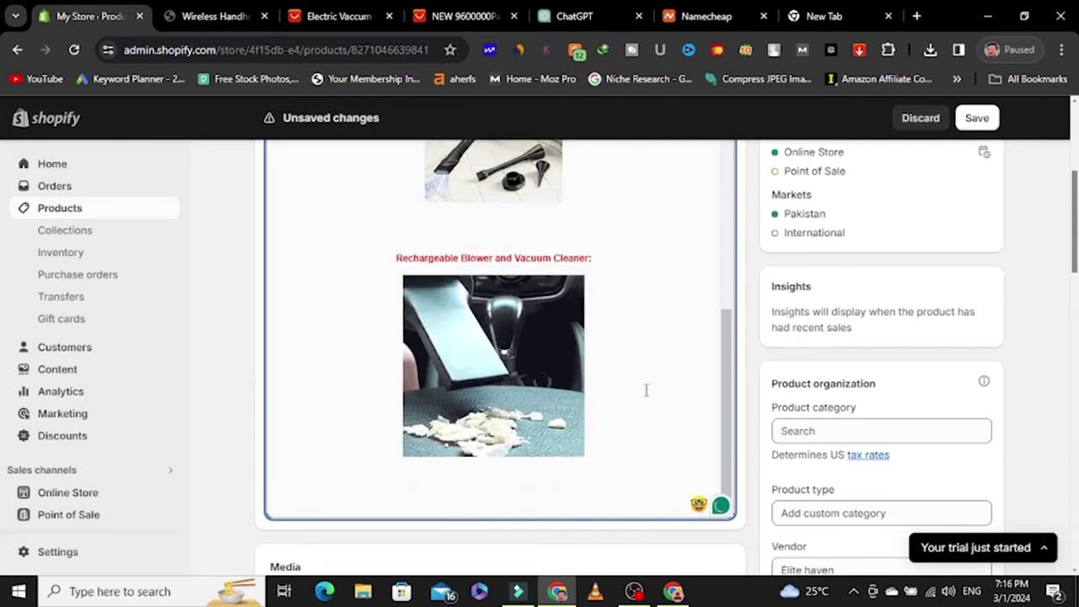
Step: Switch to the darvaza.pk vacuum cleaner page and examine its description text and GIFs for content to reuse
key("BackSpace")
left_click(675, 593)
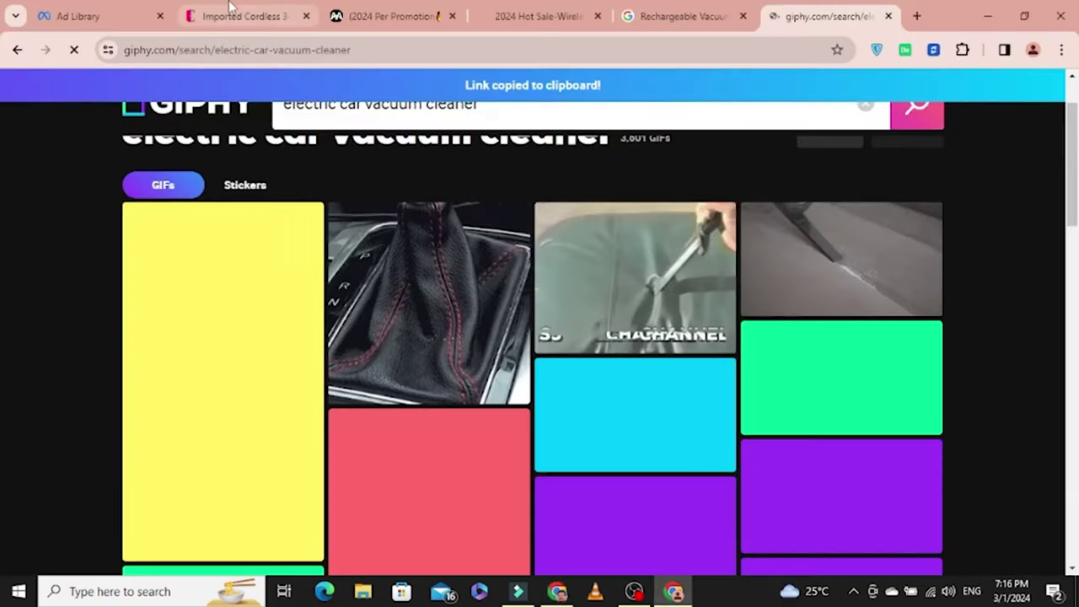
left_click(241, 16)
scroll(228, 321, "down", 3)
scroll(227, 318, "down", 15)
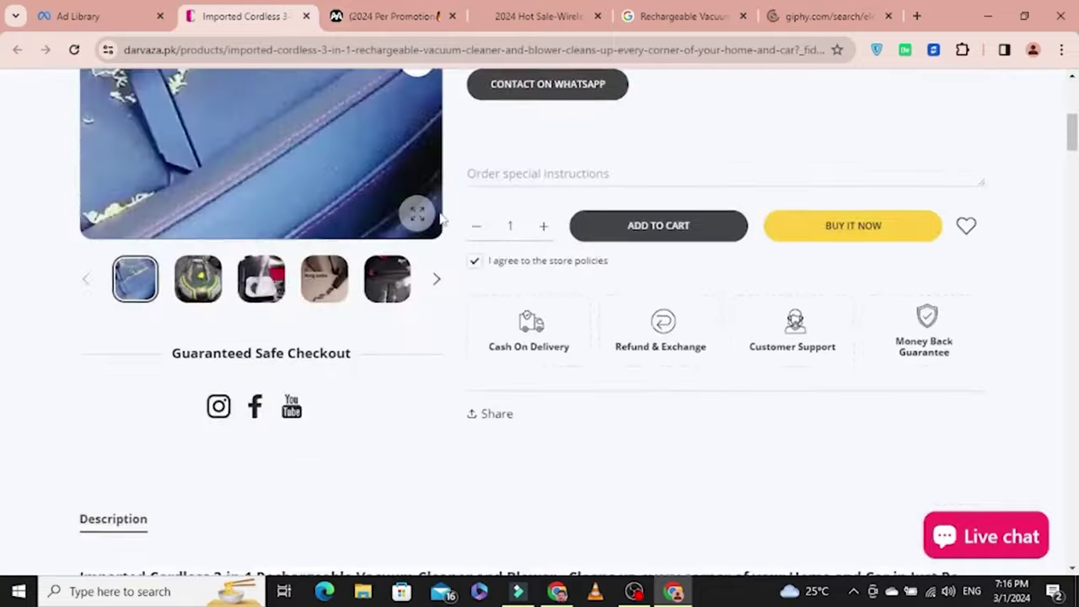
scroll(364, 249, "down", 3)
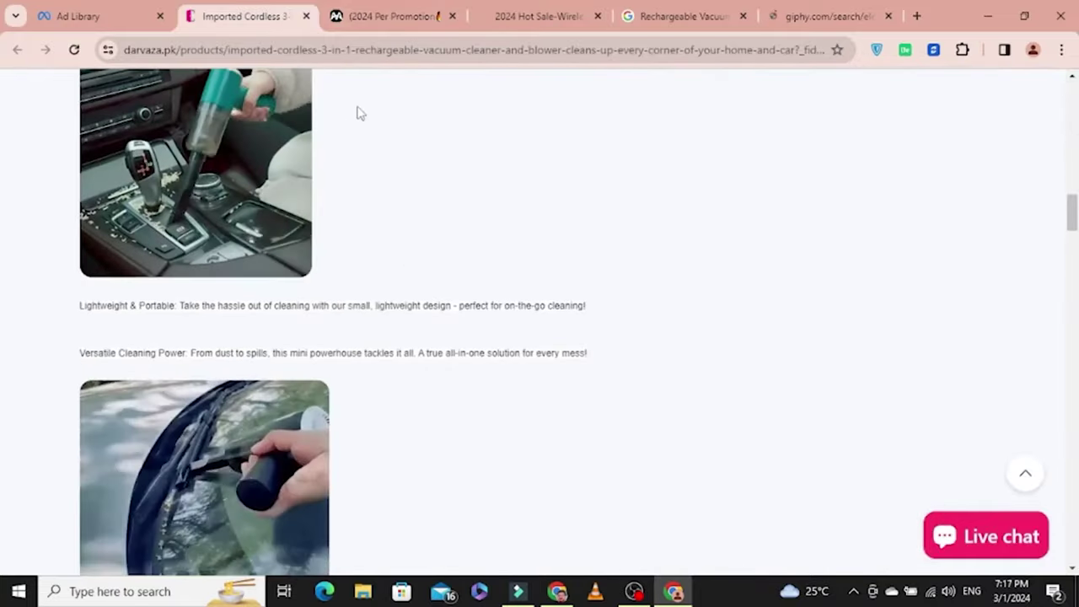
scroll(186, 152, "up", 3)
scroll(212, 168, "down", 8)
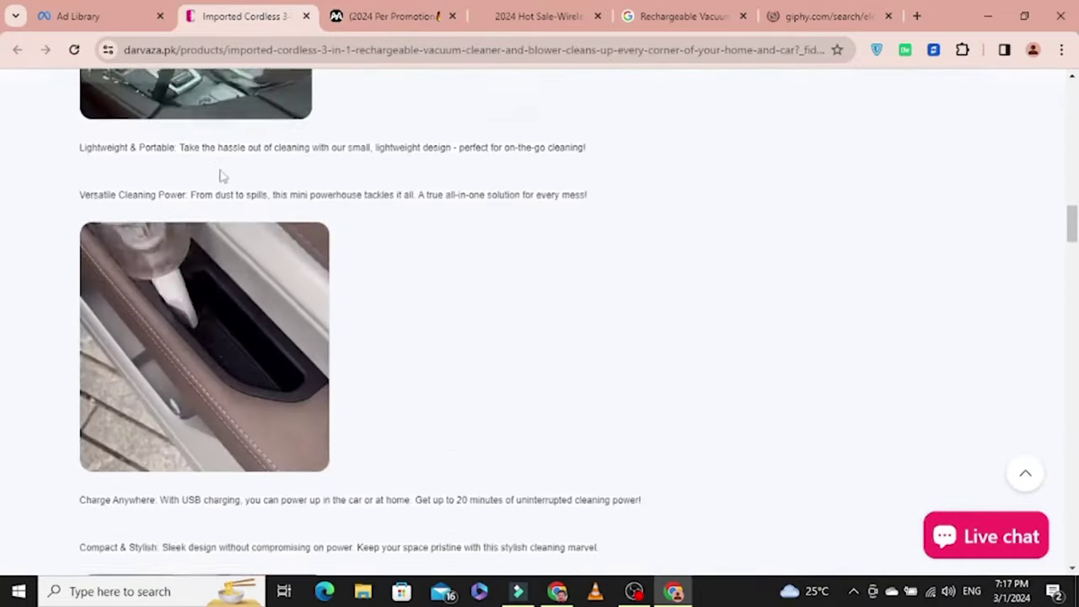
Step: Select and copy the "Features:" heading with its "Lightweight & Powerful Operation" bullet from the awakencheerful.com vacuum cleaner page
left_click(416, 10)
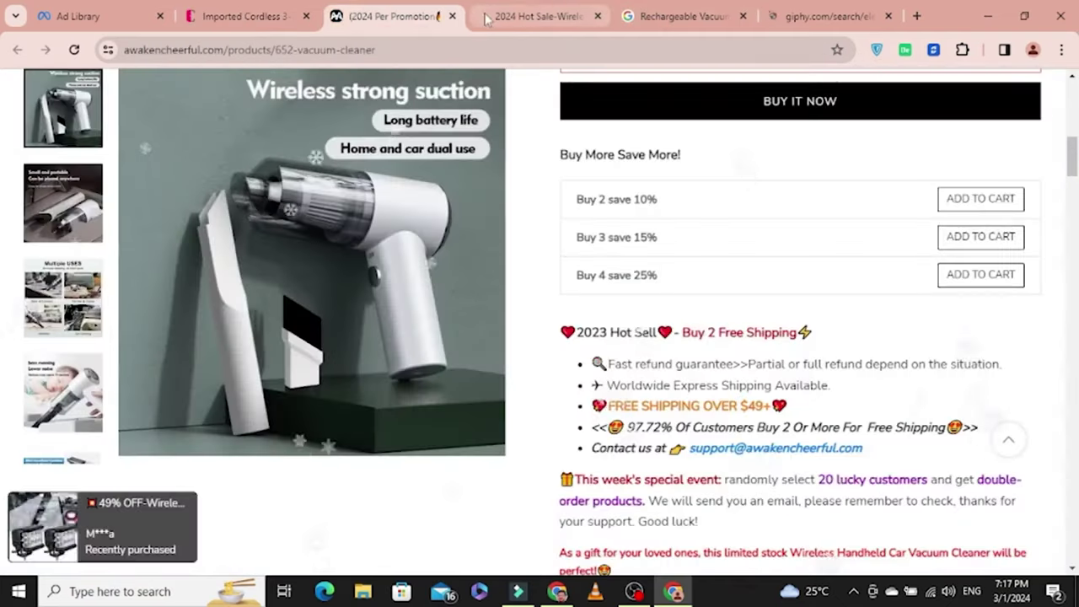
scroll(687, 413, "down", 15)
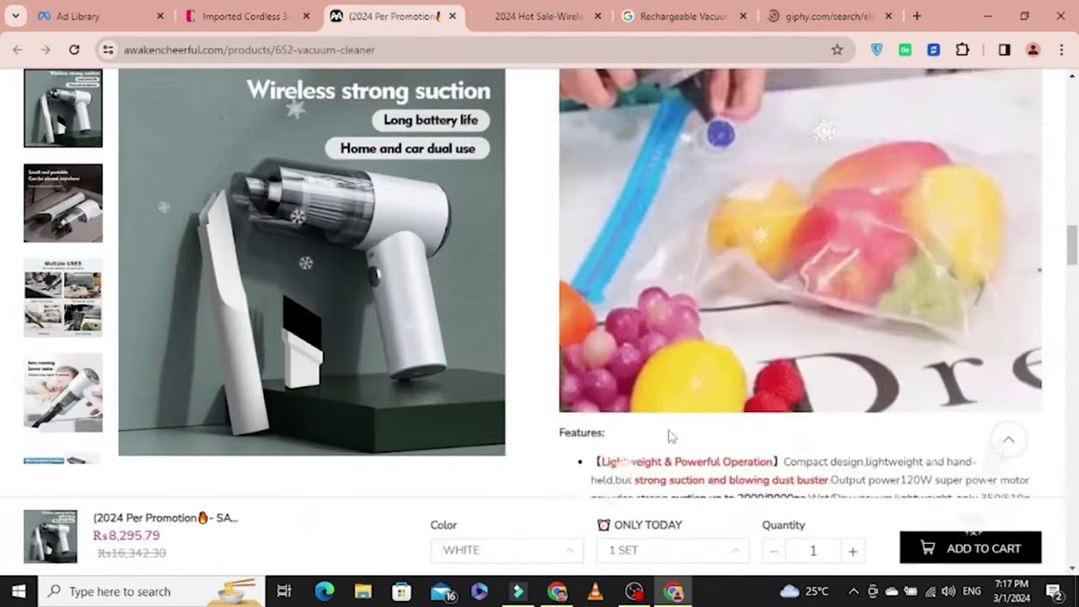
scroll(687, 413, "down", 1)
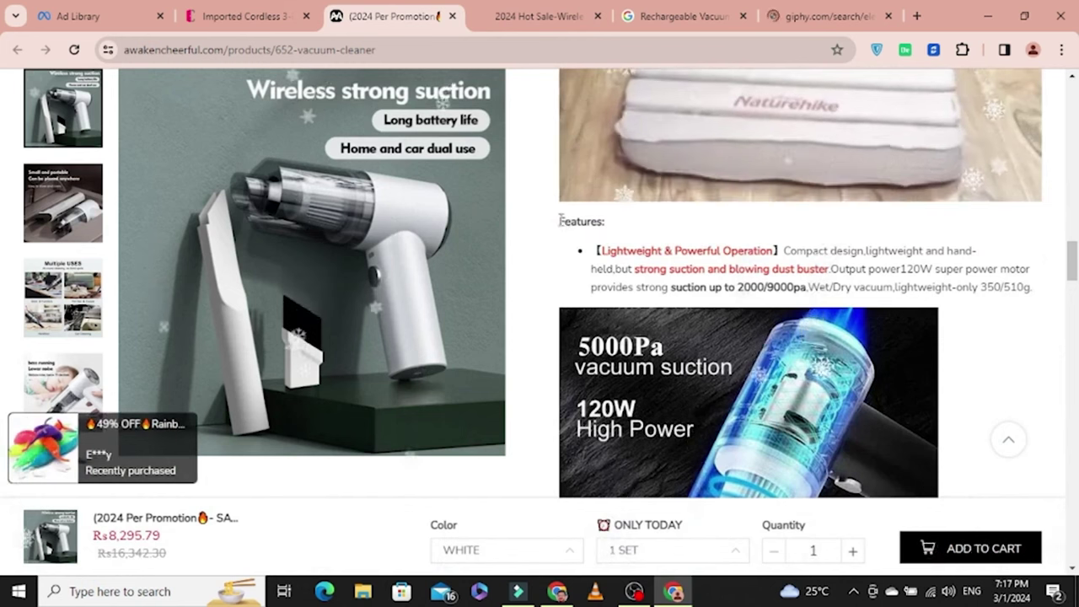
left_click_drag(789, 266, 1033, 288)
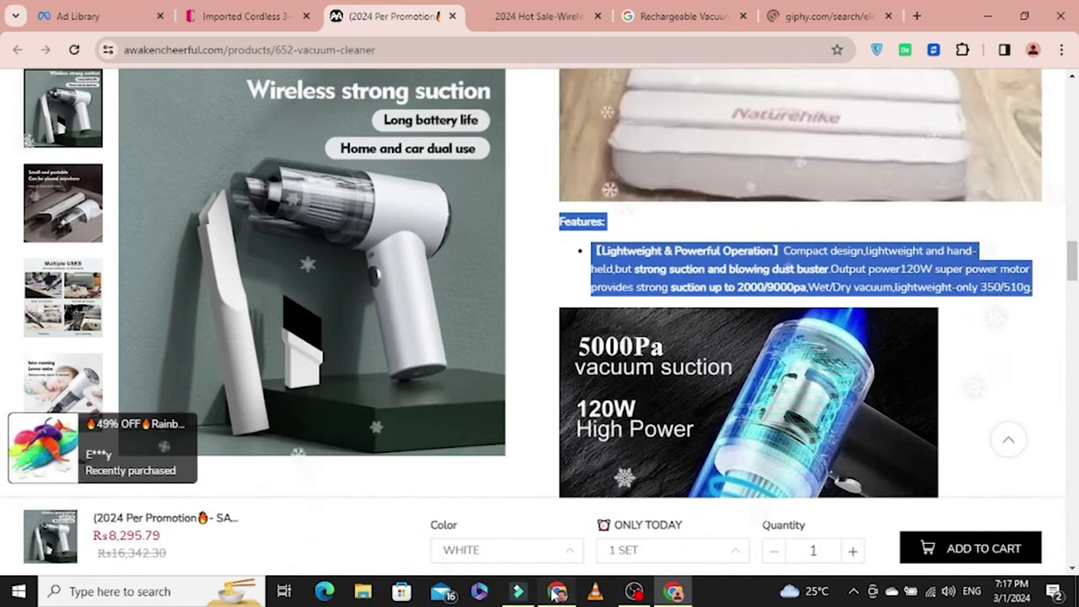
Step: Paste the copied features text below the car vacuum GIF in the Shopify description and start a plain line under the bullet
key("alt+Tab")
type("Features: 【Lightweight & Powerful Operation】Compact design,lightweight and hand-held,but strong suction and blowing dust buster.Output power120W super power motor provides strong suction up to 2000/9000pa.Wet/Dry vacuum,lightweight-only 350/510g.")
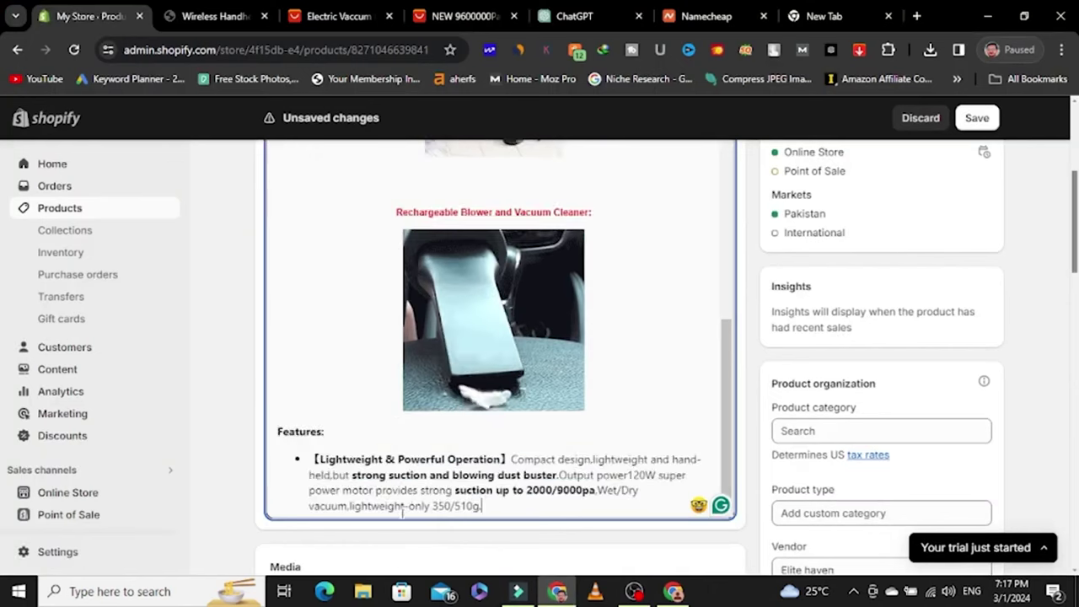
key("Return")
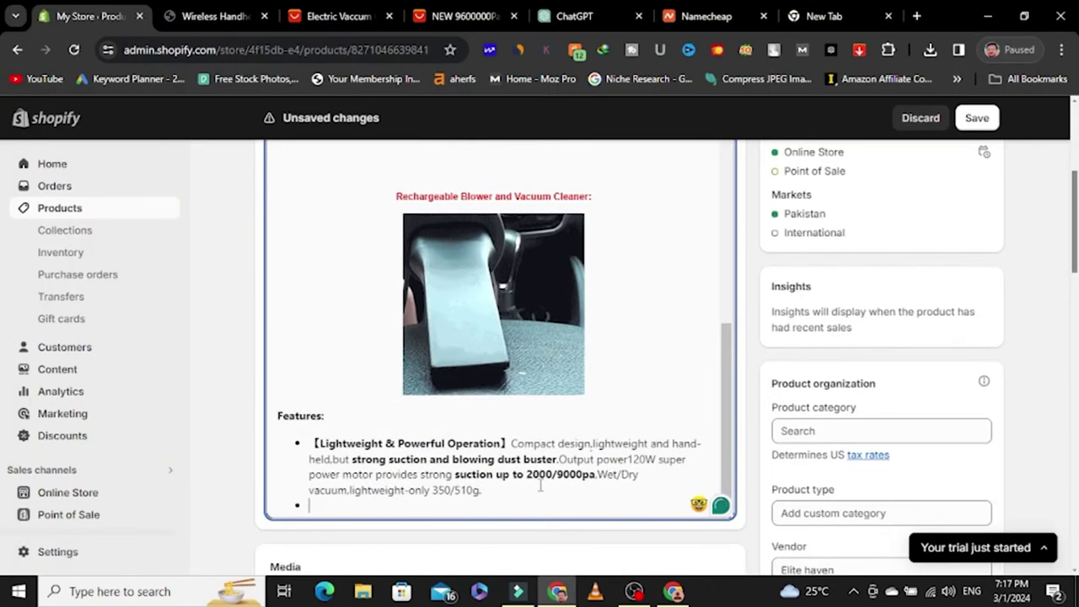
key("Return")
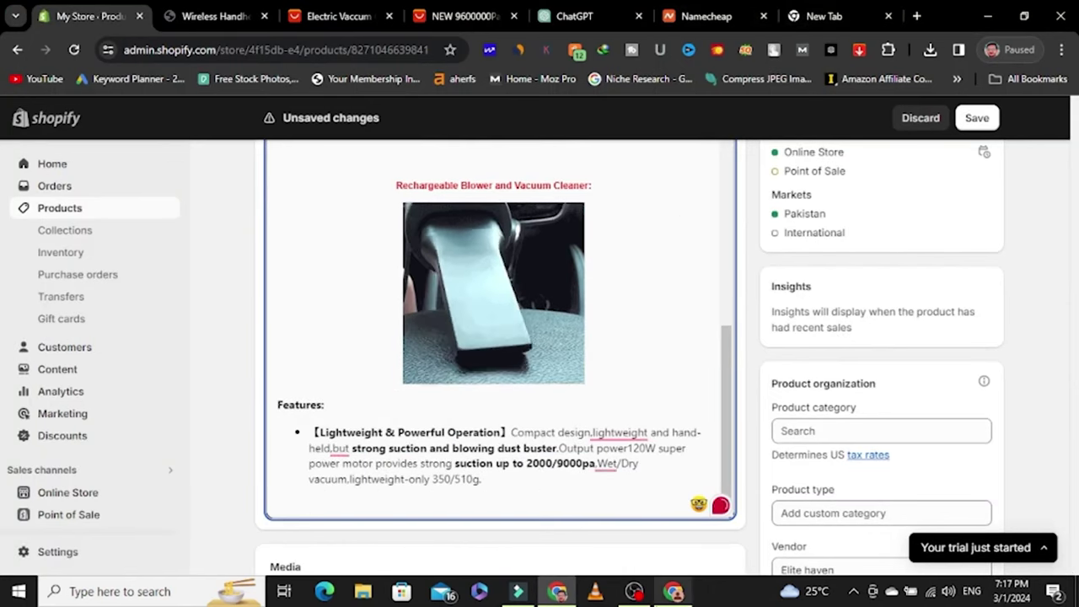
Step: Copy the link of the WAP GIF from the Giphy results for "electric car vacuum cleaner"
left_click(672, 593)
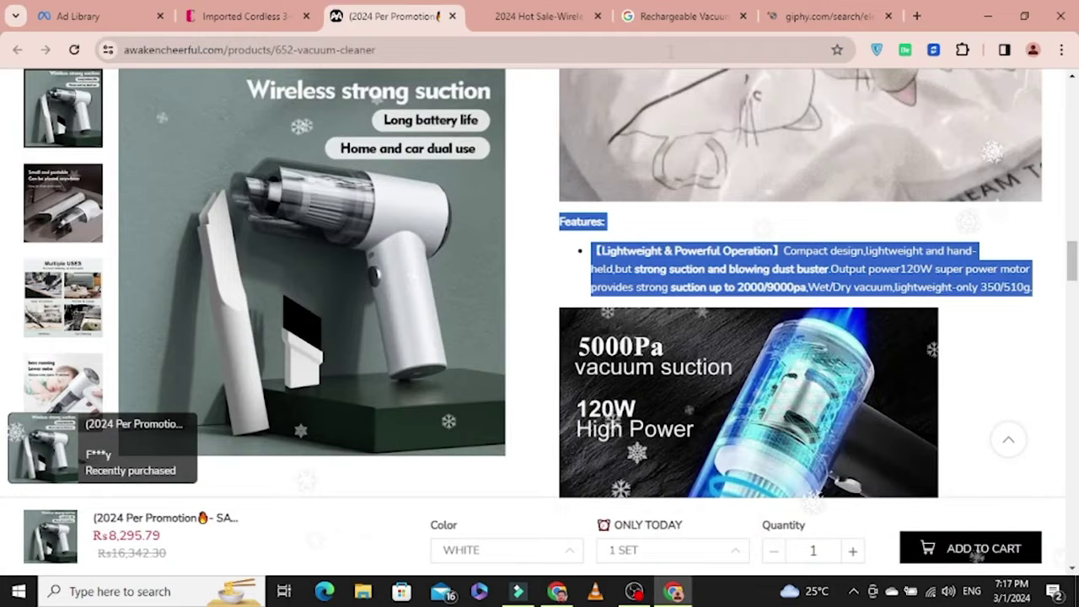
left_click(827, 16)
scroll(654, 337, "down", 3)
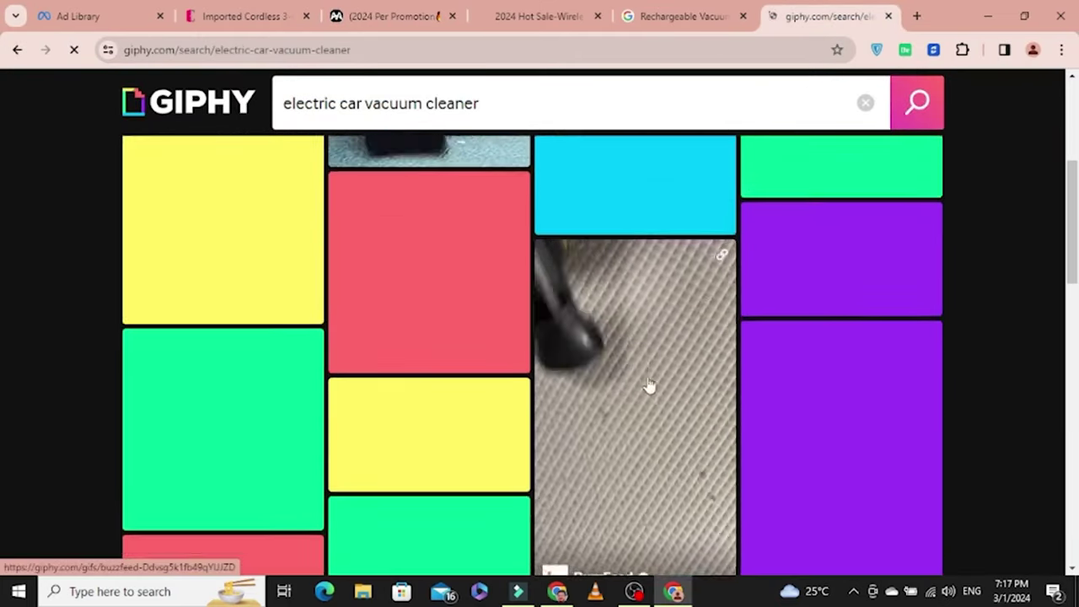
scroll(590, 329, "down", 2)
scroll(533, 337, "up", 4)
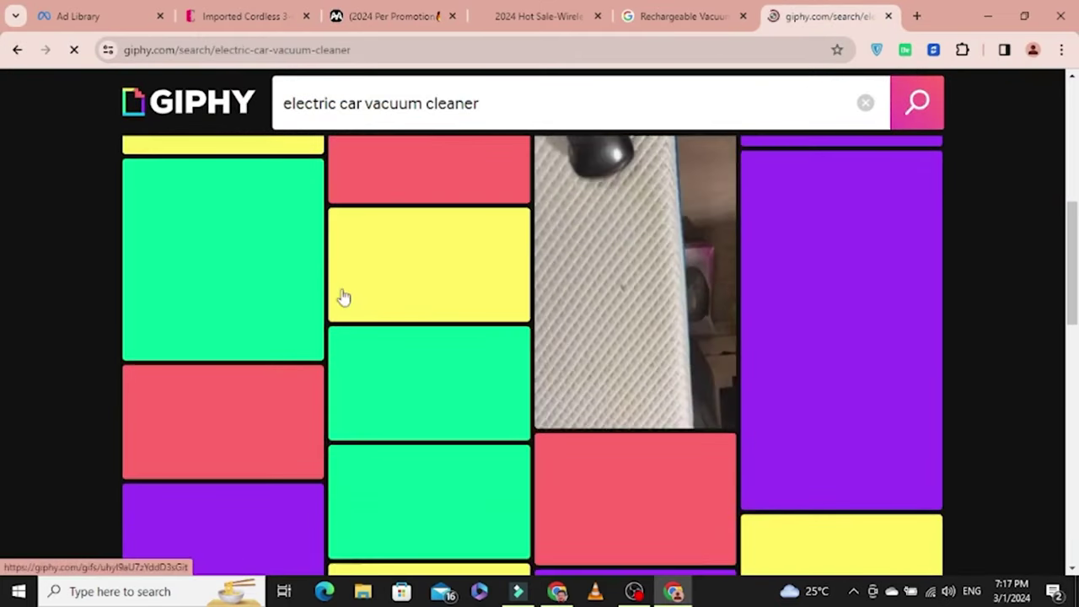
scroll(766, 305, "up", 3)
scroll(809, 318, "down", 2)
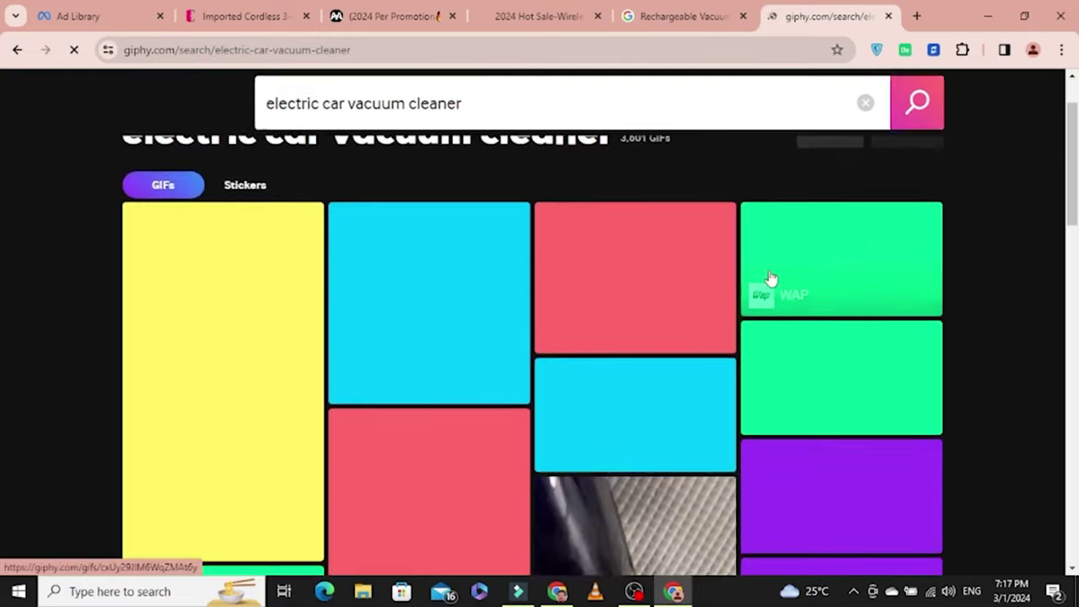
scroll(856, 232, "up", 1)
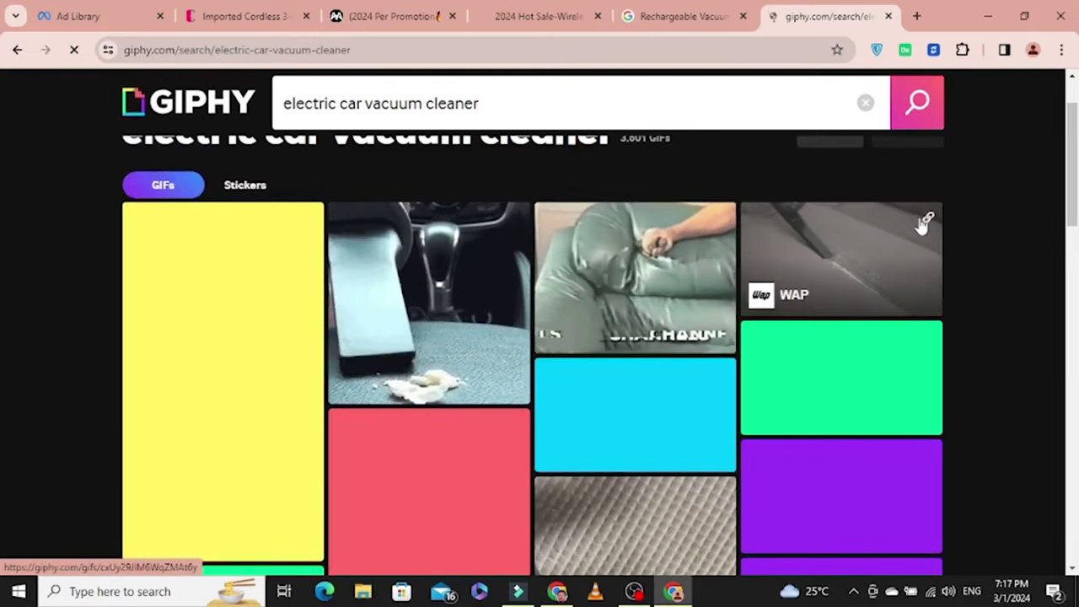
left_click(927, 220)
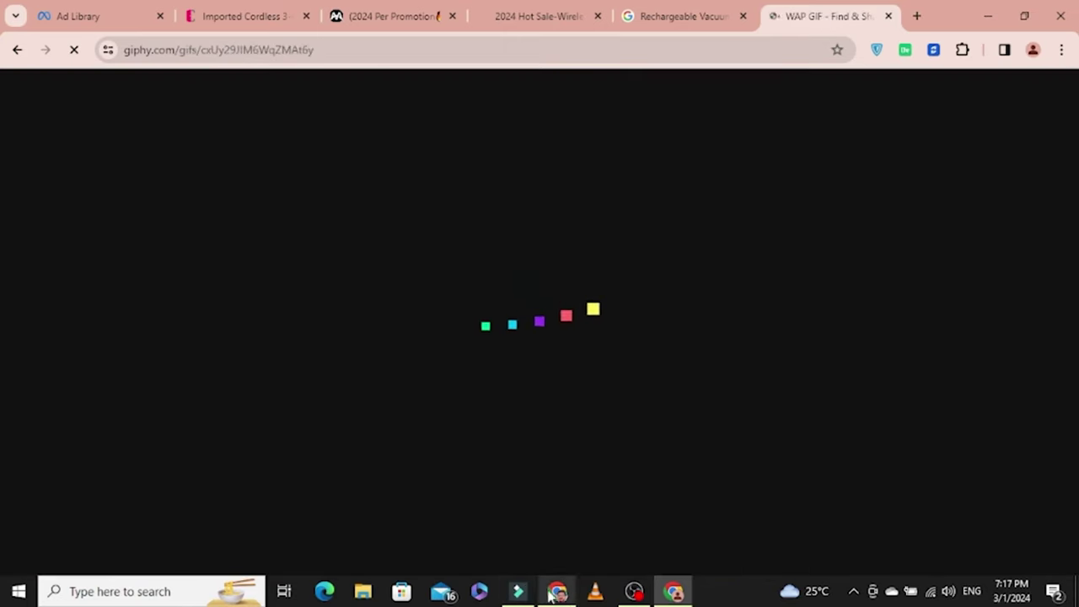
Step: Insert the copied WAP GIF by its URL into the Shopify description, below the "Lightweight & Powerful Operation" bullet
left_click(555, 592)
scroll(661, 252, "up", 5)
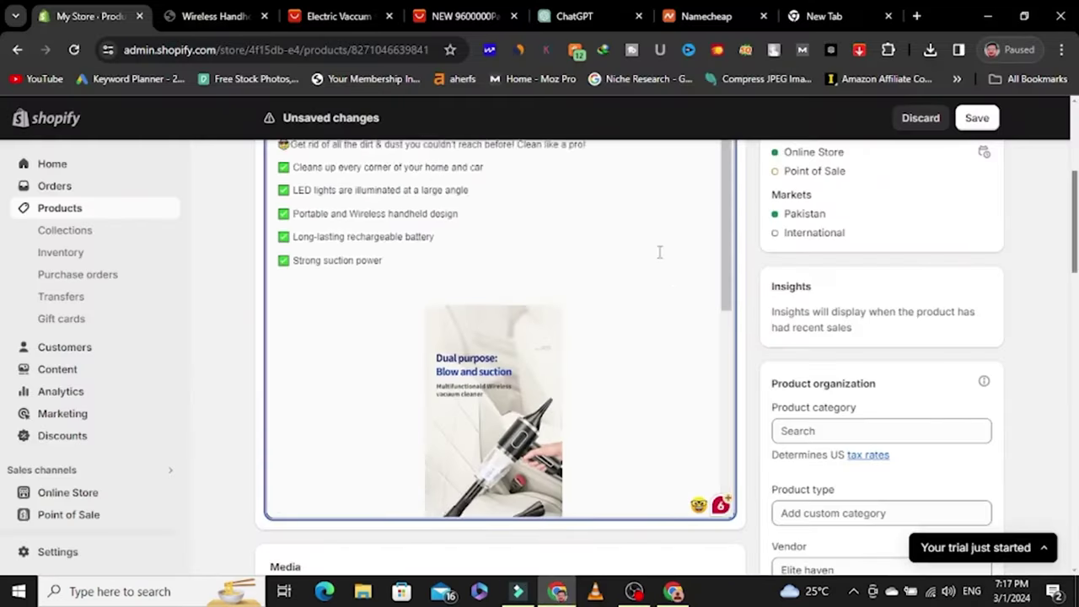
scroll(660, 252, "up", 4)
left_click(602, 425)
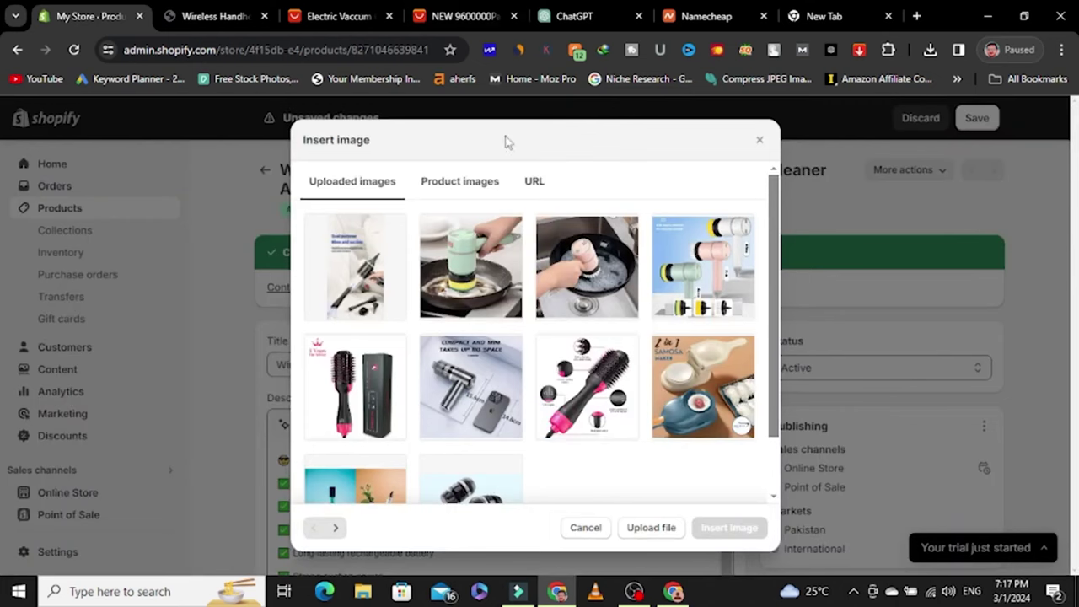
left_click(534, 182)
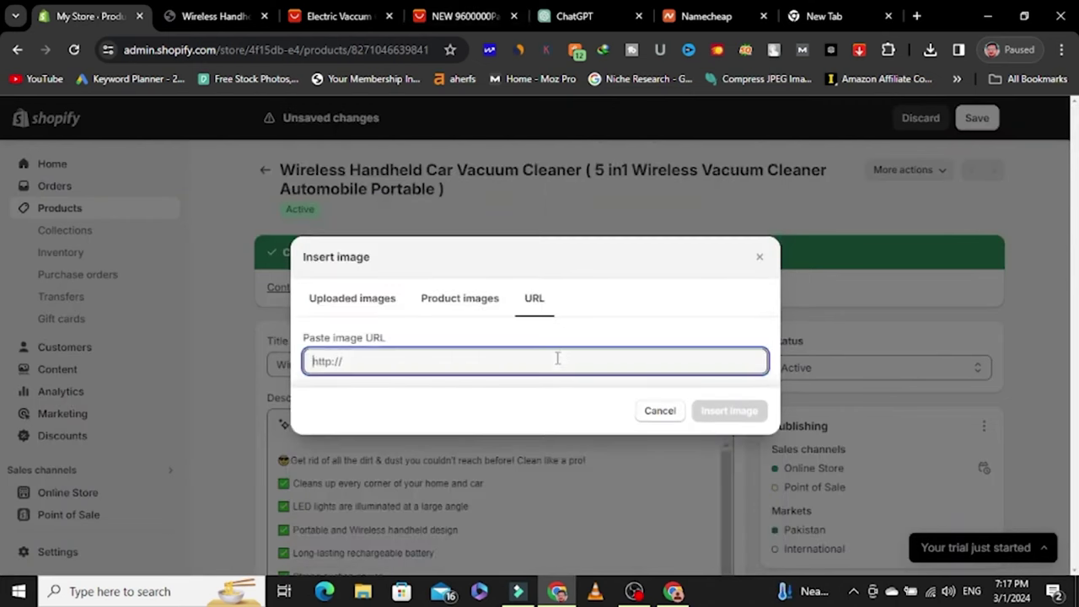
left_click(730, 411)
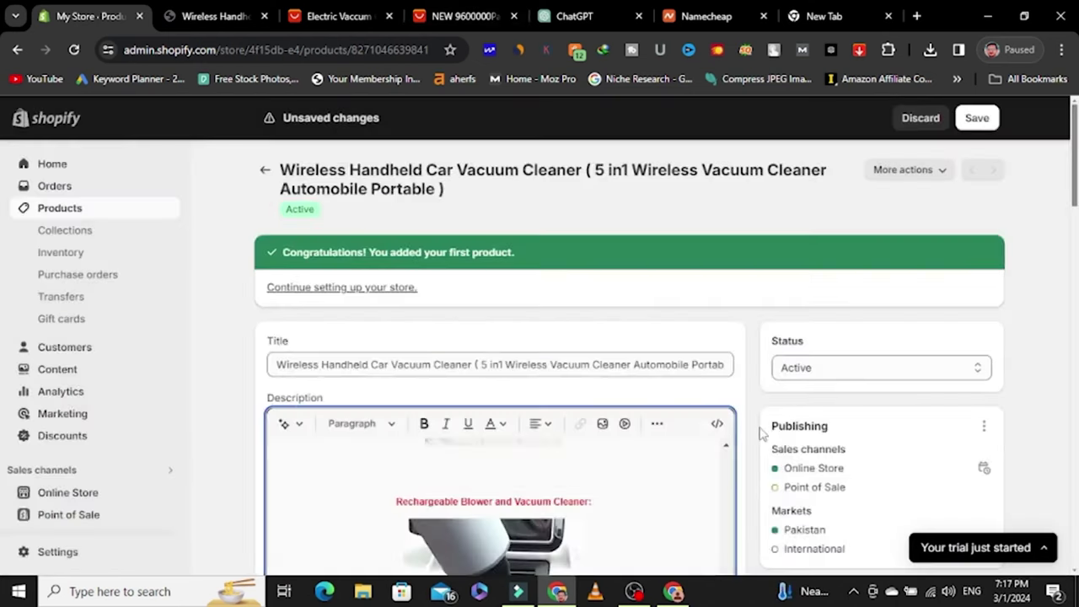
scroll(669, 414, "down", 4)
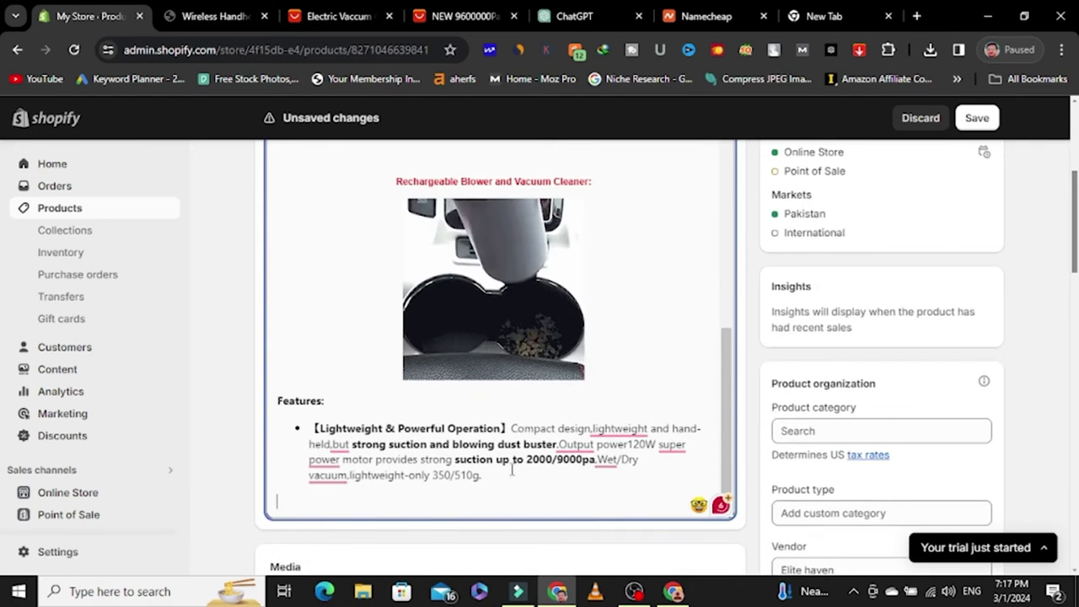
scroll(511, 470, "down", 1)
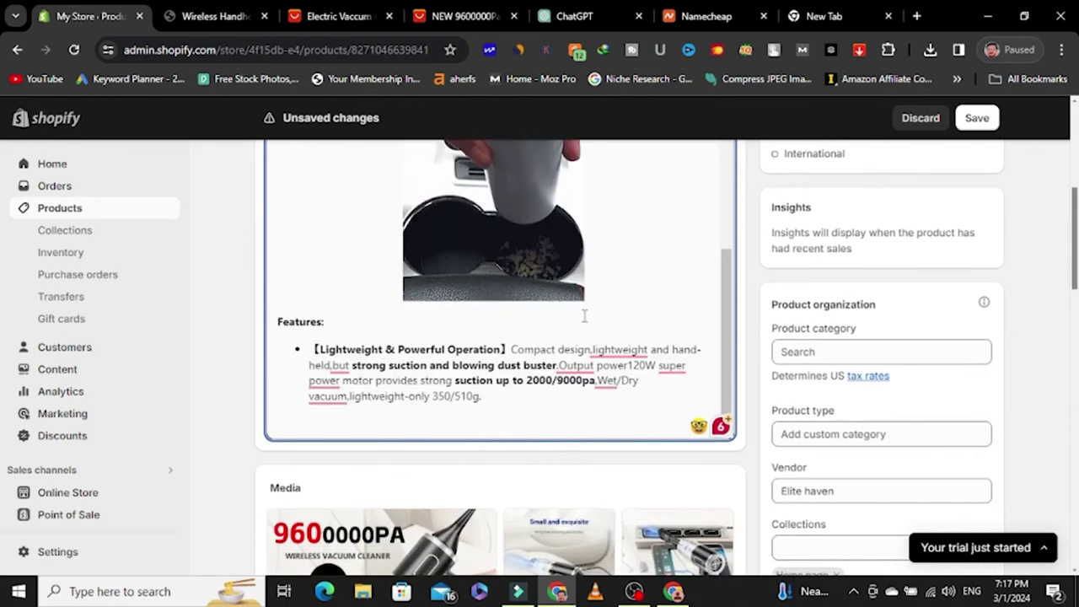
key("ctrl+v")
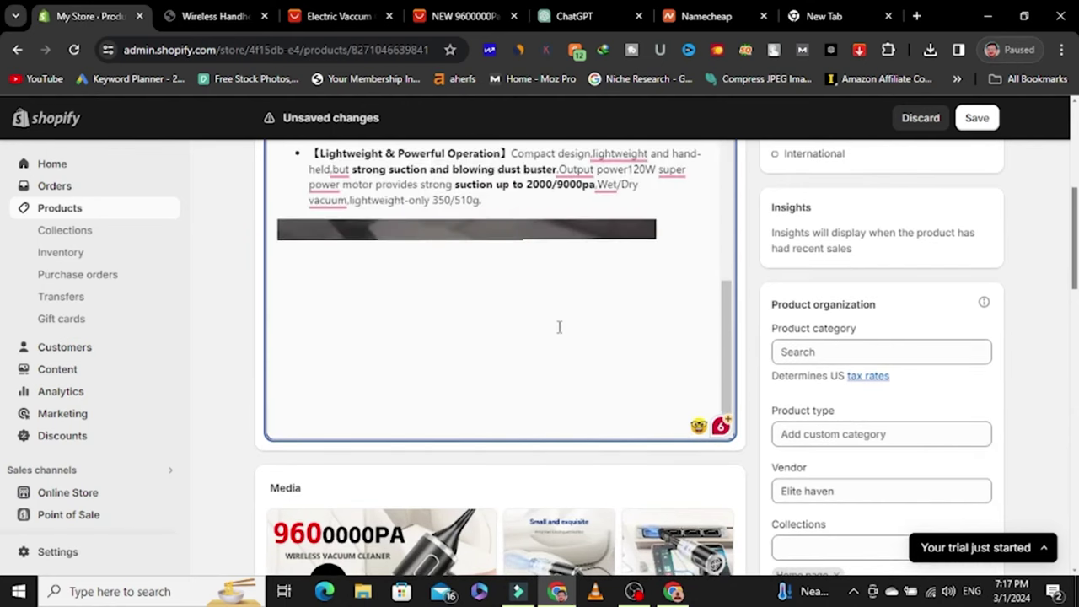
Step: Center the WAP GIF in the description, resize it to about 380 × 214, and place the cursor beside it
scroll(624, 357, "down", 1)
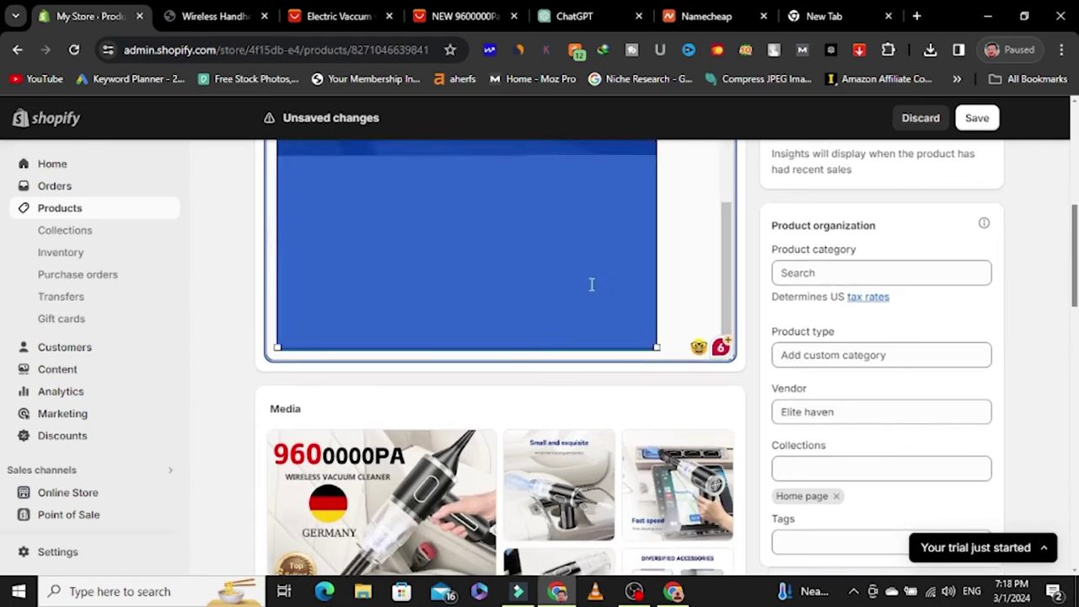
scroll(680, 245, "up", 5)
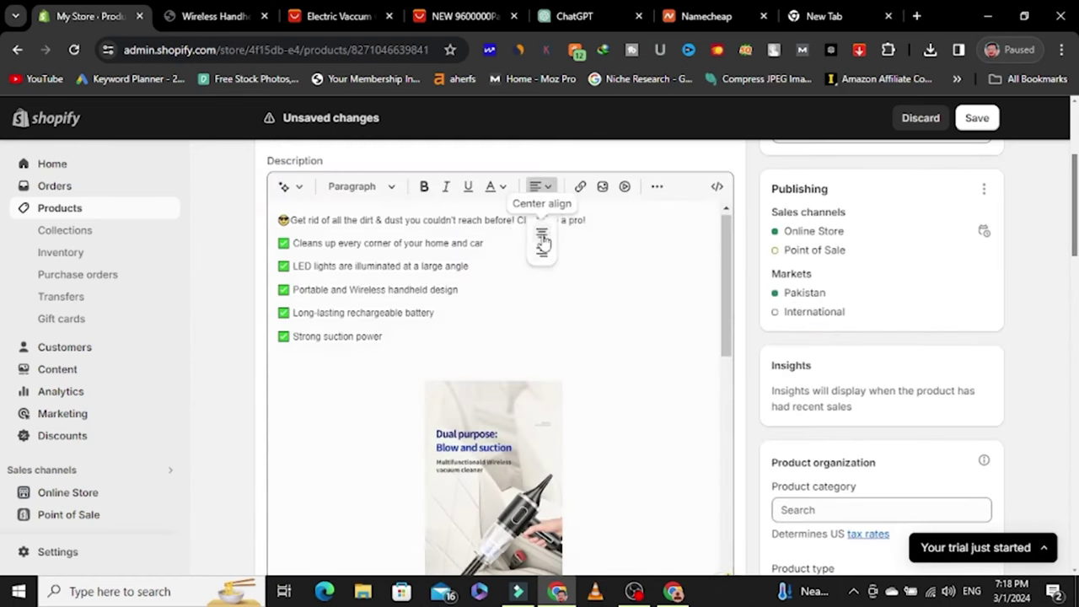
scroll(664, 286, "down", 8)
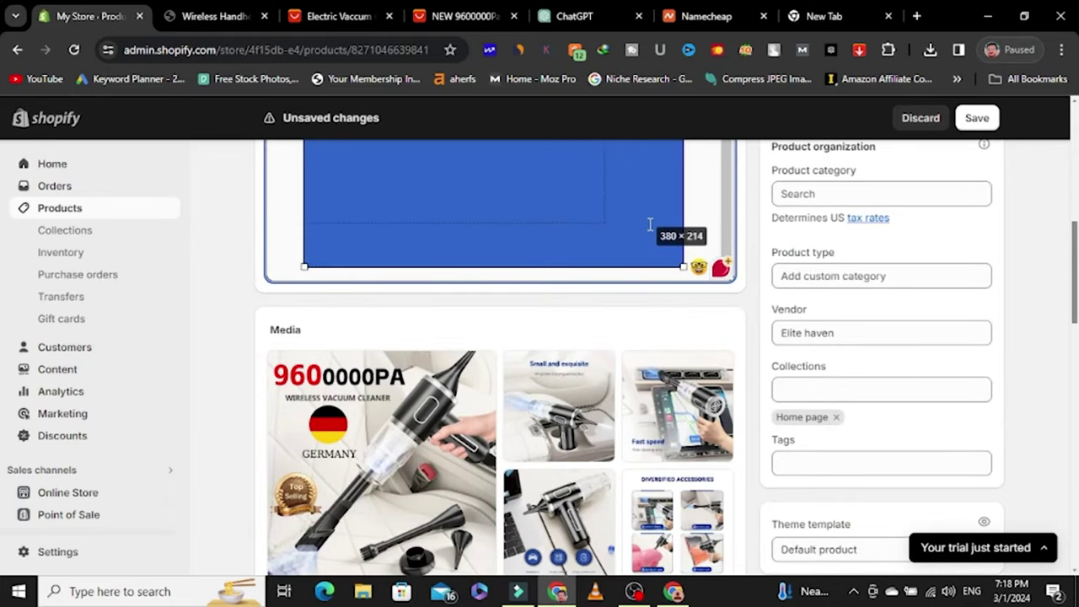
scroll(700, 226, "down", 4)
scroll(980, 243, "up", 2)
scroll(980, 243, "up", 5)
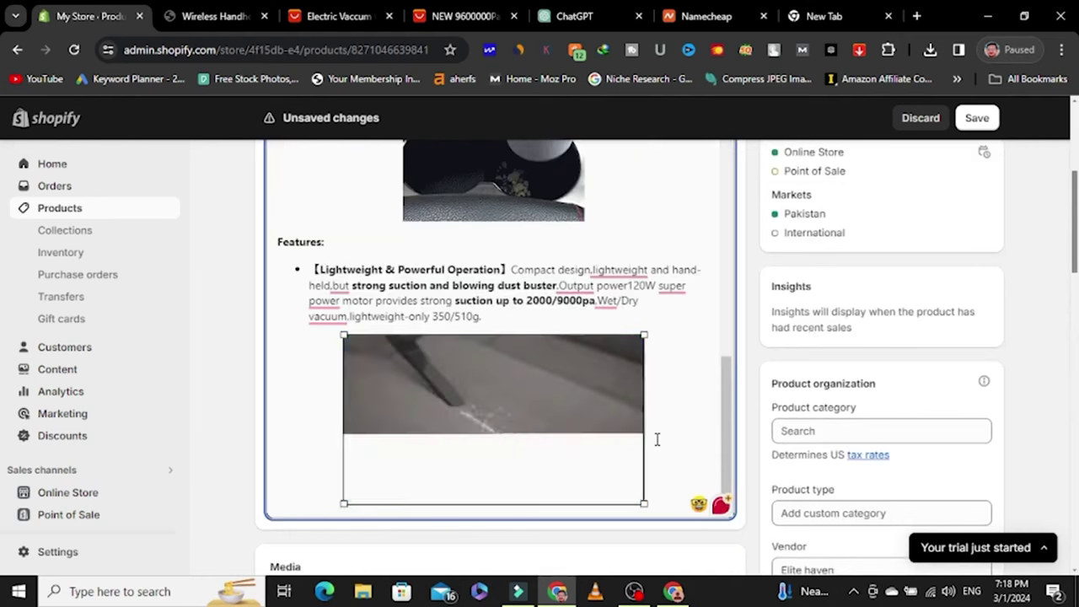
left_click(660, 440)
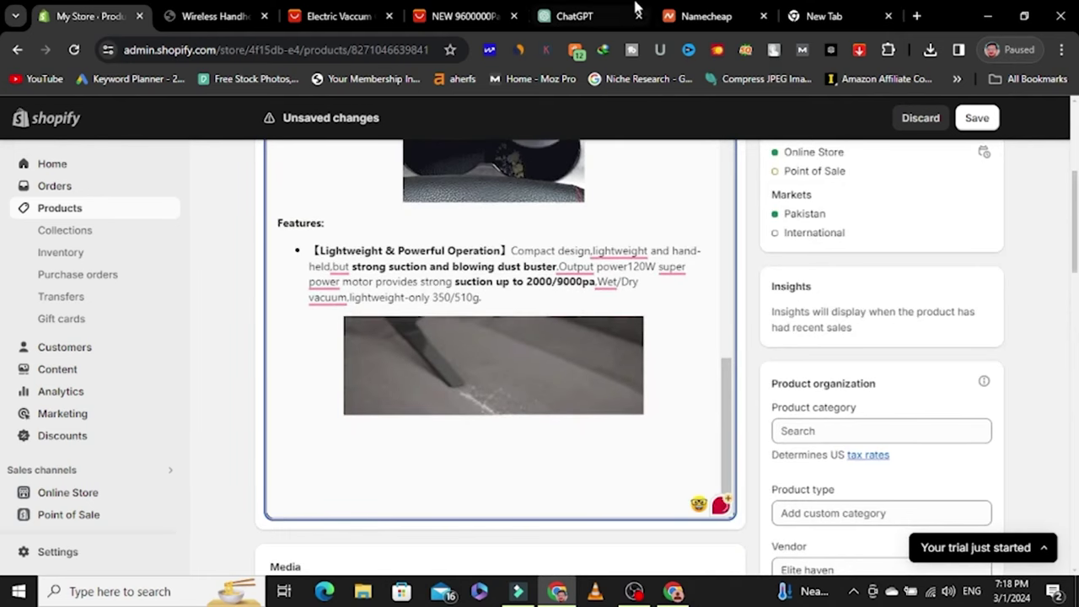
Step: Examine the rest of the awakencheerful.com vacuum cleaner page, including its specifications and package contents
left_click(674, 591)
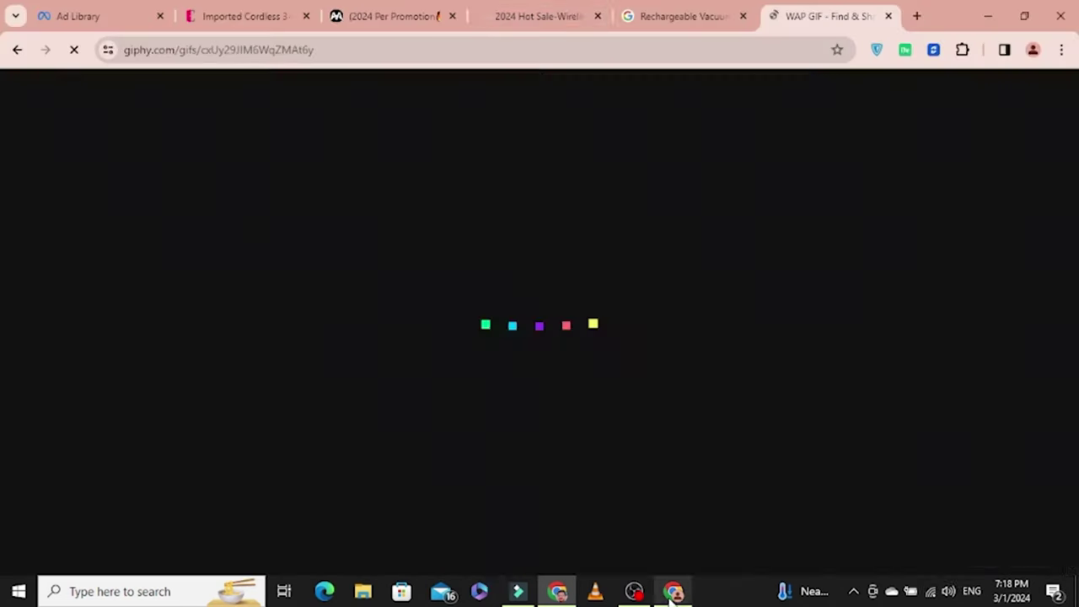
left_click(424, 8)
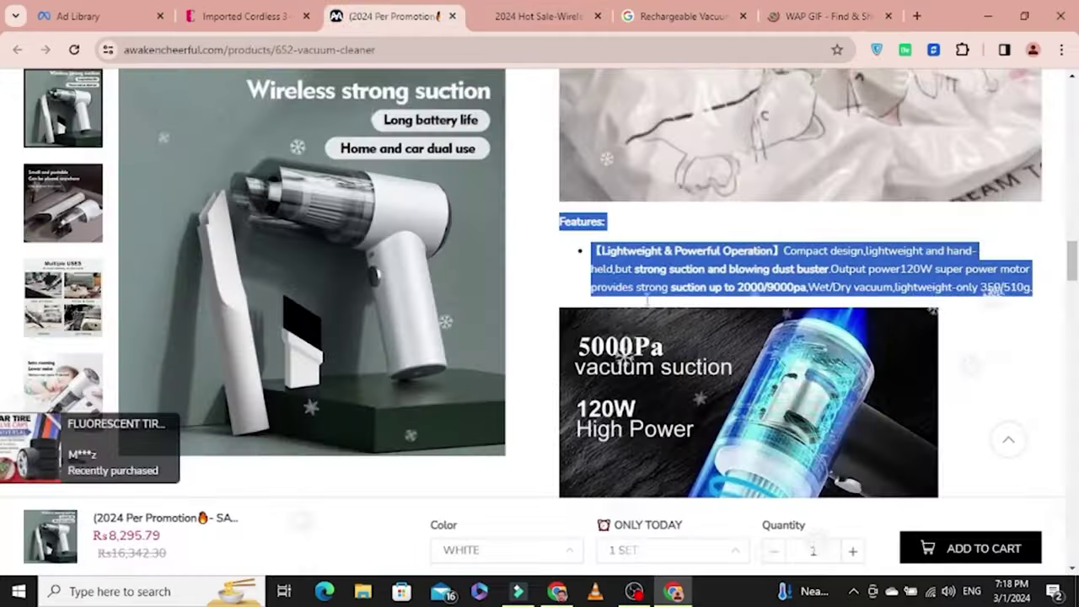
scroll(656, 311, "down", 10)
scroll(660, 314, "down", 5)
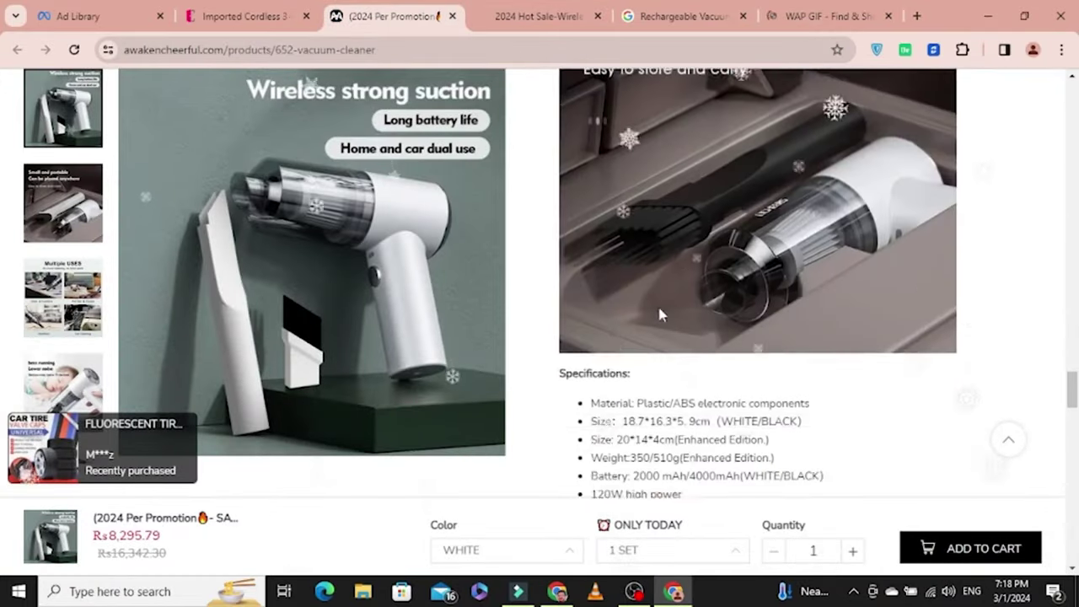
scroll(662, 314, "up", 2)
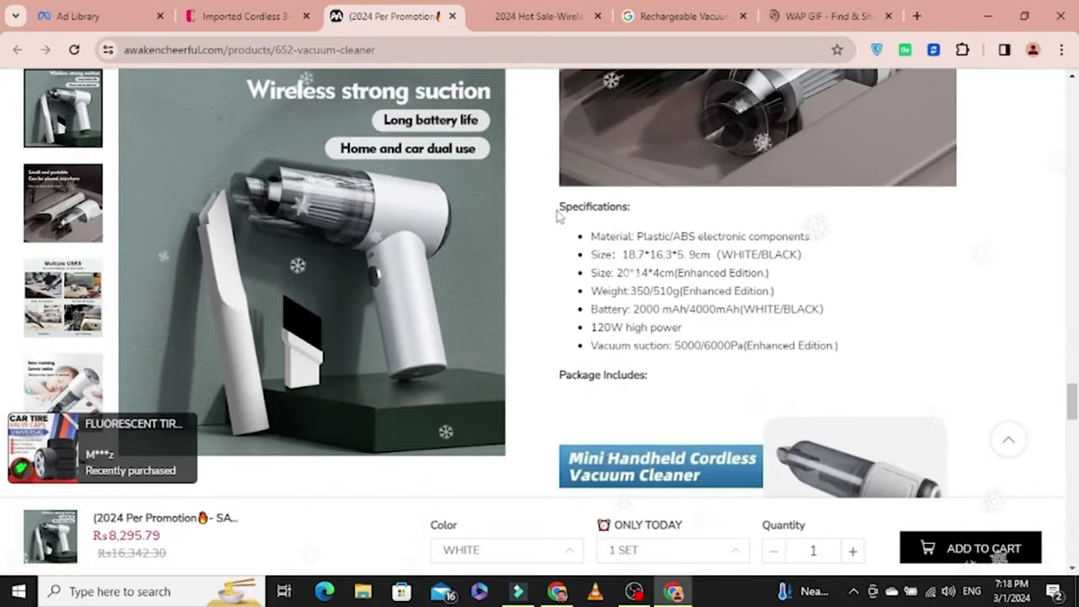
scroll(683, 295, "down", 8)
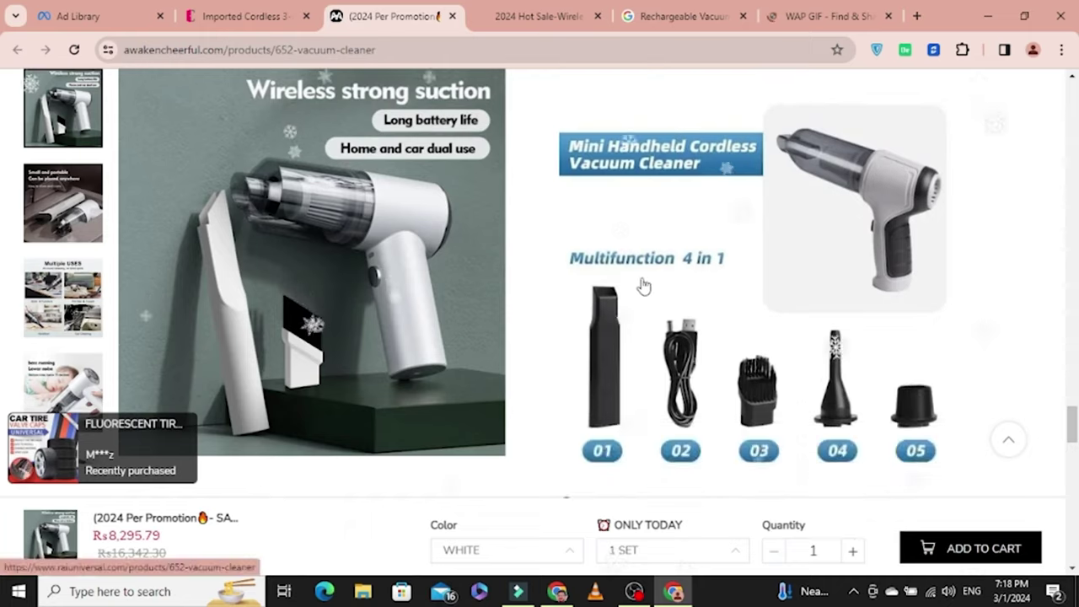
scroll(646, 277, "down", 3)
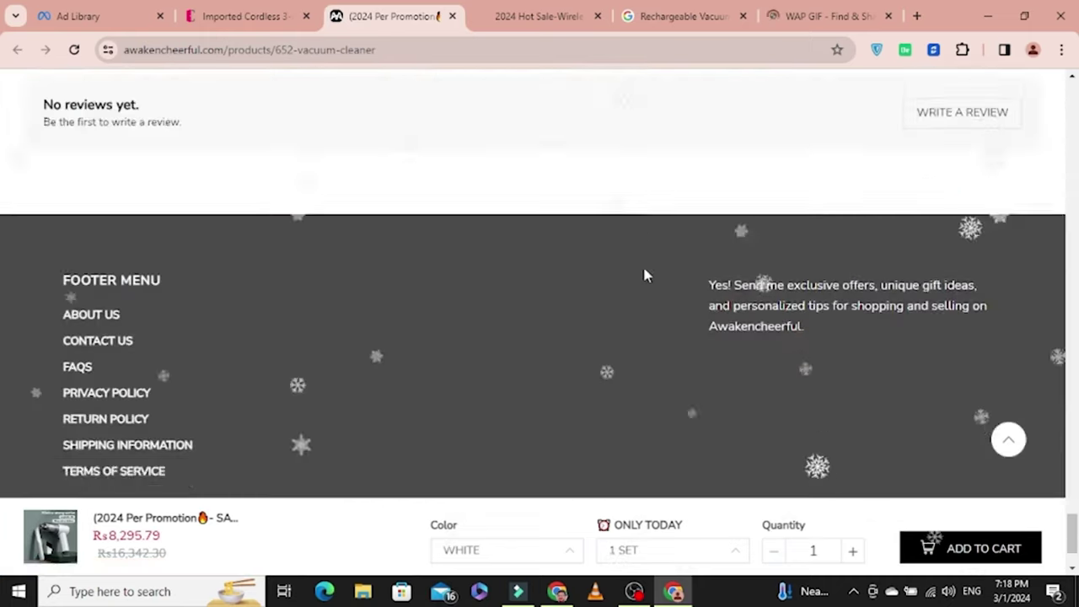
Step: Copy the seven-line checkmarked feature list, from "Reach Every Corner with Ease" to "Effortless Filter Maintenance", from the darvaza.pk vacuum cleaner page
scroll(645, 266, "up", 1)
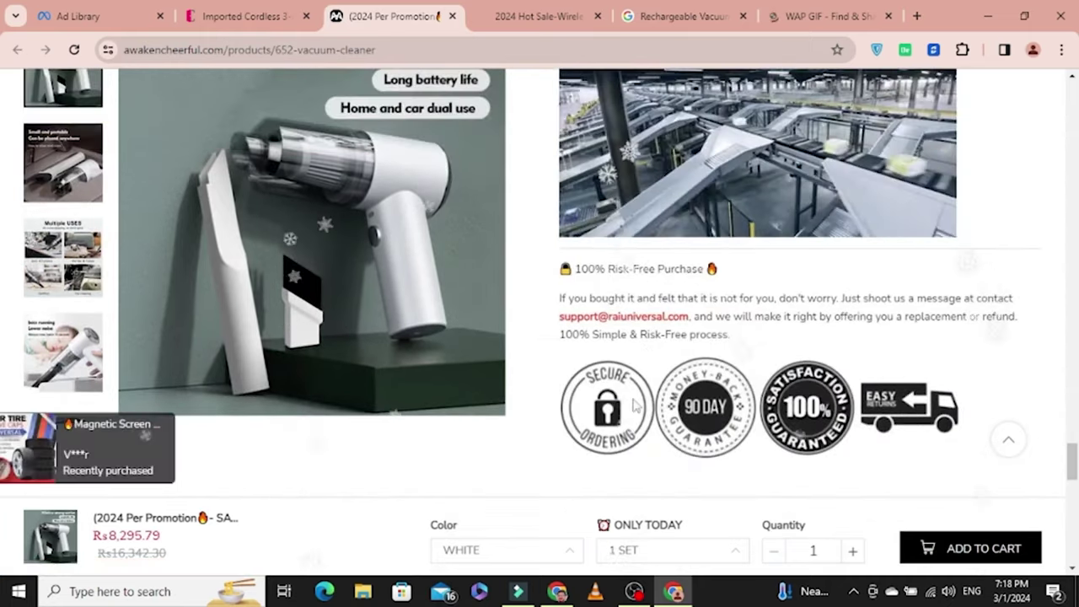
mouse_move(409, 216)
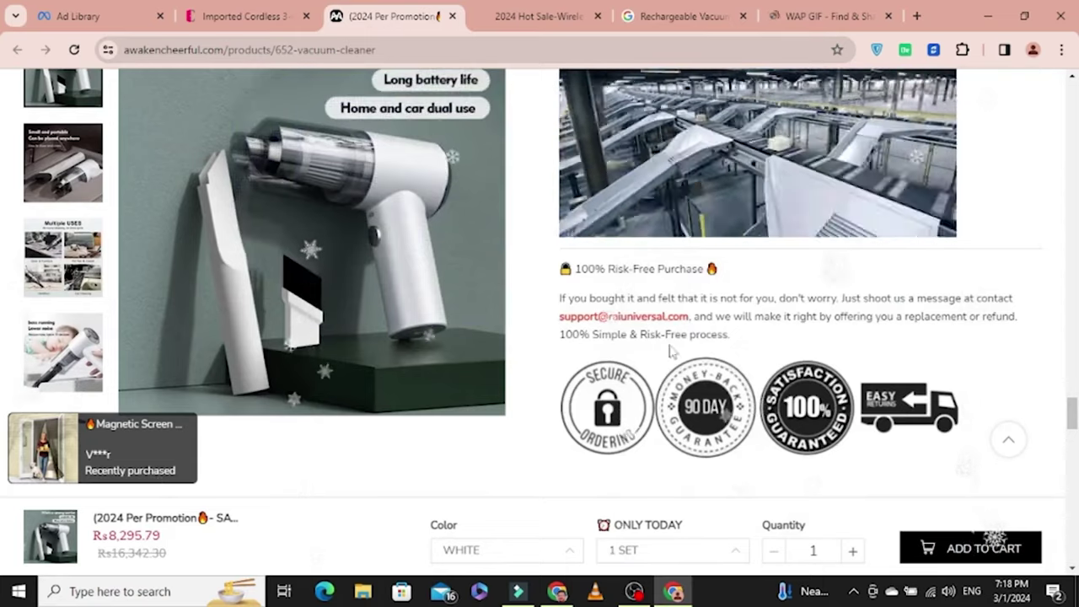
left_click(213, 7)
scroll(498, 273, "down", 8)
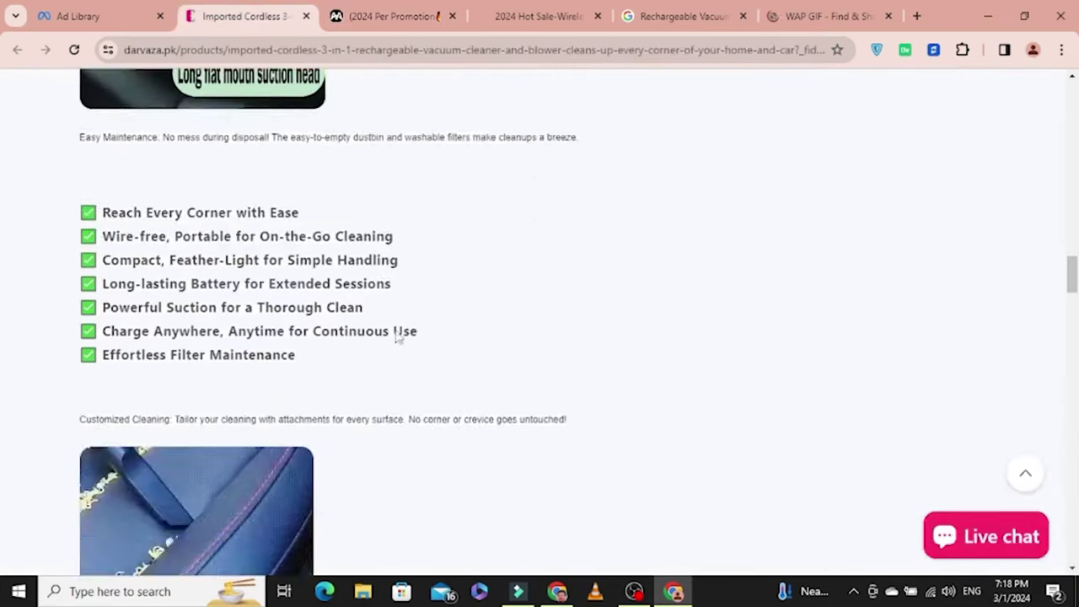
scroll(386, 337, "up", 4)
scroll(386, 337, "up", 2)
scroll(253, 278, "down", 1)
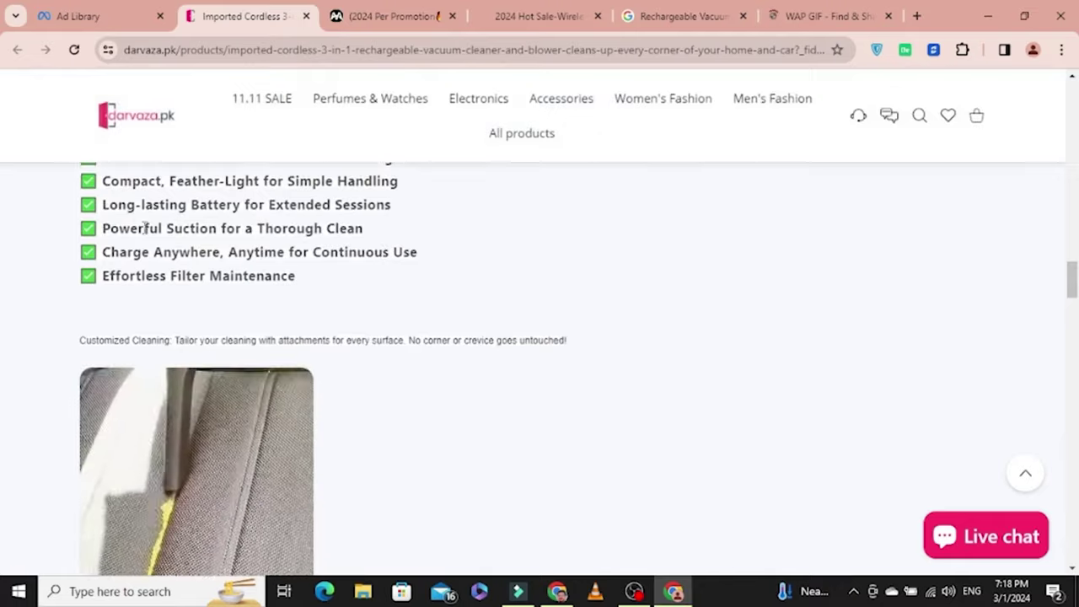
scroll(169, 244, "up", 1)
left_click_drag(99, 218, 302, 363)
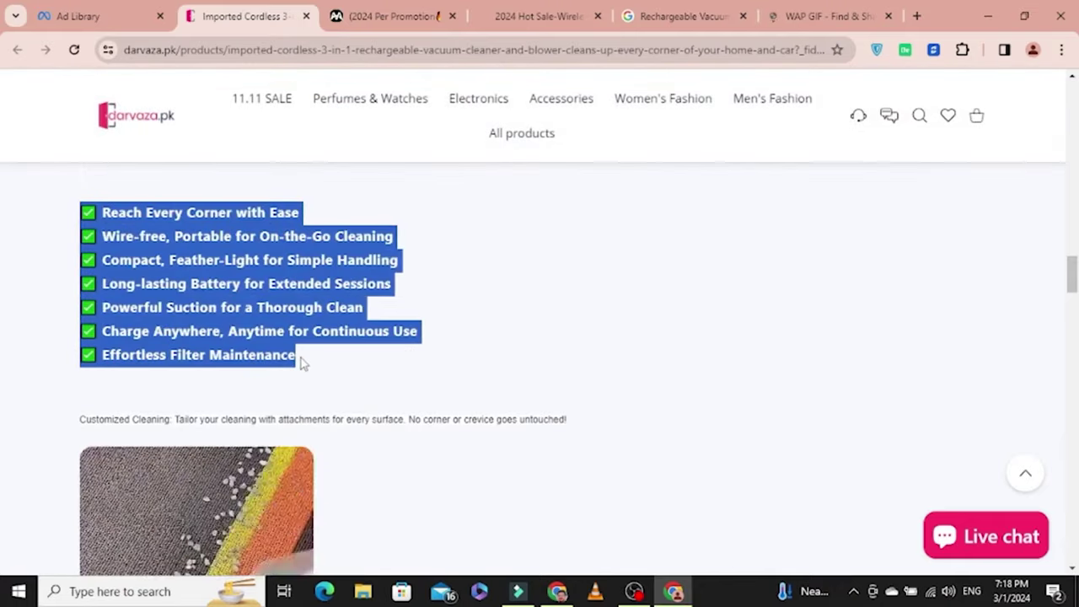
Step: Paste the copied checkmarked feature list below the WAP GIF in the Shopify description and add an empty line after it
left_click(558, 592)
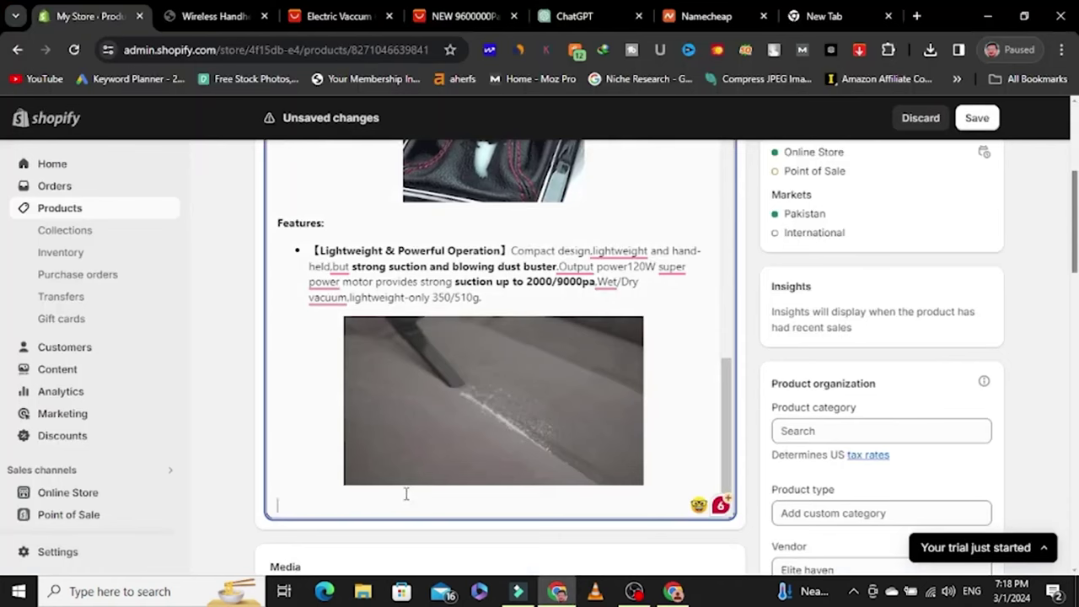
type("✅ Reach Every Corner with Ease ✅ Wire-free, Portable for On-the-Go Cleaning ✅ Compact, Feather-Light for Simple Handling ✅ Long-lasting Battery for Extended Sessions ✅ Powerful Suction for a Thorough Clean ✅ Charge Anywhere, Anytime for Continuous Use ✅ Effortless Filter Maintenance")
key("Return")
key("Return")
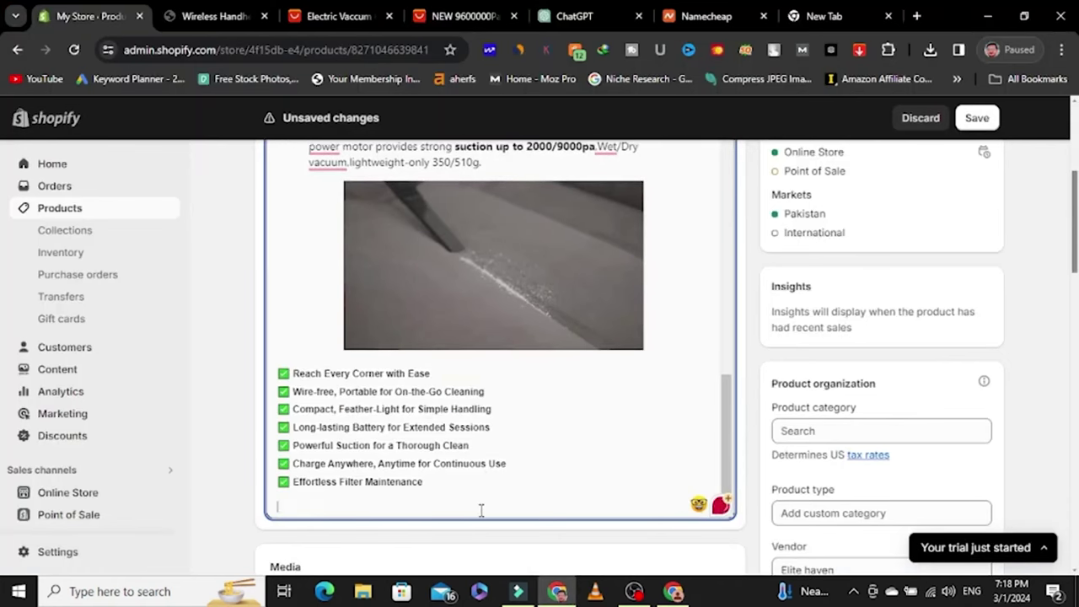
Step: Examine the rest of the darvaza.pk vacuum cleaner page, including its delivery and return information
left_click(674, 591)
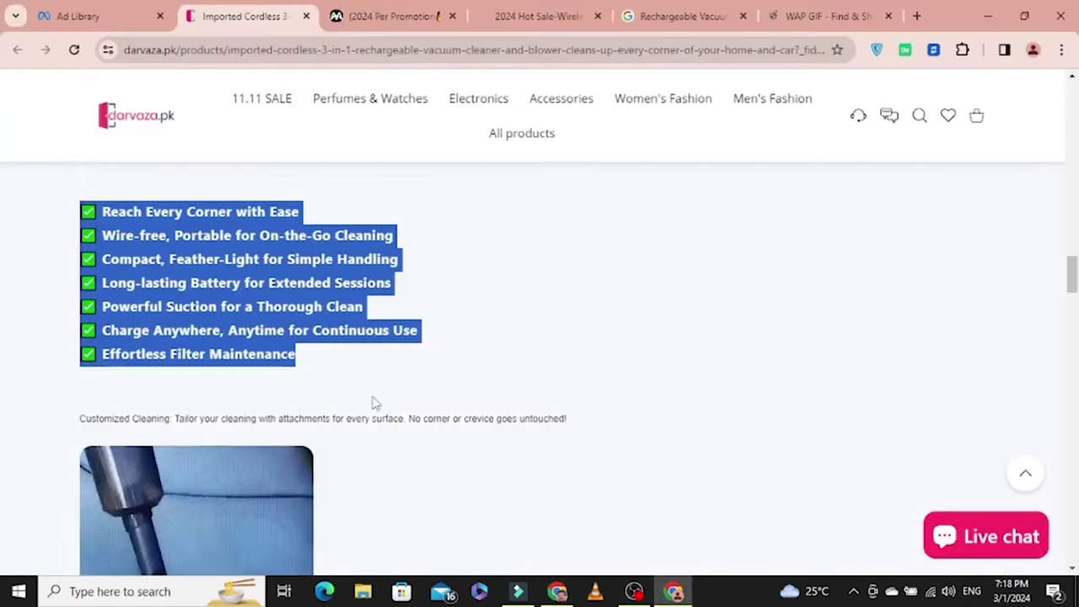
scroll(371, 396, "down", 10)
scroll(289, 302, "down", 12)
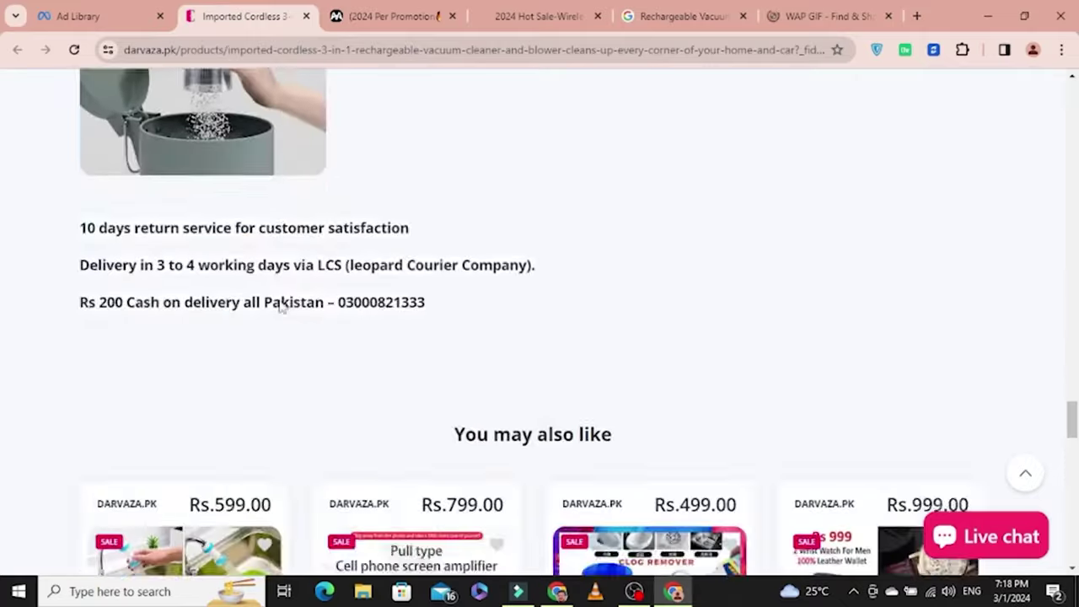
scroll(287, 308, "up", 2)
scroll(286, 306, "up", 3)
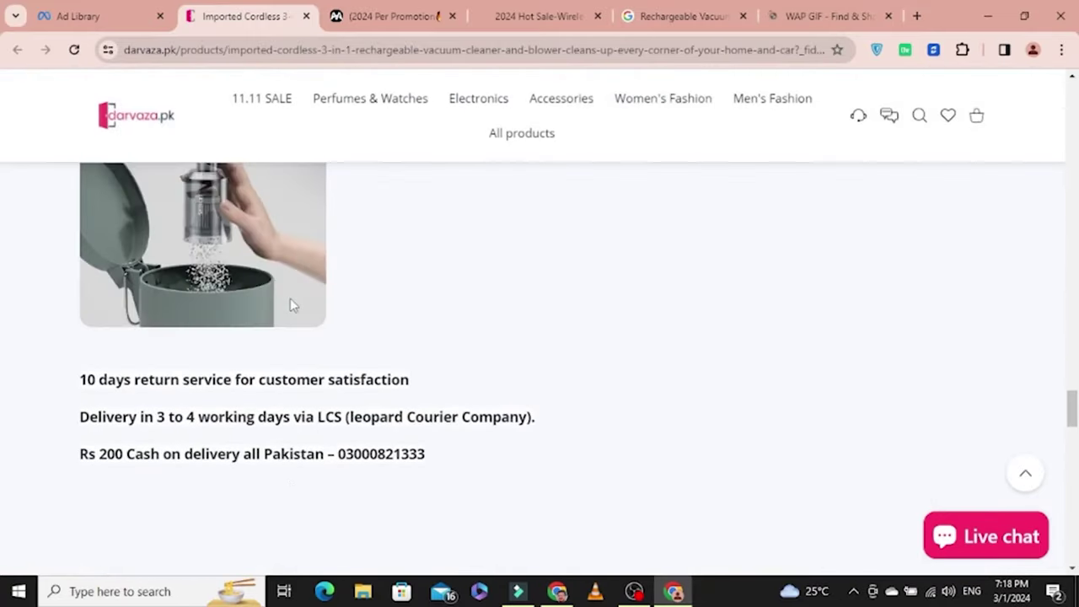
scroll(290, 306, "up", 10)
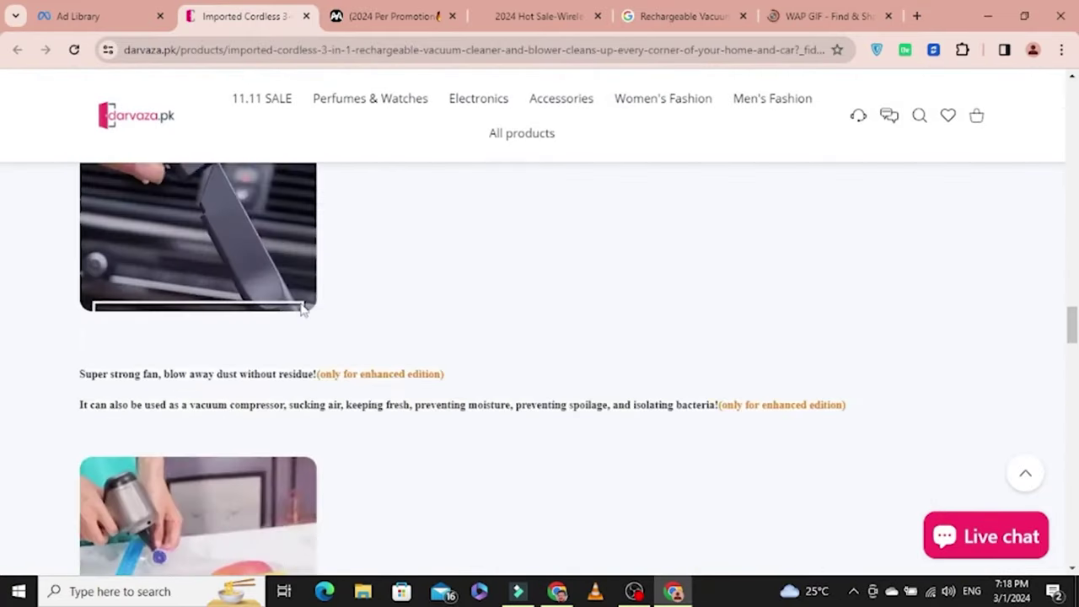
Step: Examine the surprisenook.com car vacuum cleaner page for usable content, including its feature images, specifications and package contents
left_click(711, 11)
left_click(576, 10)
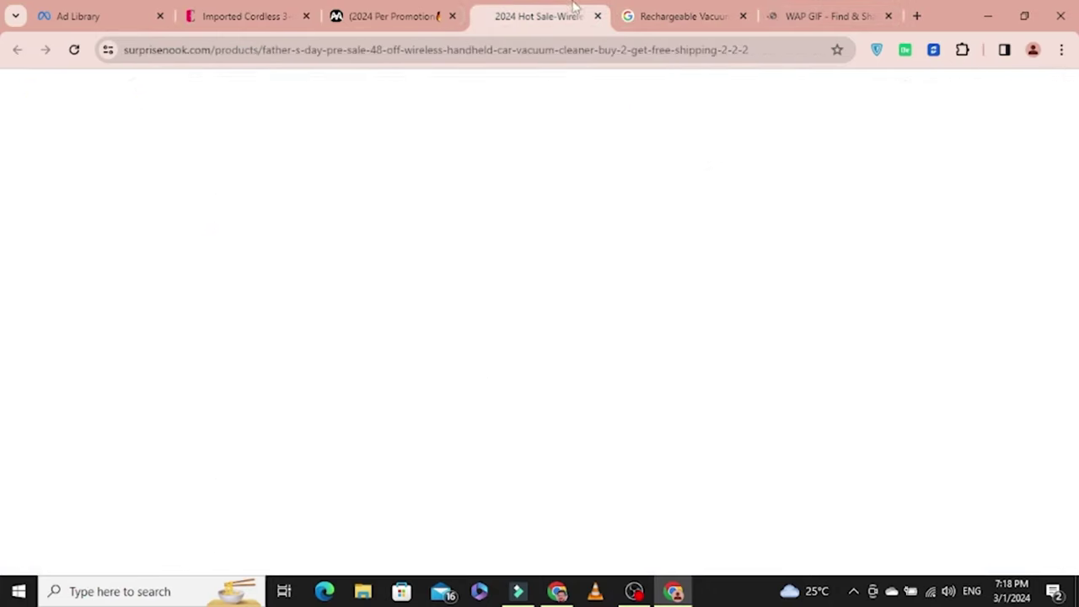
left_click(420, 10)
left_click(540, 16)
scroll(736, 396, "up", 5)
scroll(736, 397, "down", 15)
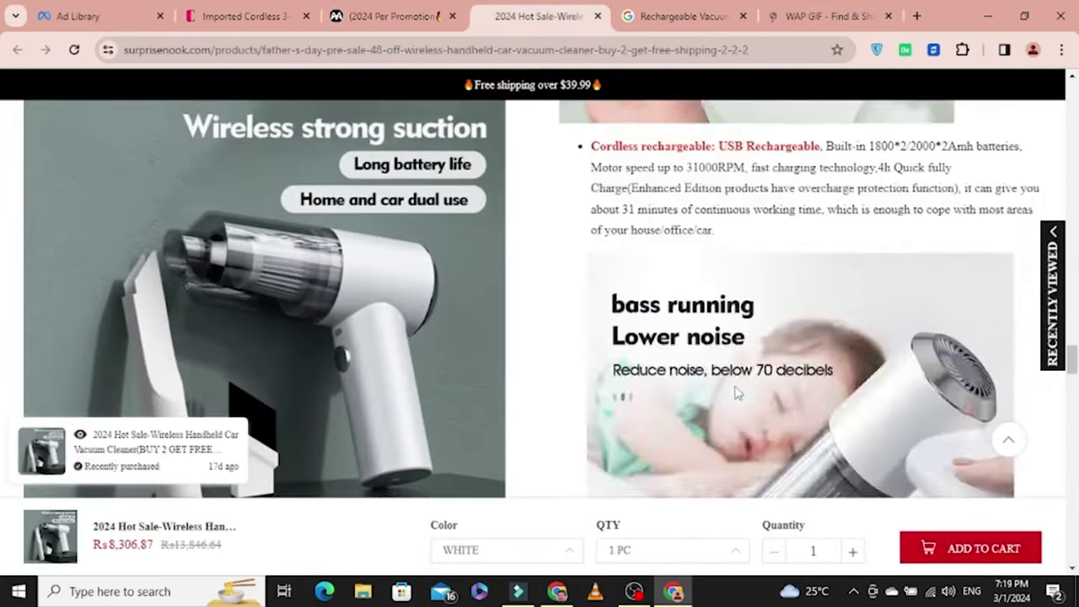
scroll(736, 392, "down", 10)
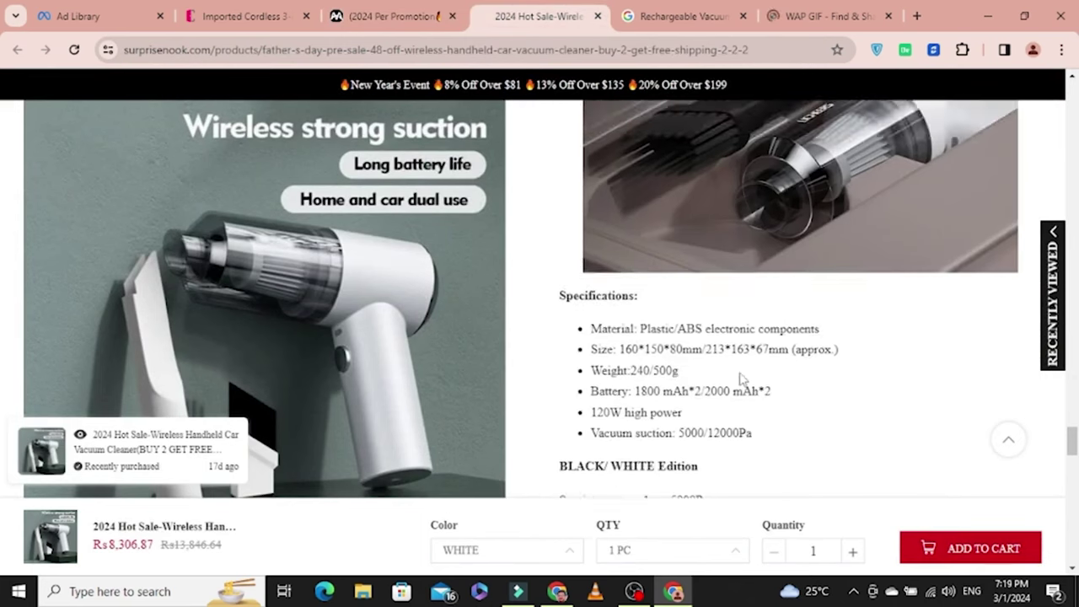
scroll(740, 379, "down", 1)
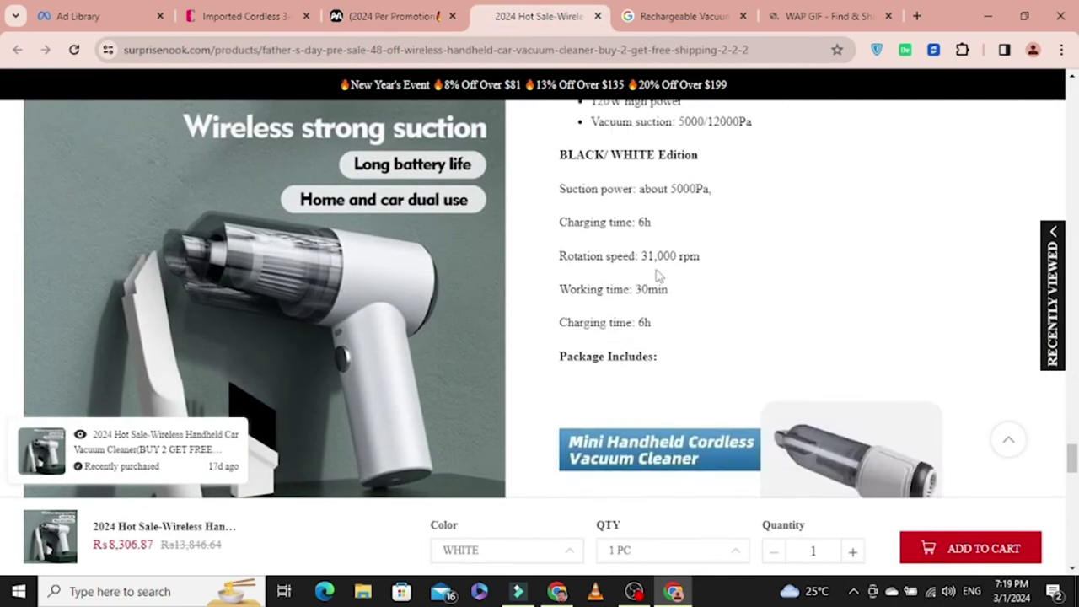
scroll(674, 364, "down", 10)
scroll(682, 338, "up", 8)
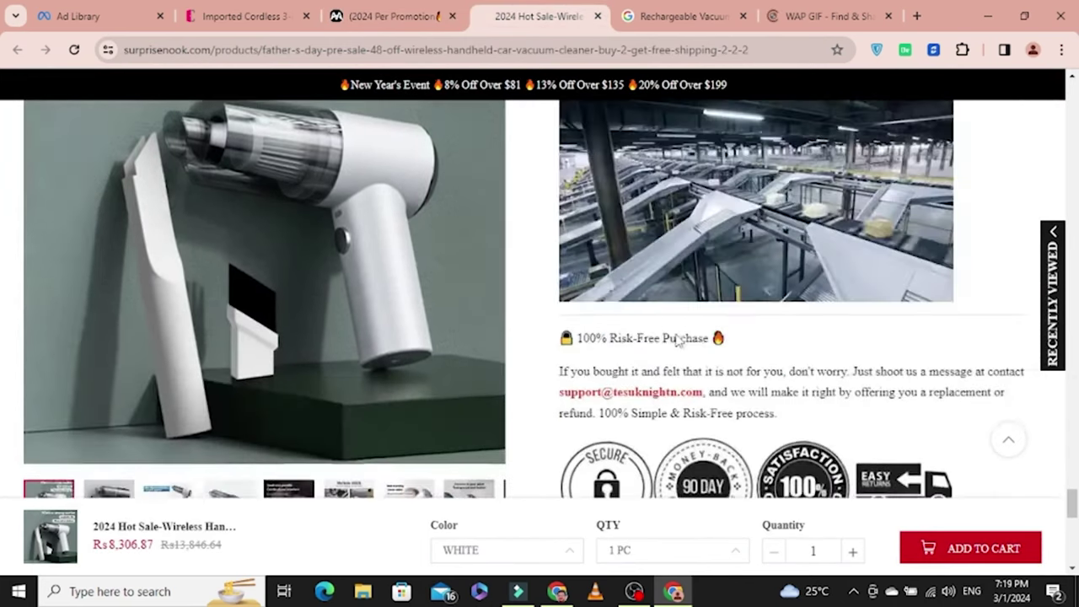
scroll(682, 333, "up", 15)
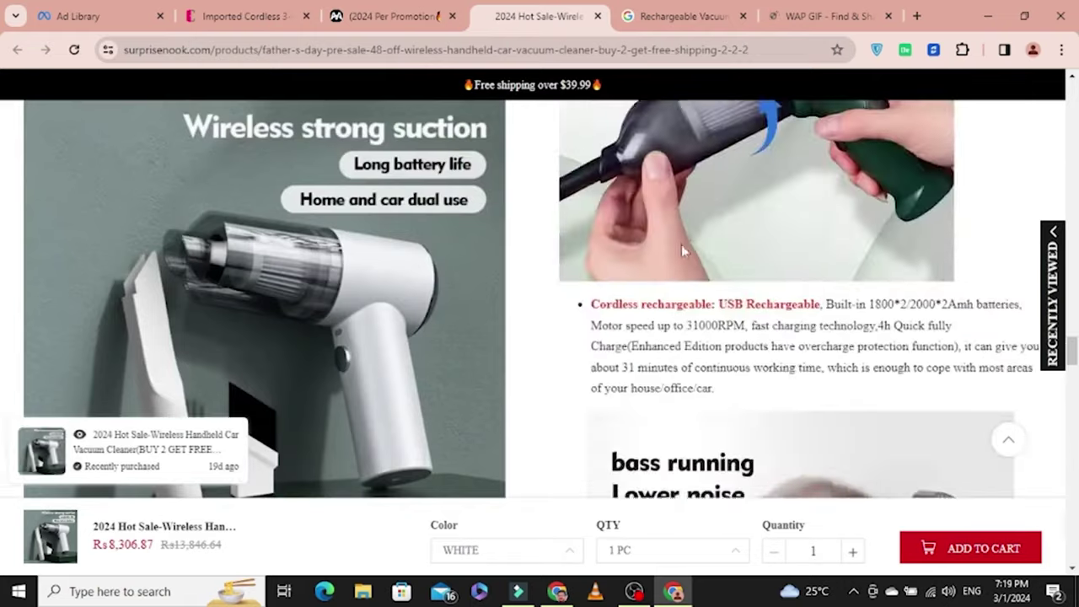
scroll(690, 249, "up", 4)
scroll(690, 249, "down", 11)
scroll(690, 249, "up", 3)
scroll(690, 249, "up", 2)
scroll(686, 242, "down", 6)
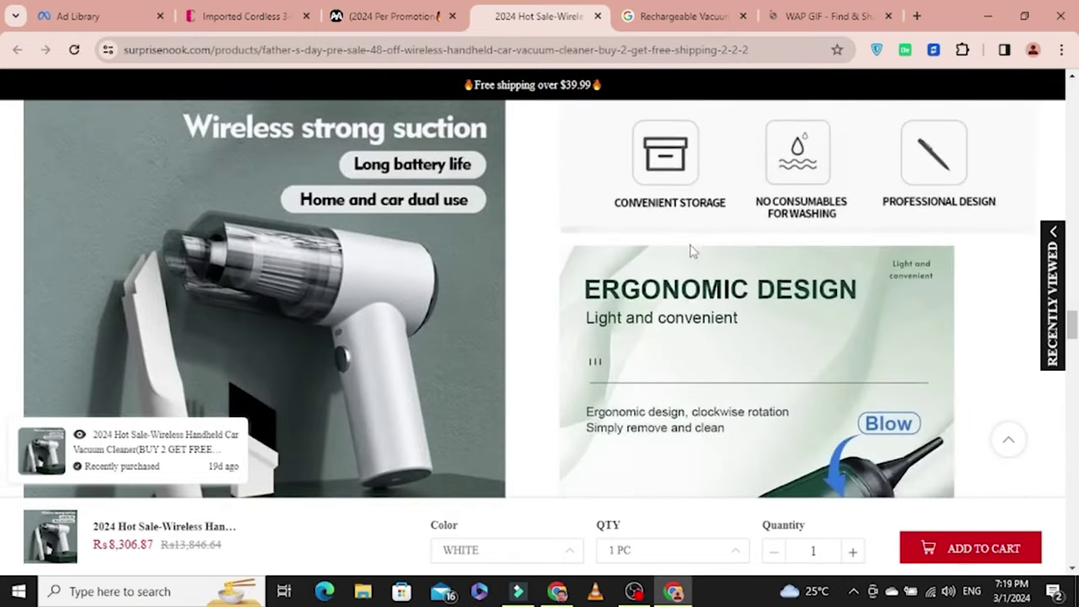
scroll(699, 243, "up", 6)
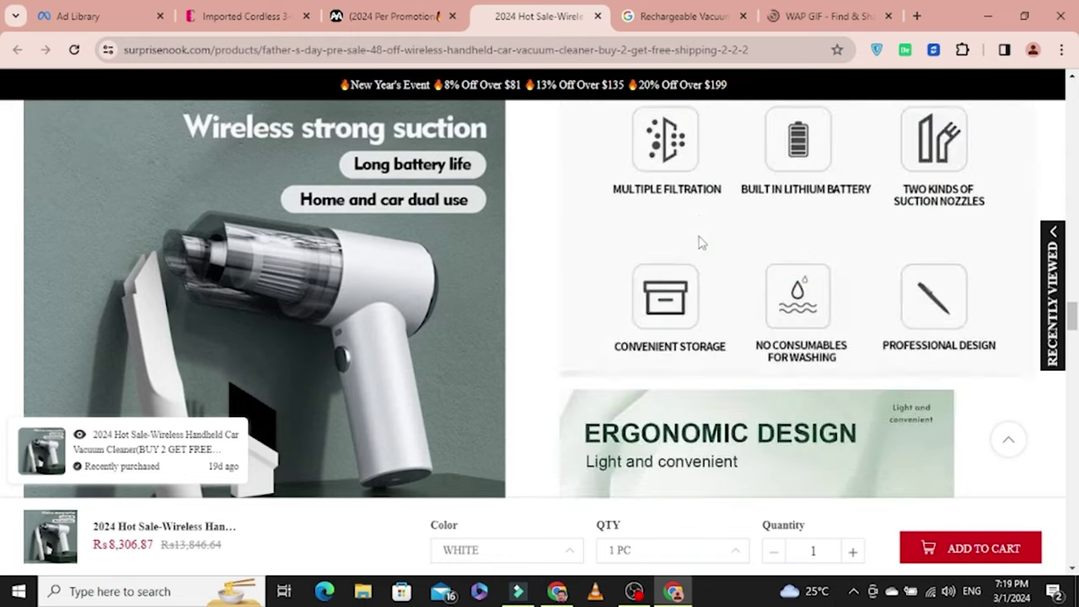
scroll(721, 243, "up", 2)
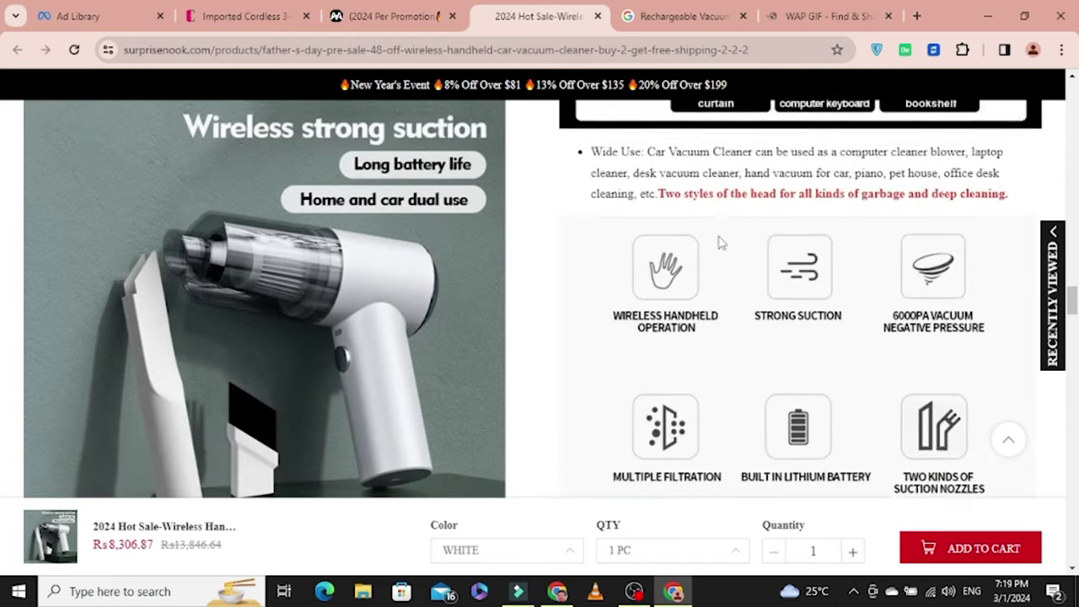
scroll(721, 243, "down", 7)
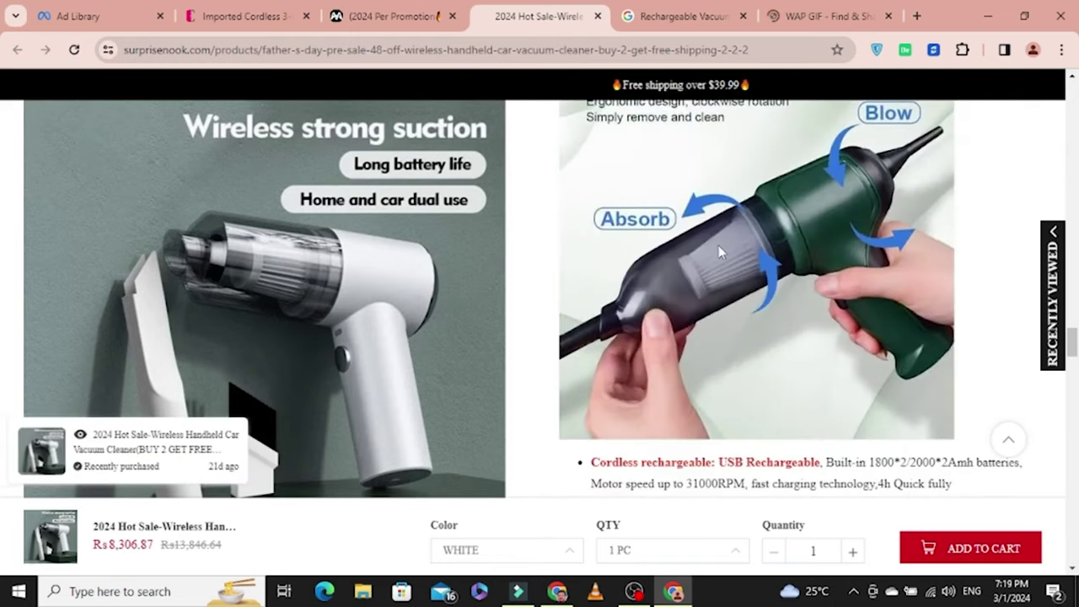
Step: Save the "Ergonomic Design" image from the surprisenook.com page to the Store Data folder as a .jpg with the All Files type
right_click(719, 246)
left_click(766, 287)
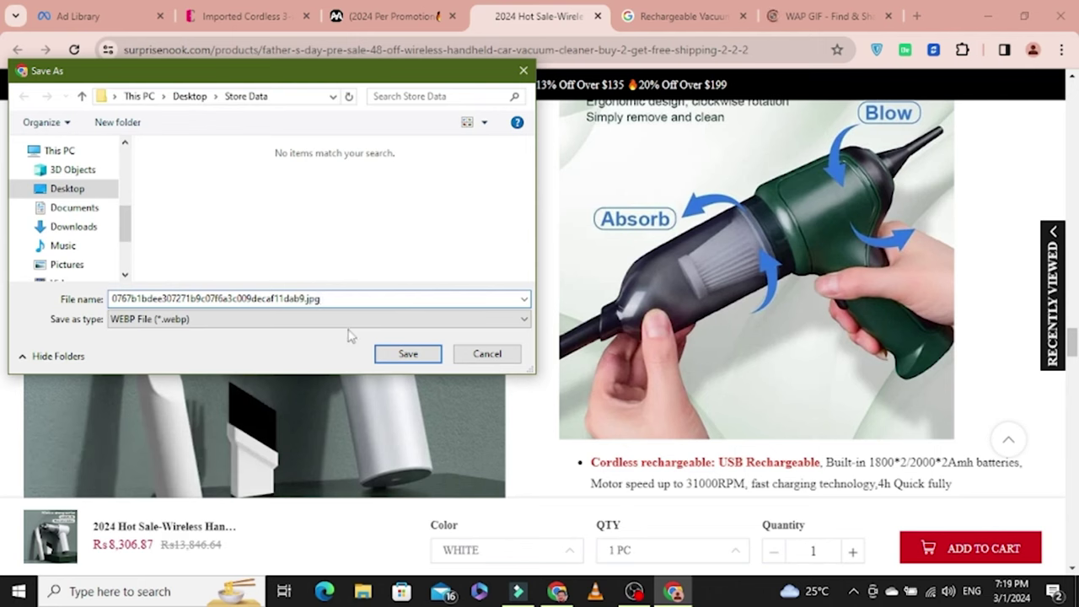
left_click(272, 321)
left_click(324, 344)
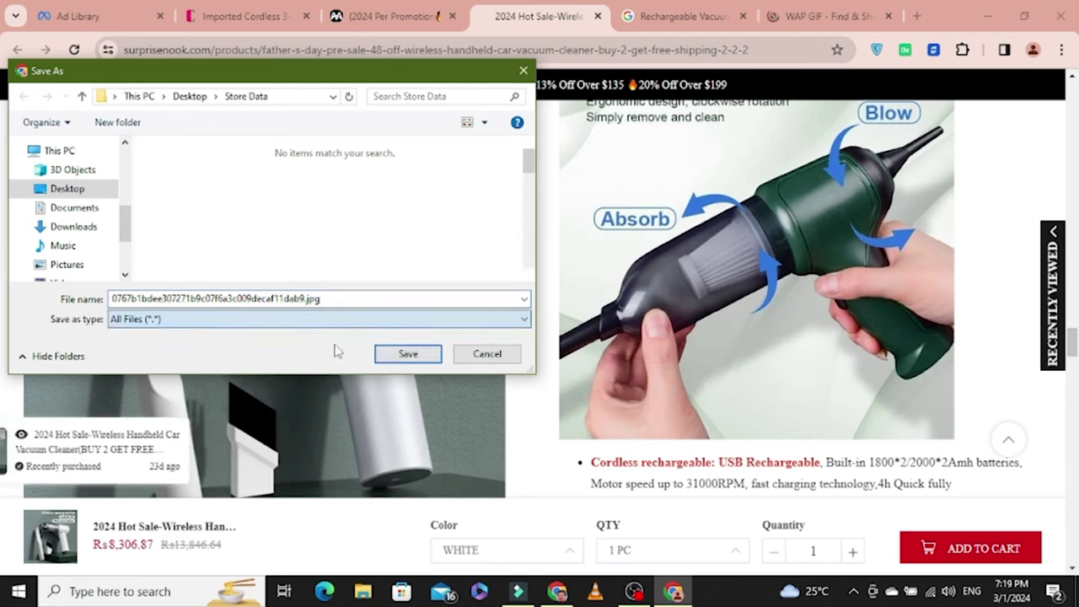
left_click(407, 354)
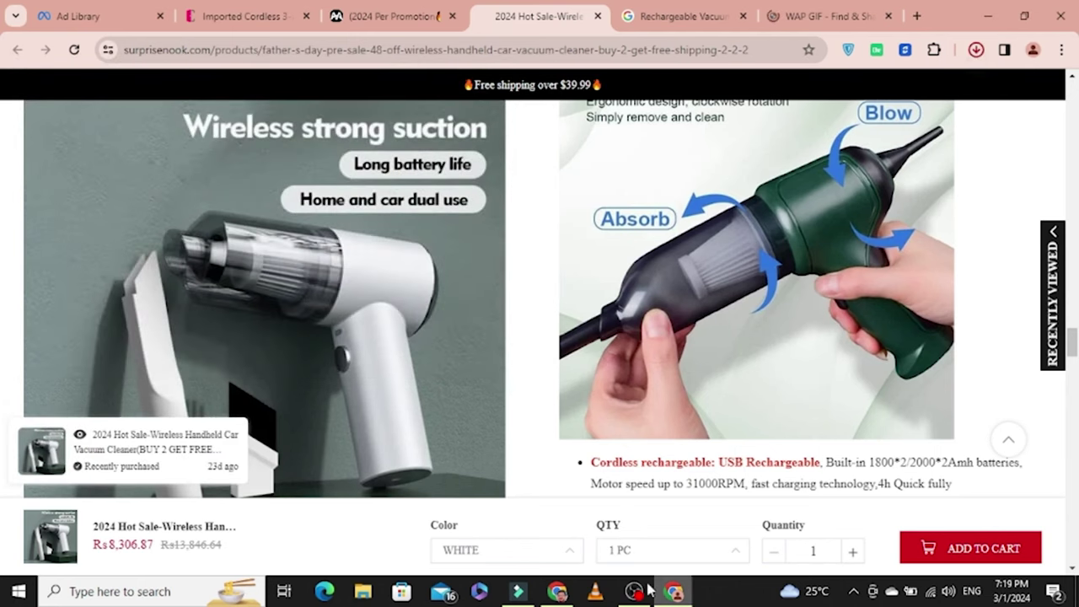
Step: Upload the saved "Ergonomic Design" image from the desktop's Store Data folder to Shopify and insert it below the description's feature checklist
left_click(560, 593)
scroll(800, 435, "up", 5)
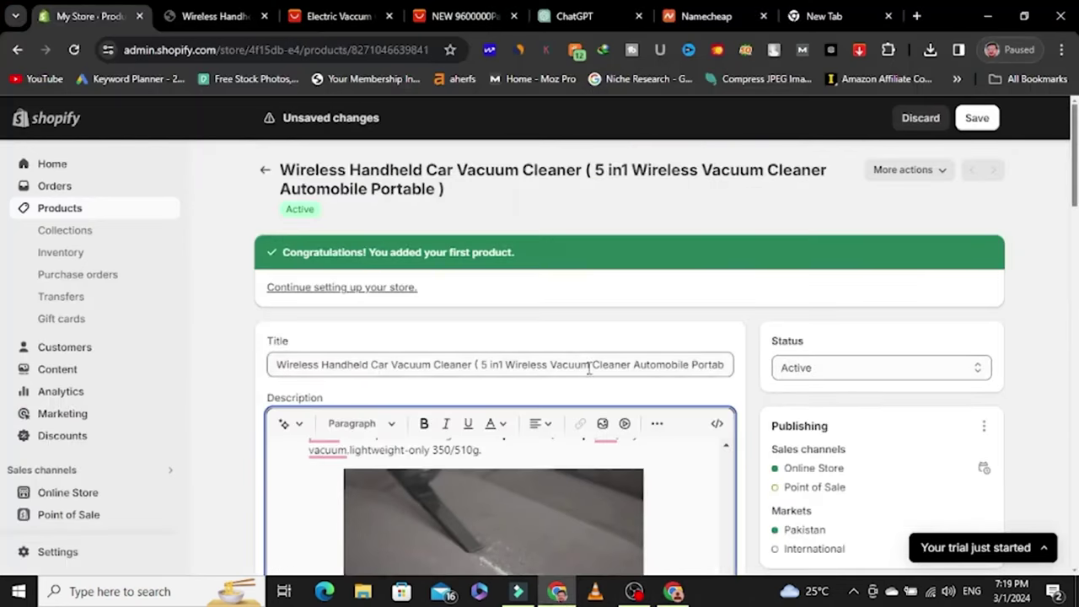
left_click(602, 423)
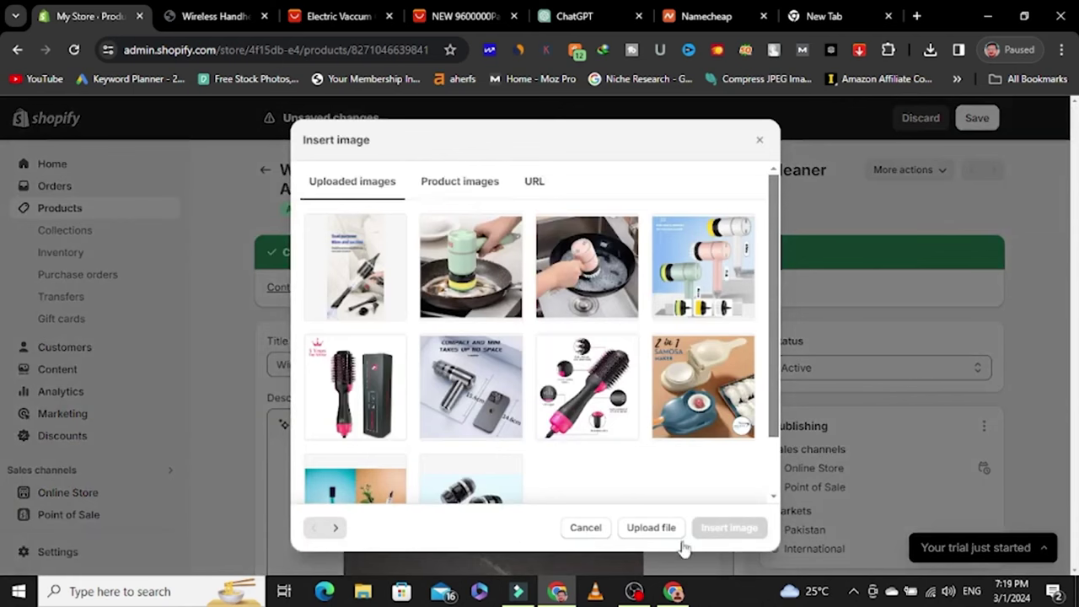
left_click(651, 527)
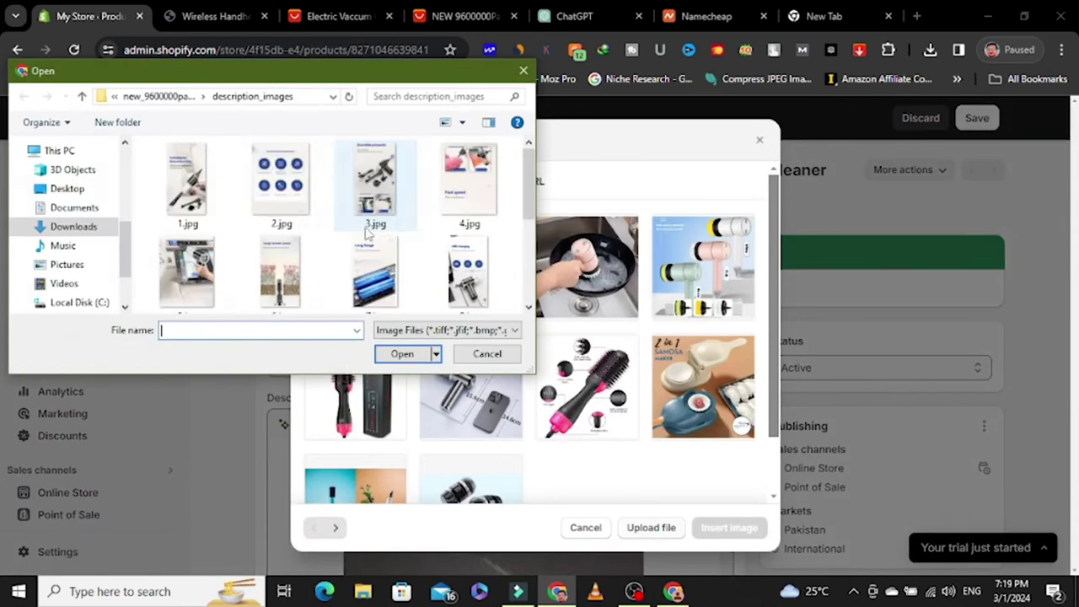
scroll(308, 218, "down", 4)
scroll(308, 218, "up", 1)
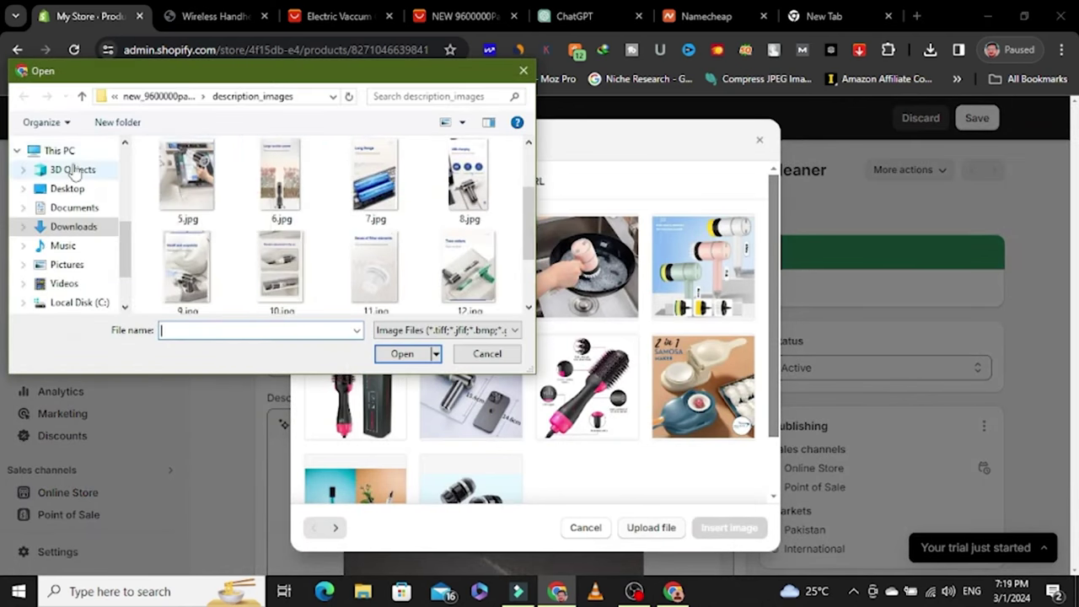
left_click(71, 190)
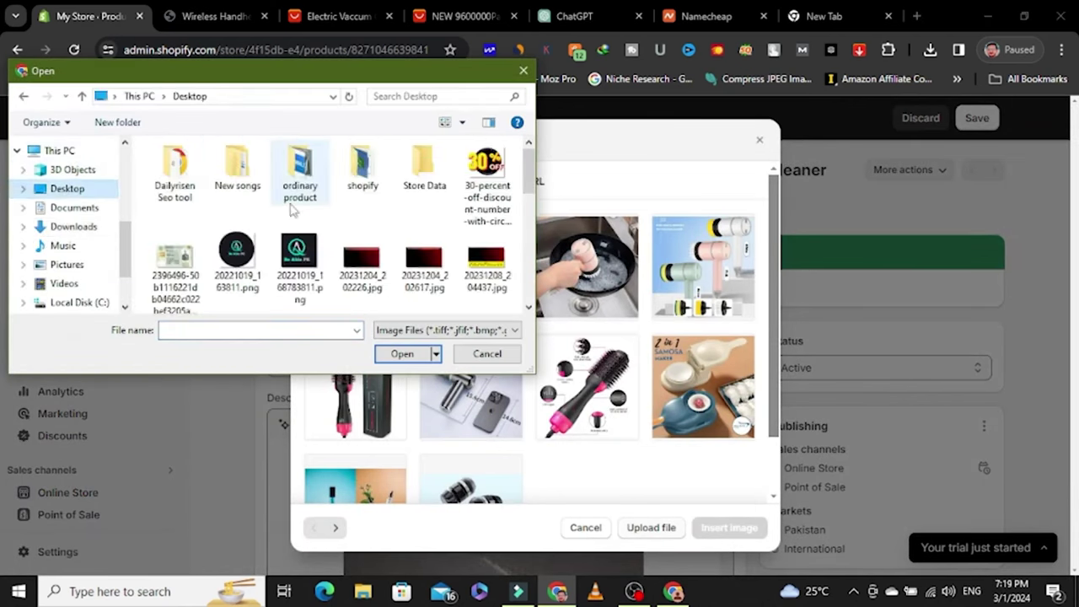
double_click(425, 166)
scroll(245, 232, "down", 5)
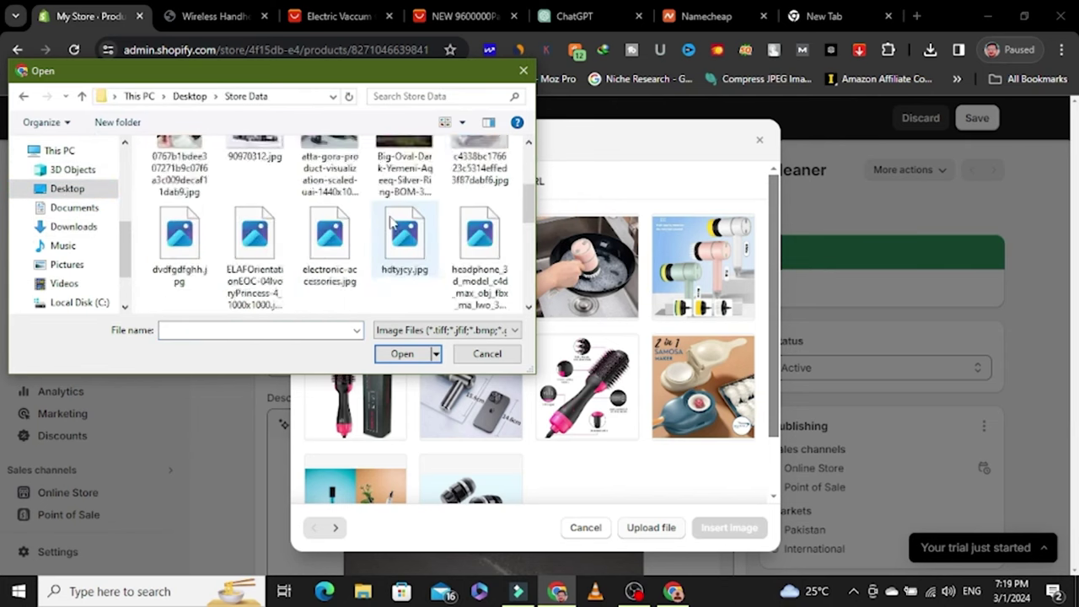
scroll(390, 222, "down", 5)
scroll(329, 245, "up", 1)
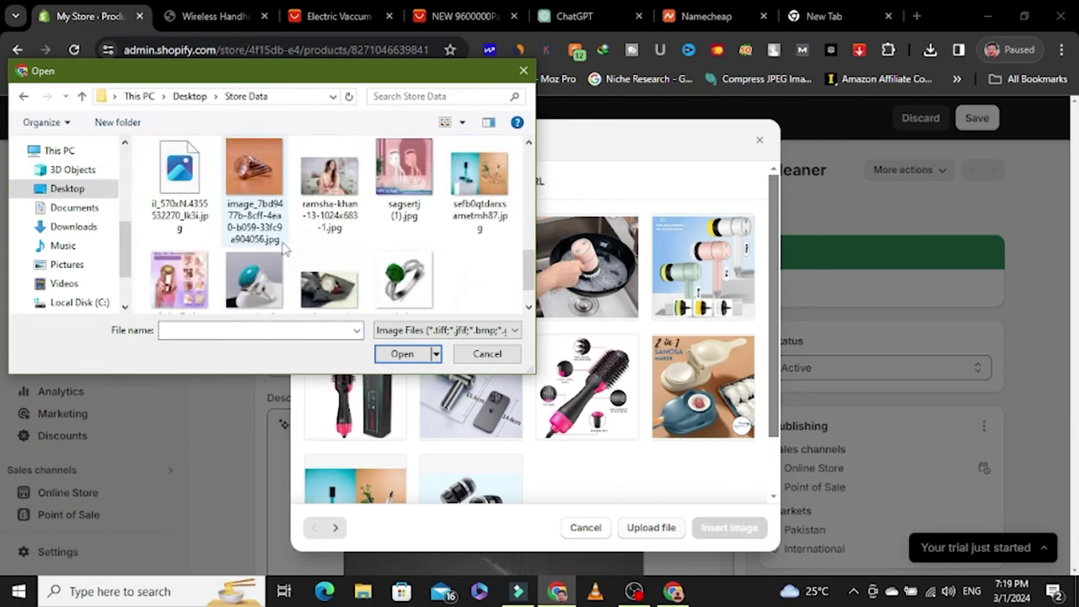
double_click(253, 190)
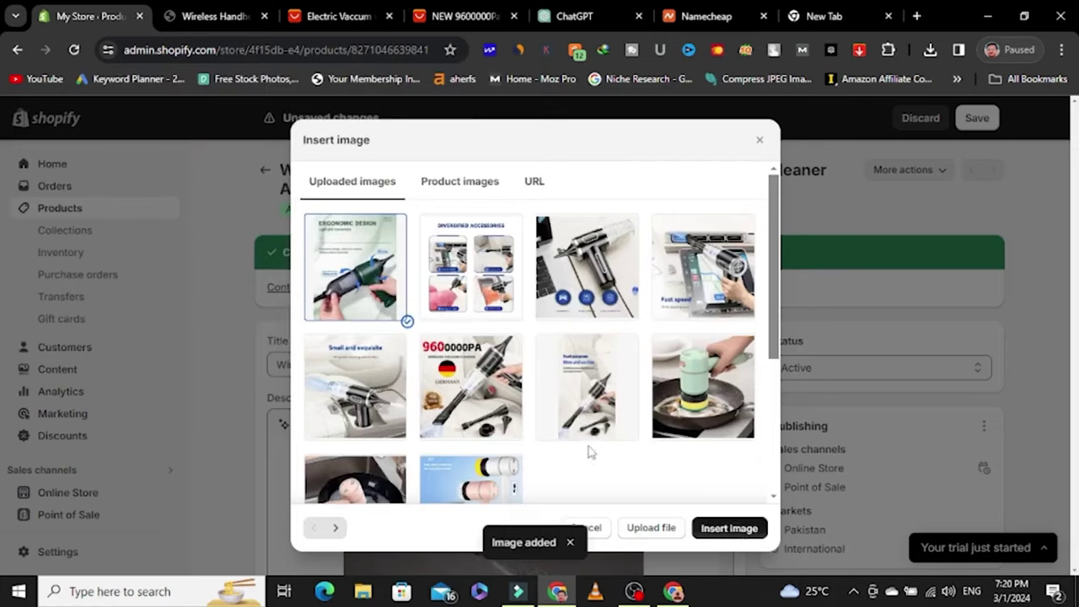
left_click(730, 528)
Step: Shrink the "Ergonomic Design" image in the product description to about two-thirds of its inserted size
scroll(697, 409, "down", 8)
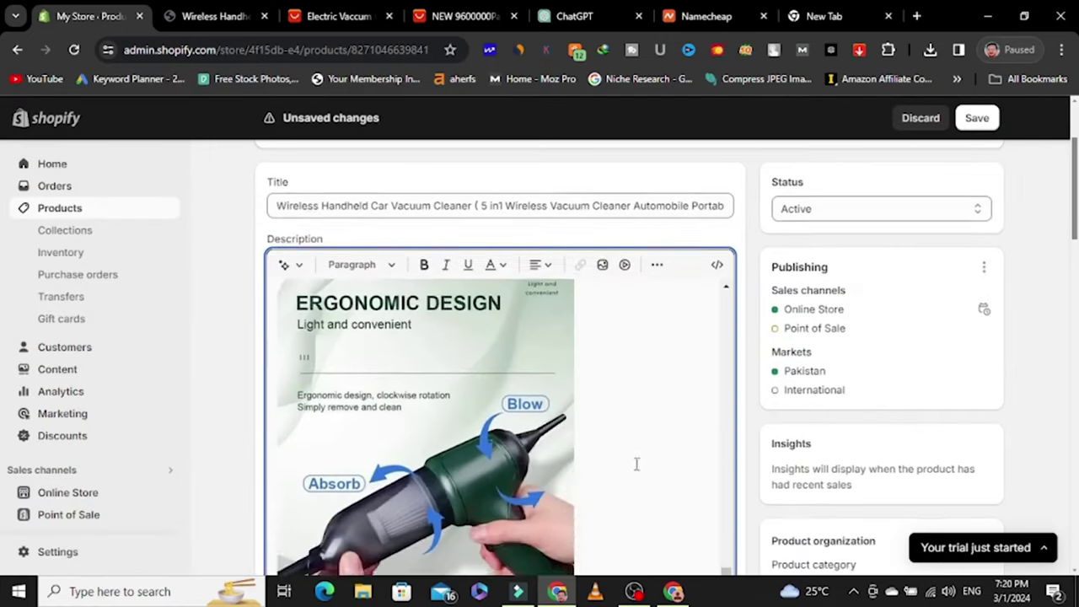
scroll(637, 464, "down", 2)
left_click(511, 459)
left_click_drag(573, 496, 506, 346)
scroll(636, 272, "up", 5)
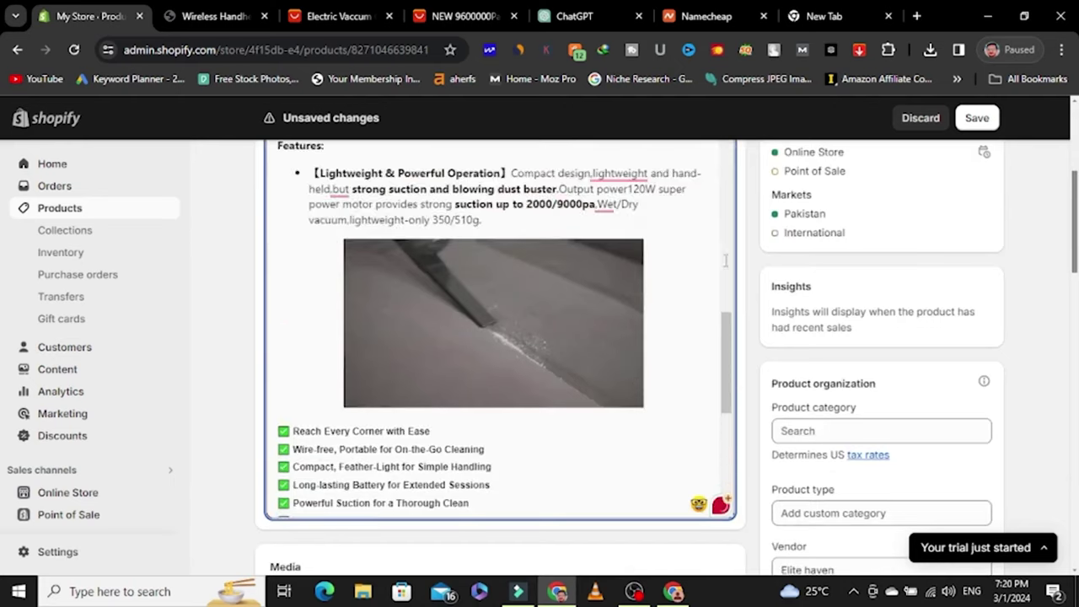
Step: Center the "Ergonomic Design" image in the description and add an empty line below it
scroll(726, 261, "up", 10)
scroll(557, 388, "down", 2)
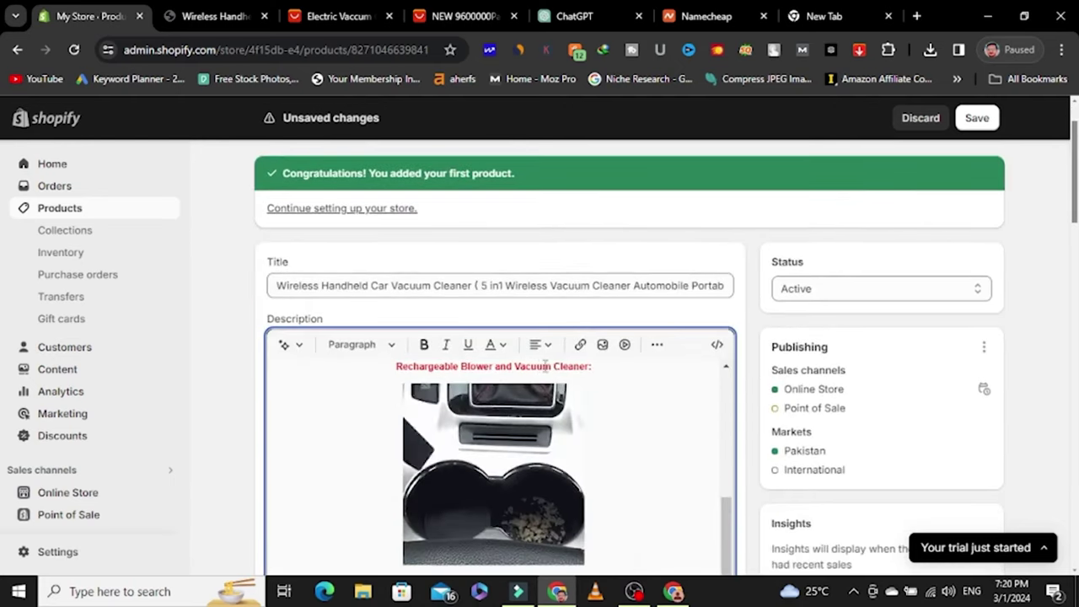
left_click(541, 345)
left_click(543, 390)
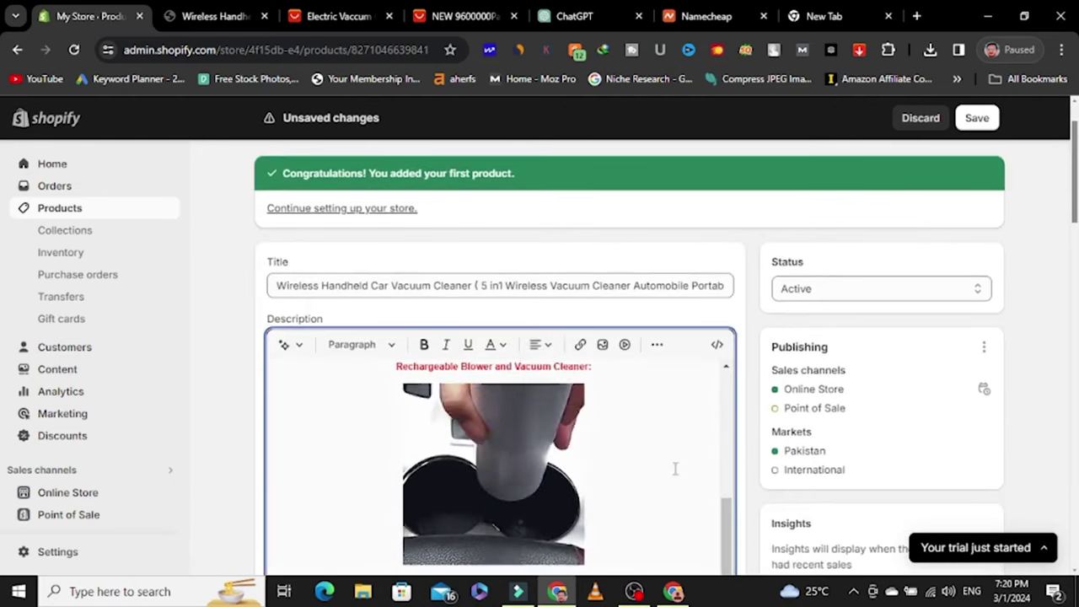
scroll(675, 469, "down", 10)
left_click(640, 407)
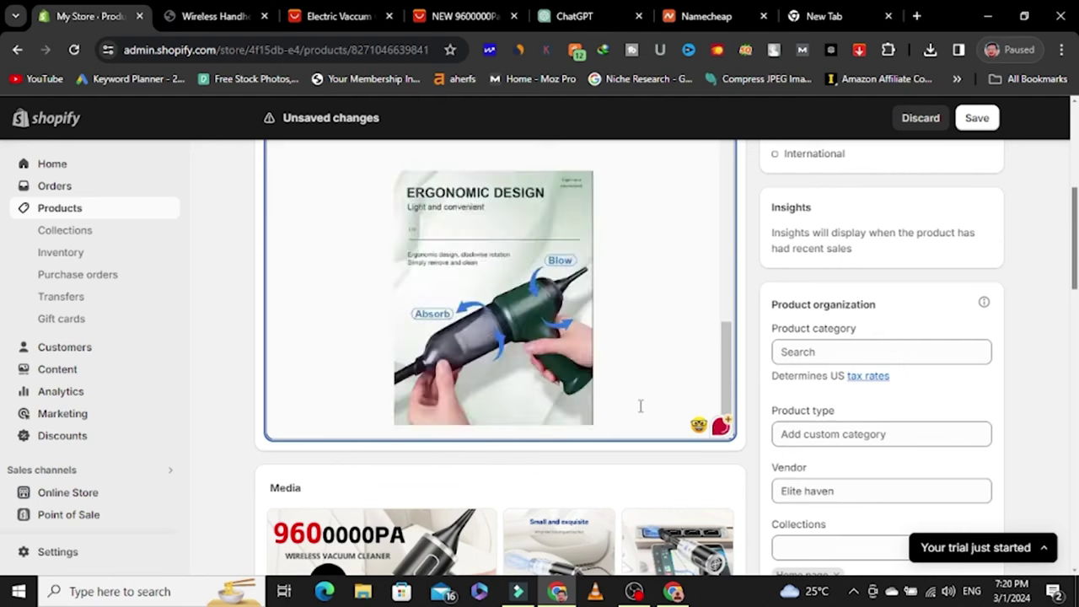
key("Return")
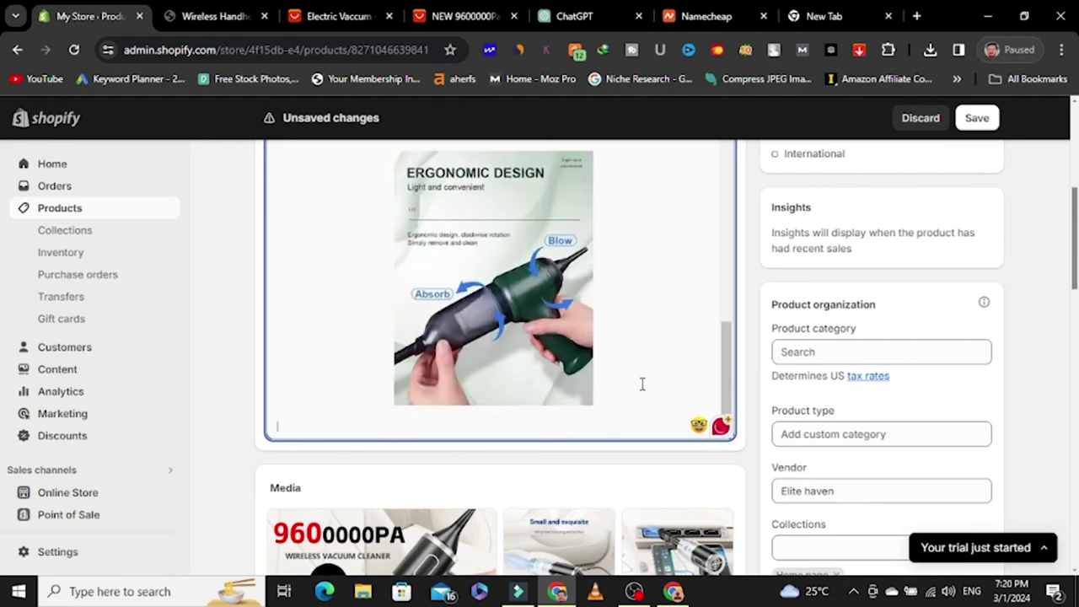
scroll(696, 366, "up", 2)
scroll(356, 313, "down", 5)
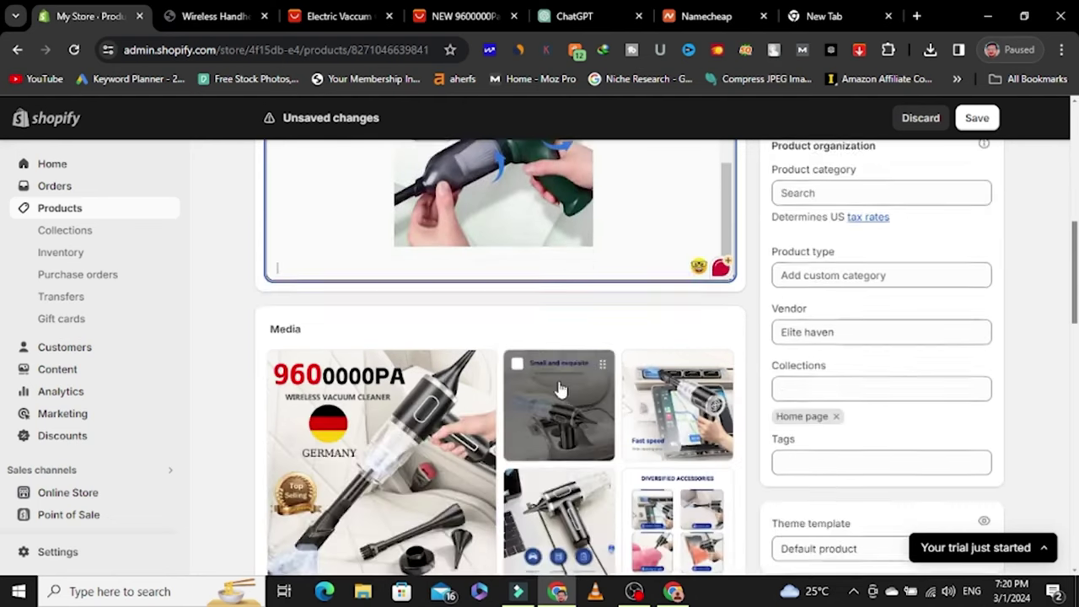
scroll(516, 345, "down", 2)
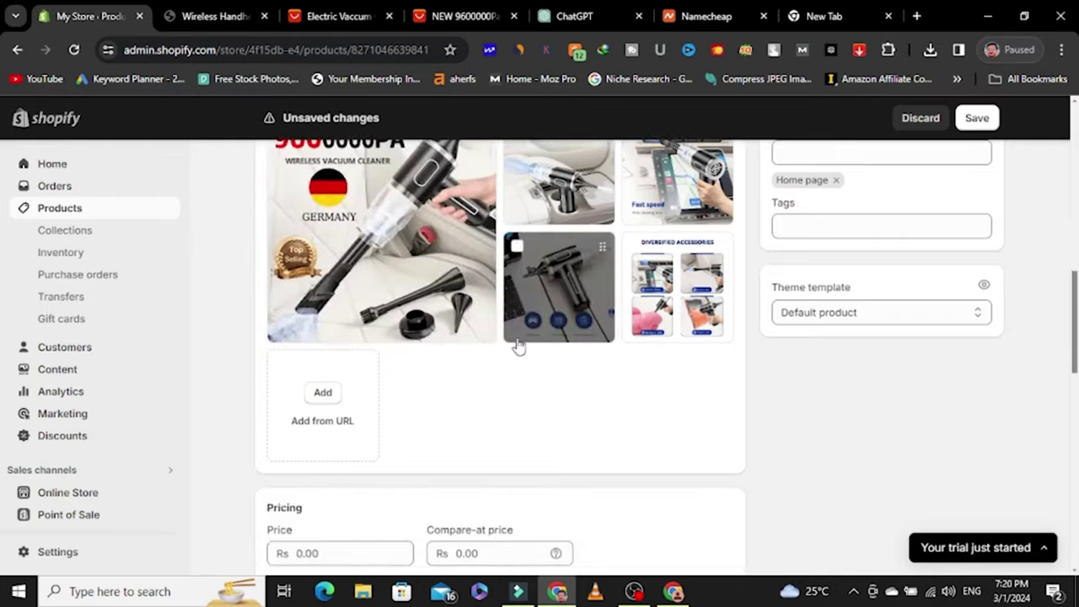
scroll(439, 372, "up", 1)
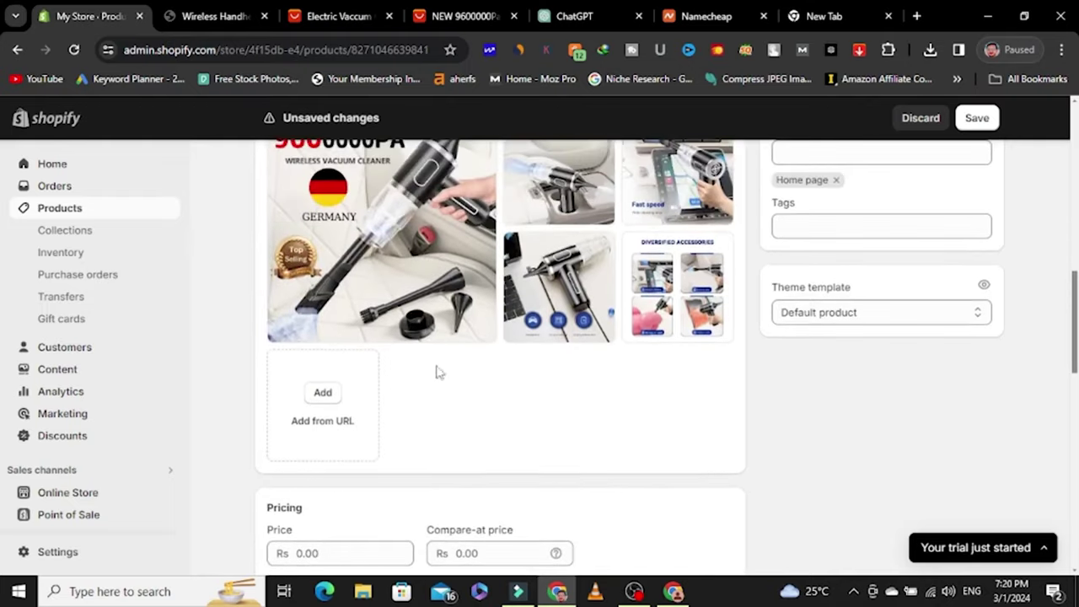
left_click(322, 395)
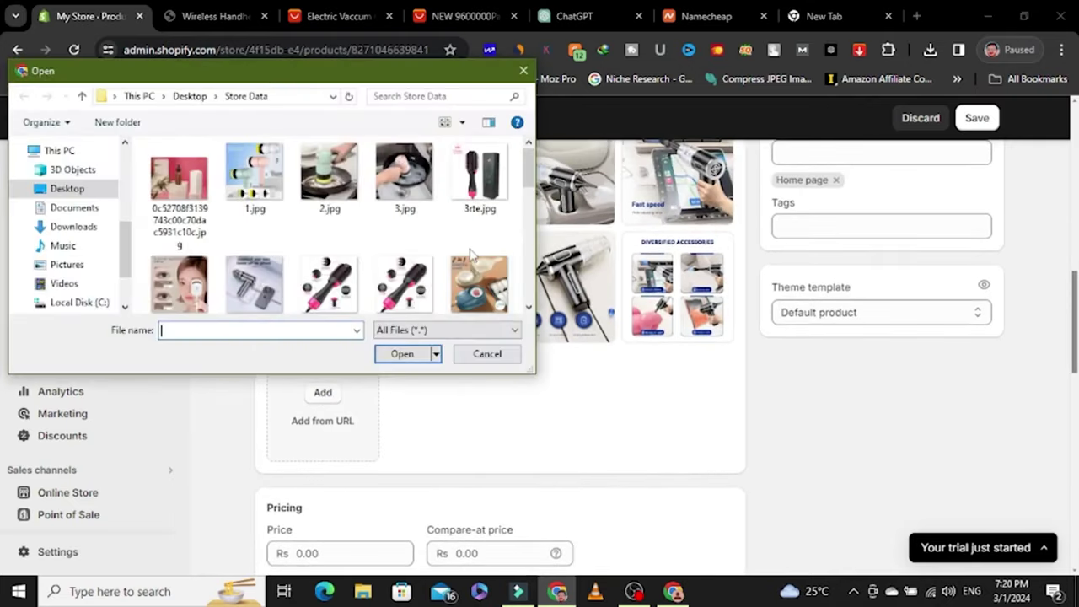
left_click(522, 73)
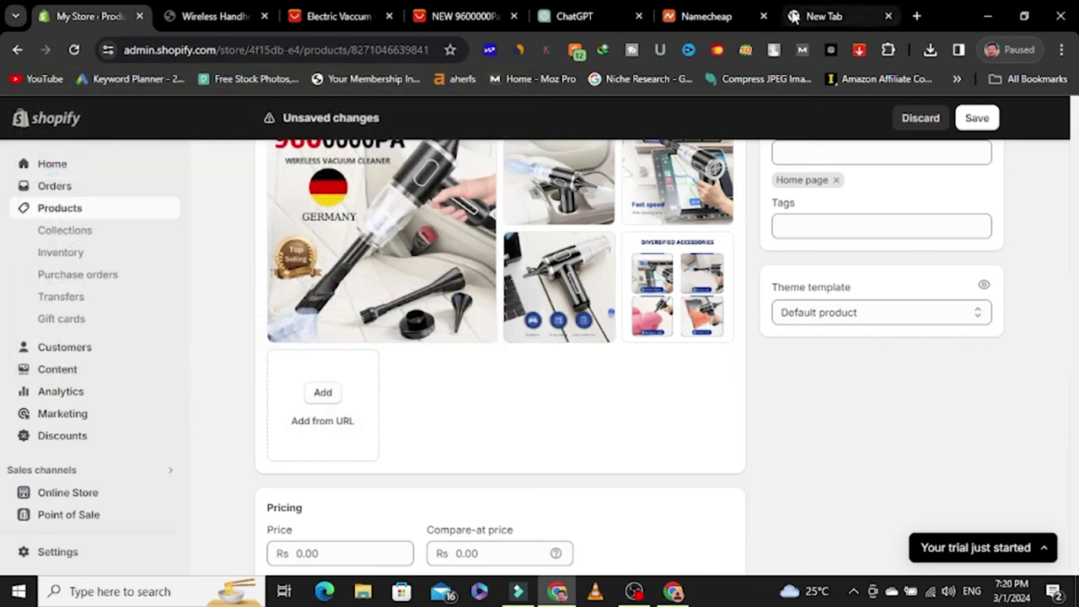
Step: Return to GIPHY's "electric car vacuum cleaner" search results and copy the link of the Club do Auto GIF
left_click(831, 15)
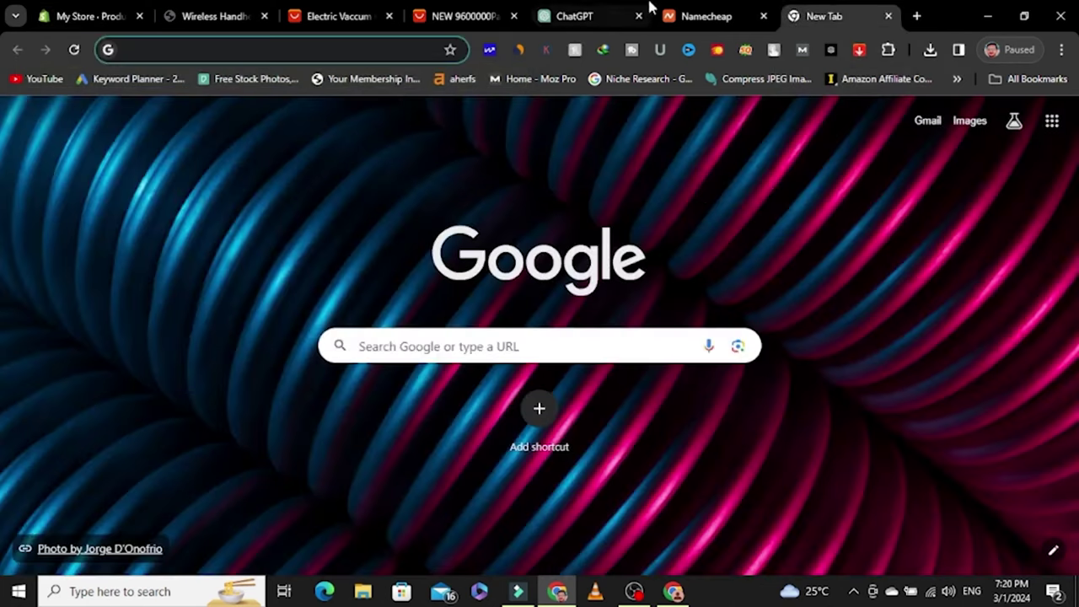
key("alt+Tab")
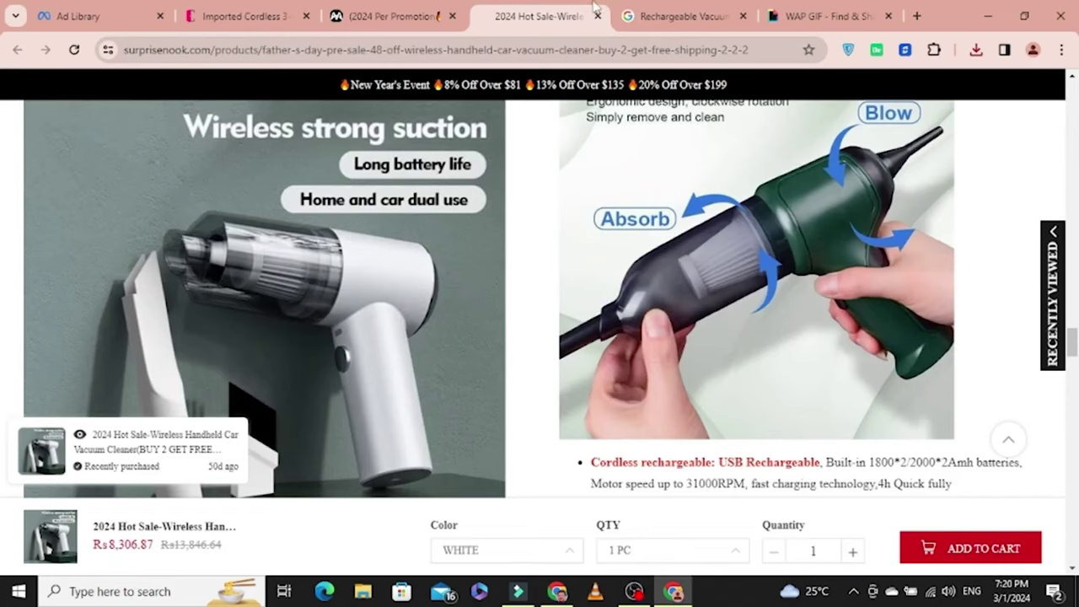
left_click(831, 15)
scroll(650, 357, "down", 3)
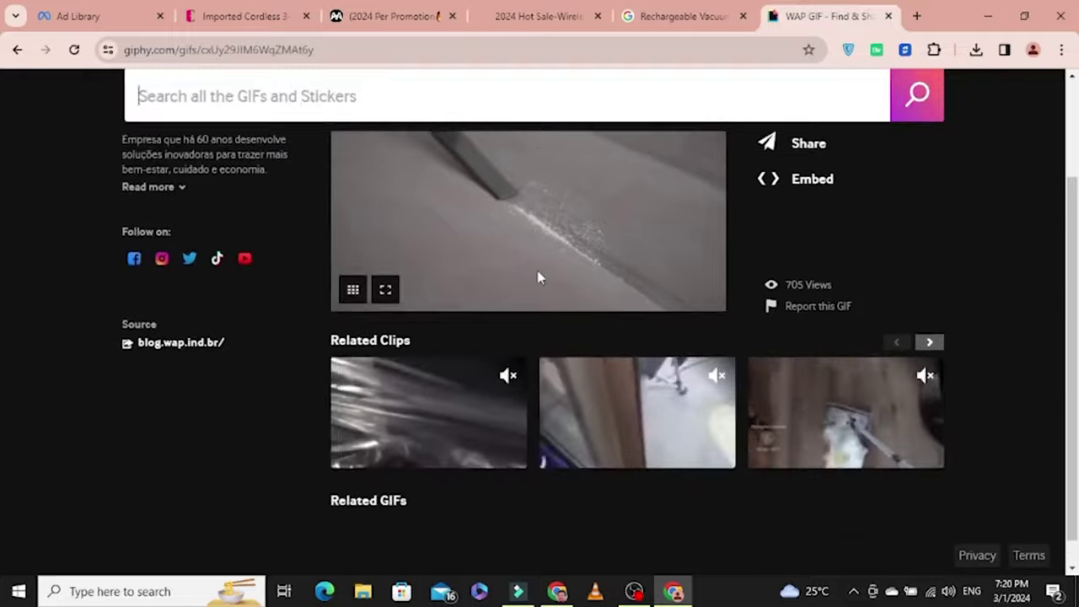
key("alt+Left")
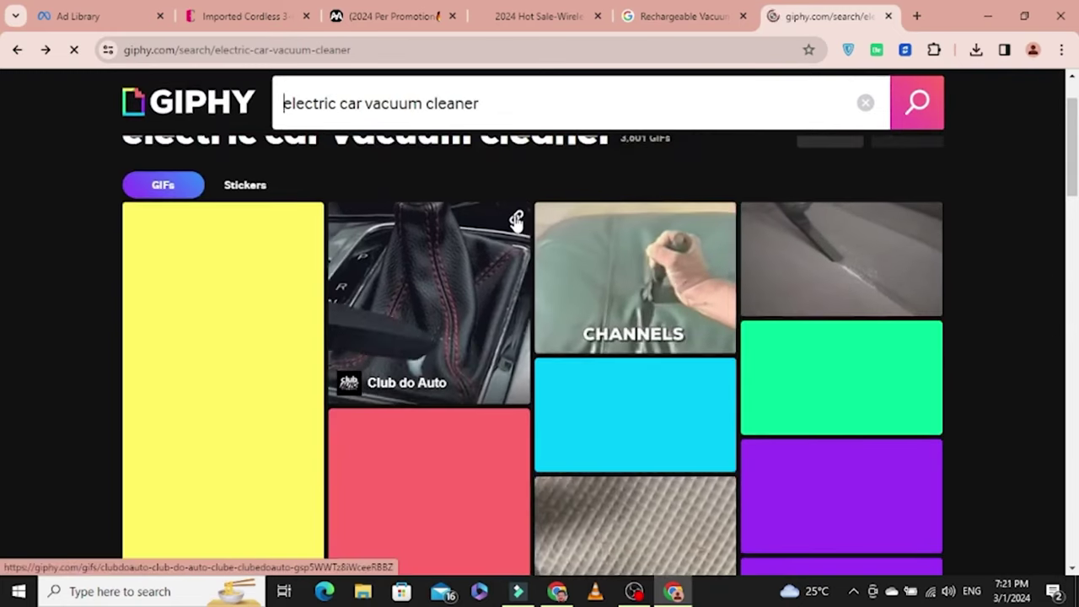
left_click(516, 221)
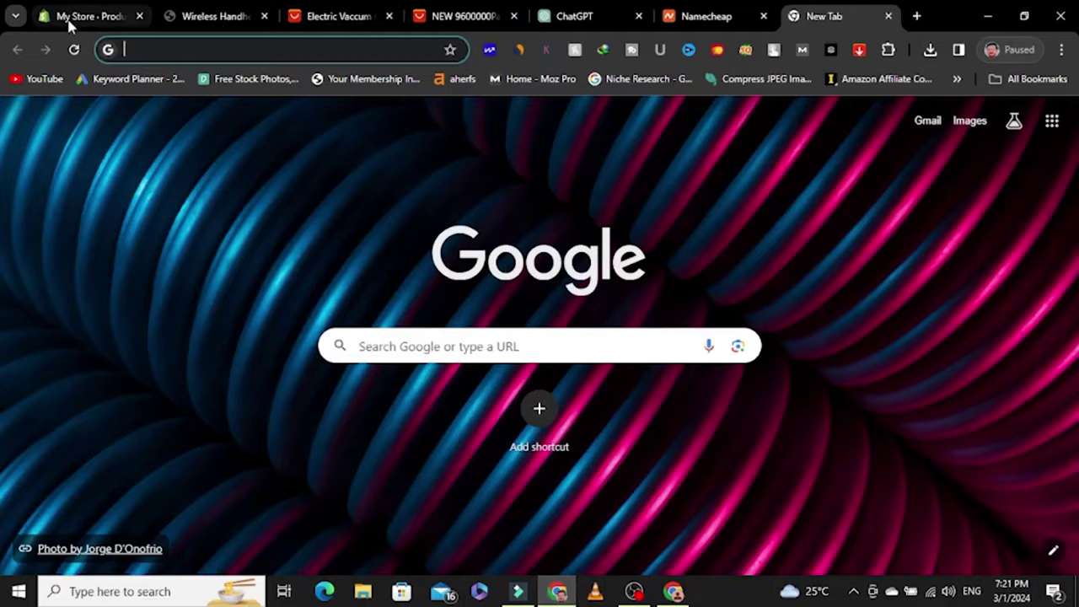
Step: Add the copied GIPHY GIF to the Shopify product's media from its URL
left_click(71, 23)
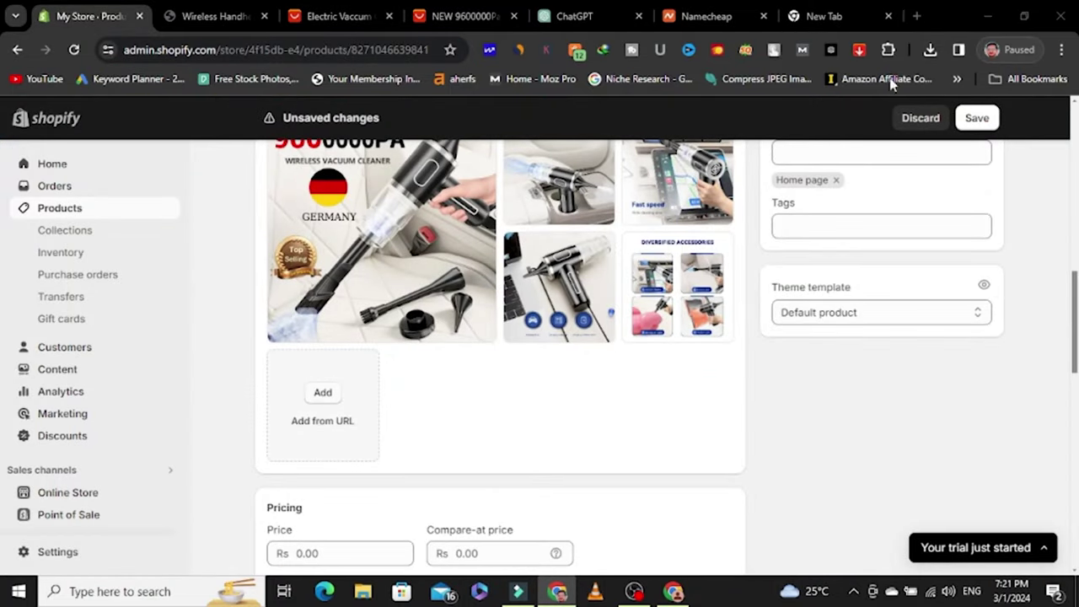
left_click(323, 395)
key("Escape")
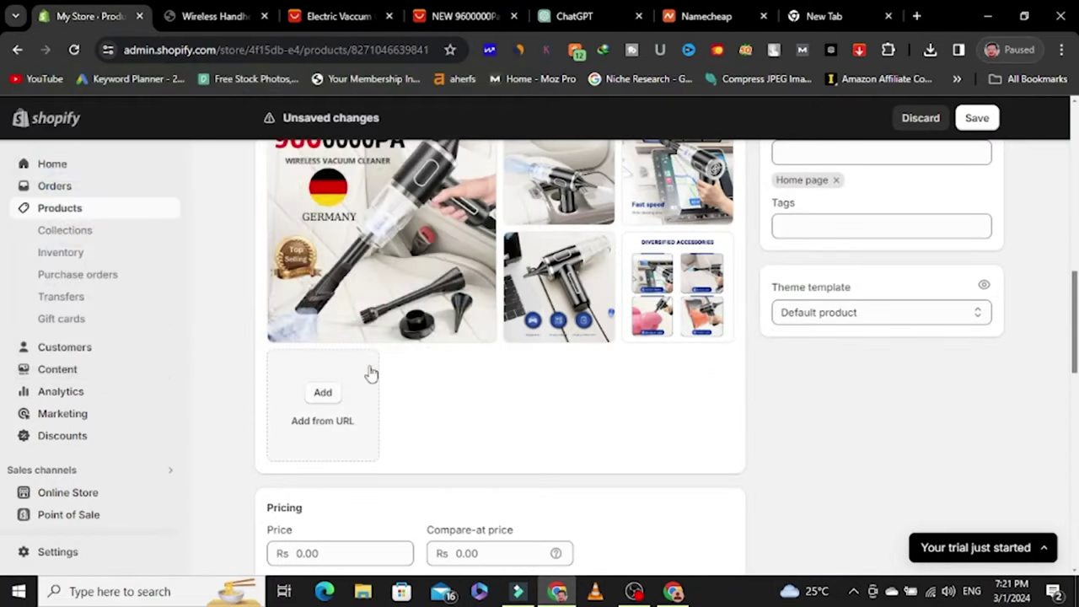
left_click(322, 420)
left_click(477, 344)
key("ctrl+v")
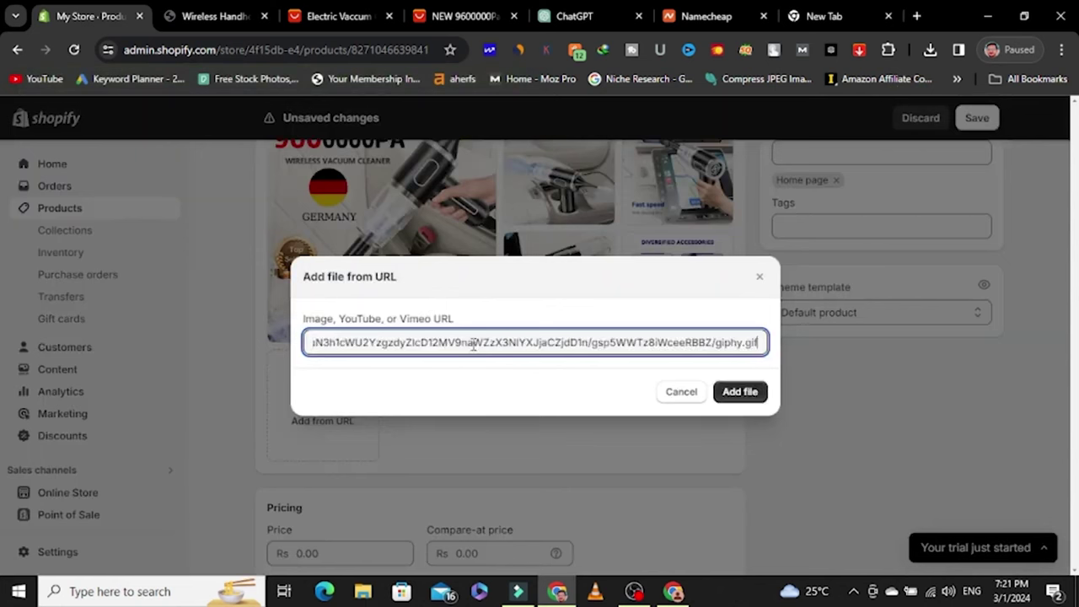
left_click(733, 391)
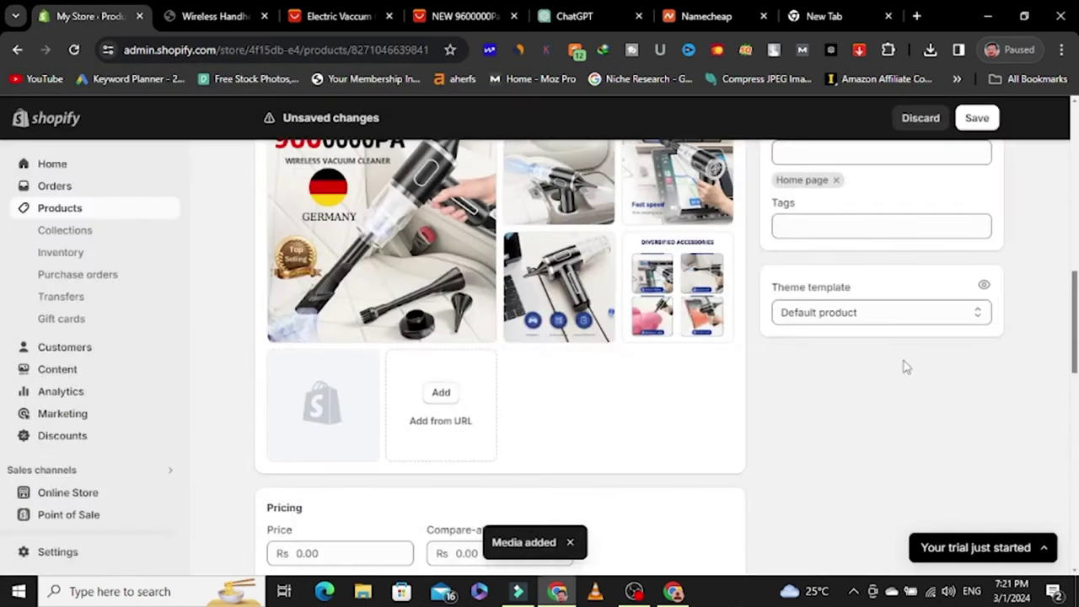
Step: Review the product's description and media, and check the price, availability and description in the storefront preview
scroll(894, 411, "up", 5)
scroll(894, 411, "up", 4)
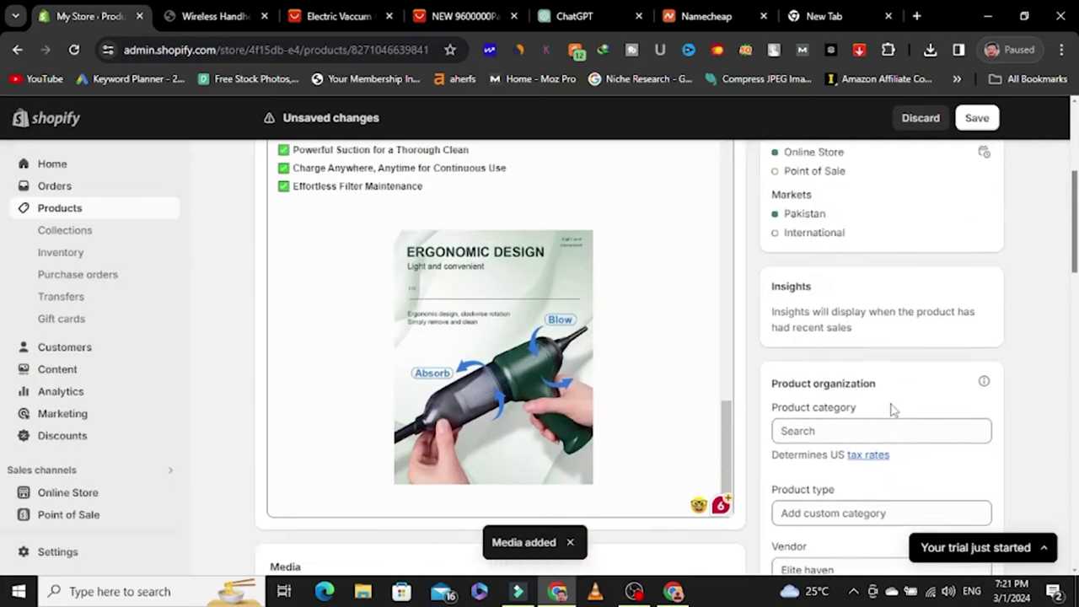
scroll(745, 393, "down", 7)
scroll(710, 409, "down", 5)
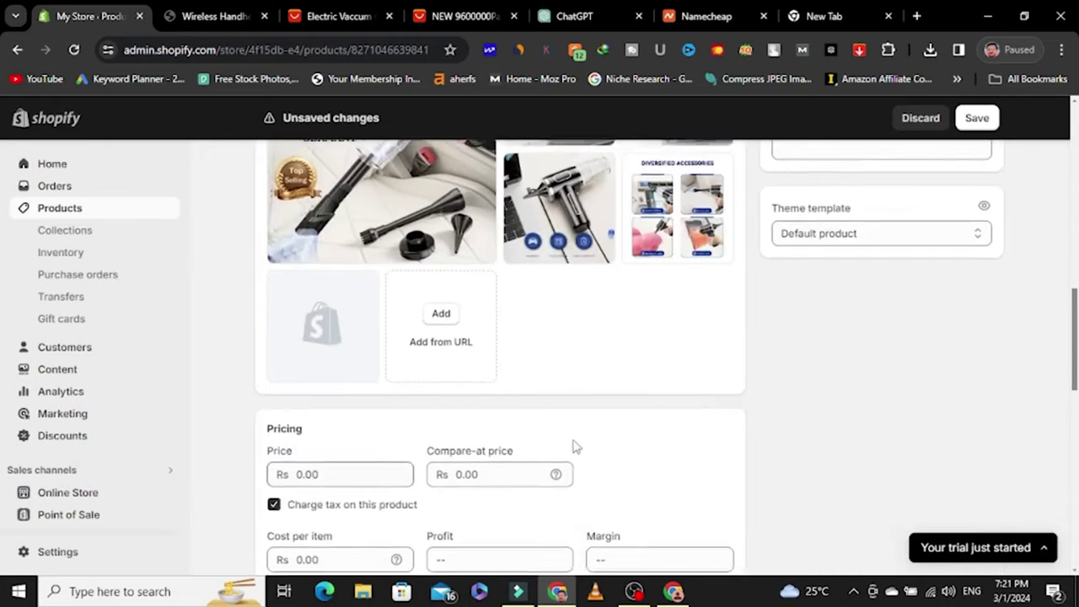
left_click(243, 10)
scroll(686, 336, "up", 5)
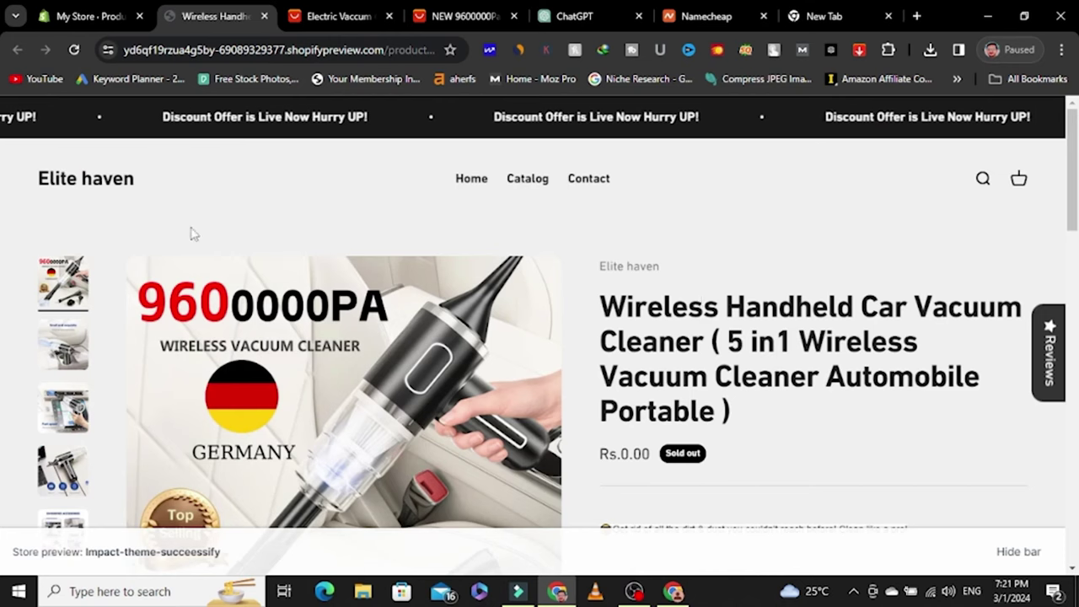
scroll(740, 247, "down", 2)
scroll(742, 245, "down", 1)
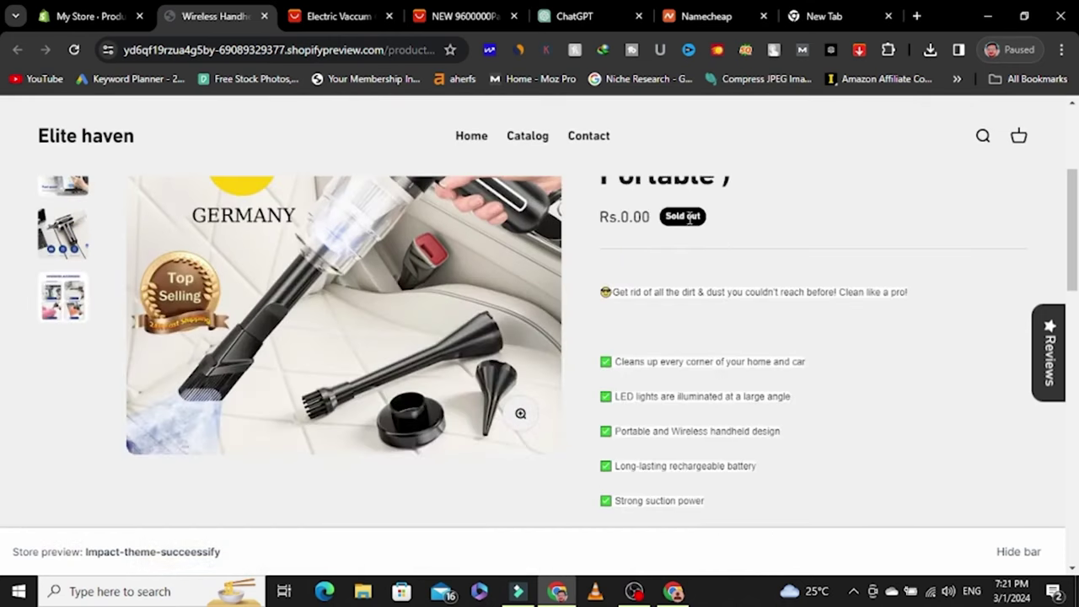
Step: Turn off quantity tracking in the vacuum cleaner's inventory settings
left_click(87, 13)
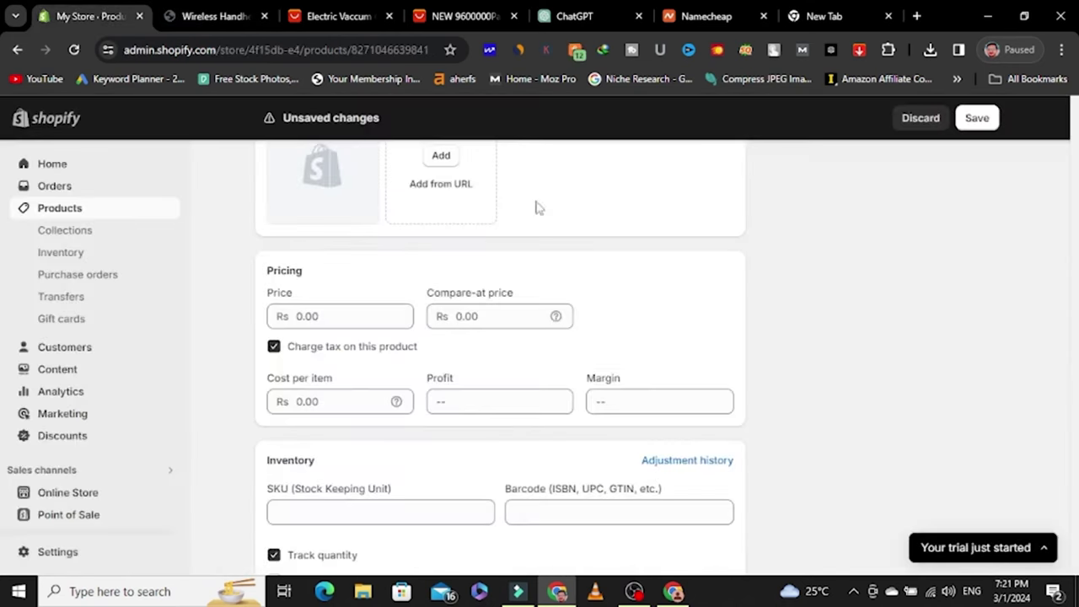
scroll(337, 390, "down", 3)
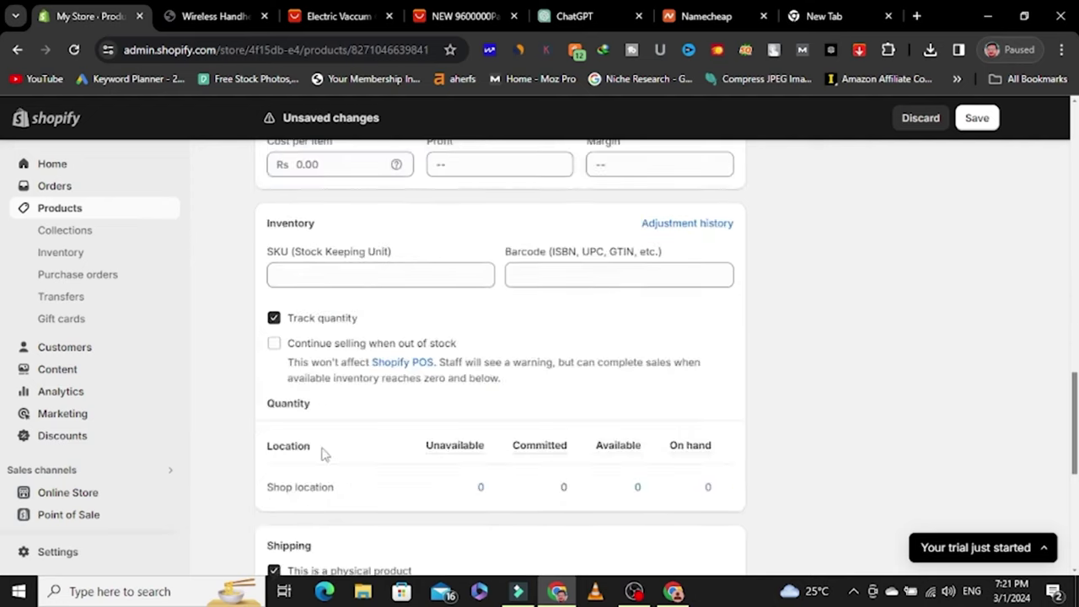
left_click(274, 318)
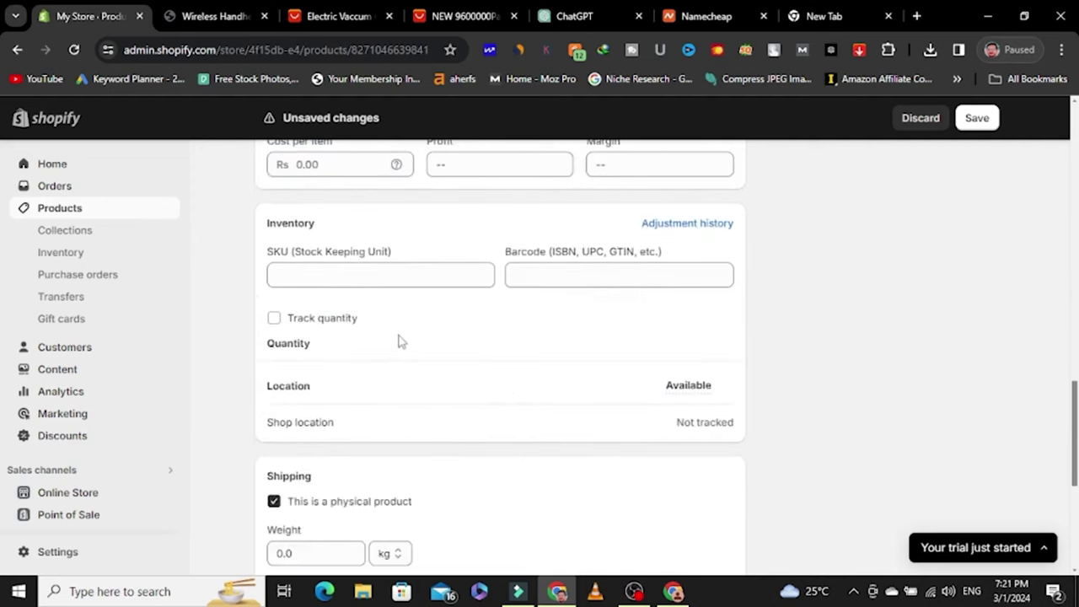
Step: Set the product's price to Rs 2,200 and its compare-at price to Rs 2,699
scroll(400, 340, "up", 3)
left_click(343, 316)
left_click(341, 318)
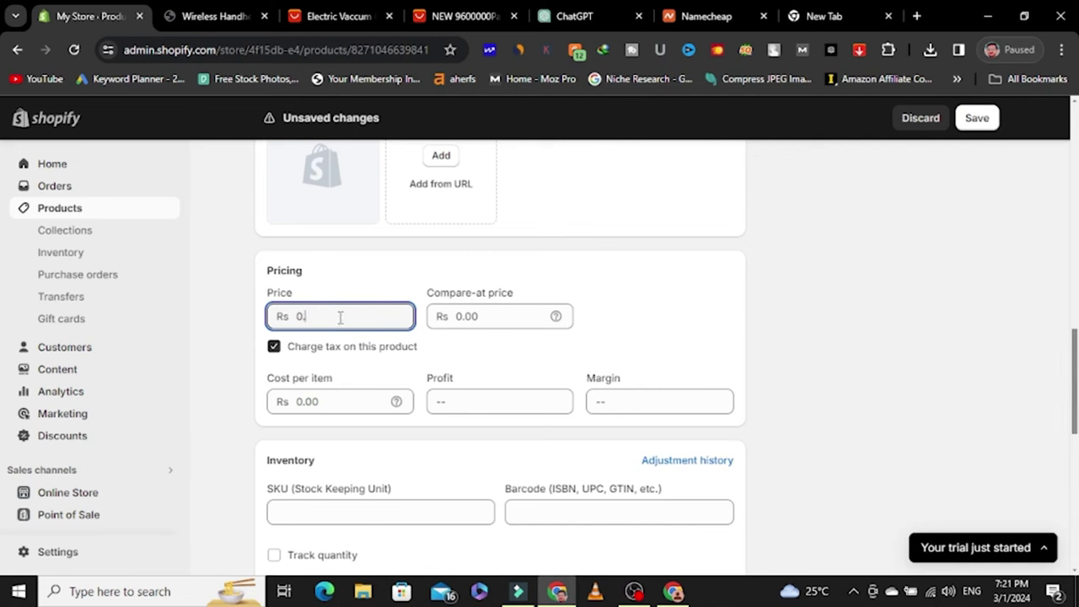
type("2,2")
type("00")
left_click(513, 316)
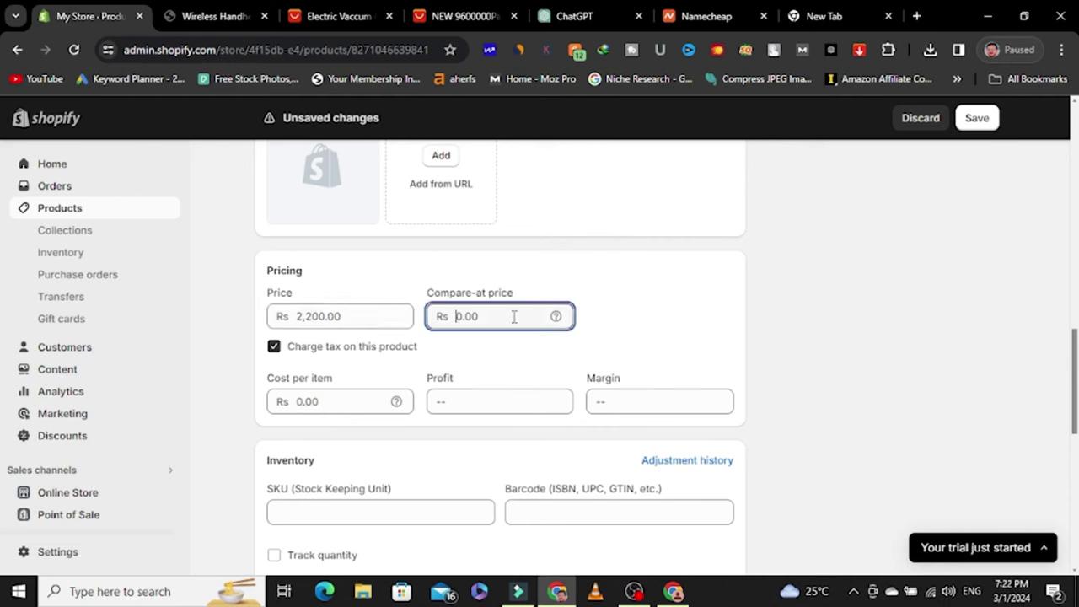
type("2699")
Step: Check the product's collection choices, shipping, variants and search engine listing, and save the product
scroll(543, 349, "up", 6)
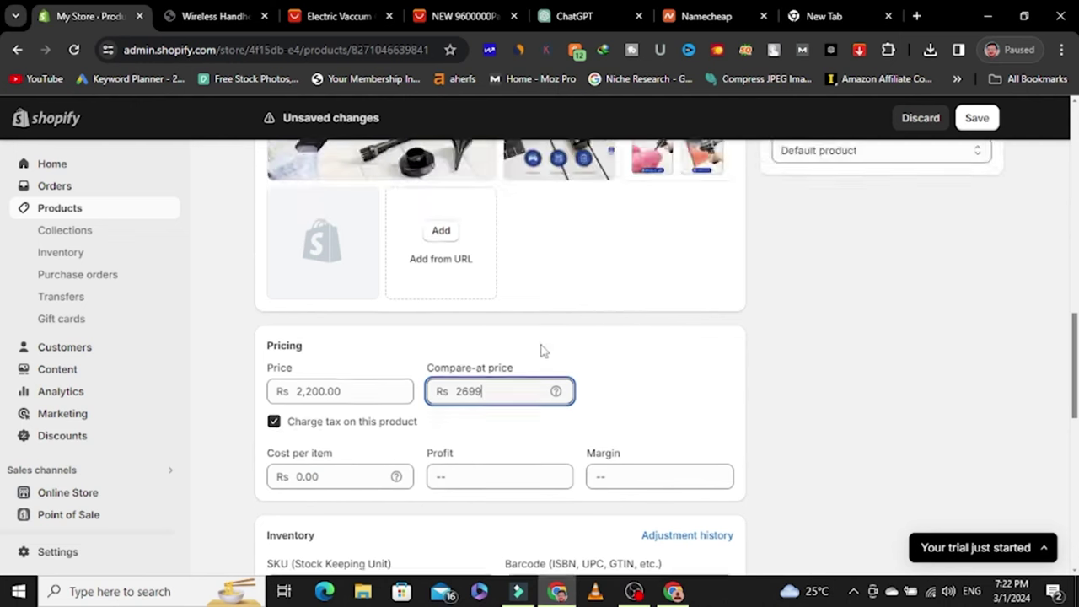
scroll(827, 346, "up", 1)
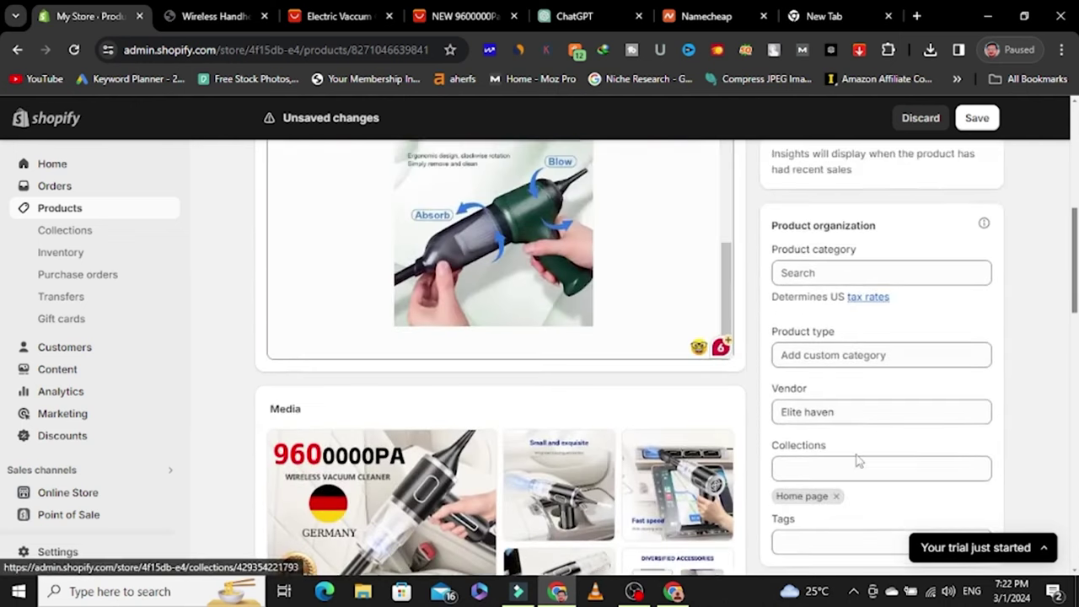
left_click(835, 472)
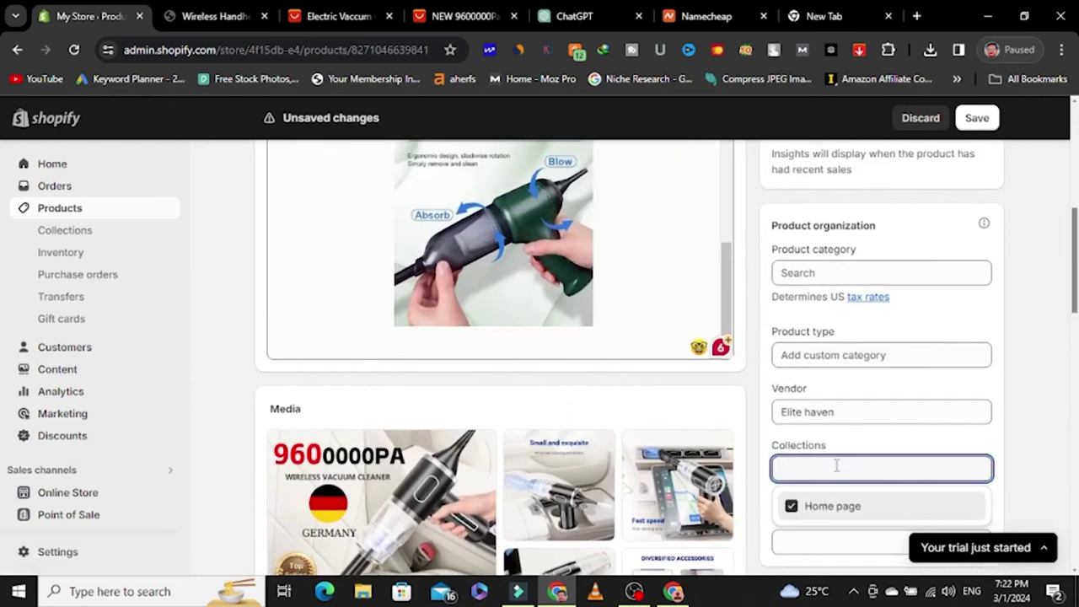
left_click(1012, 436)
scroll(840, 443, "down", 4)
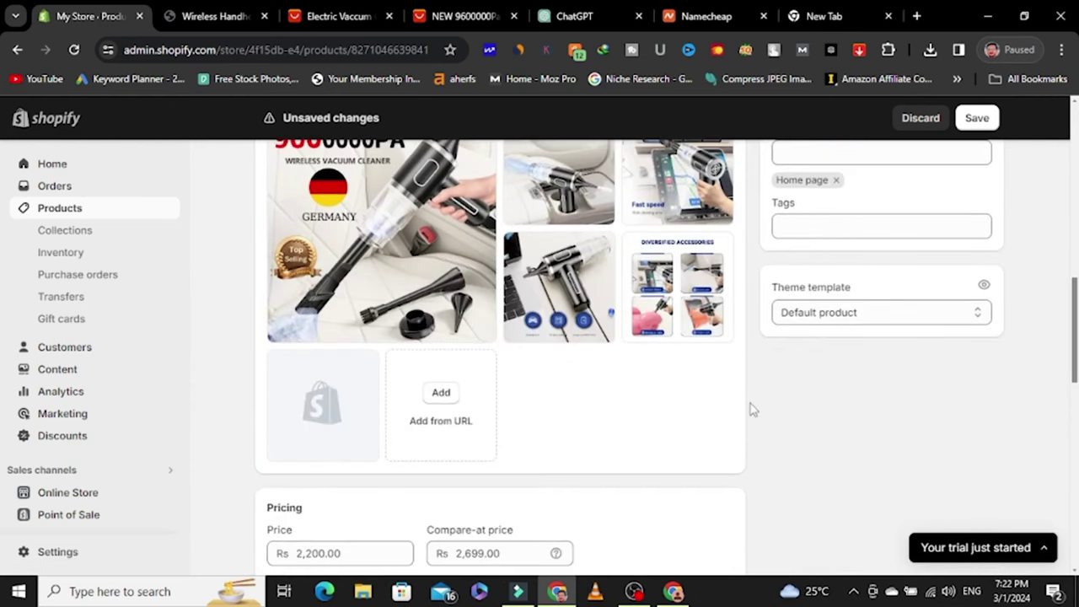
scroll(753, 410, "down", 10)
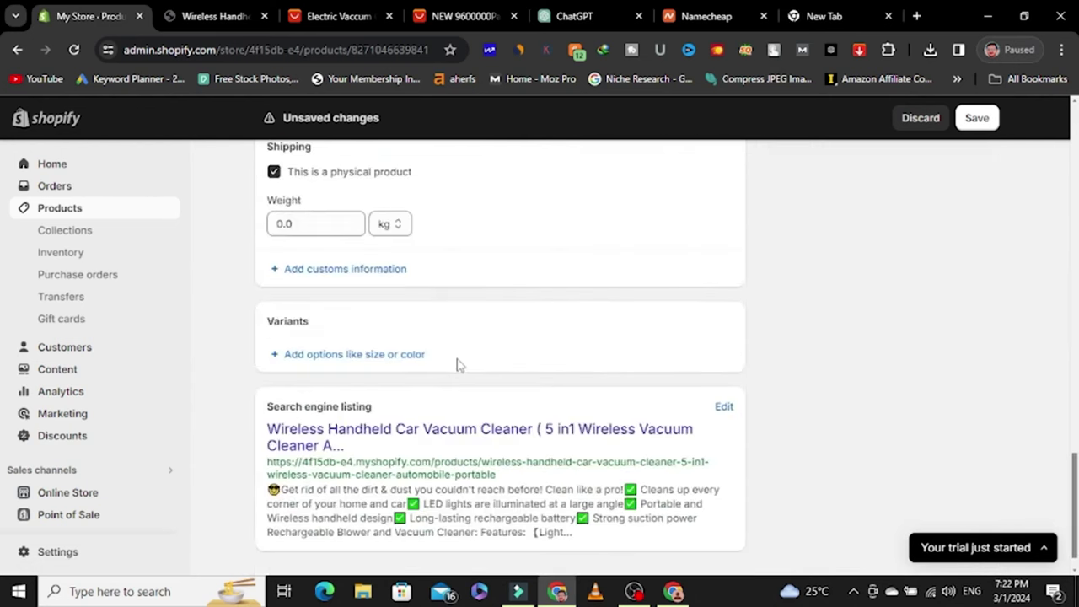
scroll(653, 281, "up", 1)
left_click(976, 118)
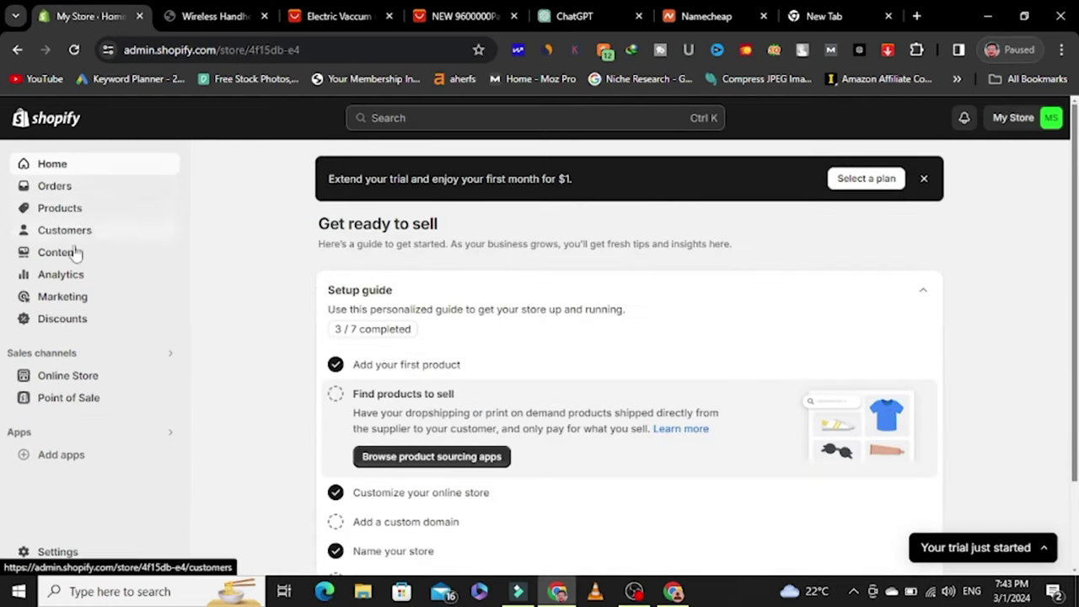
Step: Go to the store's product collections and start creating a new collection
left_click(58, 208)
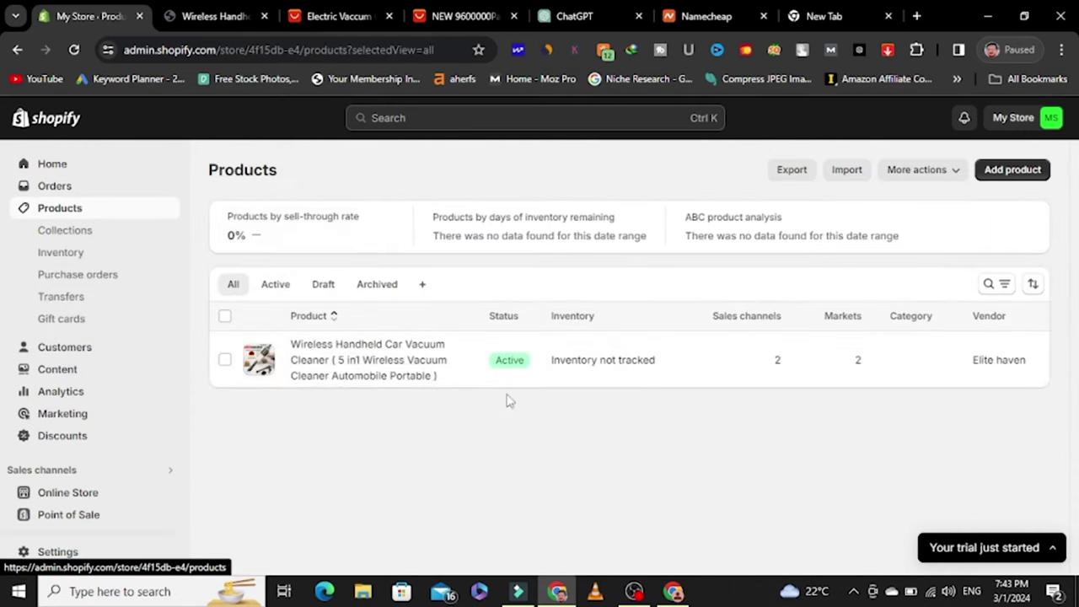
left_click(64, 231)
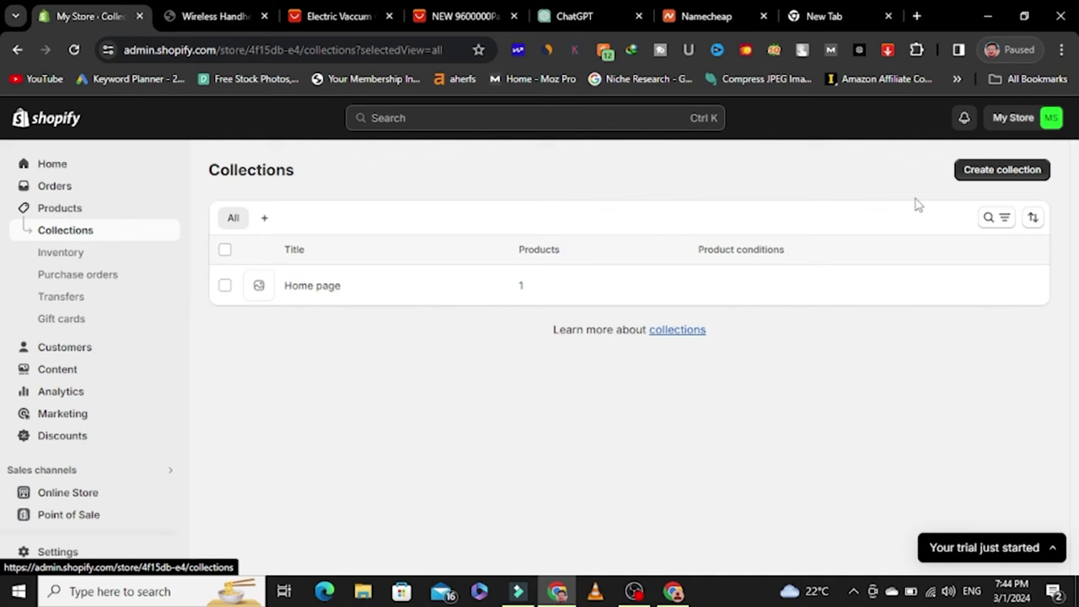
left_click(980, 175)
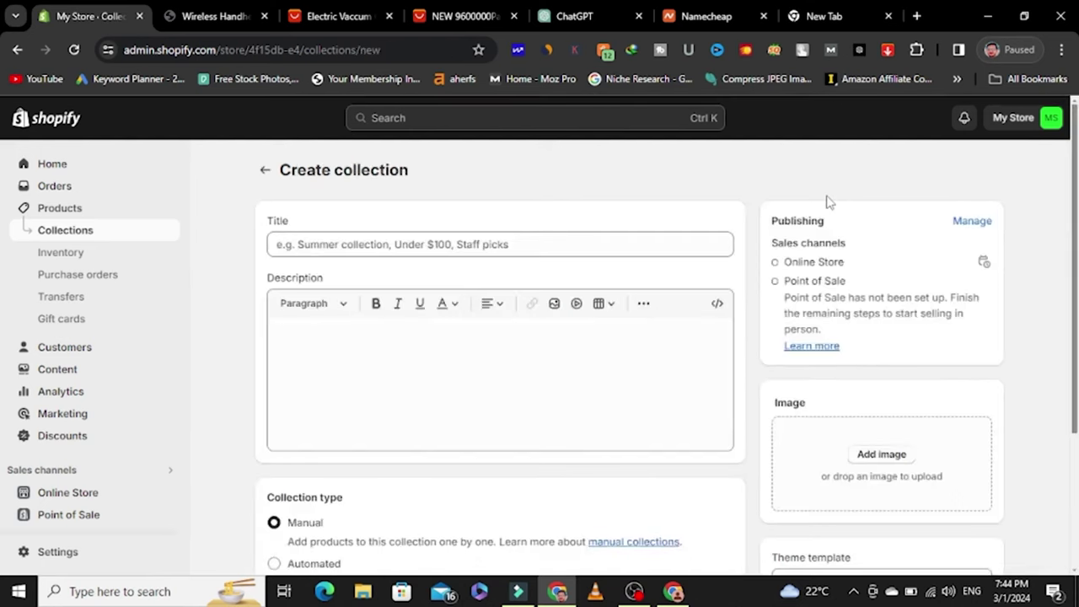
Step: Title the new collection "Electronics Collection"
left_click(332, 244)
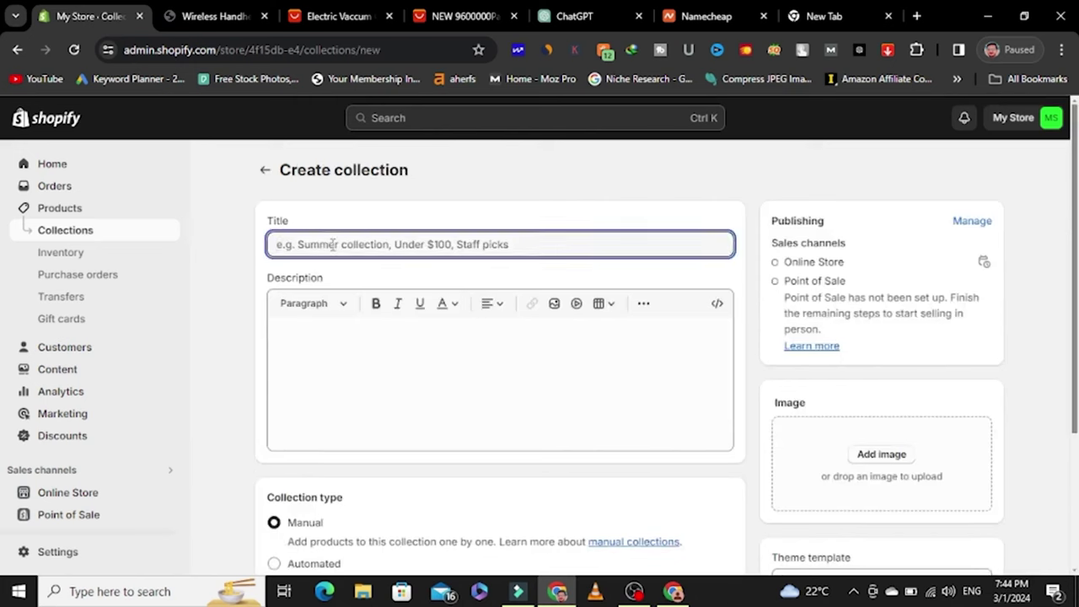
type("Car")
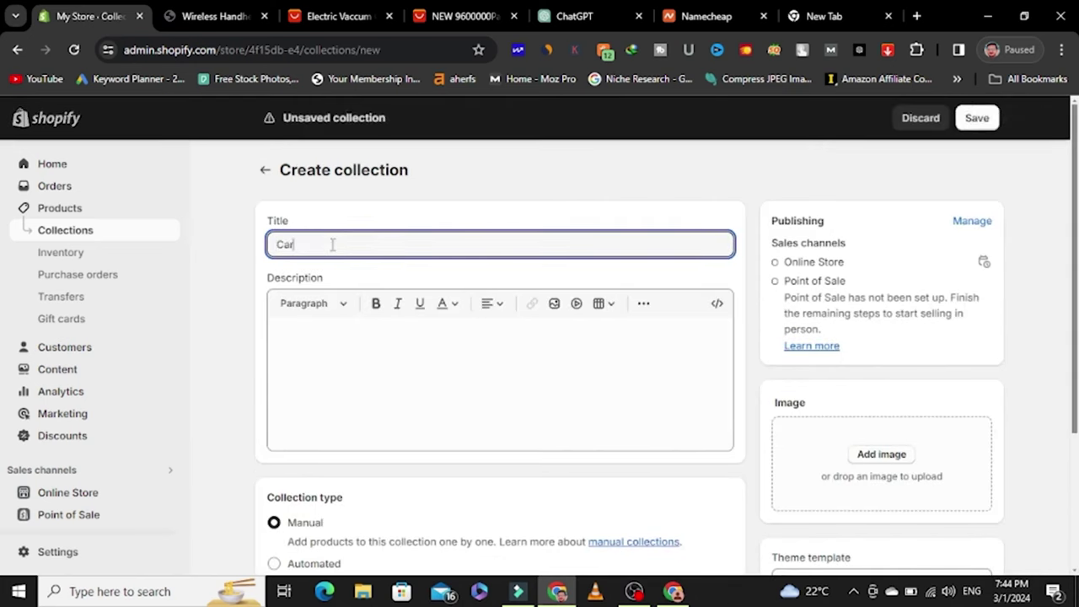
key("BackSpace")
type("Electronics Collection")
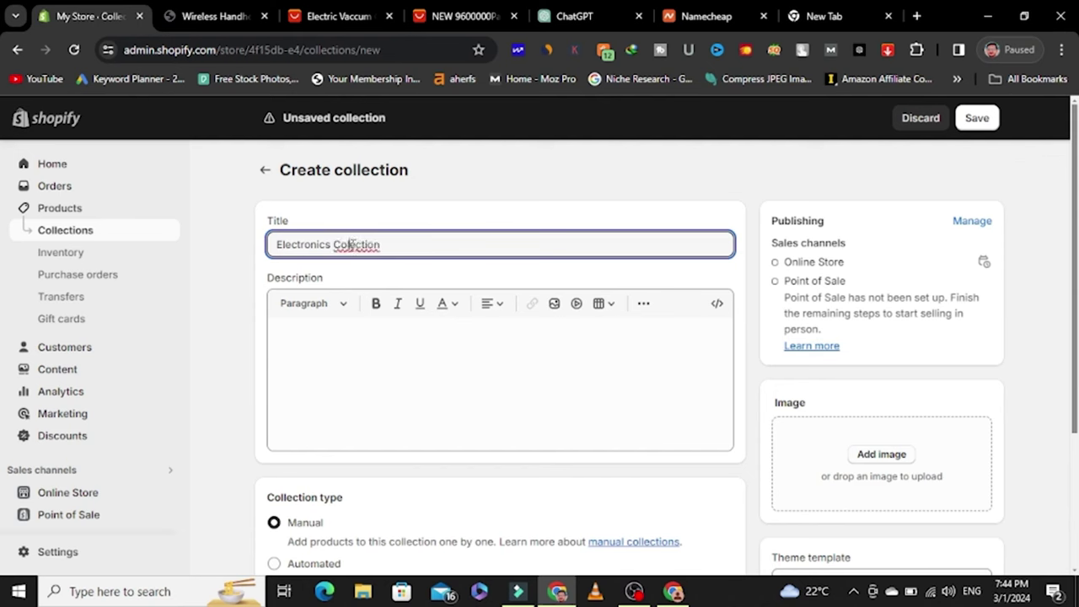
type("l")
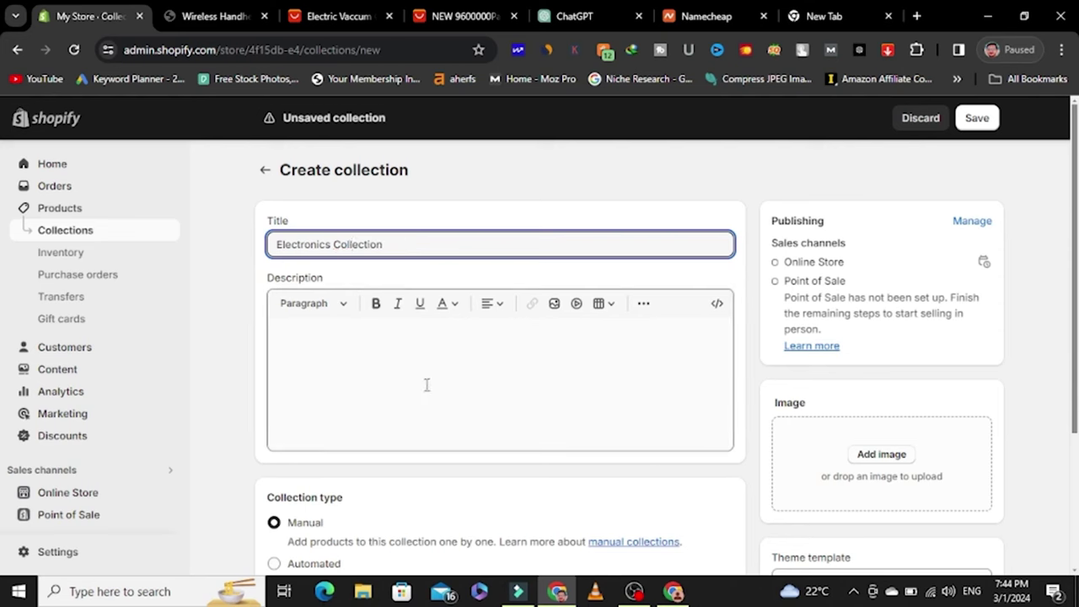
Step: Upload 90970312.jpg from the Store Data folder as the electronics collection's image
scroll(412, 355, "down", 3)
scroll(534, 379, "up", 2)
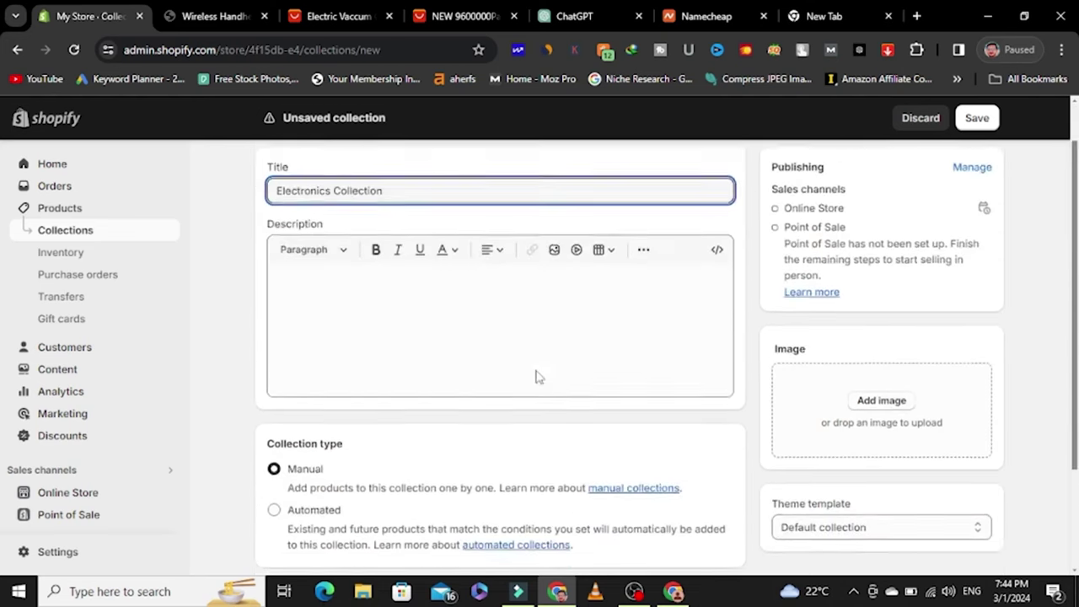
scroll(866, 371, "down", 1)
left_click(882, 338)
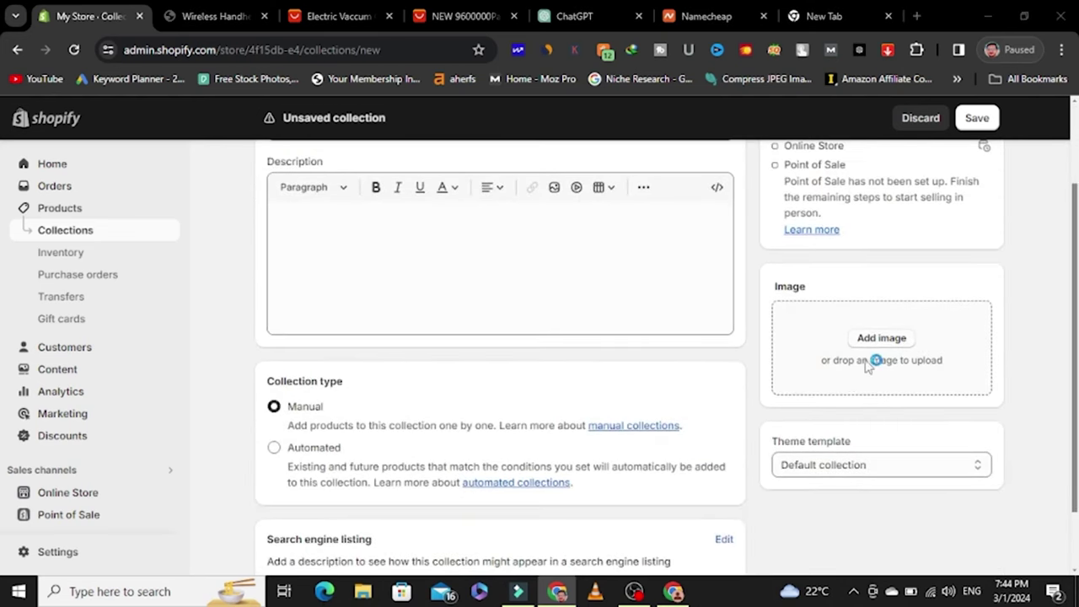
scroll(384, 253, "down", 3)
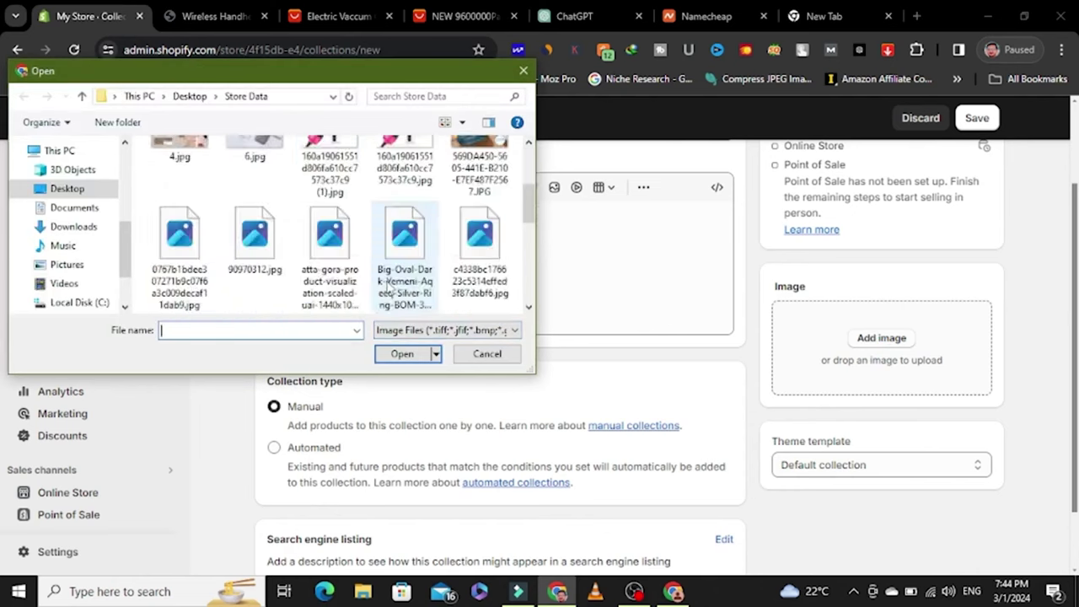
scroll(388, 287, "up", 1)
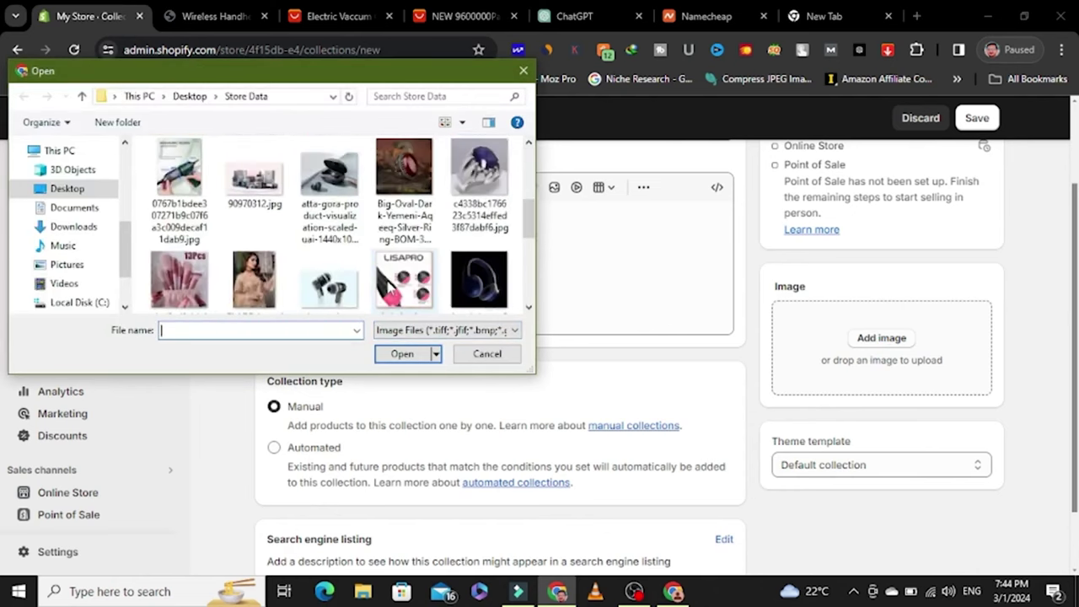
left_click(255, 175)
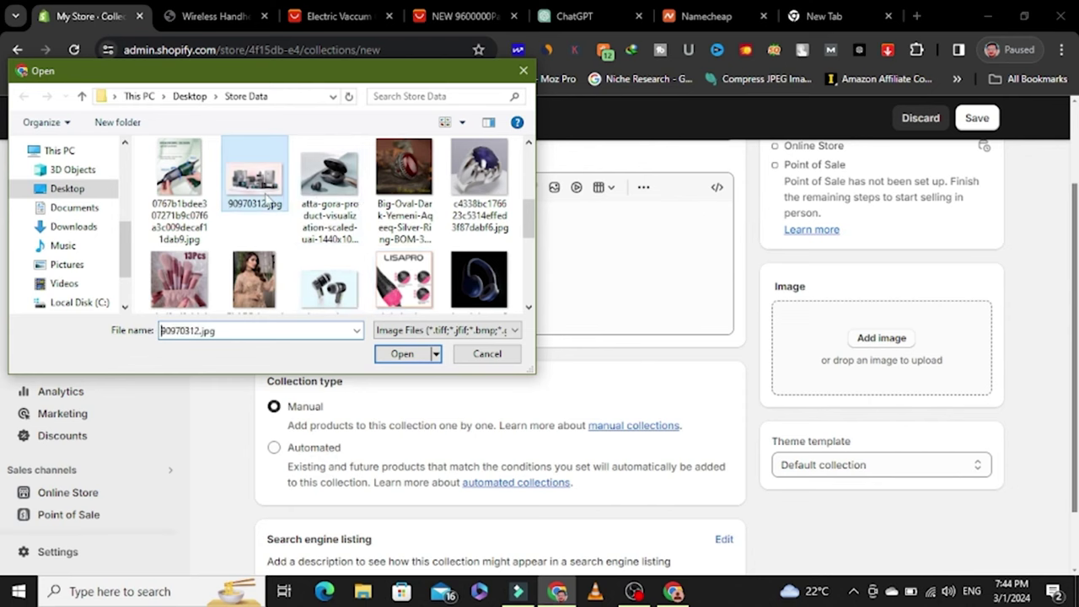
left_click(402, 355)
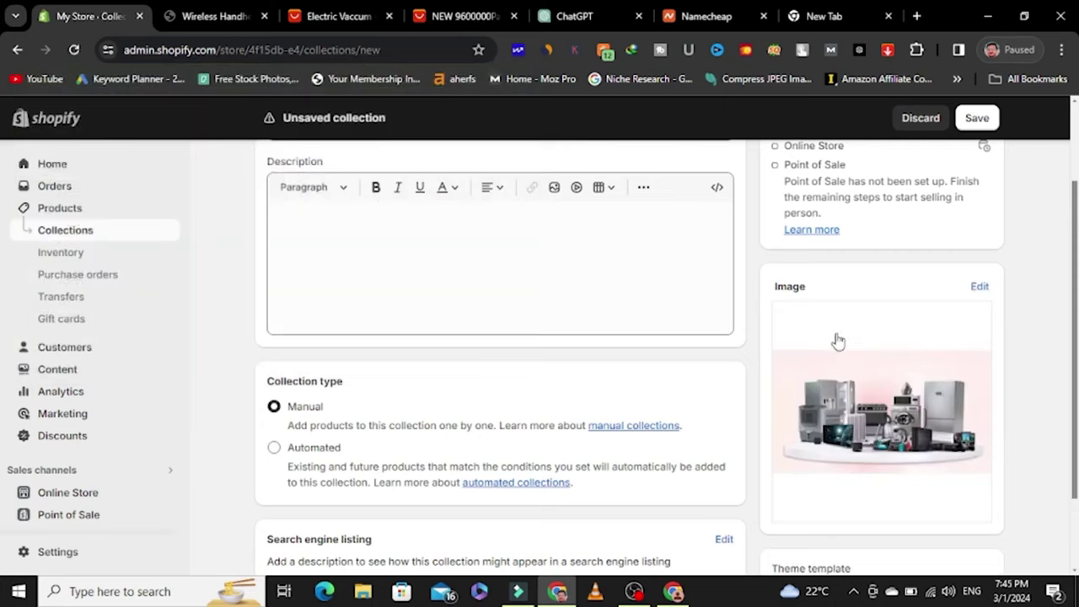
Step: Save the Electronics Collection and collapse the trial notice
scroll(839, 340, "down", 2)
scroll(717, 371, "up", 3)
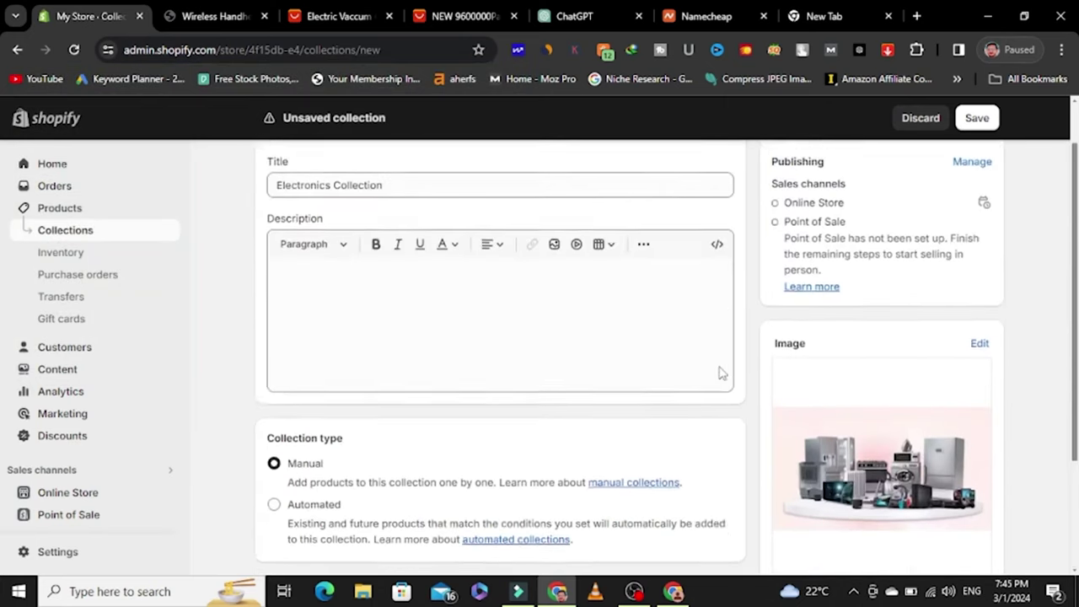
scroll(721, 373, "up", 1)
left_click(975, 117)
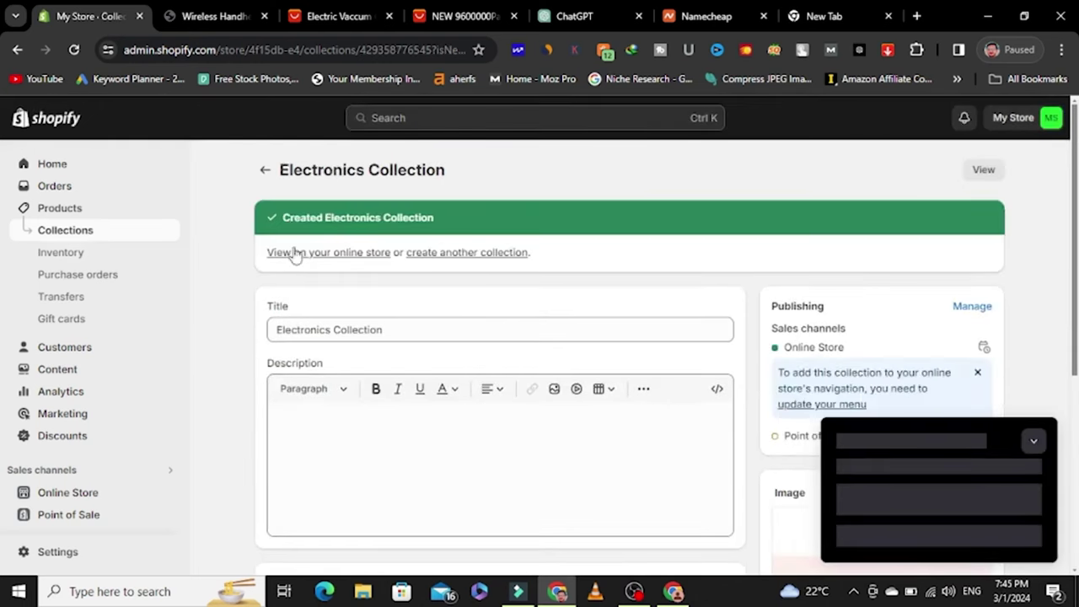
left_click(1032, 442)
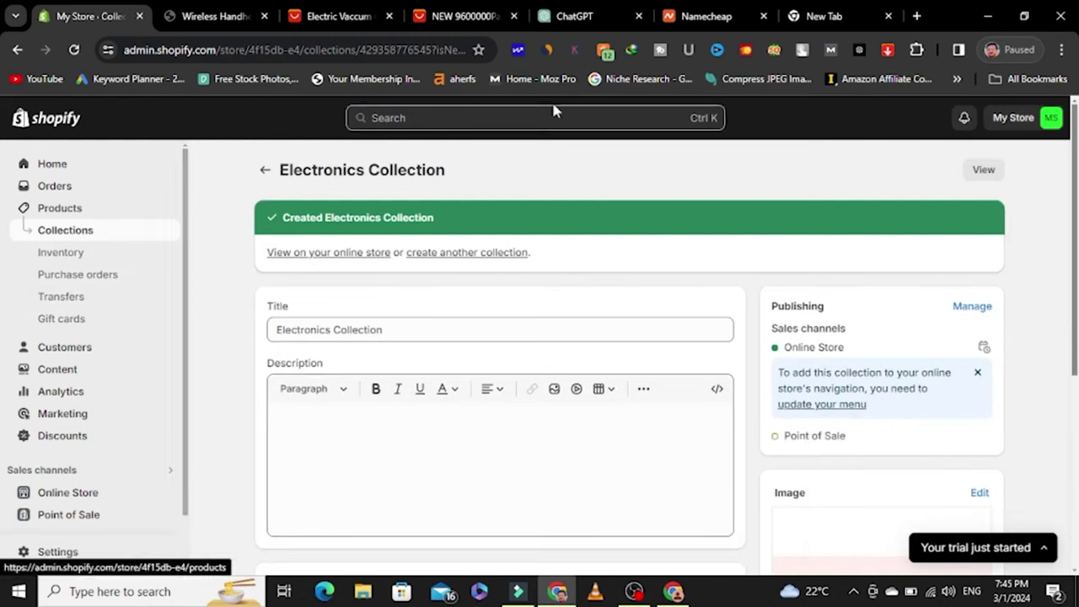
Step: Start another collection and title it "Kitchen Collection"
left_click(266, 173)
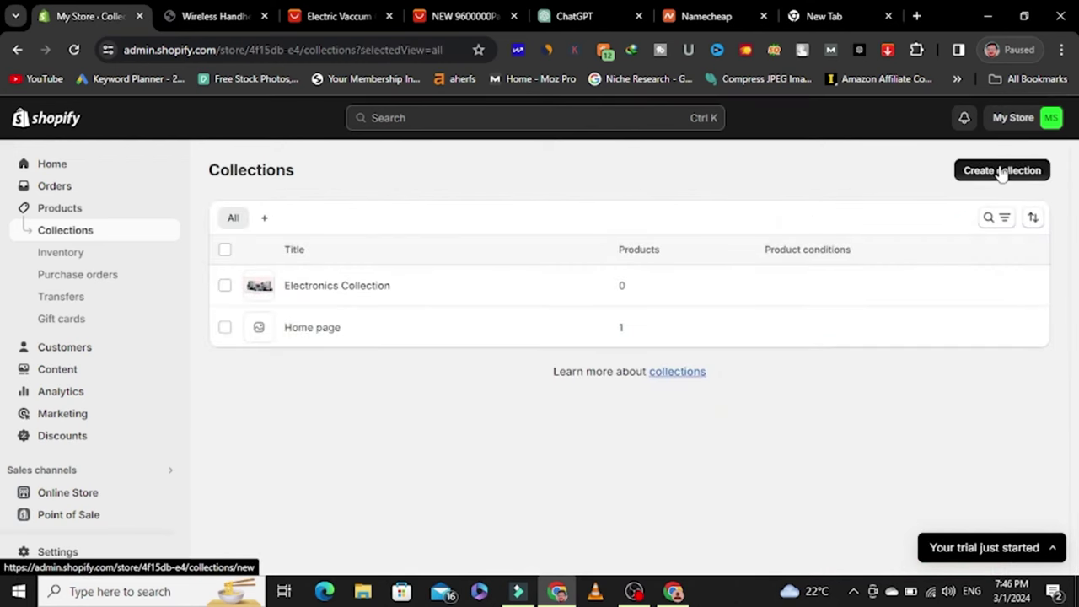
left_click(997, 168)
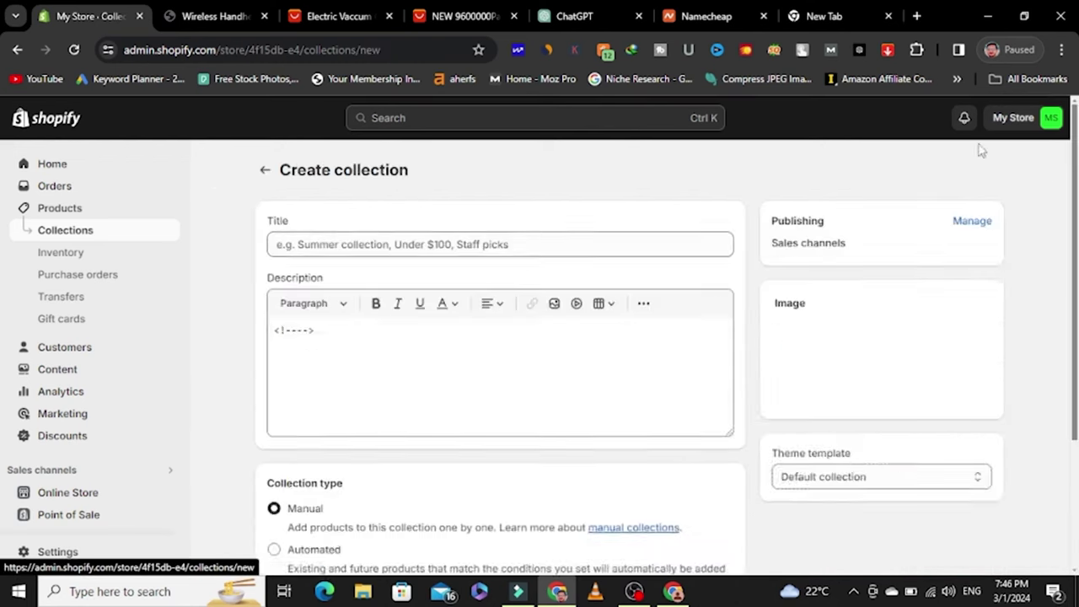
left_click(385, 244)
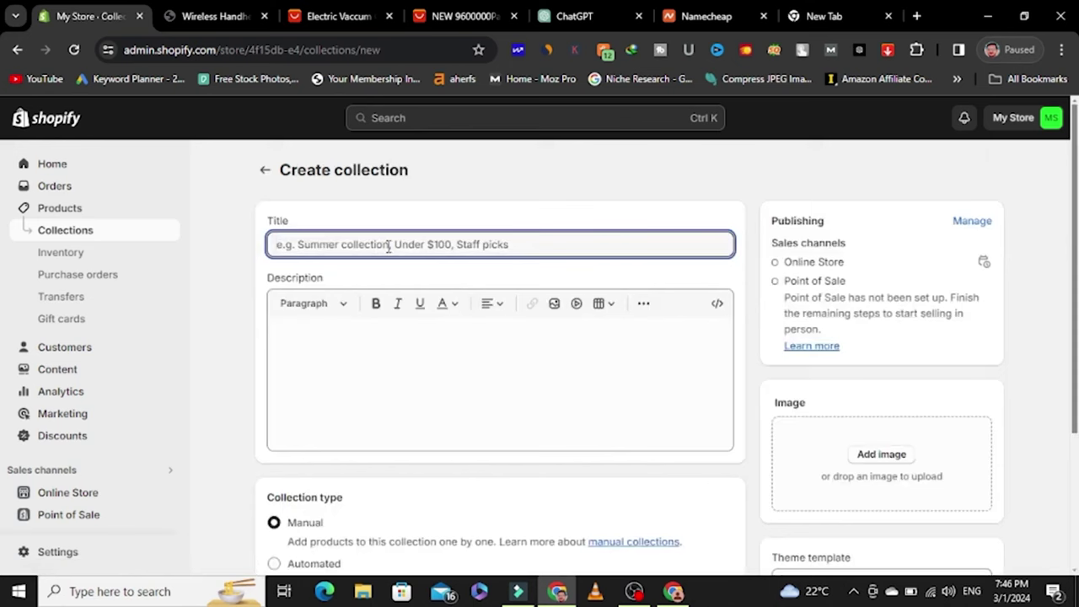
type("Kitchen Collection")
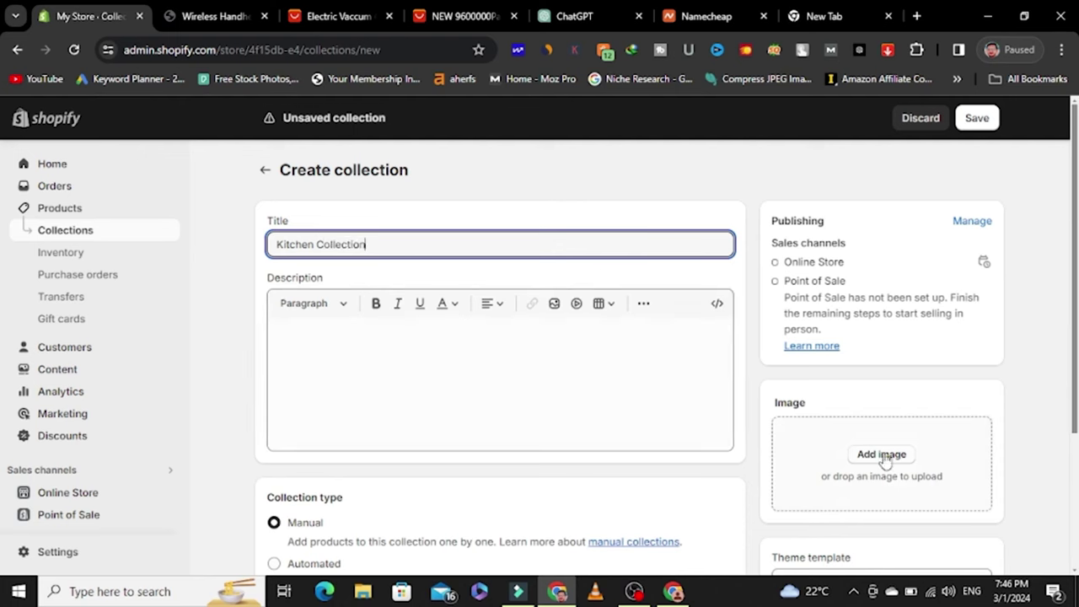
Step: Upload the photo of kitchen utensils and cutting boards as the collection's image and save the Kitchen Collection
left_click(341, 280)
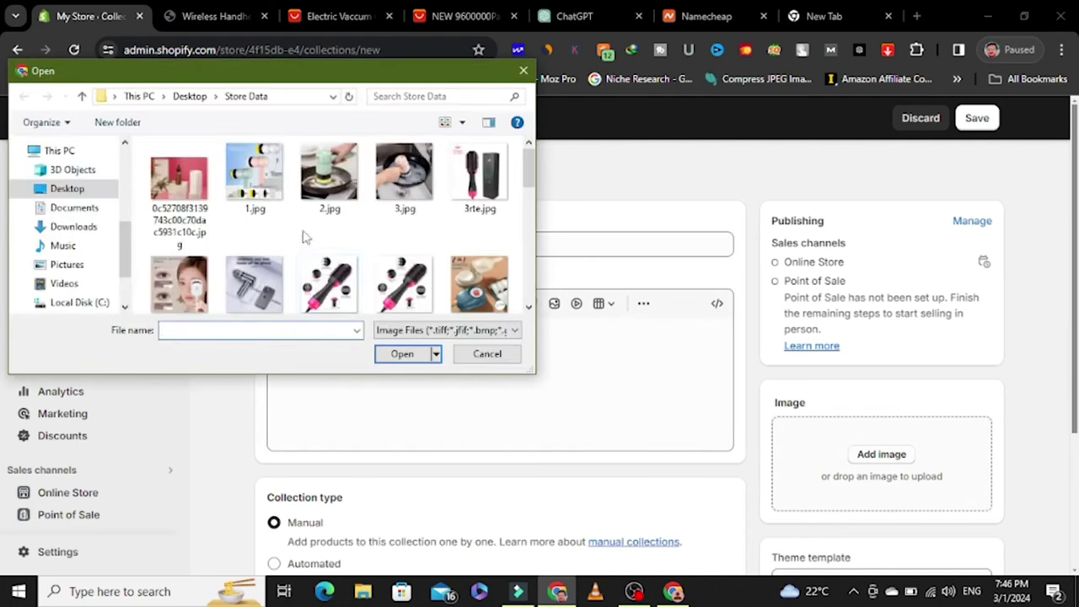
scroll(302, 231, "down", 3)
scroll(302, 221, "down", 2)
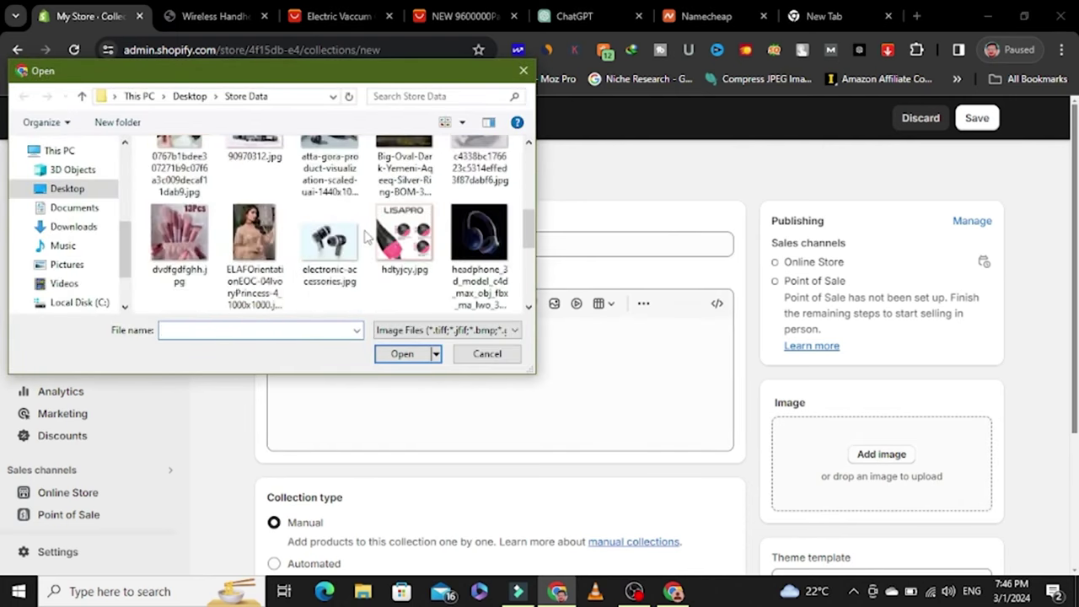
scroll(365, 238, "down", 3)
scroll(321, 229, "up", 4)
scroll(321, 230, "down", 4)
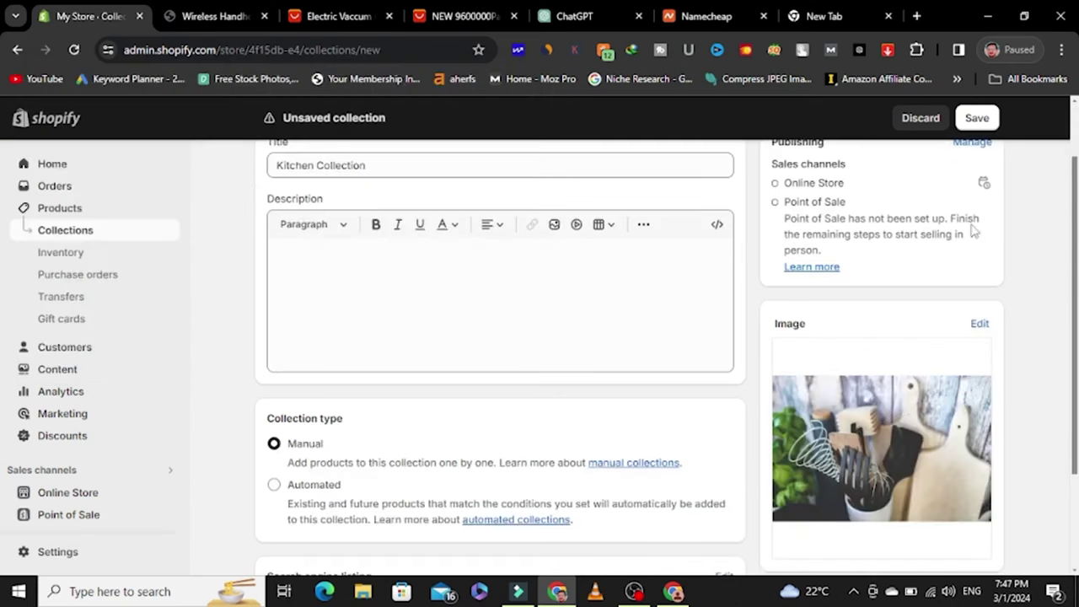
left_click(976, 118)
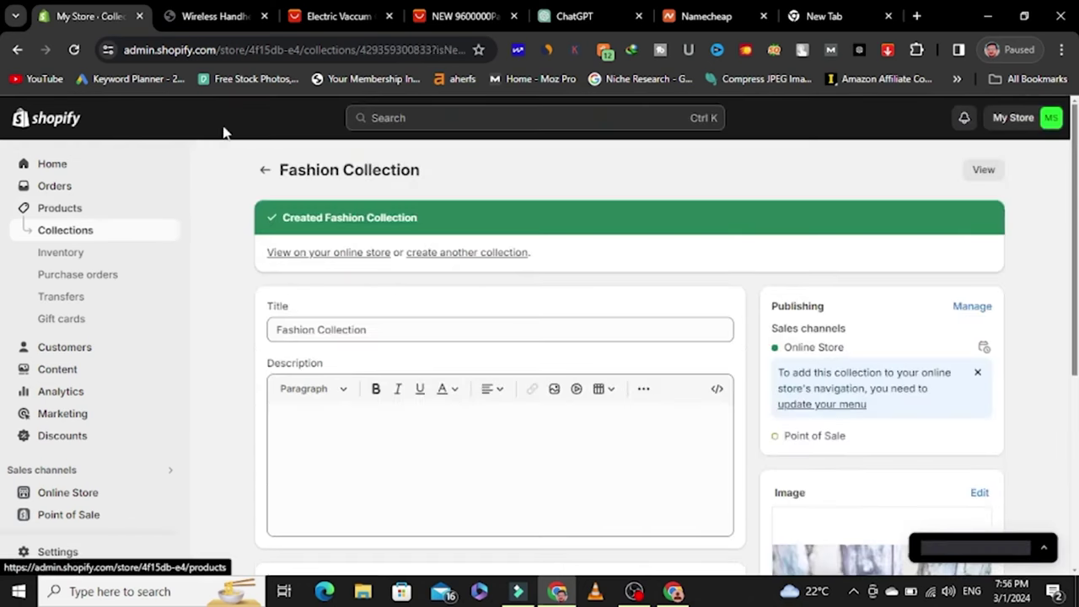
Step: Open the home page of the Elite haven store preview and dismiss the discount subscription pop-up
left_click(209, 12)
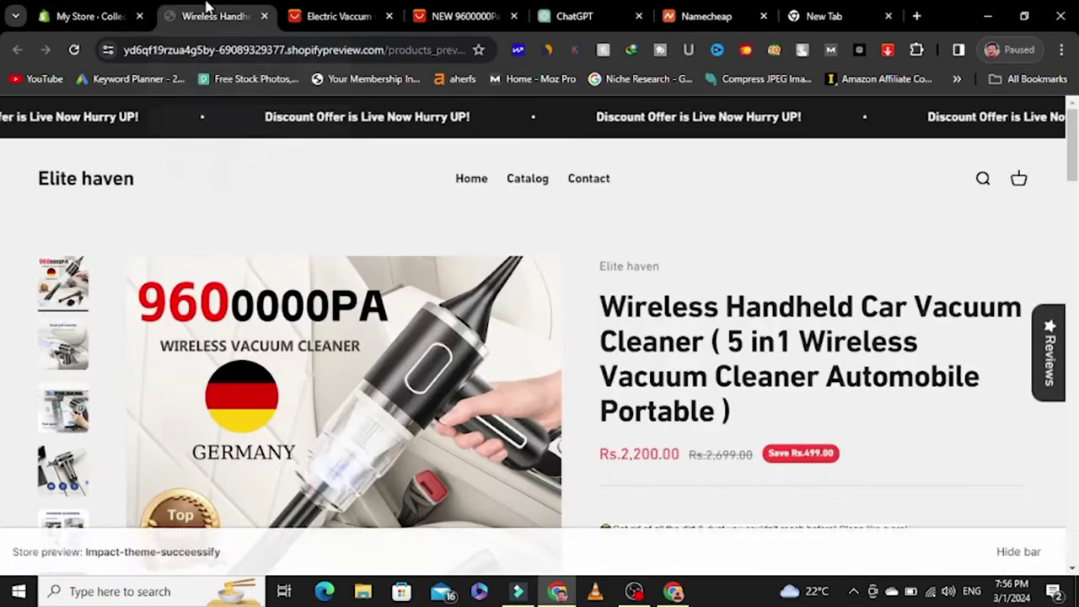
left_click(82, 180)
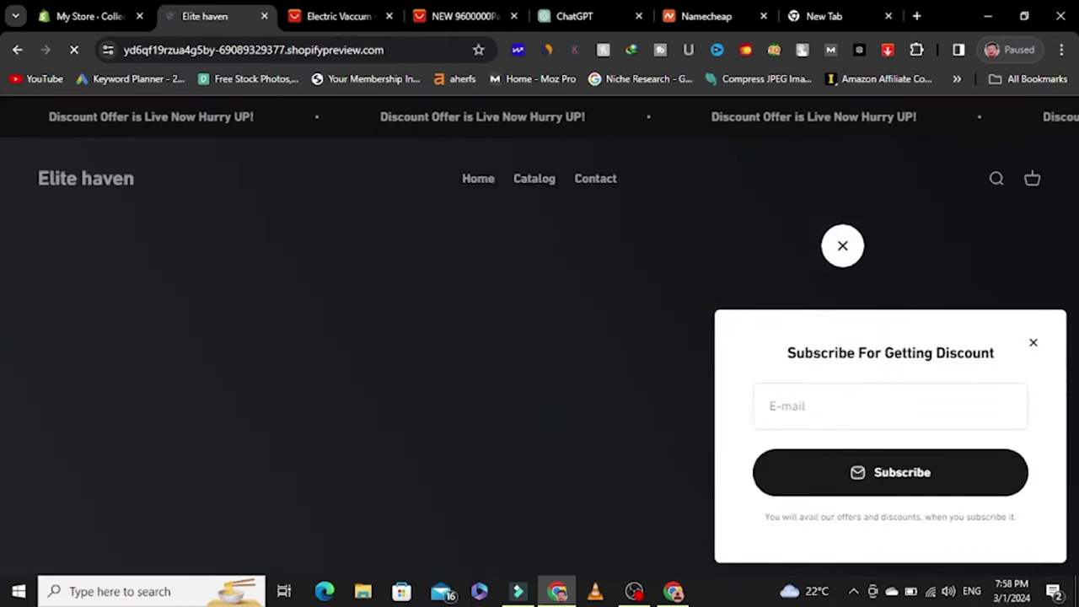
left_click(1033, 343)
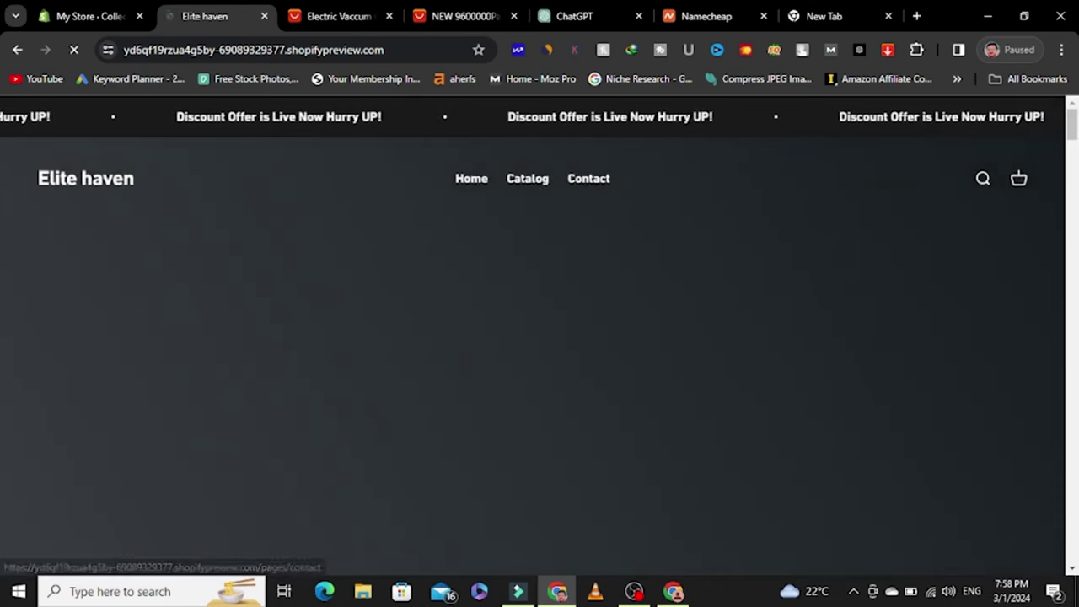
Step: Return to the store admin and open the Online Store's Navigation settings
left_click(63, 10)
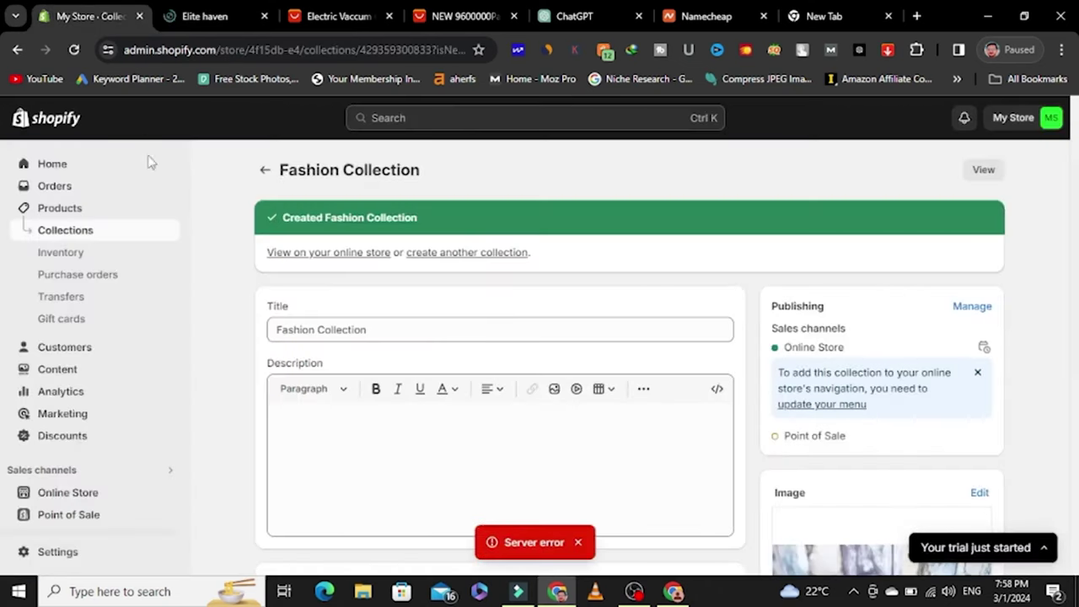
left_click(72, 501)
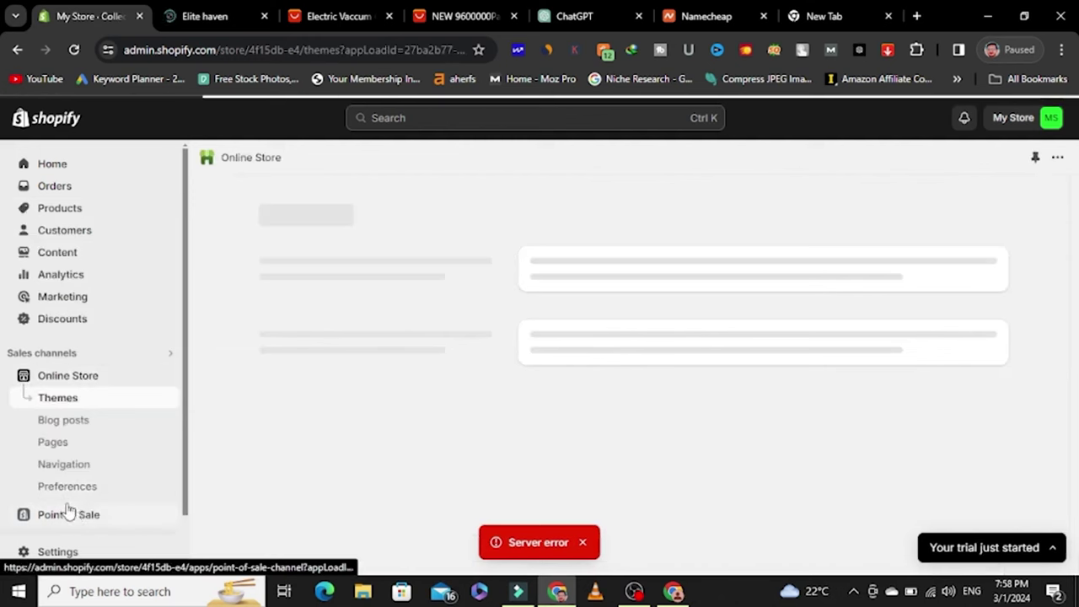
scroll(65, 414, "down", 1)
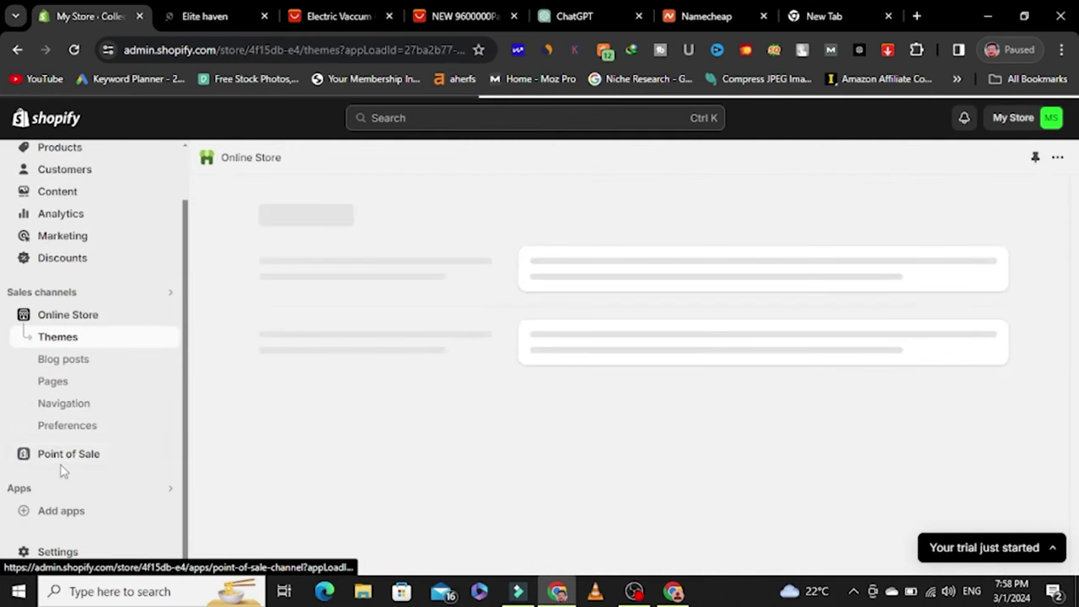
left_click(74, 411)
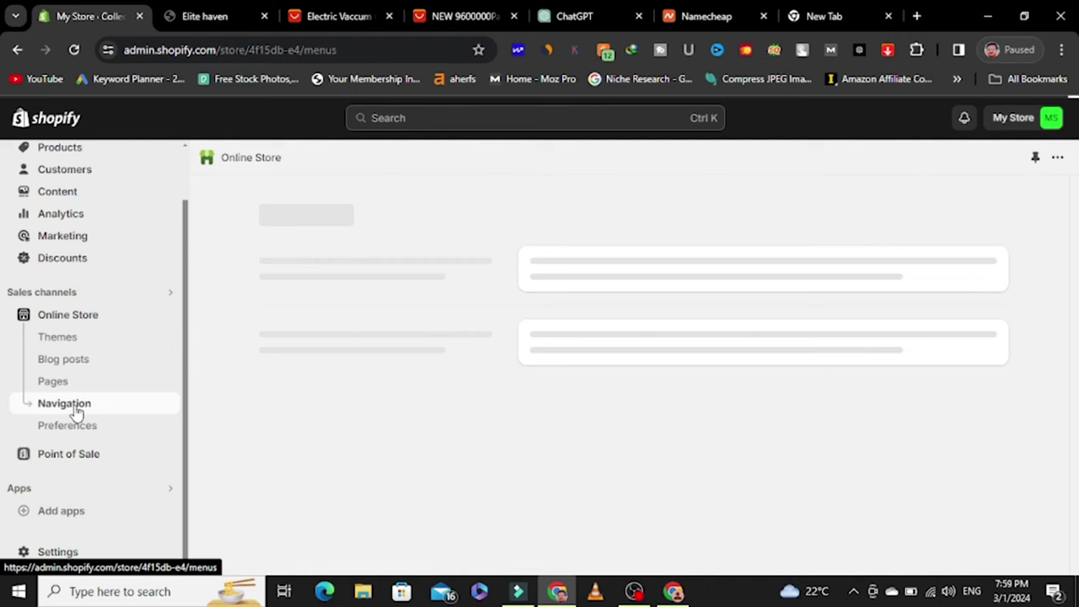
Step: Examine the header menu and the footer menu on the store preview's home page
left_click(205, 12)
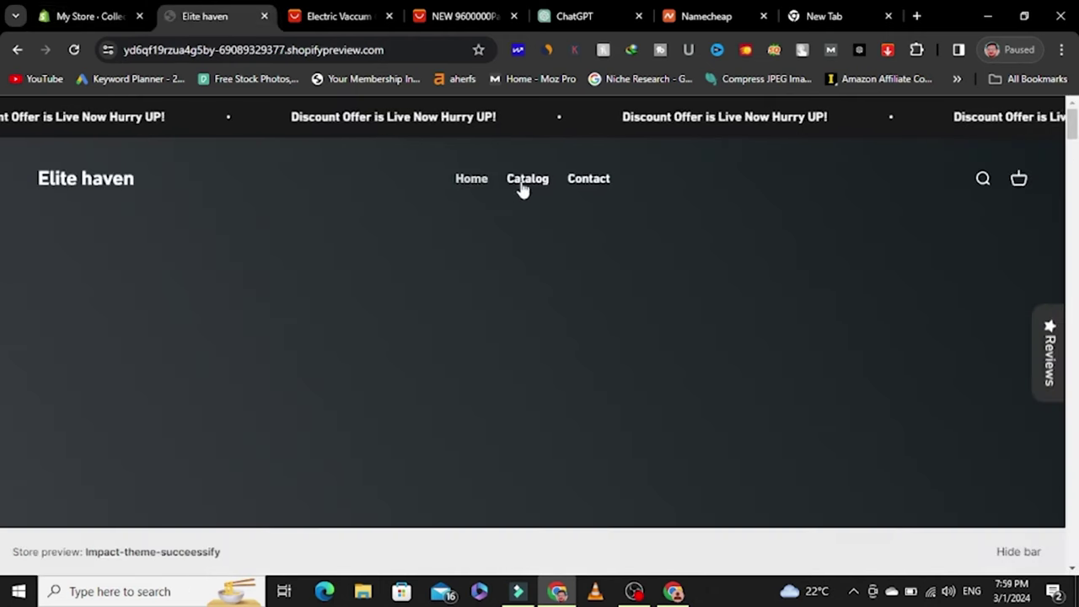
scroll(1075, 125, "down", 1)
left_click_drag(1075, 125, 1074, 544)
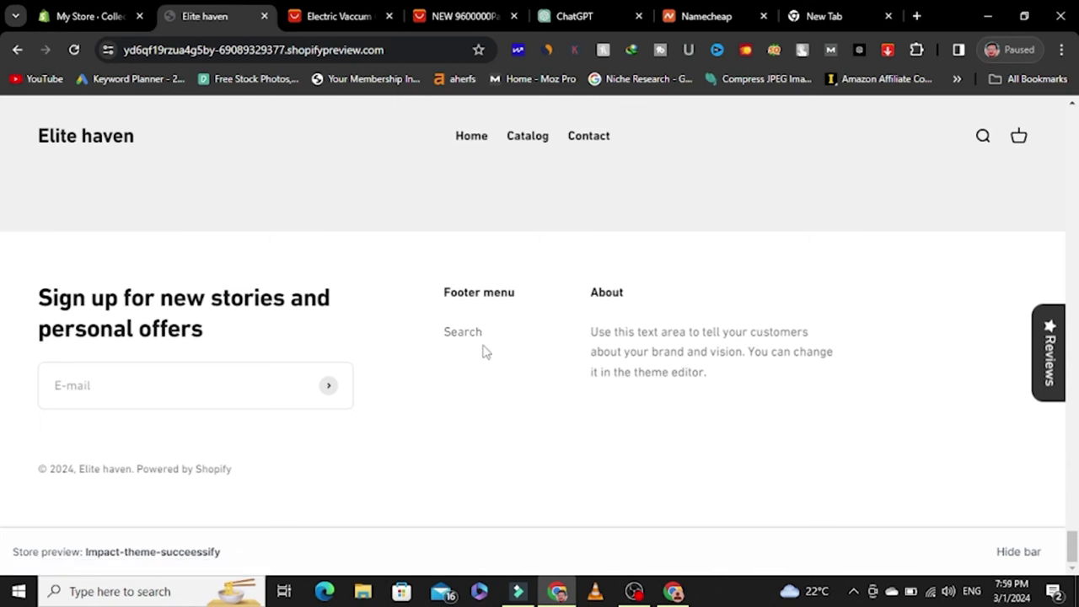
scroll(485, 352, "up", 1)
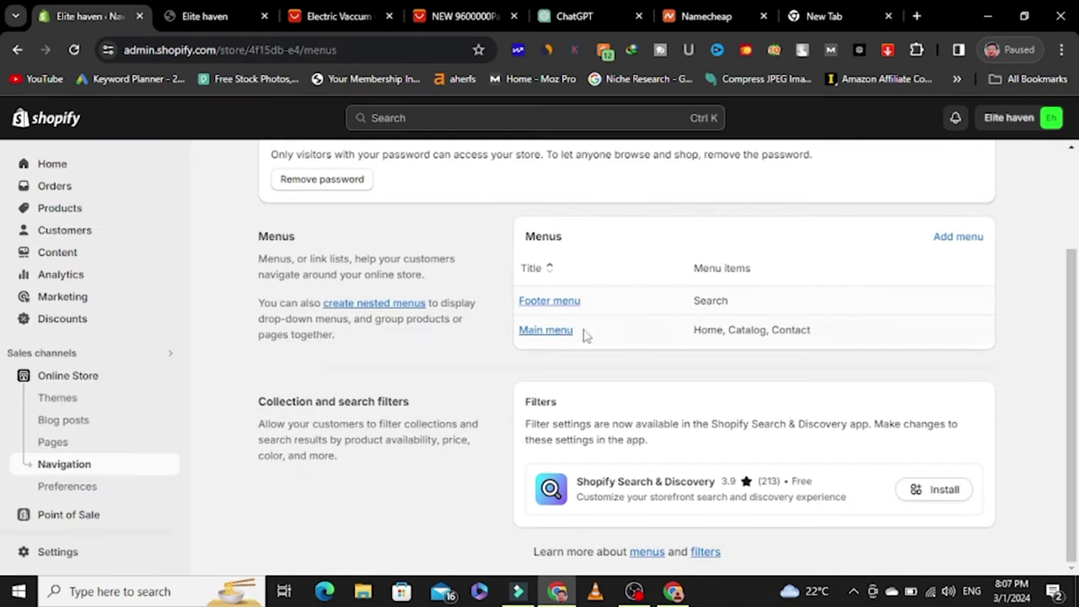
Step: Remove the Catalog item from the store's Main menu
left_click(542, 336)
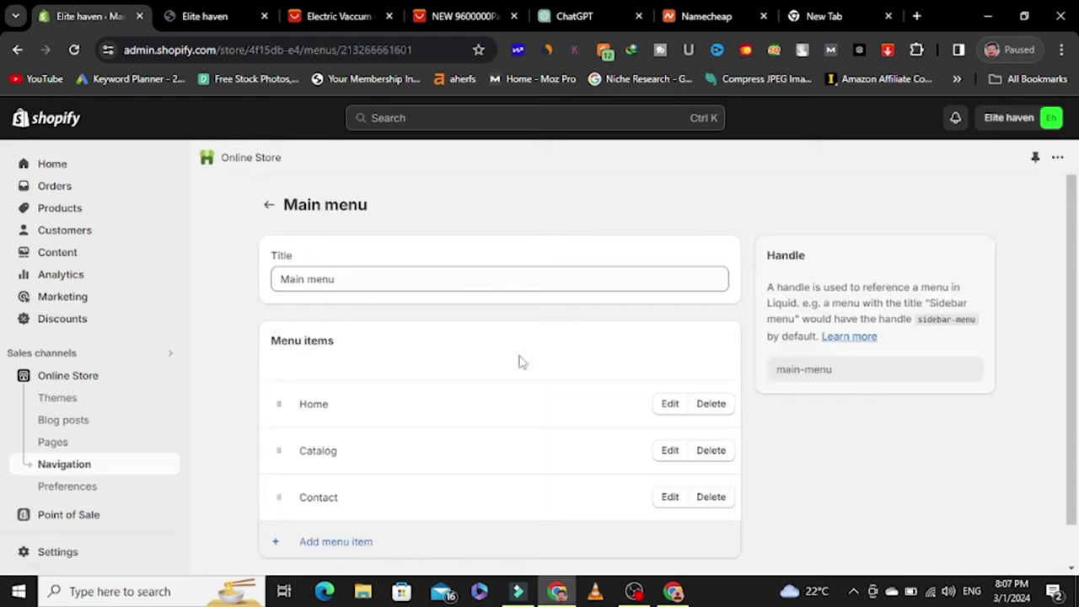
scroll(460, 378, "down", 1)
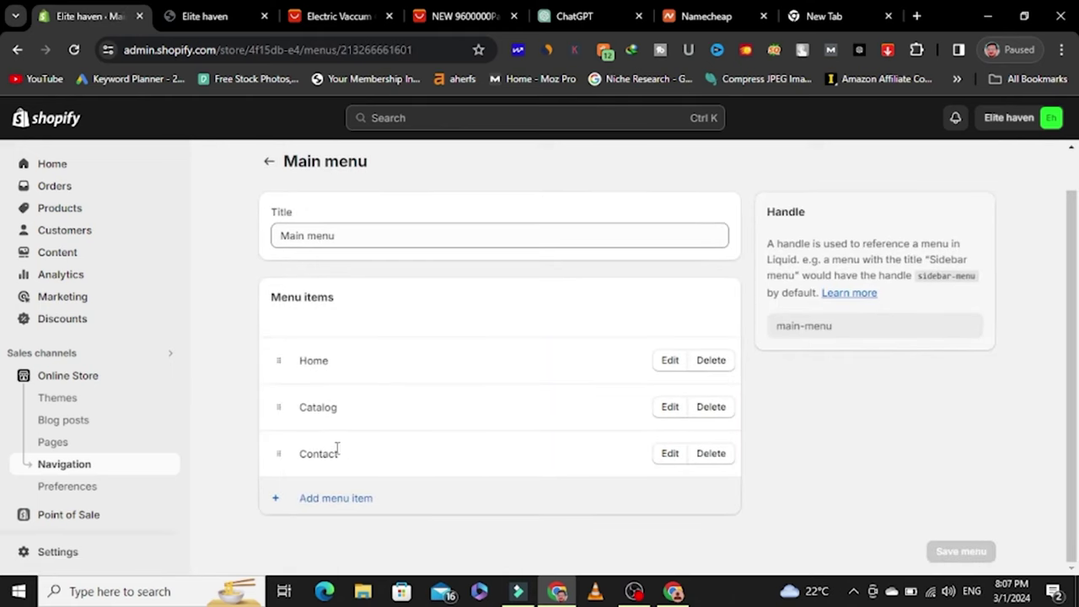
left_click(724, 408)
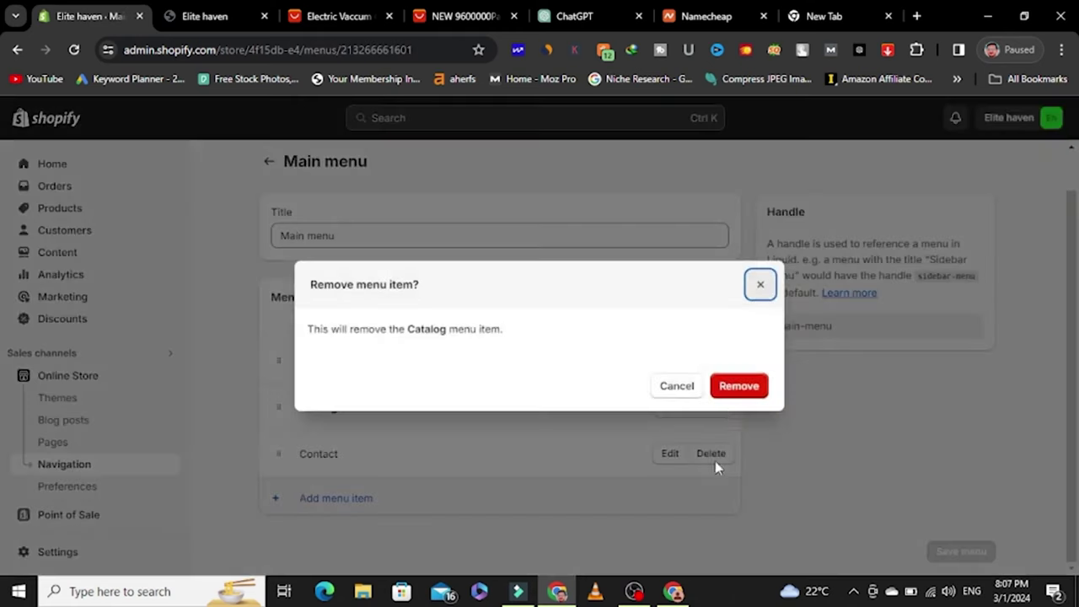
left_click(733, 393)
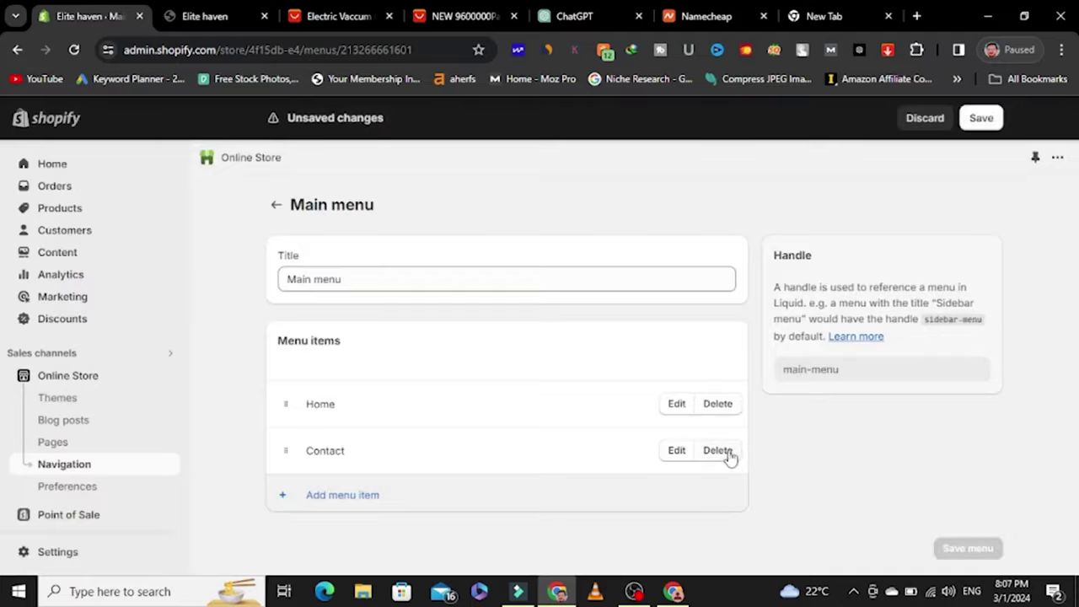
Step: Remove the Contact item from the Main menu and add an item linking to the Electronics Collection
left_click(728, 454)
left_click(726, 384)
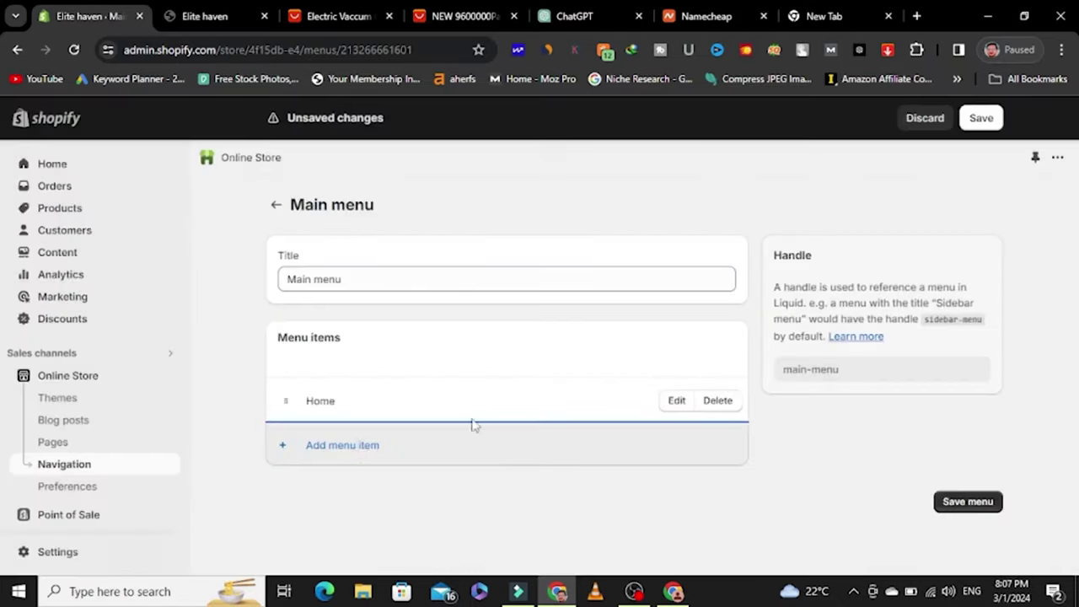
left_click(355, 453)
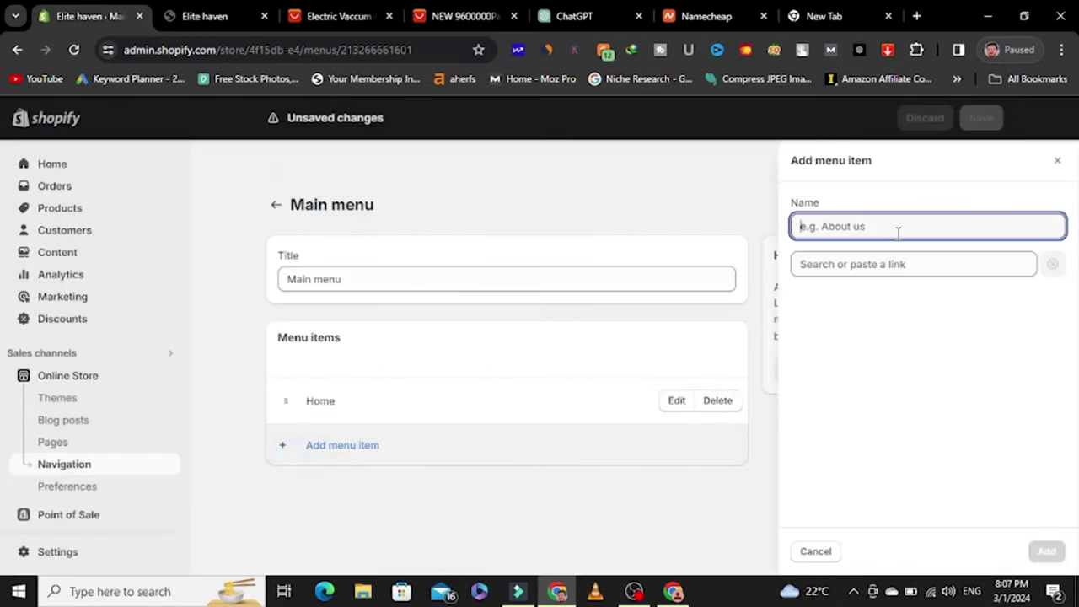
left_click(904, 264)
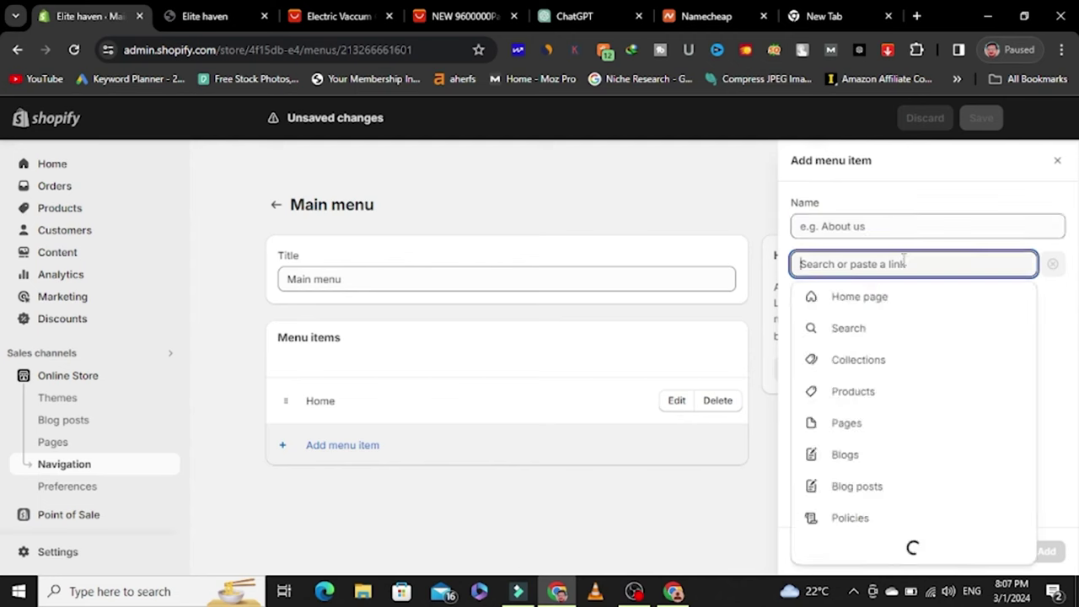
left_click(838, 368)
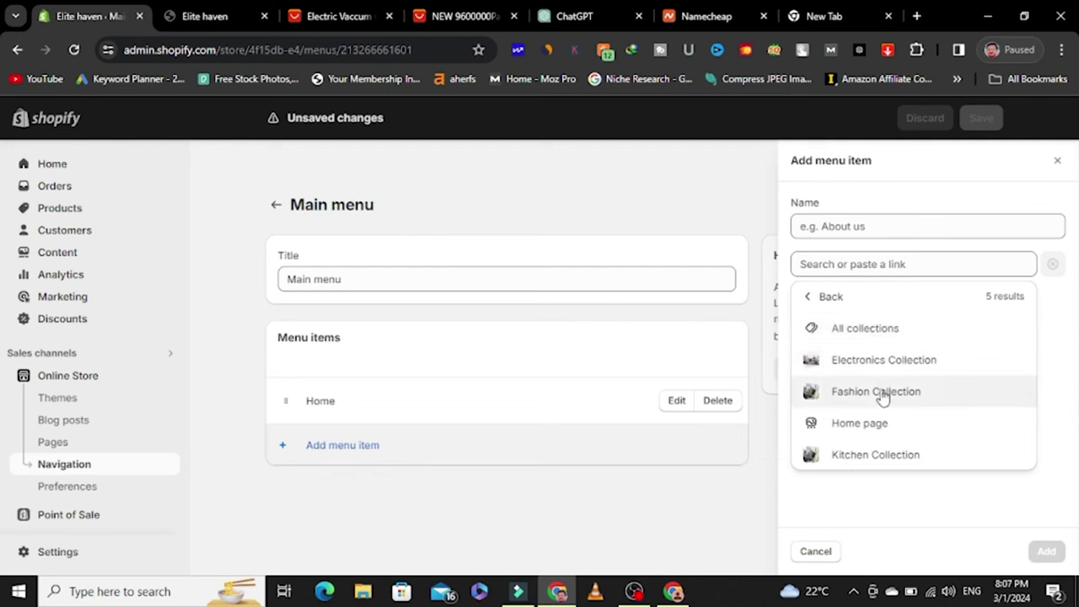
left_click(873, 373)
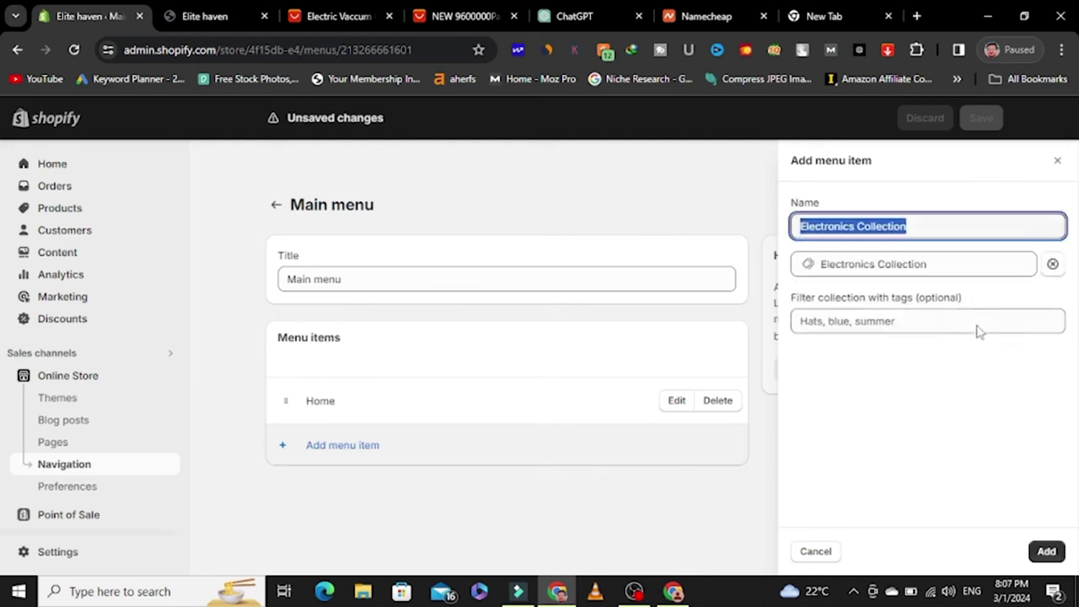
left_click(1045, 552)
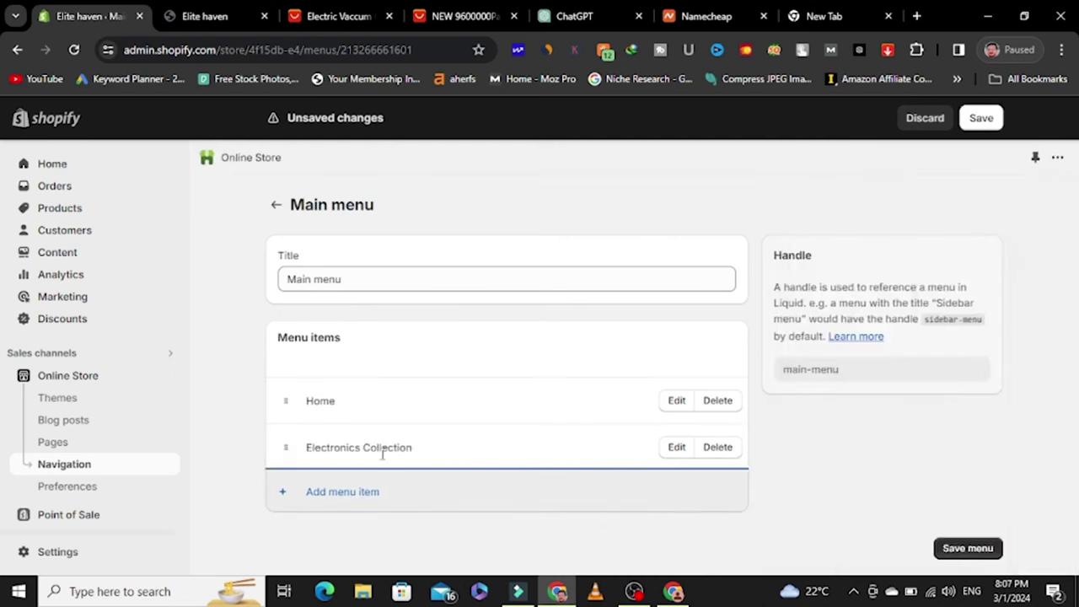
Step: Add a Main menu item linking to the Fashion Collection
left_click(354, 499)
left_click(810, 268)
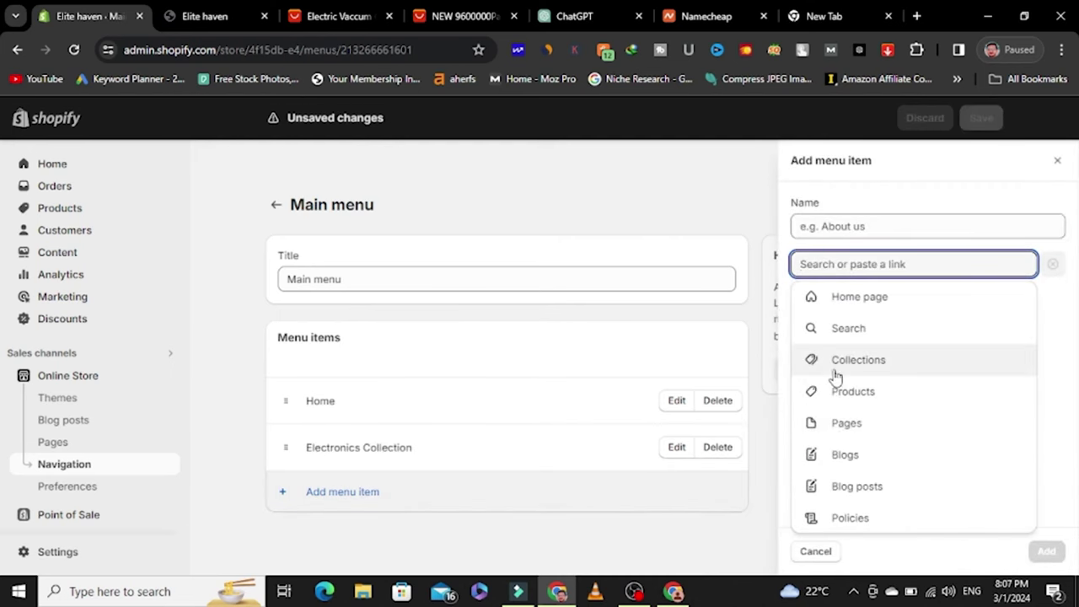
left_click(835, 364)
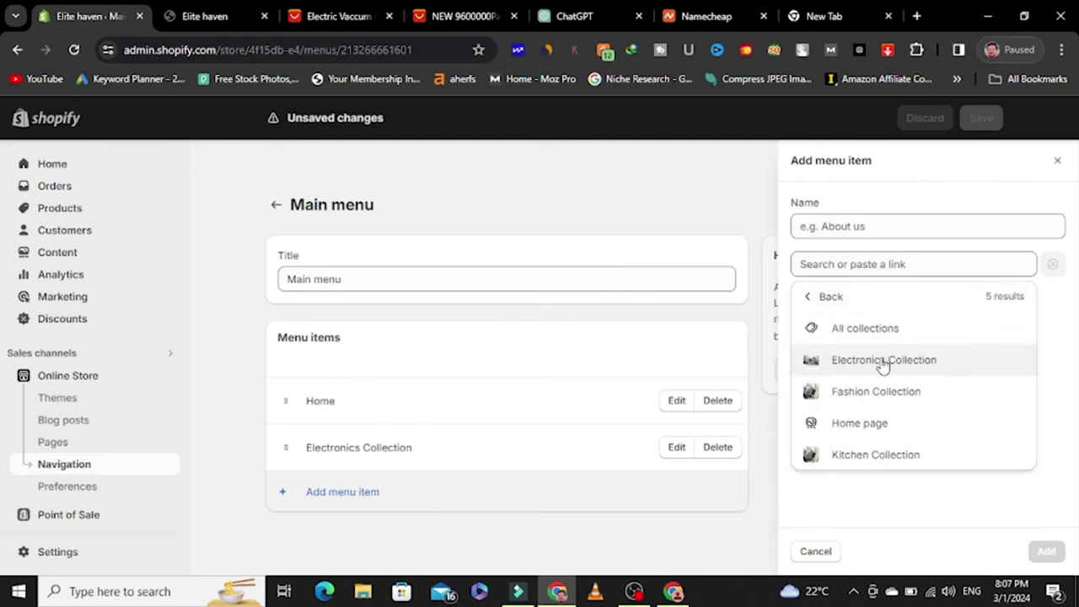
left_click(865, 391)
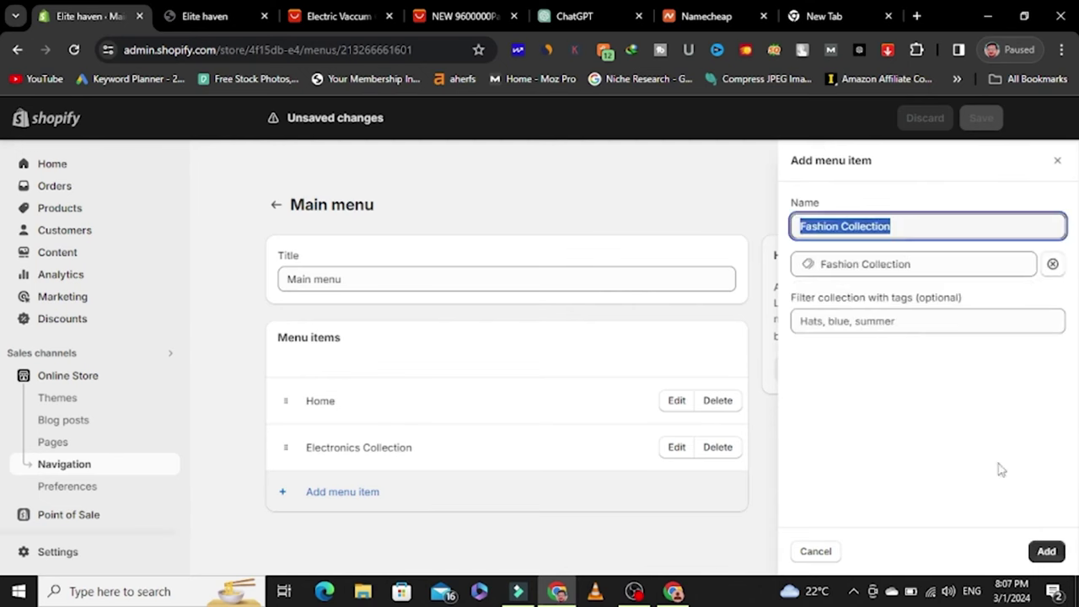
left_click(1045, 552)
Step: Add a Main menu item linking to the Kitchen Collection and save the menu
left_click(374, 540)
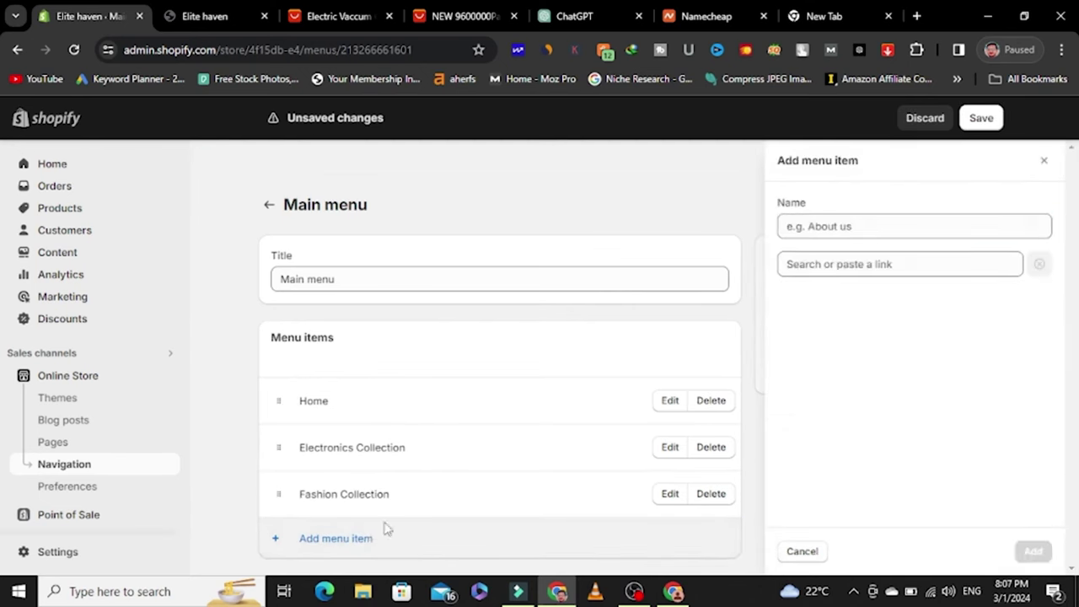
left_click(810, 264)
left_click(838, 403)
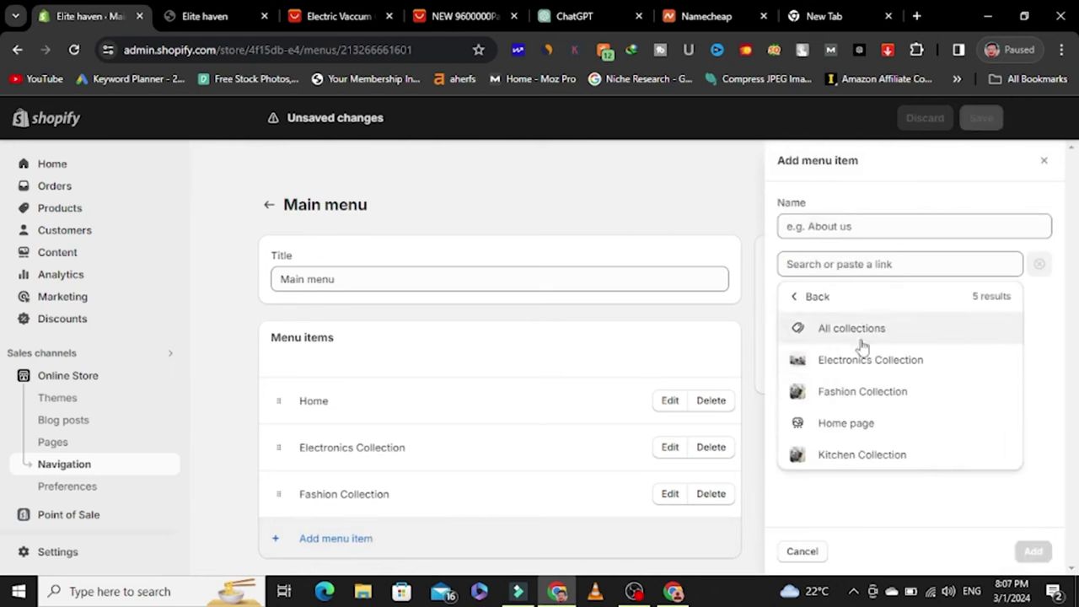
left_click(867, 450)
left_click(1031, 552)
scroll(456, 395, "down", 1)
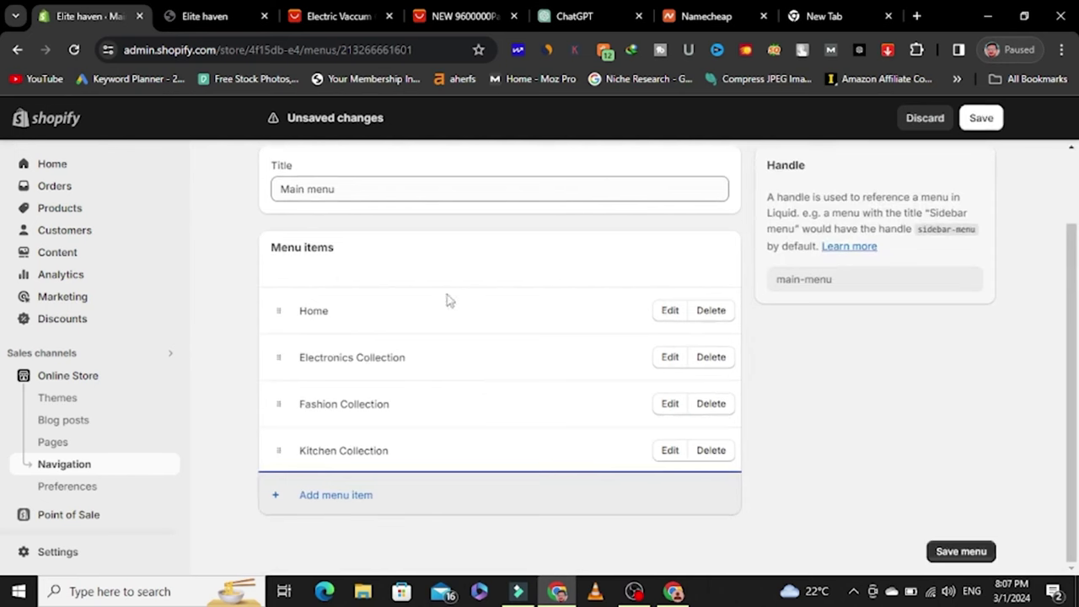
left_click(955, 552)
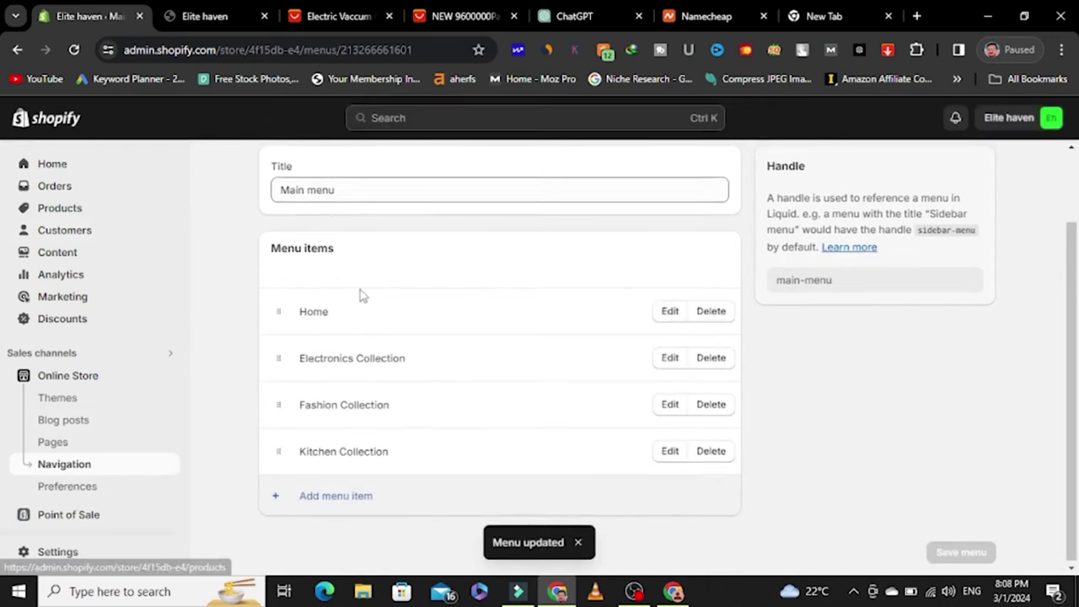
Step: Return to the store's Navigation settings and open the Footer menu for editing
scroll(359, 295, "up", 1)
left_click(266, 205)
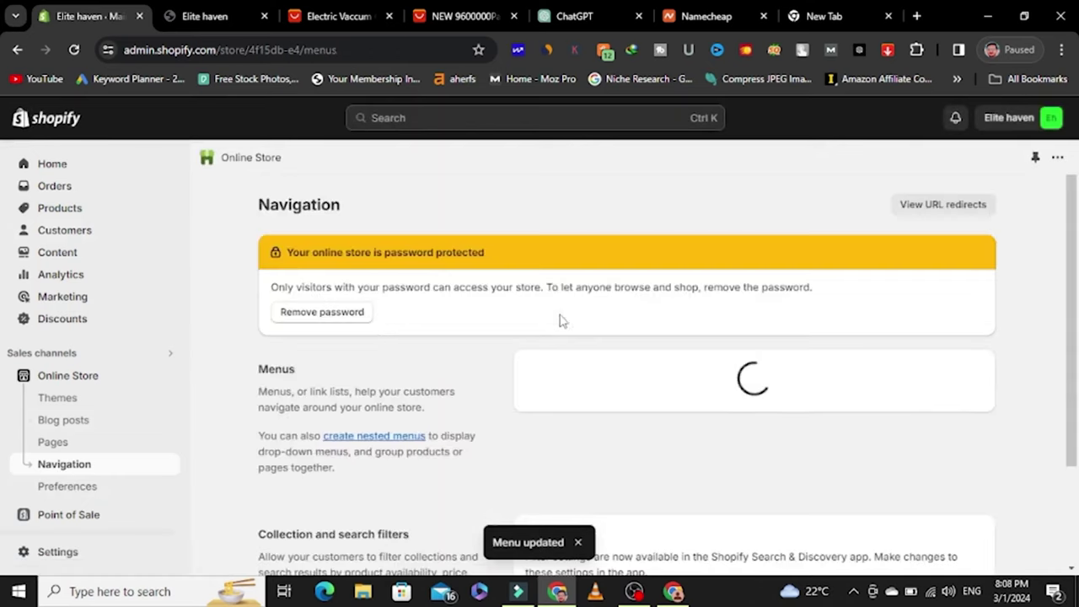
scroll(496, 404, "down", 1)
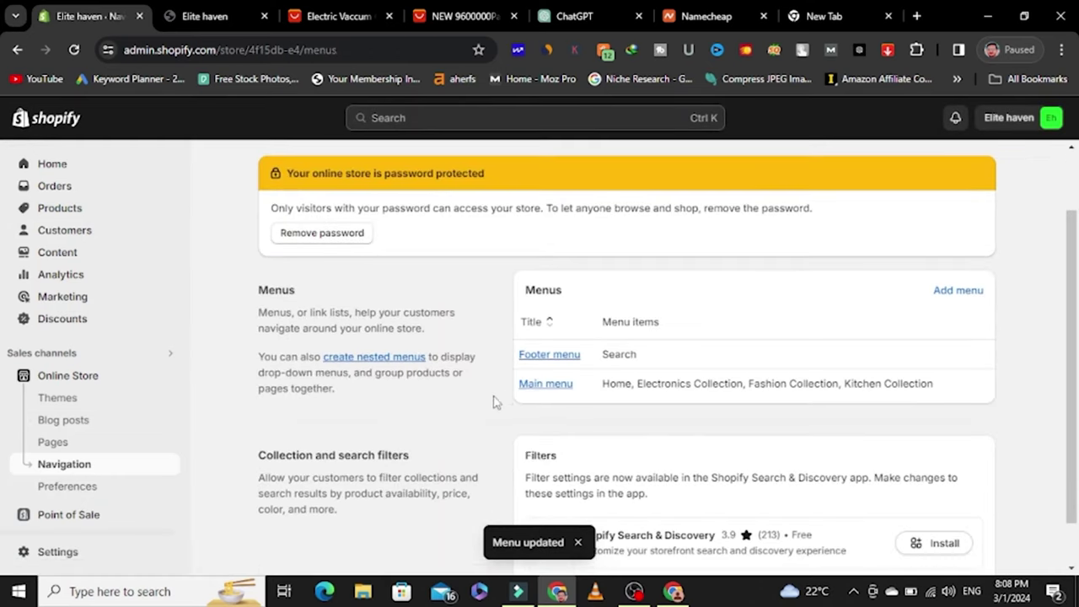
left_click(545, 357)
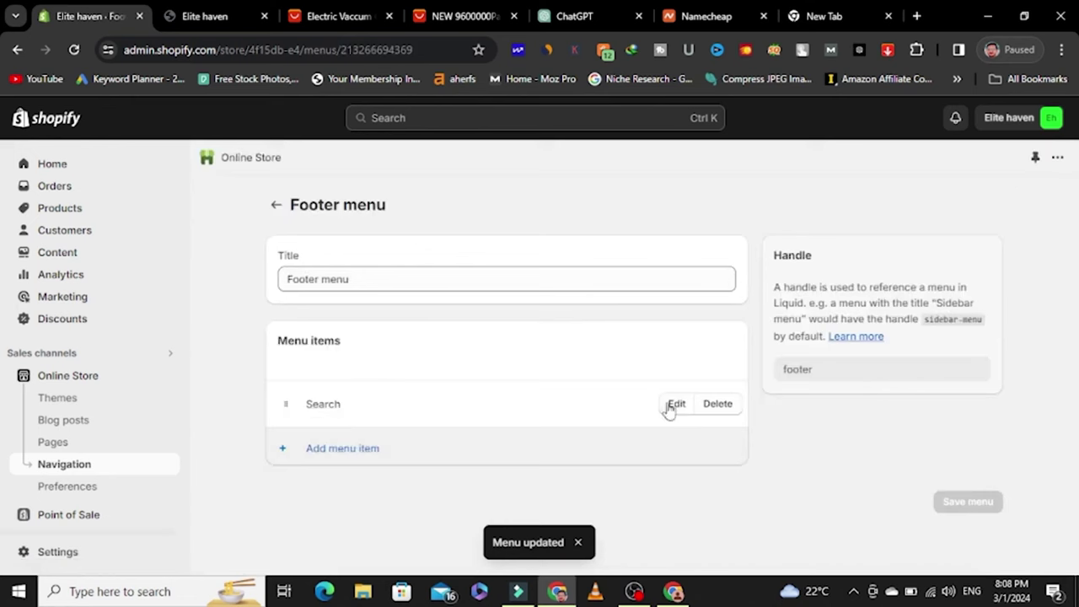
Step: Add a Footer menu item linking to the store's Privacy Policy
left_click(338, 449)
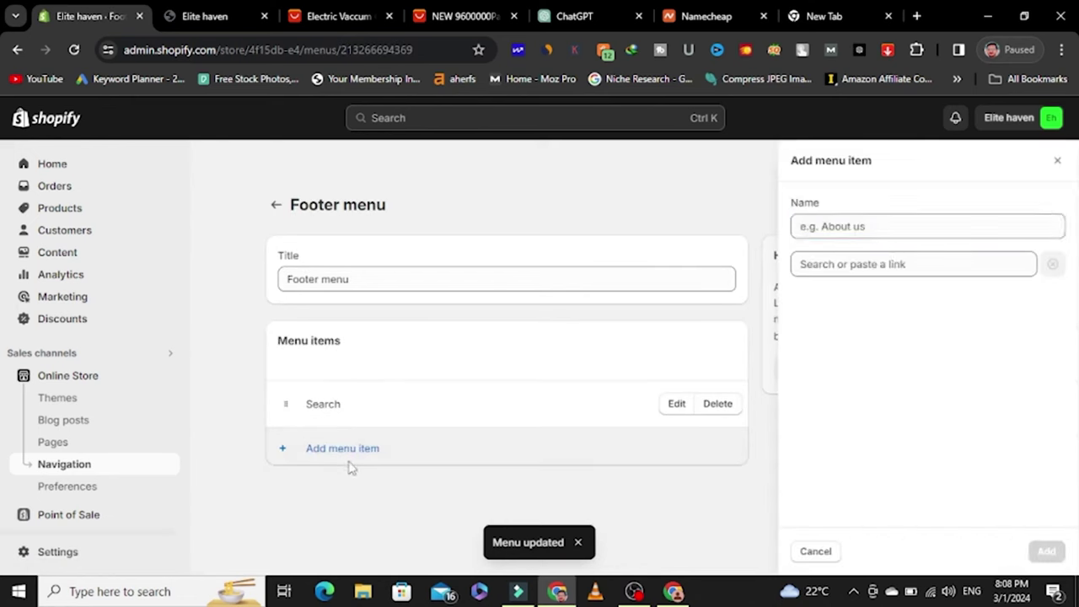
left_click(899, 265)
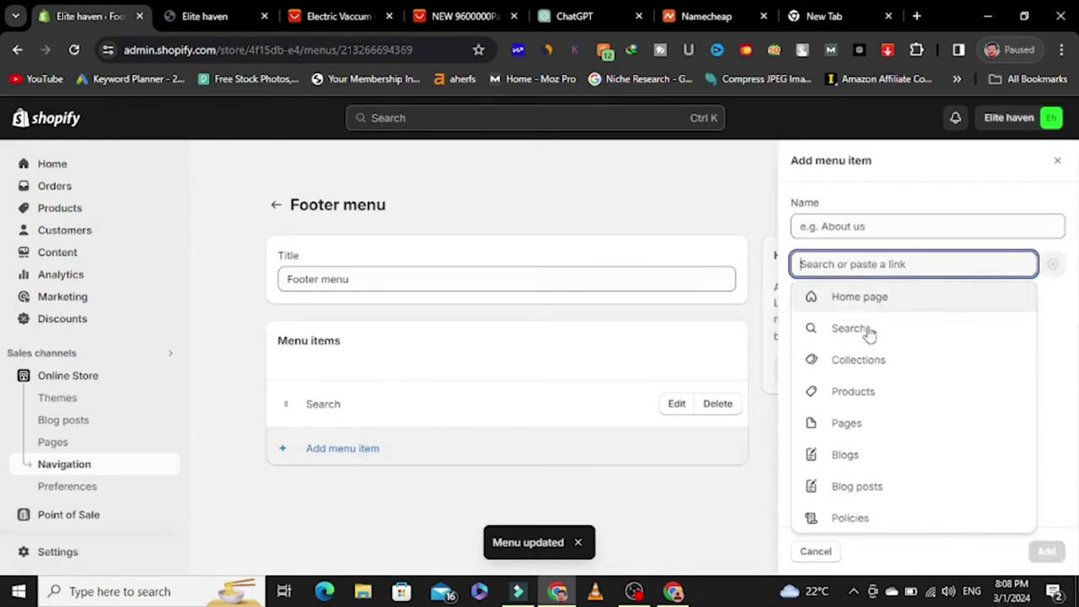
left_click(864, 528)
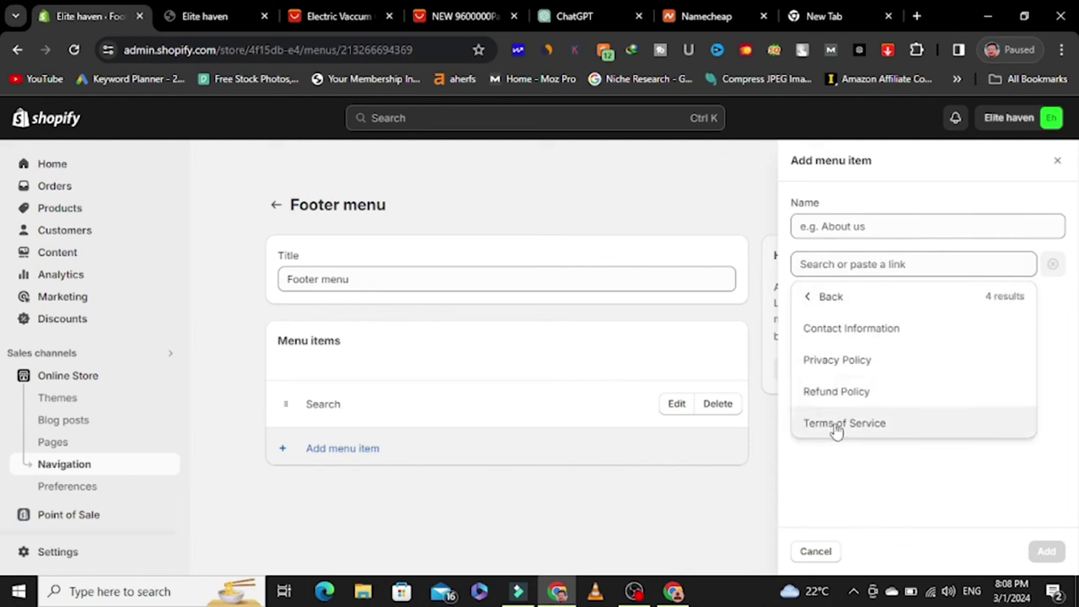
left_click(831, 363)
left_click(1045, 552)
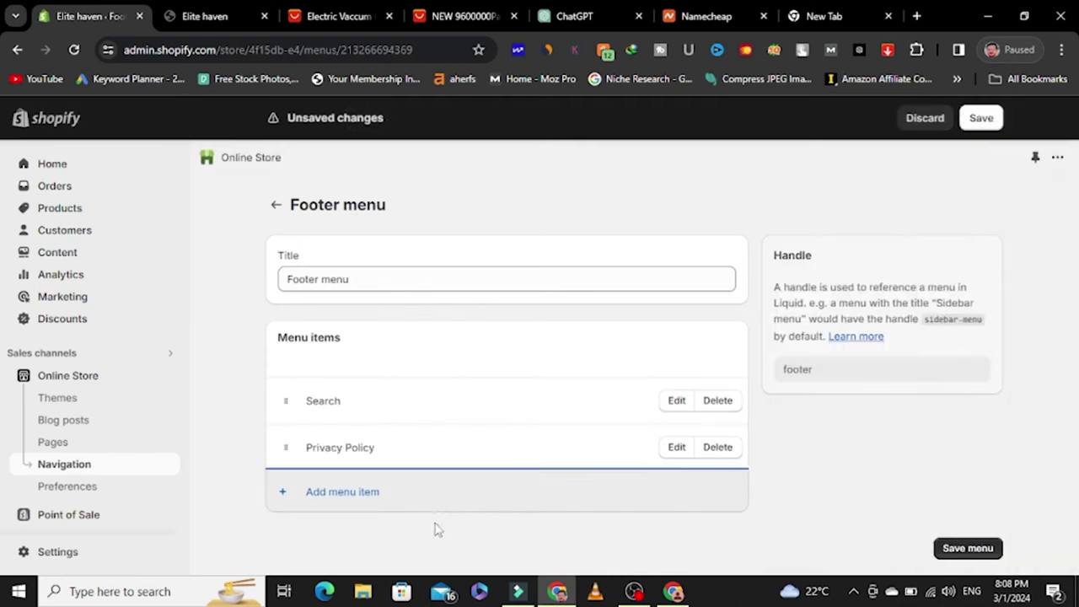
Step: Add a Footer menu item linking to the store's Refund Policy
left_click(511, 504)
left_click(936, 265)
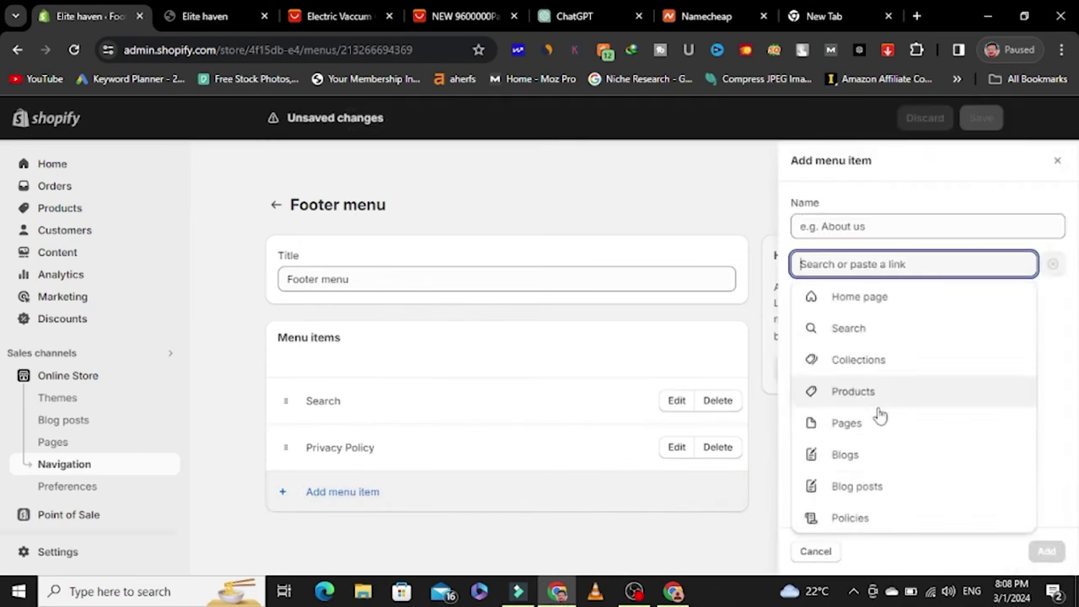
left_click(856, 516)
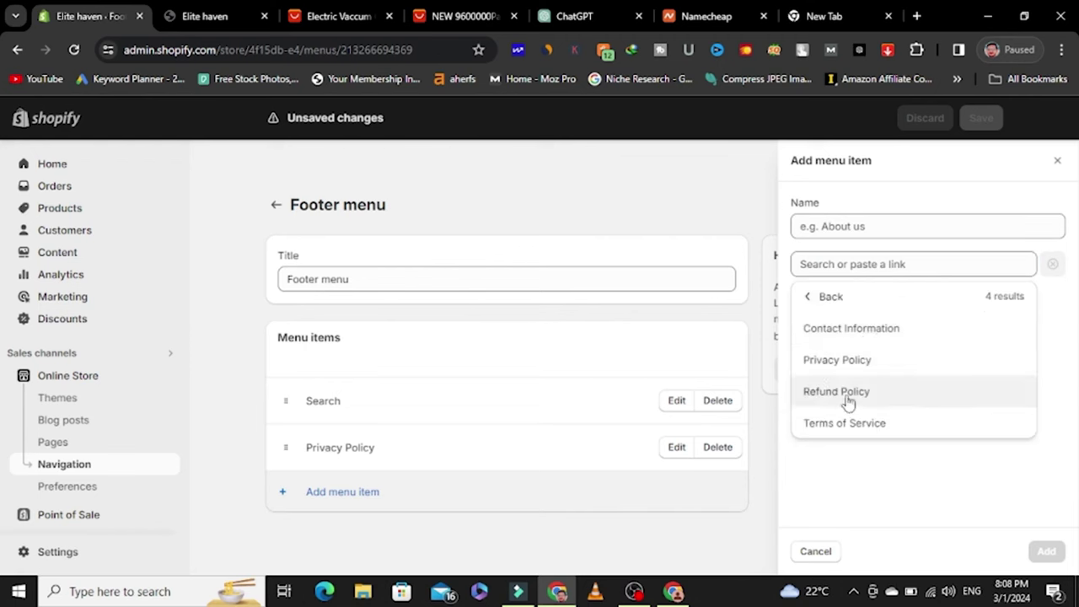
left_click(831, 390)
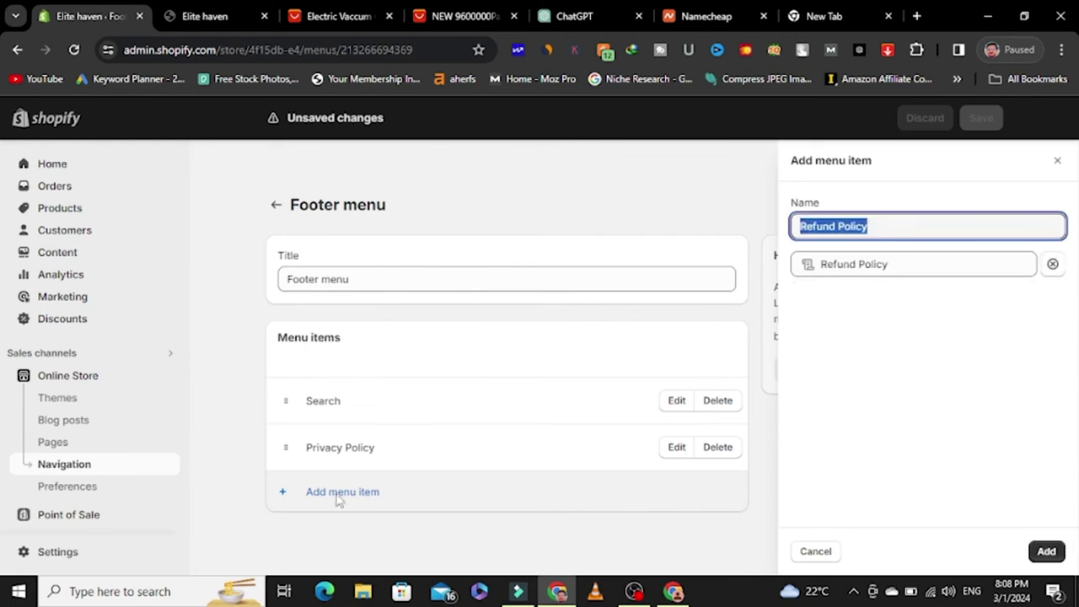
left_click(1046, 551)
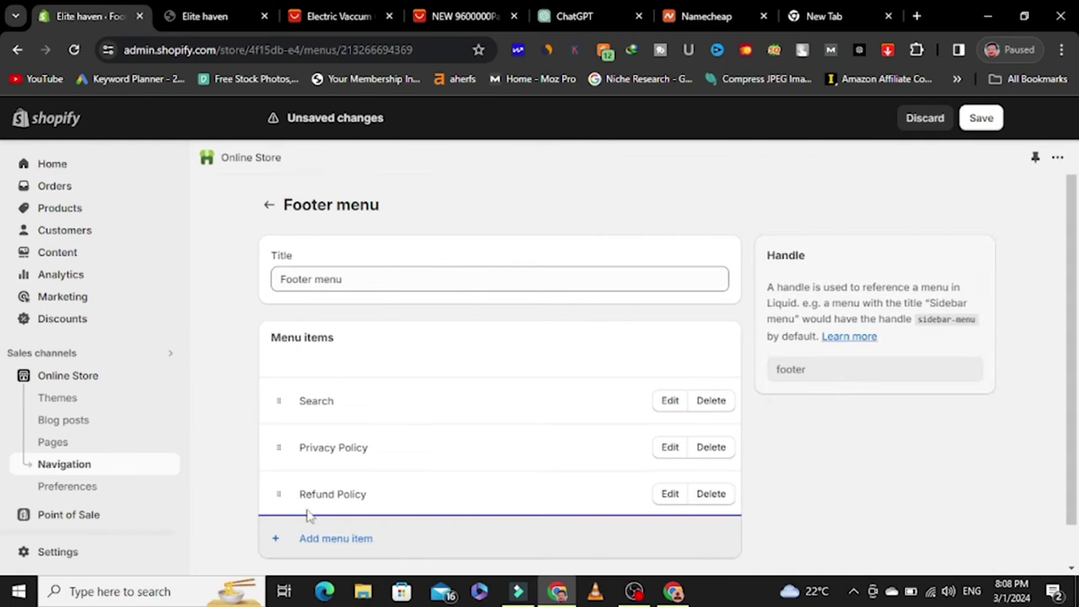
Step: Add a Footer menu item linking to the store's Terms of Service policy
left_click(331, 538)
left_click(877, 269)
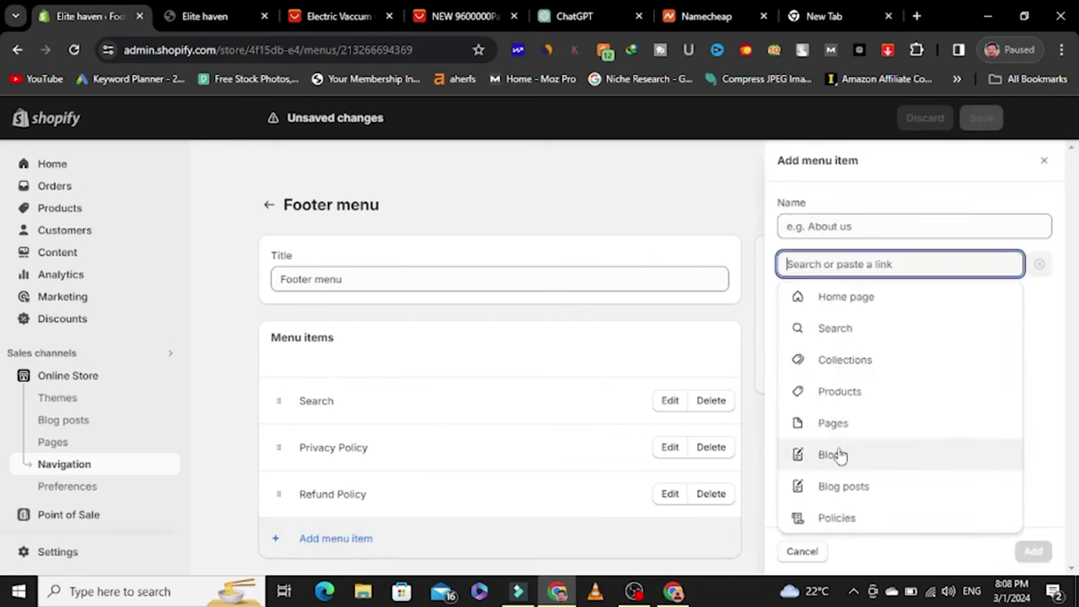
left_click(843, 516)
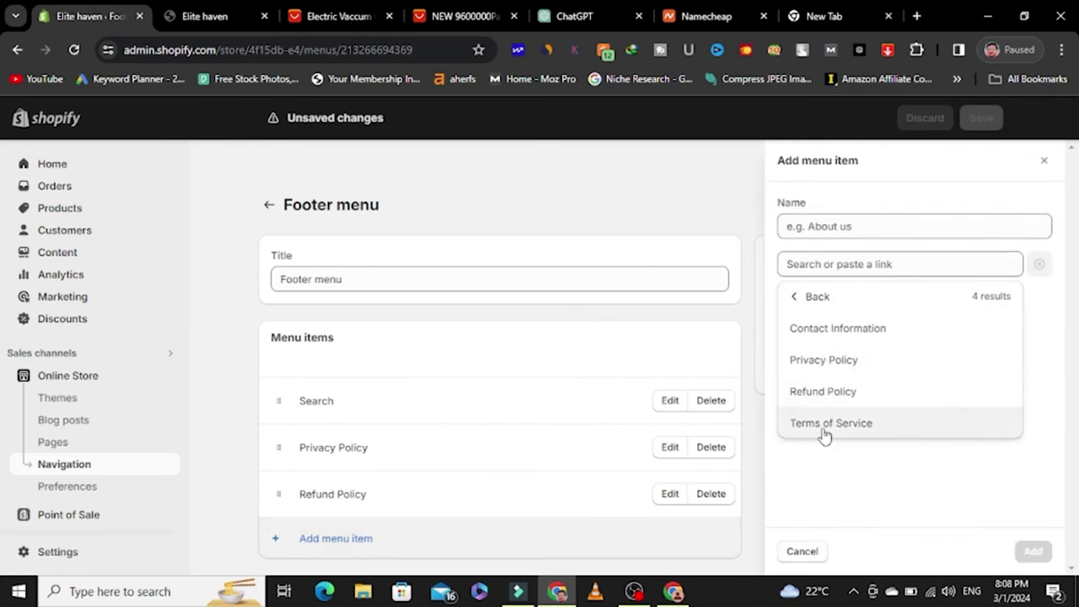
left_click(826, 424)
left_click(1035, 552)
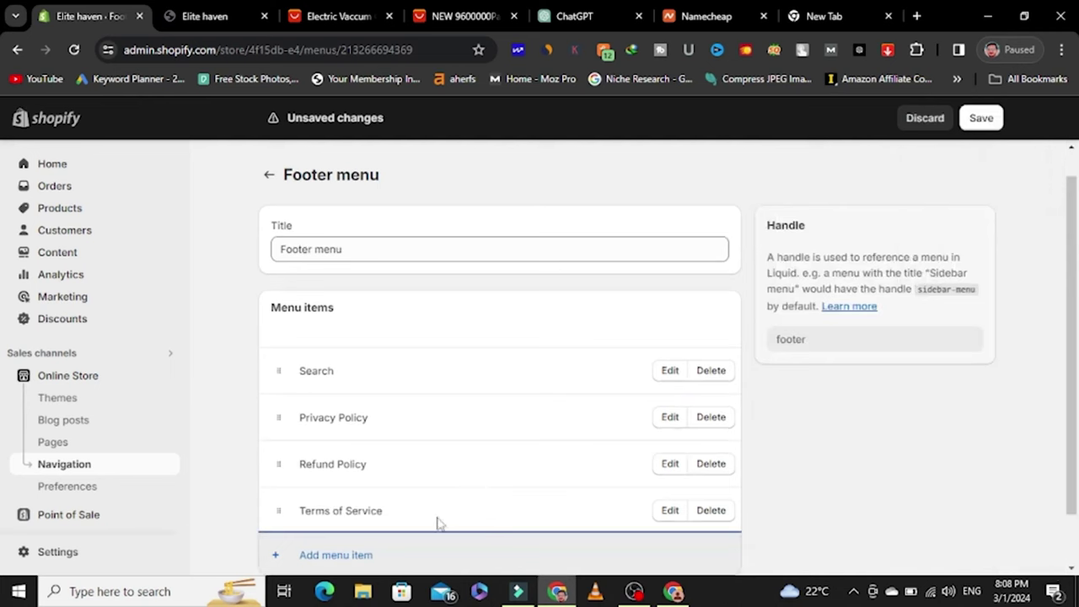
Step: Add a Footer menu item linking to the Contact Information policy and save the menu
left_click(430, 548)
left_click(843, 264)
left_click(838, 517)
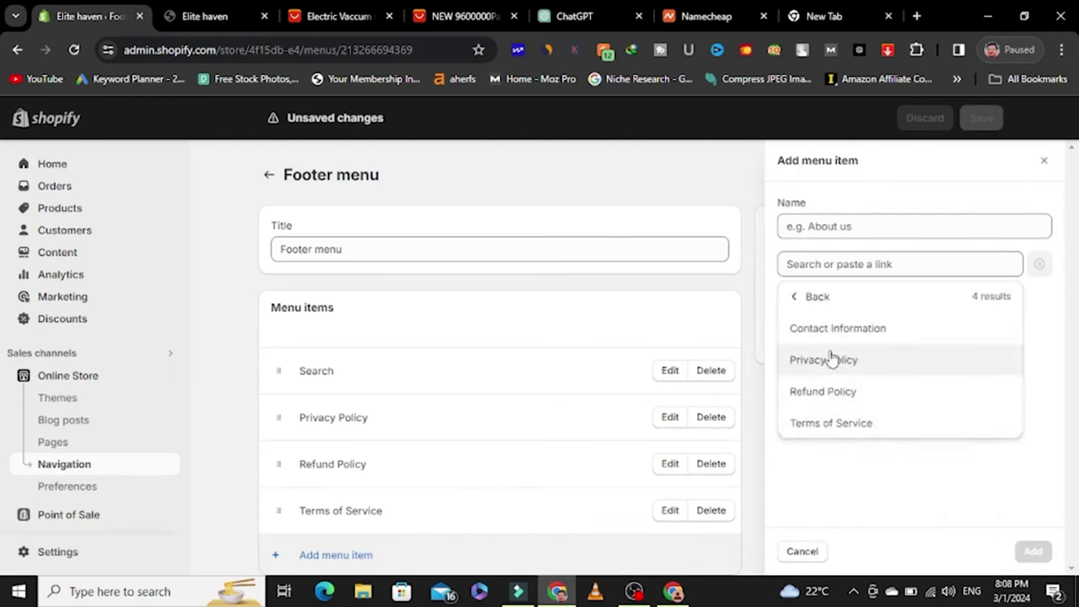
left_click(829, 328)
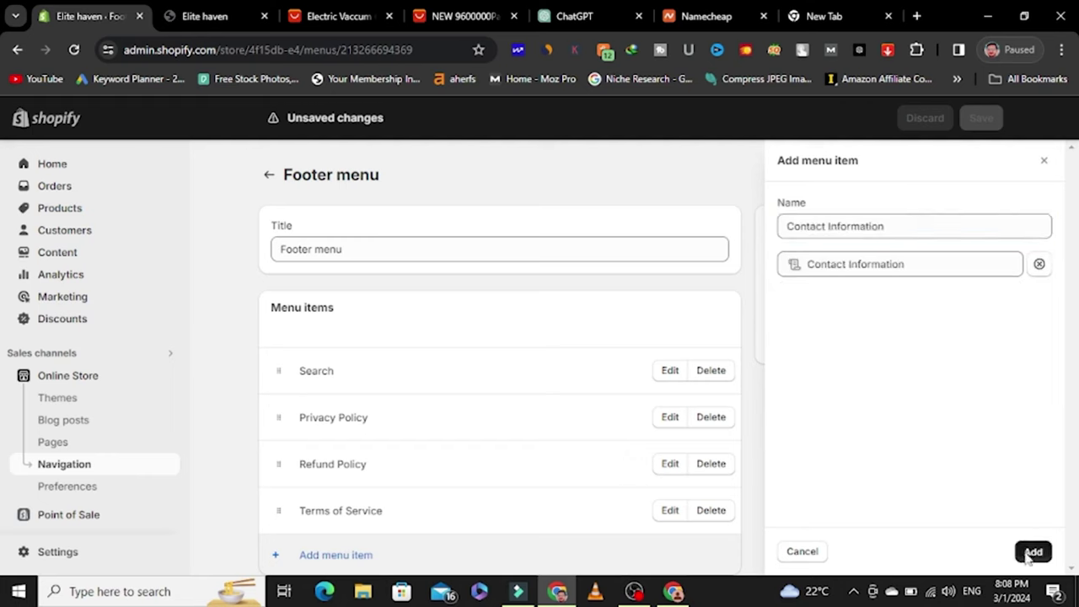
left_click(1033, 551)
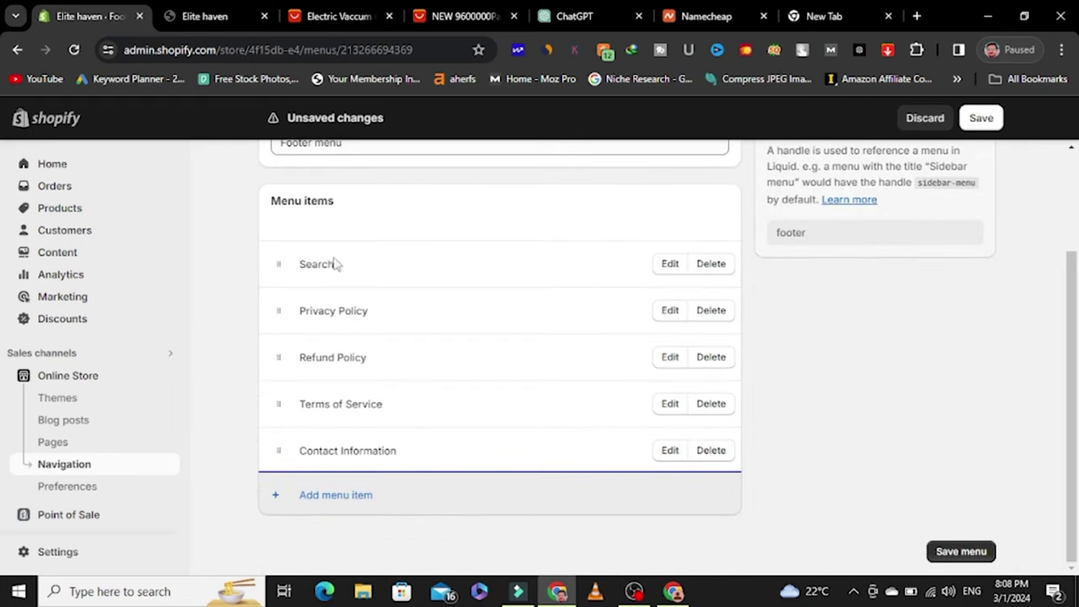
left_click(953, 552)
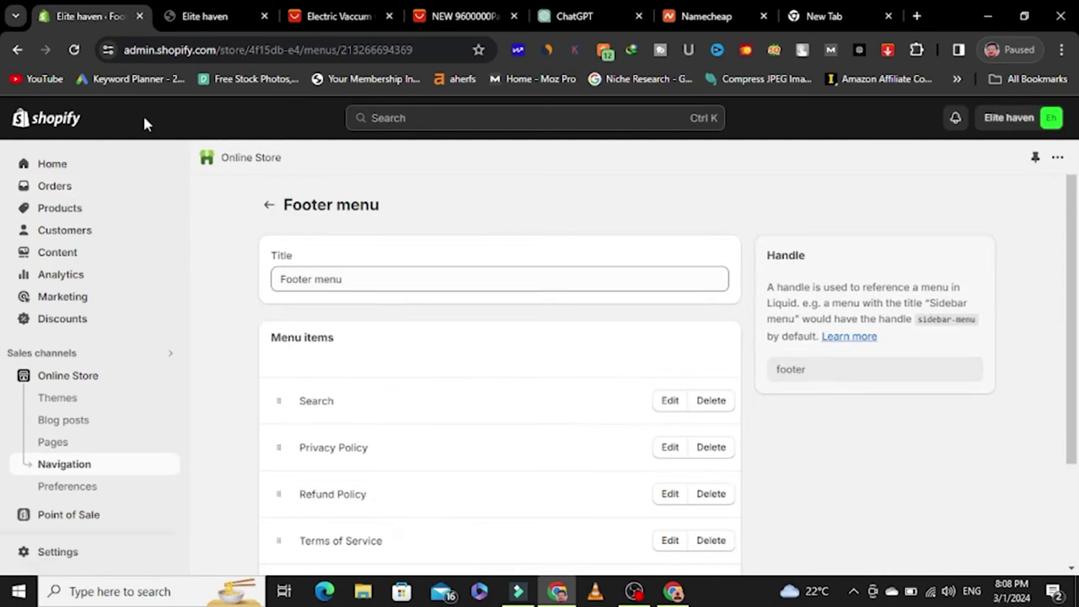
Step: Leave the Footer menu editor and examine the header and footer links in the Elite haven storefront preview
left_click(268, 205)
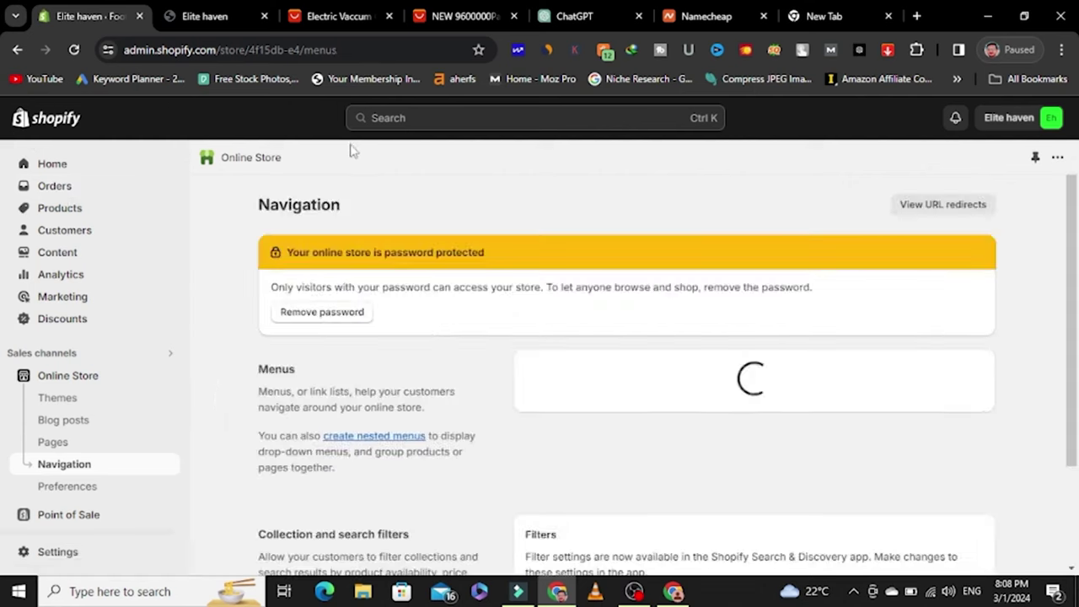
left_click(221, 17)
scroll(719, 278, "up", 15)
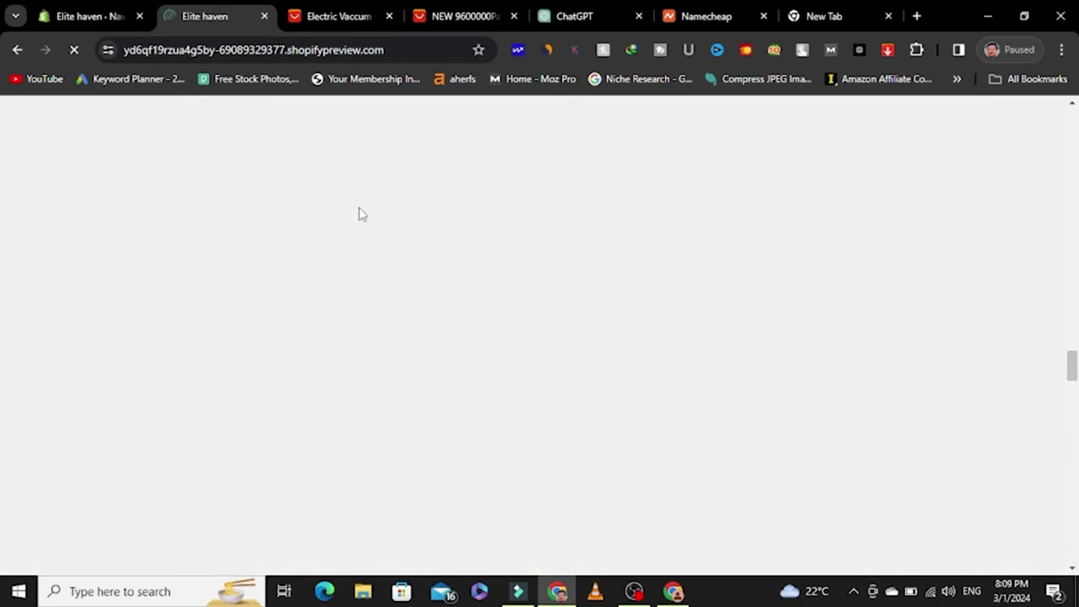
scroll(1075, 339, "up", 10)
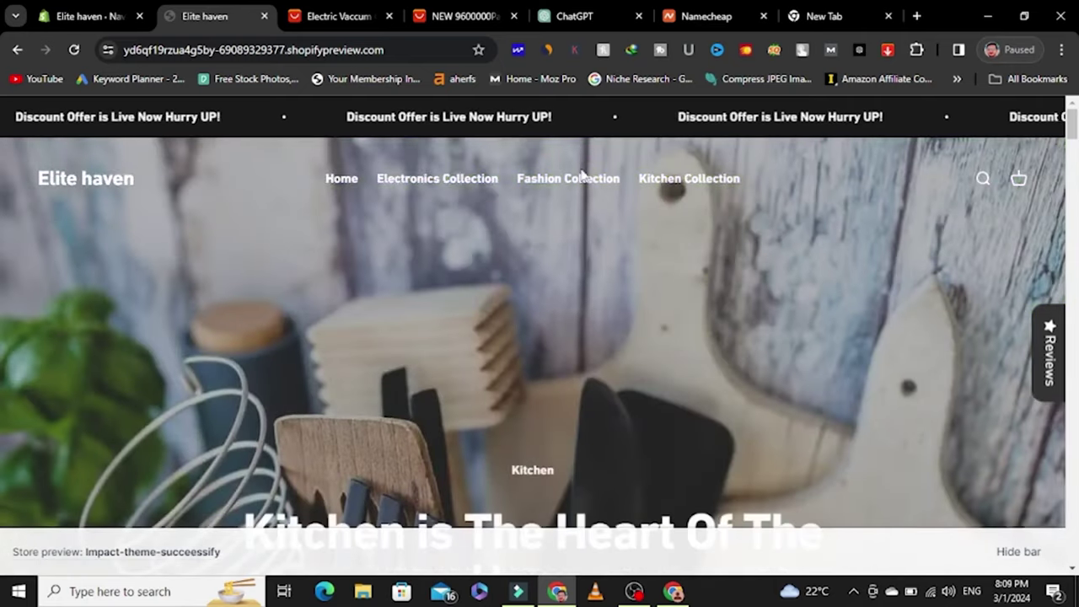
scroll(867, 330, "down", 5)
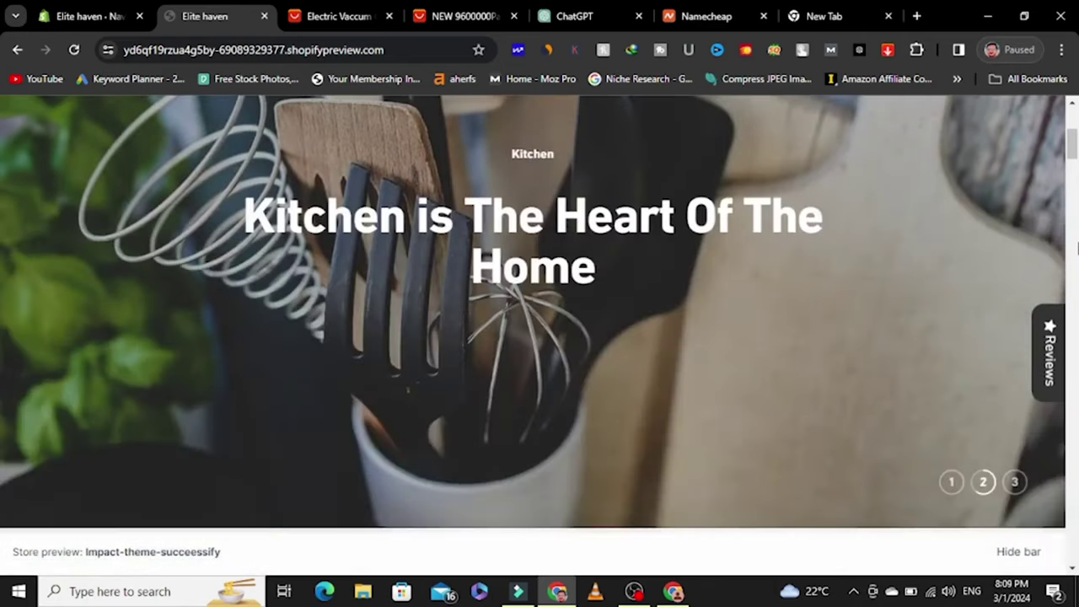
scroll(1077, 184, "down", 10)
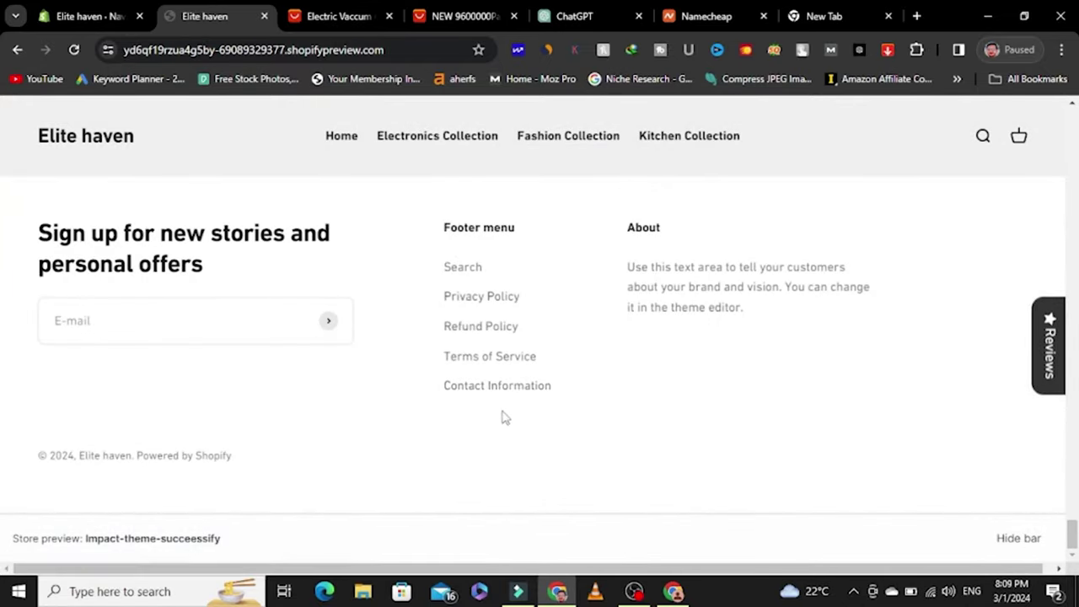
scroll(503, 417, "up", 10)
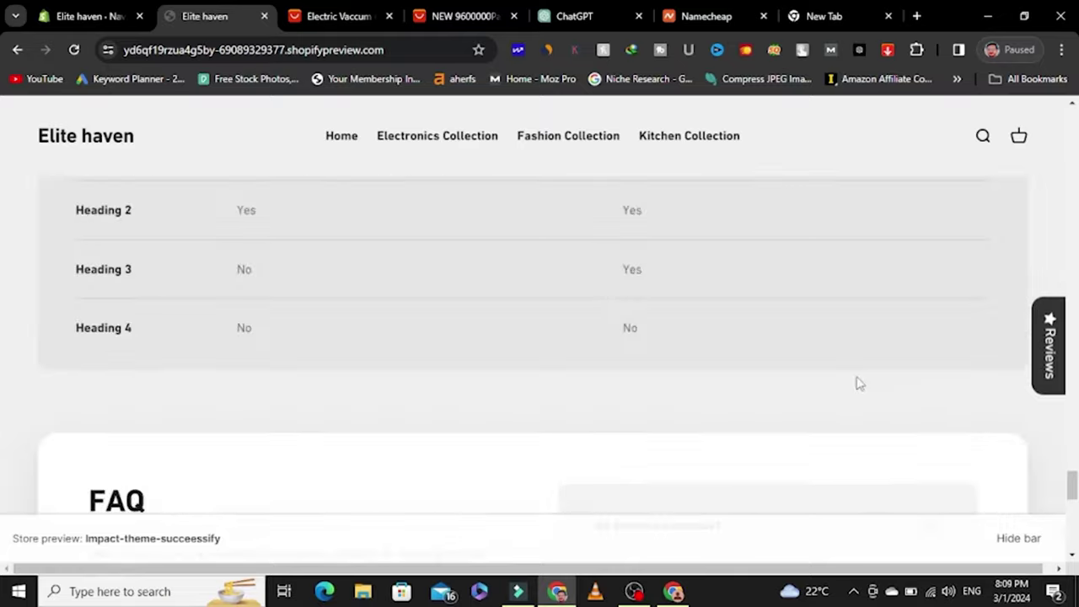
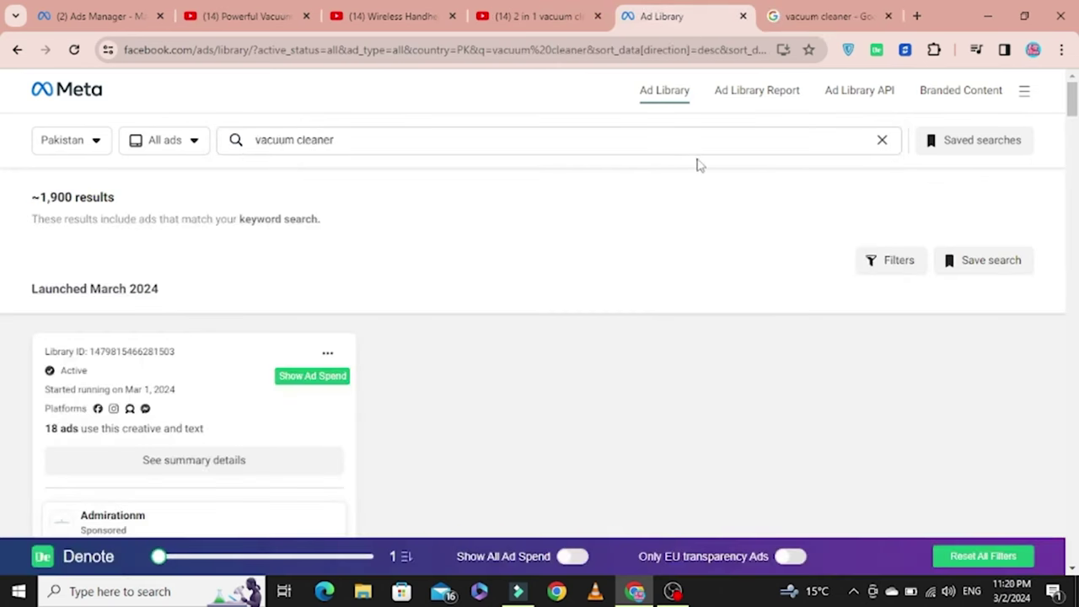
Step: In the Meta Ad Library's vacuum cleaner results, set the platform filter to Facebook and Instagram
scroll(514, 430, "down", 5)
scroll(506, 419, "up", 5)
left_click_drag(35, 197, 70, 204)
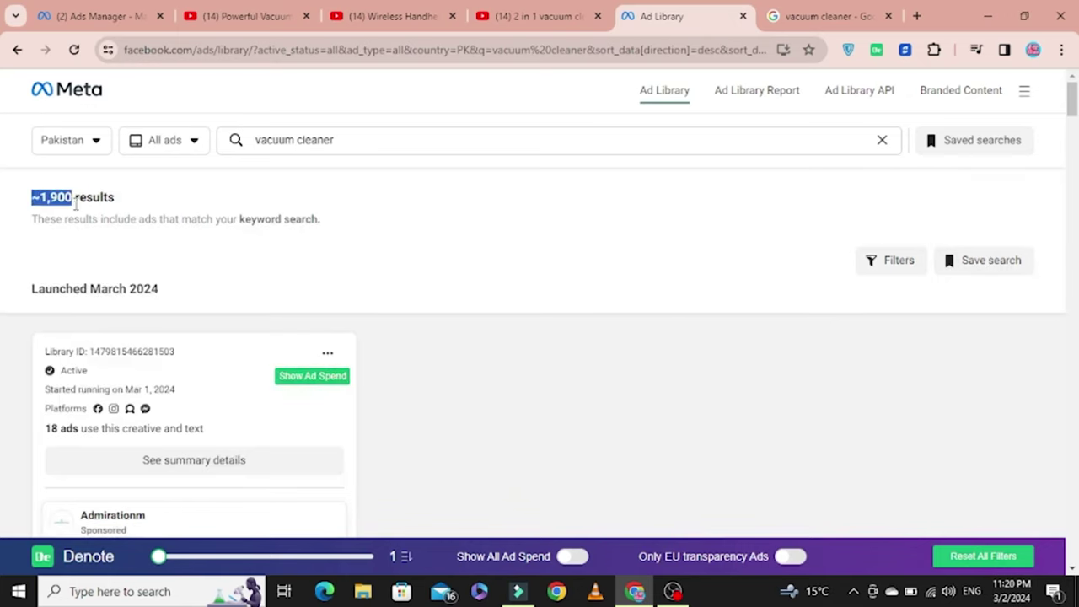
left_click(889, 266)
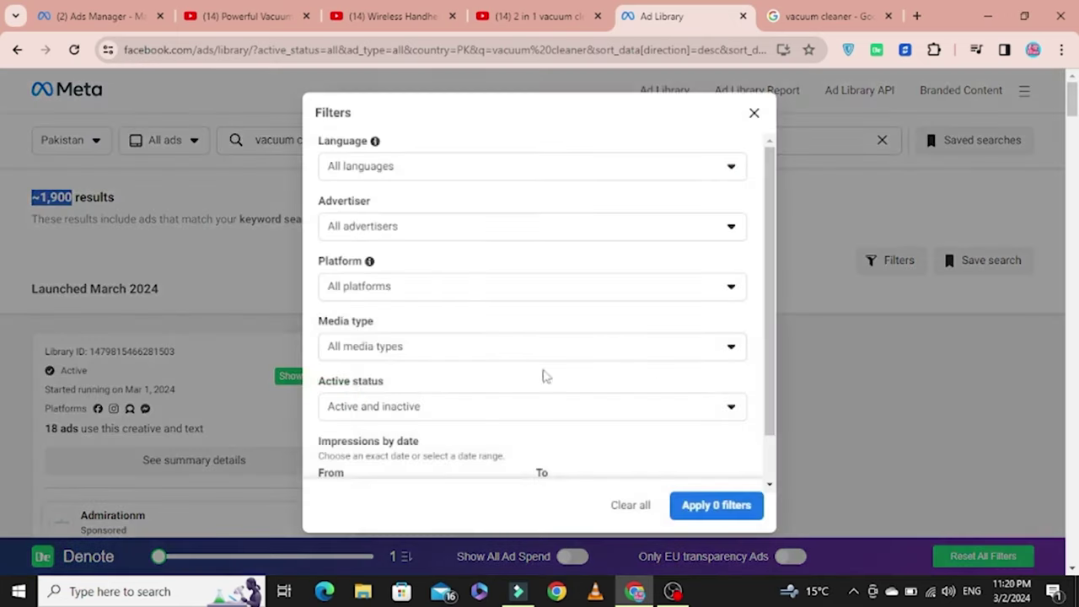
left_click(472, 287)
left_click(355, 351)
left_click(371, 377)
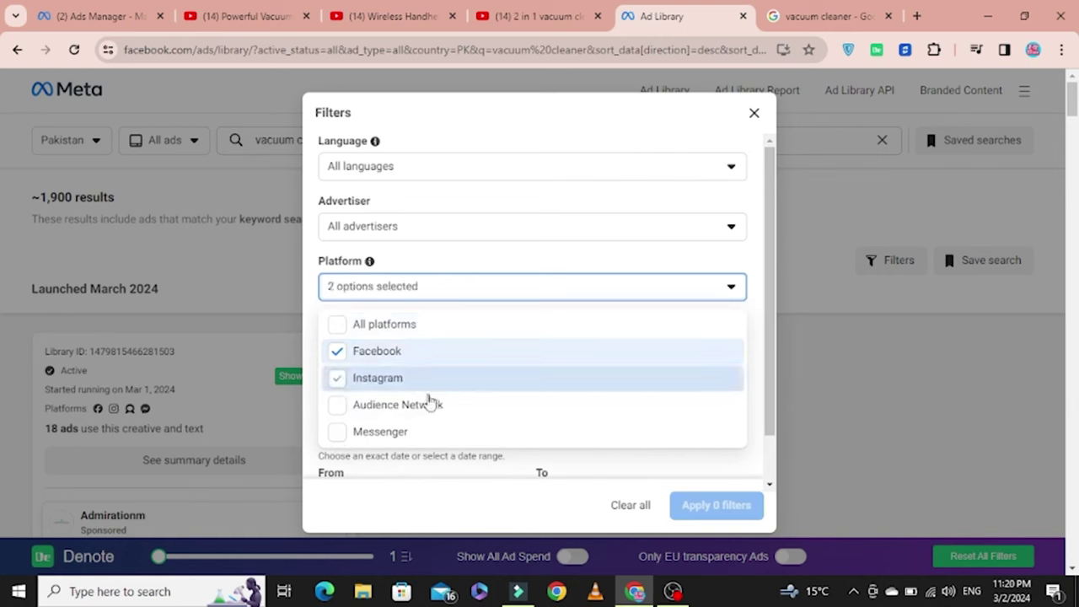
left_click(759, 315)
Step: Set the media type to Videos and the active status to Active ads, and apply the filters
left_click(414, 354)
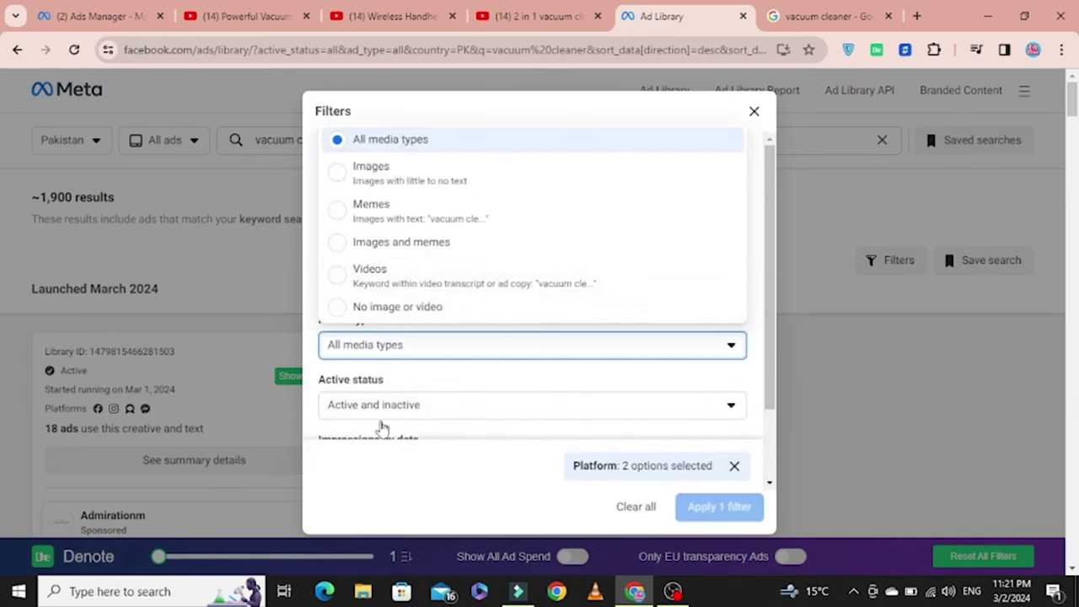
left_click(346, 275)
scroll(548, 371, "down", 1)
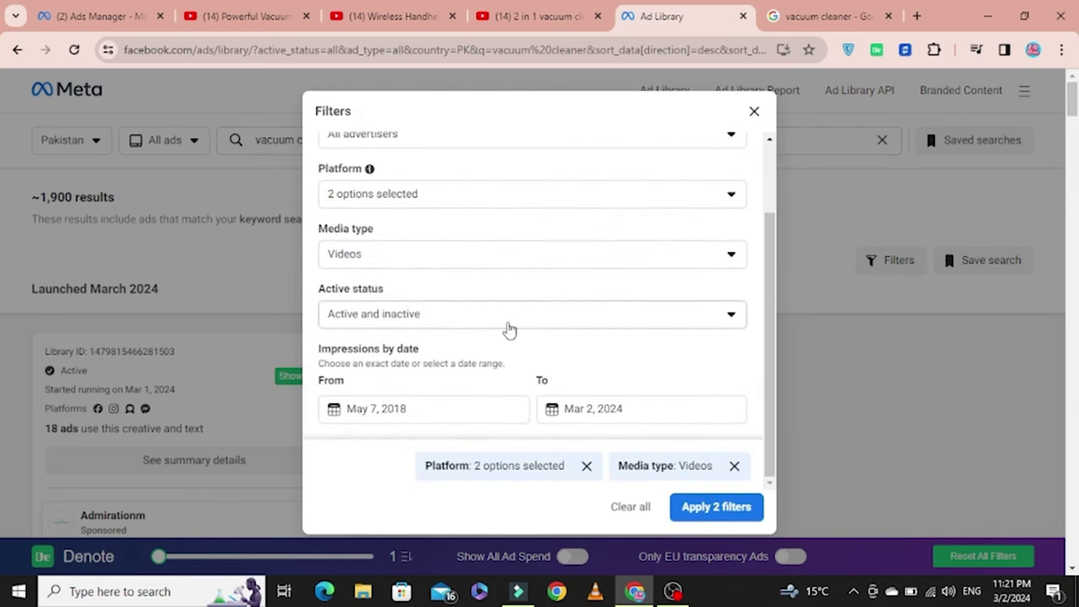
left_click(510, 329)
left_click(387, 379)
left_click(749, 510)
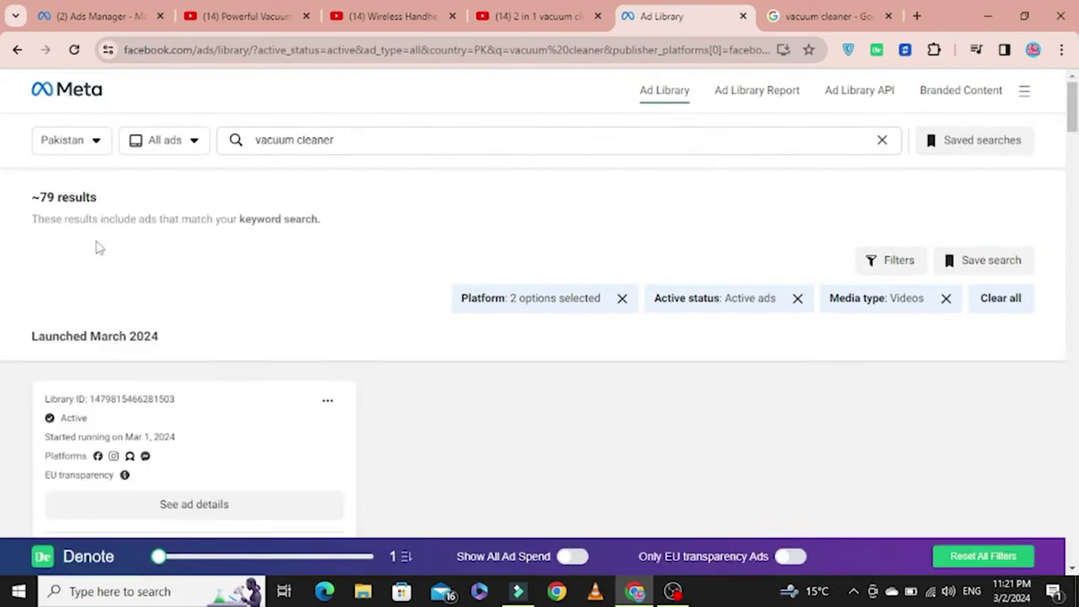
Step: Browse the filtered ads and preview the ROYALZ handheld vacuum ad video, pausing it after a few seconds
scroll(438, 397, "down", 5)
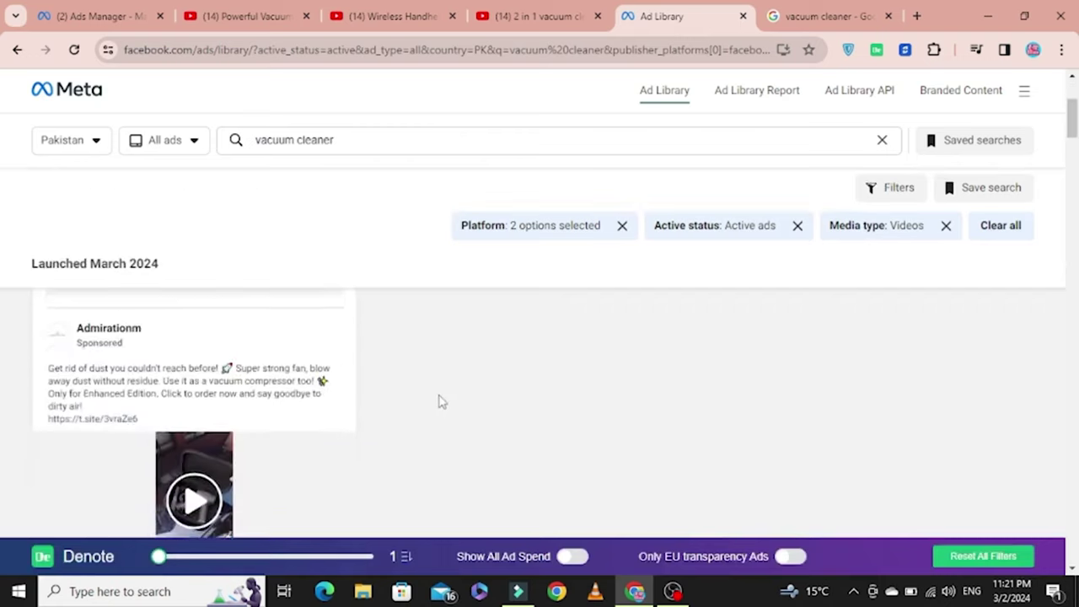
scroll(158, 471, "up", 2)
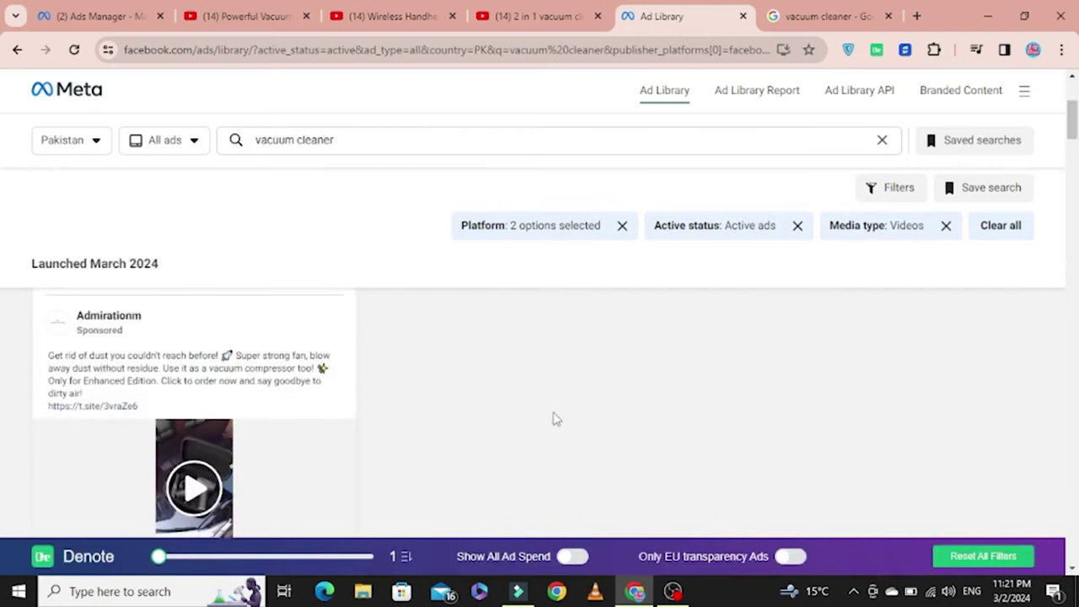
scroll(330, 417, "down", 6)
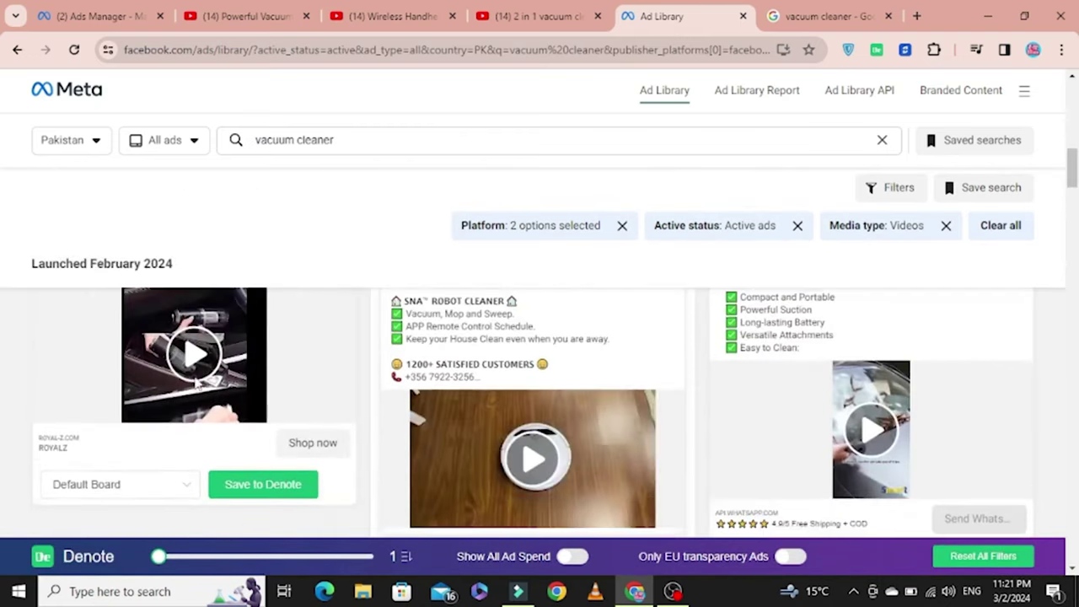
left_click(213, 380)
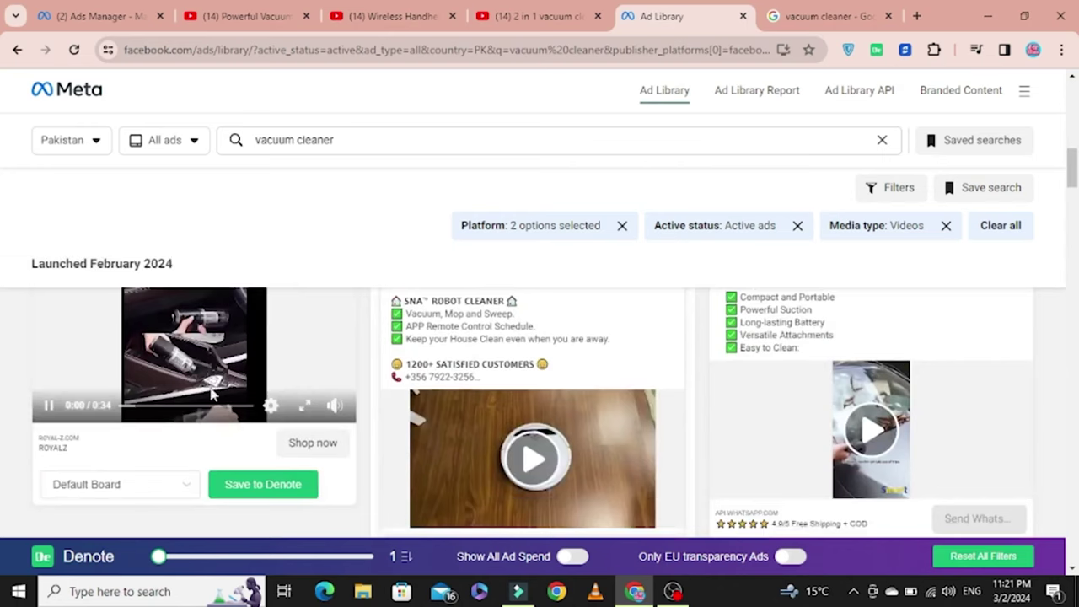
scroll(145, 423, "up", 1)
scroll(144, 423, "down", 1)
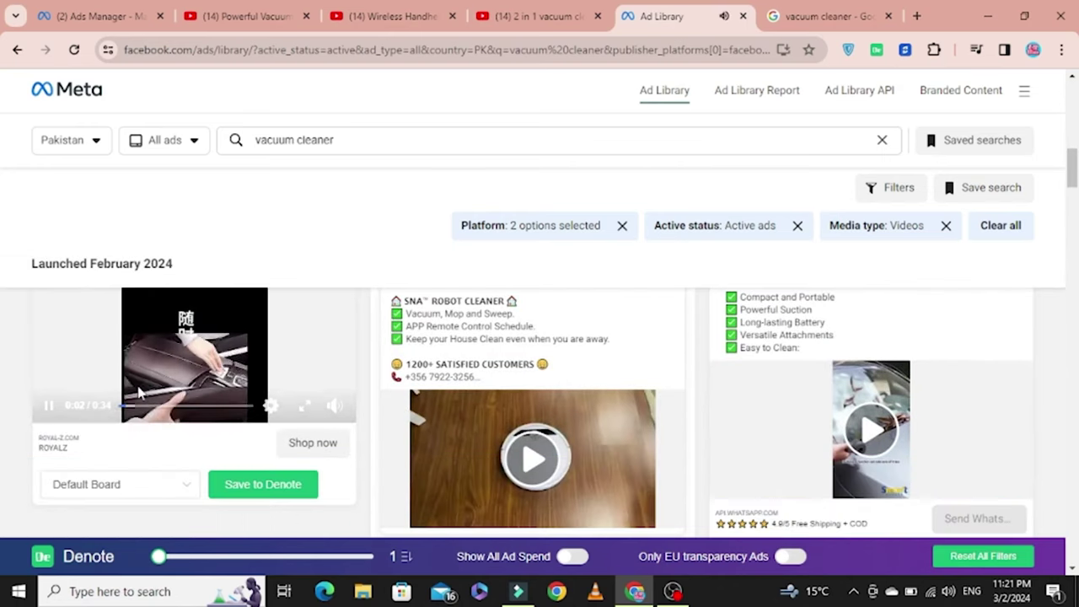
left_click(48, 409)
scroll(733, 414, "down", 1)
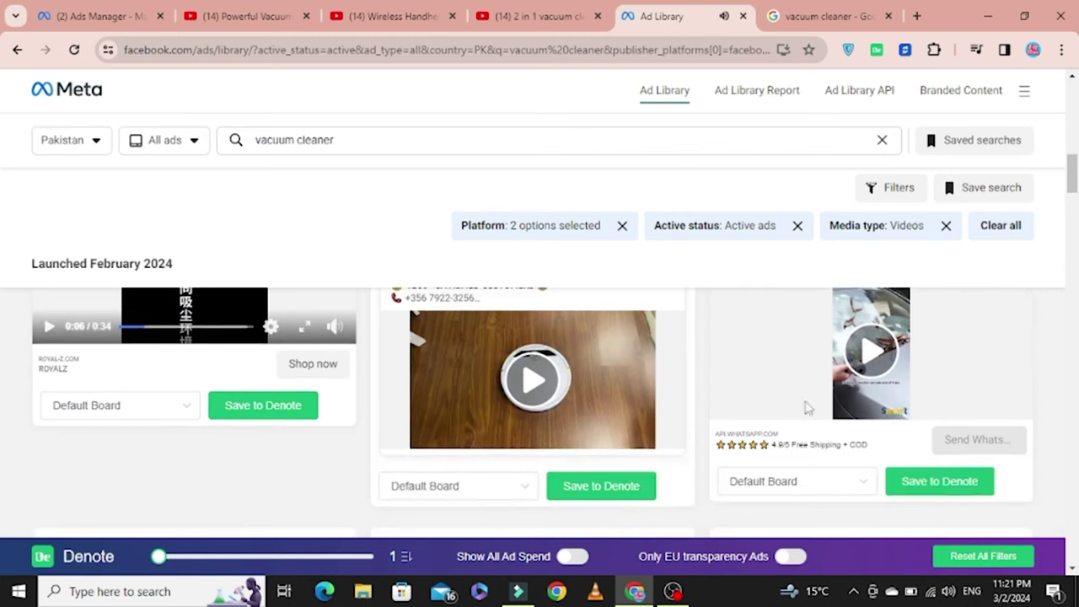
Step: Preview the WhatsApp vacuum ad video with free shipping and COD, and the All4All portable mini vacuum ad video
left_click(871, 358)
scroll(868, 363, "up", 1)
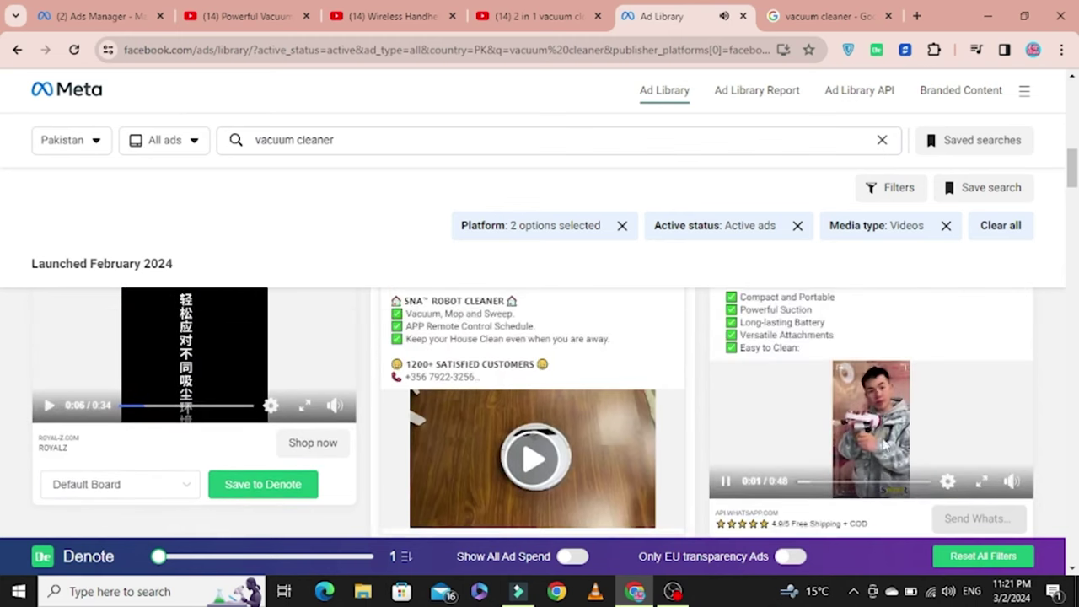
left_click(727, 481)
scroll(700, 477, "down", 2)
scroll(578, 464, "down", 5)
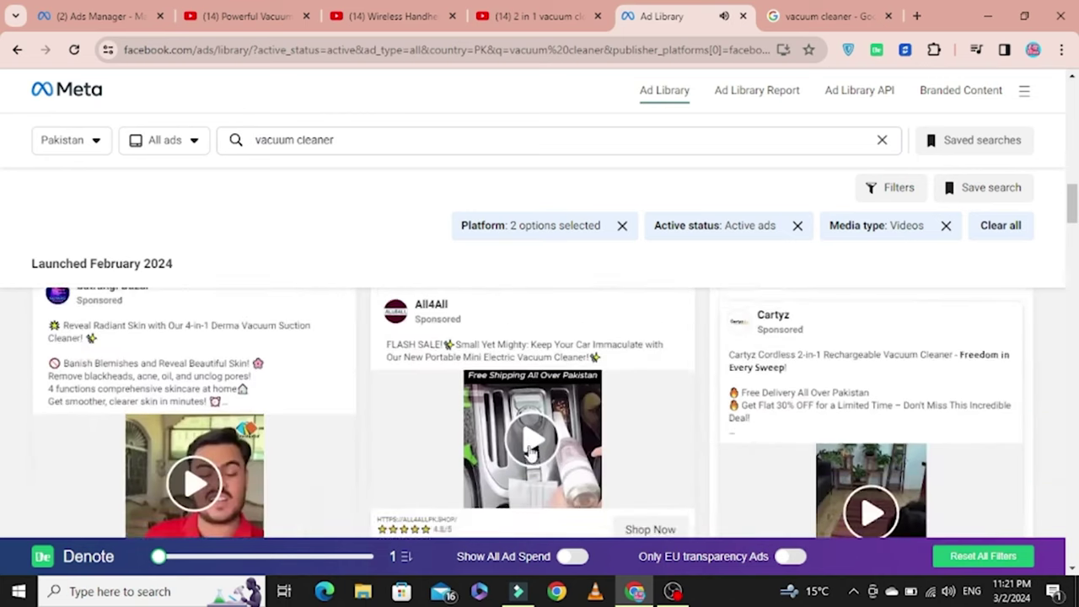
left_click(532, 392)
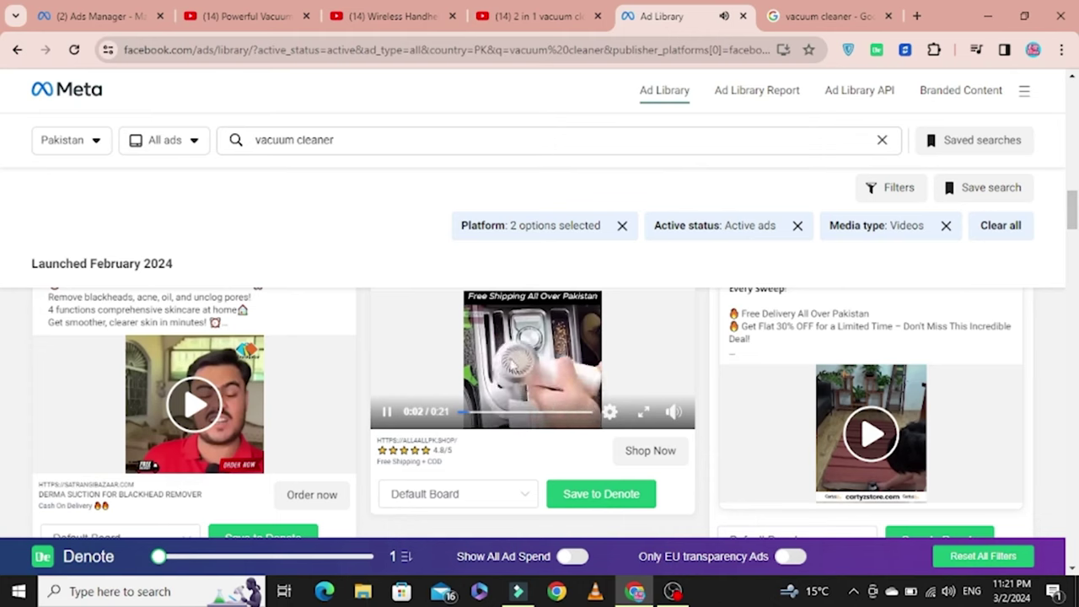
left_click(386, 412)
Step: Preview the video of the Cartyz Cordless 3-in-1 Rechargeable Vacuum Cleaner ad
scroll(857, 413, "down", 1)
scroll(858, 413, "down", 6)
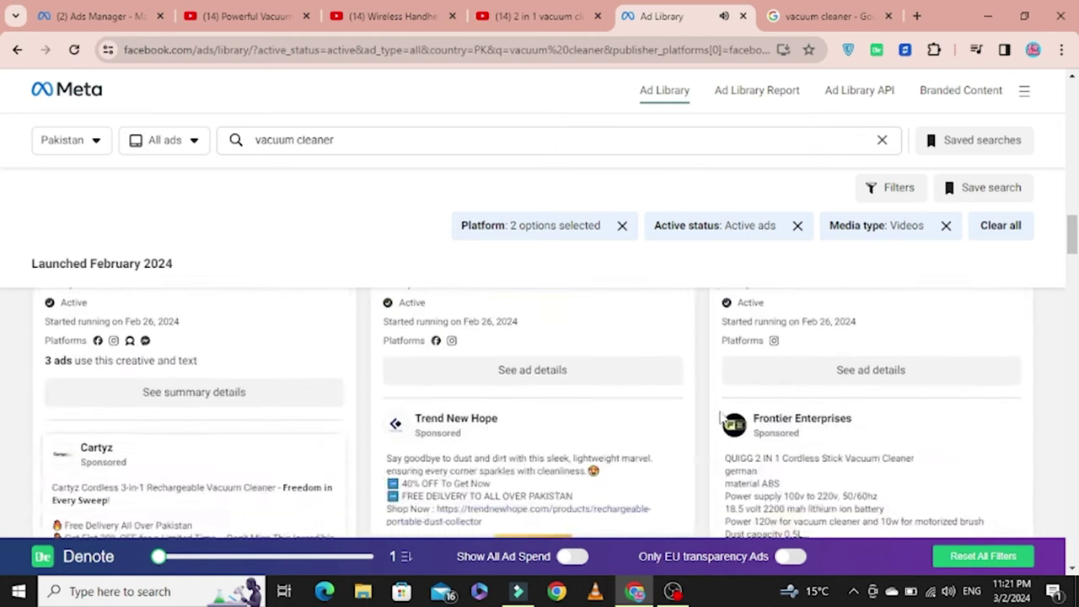
scroll(715, 420, "down", 1)
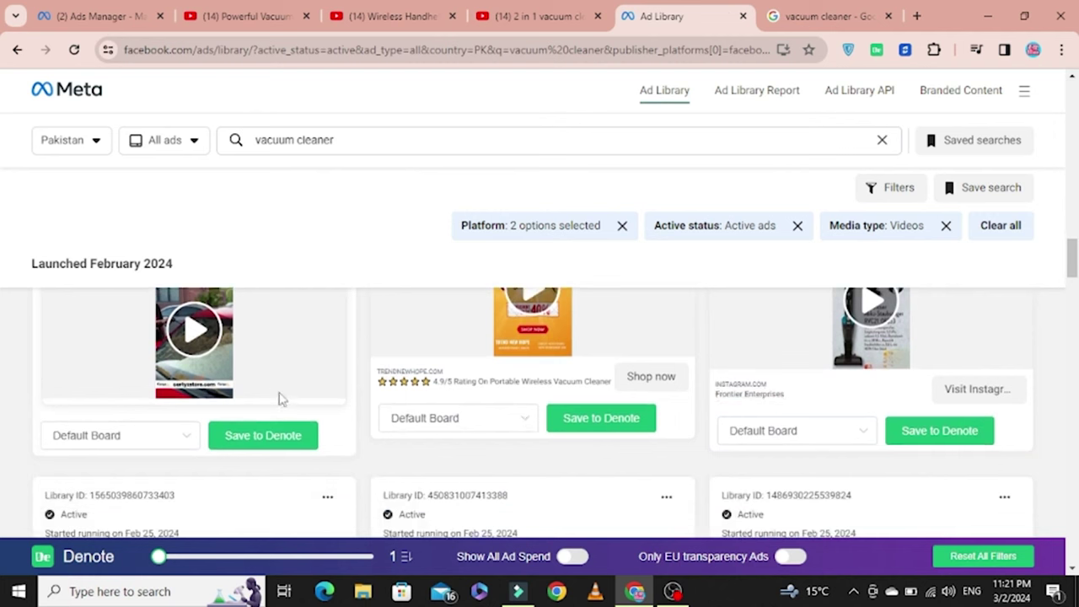
left_click(217, 360)
scroll(217, 360, "up", 1)
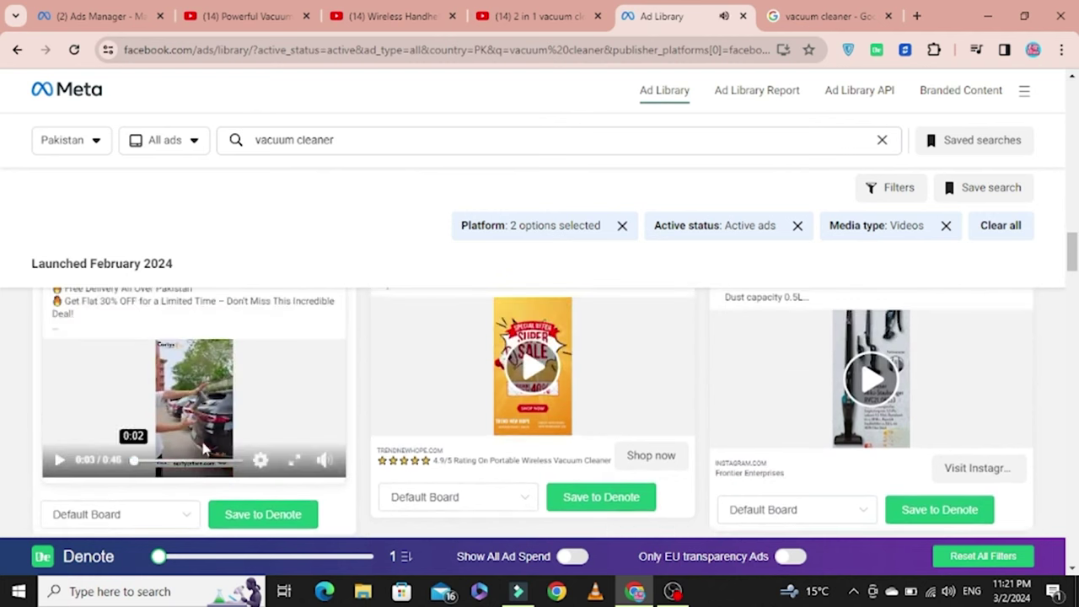
Step: Preview the two portable vacuum ad videos from trendifypk.shop and pause both
scroll(326, 410, "down", 5)
scroll(509, 402, "down", 2)
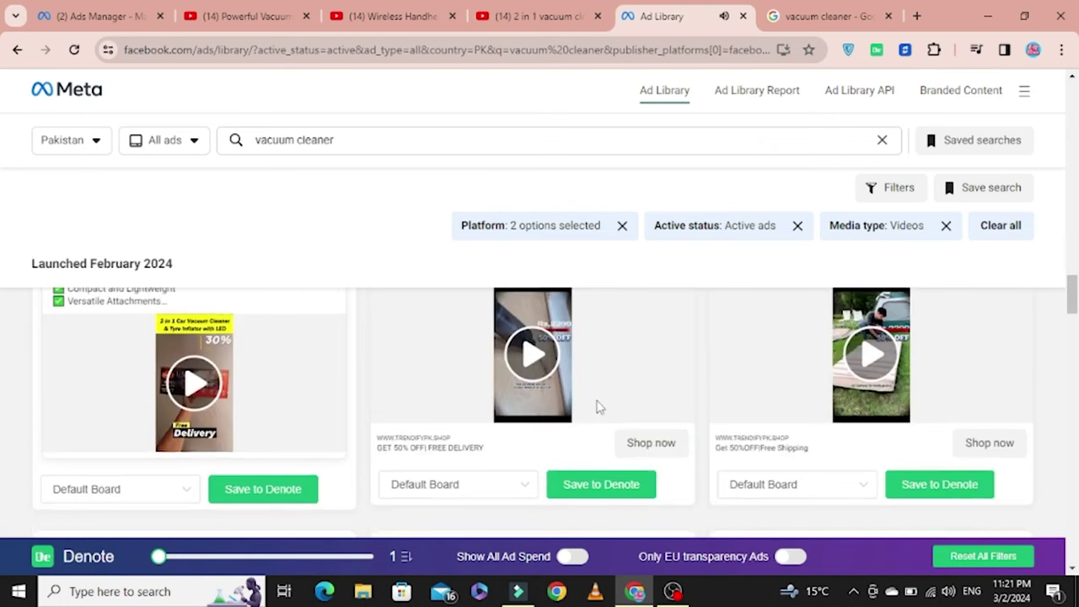
left_click(533, 361)
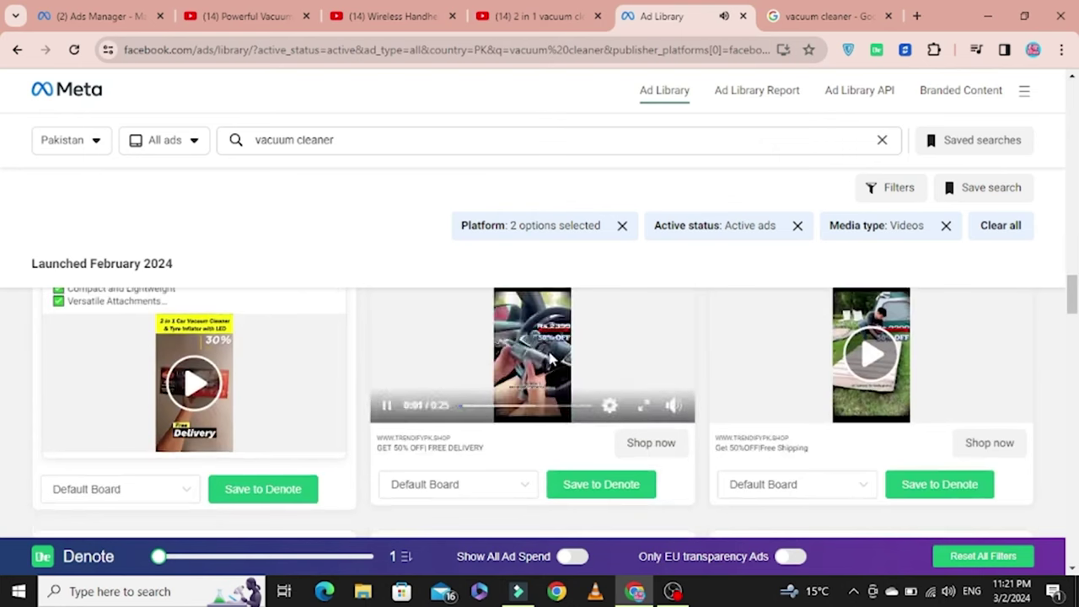
left_click(881, 375)
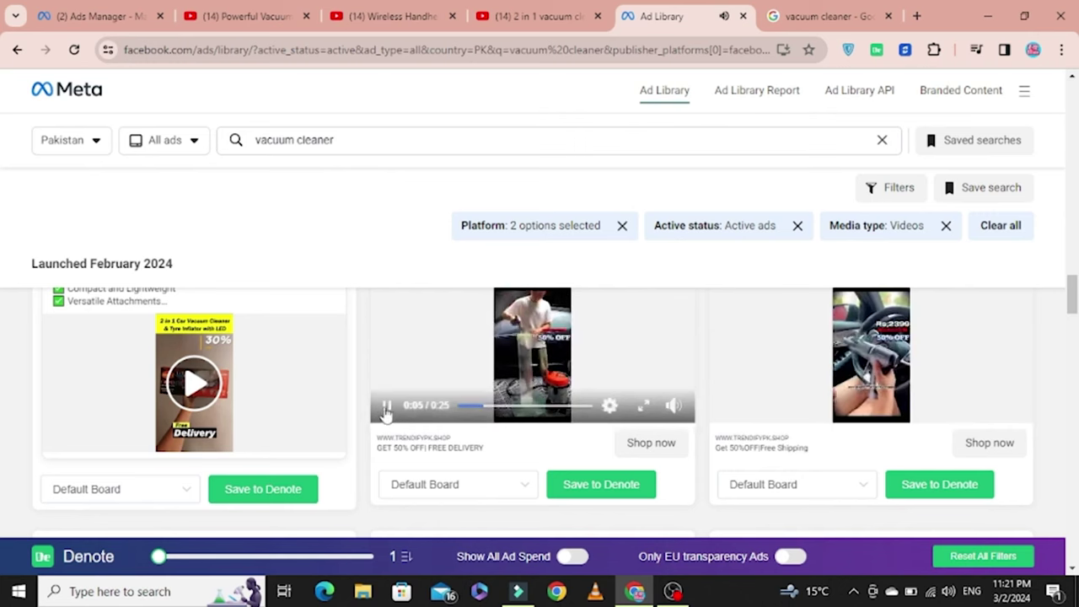
left_click(386, 409)
left_click(726, 408)
scroll(907, 362, "up", 1)
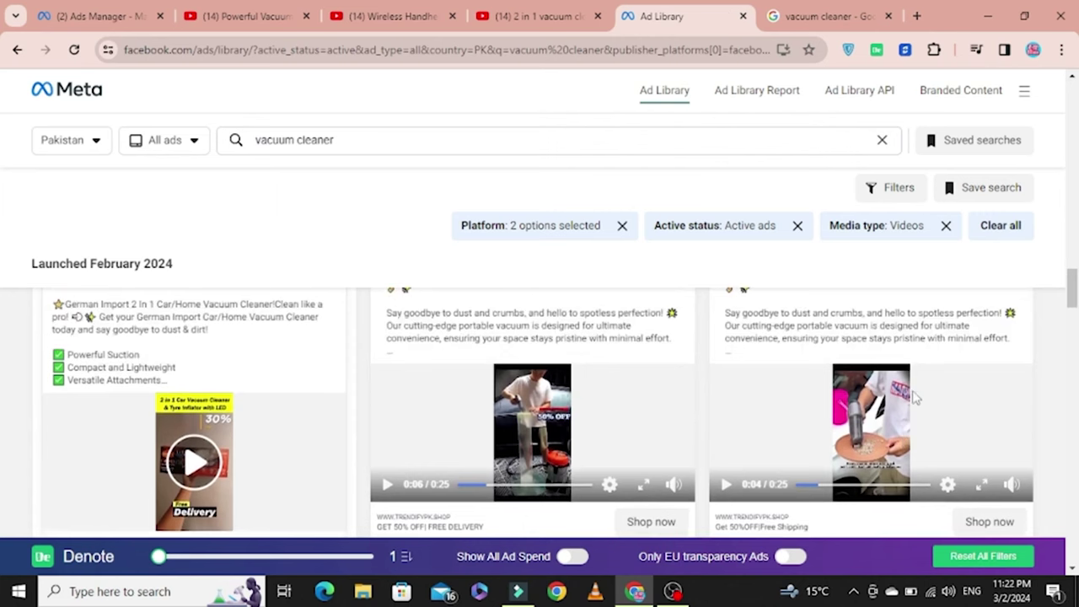
Step: Try to save the trendifypk.shop ad offering 50% off and free shipping to Denote, and open the Denote login page
scroll(913, 394, "down", 2)
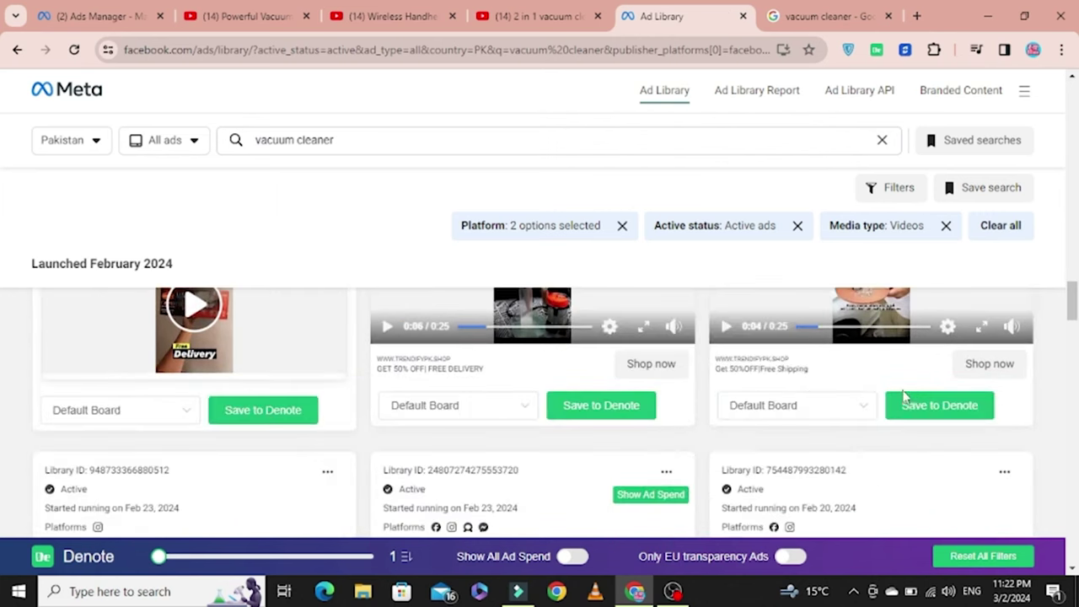
scroll(907, 396, "up", 2)
scroll(907, 398, "down", 1)
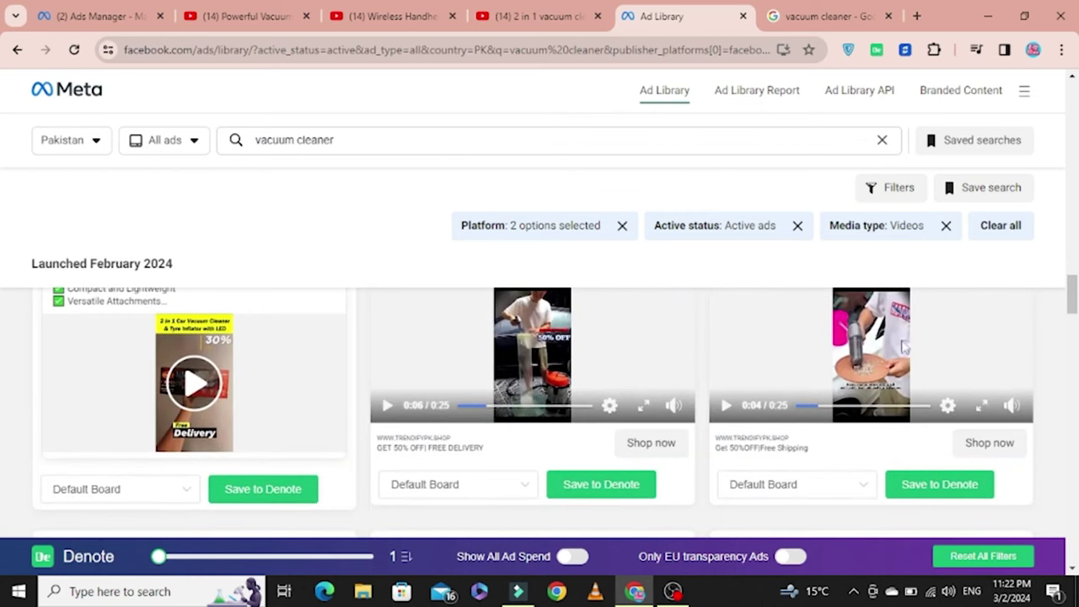
left_click(928, 491)
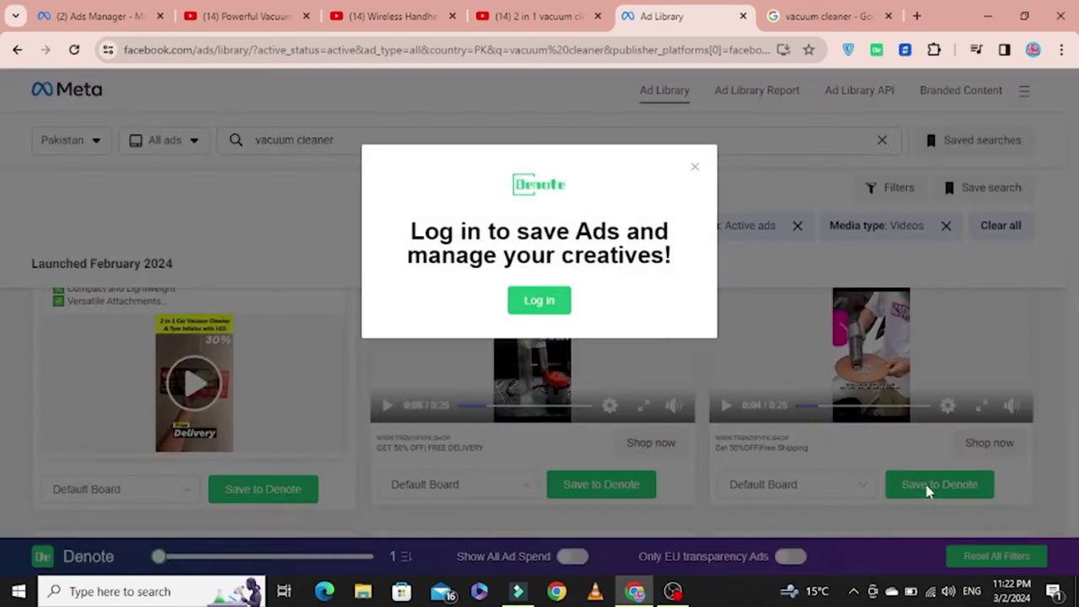
left_click(562, 302)
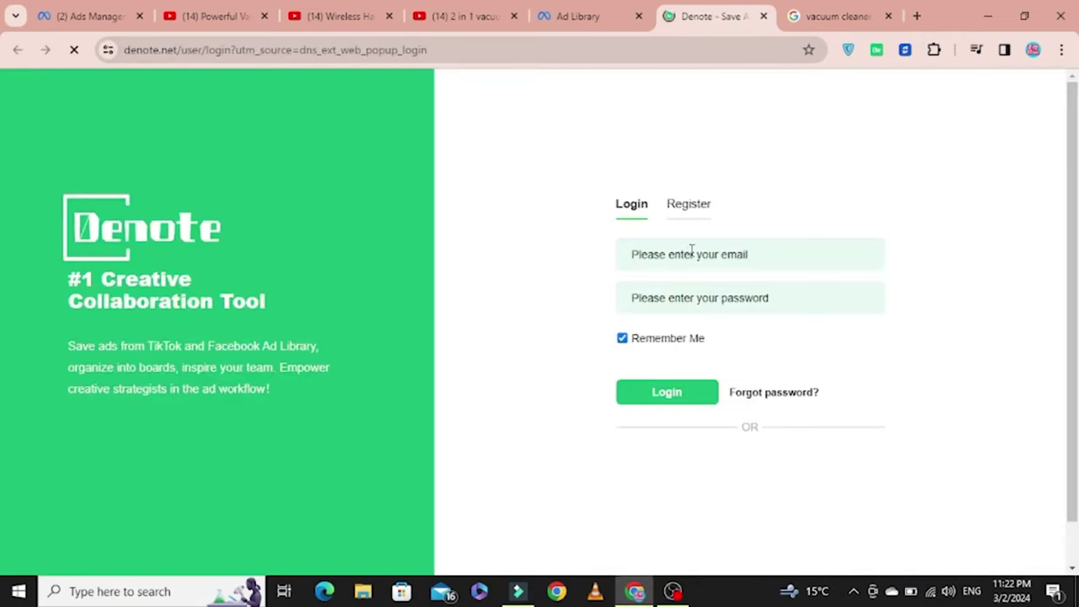
Step: Log in to Denote with the account email and password
left_click(692, 249)
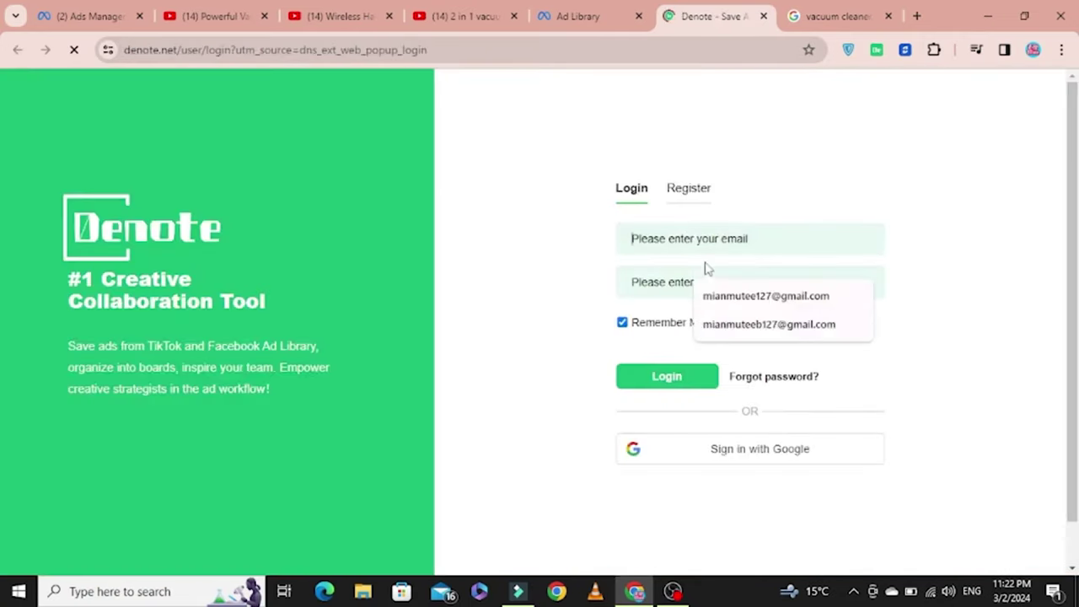
left_click(705, 288)
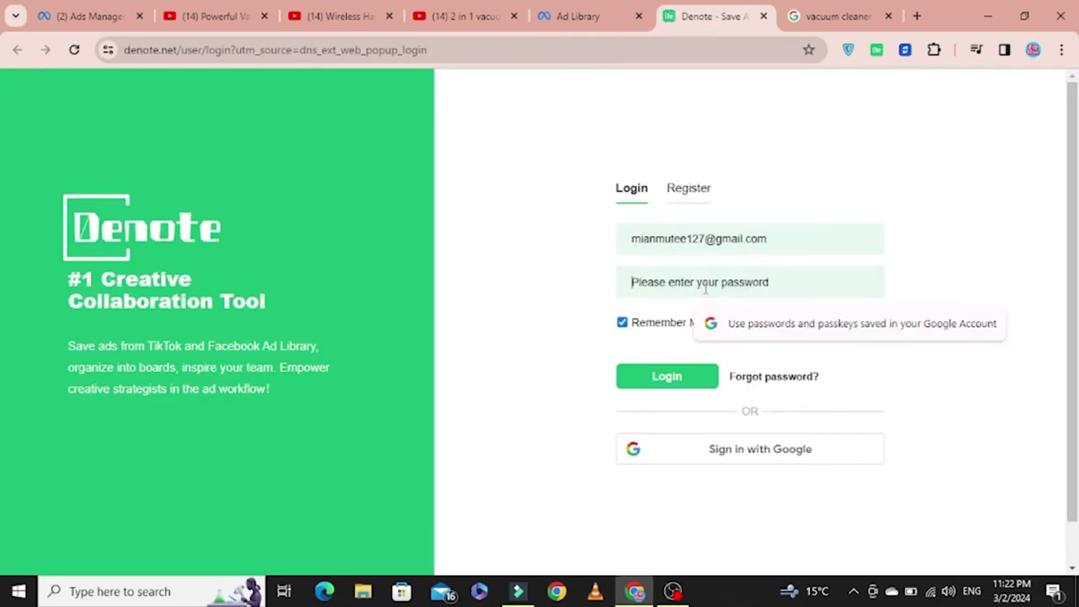
type("••")
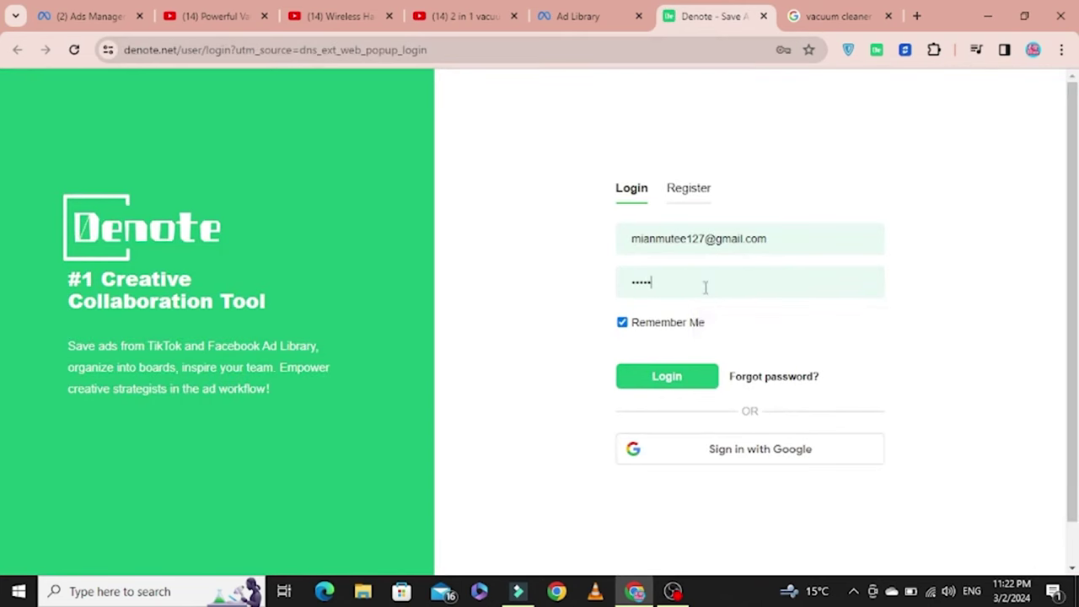
key("Return")
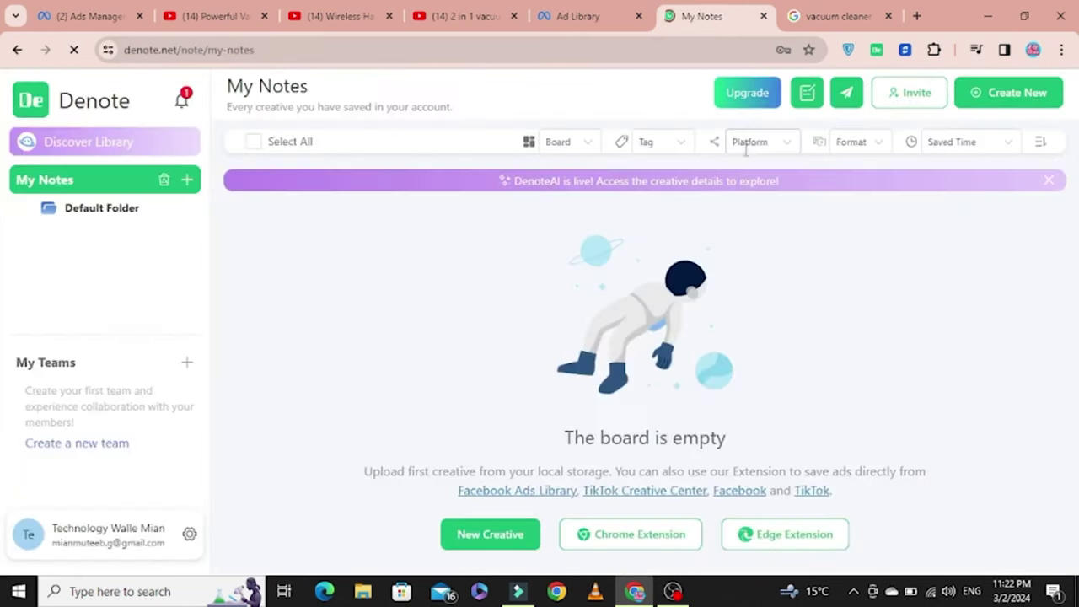
Step: Return to the Ad Library, save the trendifypk.shop free-shipping ad to Denote's Default Board and open the saved creative
left_click(580, 7)
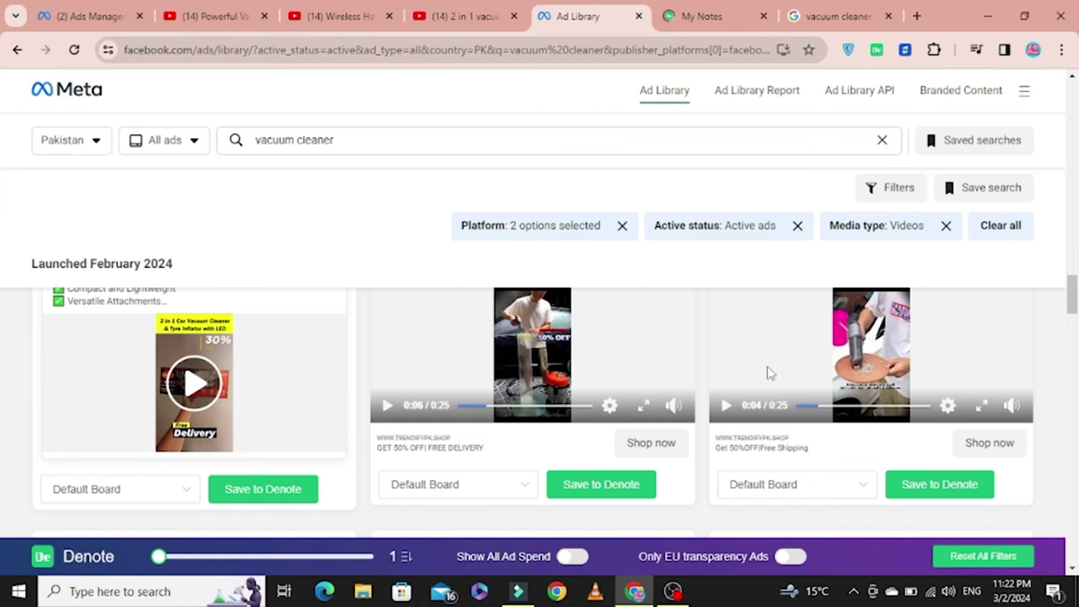
left_click(929, 487)
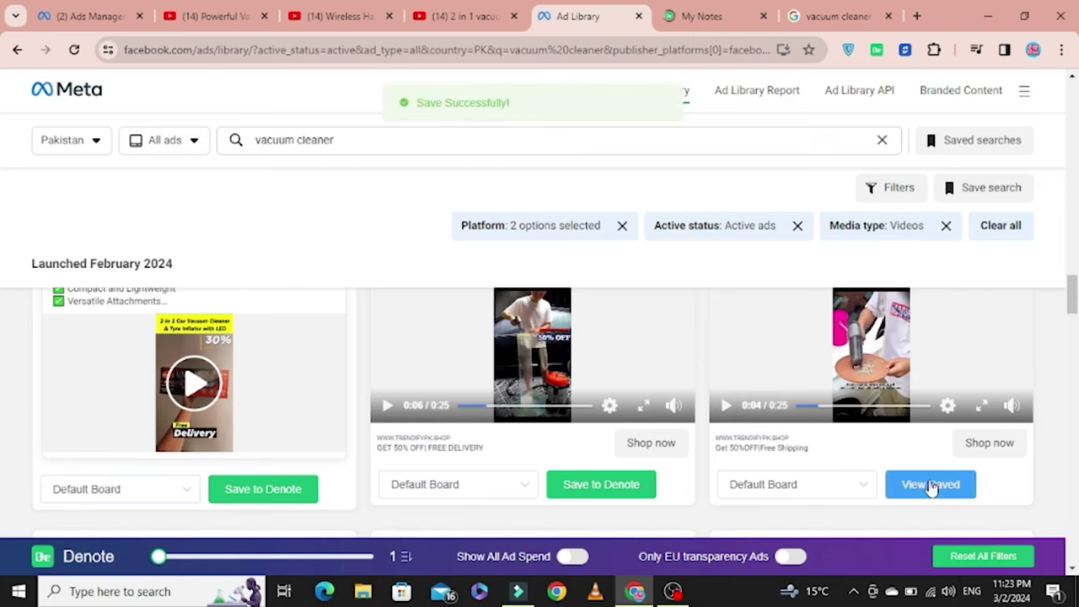
left_click(934, 489)
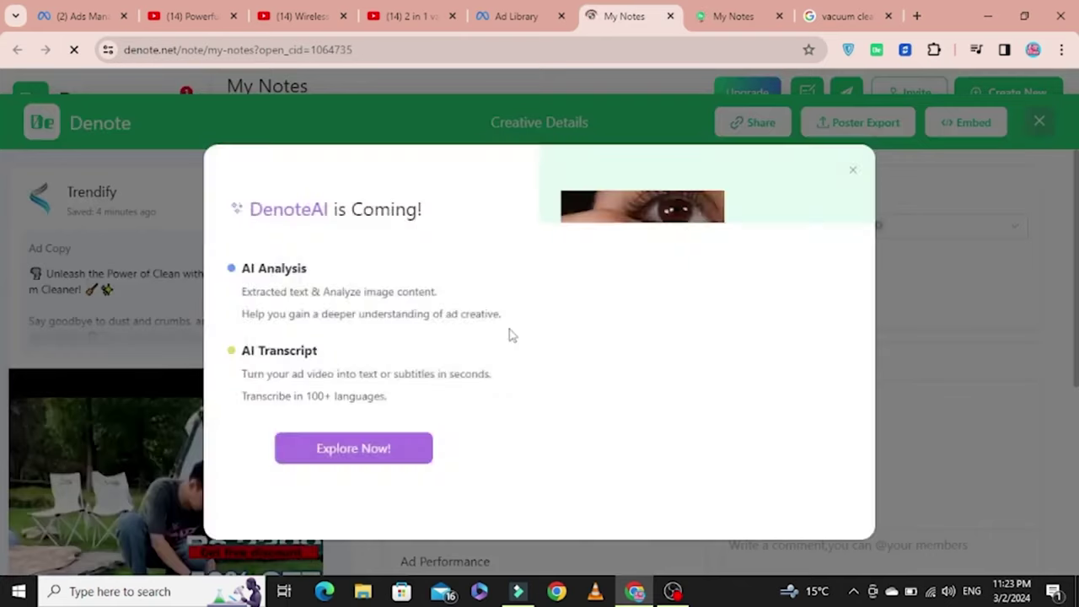
Step: Dismiss the DenoteAI announcement and download the saved Trendify ad's video
left_click(853, 174)
scroll(220, 405, "down", 5)
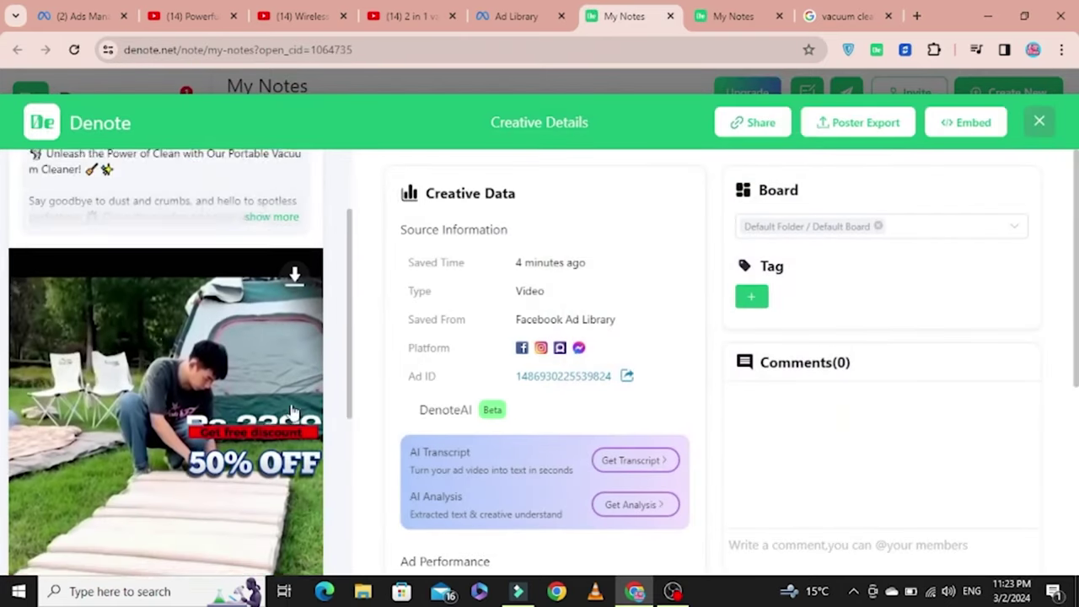
scroll(189, 438, "up", 5)
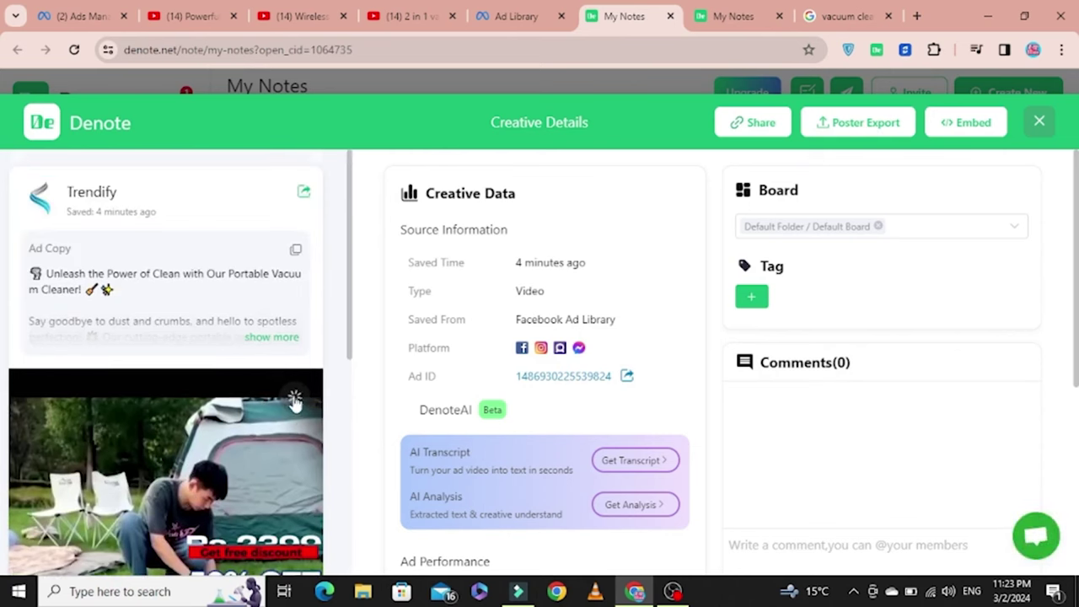
scroll(294, 404, "down", 1)
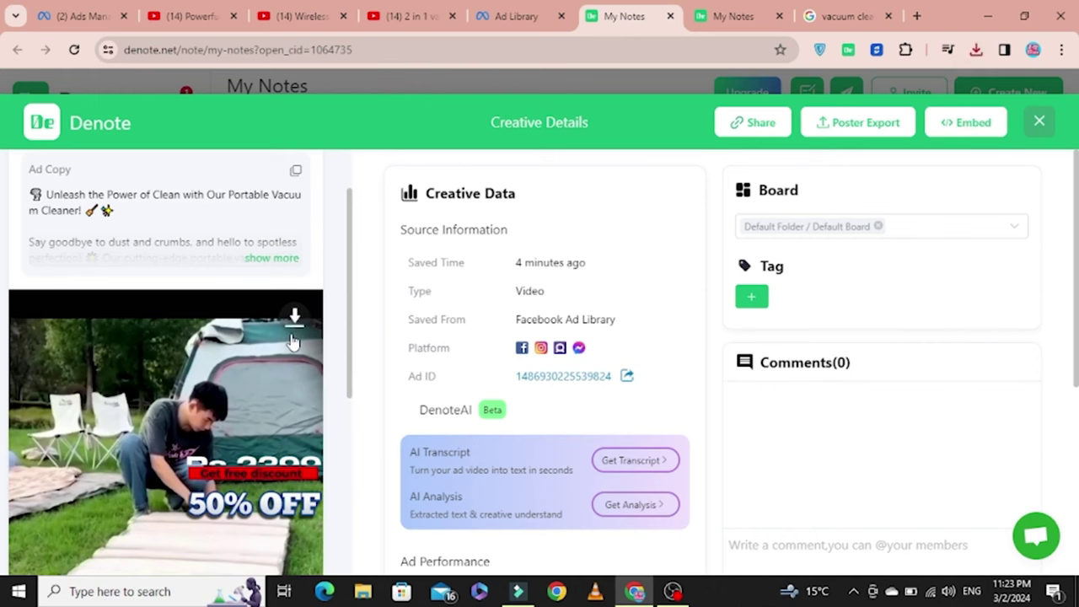
Step: Preview the Ad Library's vacuum ad with the 4.9/5 star rating headline, and save it to Denote, opening the saved creative
left_click(519, 16)
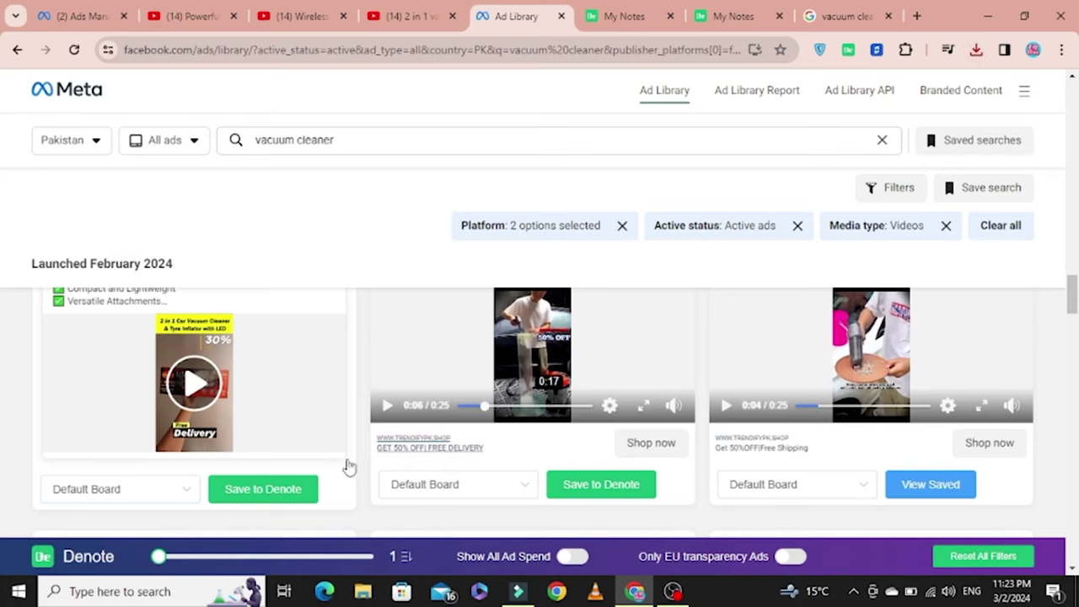
scroll(348, 467, "down", 5)
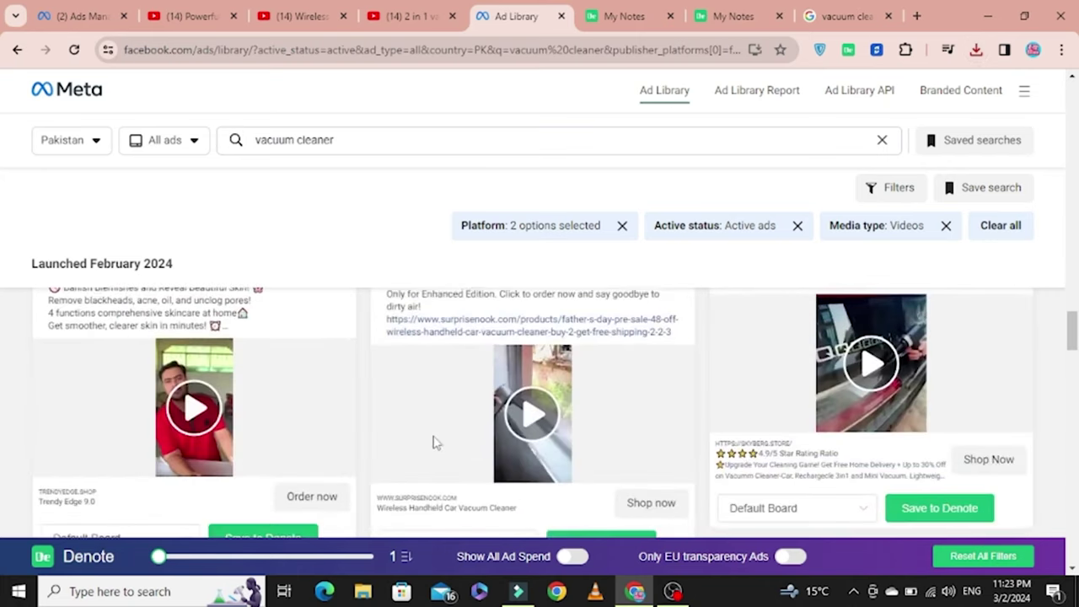
left_click(877, 371)
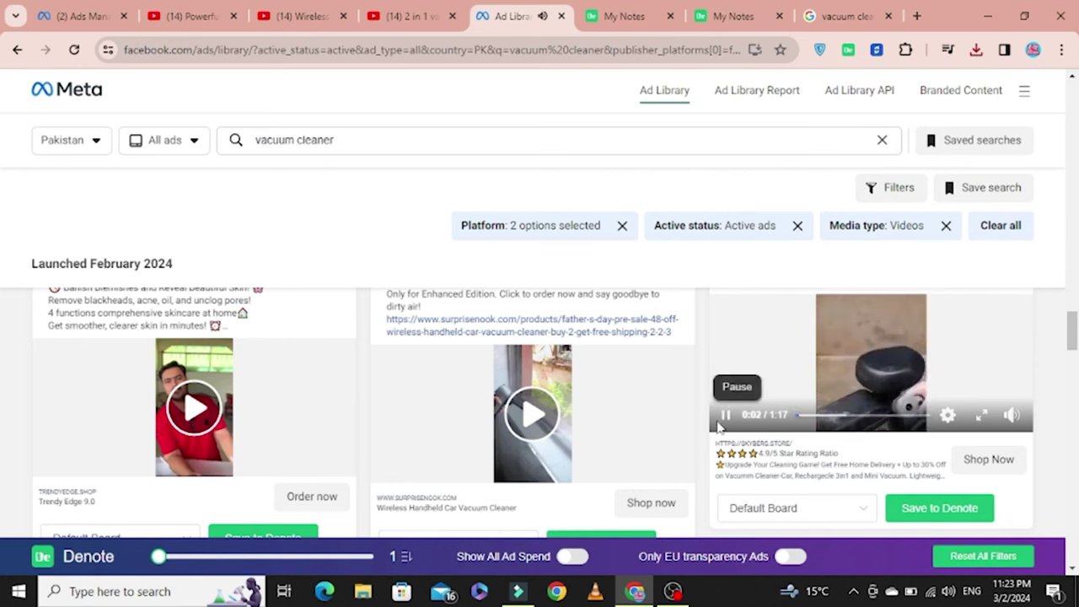
left_click(727, 414)
left_click(936, 509)
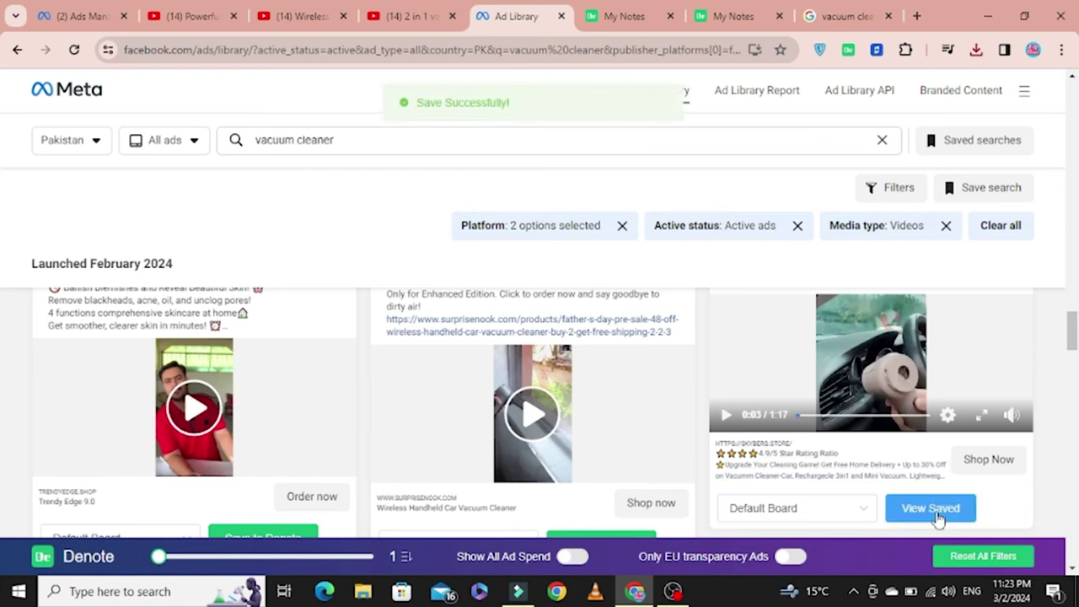
left_click(931, 509)
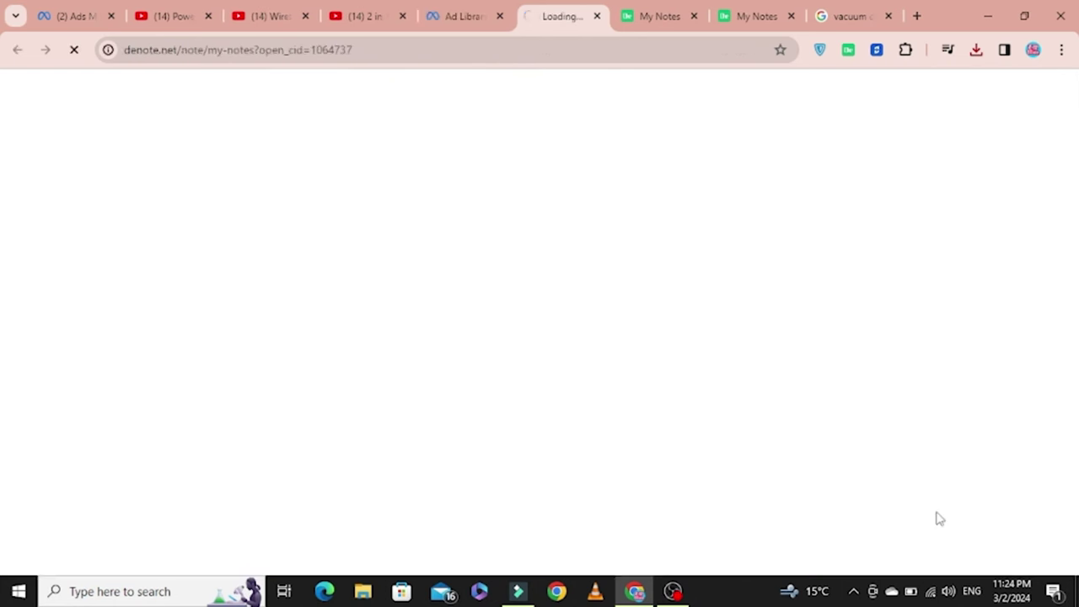
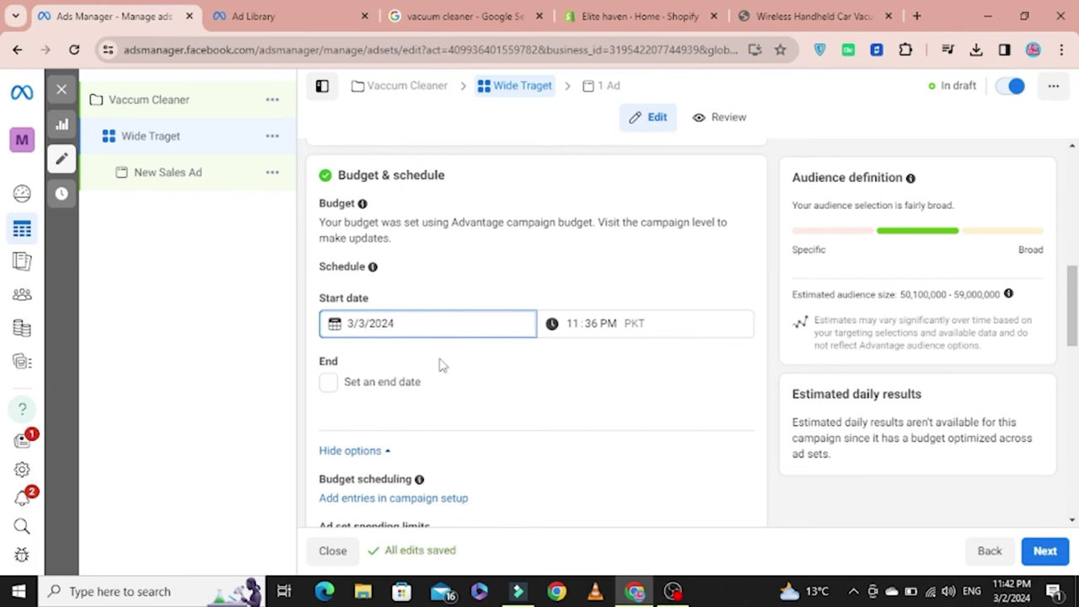
Step: Set the start time of the Wide Traget ad set in Meta Ads Manager to 08:00 AM
left_click(575, 323)
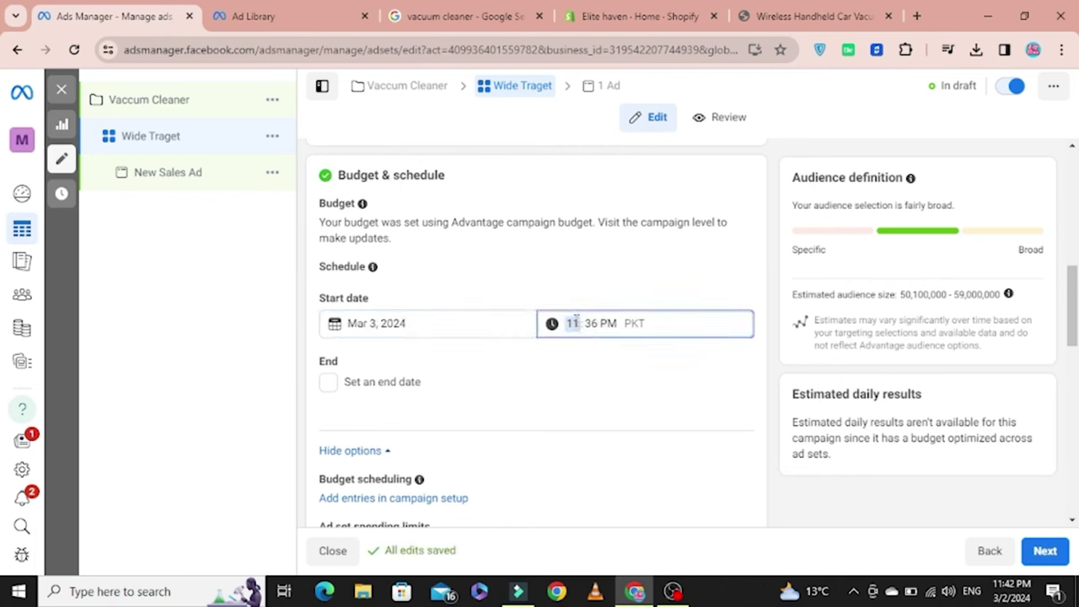
left_click(592, 324)
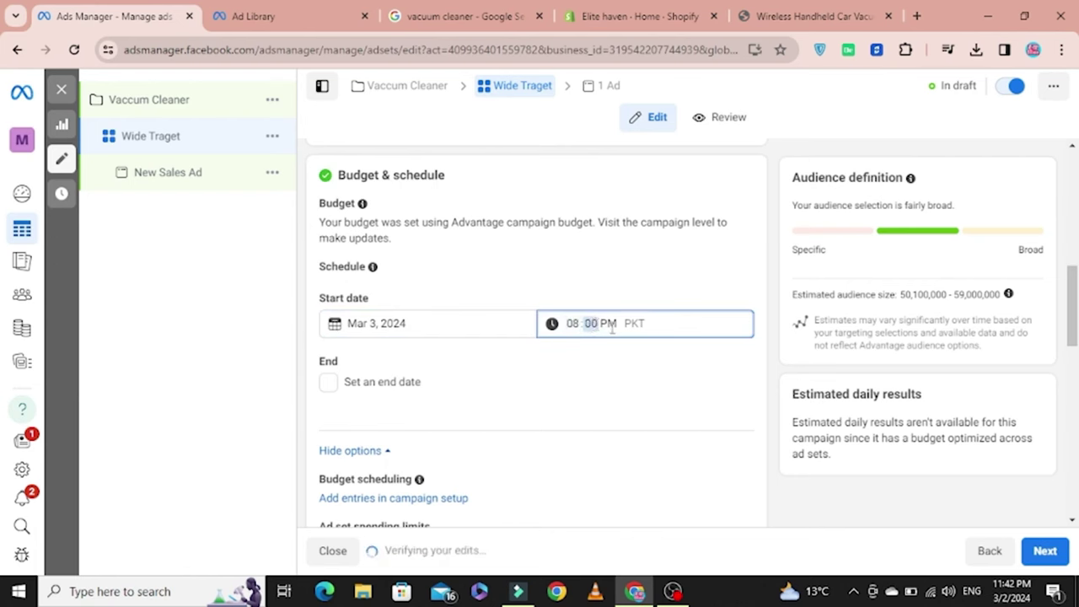
left_click(611, 326)
key("a")
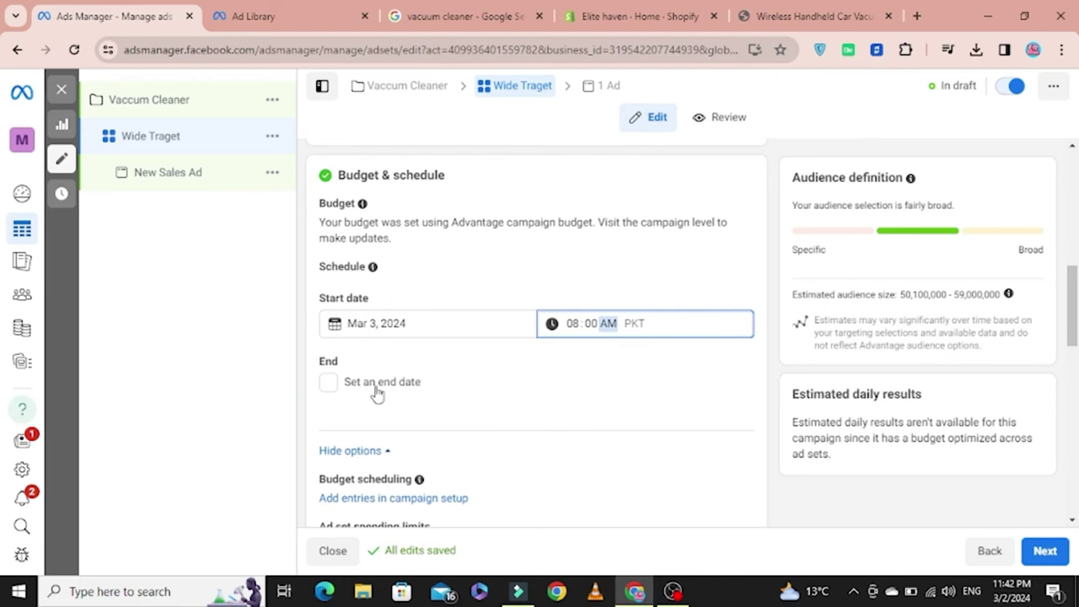
Step: Review the ad set's audience type and open the audience locations for editing
scroll(441, 405, "down", 1)
scroll(527, 392, "down", 3)
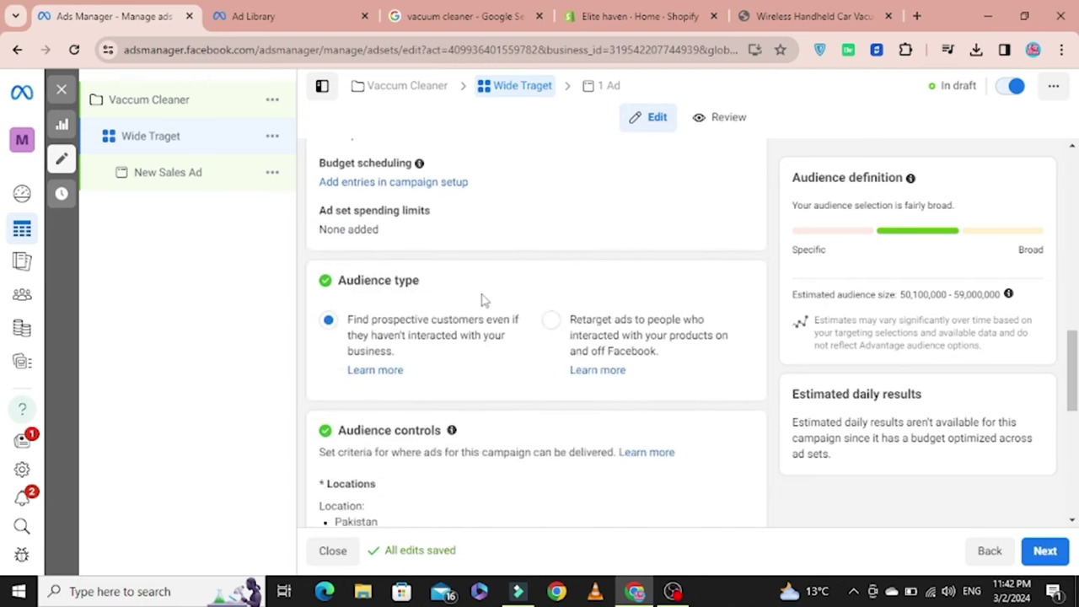
scroll(432, 330, "down", 2)
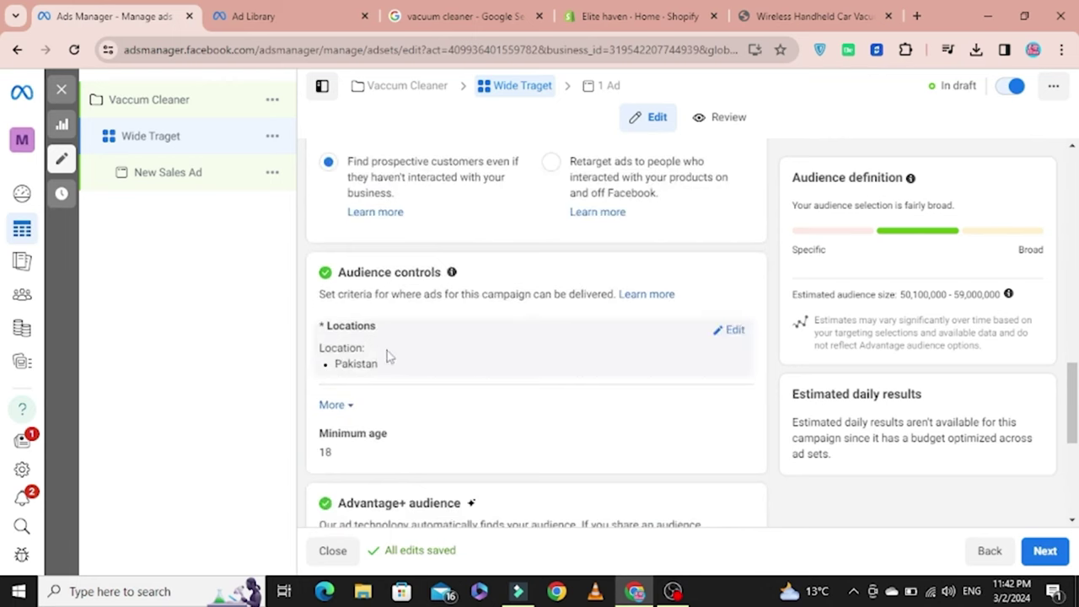
left_click(728, 332)
scroll(423, 388, "down", 1)
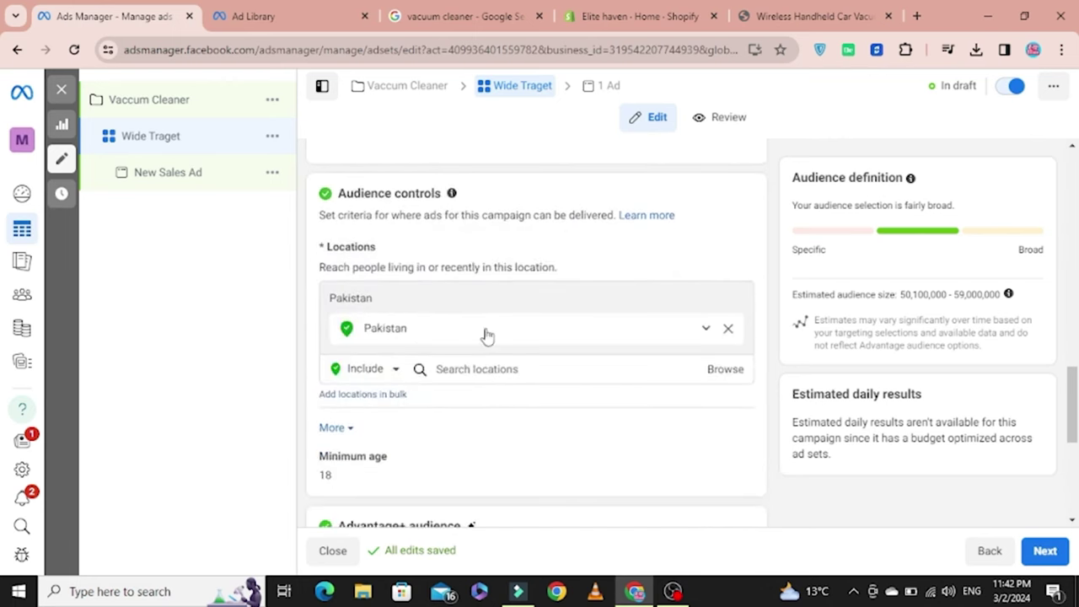
Step: Set the minimum age in the audience controls to 22
scroll(487, 336, "down", 1)
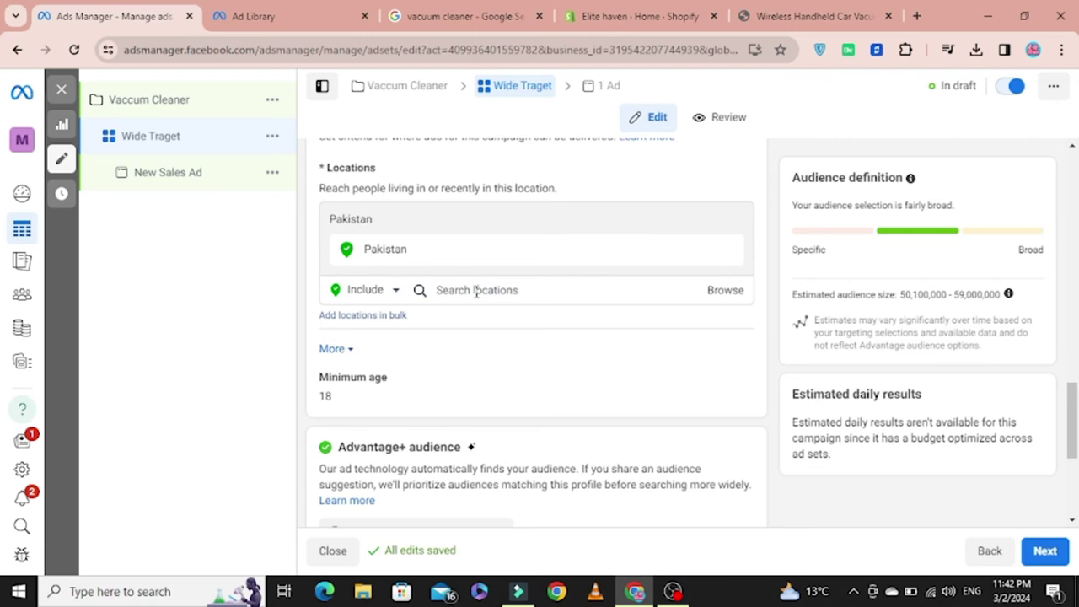
scroll(467, 354, "down", 1)
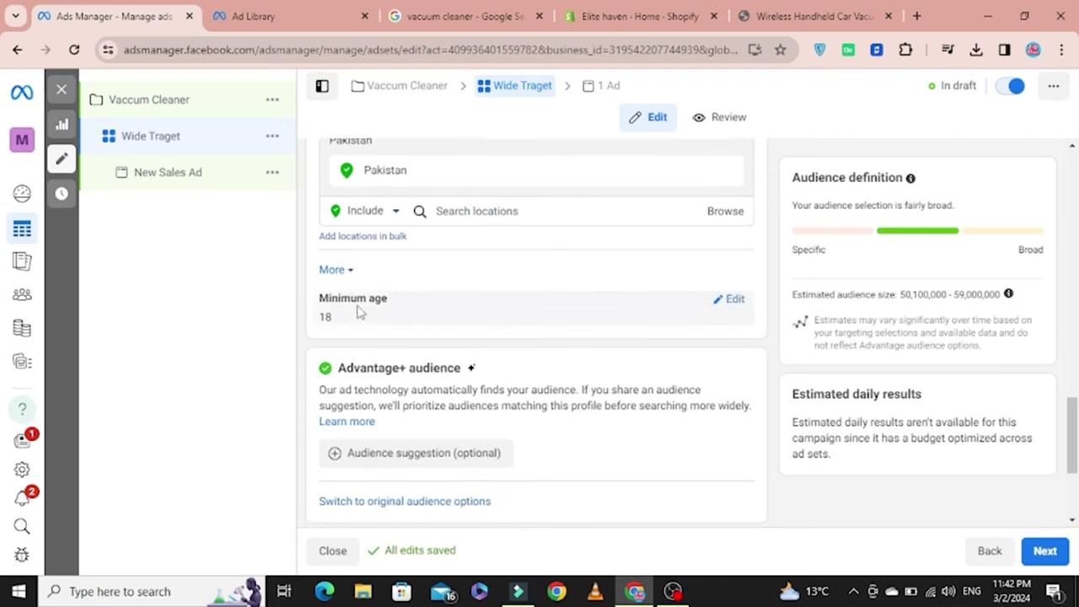
left_click(715, 303)
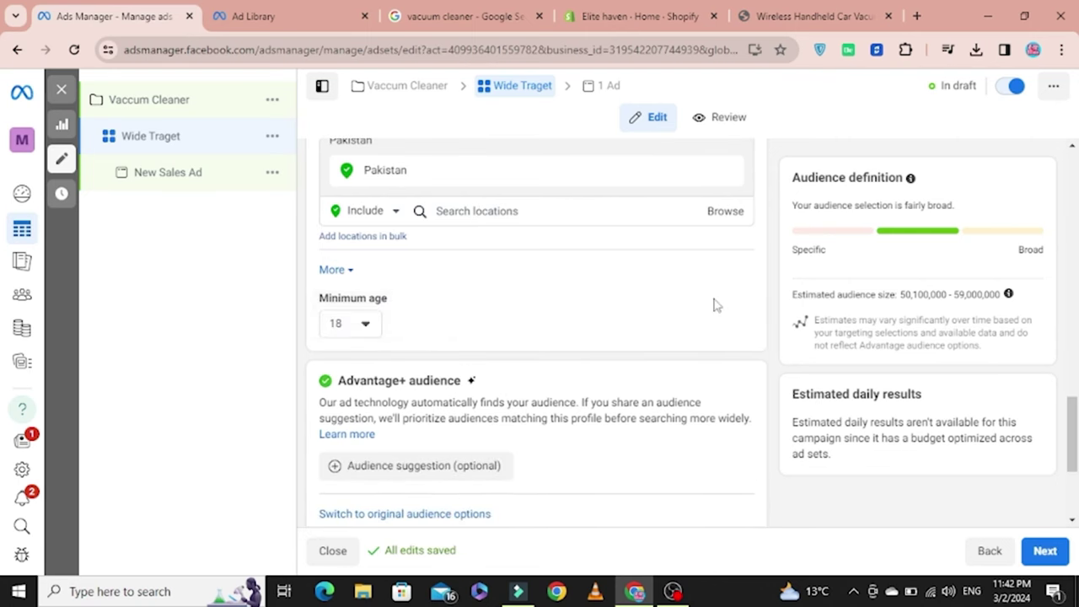
left_click(365, 325)
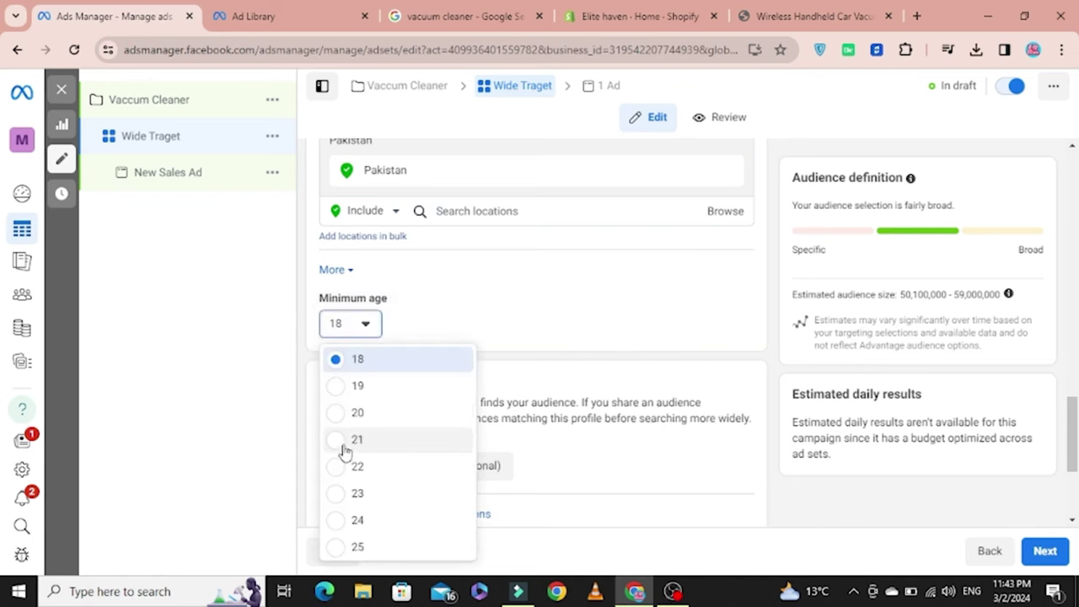
left_click(341, 469)
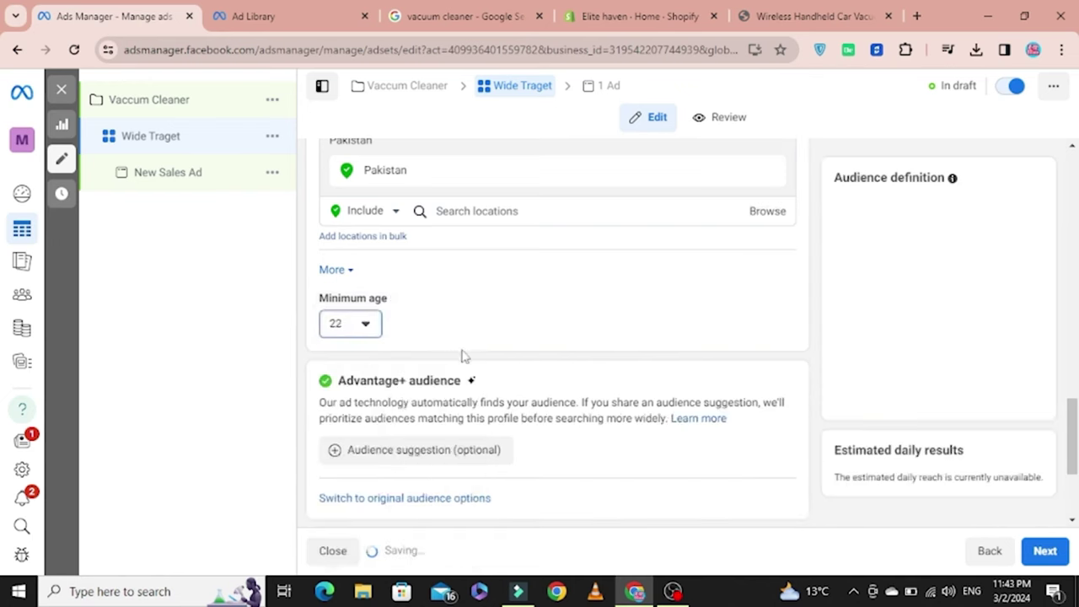
Step: Expand the optional audience suggestion under Advantage+ audience and check the existing custom audiences
scroll(520, 379, "down", 1)
scroll(520, 379, "down", 1)
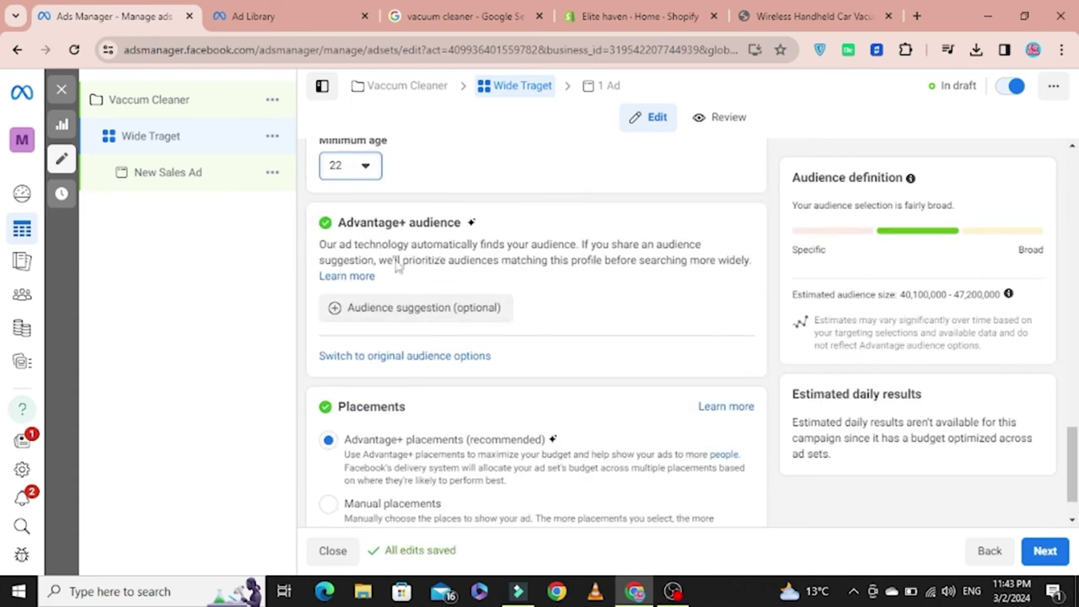
left_click(427, 310)
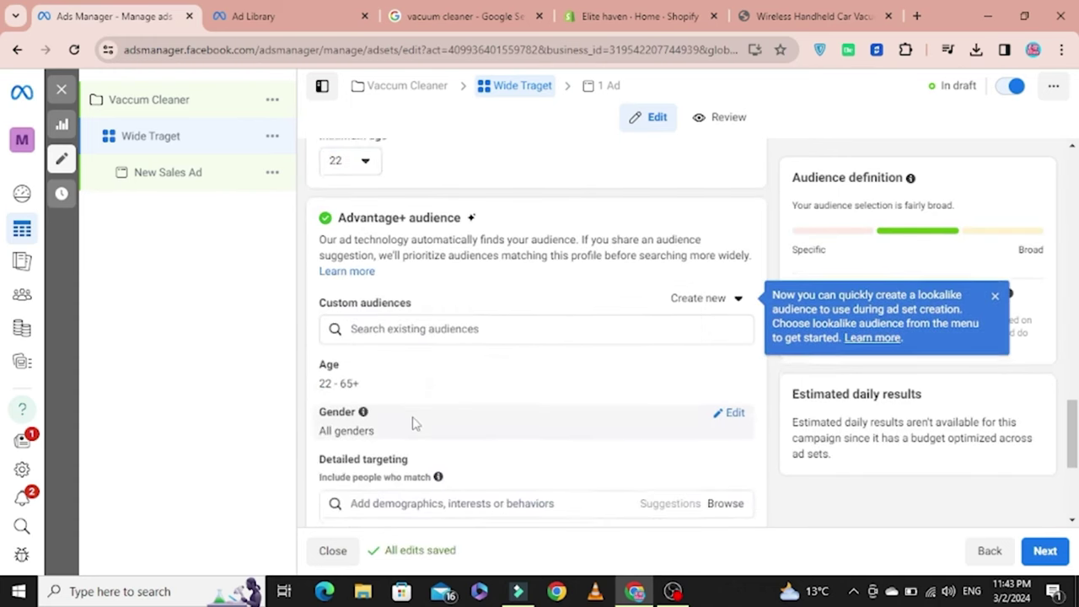
scroll(413, 422, "down", 1)
left_click(458, 258)
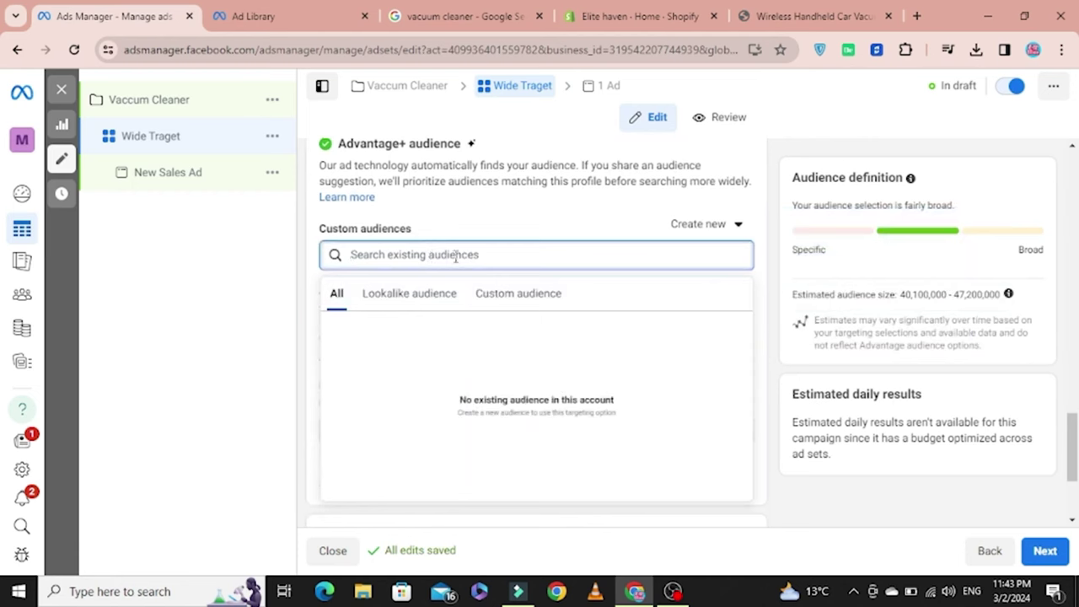
left_click(460, 235)
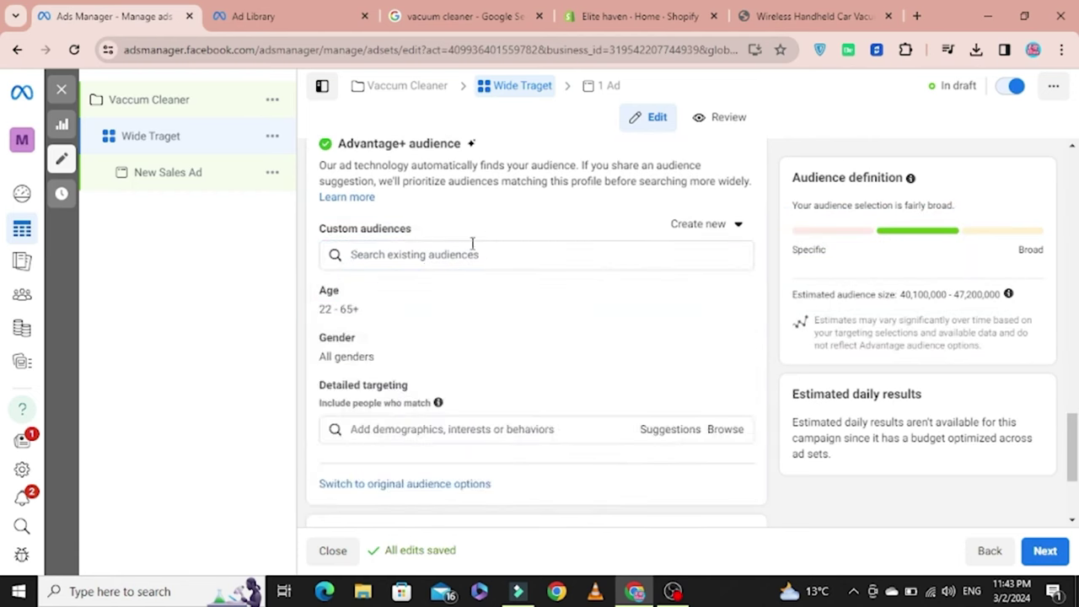
Step: Set the maximum age in the Advantage+ audience suggestion to 50 and check the detailed targeting field
left_click(731, 292)
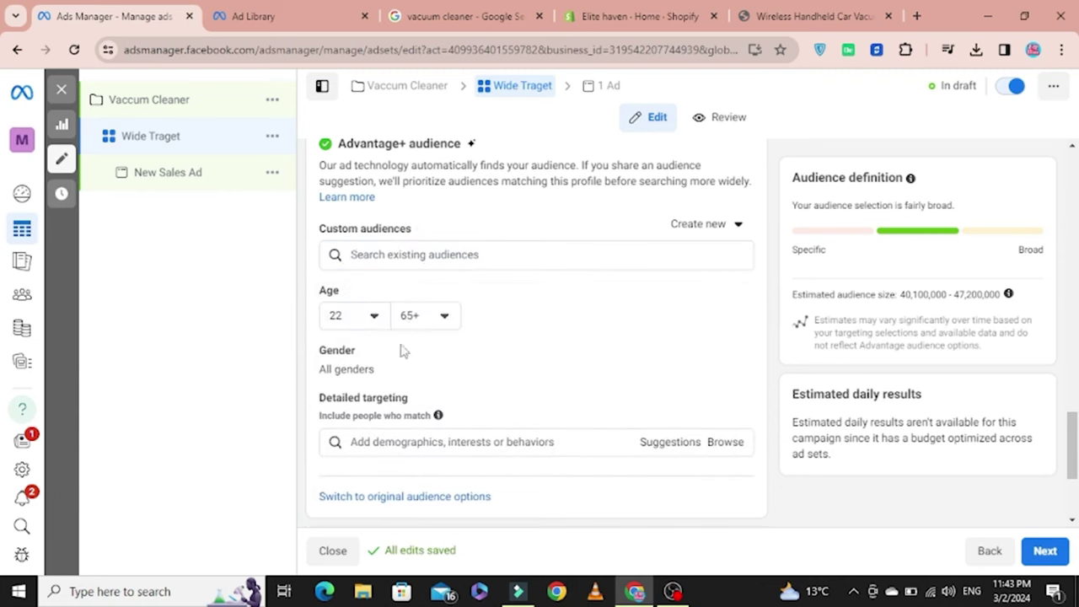
left_click(455, 319)
scroll(410, 397, "up", 2)
scroll(411, 397, "up", 2)
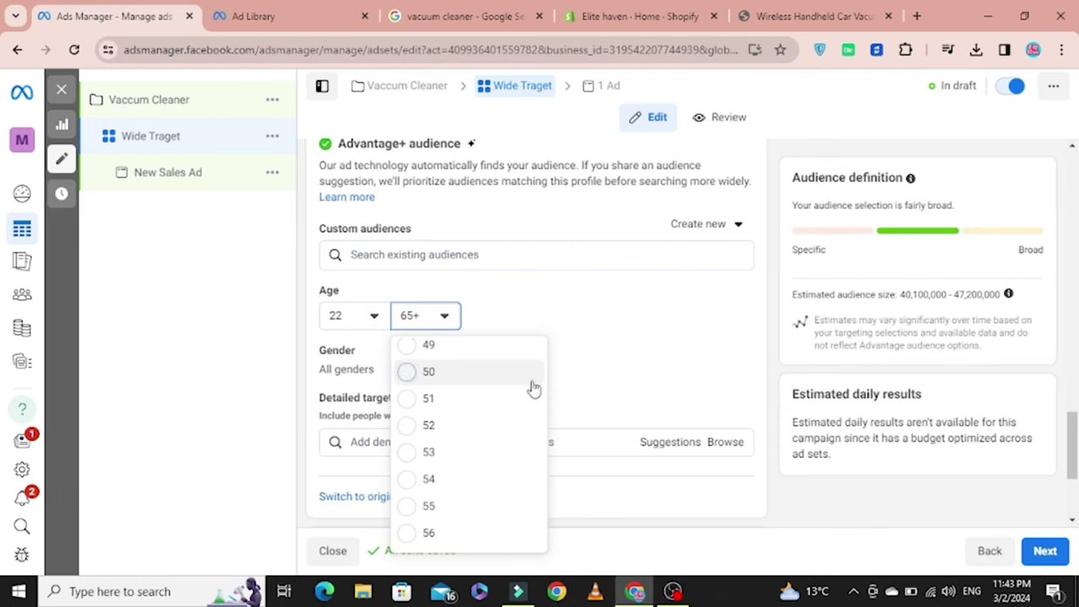
left_click(477, 371)
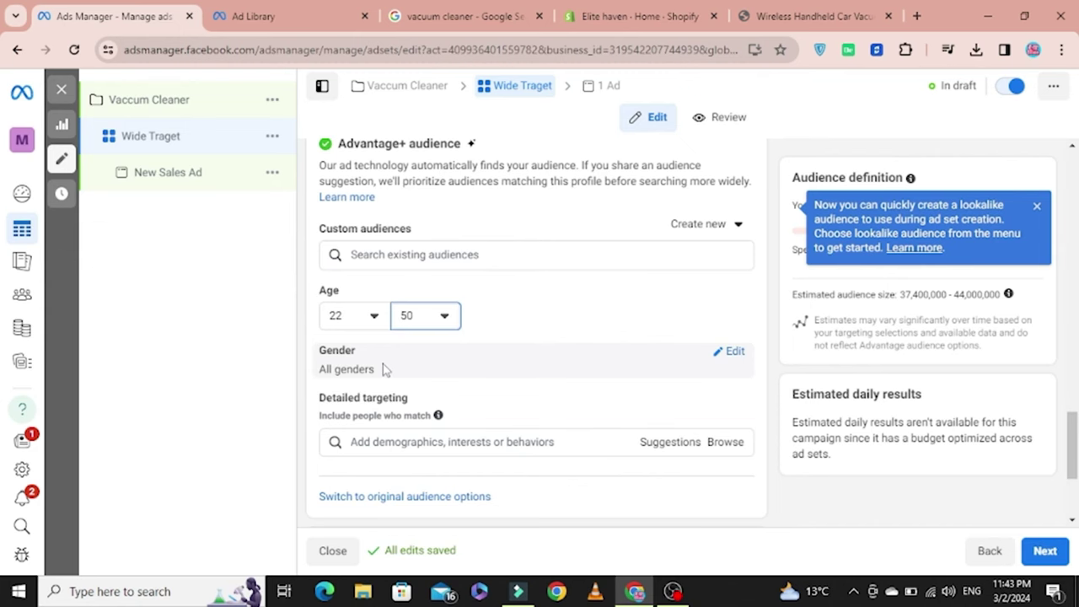
scroll(371, 354, "down", 1)
left_click(427, 362)
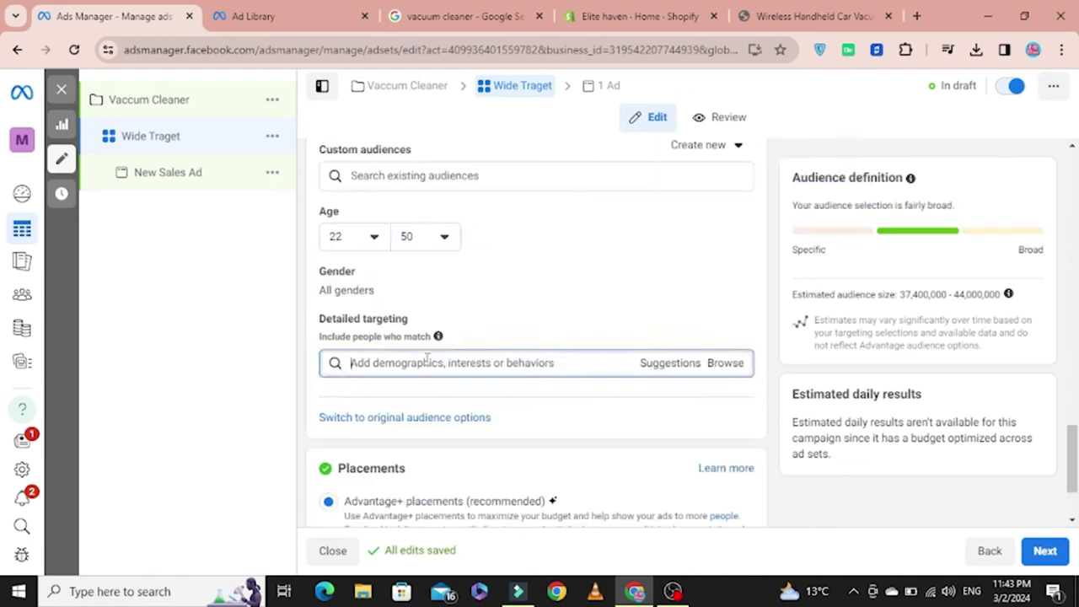
left_click(500, 387)
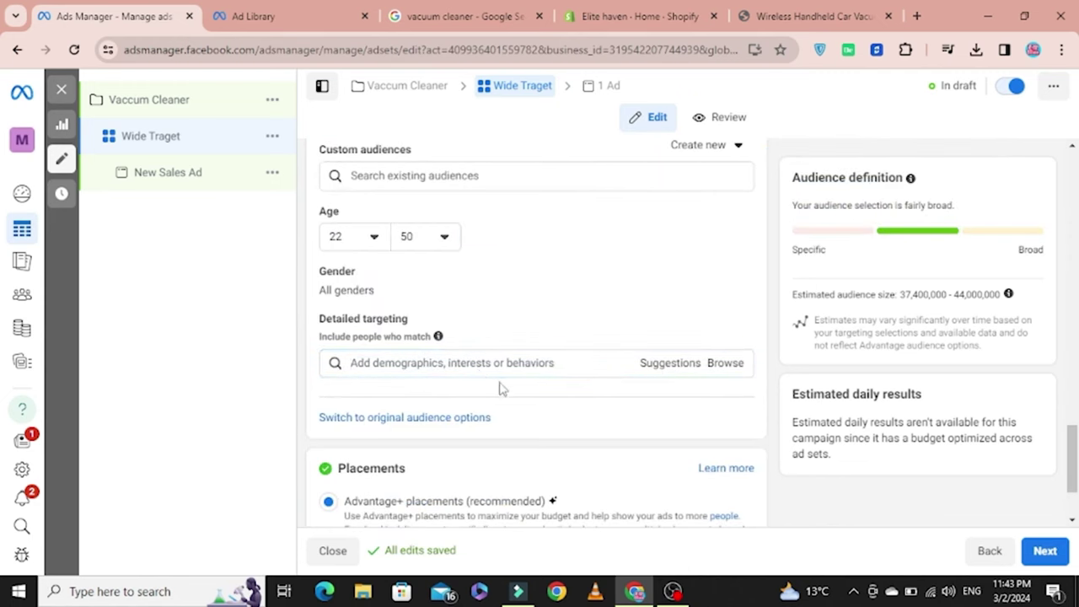
Step: Switch the ad set to manual placements and deselect the Audience network and Messenger platforms
scroll(500, 388, "down", 2)
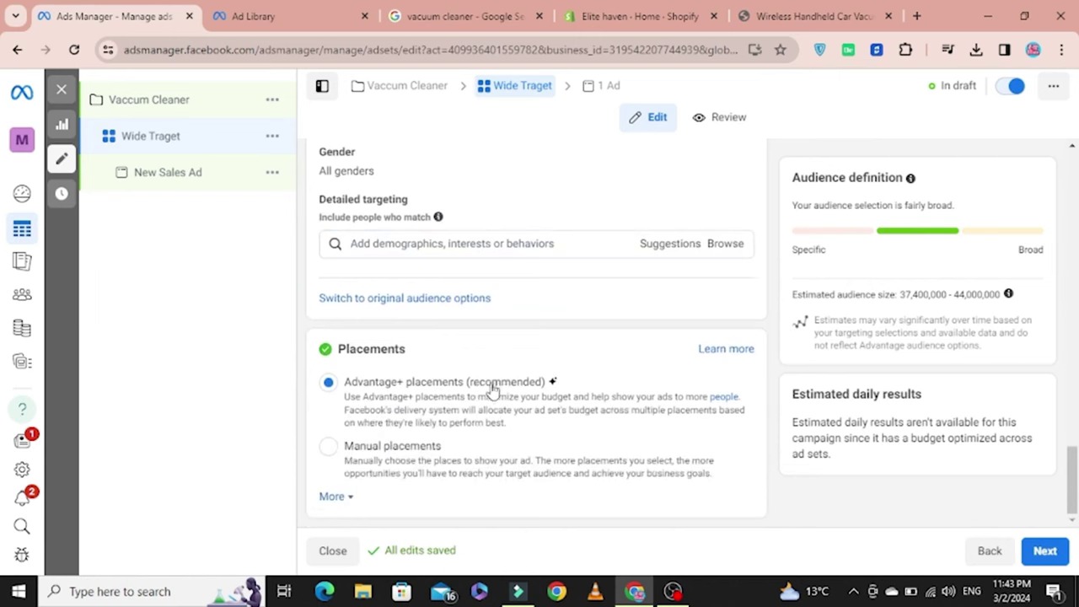
left_click(328, 446)
scroll(443, 412, "down", 3)
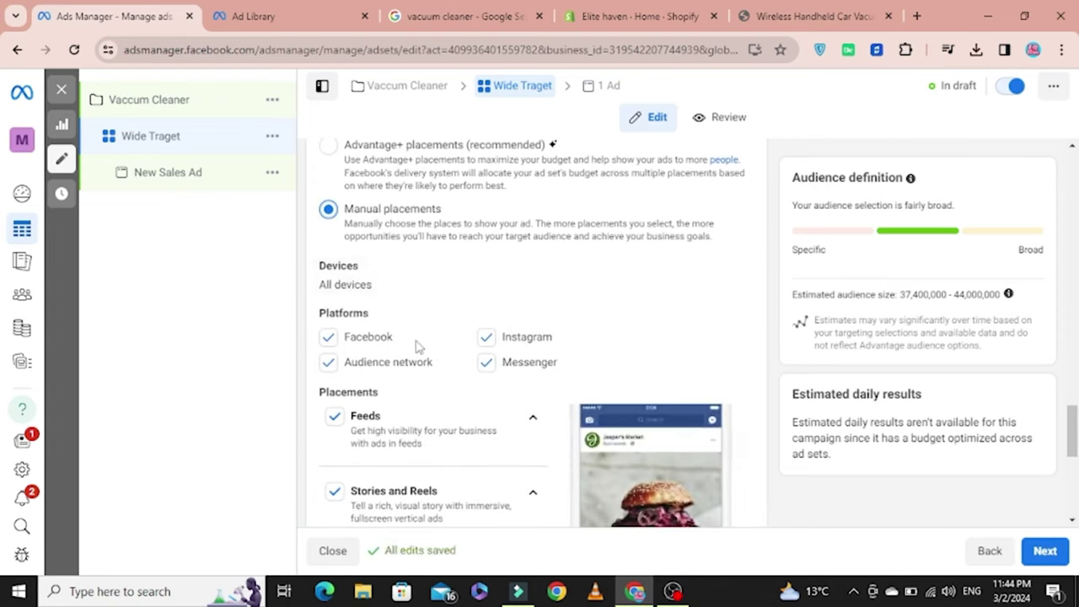
scroll(417, 345, "down", 1)
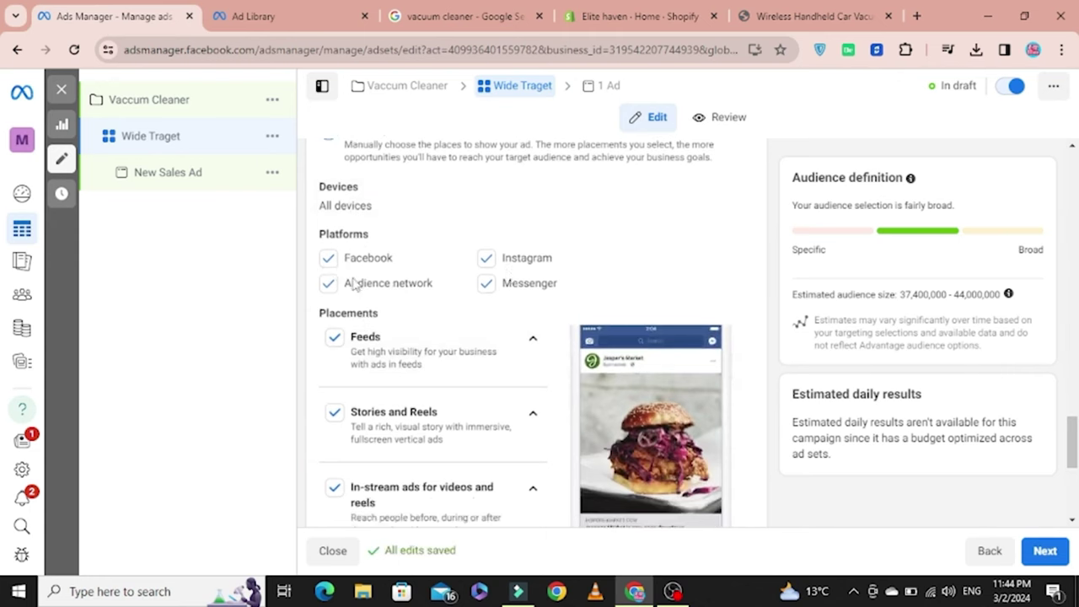
left_click(328, 284)
left_click(499, 271)
Step: Expand the Feeds placements and deselect Facebook Marketplace, Facebook video feeds, Facebook right column, Instagram Explore and Instagram Explore home
scroll(468, 291, "down", 1)
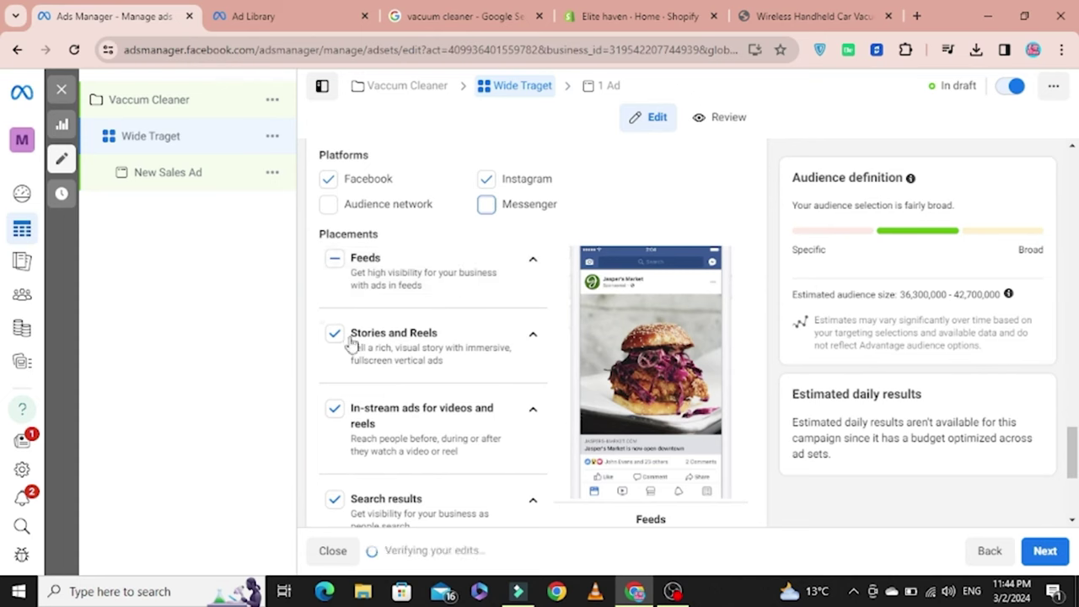
left_click(533, 260)
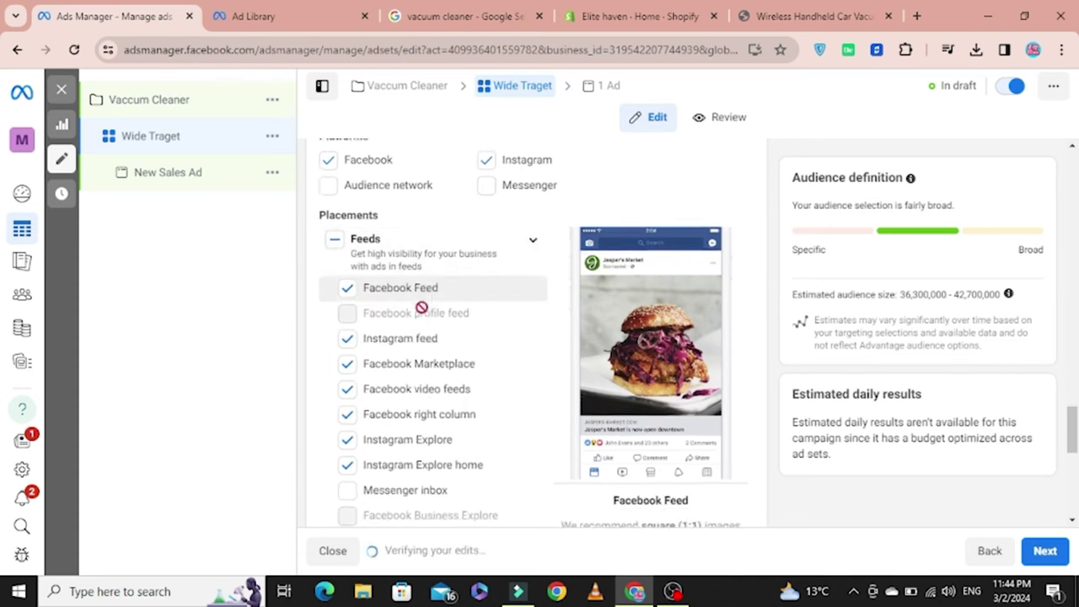
scroll(421, 308, "down", 1)
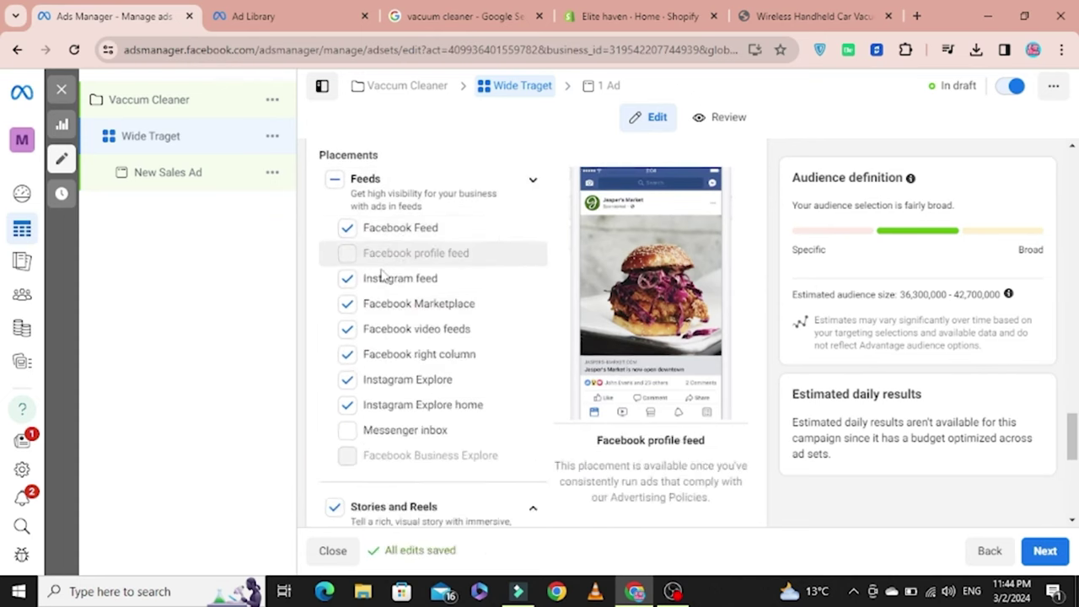
left_click(349, 312)
left_click(349, 333)
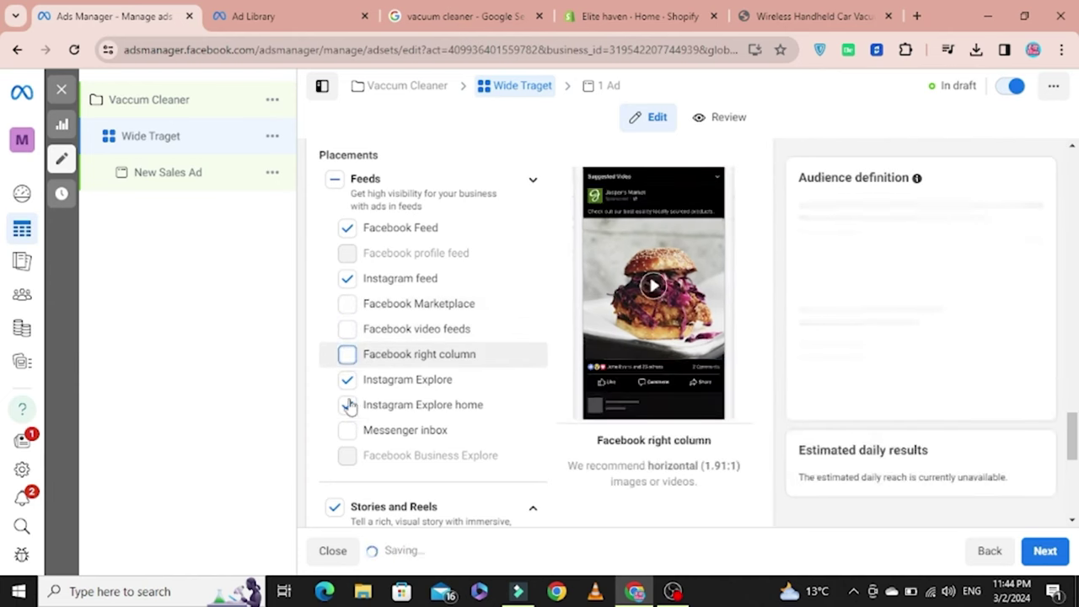
left_click(349, 406)
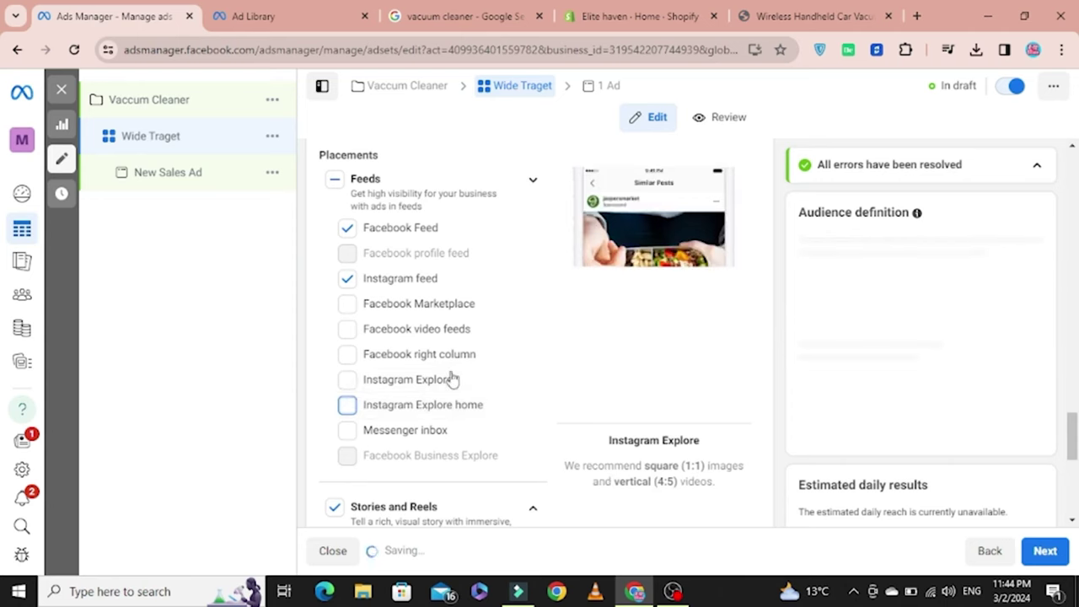
Step: Deselect the Stories and Reels, In-stream ads for videos and reels, and Search results placements
scroll(433, 398, "down", 2)
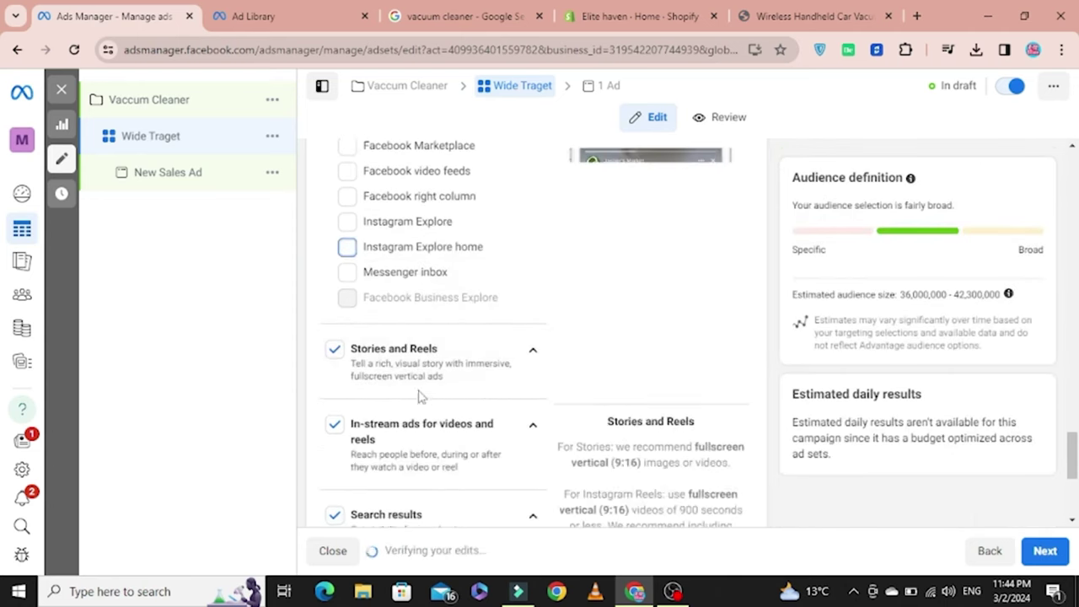
left_click(335, 349)
left_click(336, 431)
scroll(373, 414, "down", 2)
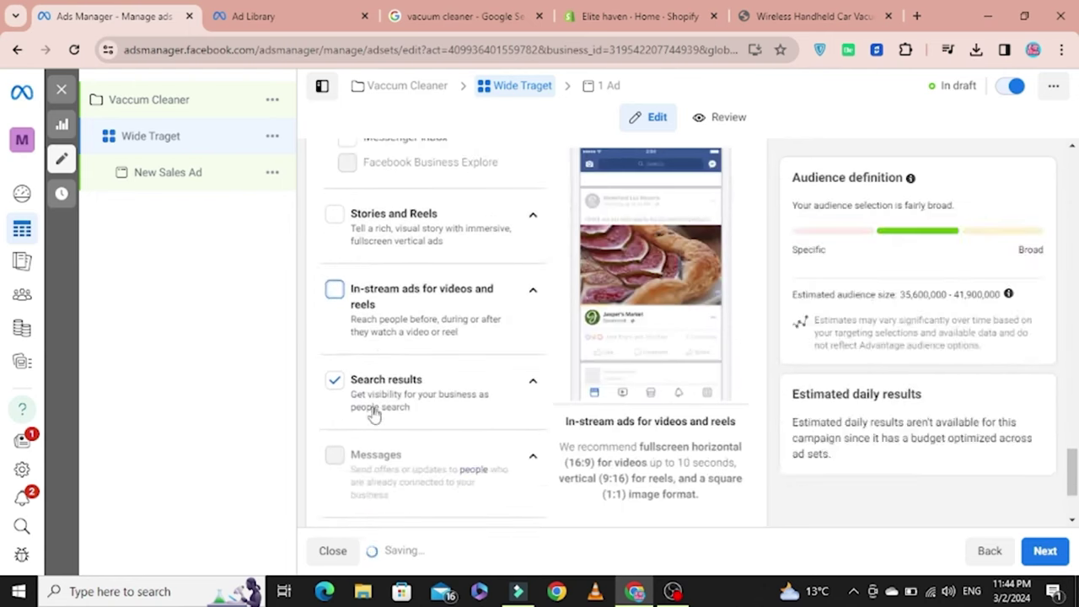
left_click(342, 372)
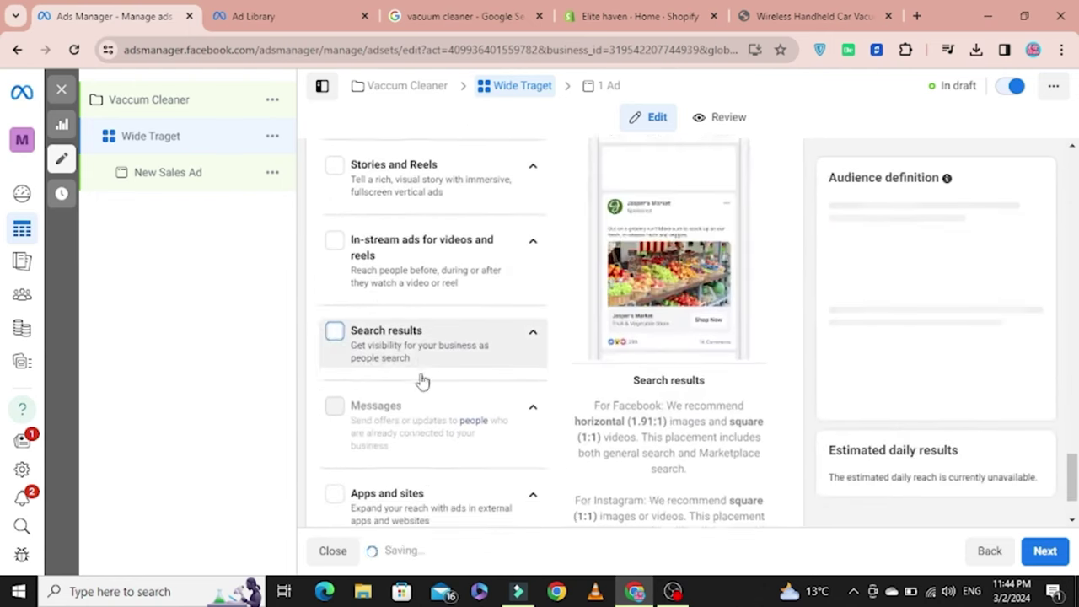
Step: Look back over the ad set's placement and audience settings and continue to the ad level
scroll(422, 378, "down", 1)
scroll(422, 369, "up", 8)
scroll(422, 362, "up", 6)
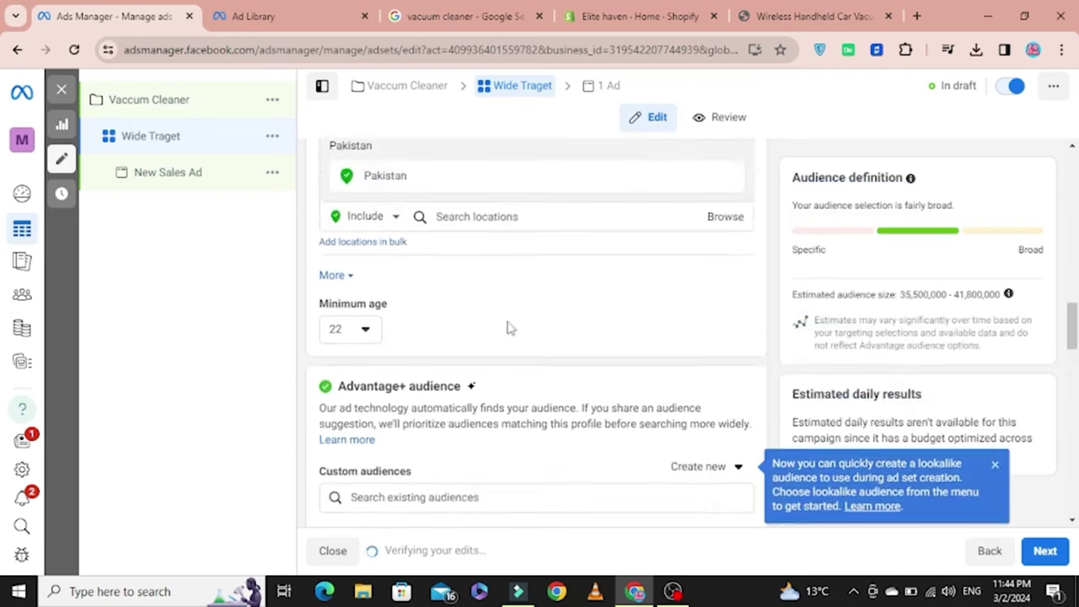
scroll(510, 328, "up", 1)
left_click(1042, 550)
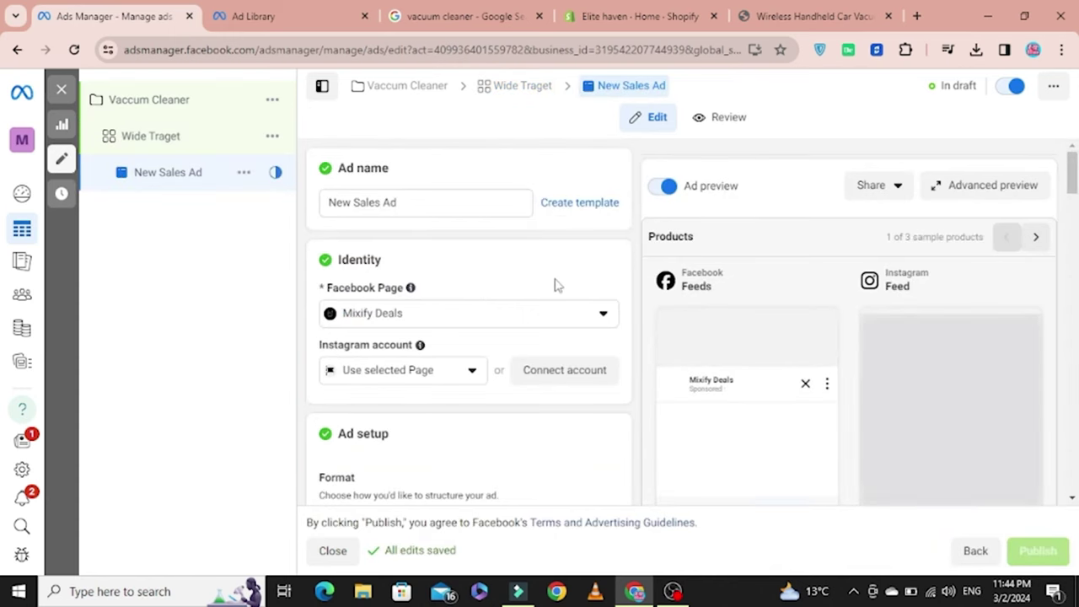
Step: Rename the ad from New Sales Ad to Car 1
left_click(433, 198)
left_click_drag(421, 201, 320, 207)
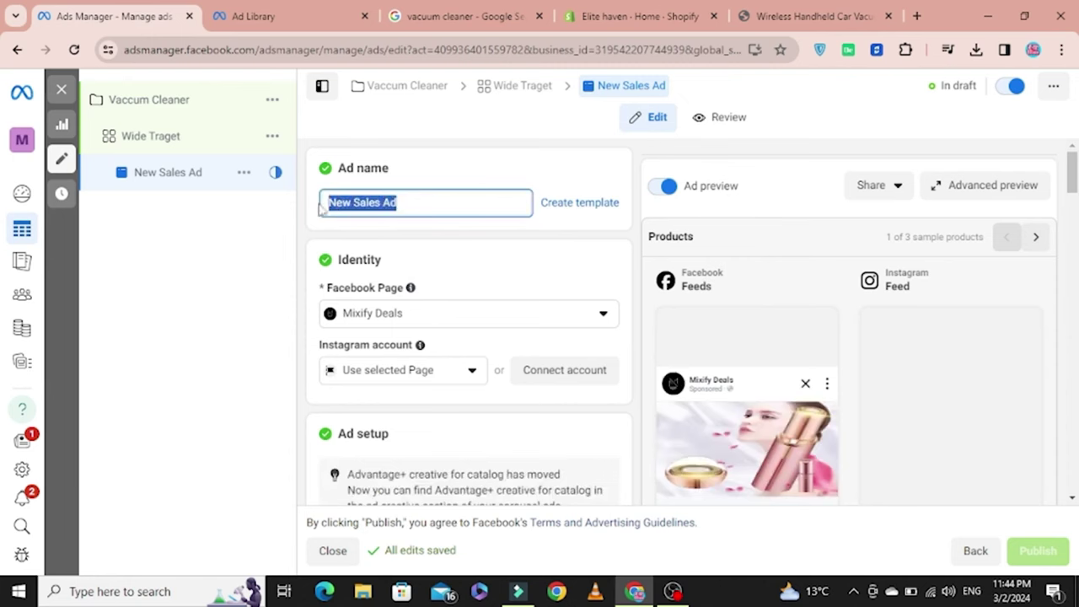
key("BackSpace")
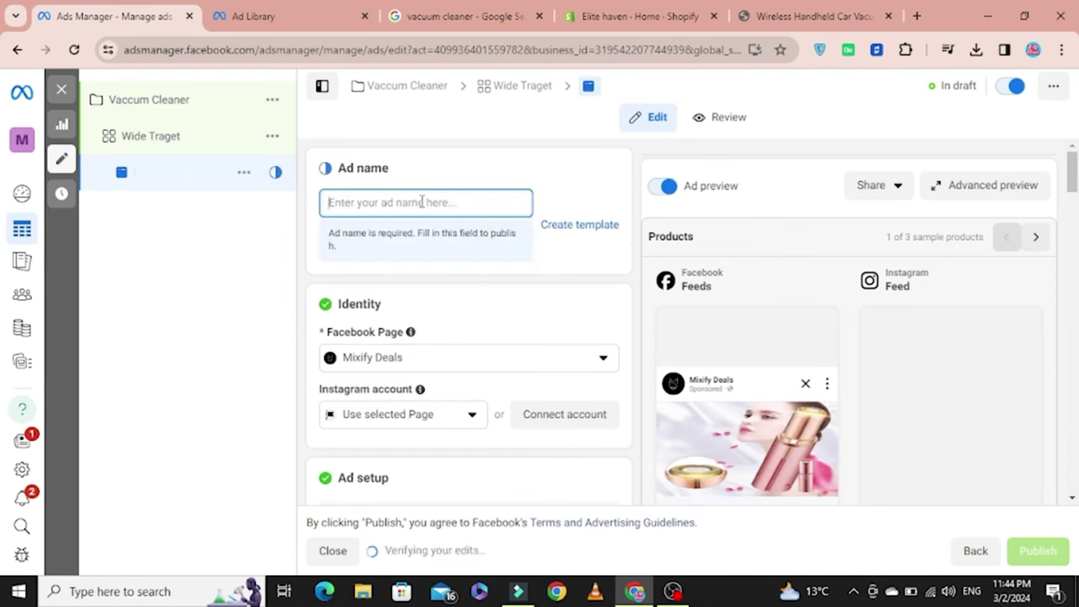
type("Car 1")
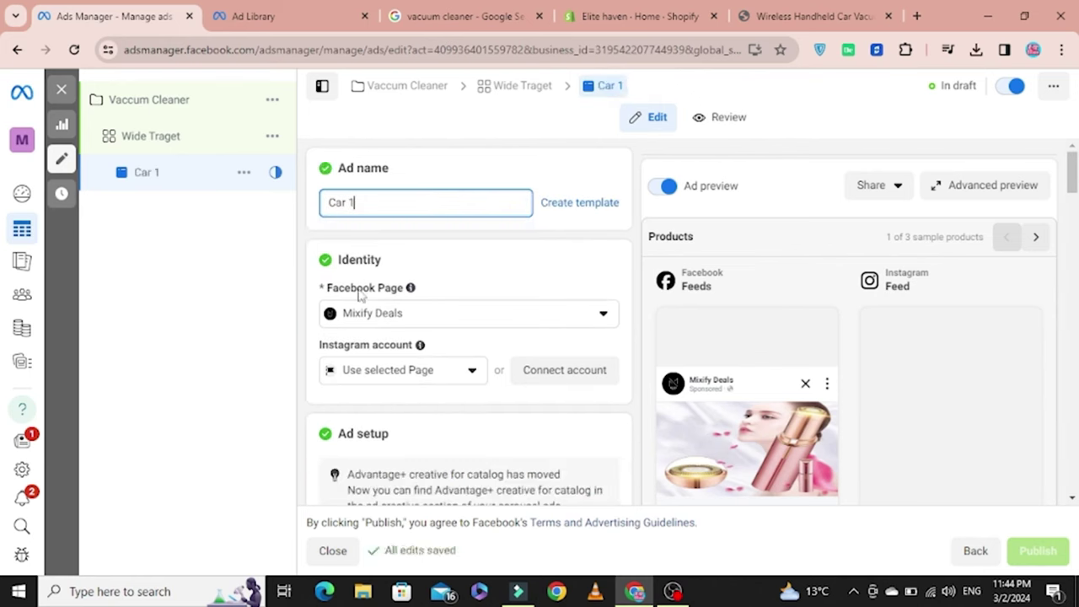
Step: Check which Facebook Pages and Instagram accounts are available for the ad's identity
left_click(593, 318)
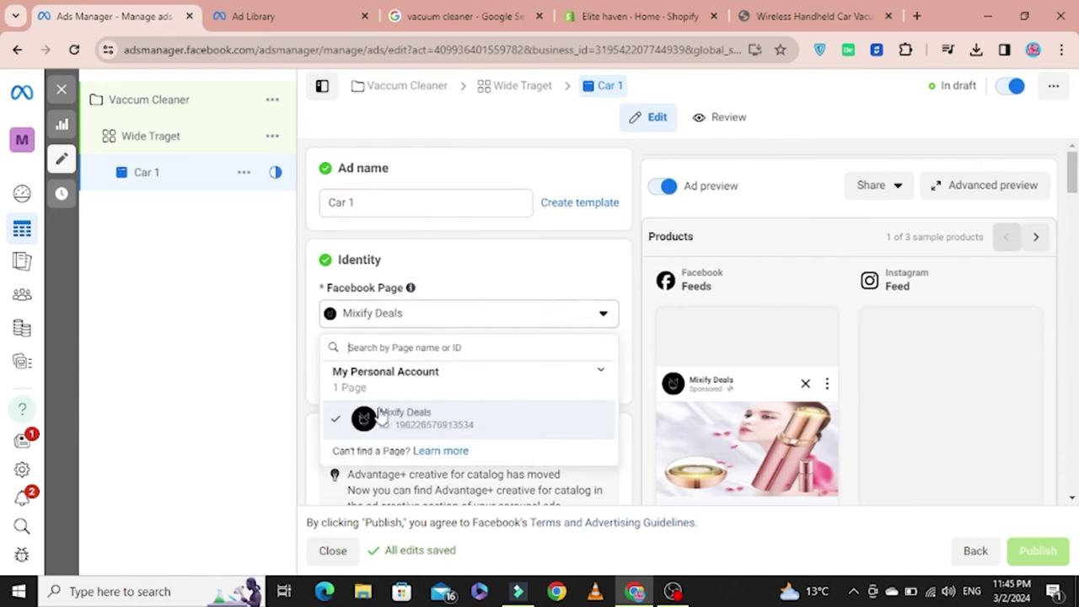
left_click(502, 290)
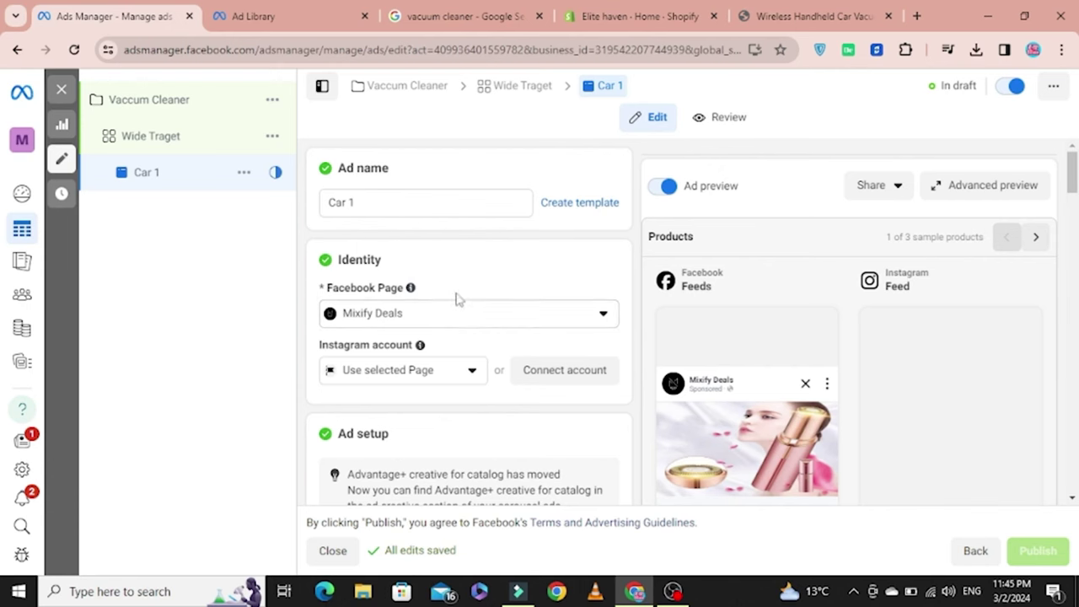
left_click(460, 378)
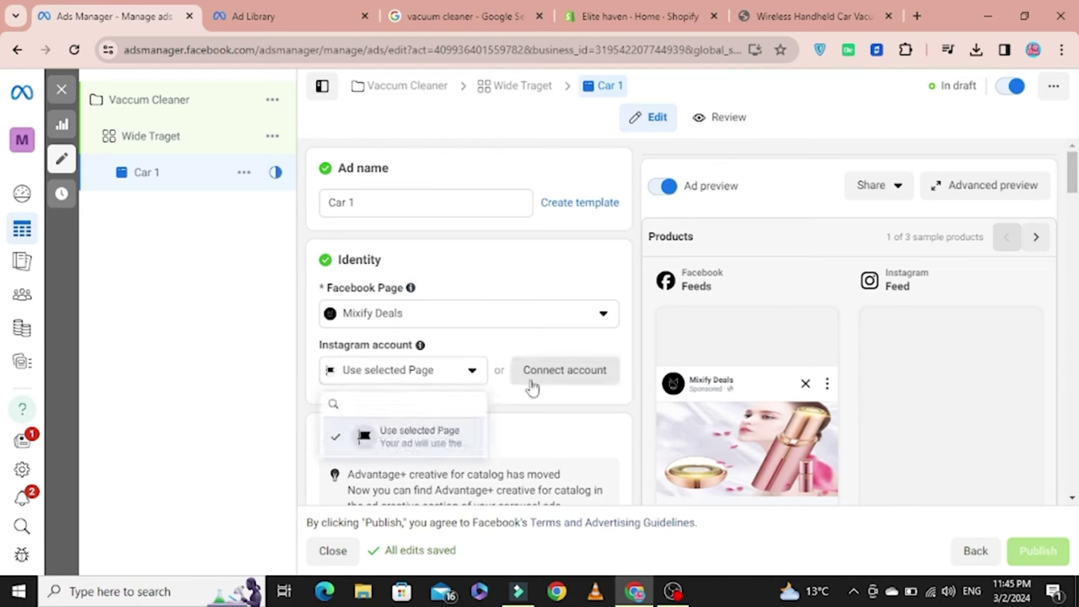
left_click(558, 400)
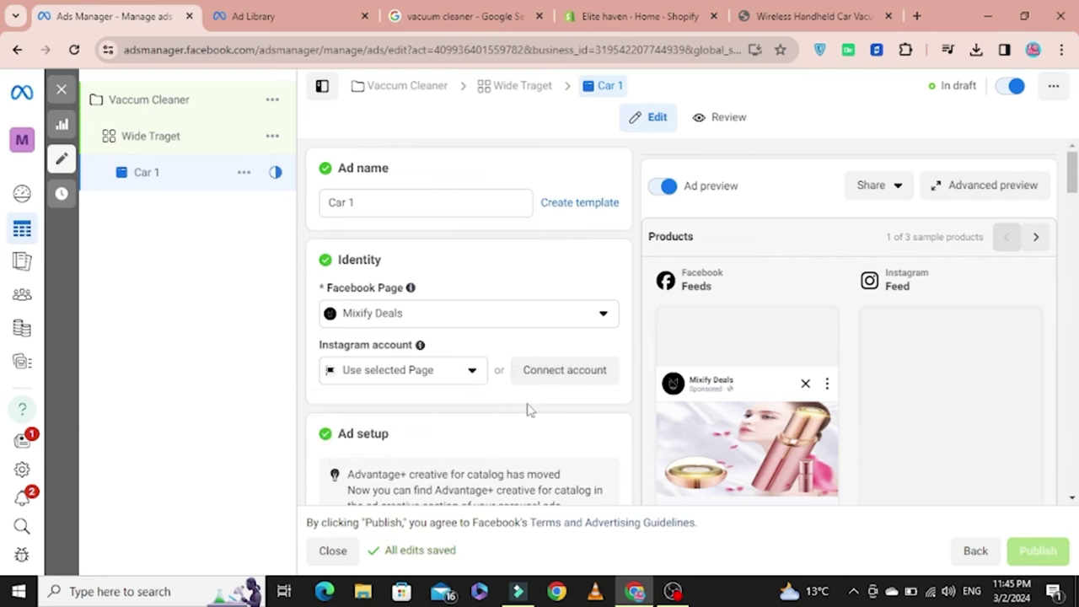
Step: Try to connect an Instagram account to the ad's identity
scroll(540, 398, "down", 1)
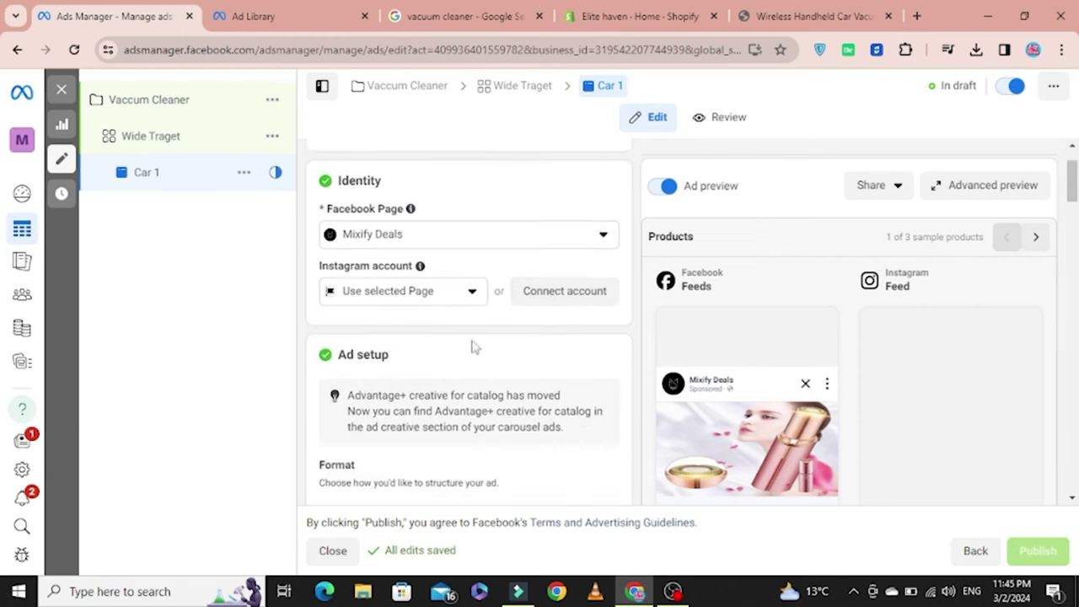
left_click(536, 302)
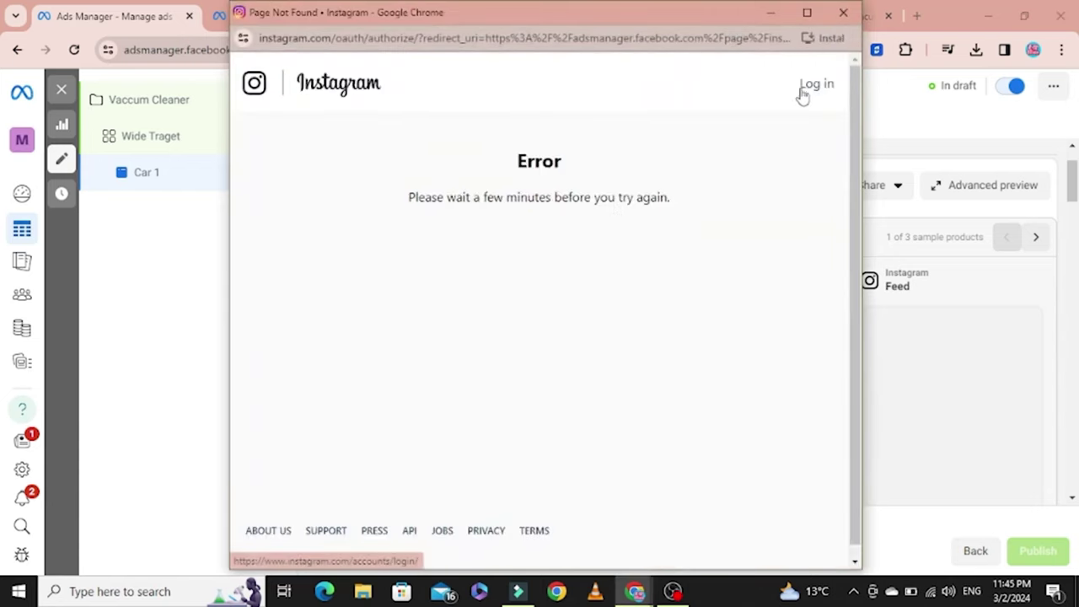
left_click(841, 10)
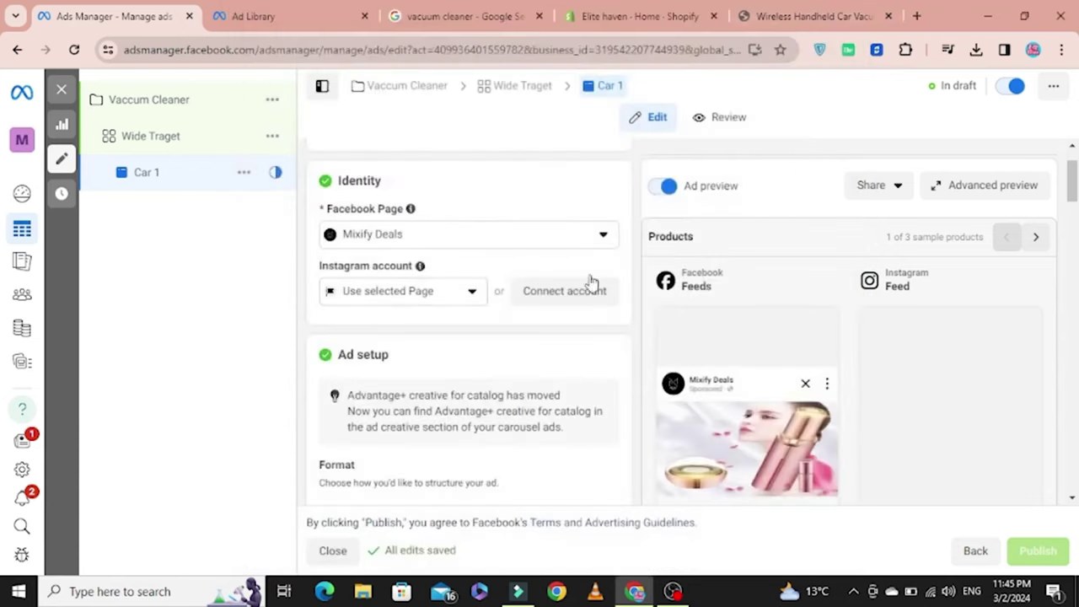
Step: Set the ad format to Single image or video in the ad setup
scroll(530, 318, "down", 1)
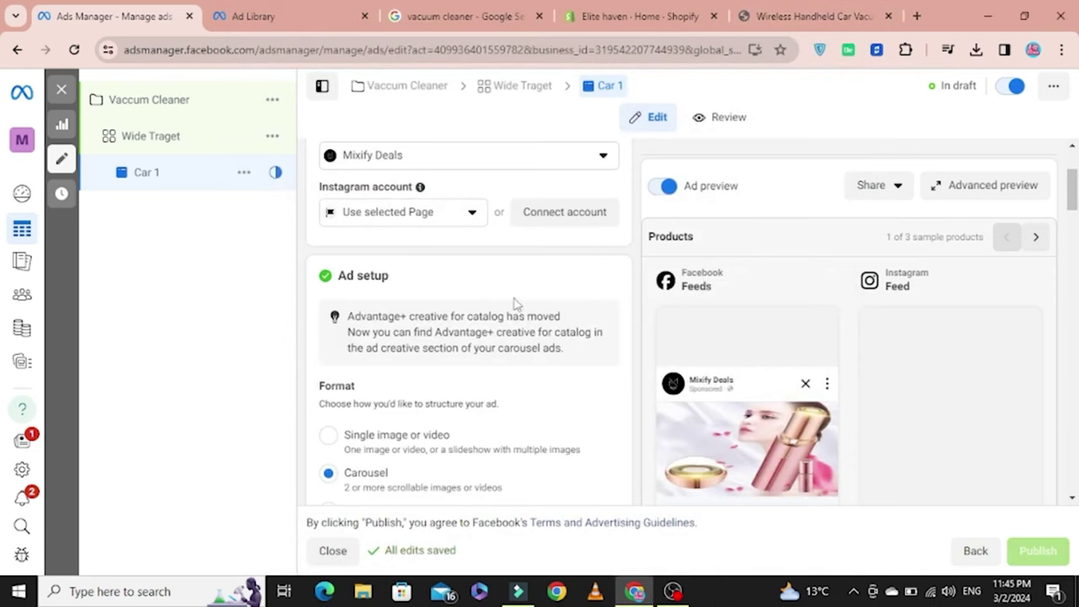
scroll(505, 321, "down", 2)
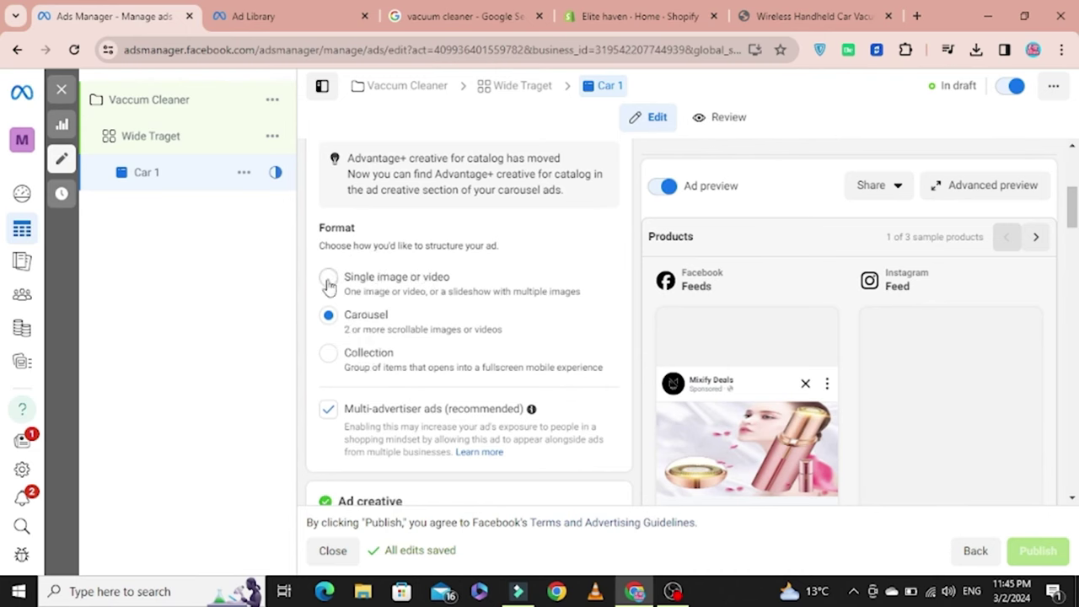
left_click(427, 303)
Step: Examine the ad's format, creative, Advantage+ creative, primary text, headline and call-to-action settings
scroll(545, 342, "down", 2)
scroll(474, 348, "down", 5)
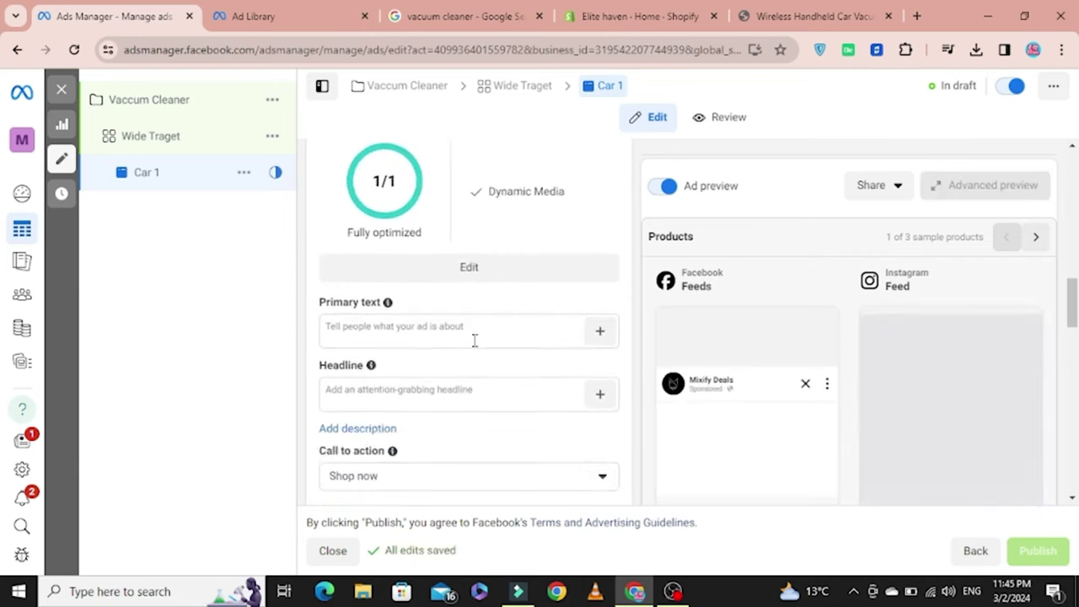
scroll(475, 342, "down", 2)
scroll(477, 337, "up", 4)
scroll(481, 328, "up", 2)
scroll(476, 337, "down", 5)
scroll(472, 337, "down", 2)
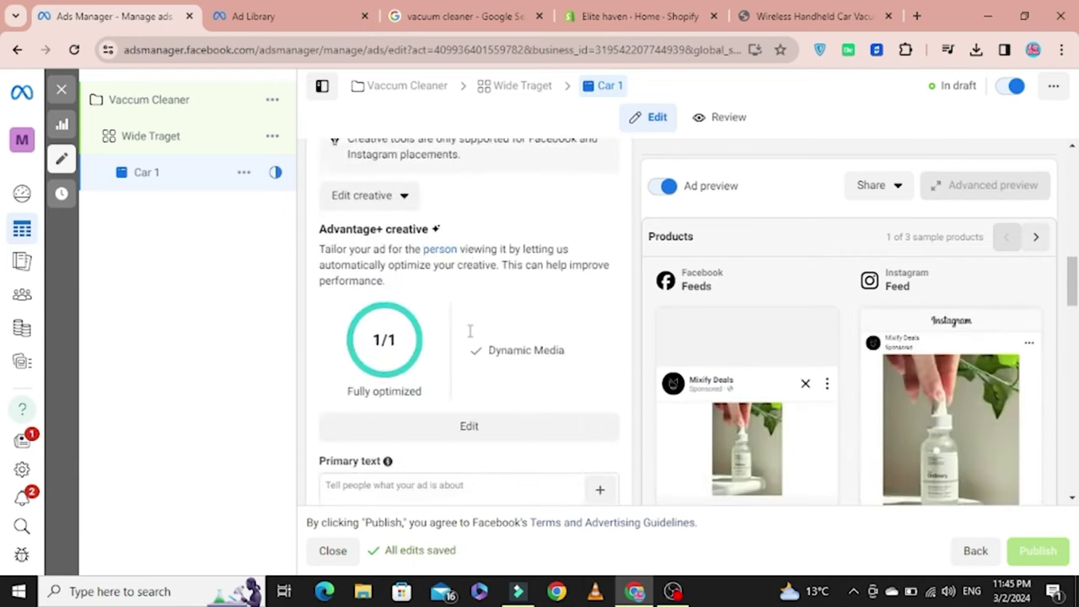
scroll(472, 337, "up", 3)
scroll(471, 337, "down", 1)
scroll(470, 338, "down", 3)
scroll(471, 337, "up", 10)
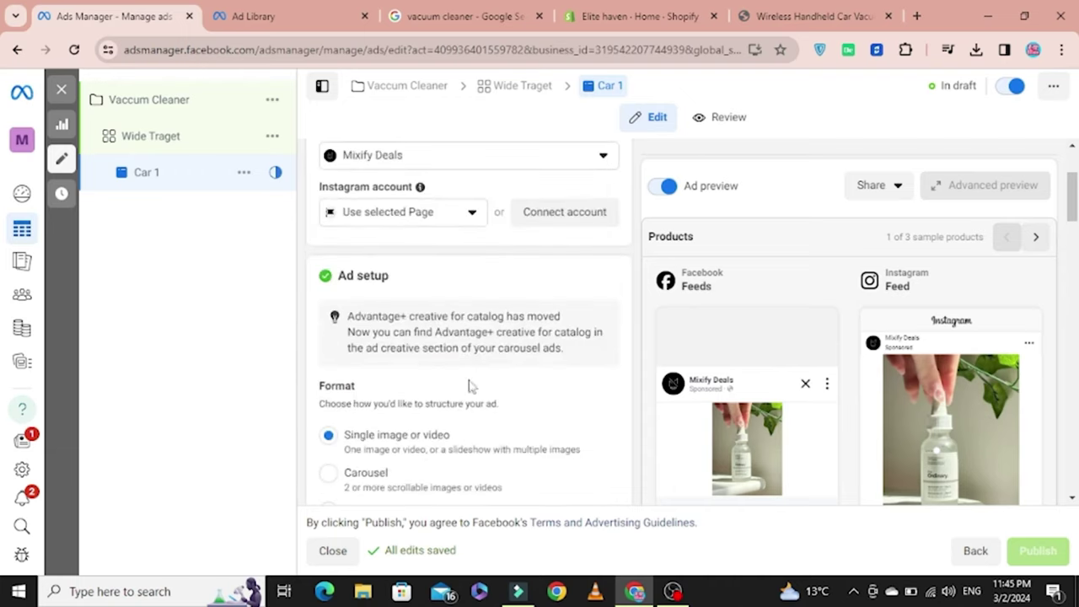
scroll(439, 385, "down", 1)
scroll(477, 357, "up", 3)
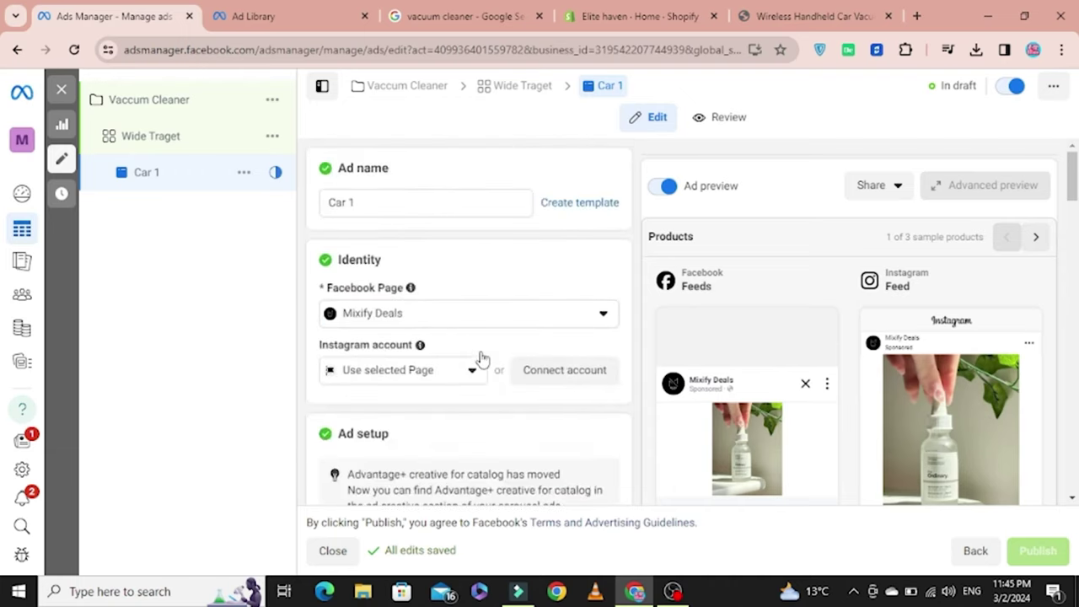
scroll(476, 371, "down", 5)
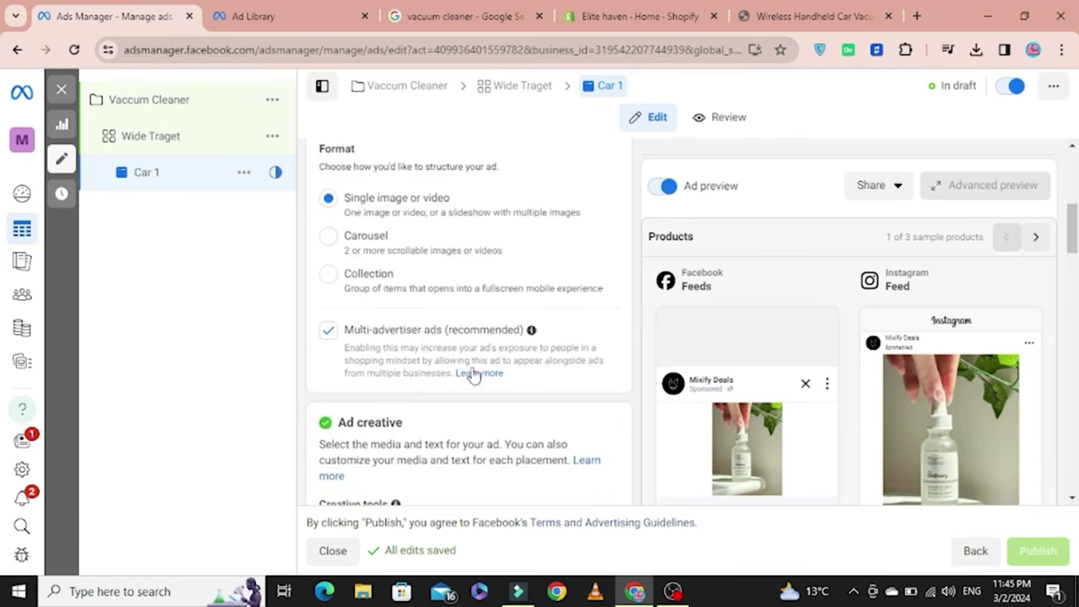
Step: Check the creative editing and media options in the ad's creative section
scroll(474, 375, "down", 3)
scroll(473, 368, "up", 2)
scroll(473, 367, "down", 3)
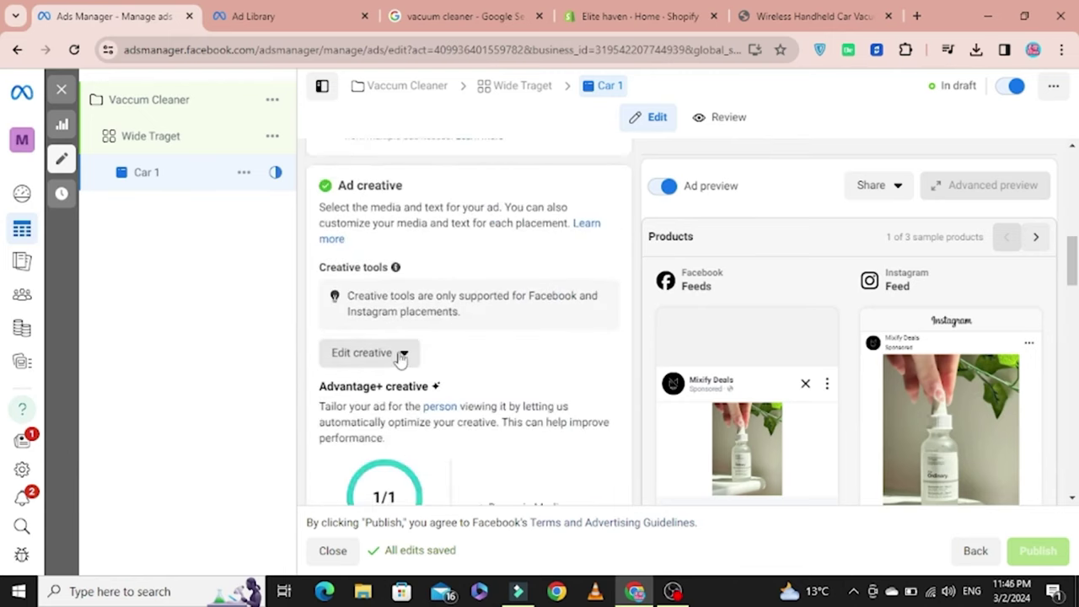
left_click(401, 355)
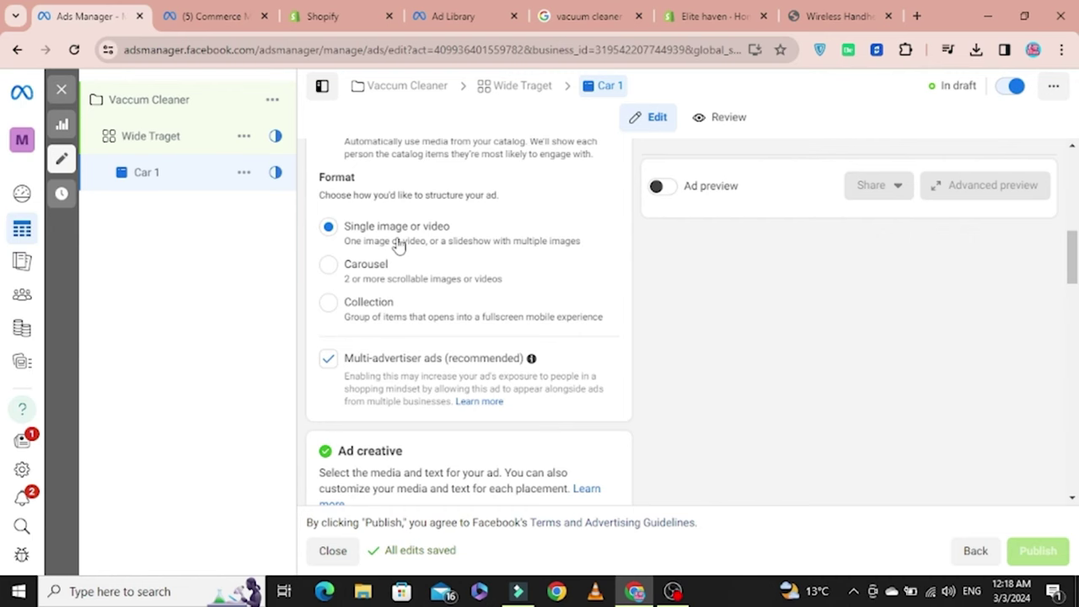
scroll(399, 244, "down", 3)
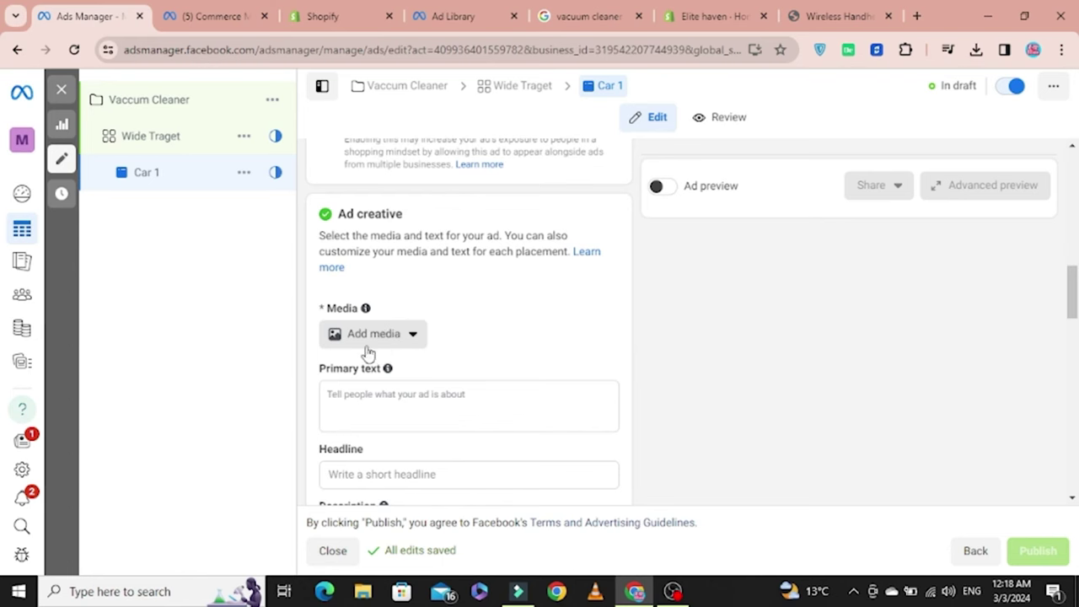
Step: Turn the Vaccum Cleaner campaign's Use a catalog option on and back off, and look over the other campaign settings
left_click(139, 108)
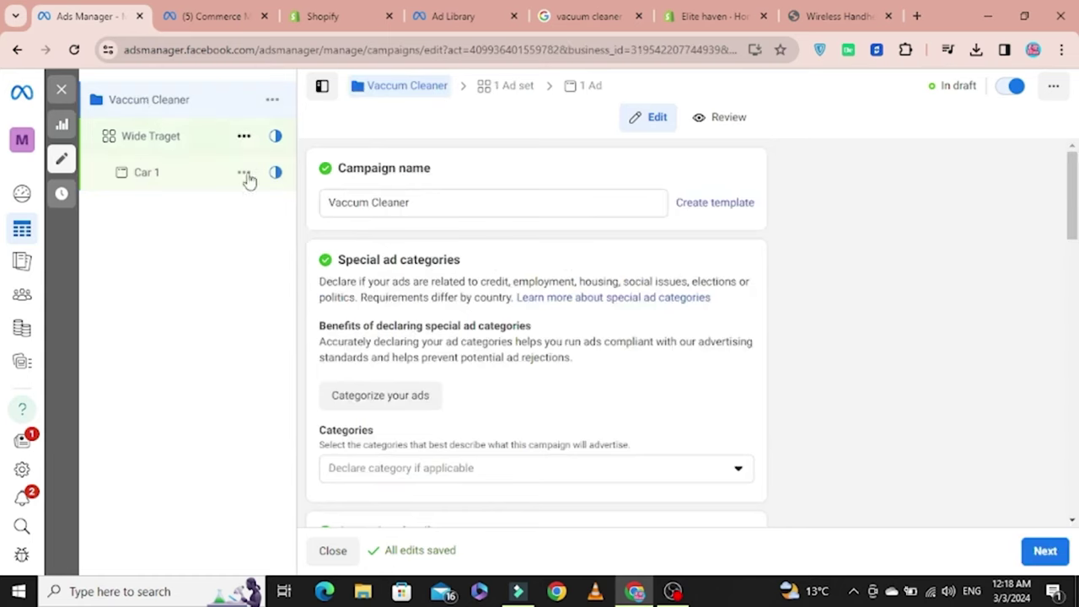
scroll(496, 353, "down", 1)
scroll(496, 353, "down", 8)
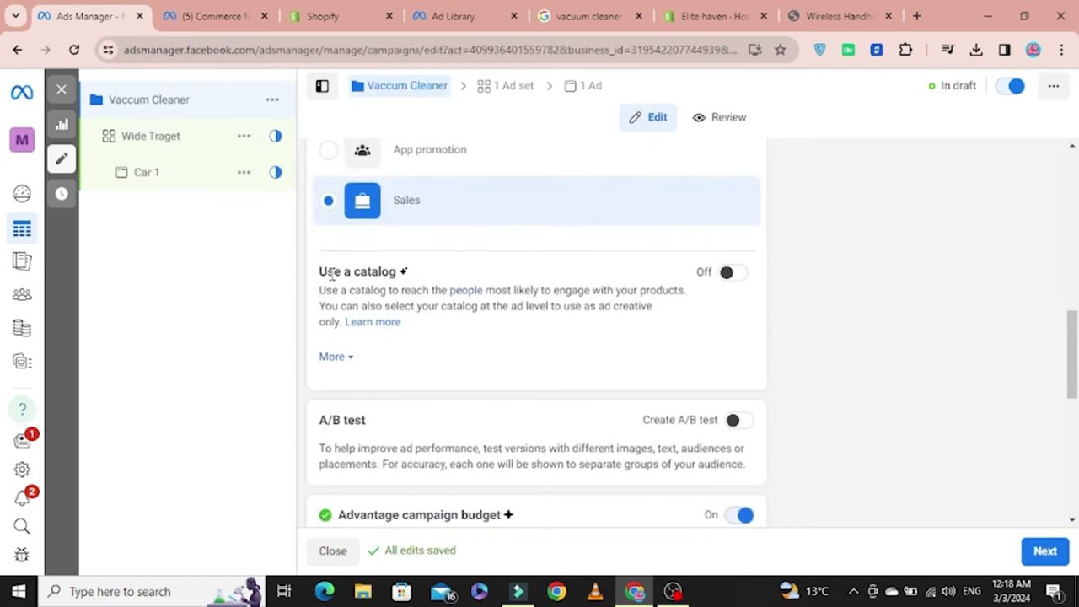
left_click_drag(330, 274, 393, 292)
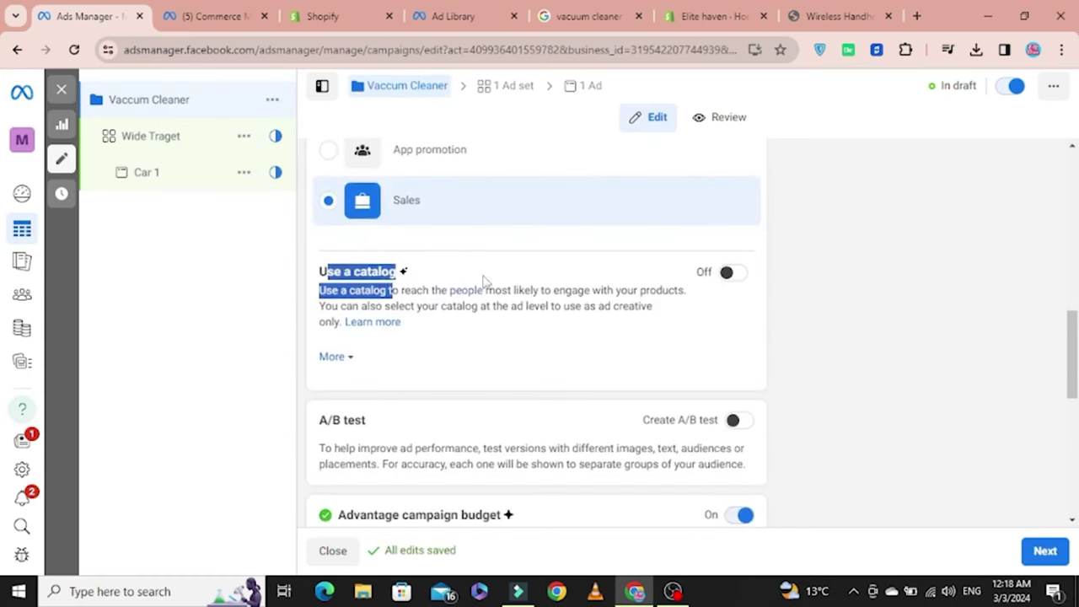
left_click(735, 275)
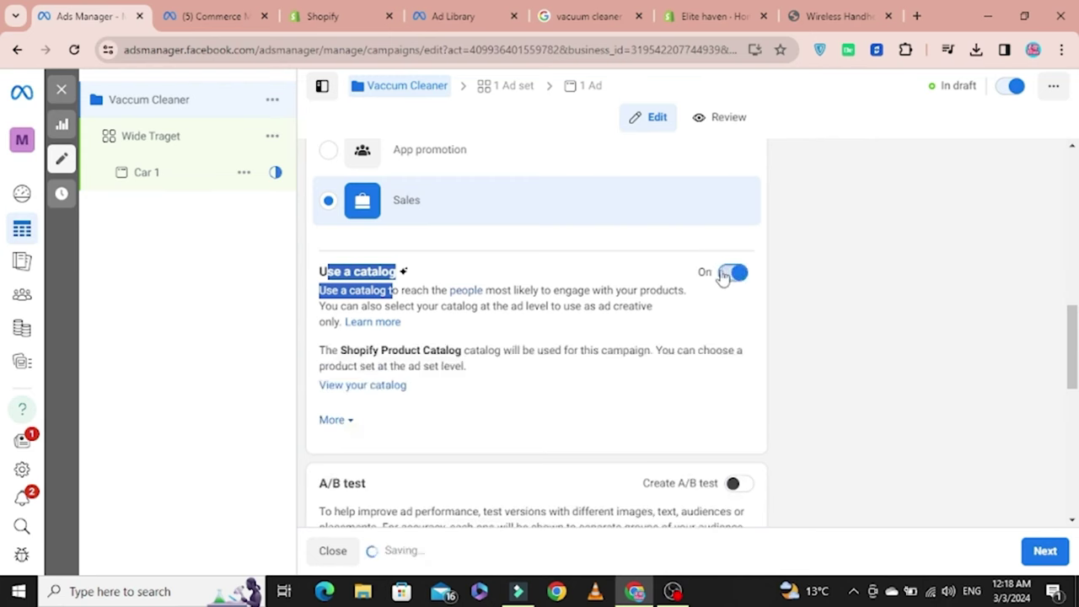
left_click(724, 277)
left_click(356, 280)
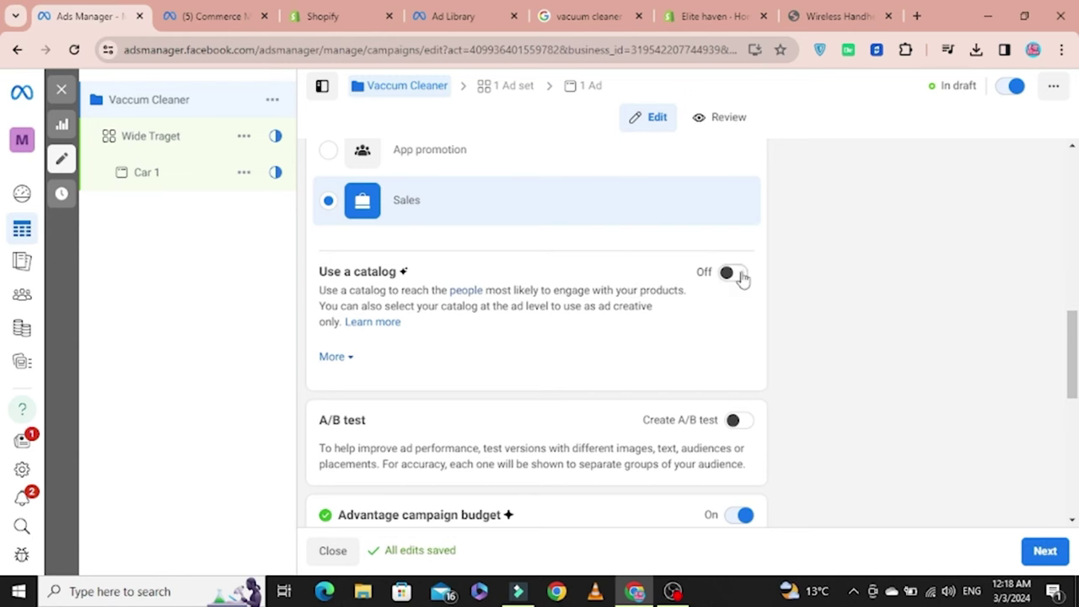
scroll(527, 203, "up", 1)
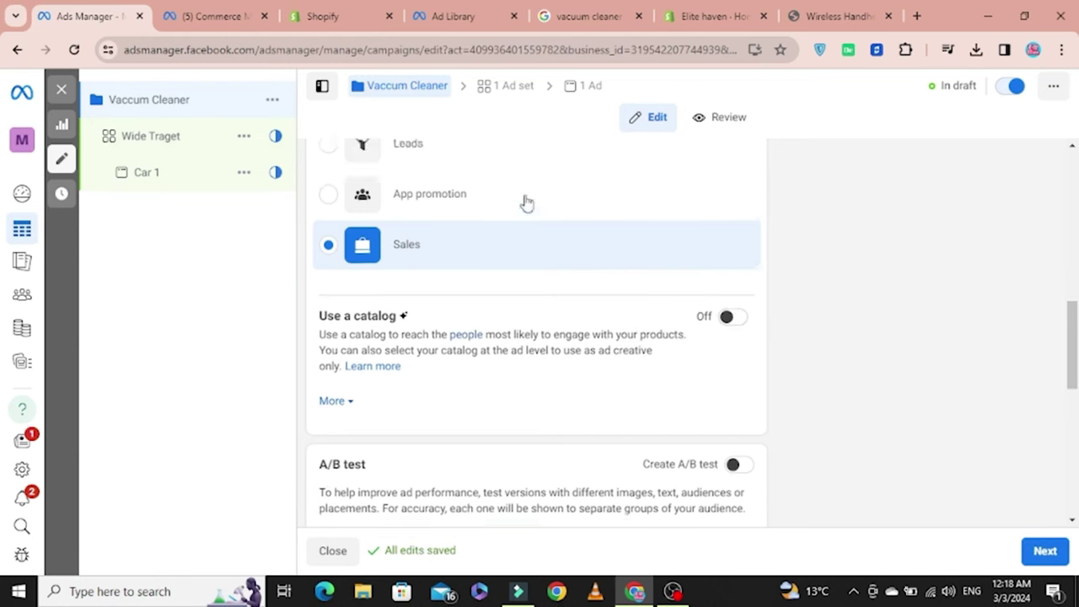
scroll(523, 202, "up", 7)
scroll(463, 313, "down", 4)
scroll(419, 299, "up", 5)
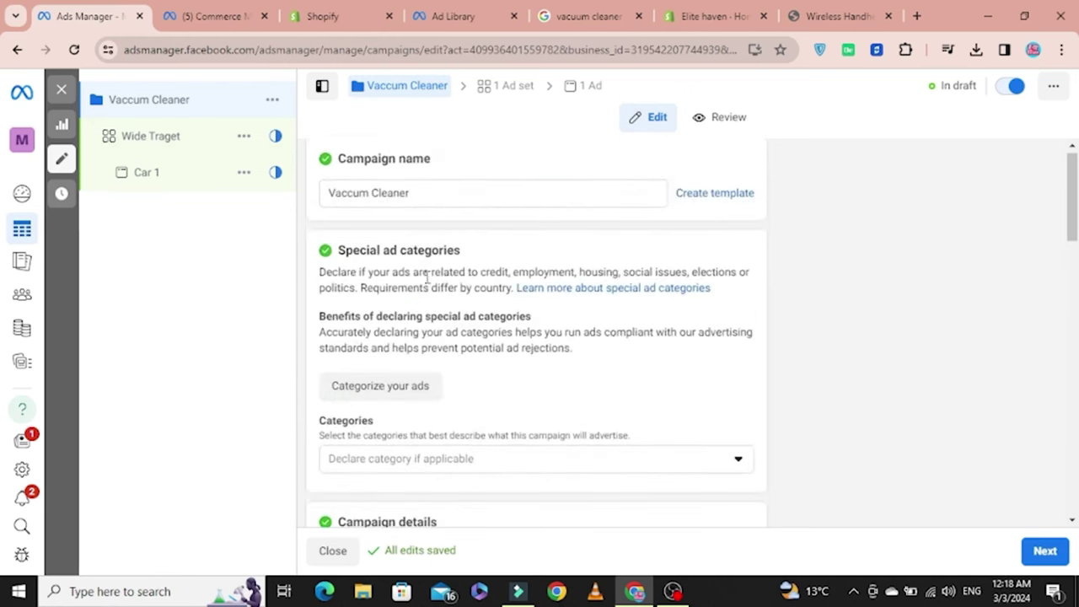
scroll(464, 347, "down", 12)
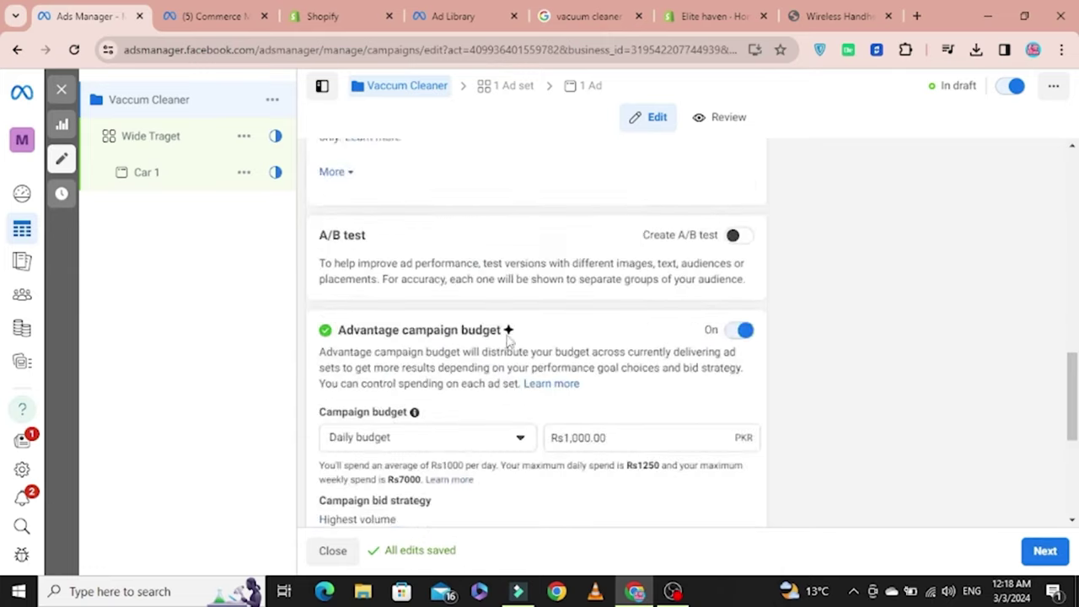
scroll(510, 336, "down", 1)
Step: Return to the Car 1 ad and choose to add a video as its media
left_click(149, 179)
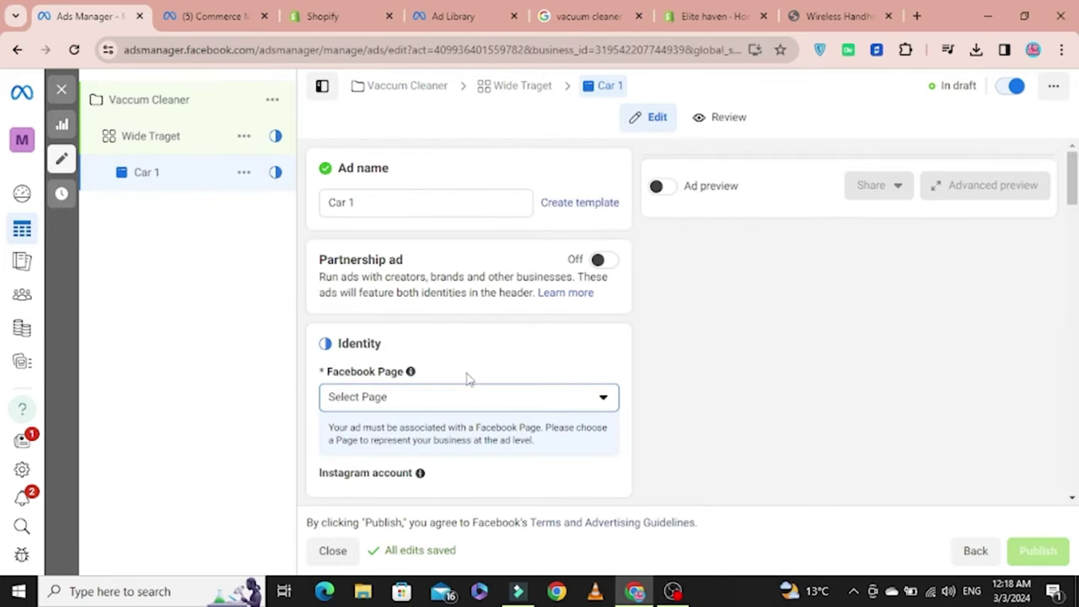
scroll(469, 379, "down", 5)
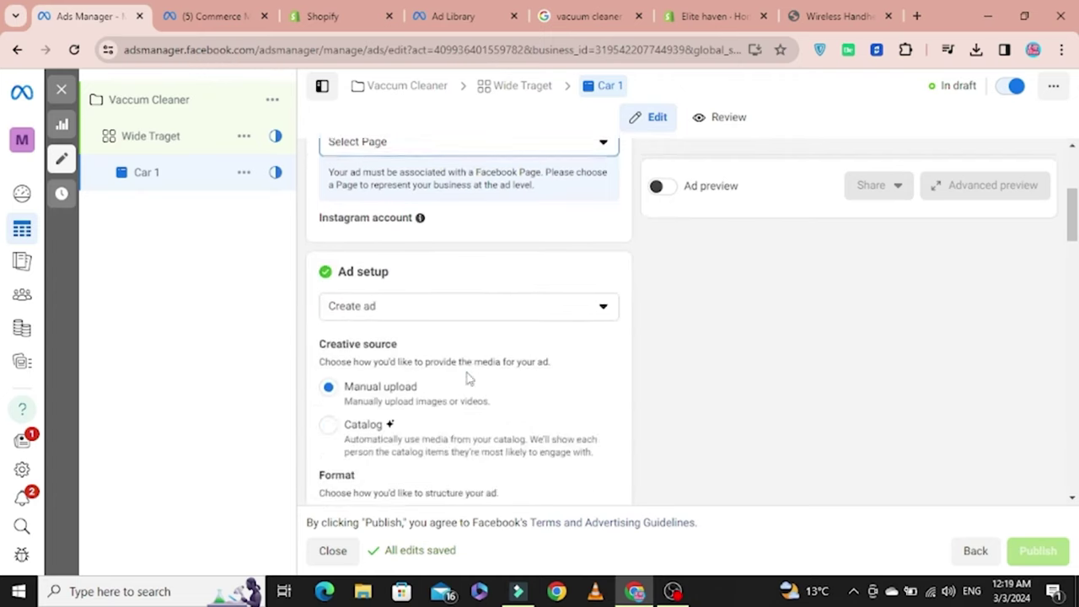
scroll(469, 378, "down", 5)
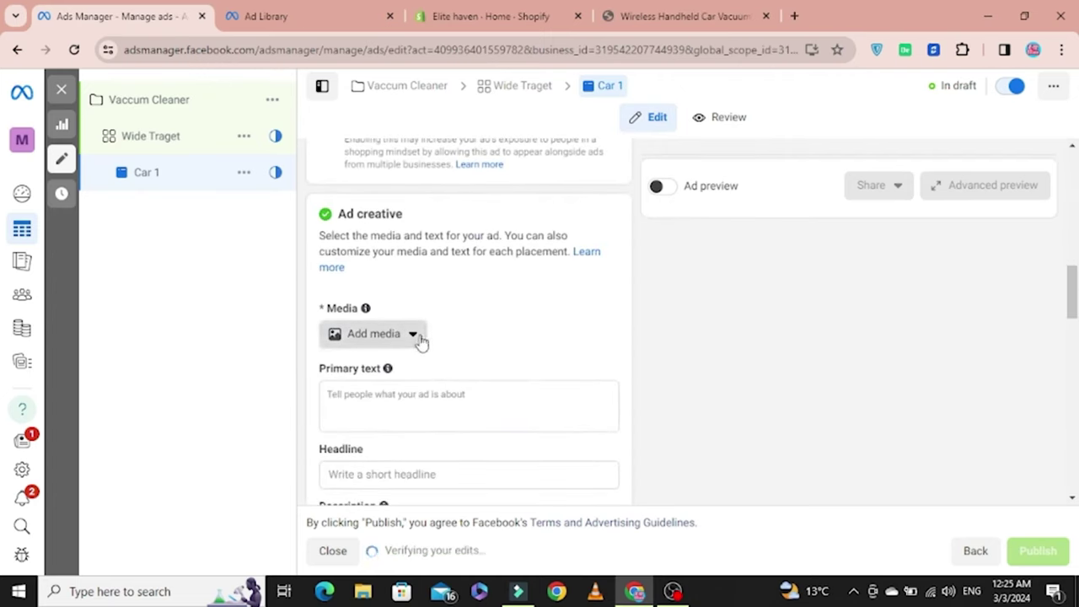
left_click(418, 338)
left_click(376, 396)
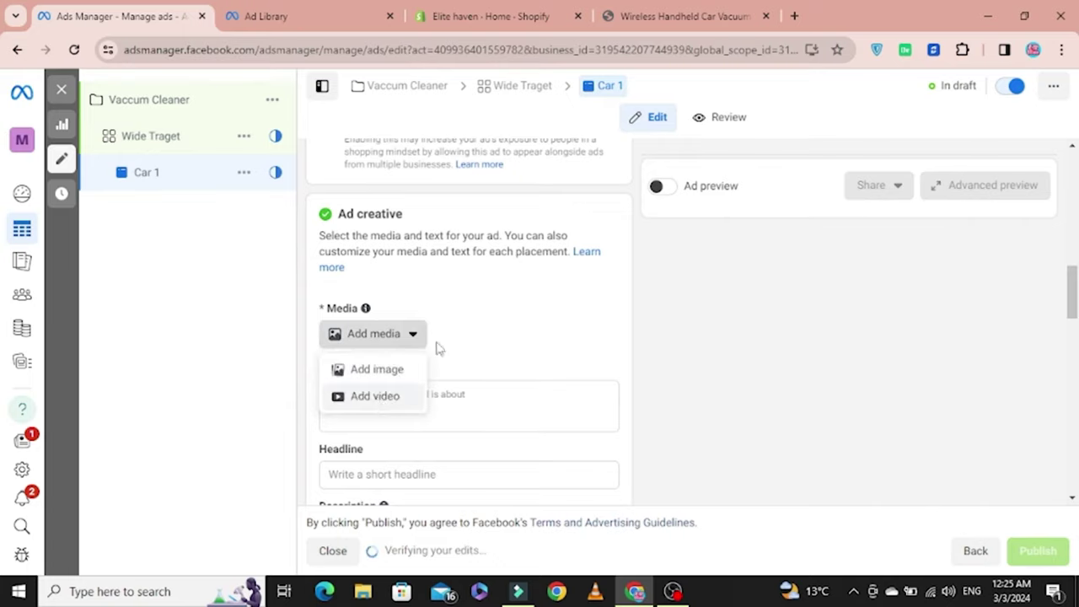
Step: Upload Sky Berg.mp4 from the Desktop as the ad's video and dismiss the upload notification
left_click(953, 206)
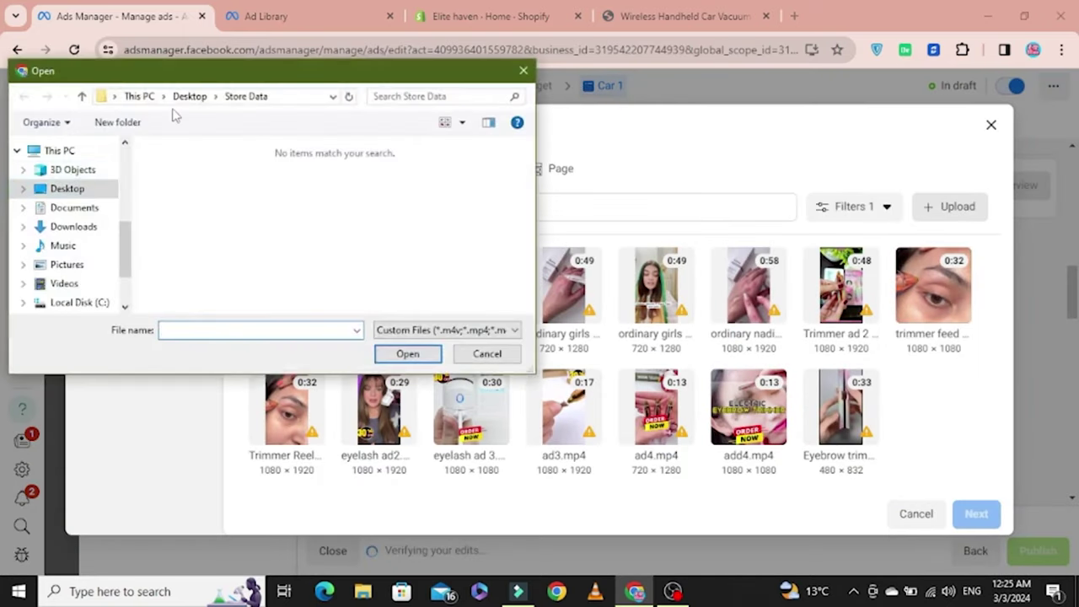
left_click(194, 97)
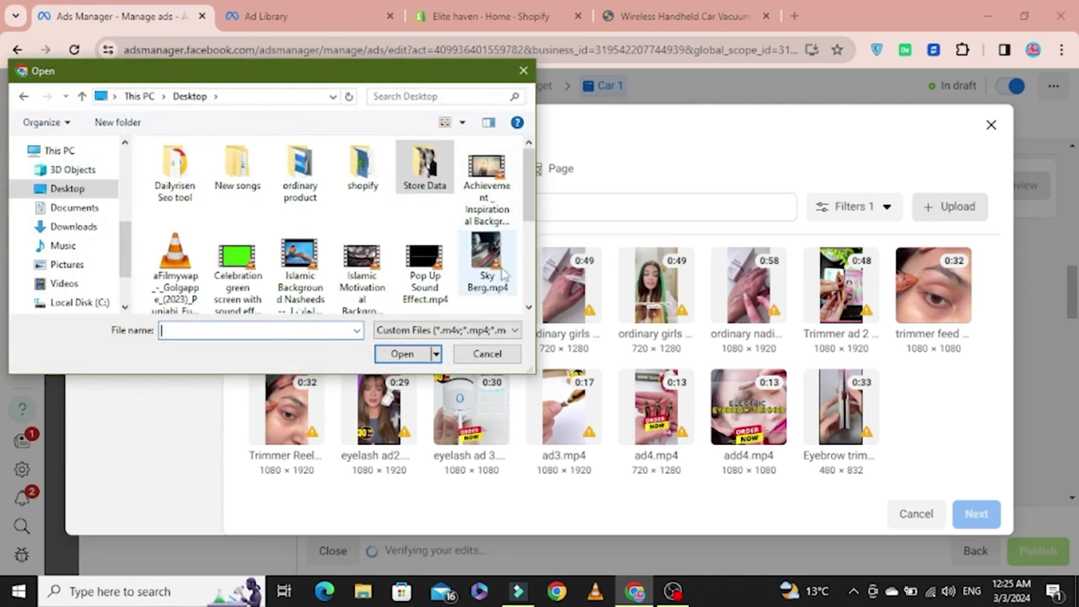
left_click(503, 272)
left_click(403, 354)
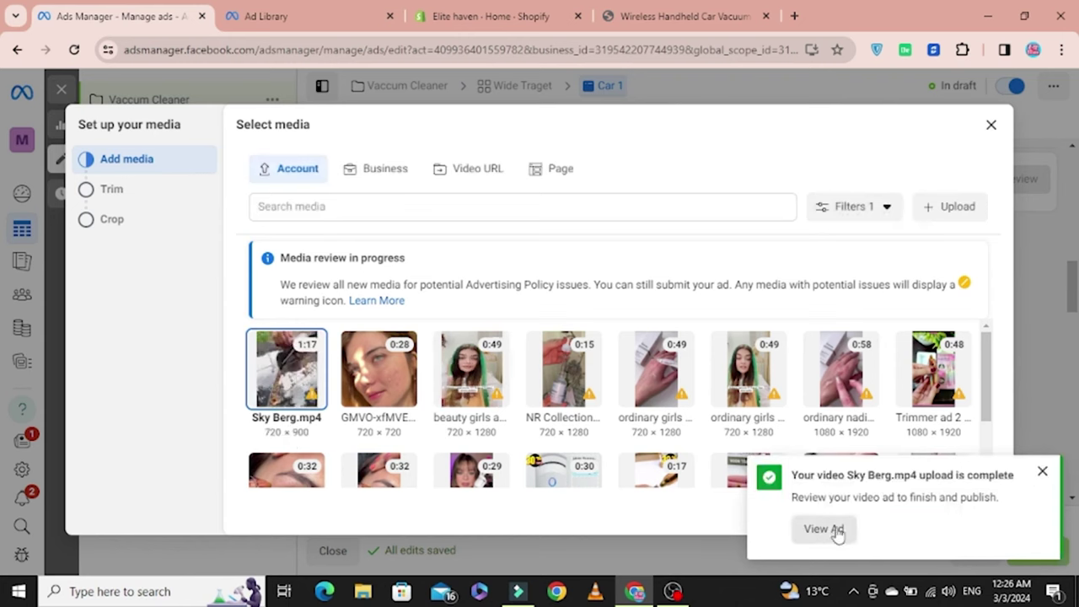
left_click(1044, 470)
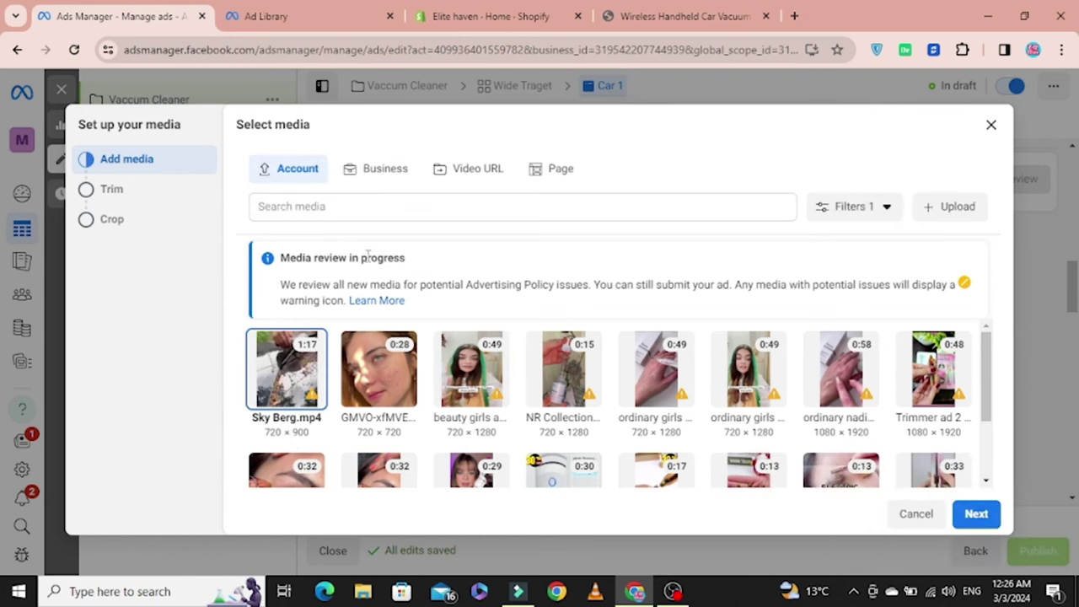
Step: Crop the video to 1:1 for the feeds, in-stream and search results placements and finish the media setup
left_click(107, 224)
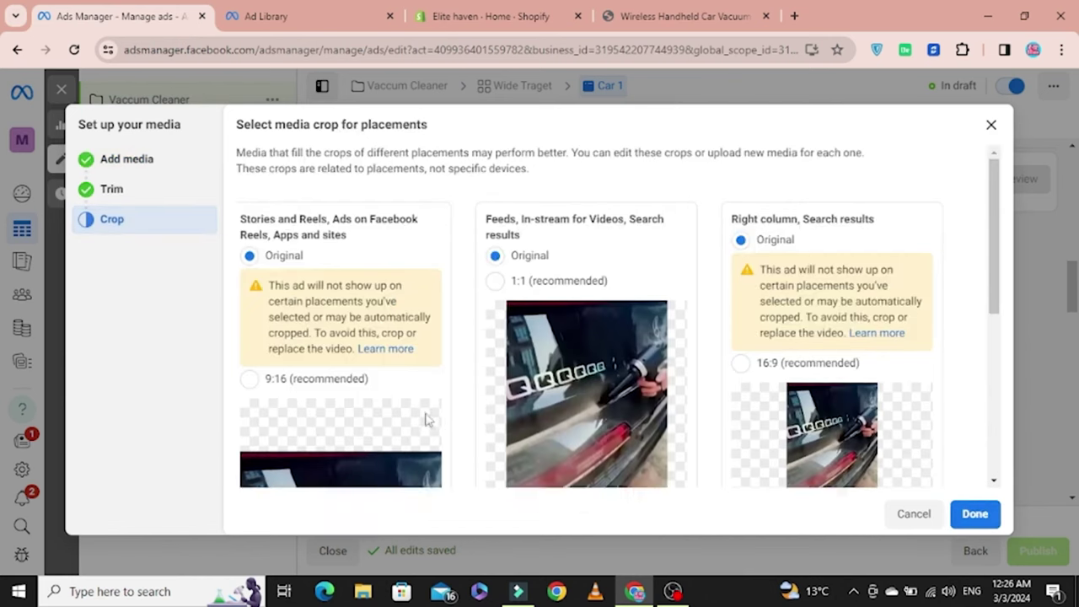
scroll(343, 388, "down", 2)
scroll(310, 364, "up", 2)
left_click(495, 281)
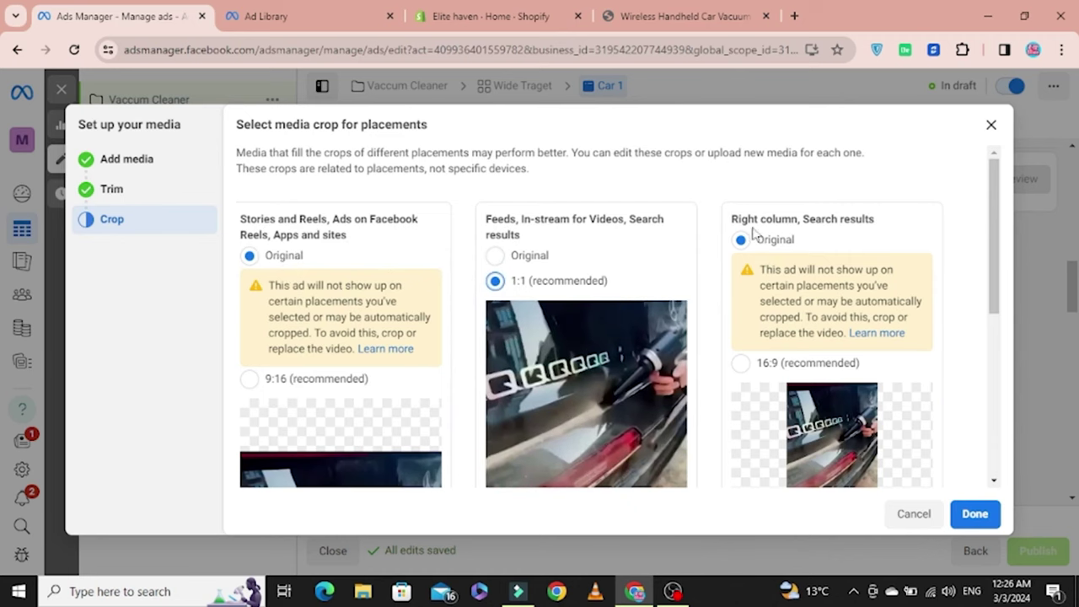
scroll(725, 396, "down", 3)
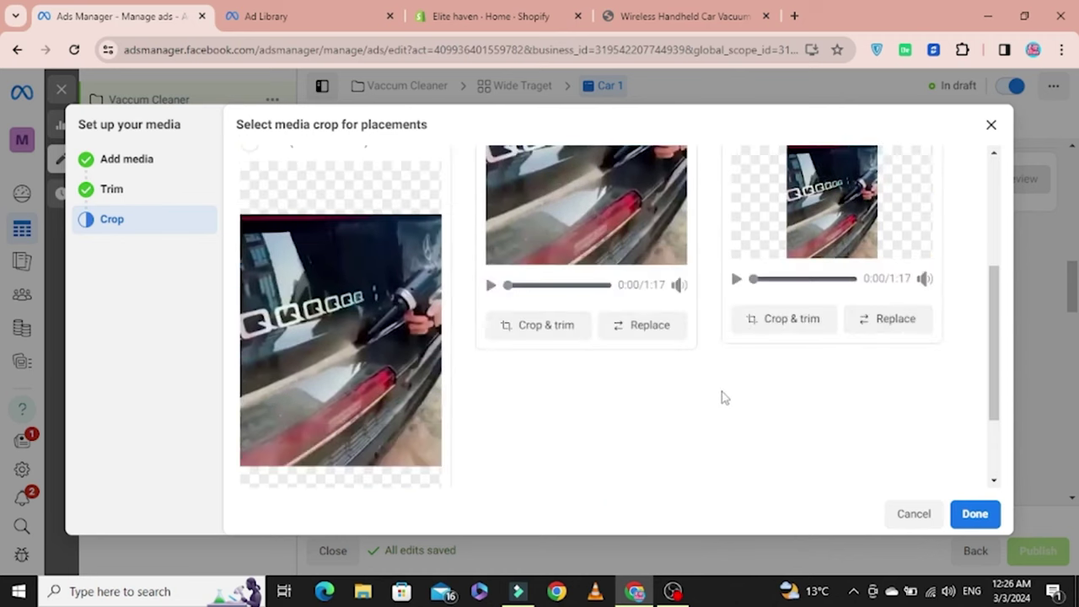
scroll(467, 397, "up", 2)
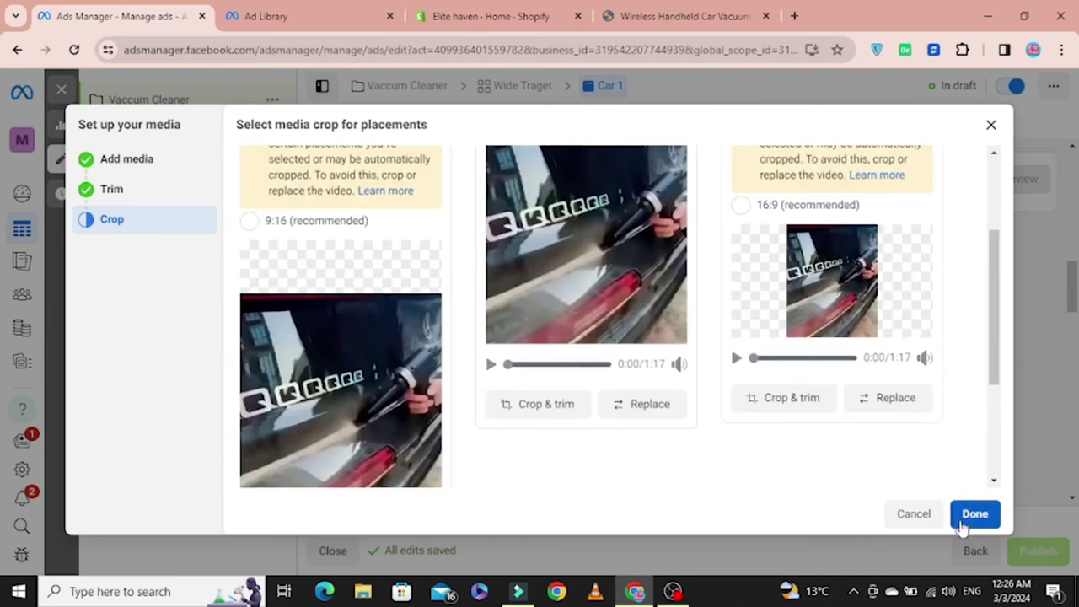
key("Return")
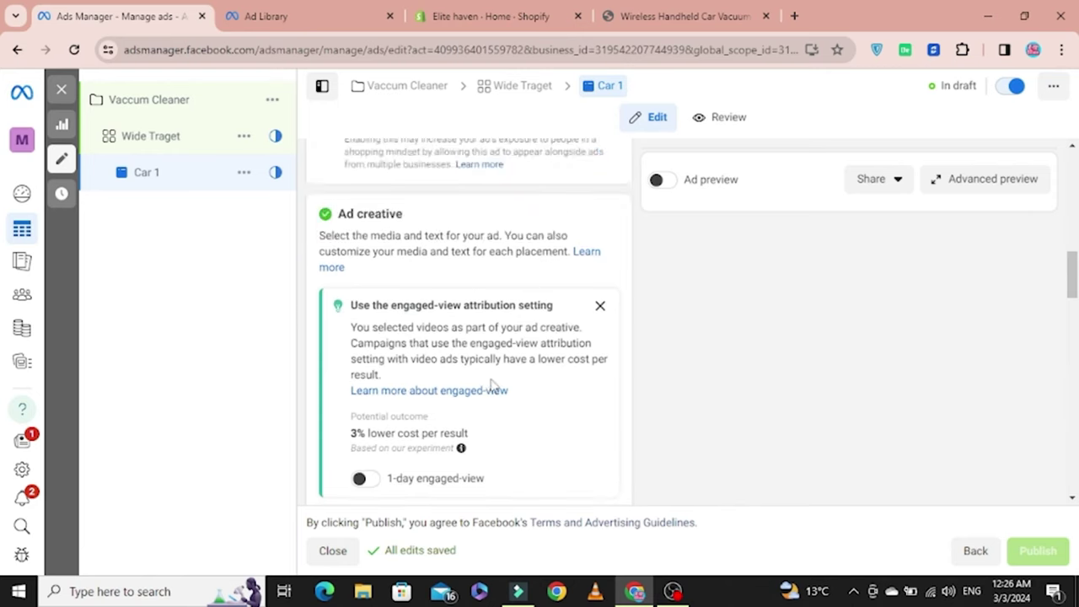
Step: Read the Sky Berg ad's text in the Ad Library as a reference for the ad's primary text, and return to Ads Manager
scroll(493, 380, "down", 4)
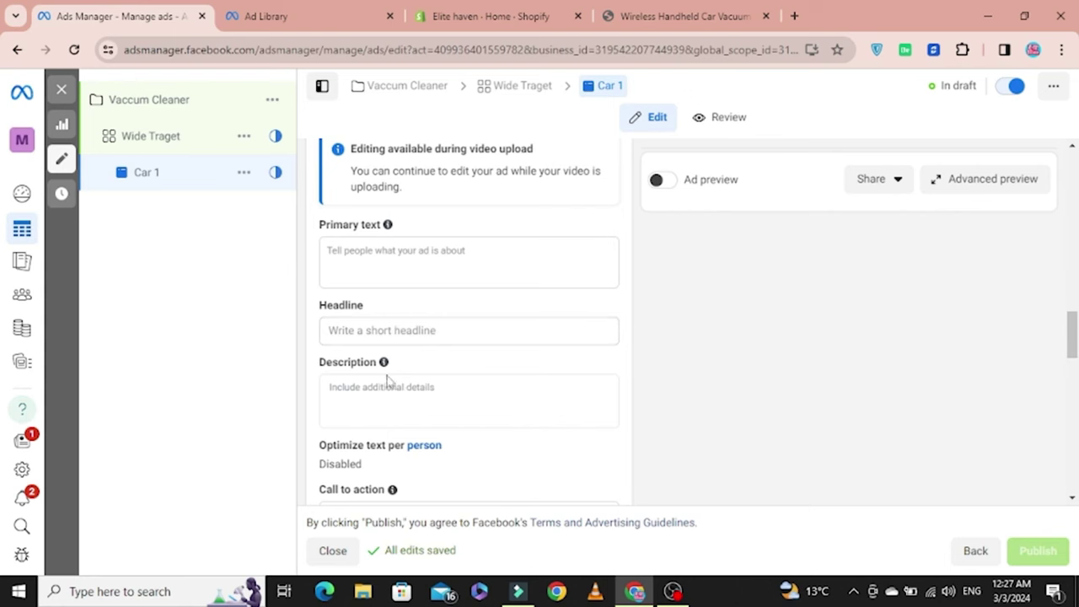
left_click(398, 249)
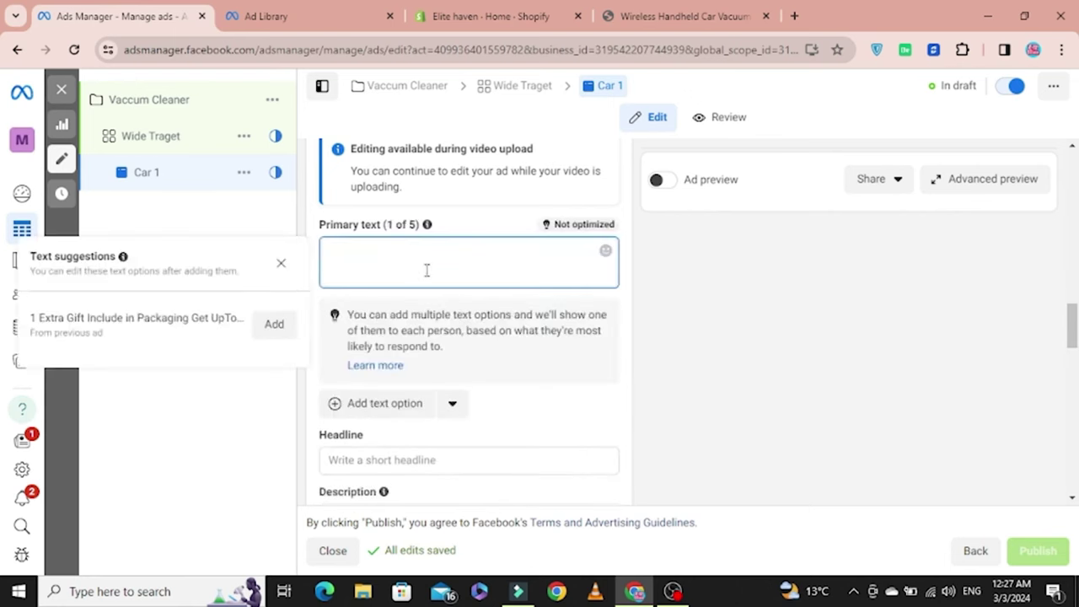
left_click(297, 14)
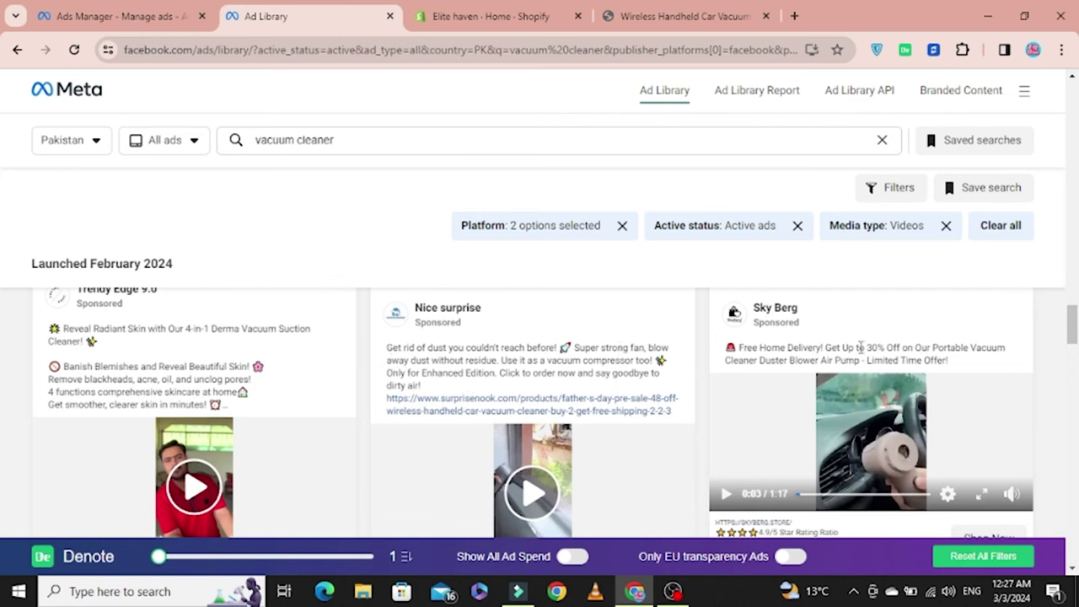
left_click_drag(726, 348, 953, 362)
left_click(952, 361)
left_click(169, 16)
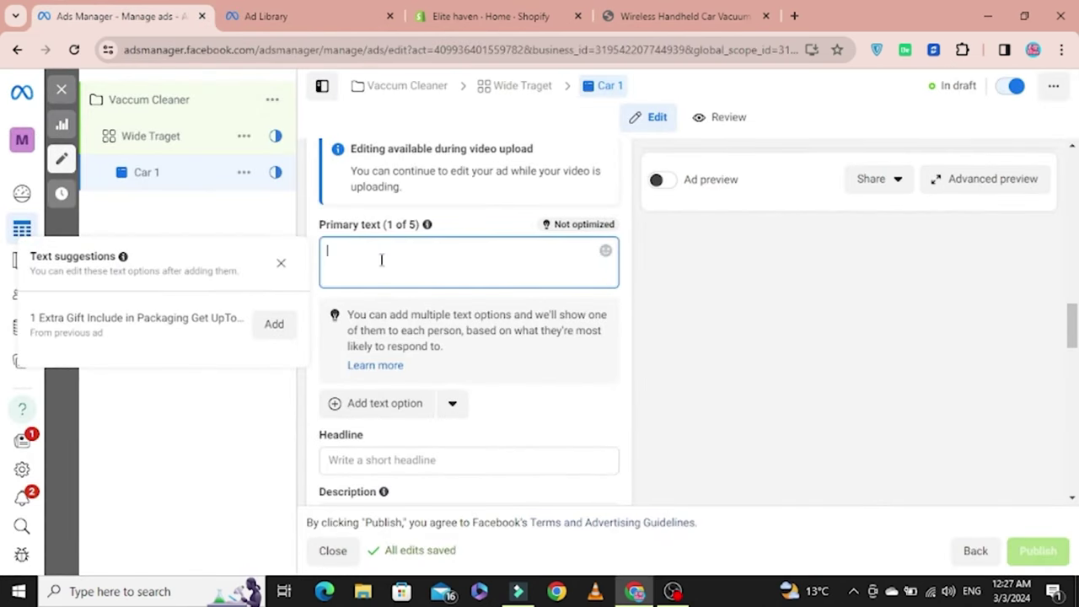
key("ctrl+Tab")
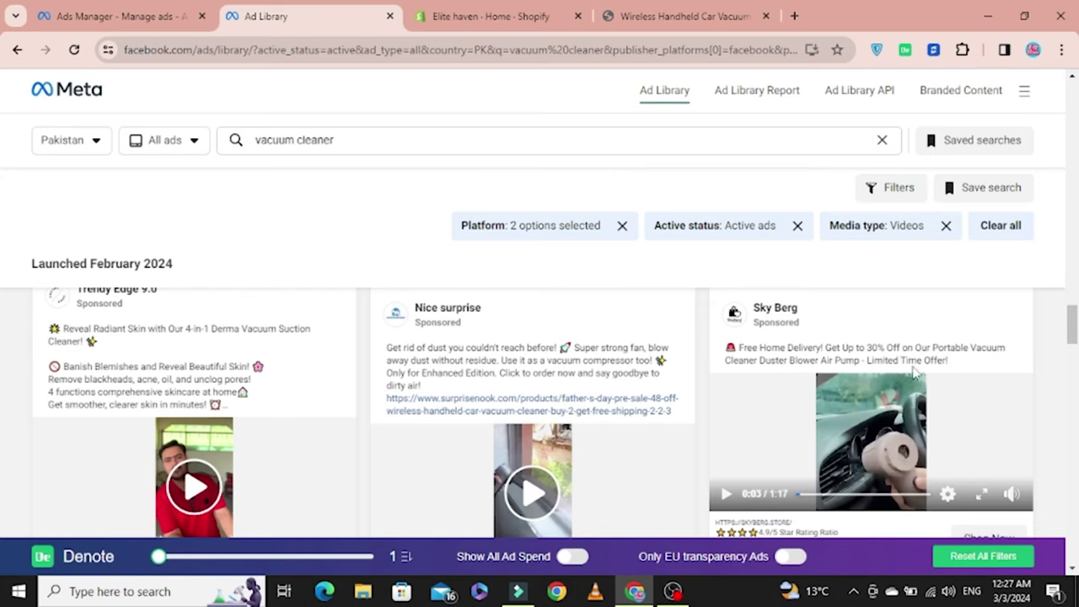
left_click(147, 26)
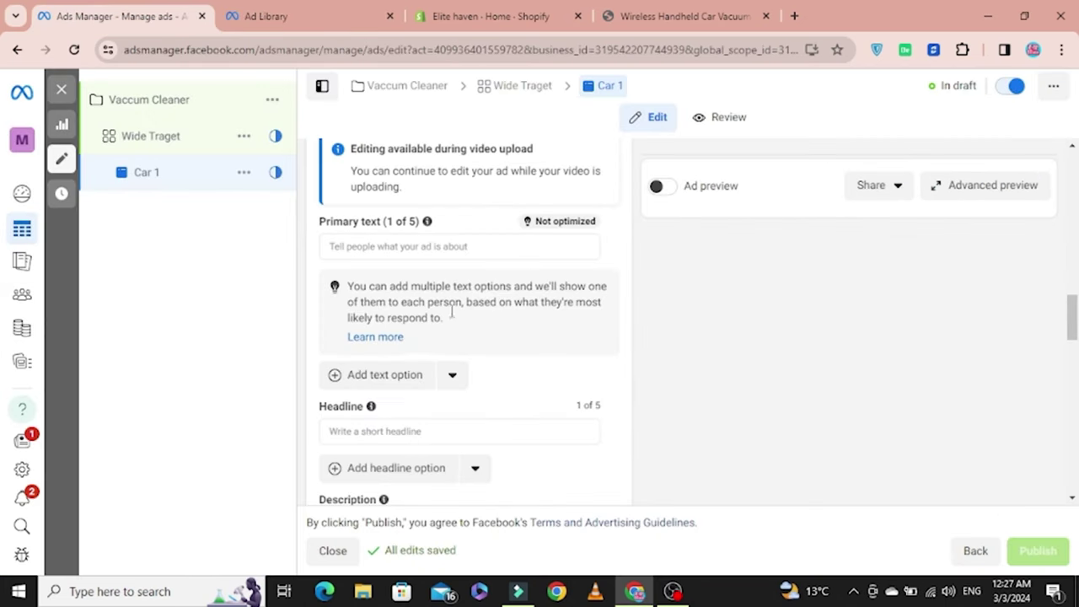
Step: Enter the primary text "Free Home Delivery !! Get upto 30% OFF Limited Time Offer on Portable vaccum cleaner" and start a new line
left_click(390, 247)
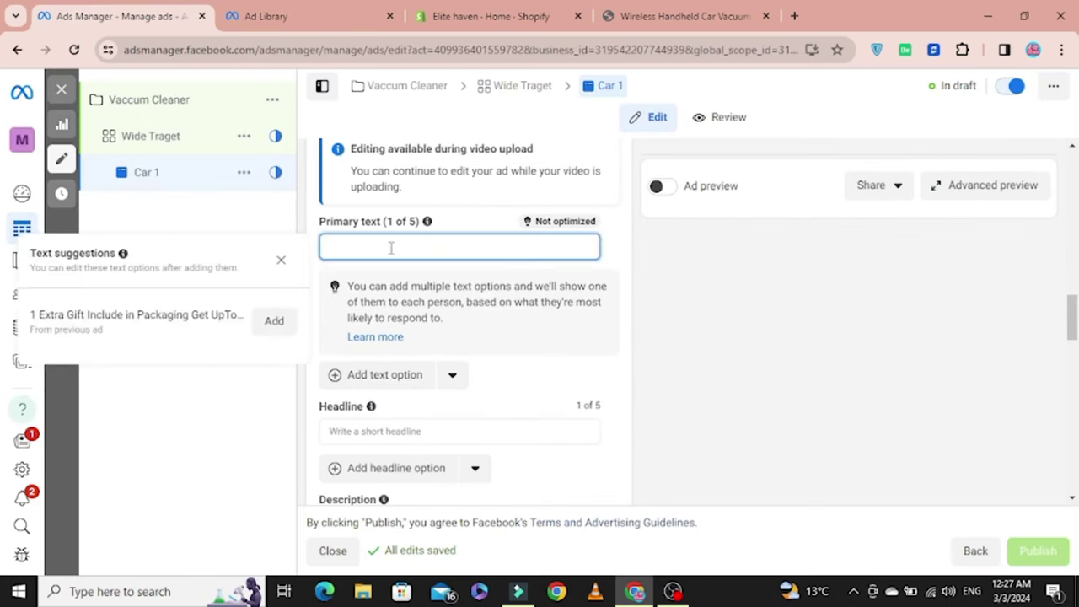
type("Free Home Delivery !! Get upto 30% OFF Limited Time Offer on Portable vaccum cleaner")
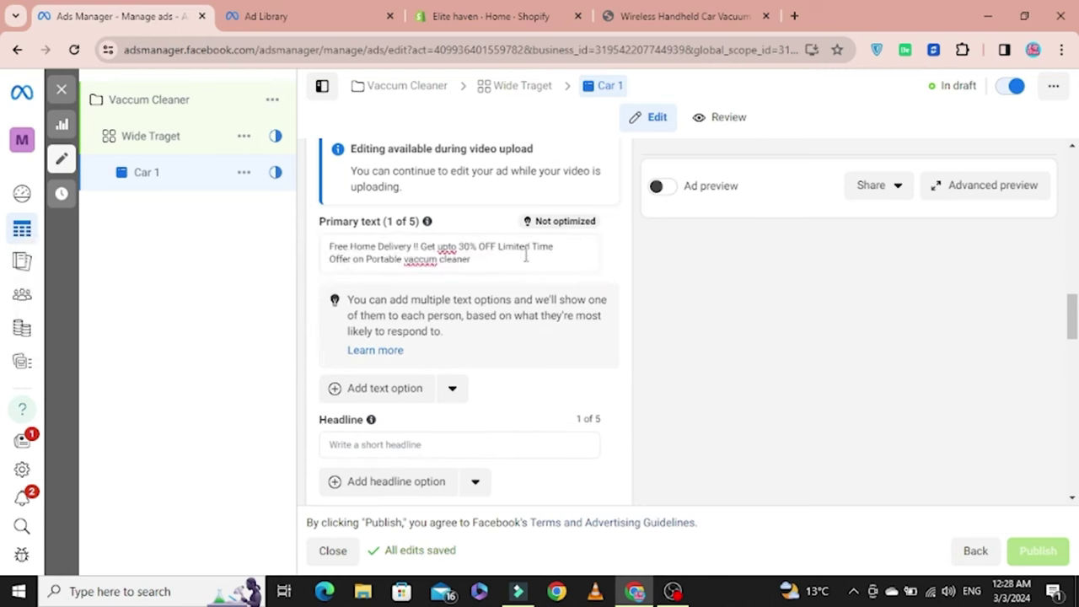
left_click(474, 259)
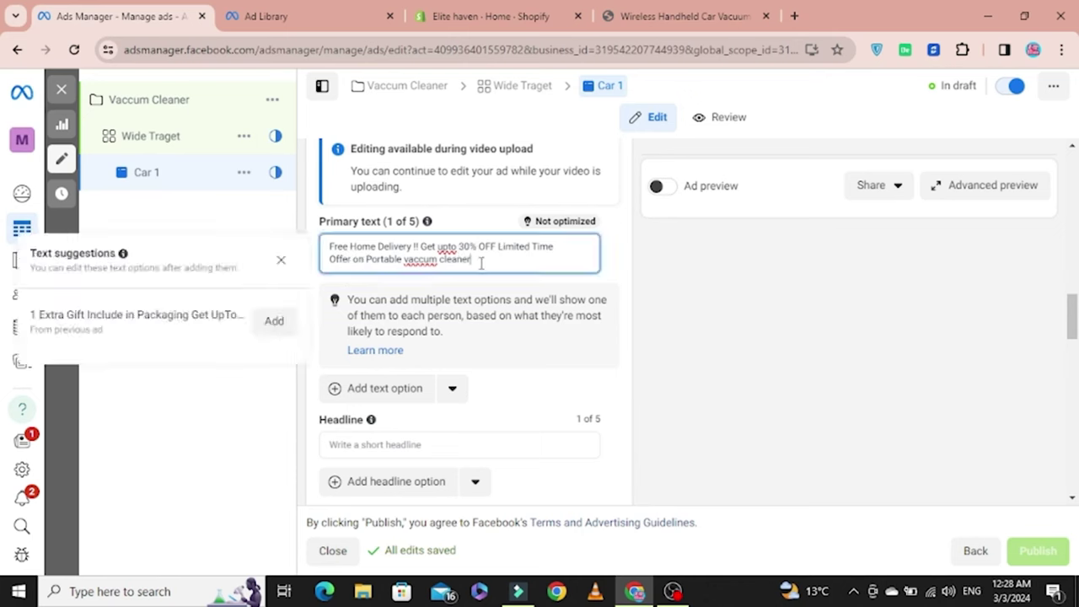
key("Return")
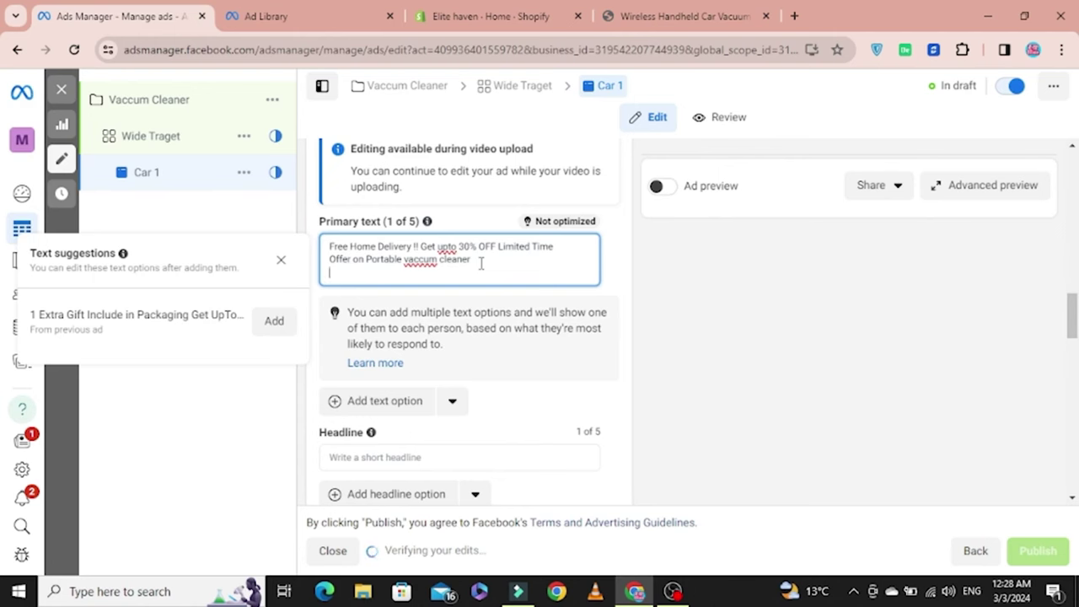
Step: Read more competitors' vacuum cleaner ads in the Ad Library as references for ad copy, and return to Ads Manager
left_click(265, 16)
scroll(422, 445, "down", 3)
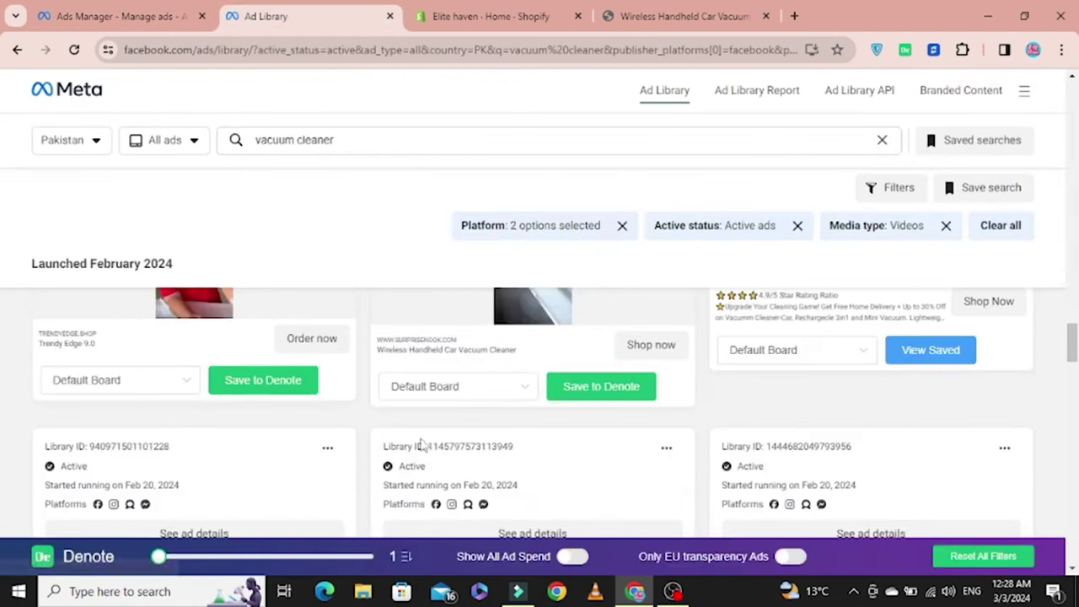
scroll(447, 411, "down", 3)
scroll(331, 411, "down", 7)
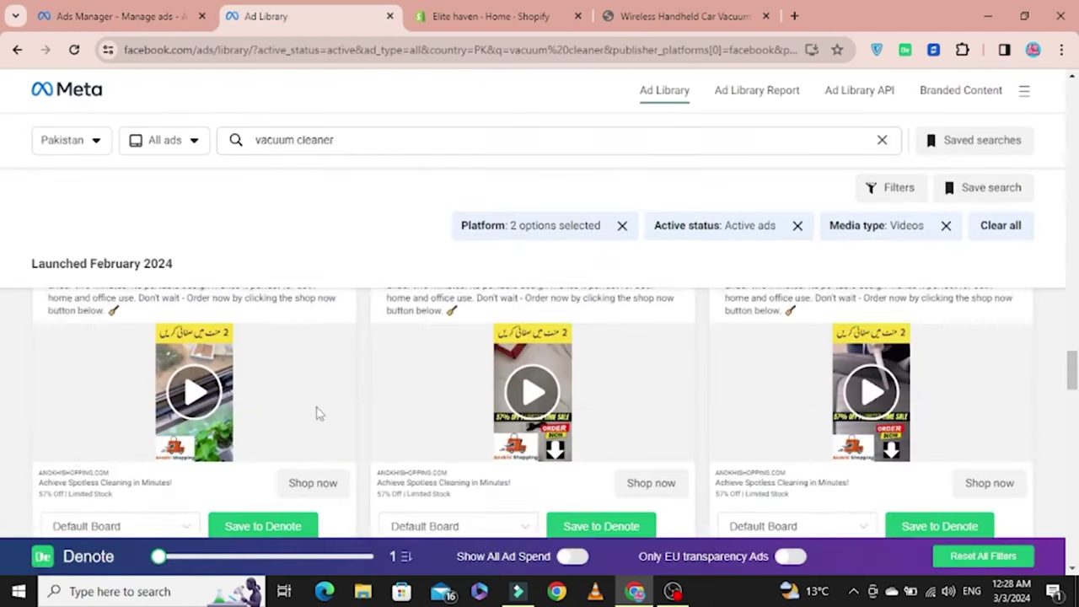
scroll(332, 411, "up", 2)
scroll(386, 410, "down", 1)
scroll(503, 428, "up", 1)
scroll(498, 460, "down", 1)
scroll(497, 459, "down", 3)
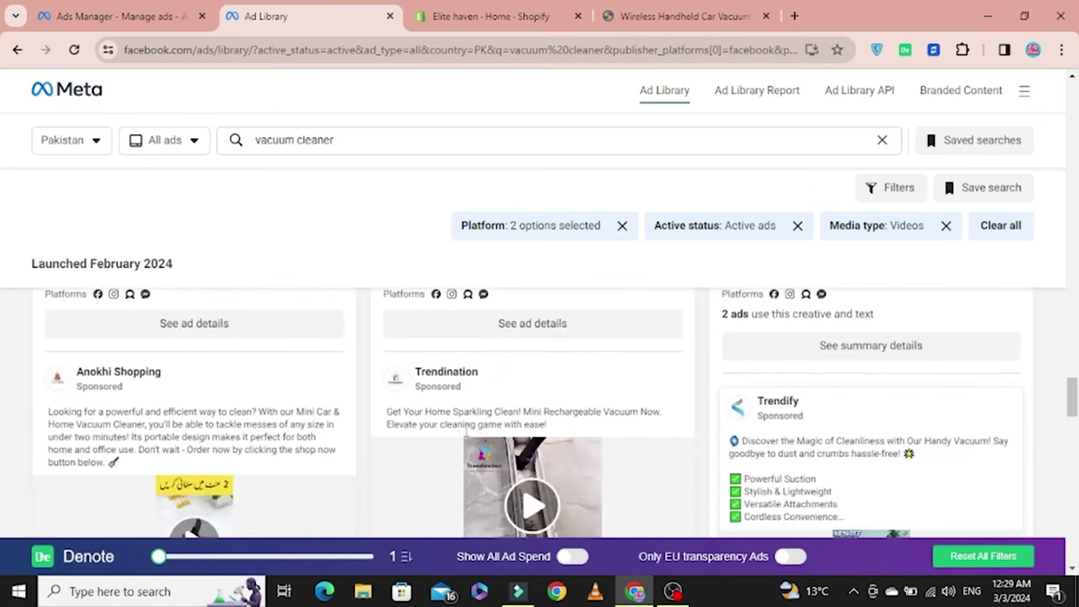
scroll(809, 421, "up", 3)
scroll(813, 453, "down", 1)
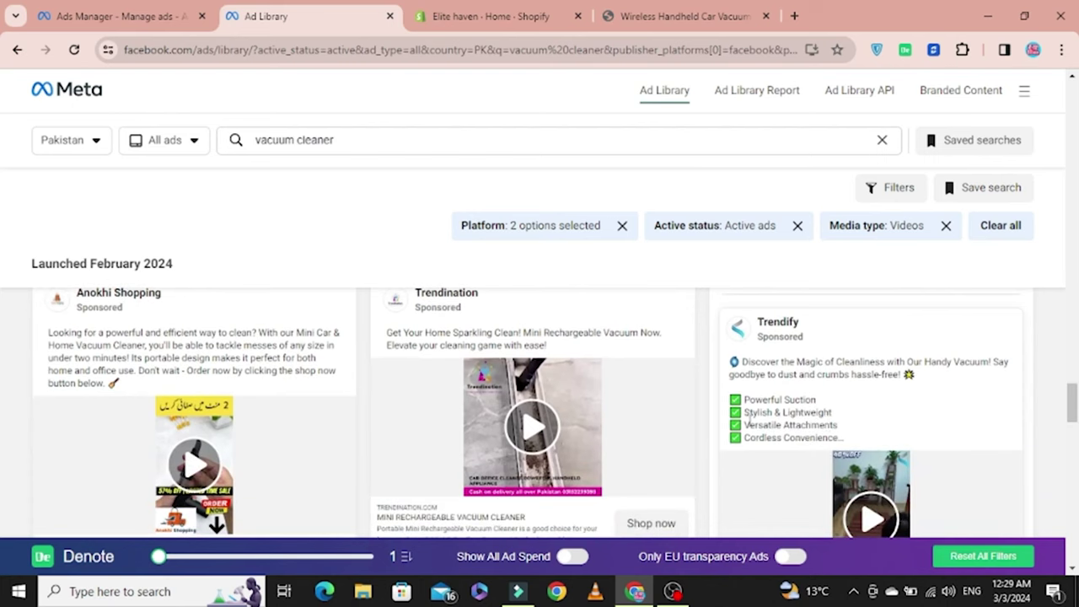
left_click(118, 16)
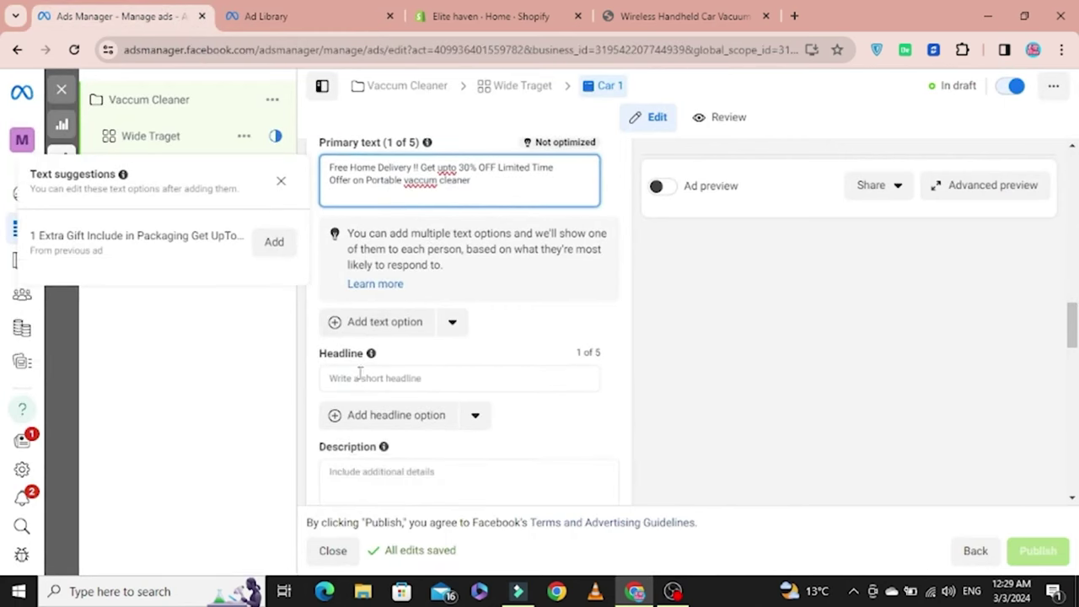
Step: Search Google for "staremoji", copy the star emoji from the results, and return to the ad's headline in Ads Manager
scroll(358, 318, "down", 2)
left_click(366, 297)
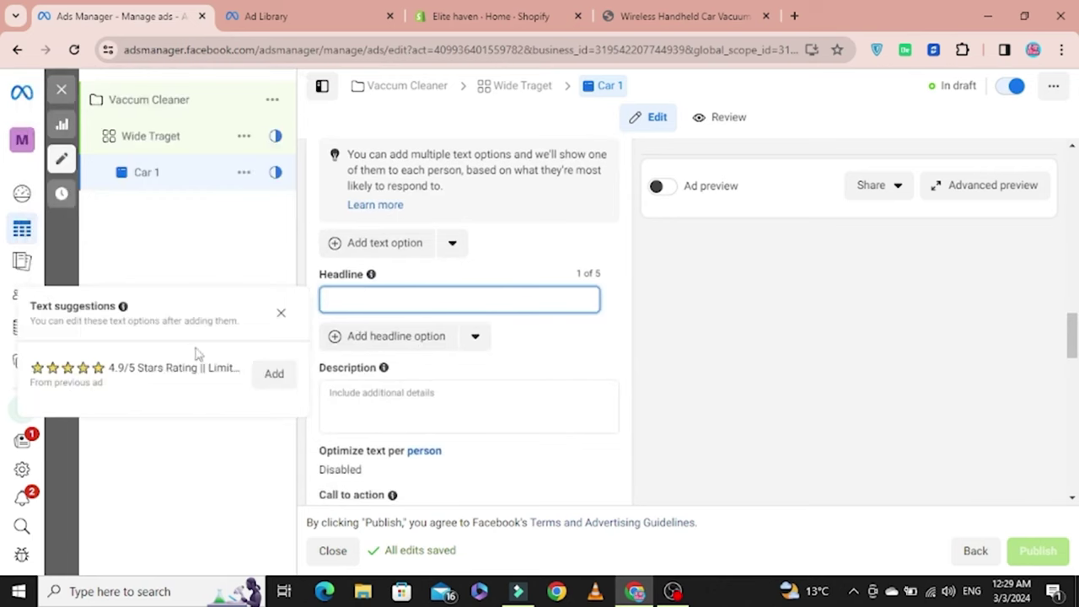
left_click(283, 379)
left_click(367, 298)
left_click(801, 16)
type("star")
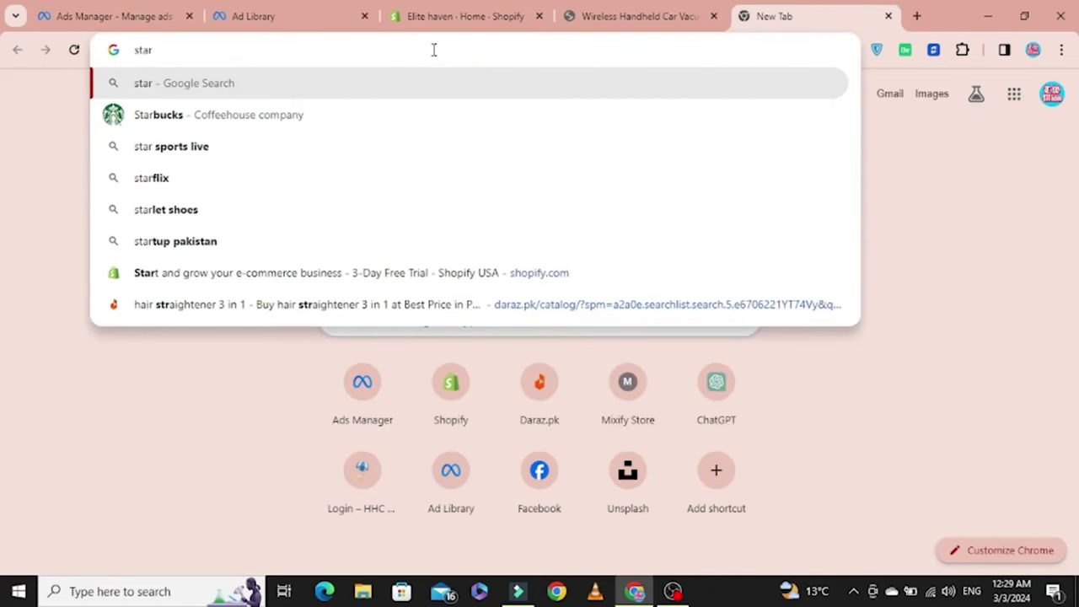
type("emoji")
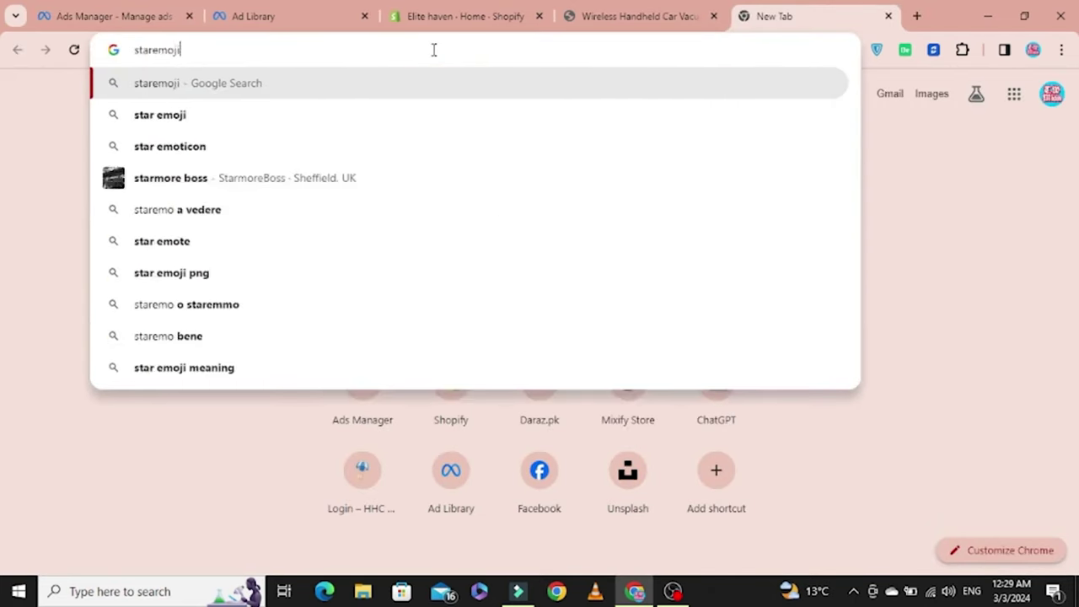
key("Return")
left_click_drag(137, 372, 149, 369)
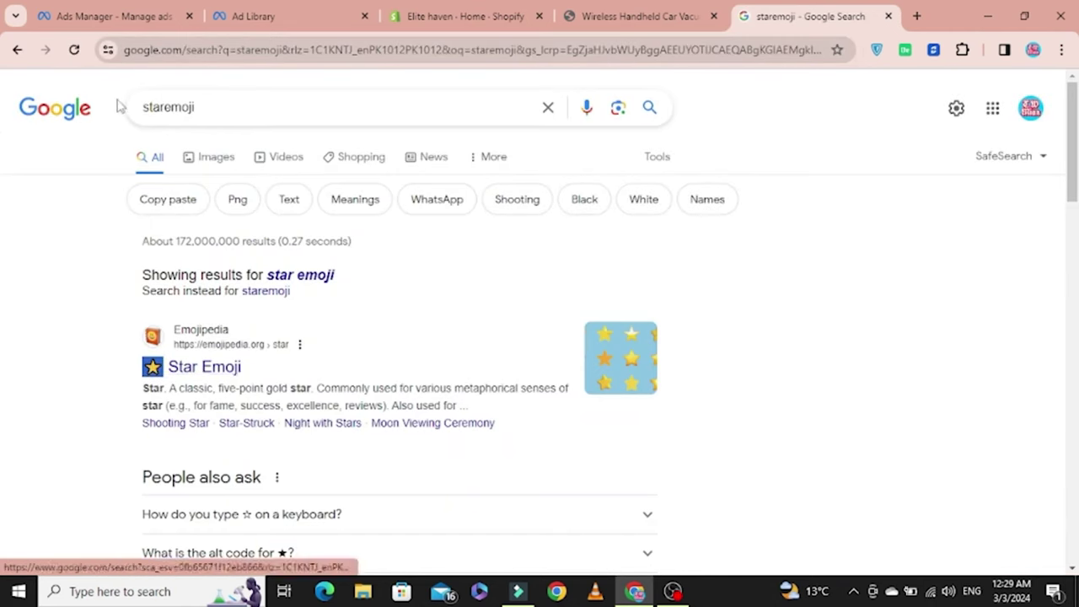
left_click(140, 16)
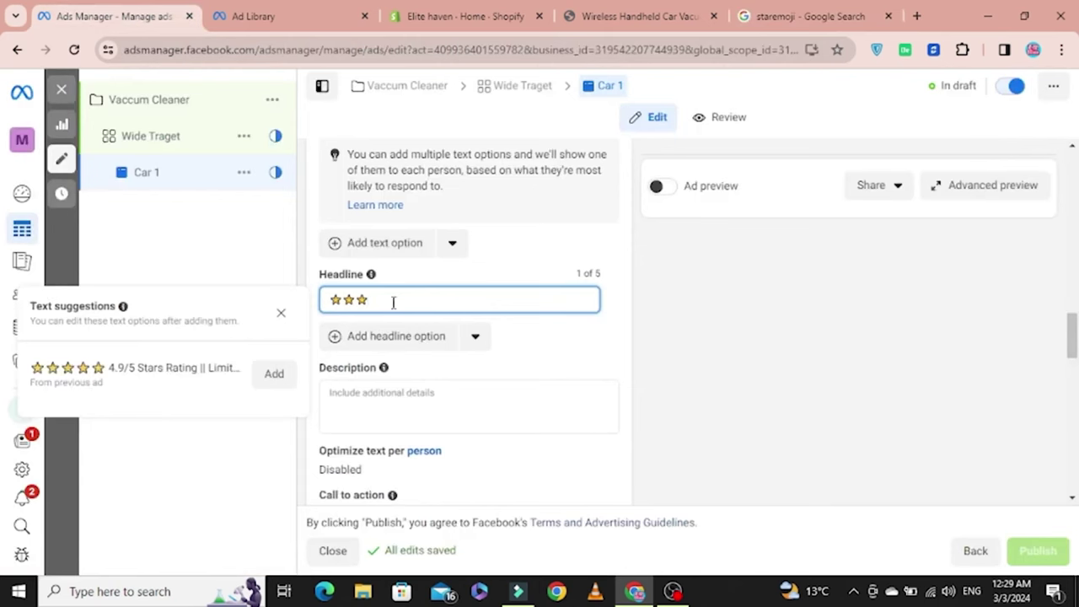
Step: Enter the headline "⭐⭐⭐⭐⭐ 4.9/5 Stars Ratings || Limited Stock"
type("⭐")
type("⭐")
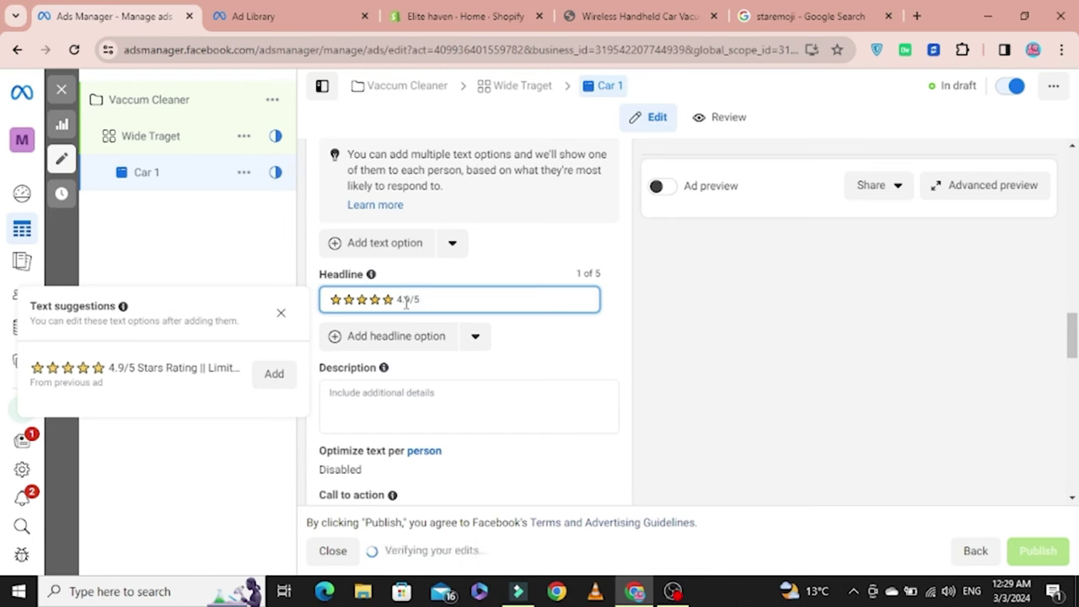
type("R")
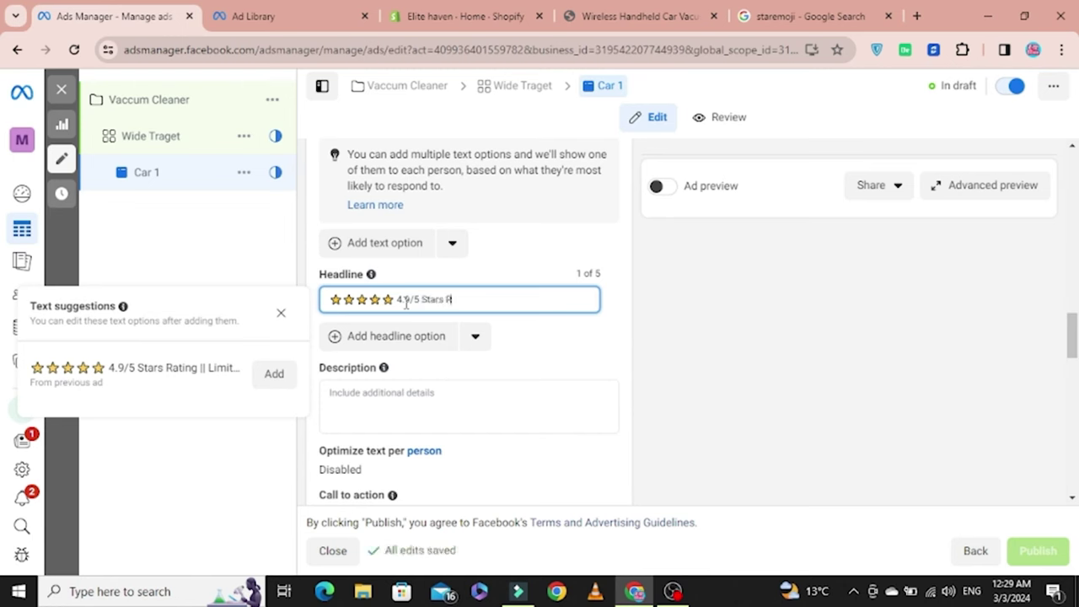
type("atings || Limited Stock")
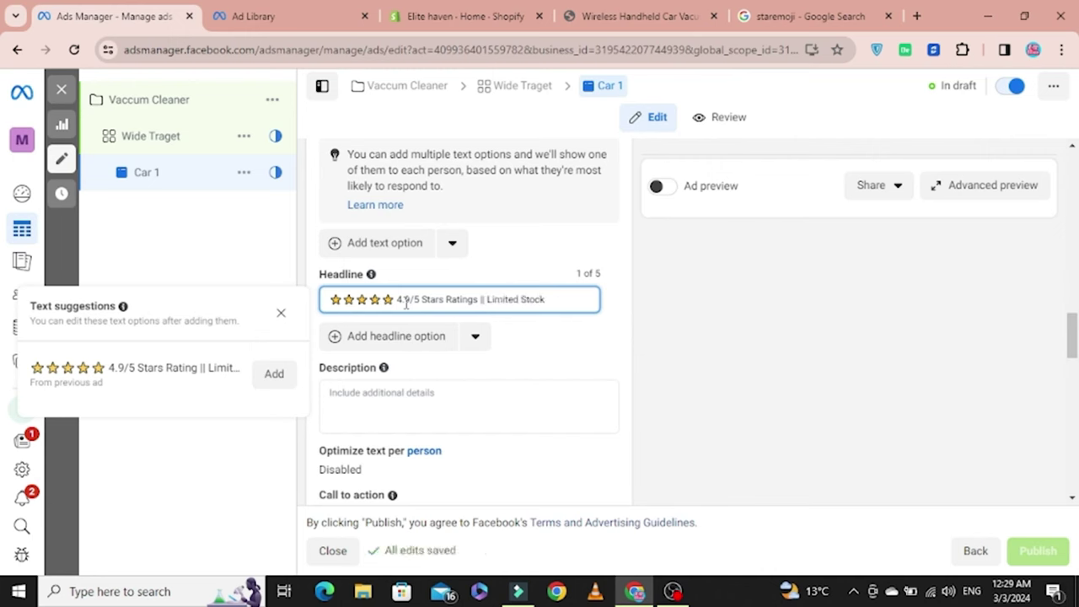
Step: Look through the call-to-action options and set the ad's call to action to Shop now
scroll(417, 391, "down", 1)
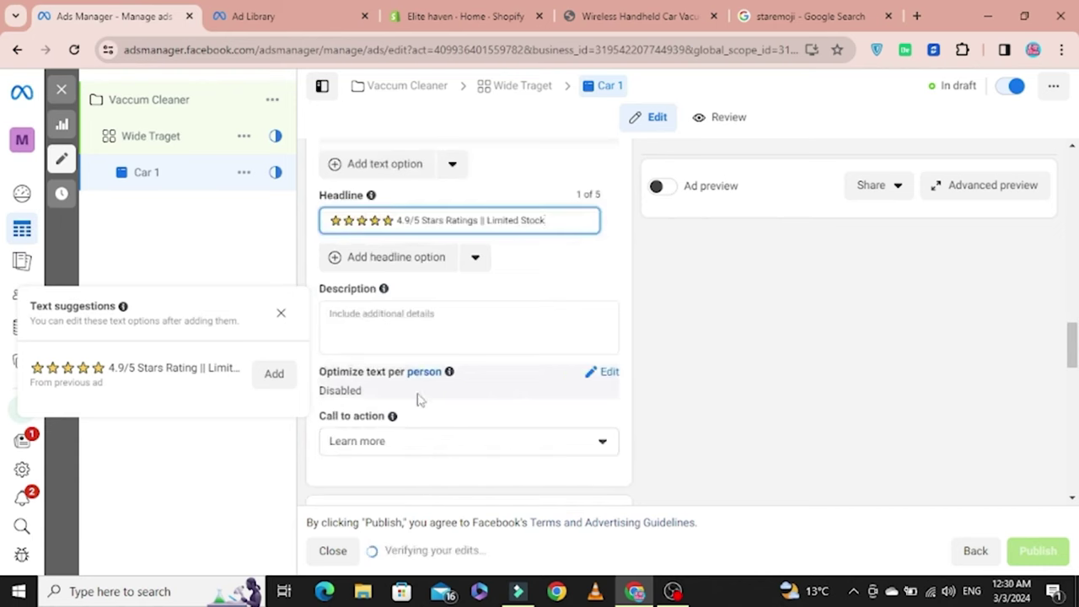
scroll(444, 436, "down", 1)
left_click(532, 368)
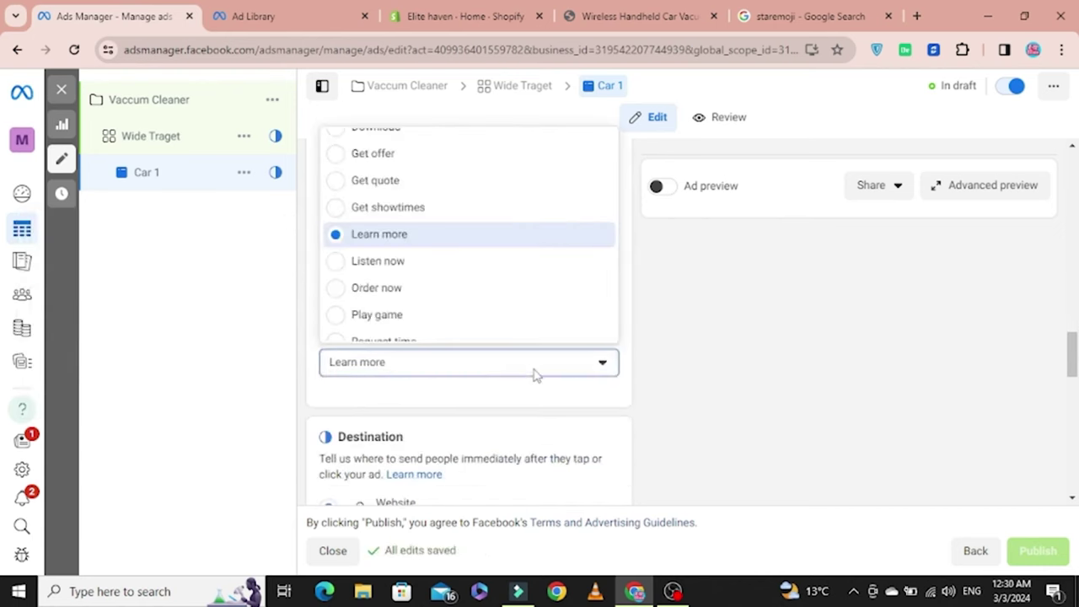
scroll(390, 234, "up", 2)
scroll(386, 219, "up", 1)
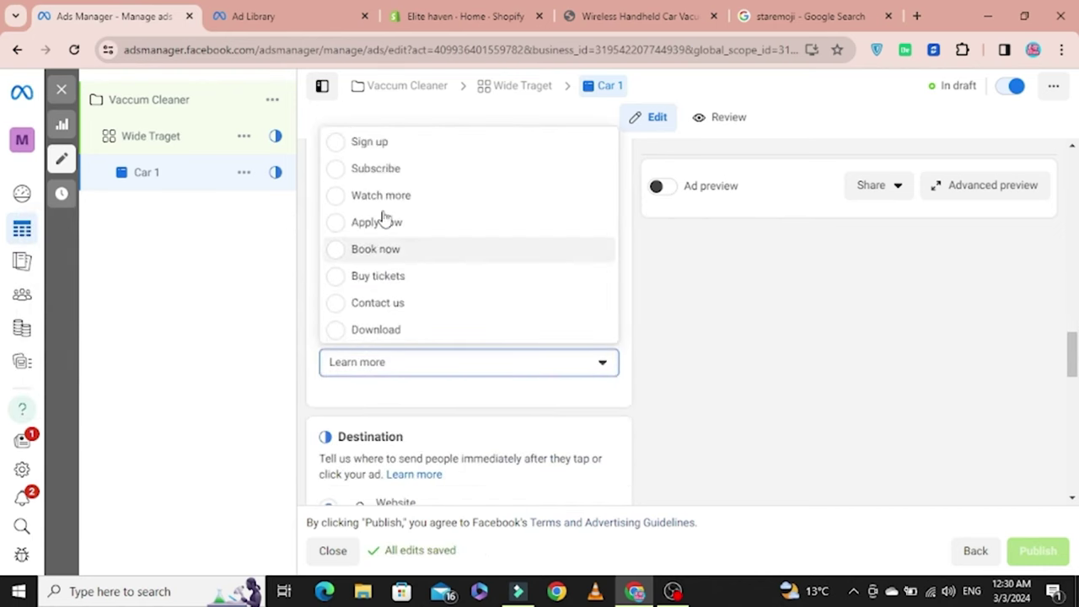
scroll(384, 215, "down", 6)
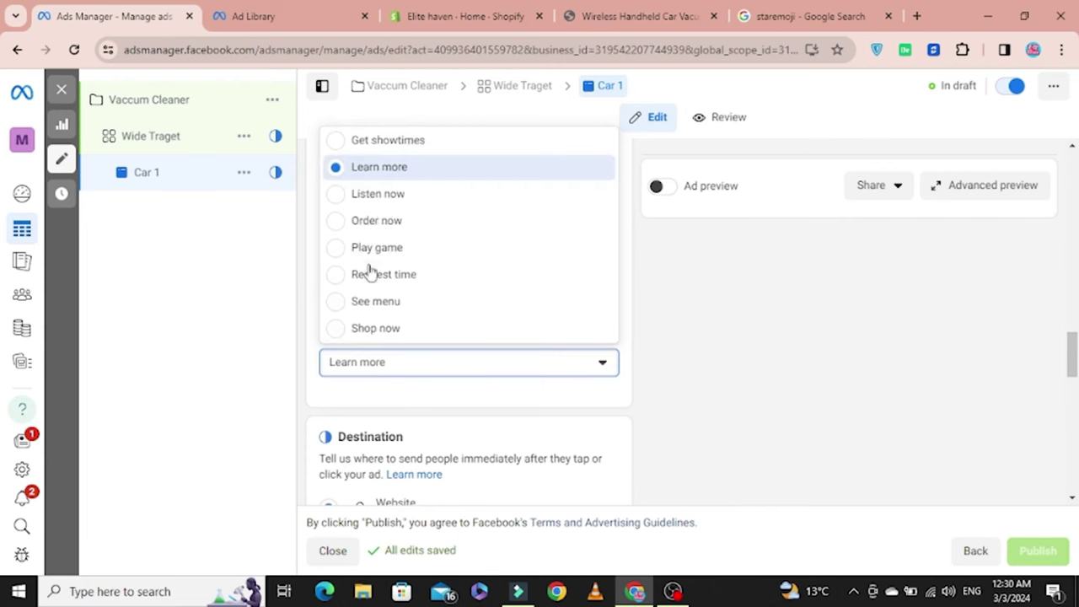
scroll(369, 272, "up", 3)
scroll(359, 266, "down", 2)
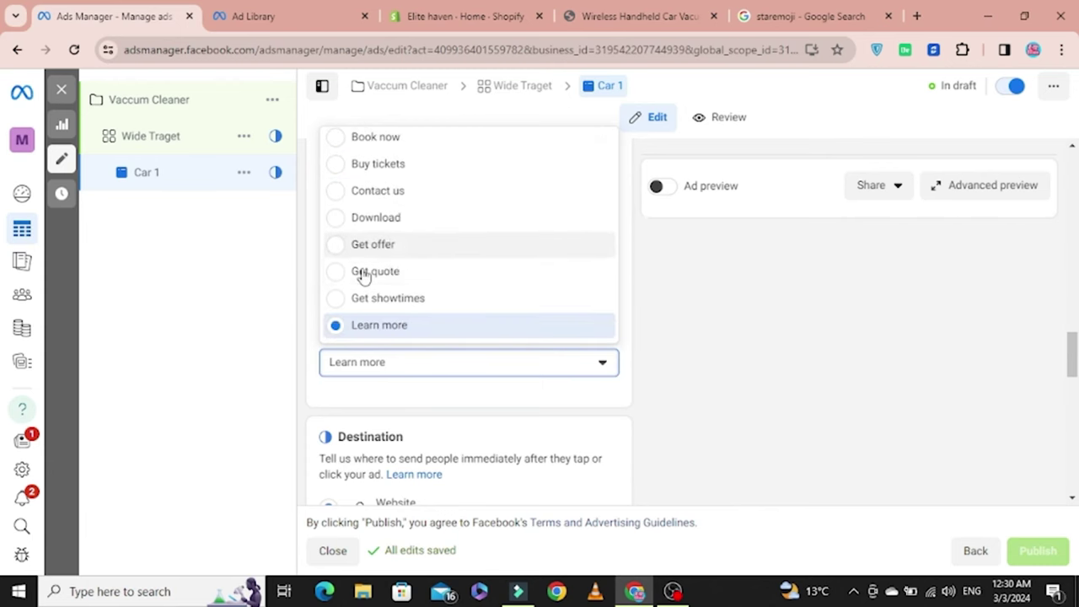
scroll(361, 275, "up", 3)
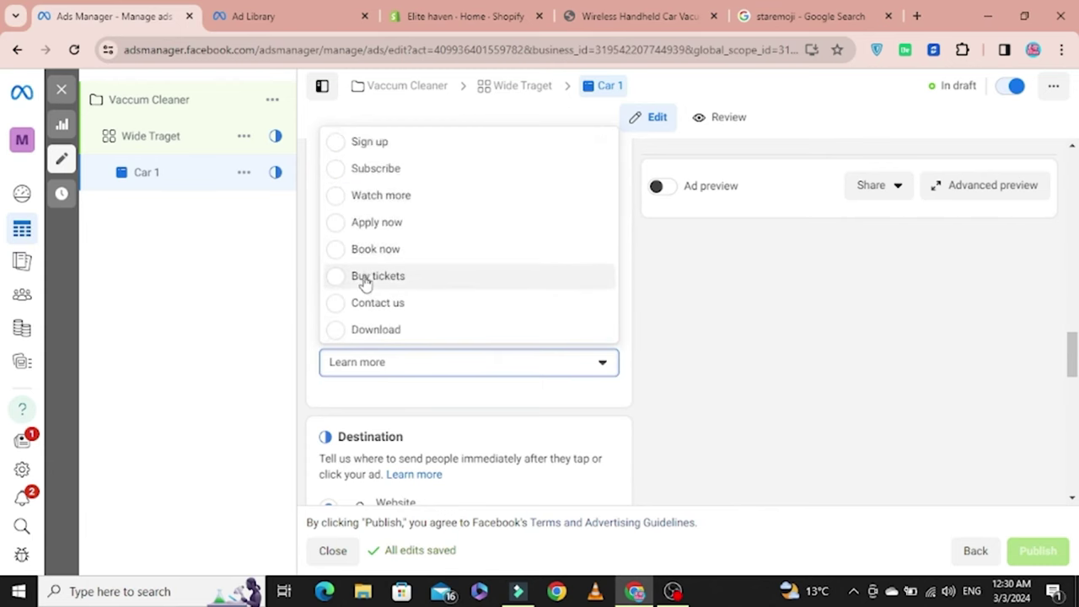
scroll(363, 253, "down", 2)
scroll(367, 263, "down", 4)
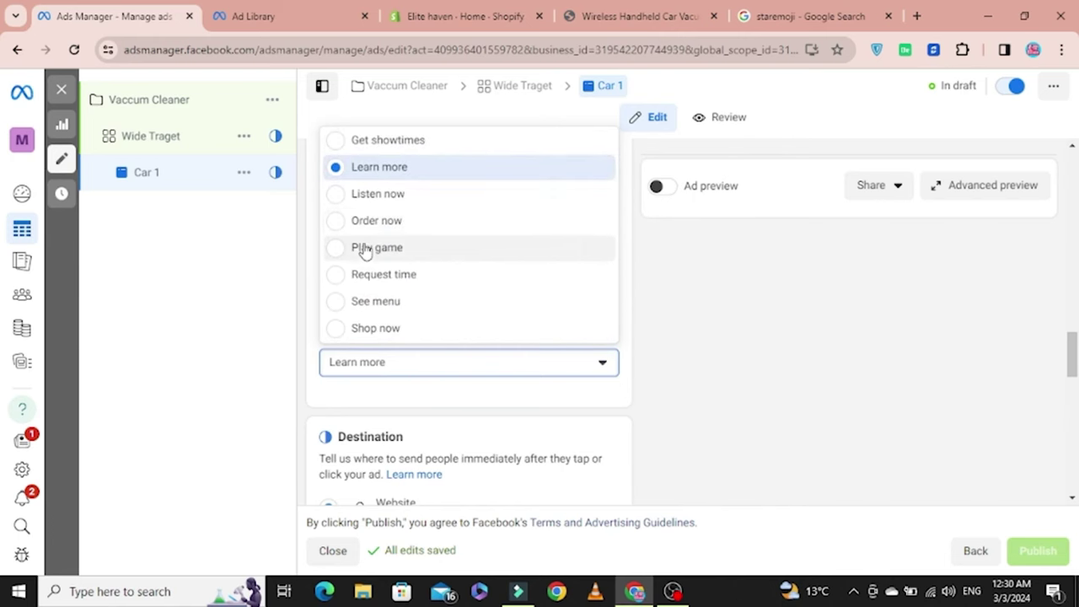
left_click(545, 328)
Step: Copy the Elite haven wireless car vacuum product page's address into the ad destination's Website URL
scroll(374, 393, "down", 2)
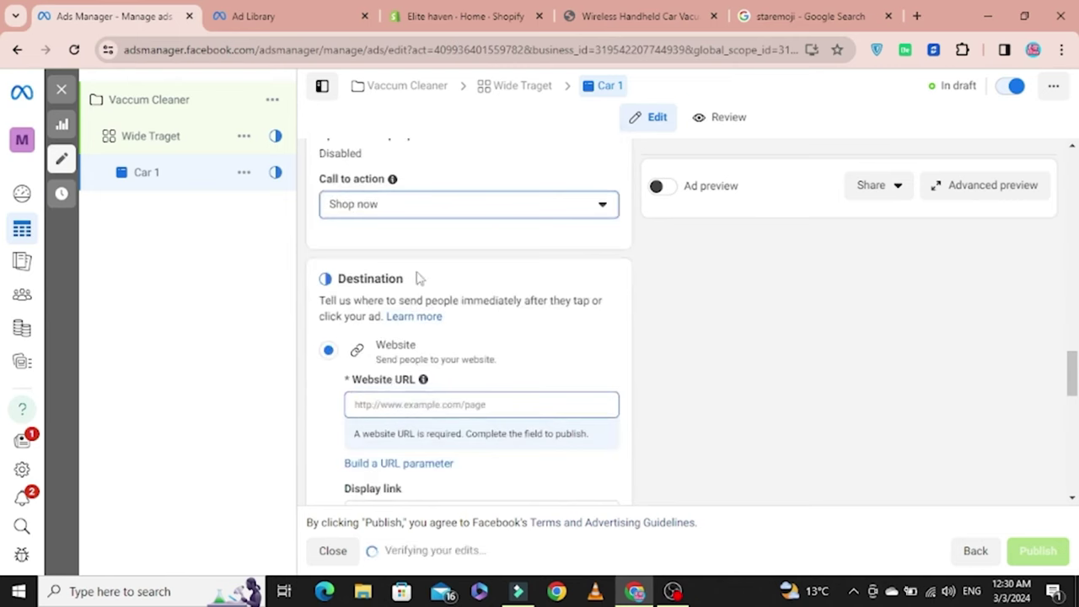
scroll(419, 279, "down", 1)
left_click(415, 326)
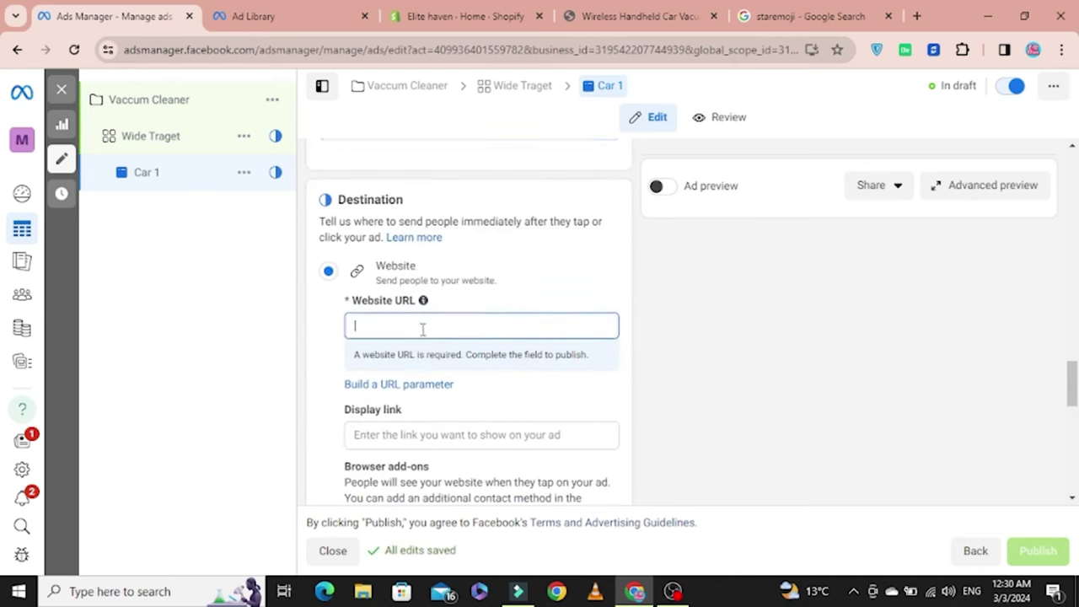
left_click(632, 15)
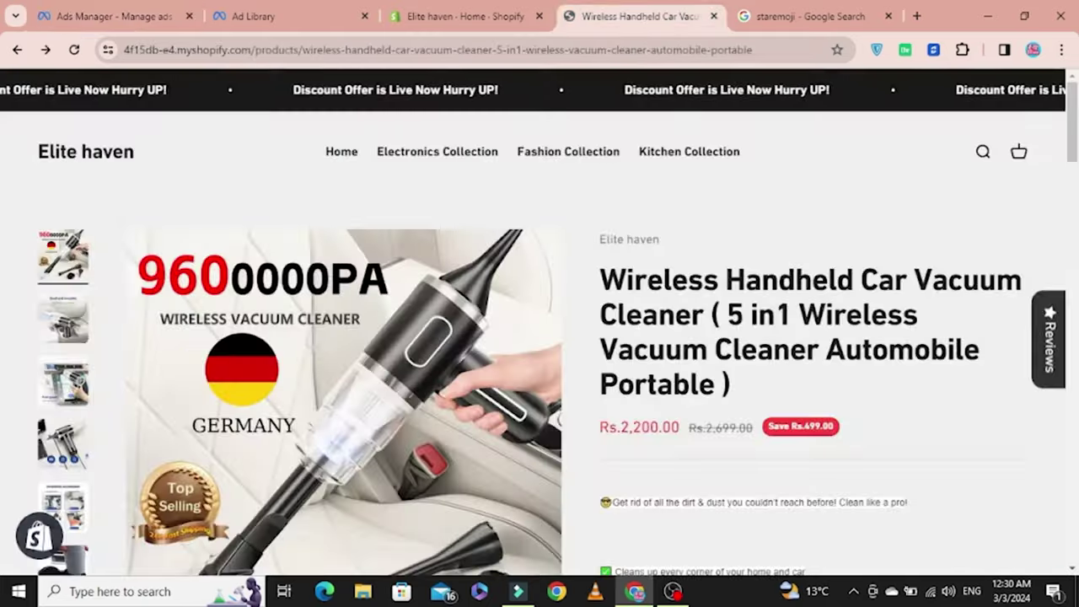
scroll(430, 334, "down", 6)
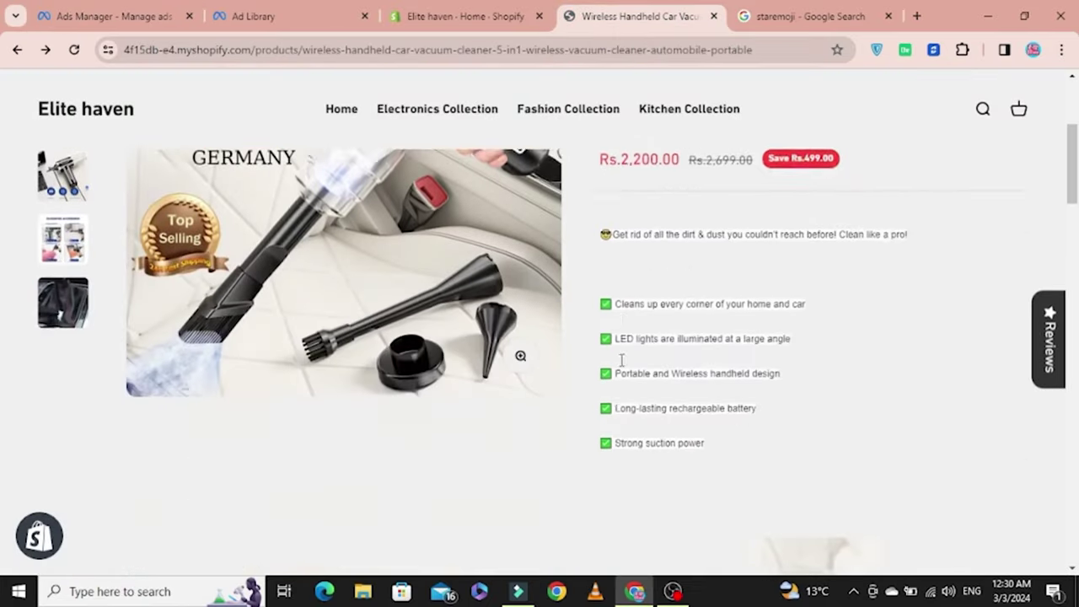
scroll(430, 333, "up", 7)
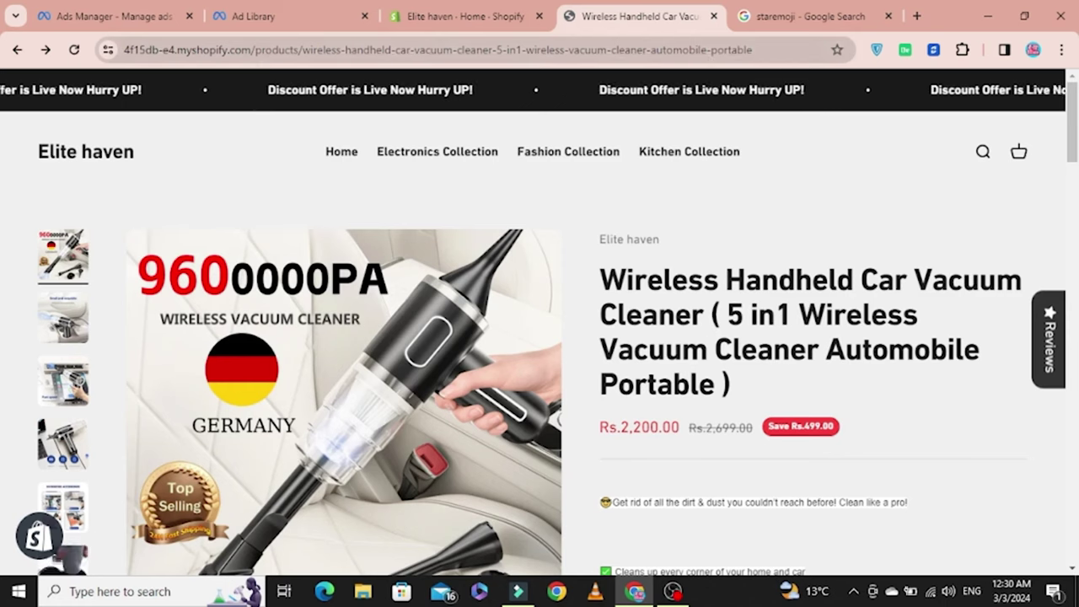
left_click(276, 50)
key("ctrl+c")
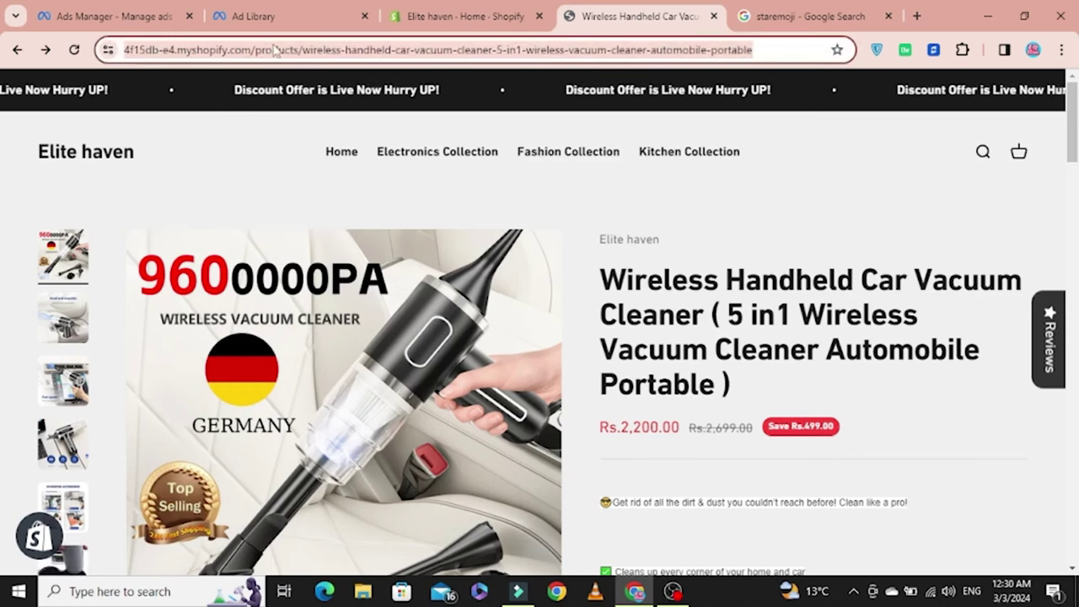
left_click(156, 11)
key("ctrl+v")
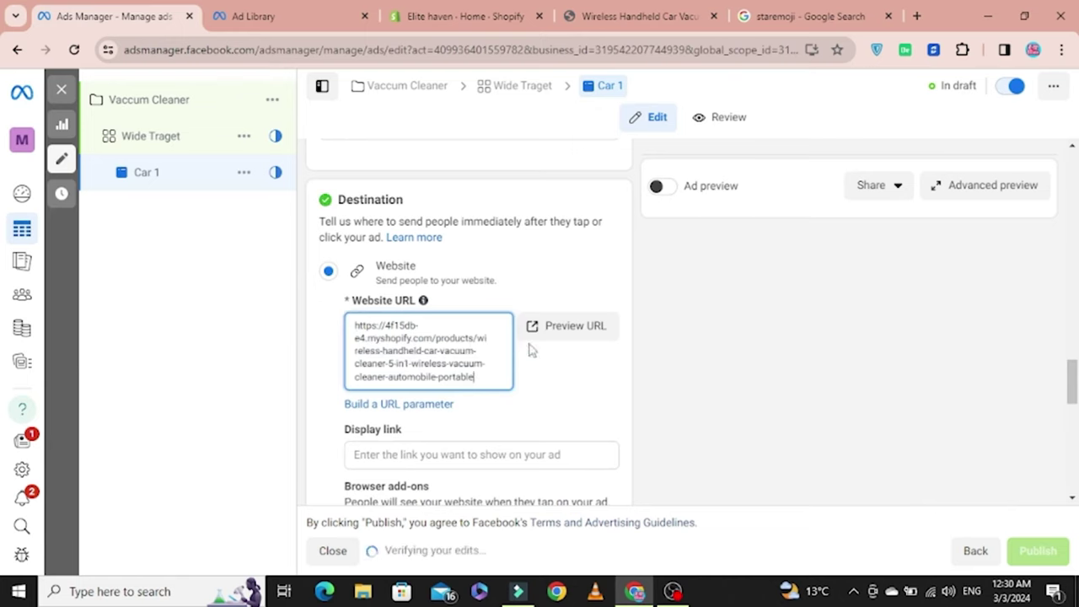
left_click(664, 7)
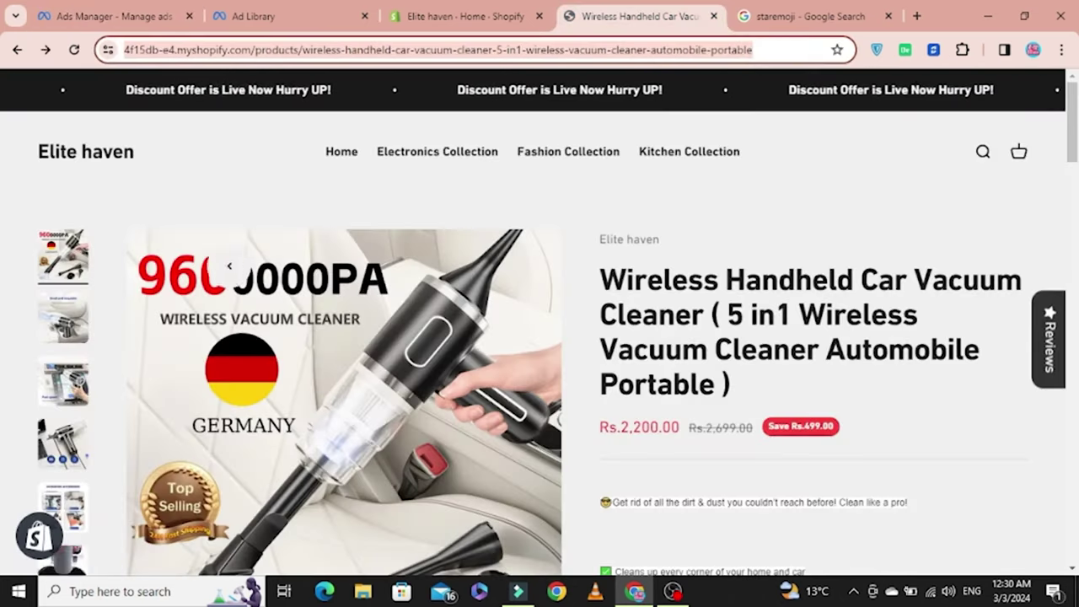
left_click(118, 16)
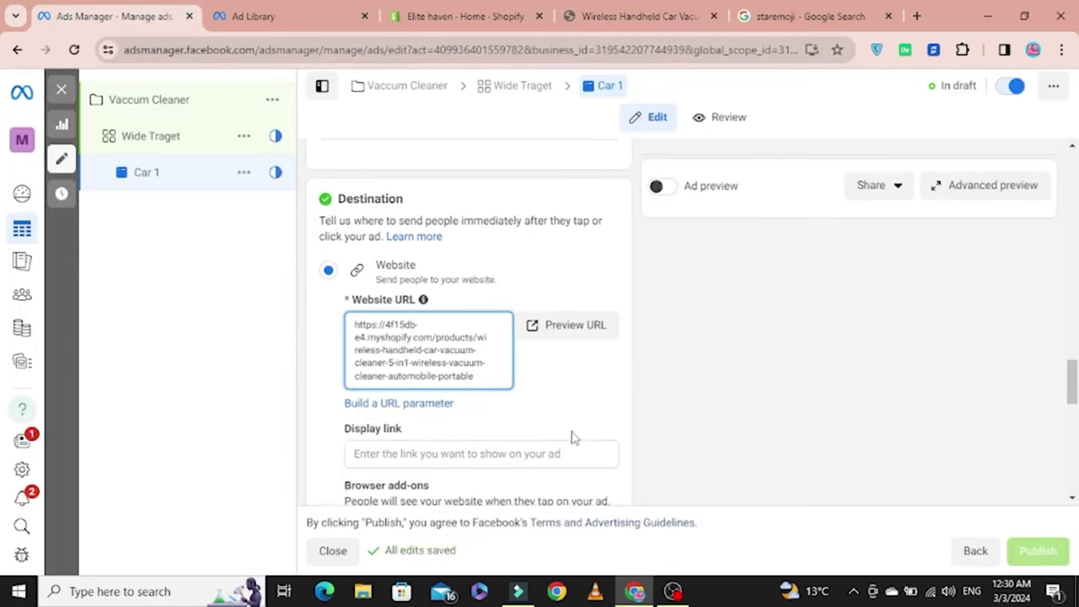
Step: Turn on Website events tracking for the ad and review the remaining tracking options
scroll(571, 436, "down", 2)
scroll(493, 359, "down", 1)
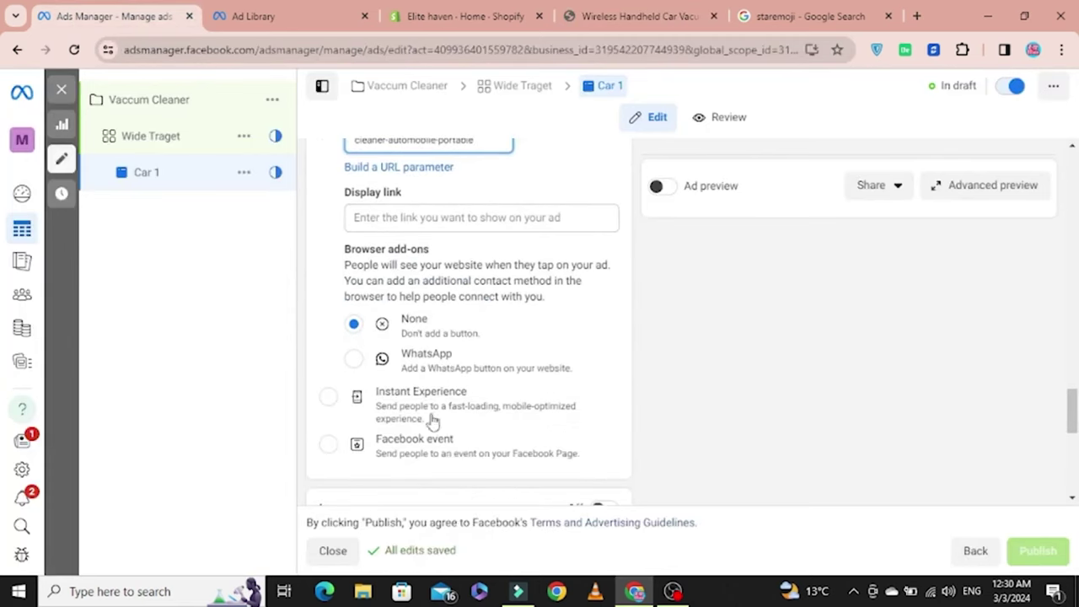
scroll(422, 312, "down", 1)
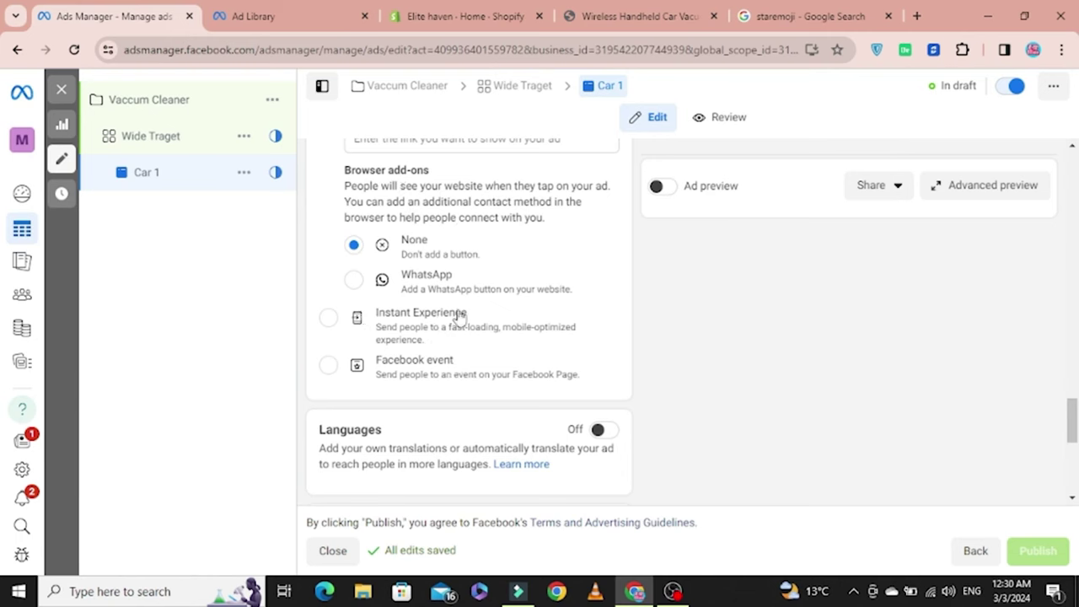
scroll(436, 392, "down", 2)
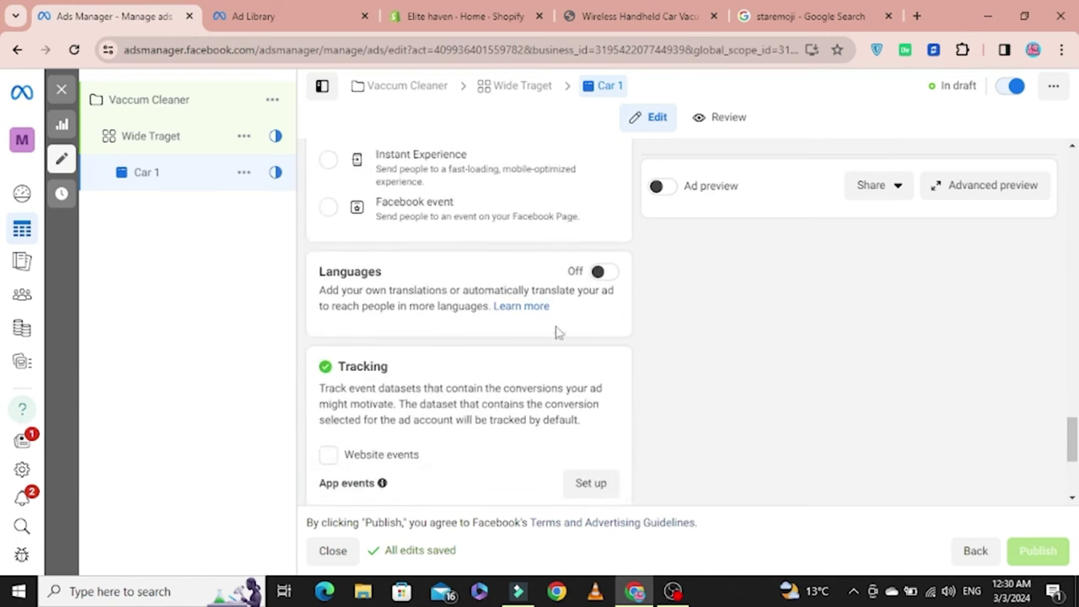
scroll(523, 325, "down", 1)
left_click(336, 378)
scroll(461, 393, "down", 1)
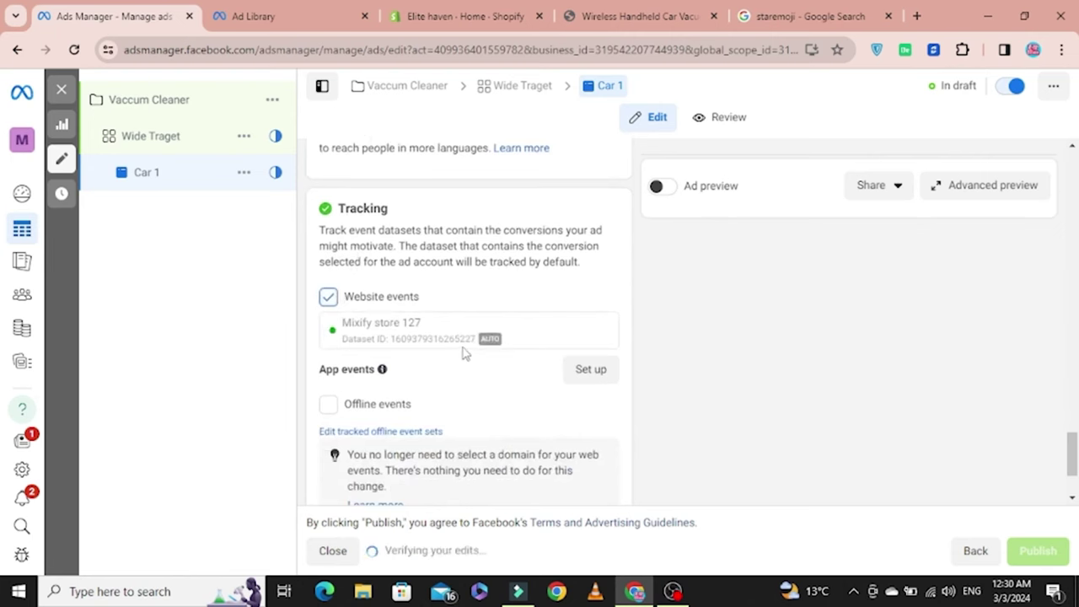
scroll(384, 331, "down", 1)
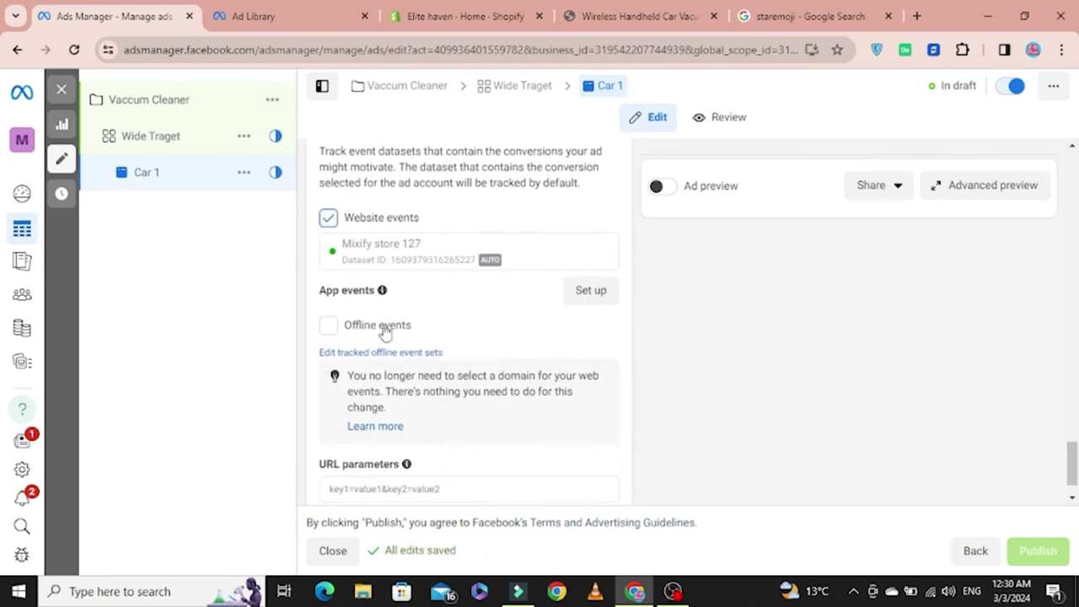
scroll(419, 439, "down", 1)
scroll(716, 378, "up", 6)
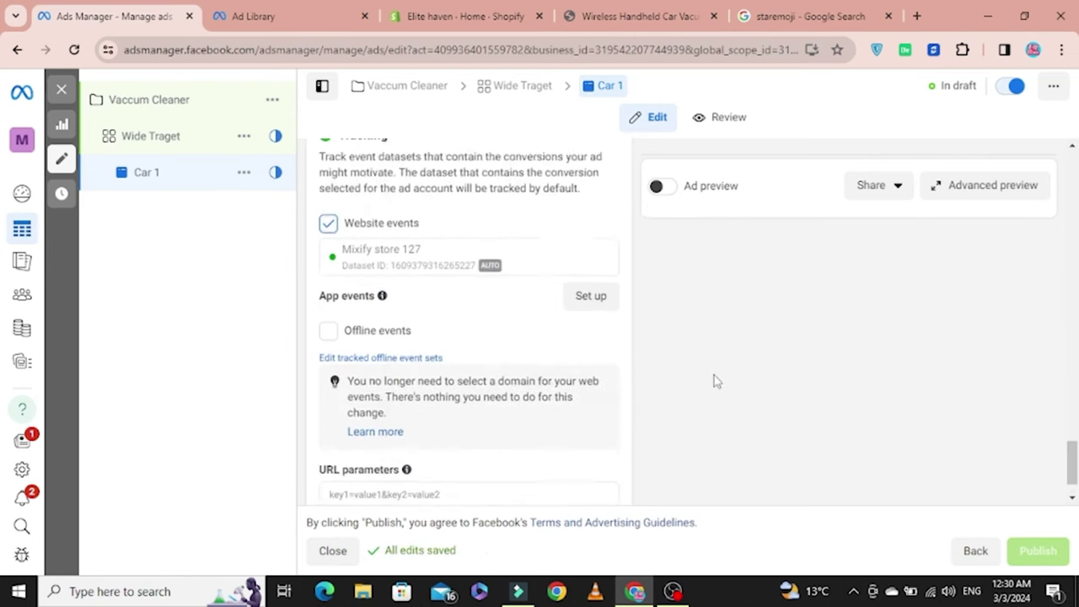
Step: Turn on the ad preview for Car 1 and review the ad's identity, setup and creative settings
scroll(716, 373, "up", 8)
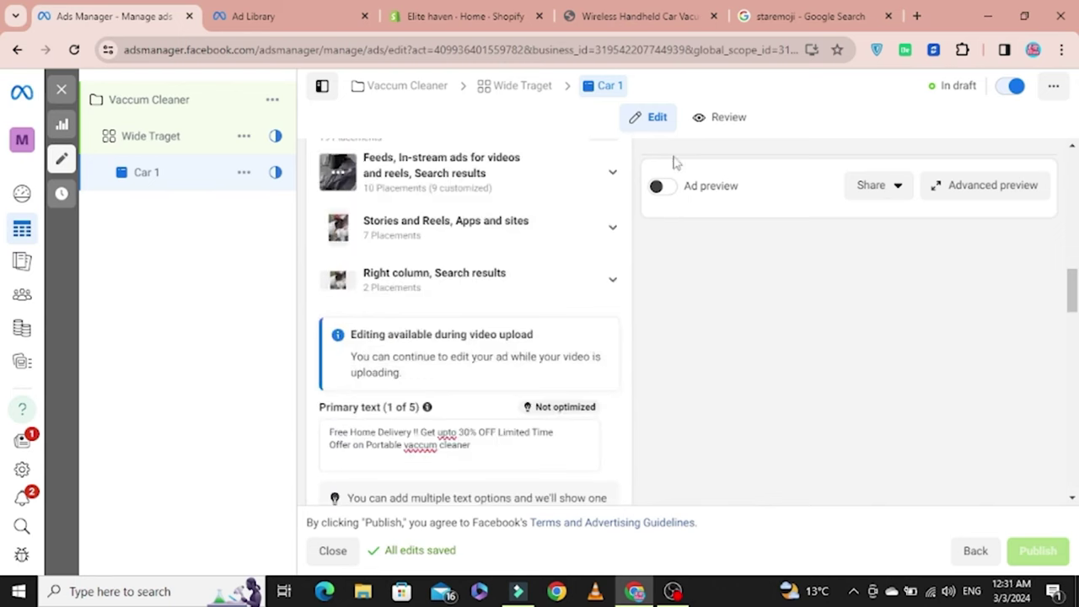
left_click(666, 186)
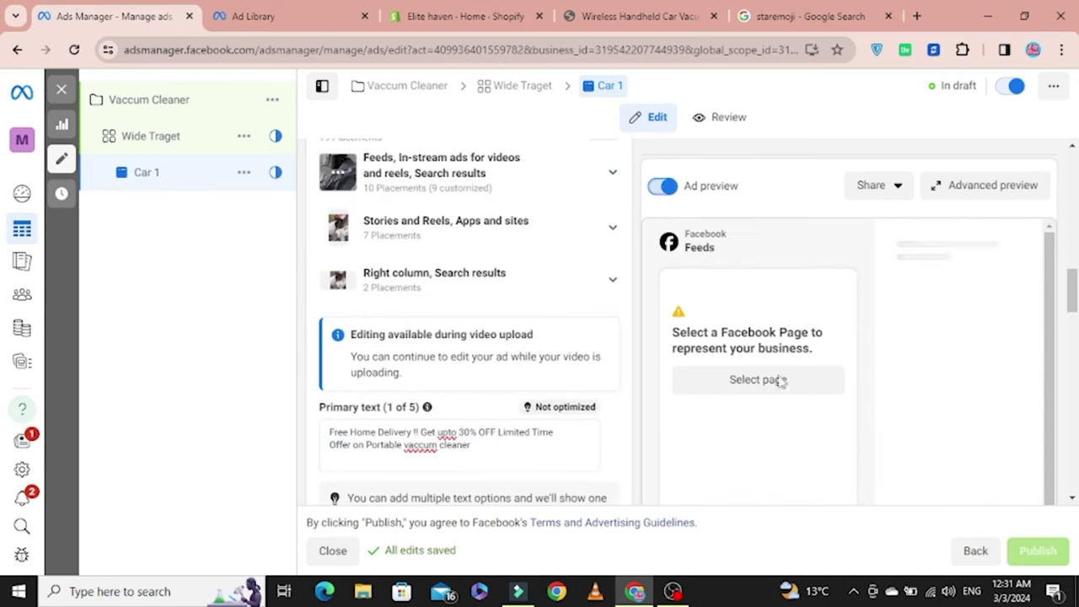
scroll(343, 397, "down", 1)
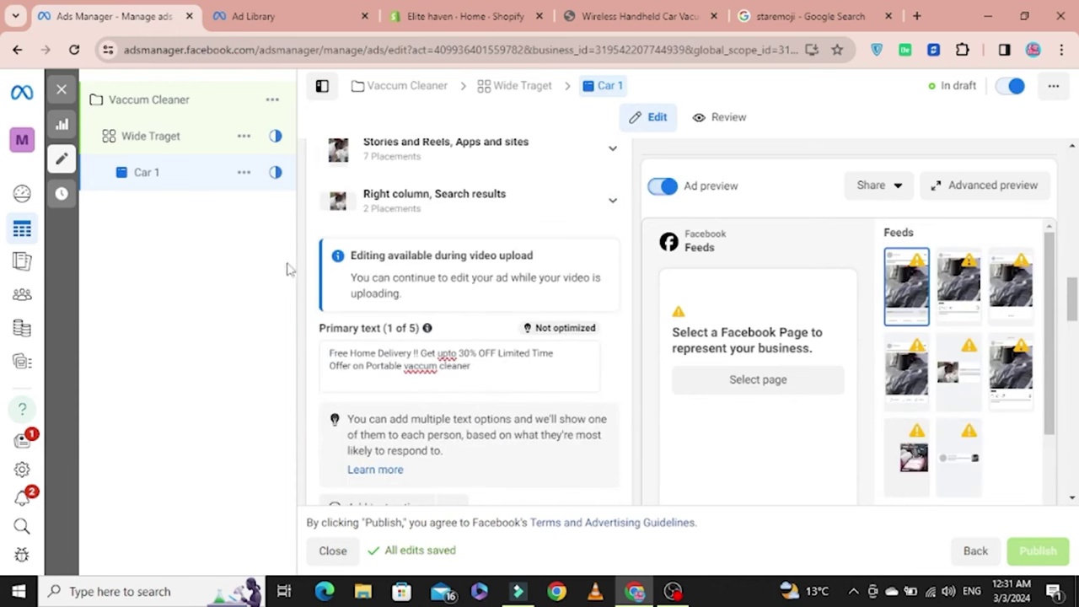
scroll(488, 211, "up", 1)
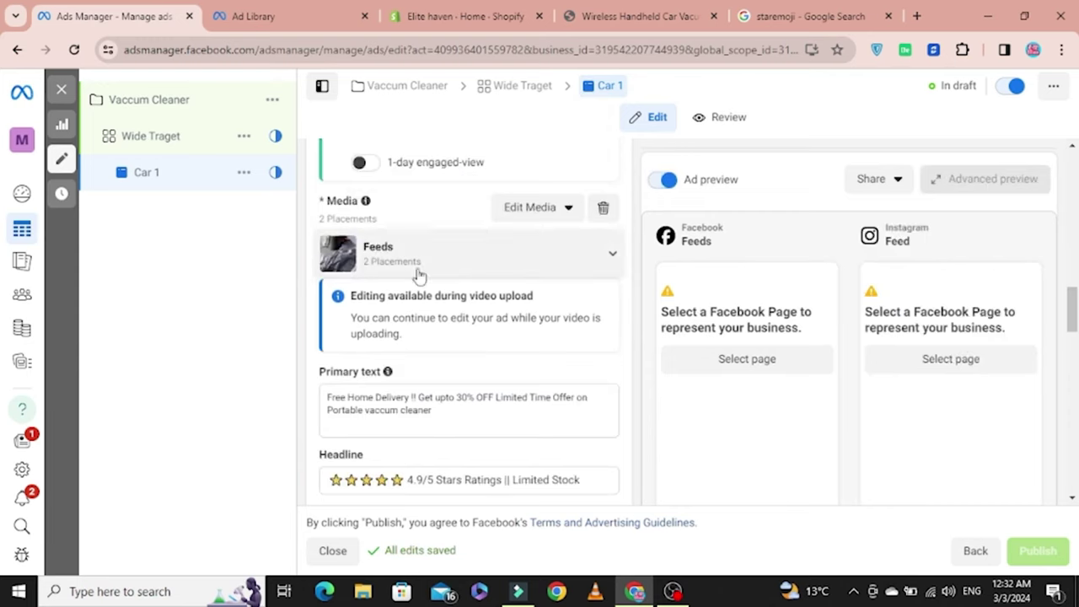
scroll(416, 271, "up", 9)
scroll(424, 265, "up", 5)
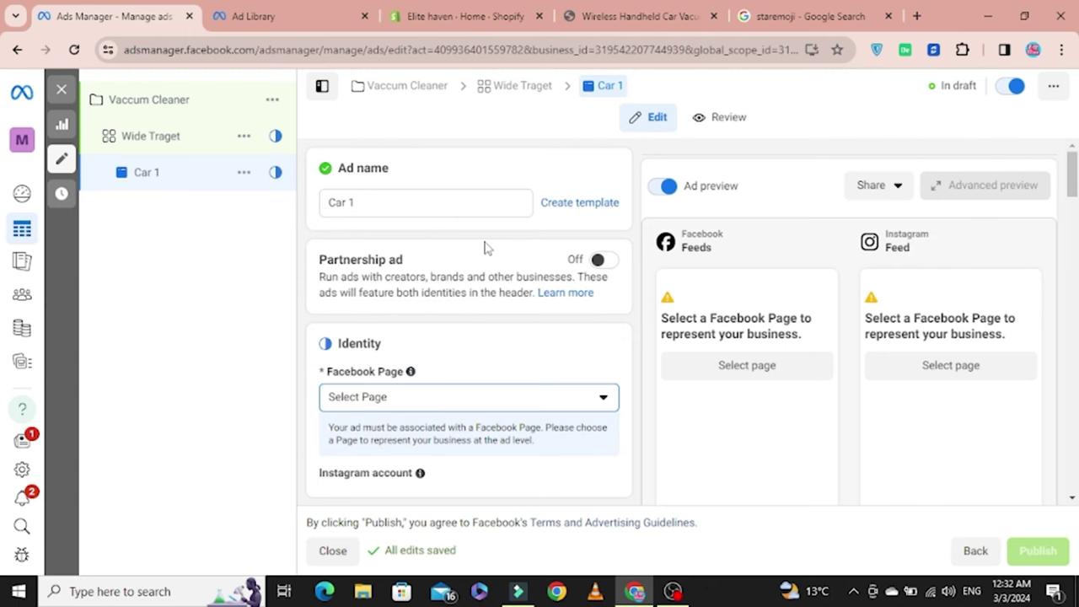
scroll(470, 404, "down", 4)
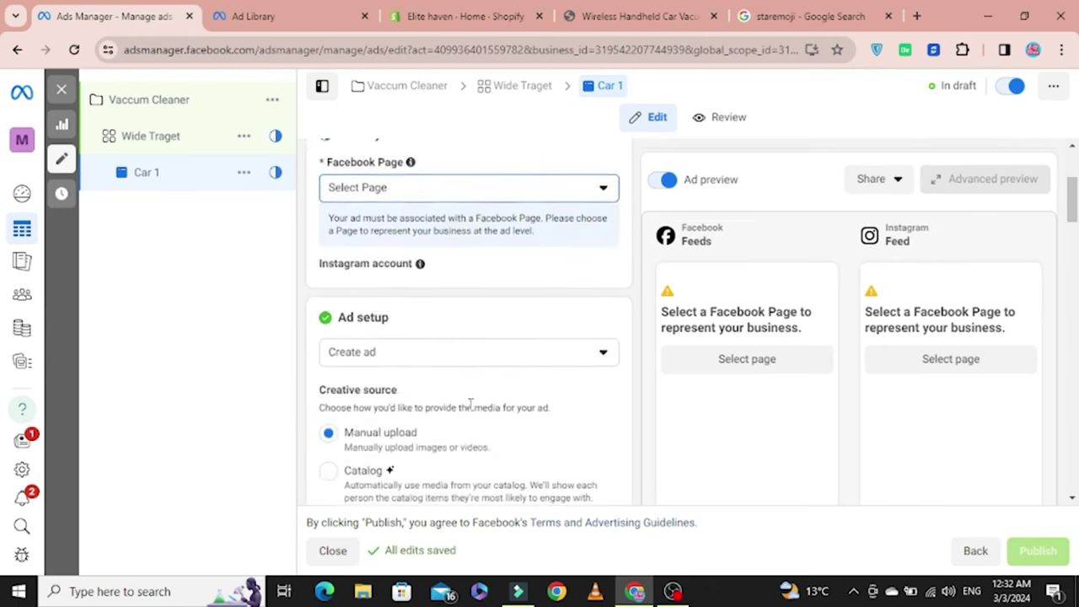
scroll(470, 409, "down", 4)
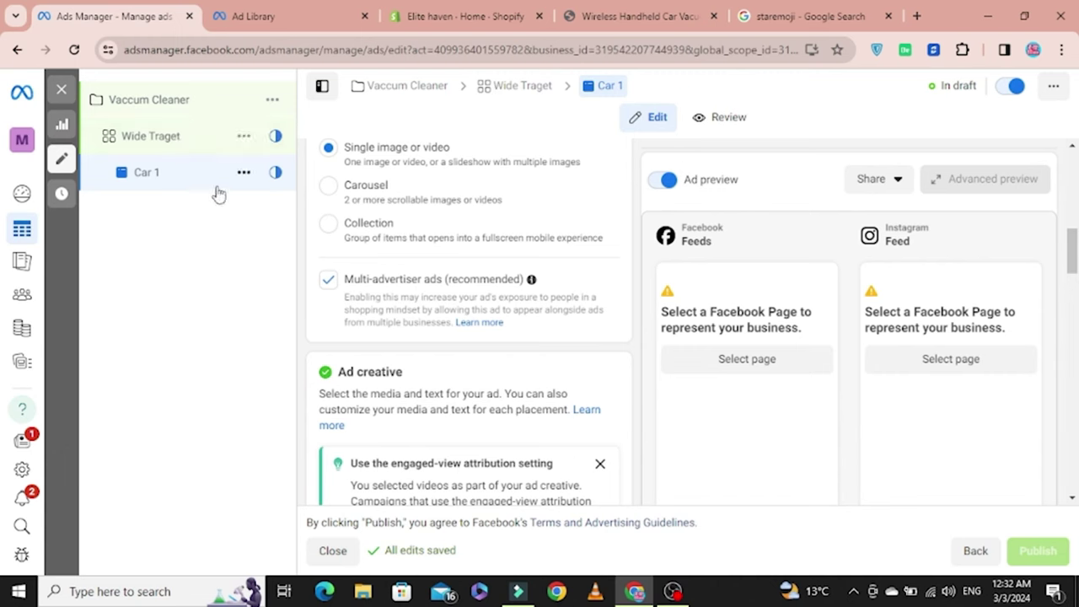
Step: Look at the actions available for the Car 1 ad, including the duplication options
left_click(244, 174)
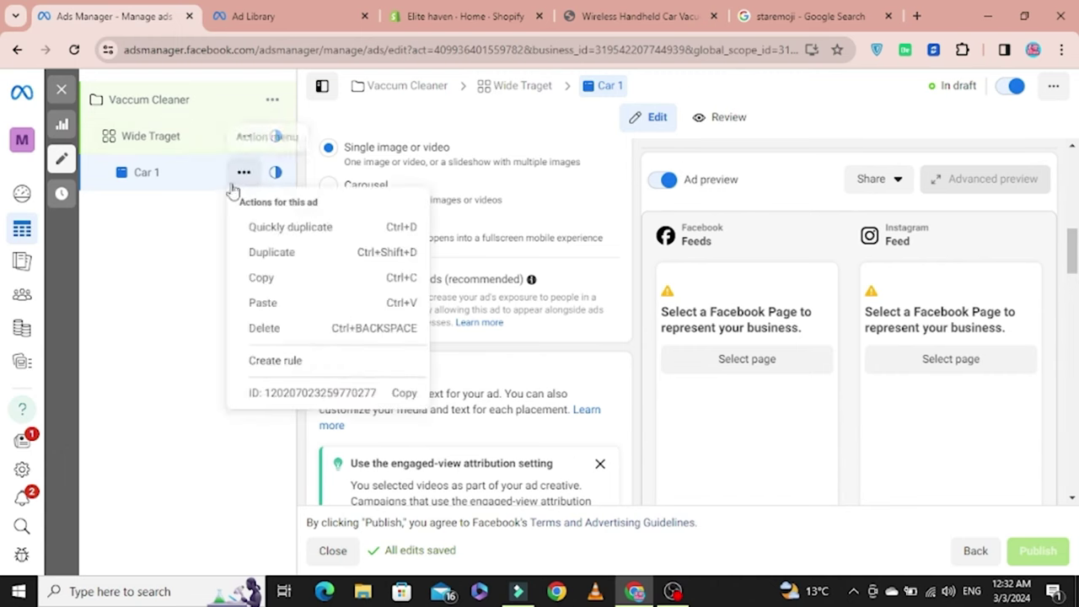
left_click(173, 217)
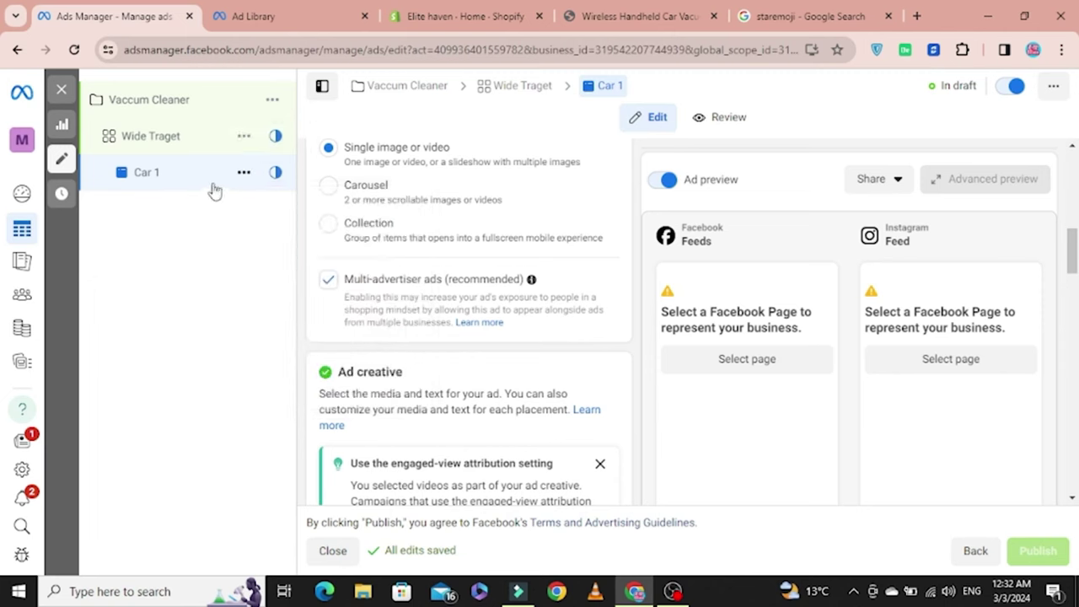
left_click(244, 174)
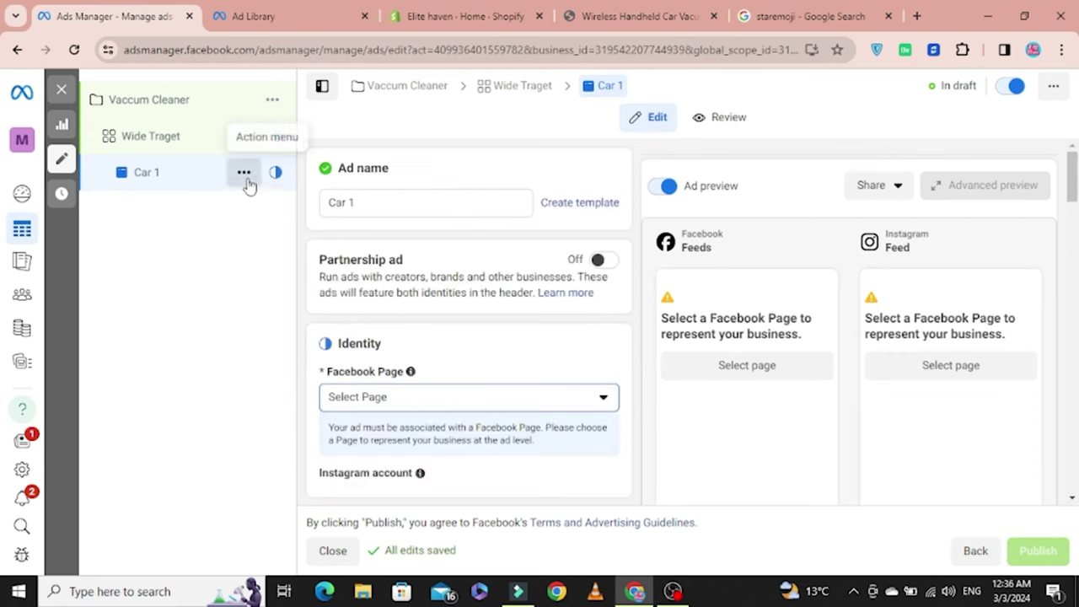
left_click(243, 173)
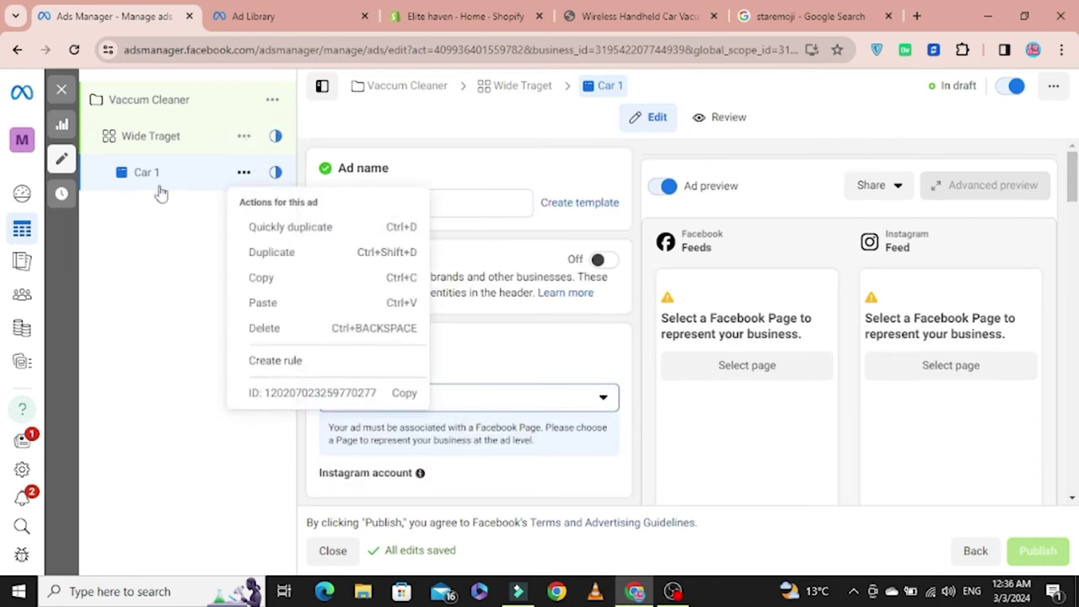
left_click(243, 174)
left_click(244, 174)
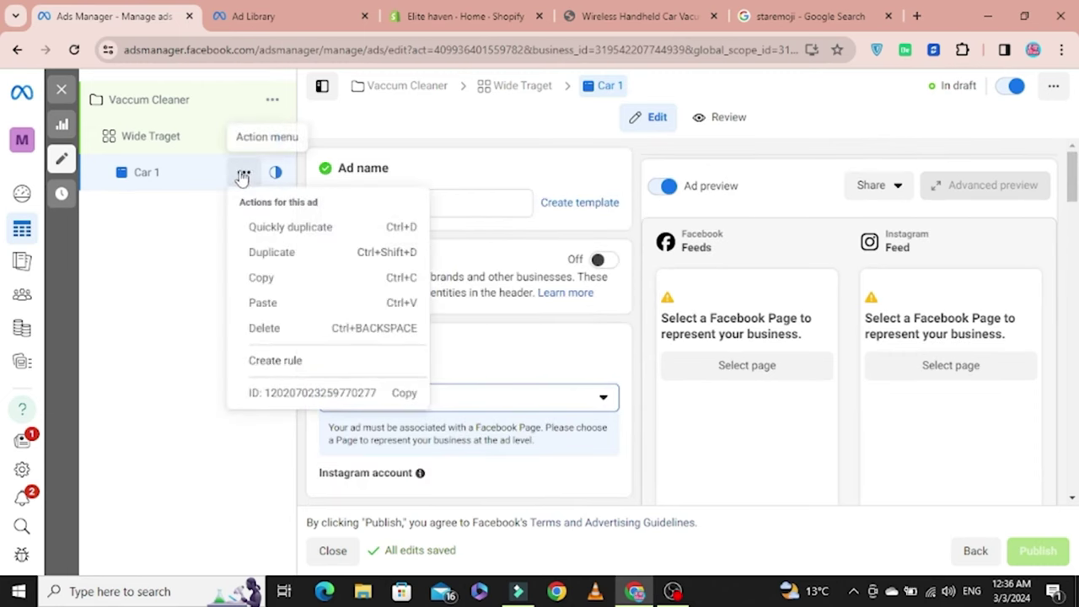
left_click(191, 244)
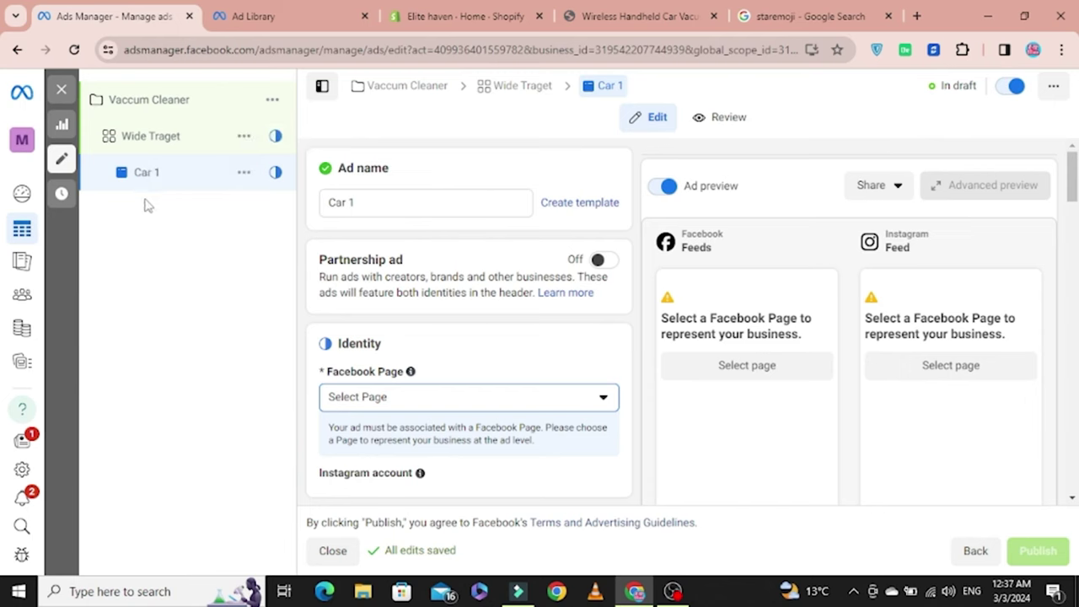
Step: Remove the current video from the Car 1 ad's creative
scroll(475, 403, "down", 5)
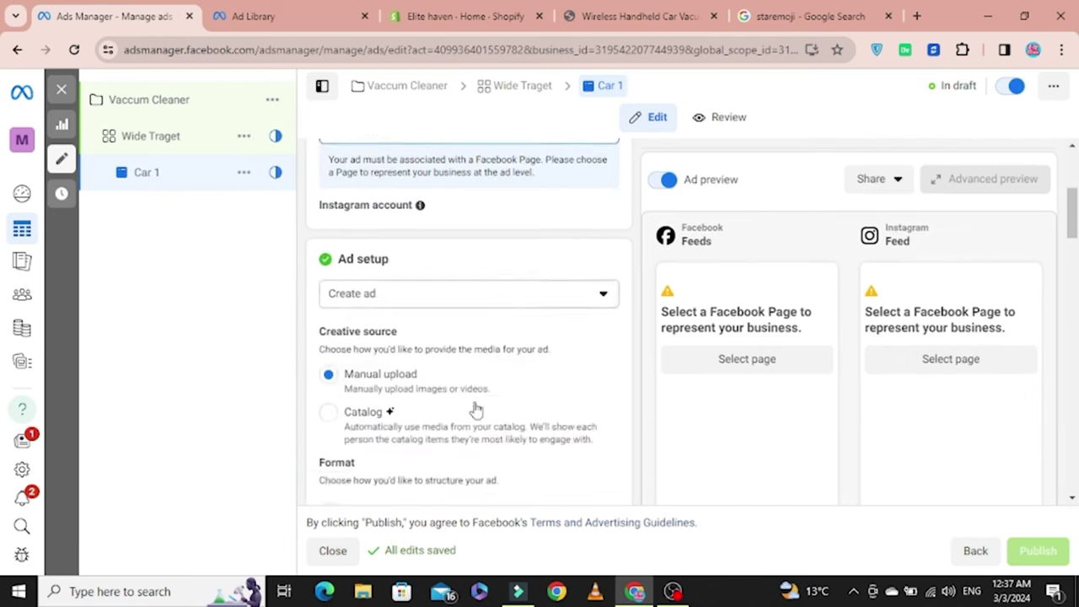
scroll(476, 408, "down", 5)
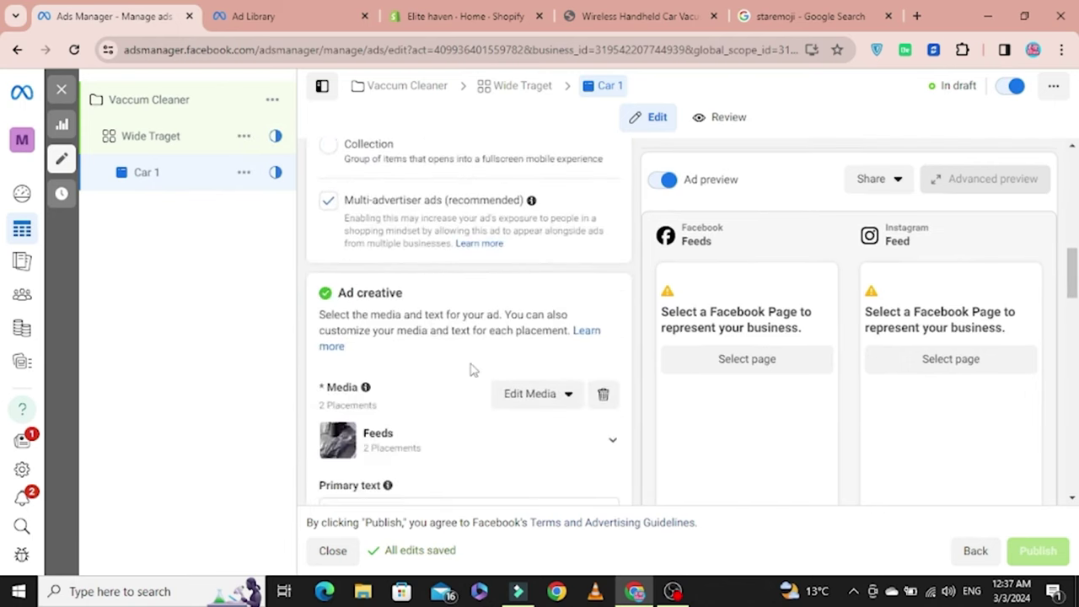
scroll(472, 365, "down", 1)
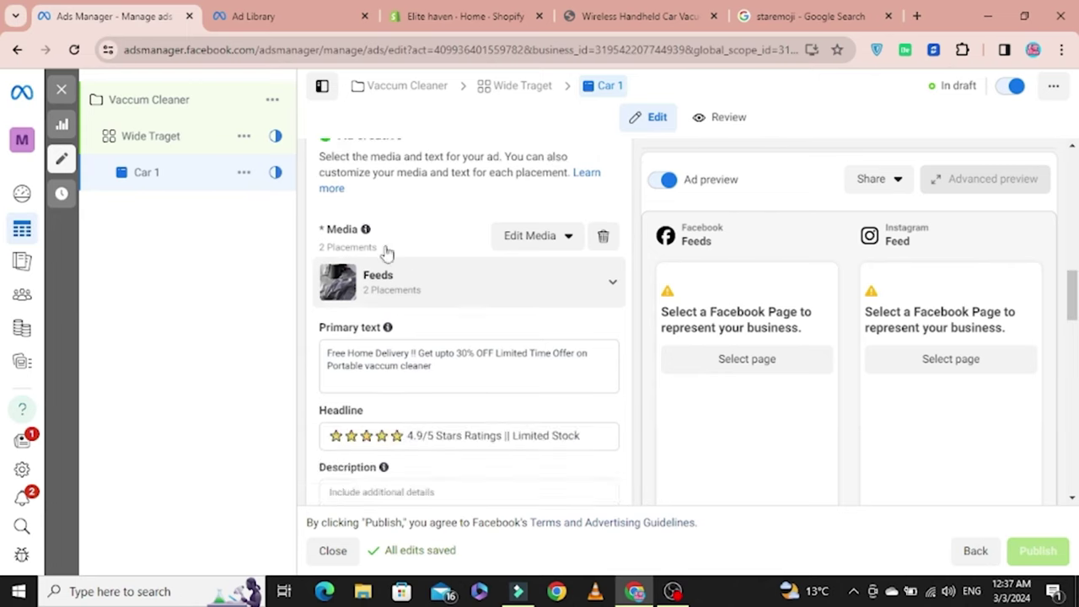
scroll(381, 263, "up", 1)
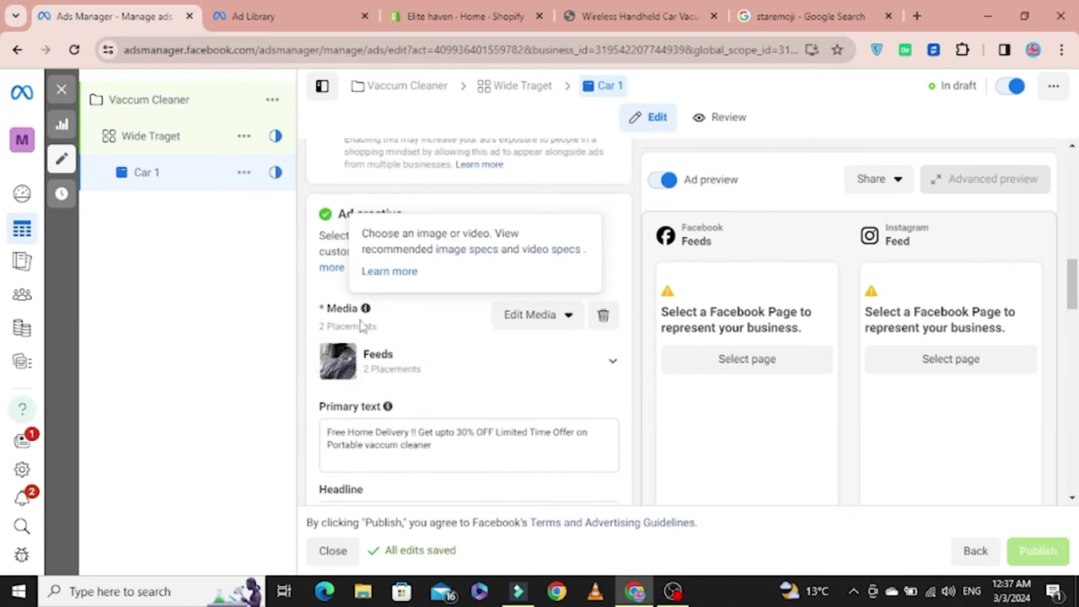
left_click(604, 327)
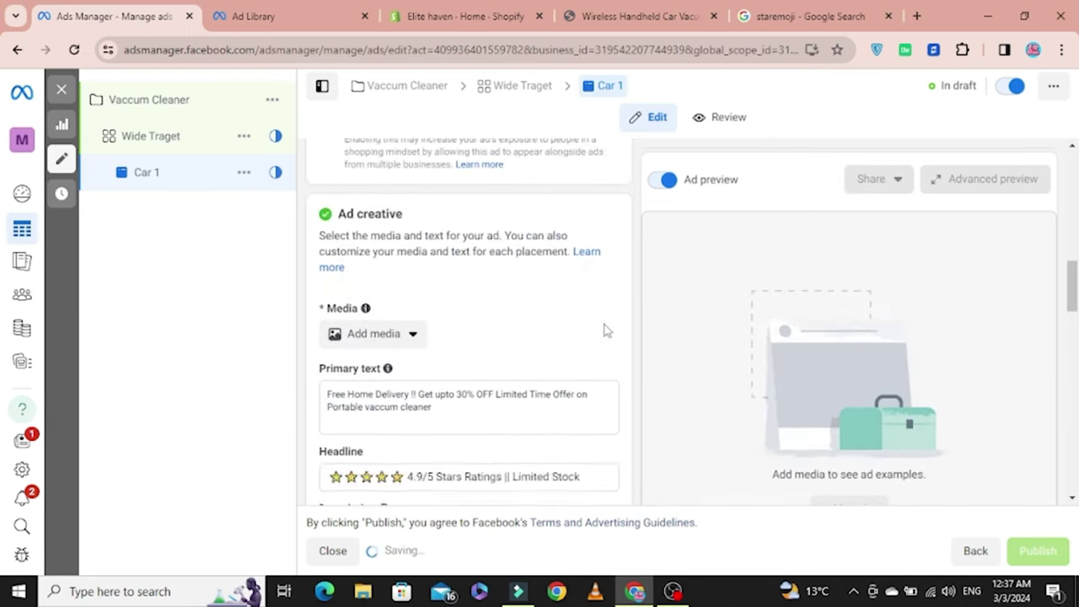
Step: Look at the account's image and video libraries and the video upload dialog, and close them without choosing a file
left_click(413, 334)
left_click(402, 369)
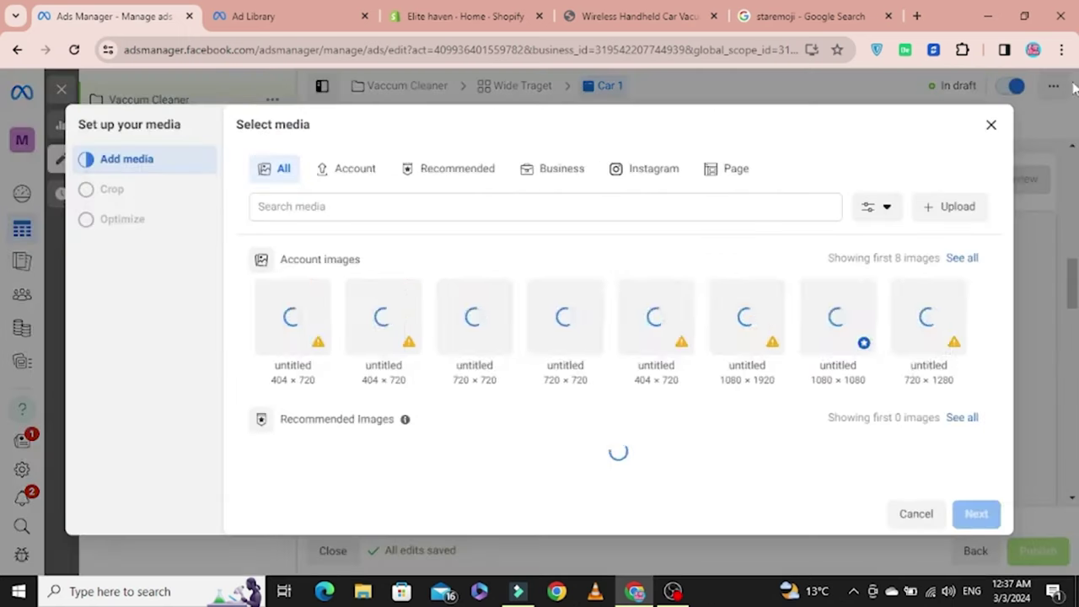
key("Escape")
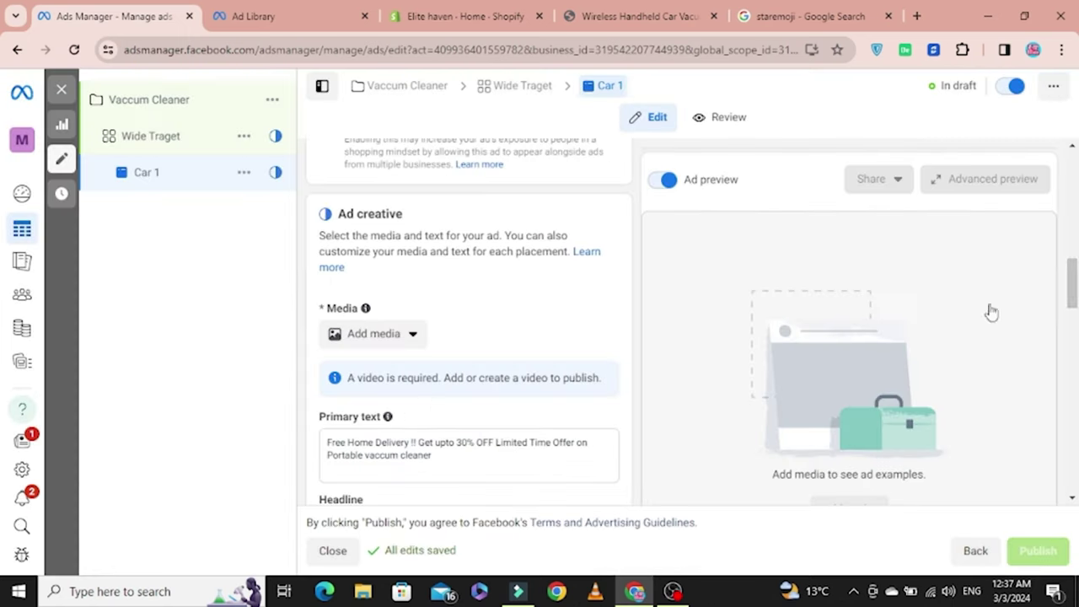
left_click(376, 396)
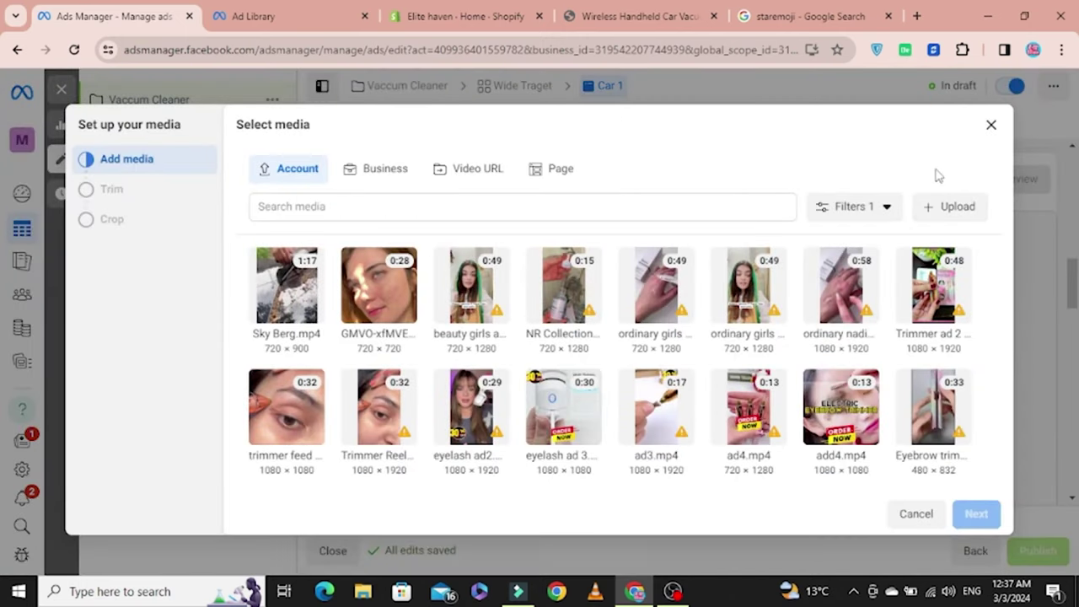
left_click(957, 209)
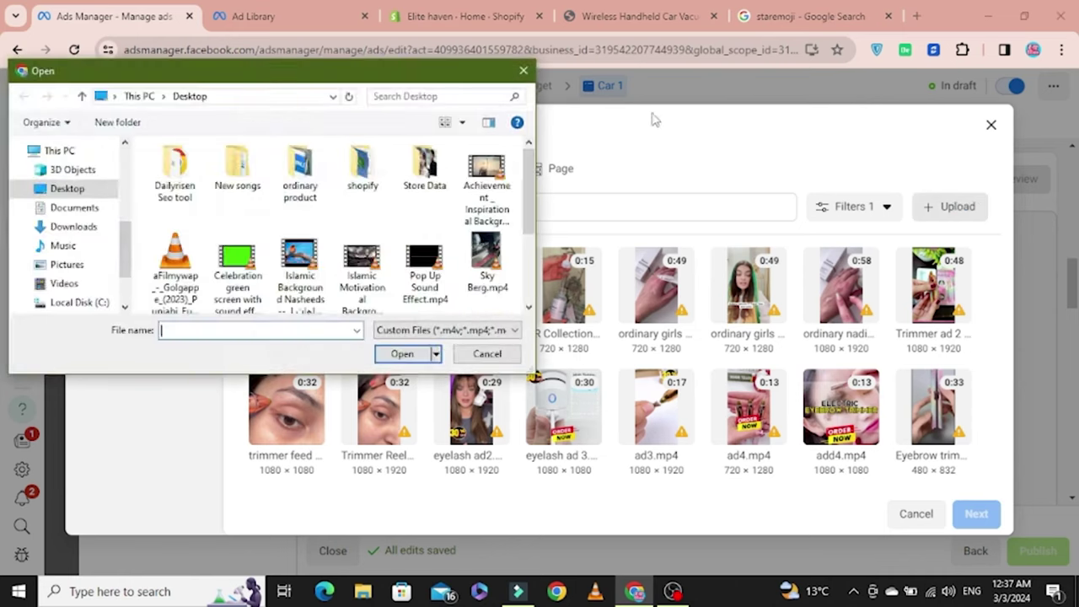
left_click(524, 71)
left_click(991, 125)
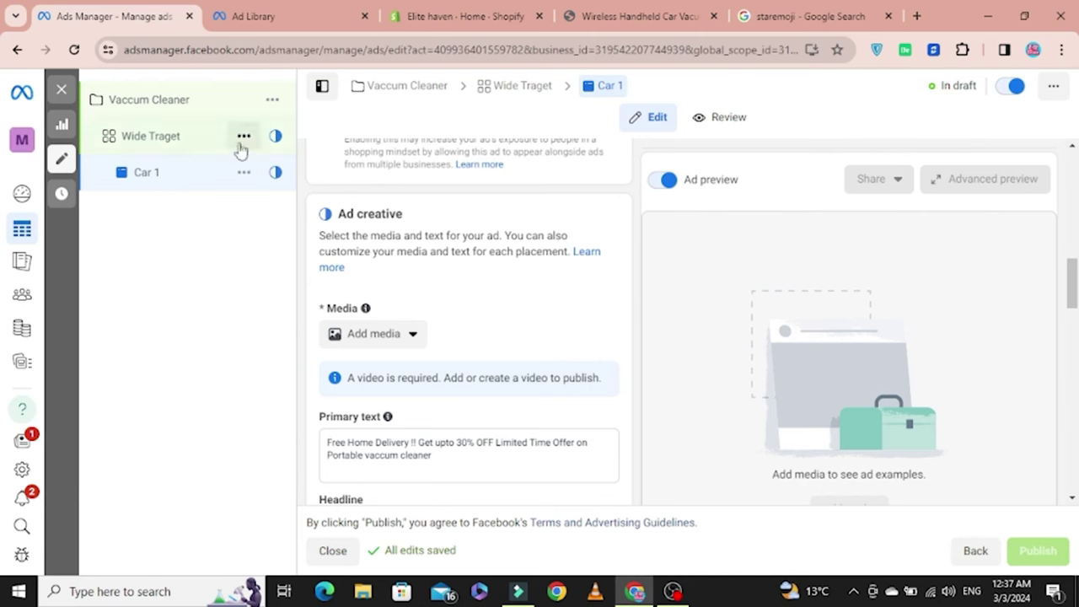
Step: Open the Wide Traget ad set and look at its available actions, including the duplication options
left_click(150, 137)
left_click(243, 137)
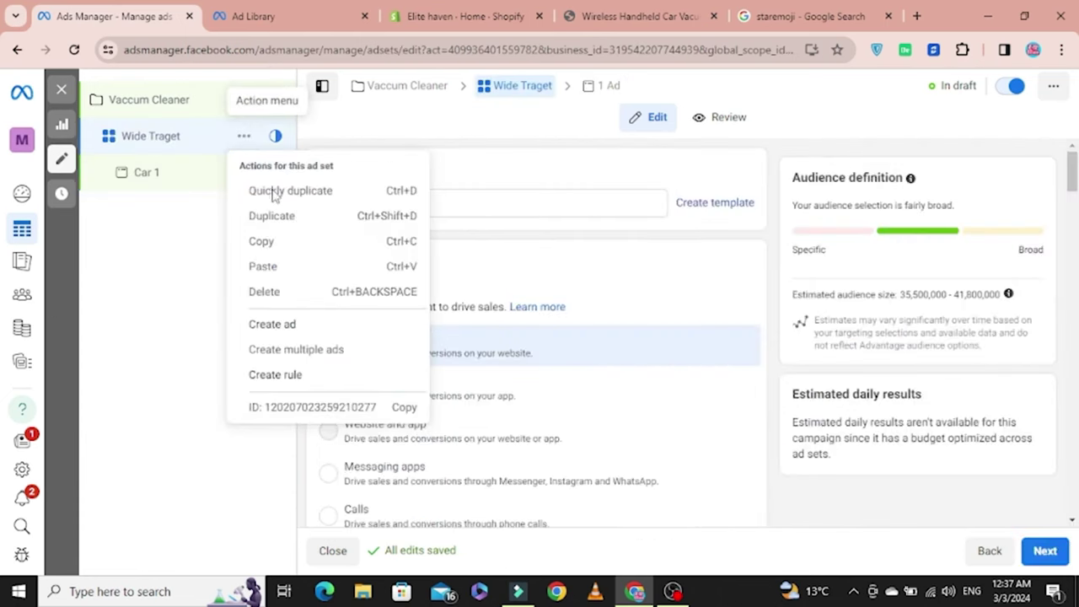
left_click(99, 239)
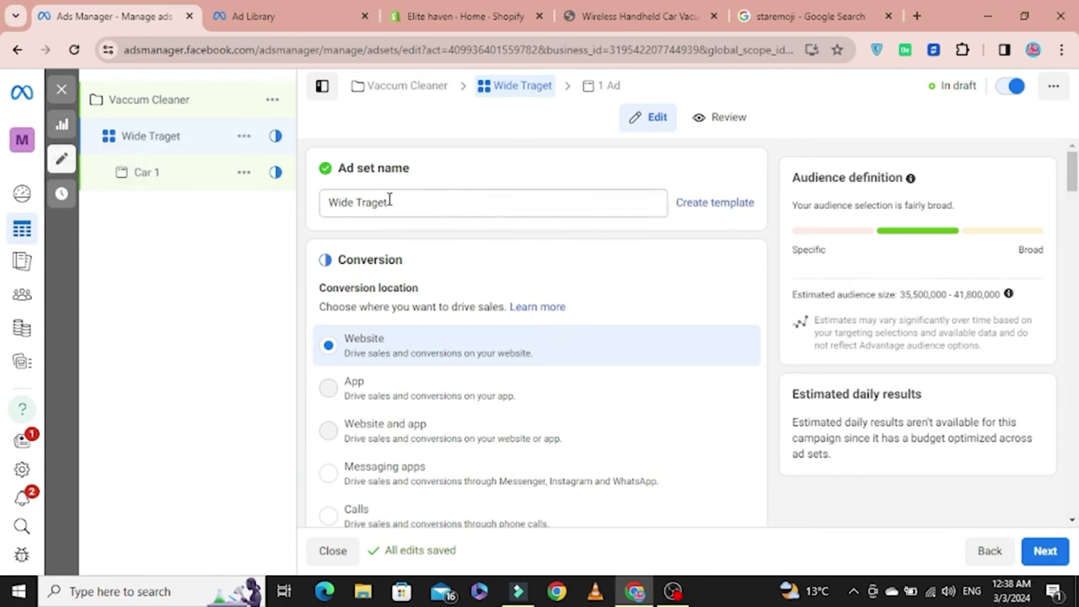
Step: Rename the Wide Traget ad set as Shopping
left_click(356, 207)
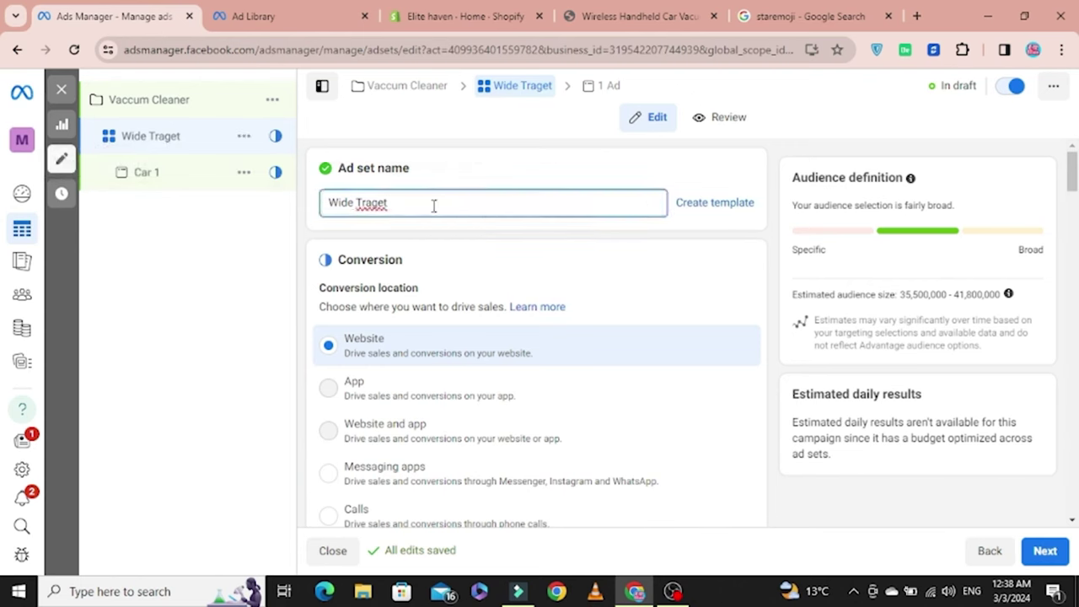
key("ctrl+a")
type("Shop")
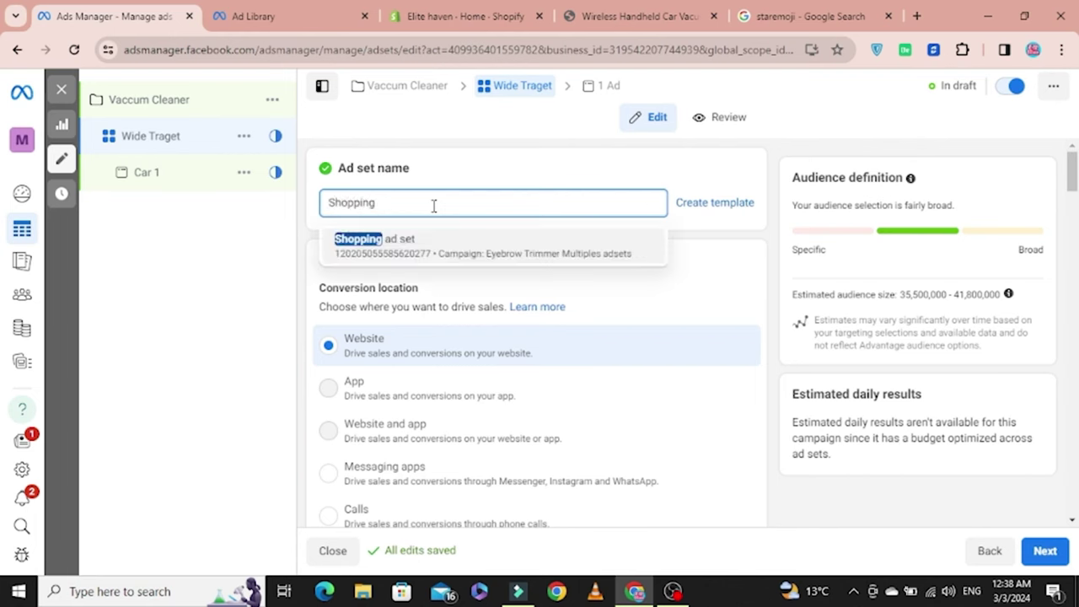
Step: Search the Shopping ad set's detailed targeting for shopping and add the Online shopping employer demographic
scroll(666, 439, "down", 5)
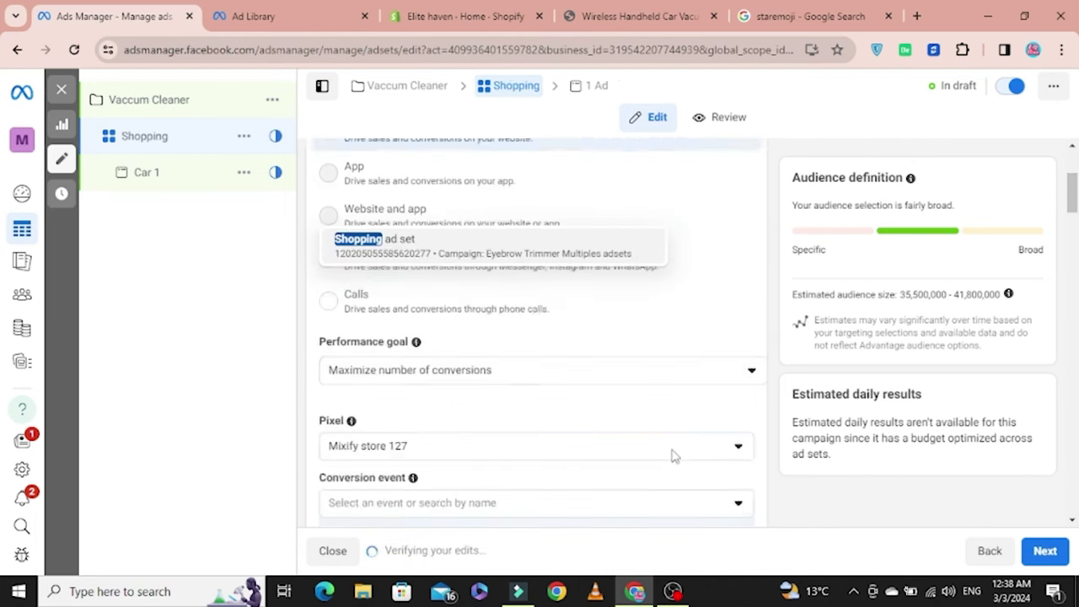
scroll(463, 415, "down", 7)
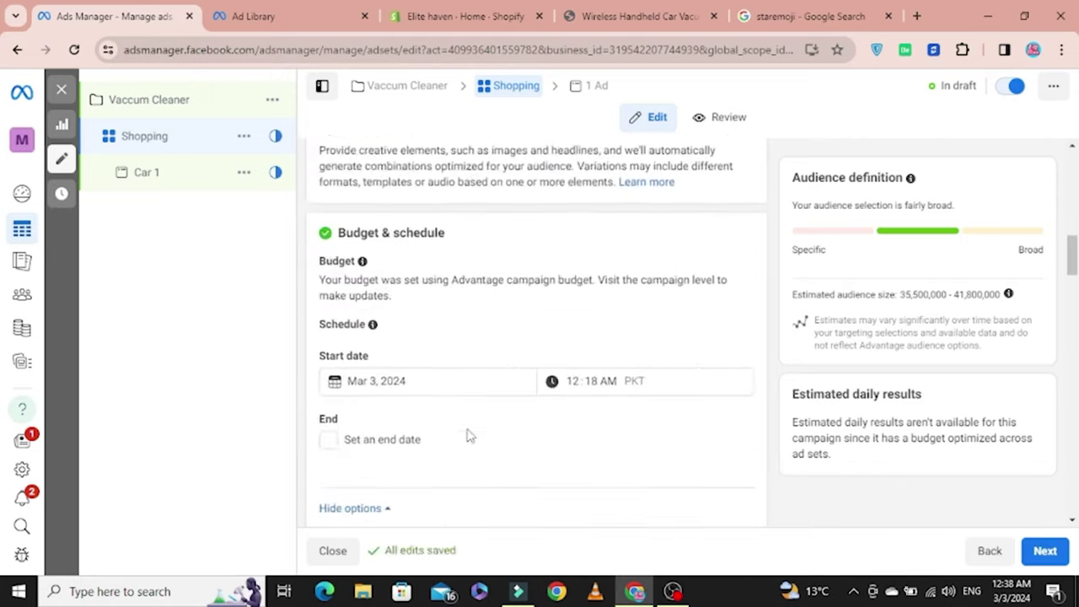
scroll(428, 426, "down", 10)
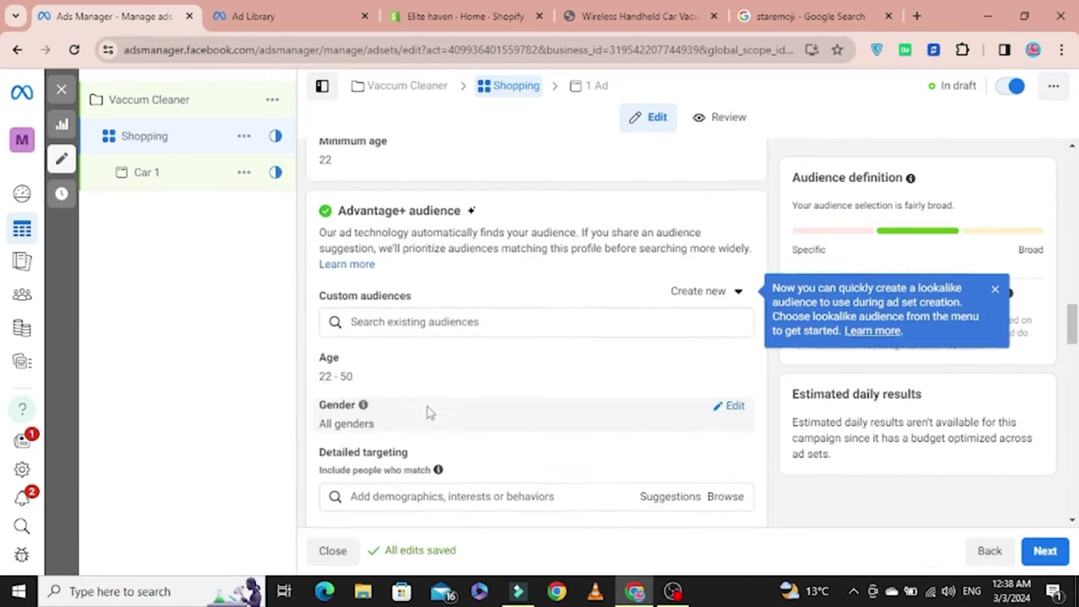
left_click(446, 337)
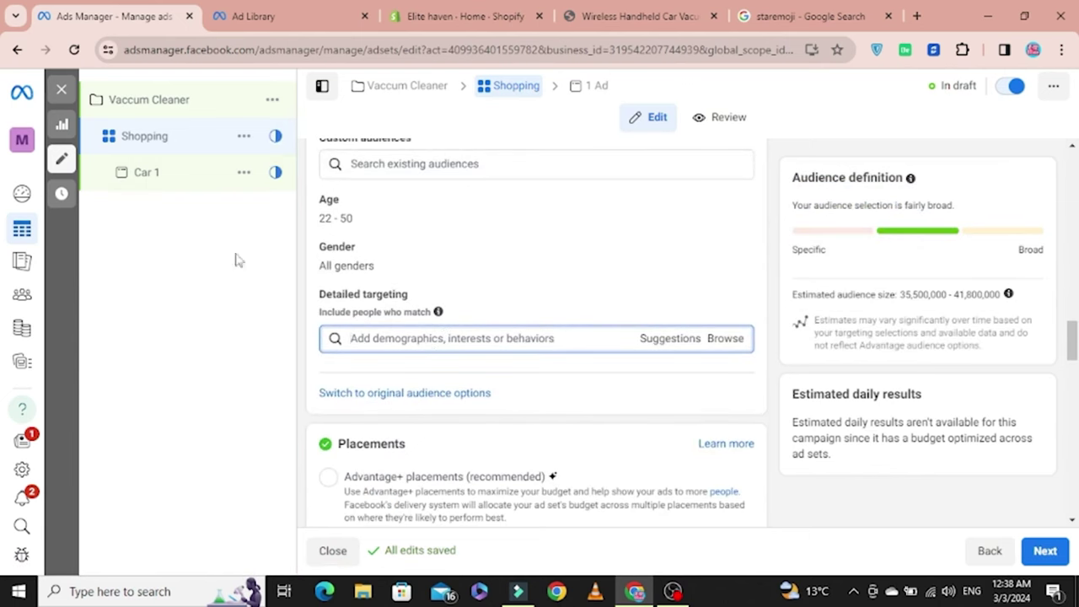
left_click(244, 136)
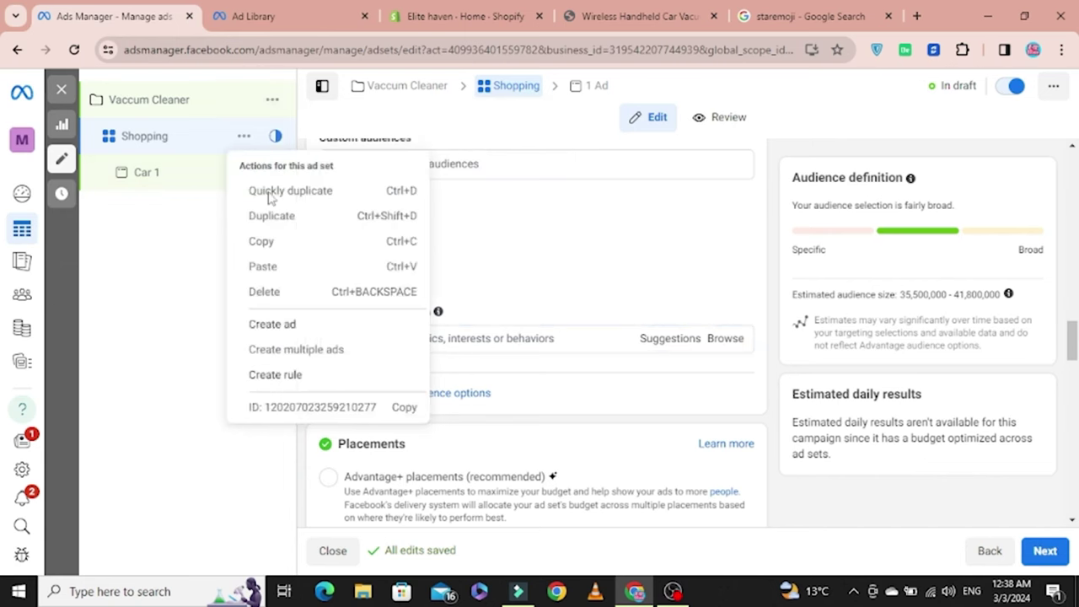
left_click(165, 205)
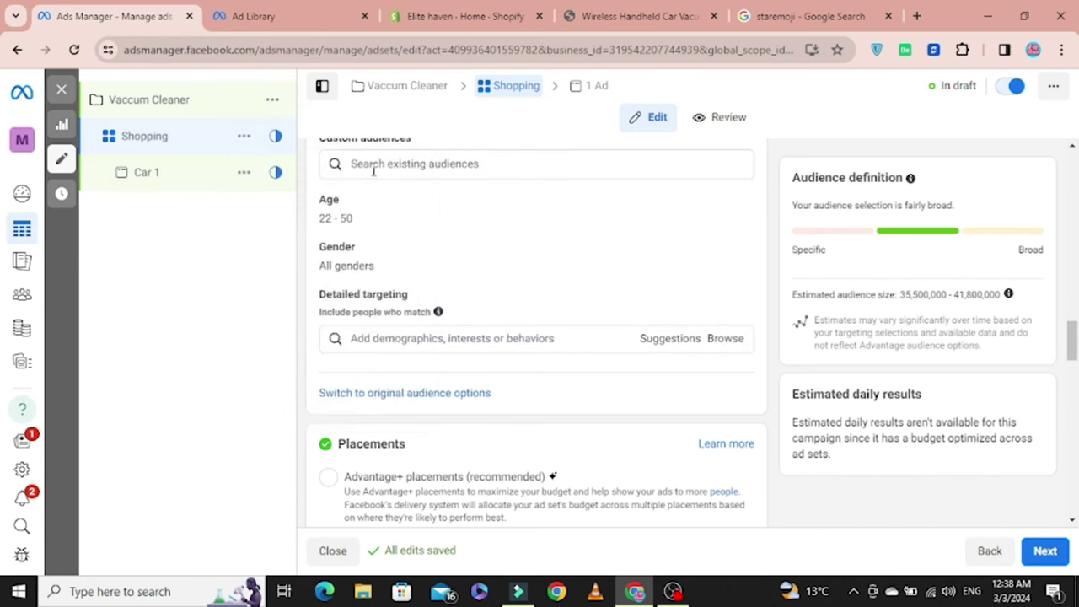
left_click(413, 342)
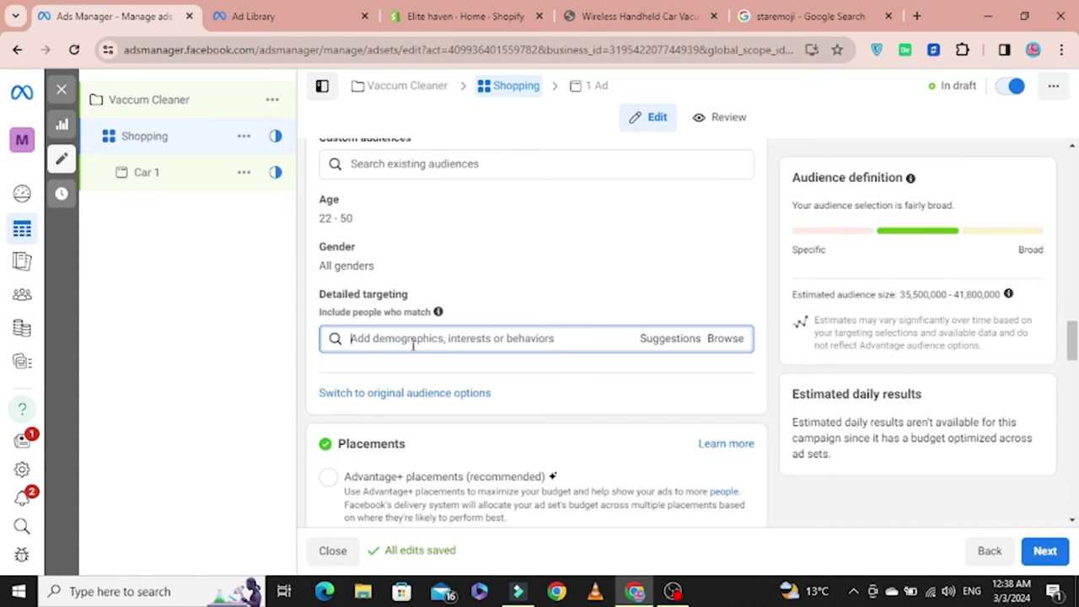
type("shopping")
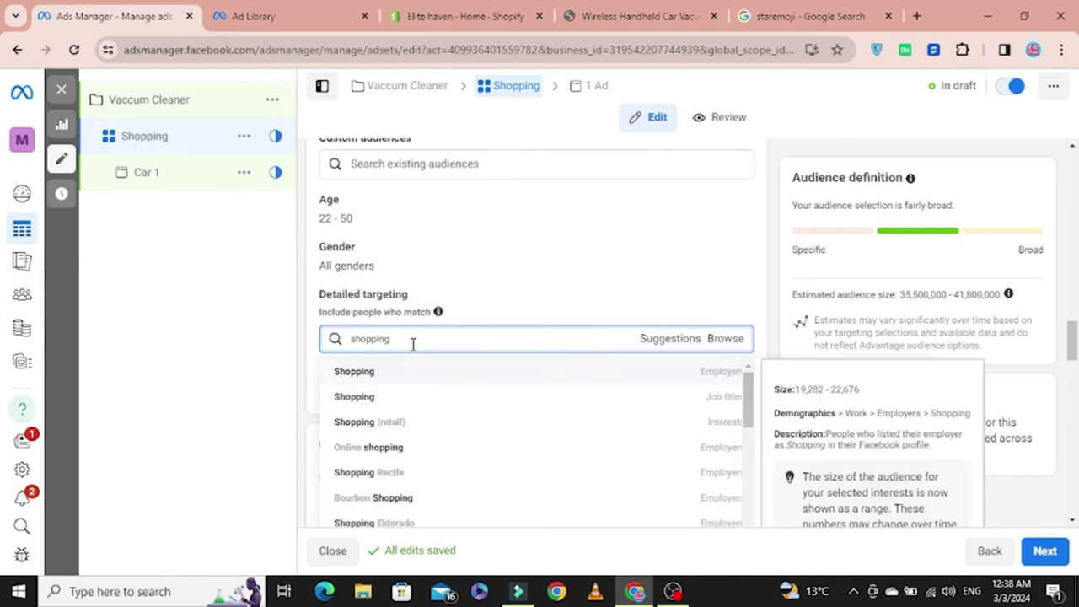
left_click(362, 451)
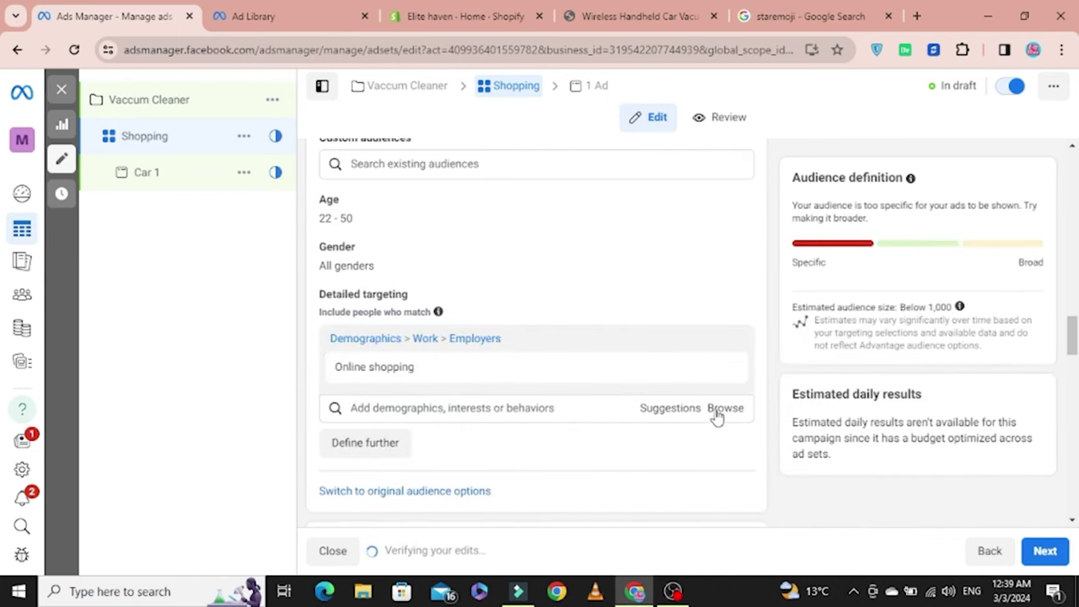
Step: Add the suggested Engaged Shoppers purchase behavior to the ad set's detailed targeting
left_click(680, 416)
scroll(412, 437, "down", 1)
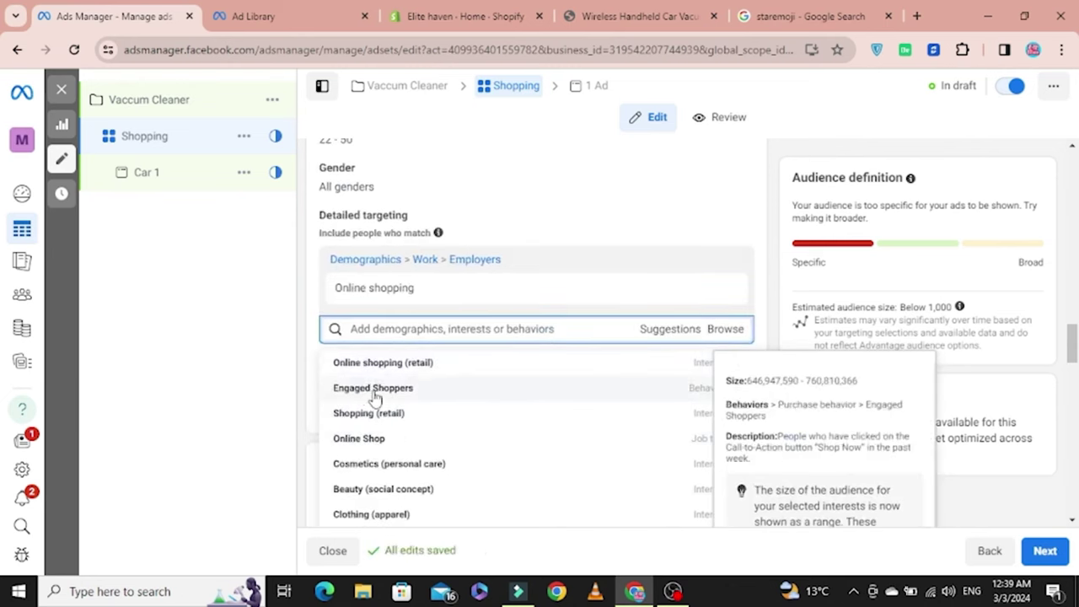
left_click(375, 390)
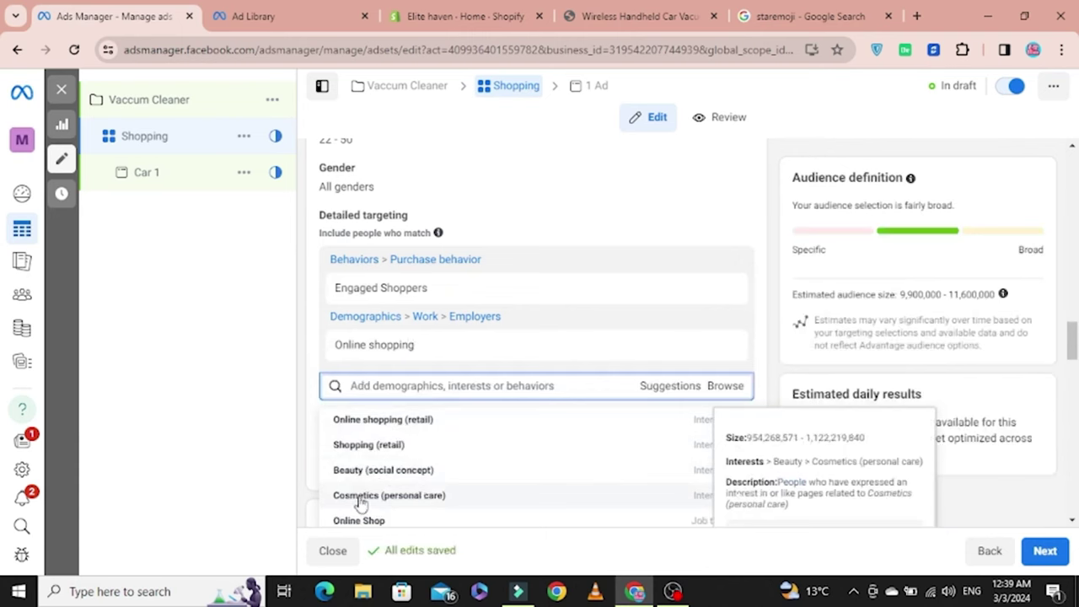
Step: Look through the targeting suggestions and add the Shopping (retail) interest to the detailed targeting
scroll(373, 517, "down", 3)
scroll(377, 479, "down", 10)
scroll(377, 479, "up", 12)
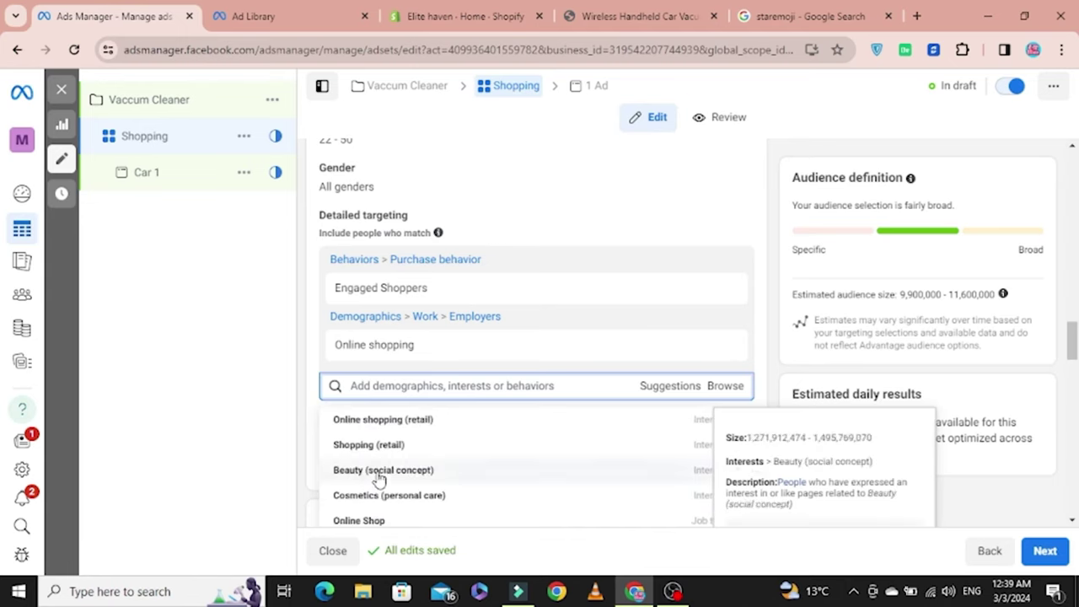
scroll(379, 478, "up", 2)
scroll(378, 472, "down", 5)
scroll(375, 343, "down", 8)
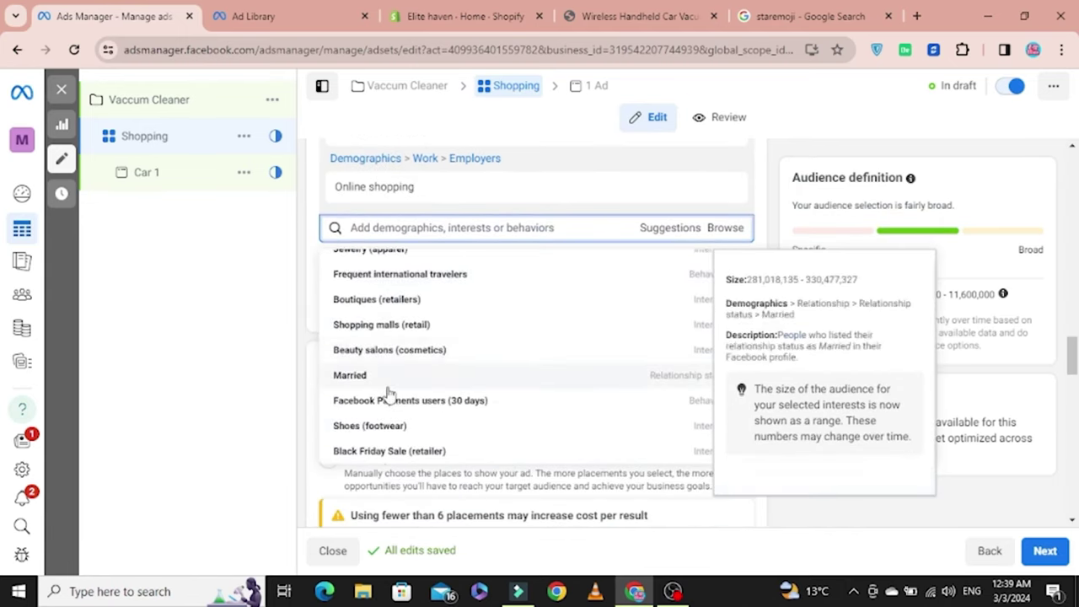
scroll(380, 389, "up", 5)
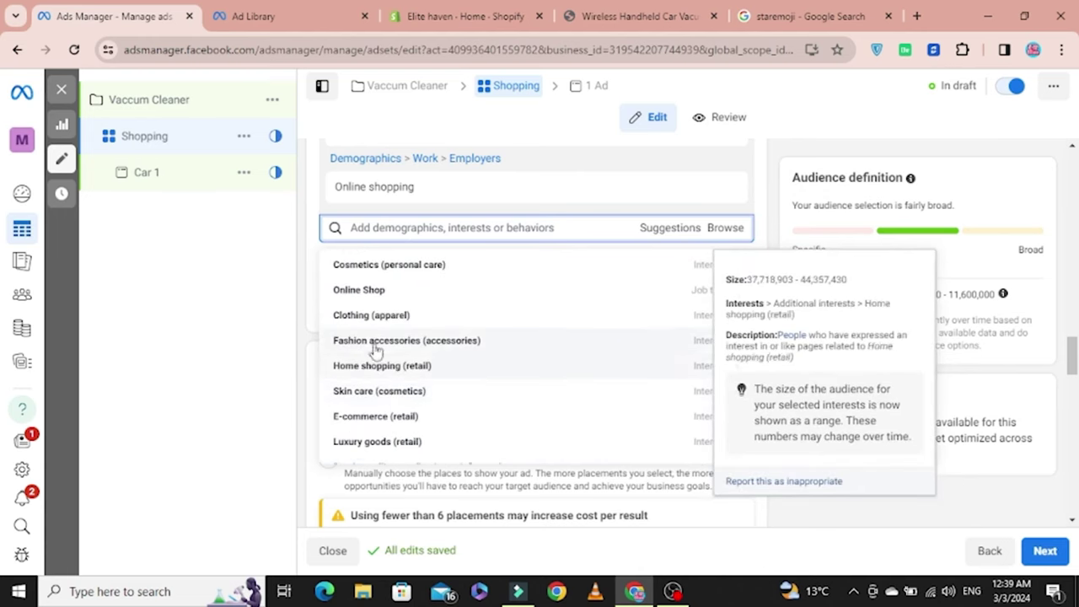
scroll(375, 352, "up", 5)
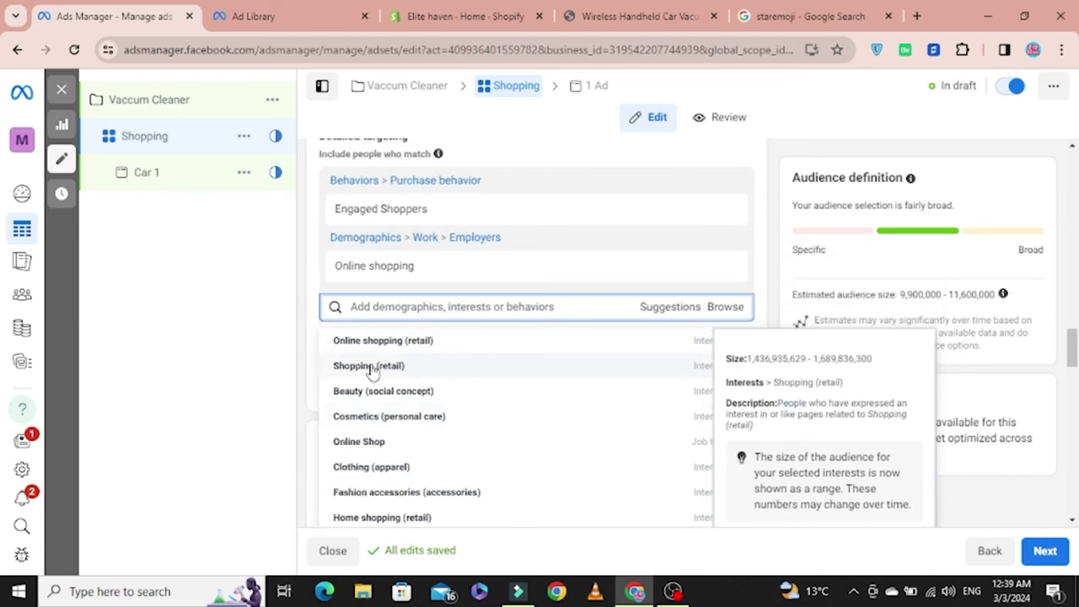
left_click(372, 368)
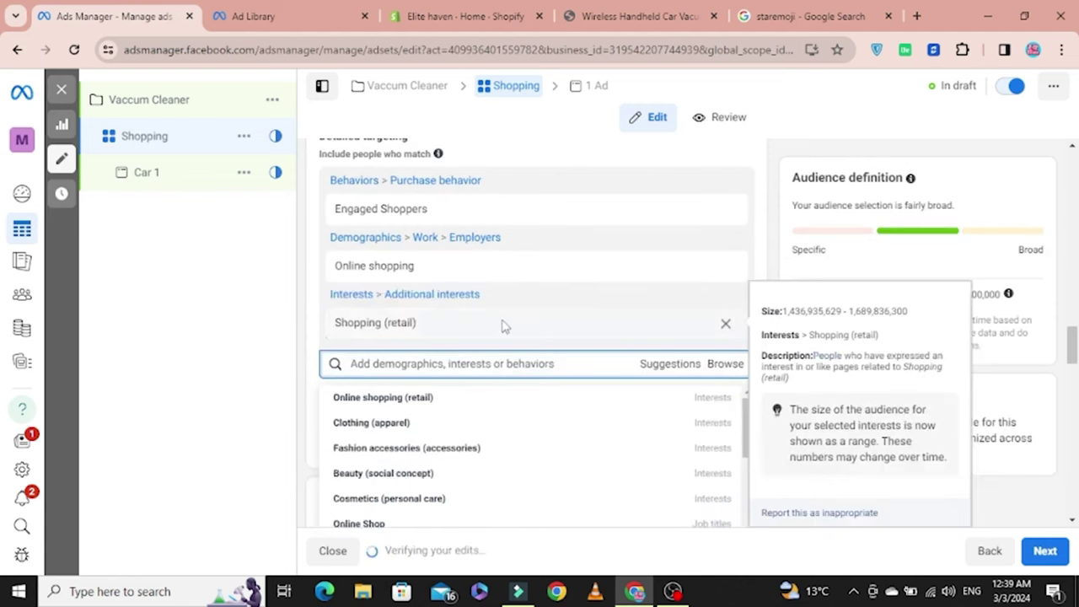
left_click(343, 323)
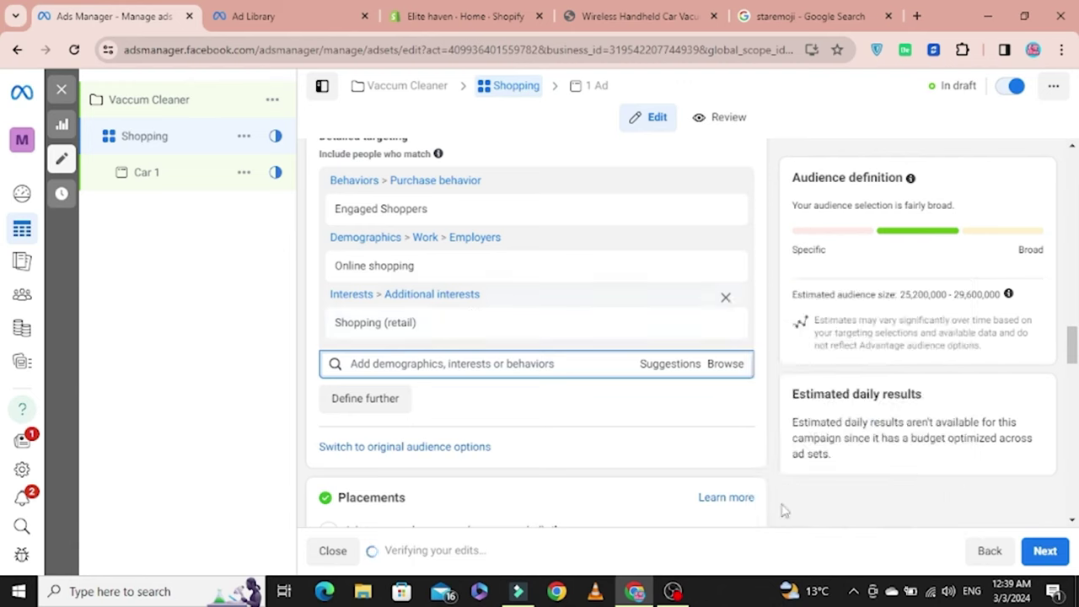
Step: View the Car 1 ad, return to the Shopping ad set, and look at the actions available for it
left_click(146, 177)
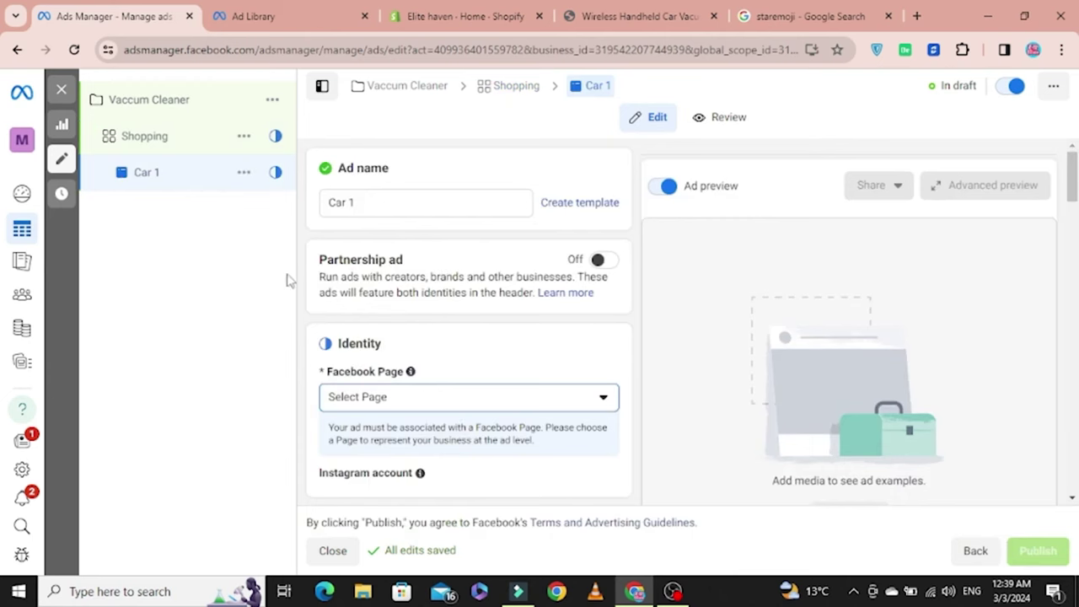
left_click(181, 145)
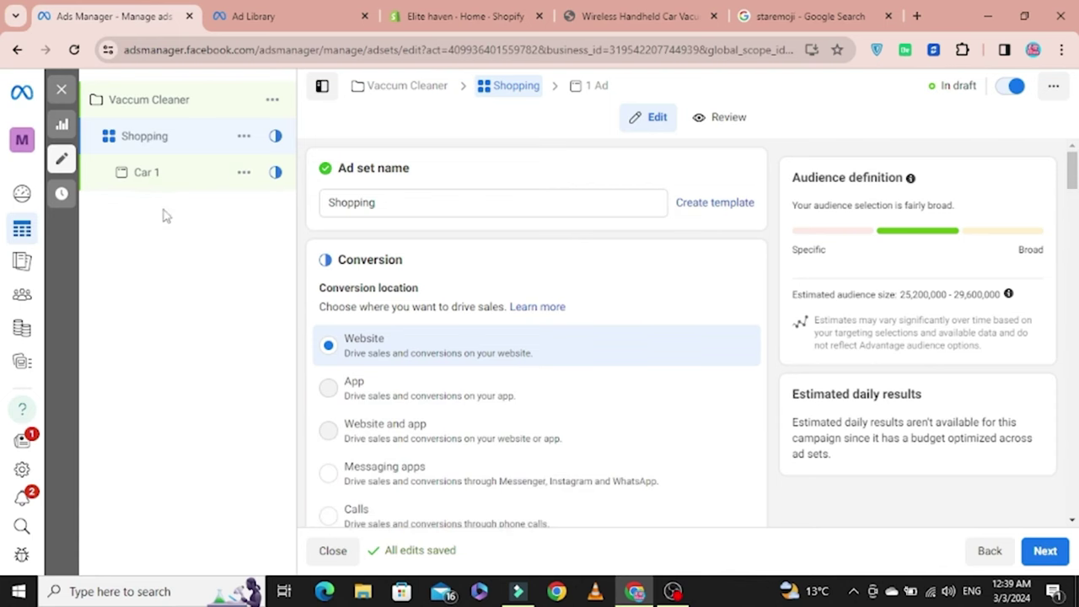
left_click(243, 145)
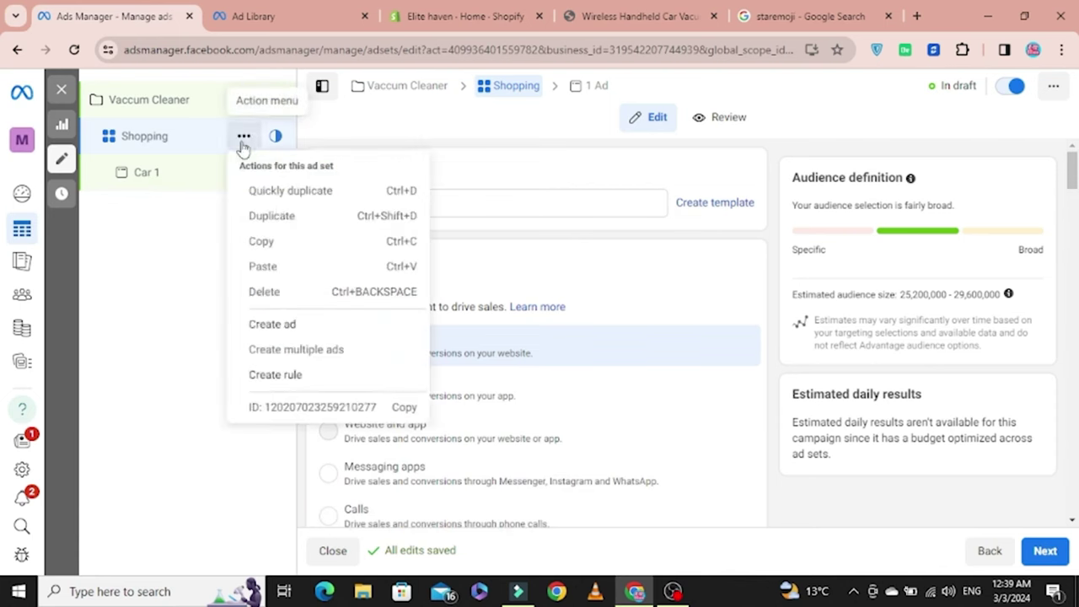
left_click(203, 242)
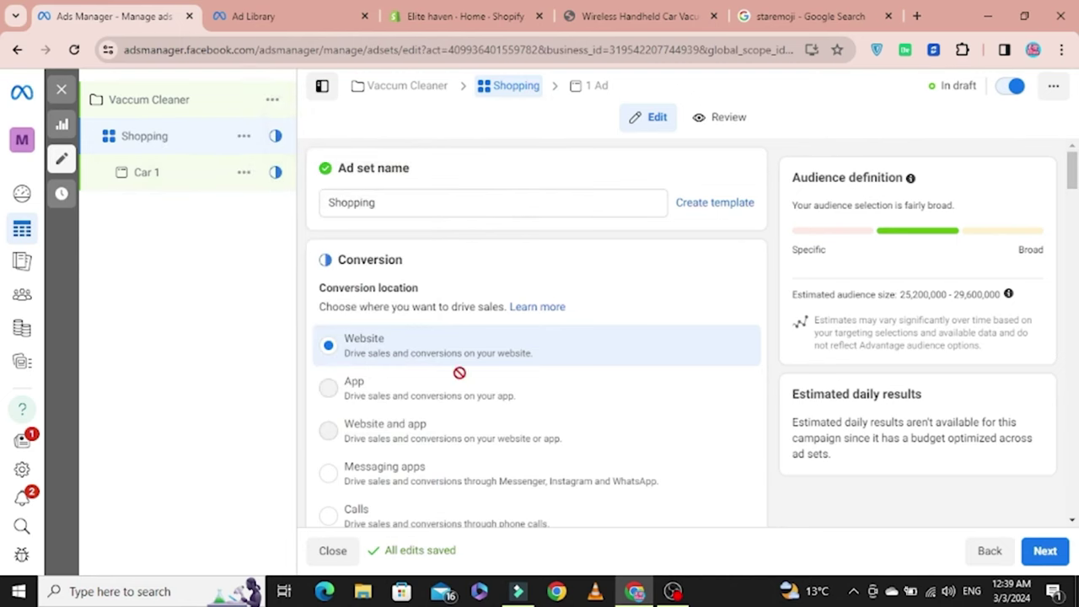
Step: Remove Engaged Shoppers, Online shopping and Shopping (retail) from the Shopping ad set's detailed targeting
scroll(456, 375, "down", 10)
scroll(428, 382, "down", 10)
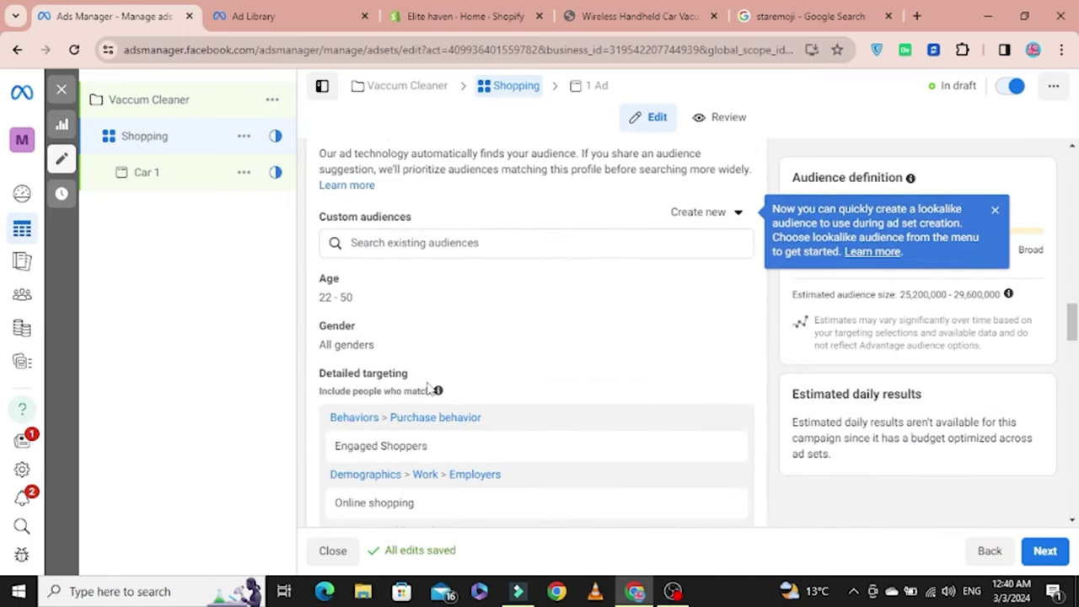
scroll(422, 381, "down", 3)
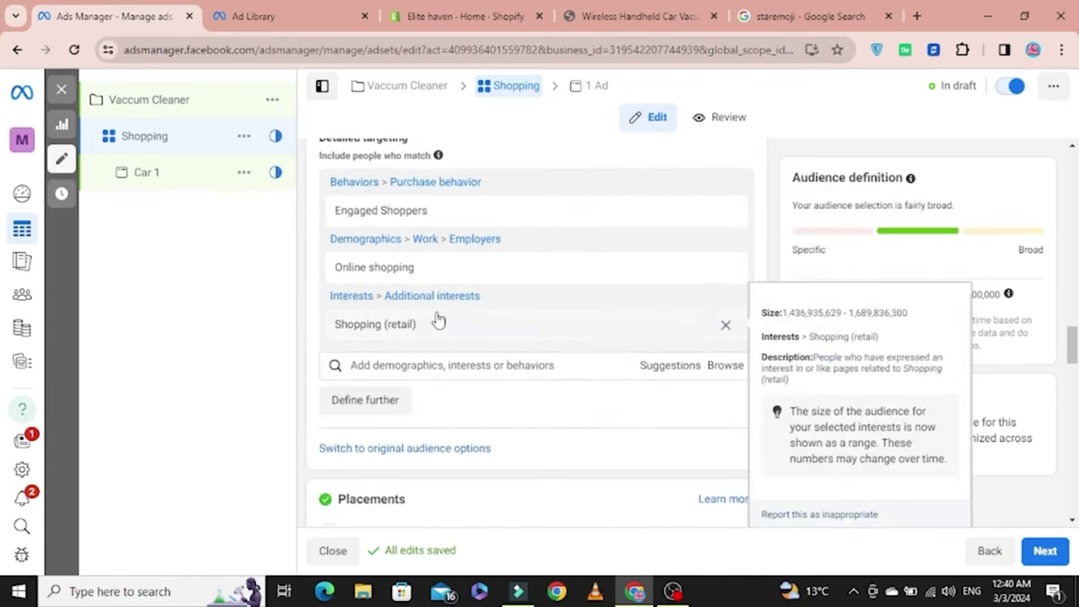
scroll(439, 320, "up", 2)
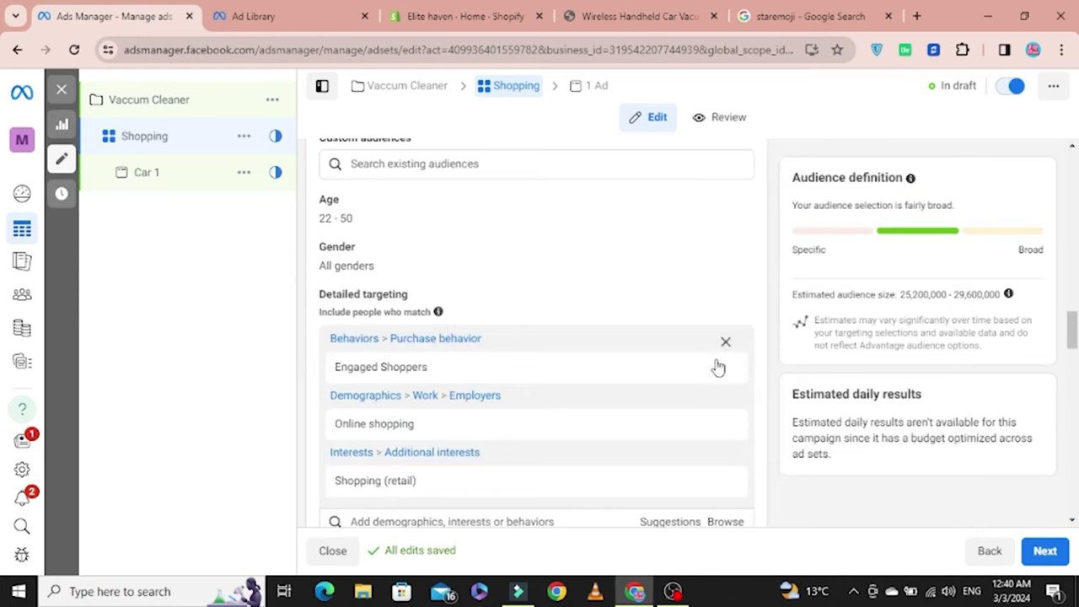
left_click(722, 367)
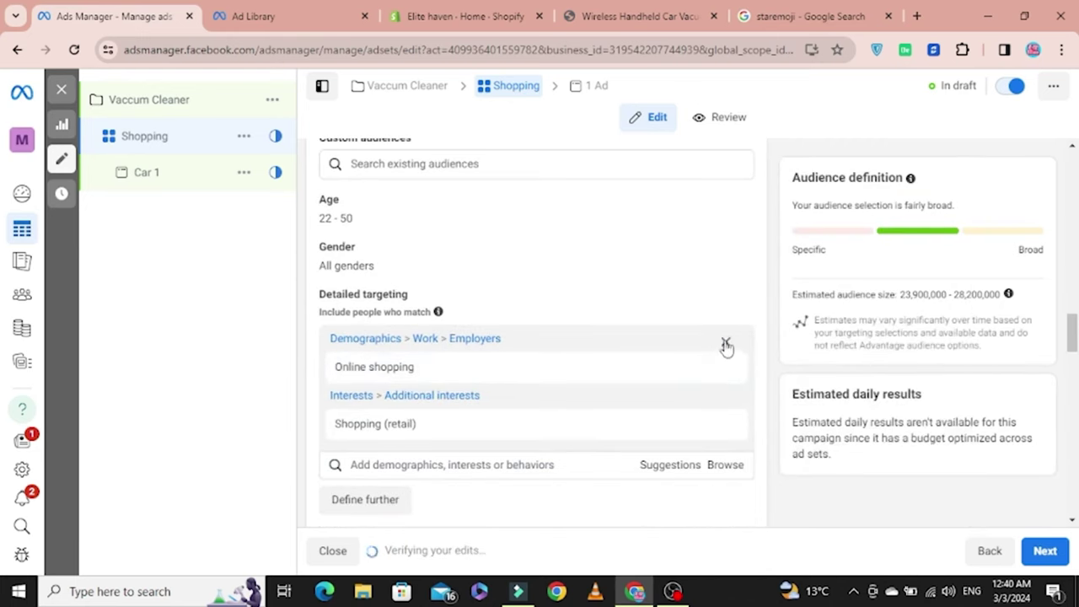
left_click(725, 341)
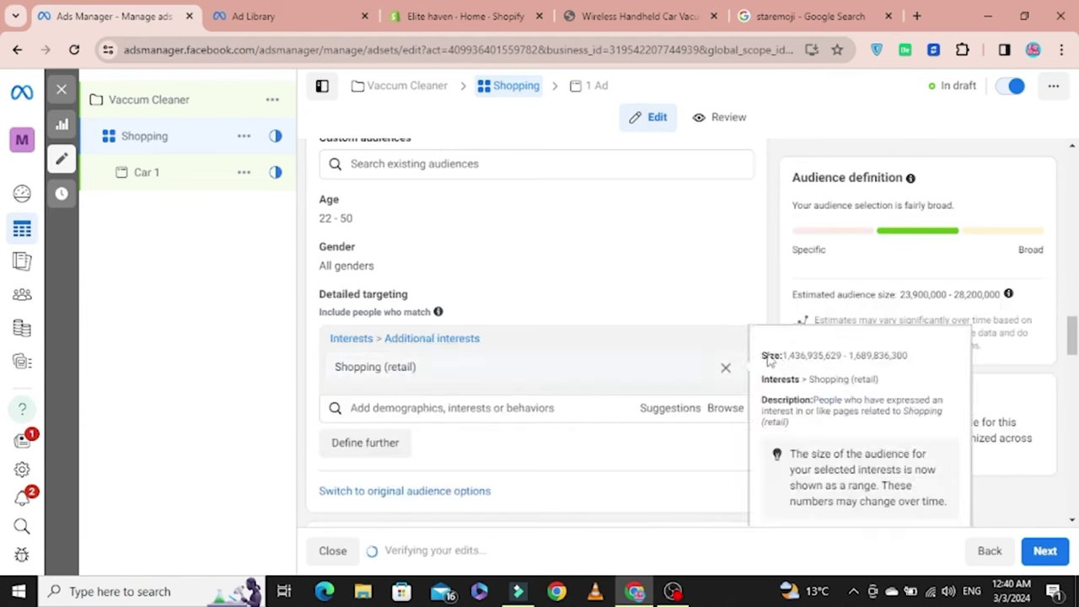
left_click(726, 370)
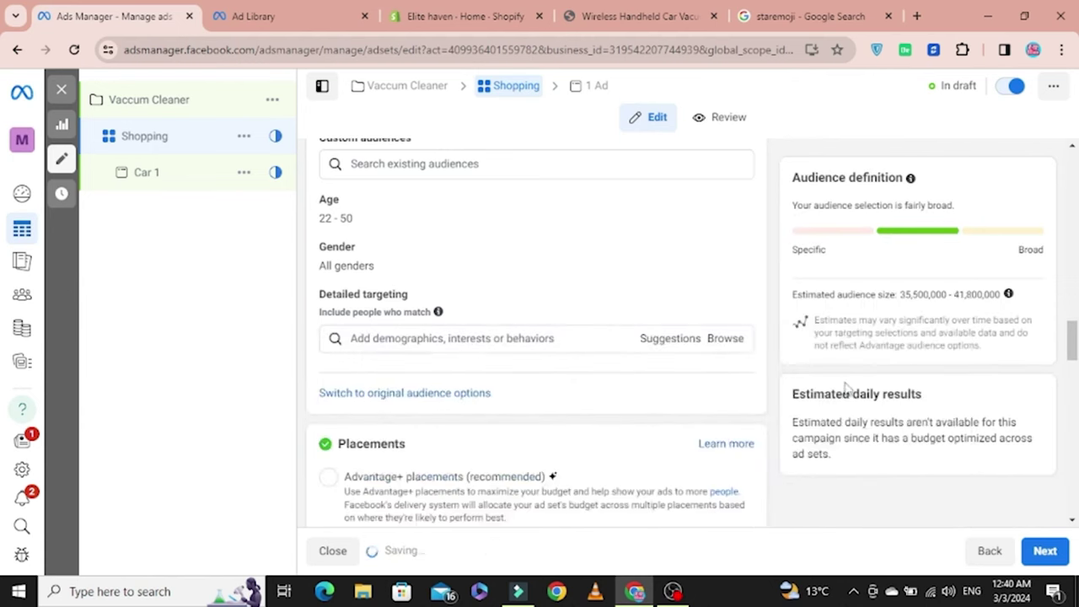
Step: Search detailed targeting for Dust cleaner and add Black & Decker DustBuster (home appliances) plus the suggested Hand tool (industrial materials & equipment) interest
left_click(442, 339)
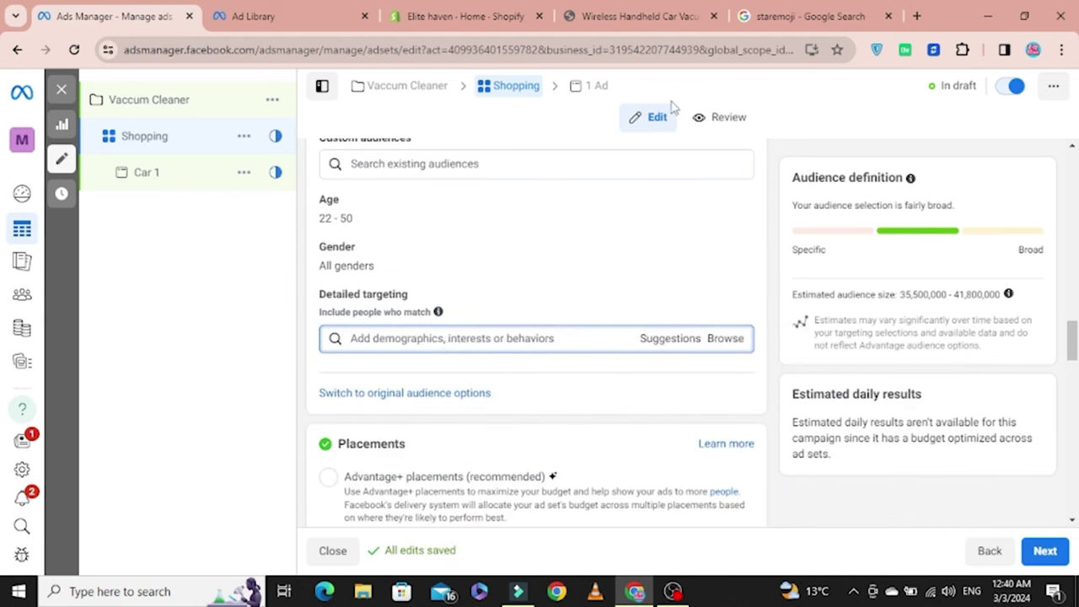
left_click(616, 15)
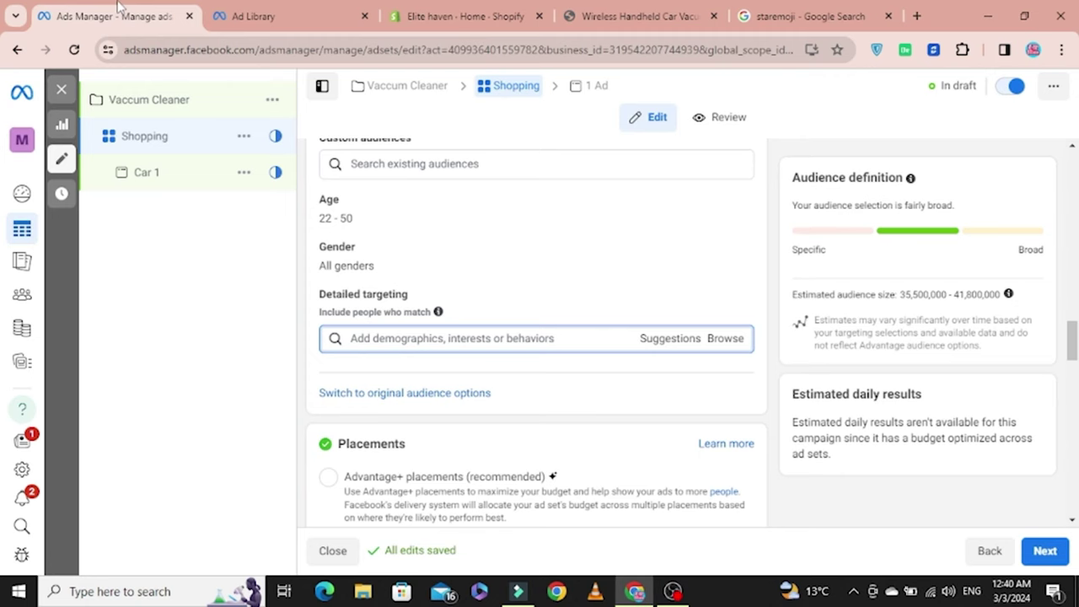
scroll(447, 263, "down", 1)
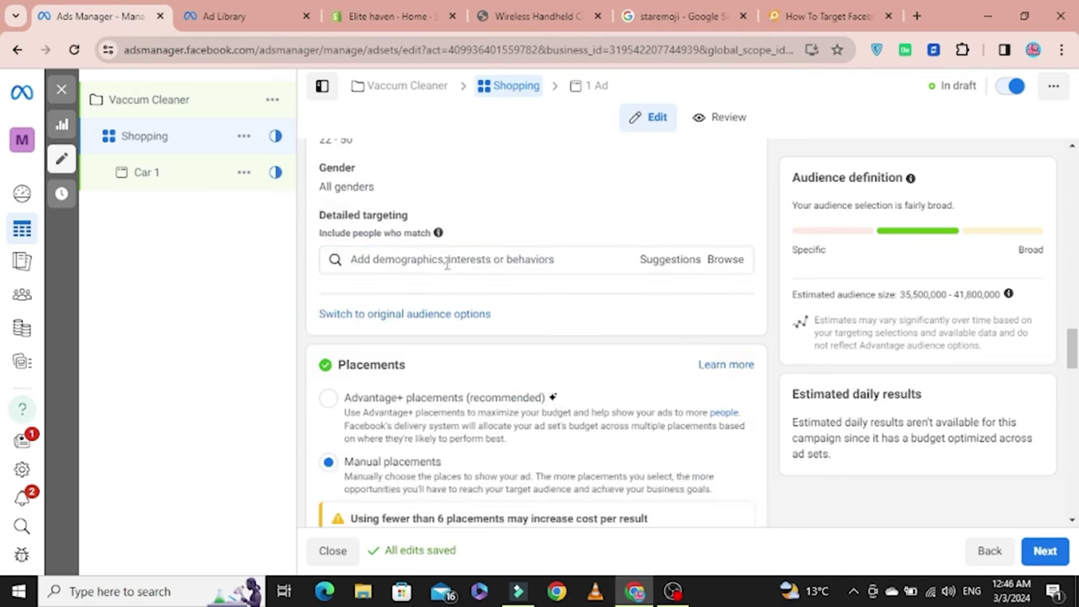
left_click(447, 260)
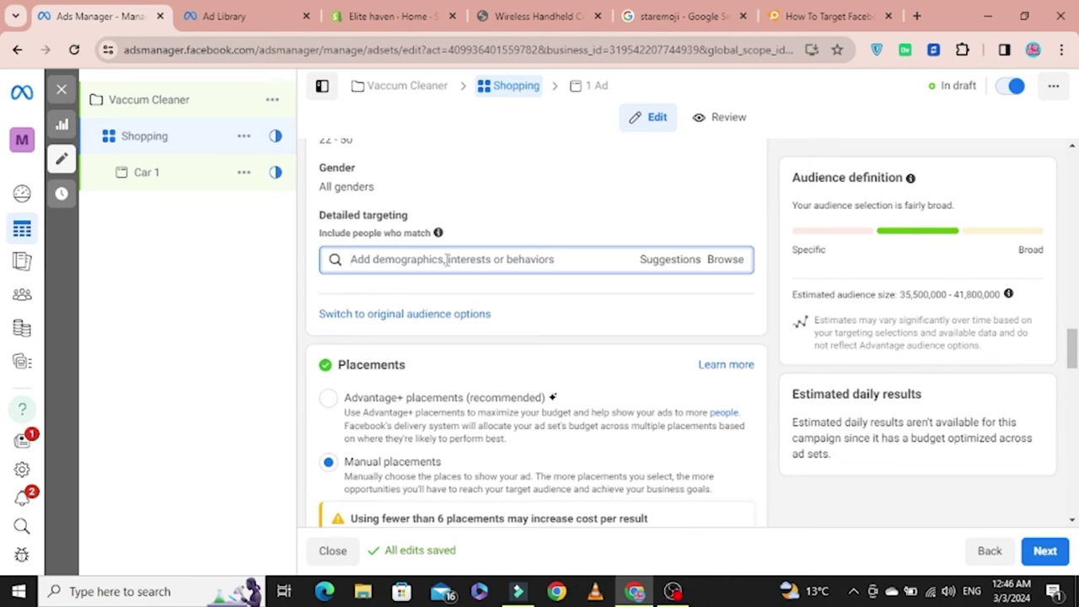
type("Dust cleaner")
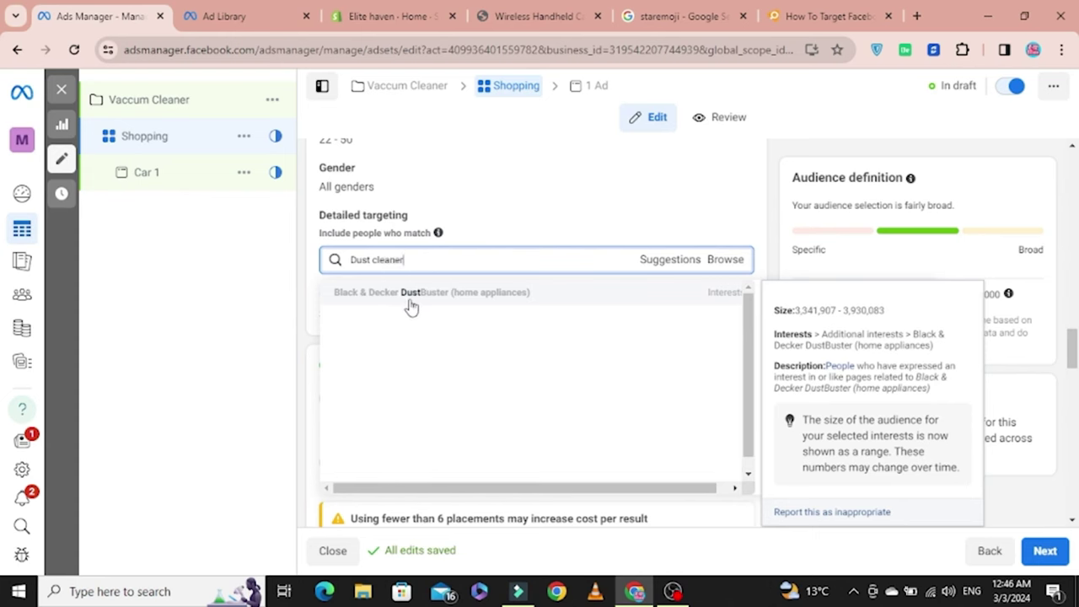
left_click(453, 299)
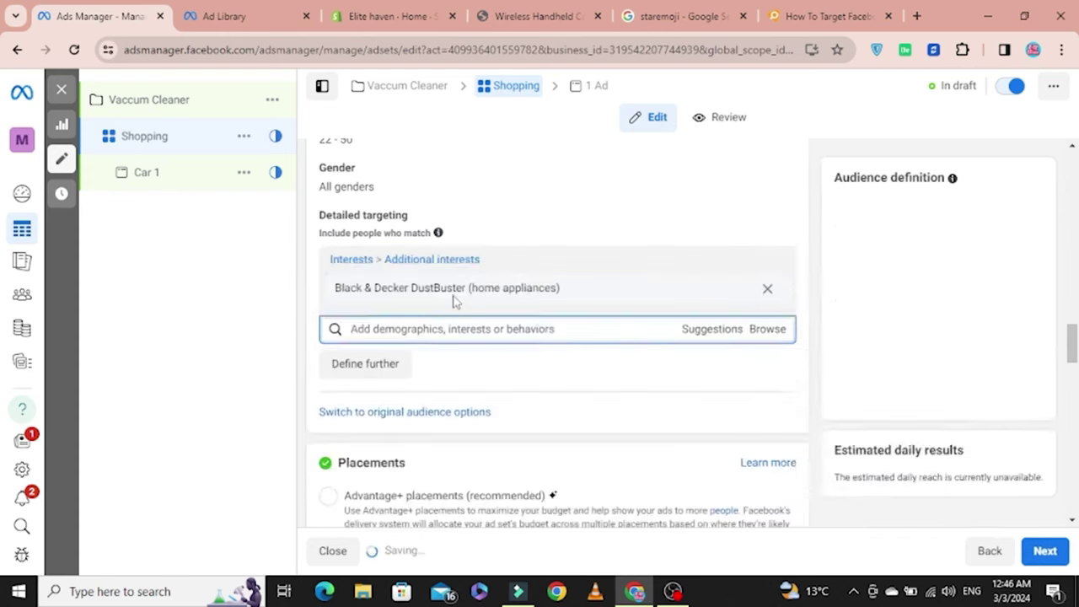
left_click(692, 335)
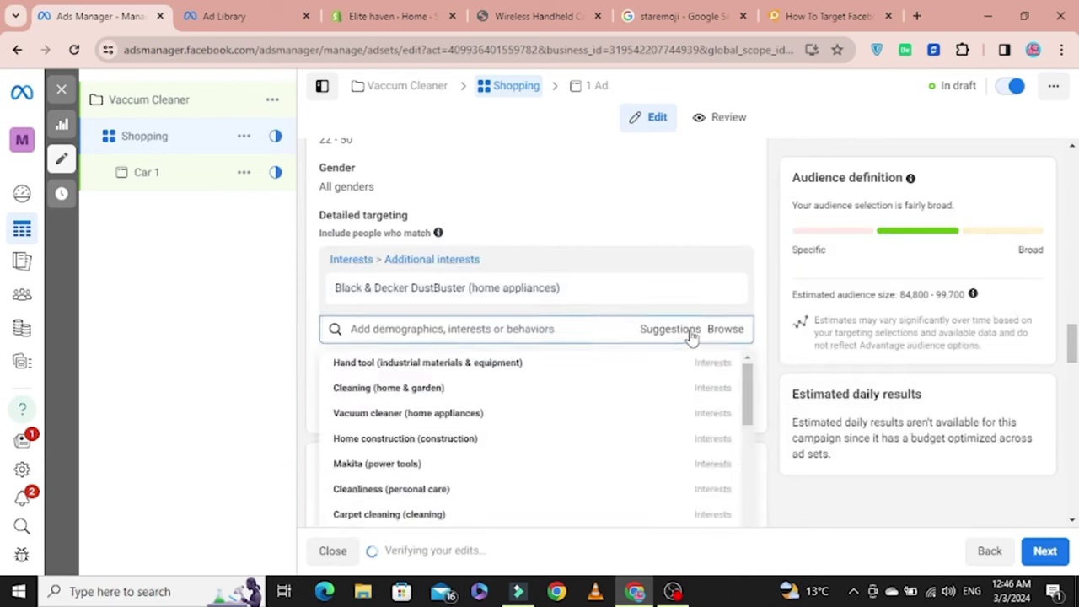
left_click(381, 368)
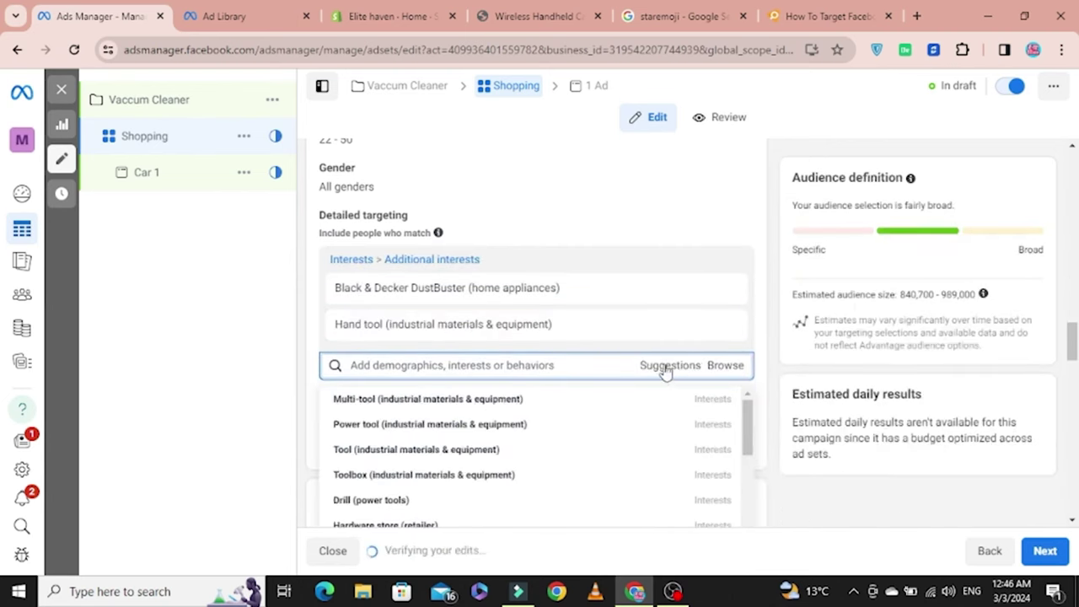
Step: Add the suggested Vacuum cleaner (home appliances) interest to the Shopping ad set's detailed targeting
left_click(674, 368)
left_click(680, 369)
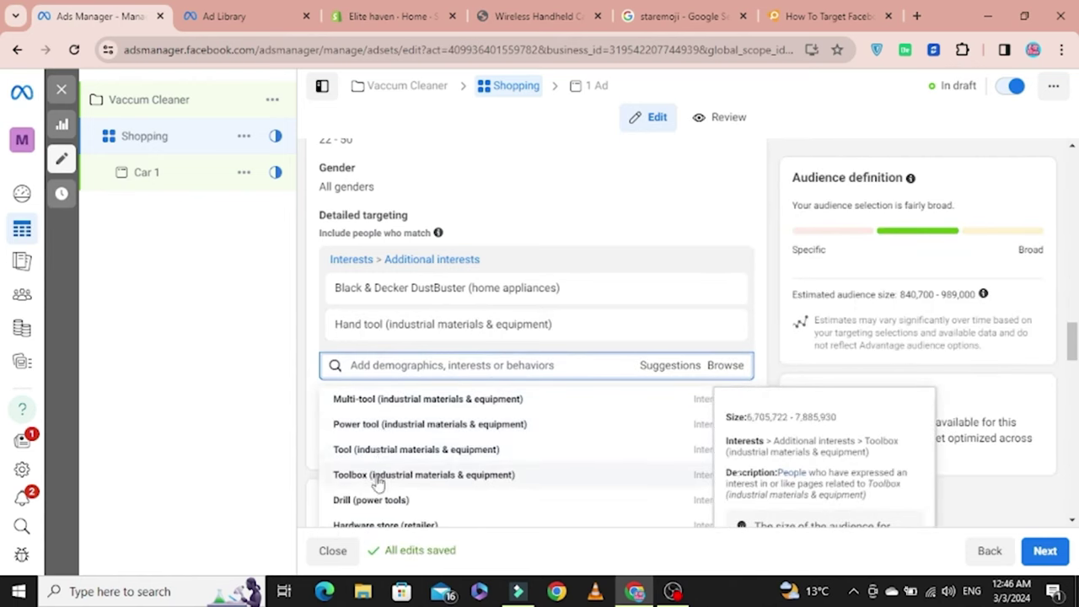
scroll(379, 481, "down", 1)
scroll(371, 447, "down", 1)
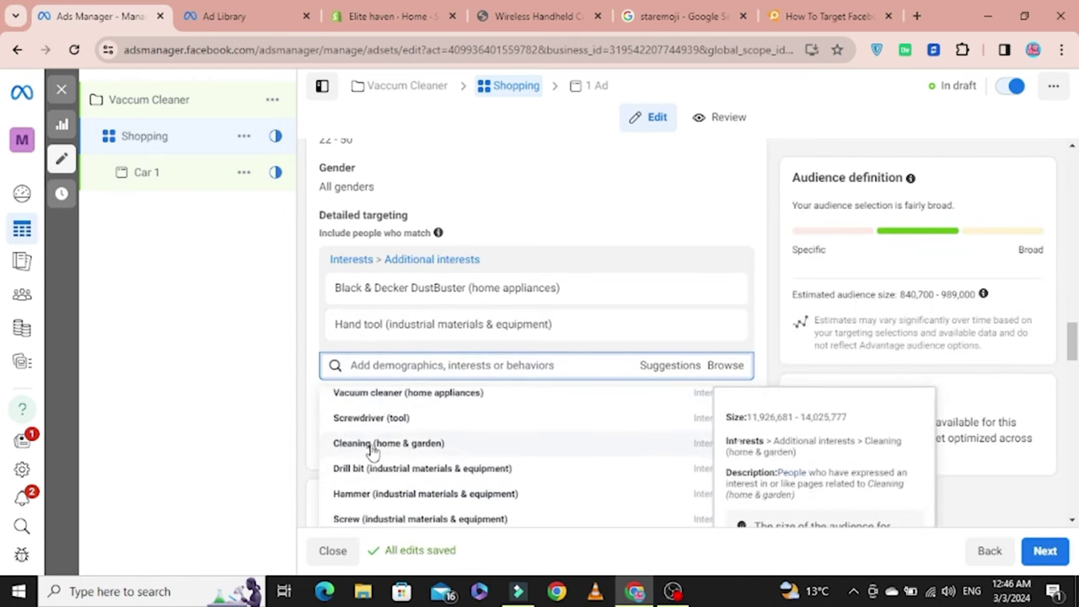
left_click(378, 399)
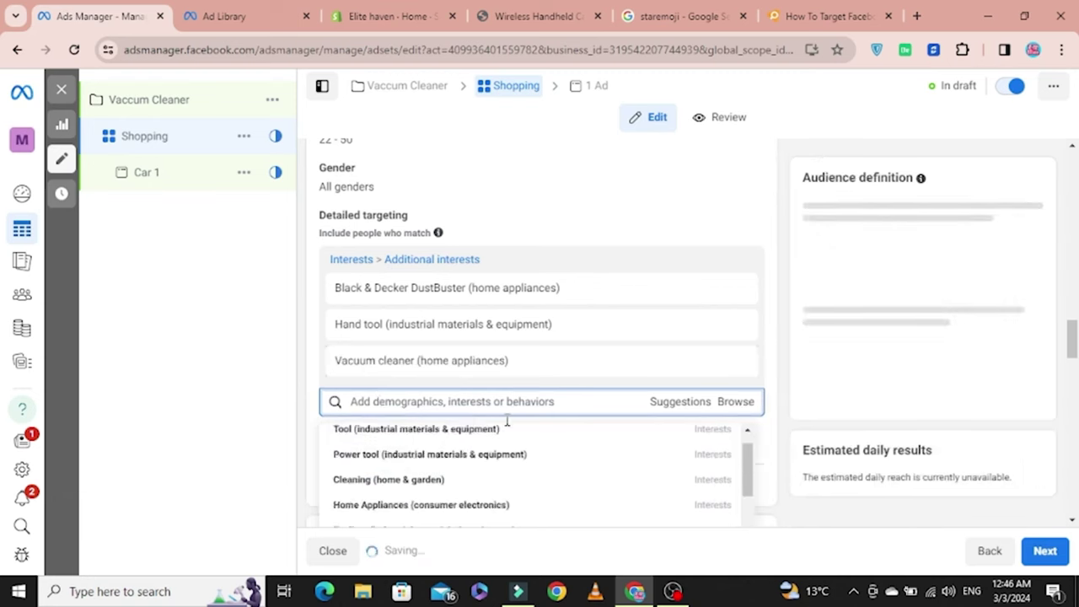
Step: Look through the remaining detailed targeting suggestions for further interests related to cleaning, tools and home appliances
left_click(668, 412)
scroll(354, 480, "down", 5)
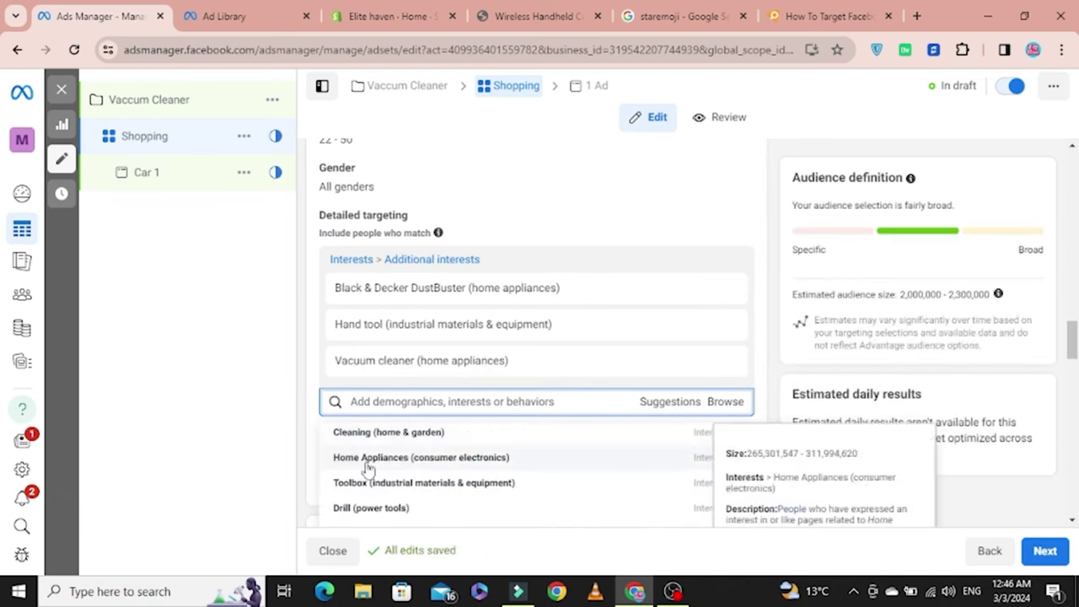
scroll(377, 496, "down", 2)
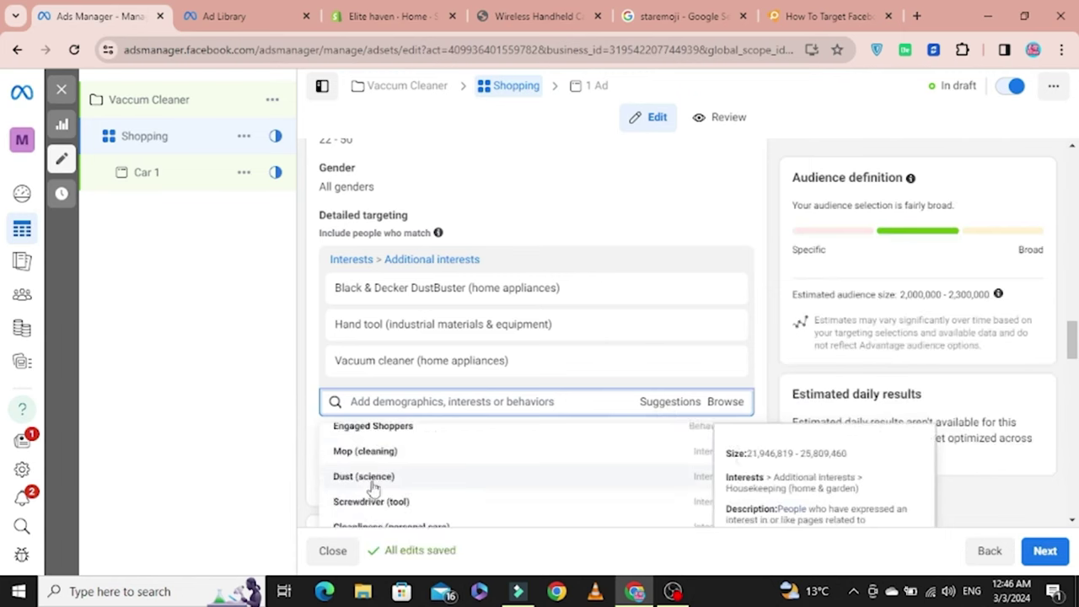
scroll(371, 497, "down", 2)
scroll(373, 494, "down", 2)
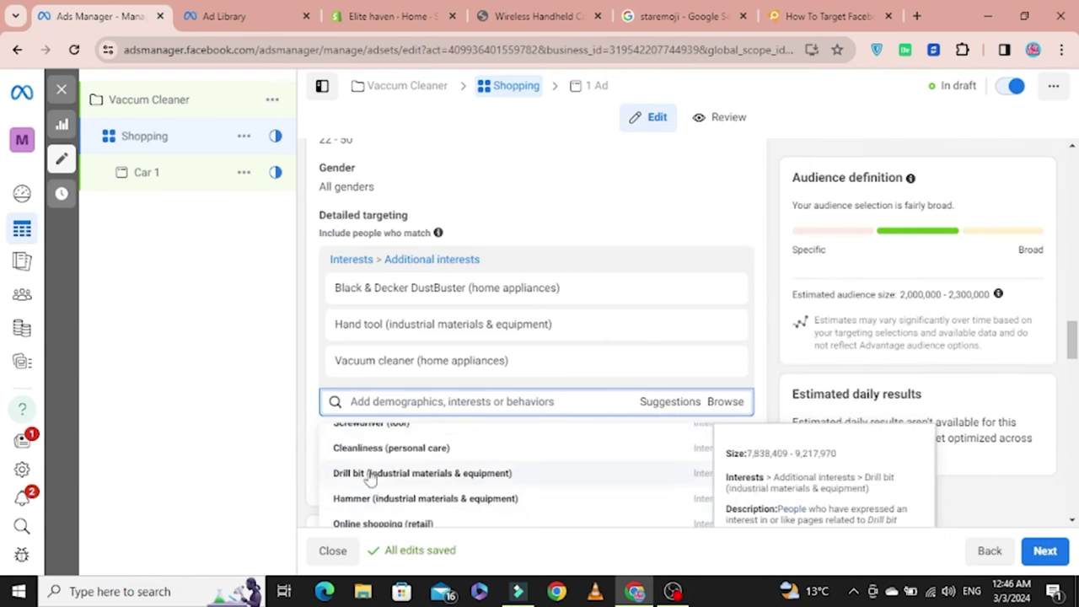
scroll(371, 474, "down", 2)
scroll(389, 481, "down", 6)
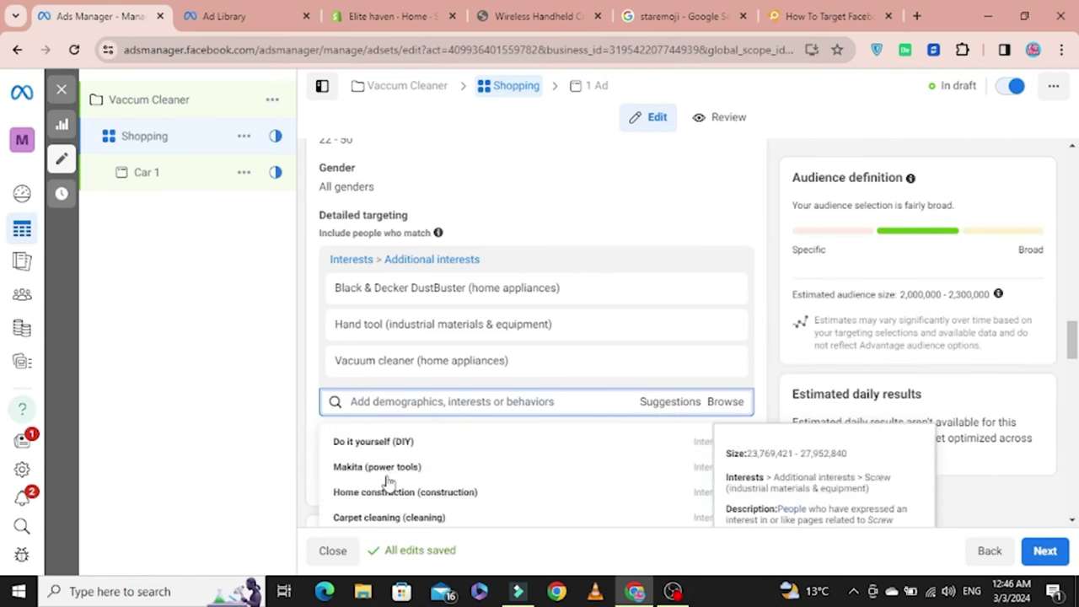
scroll(381, 484, "up", 3)
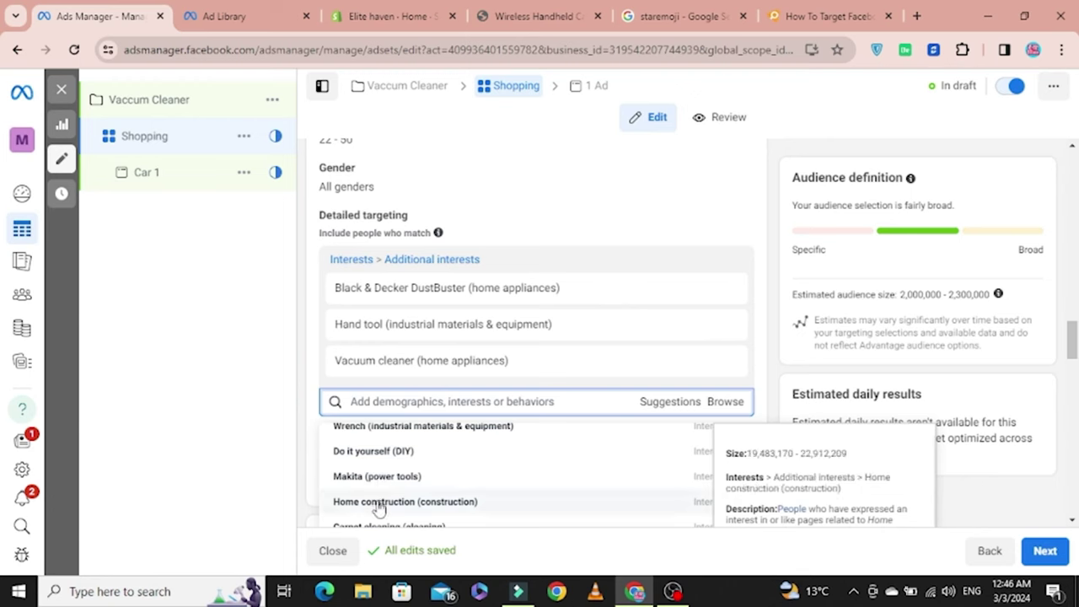
scroll(379, 504, "down", 5)
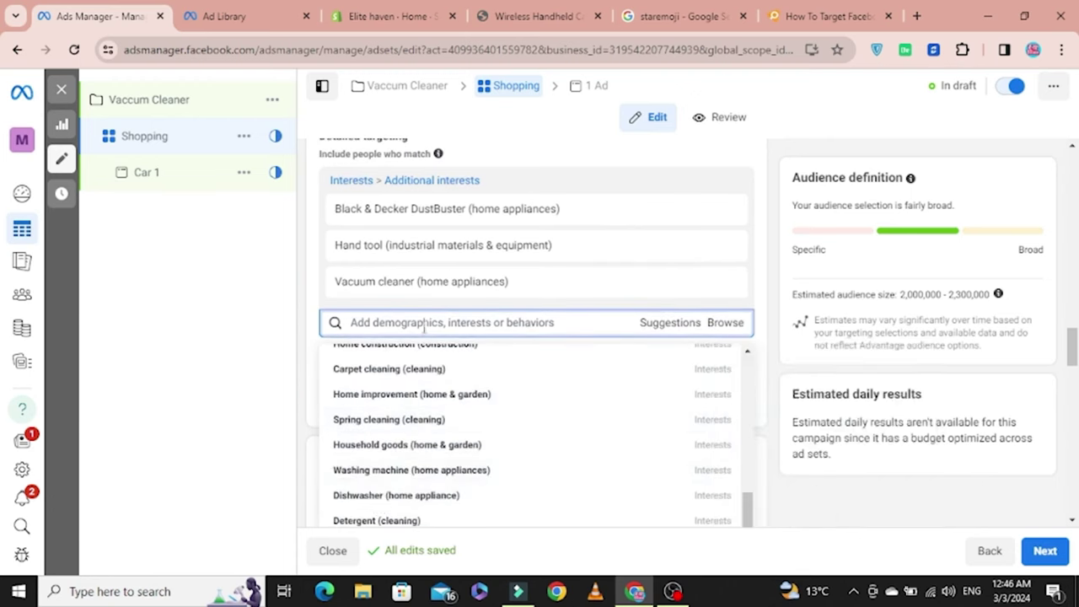
Step: Leave the detailed targeting search empty and continue from the Shopping ad set to its ad
left_click(424, 323)
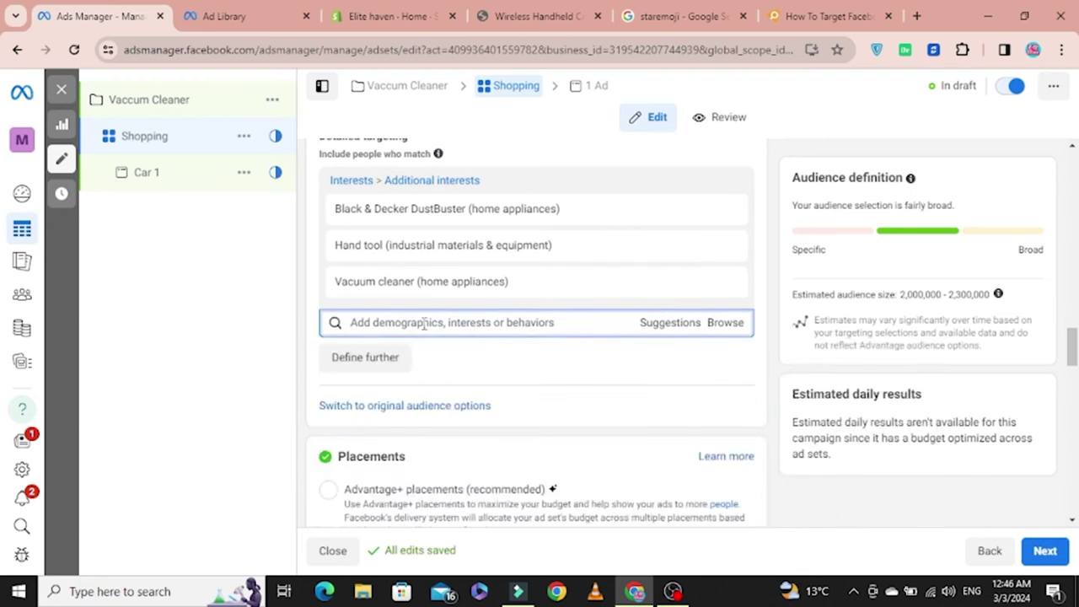
type("d")
key("BackSpace")
mouse_move(446, 243)
left_click(1047, 552)
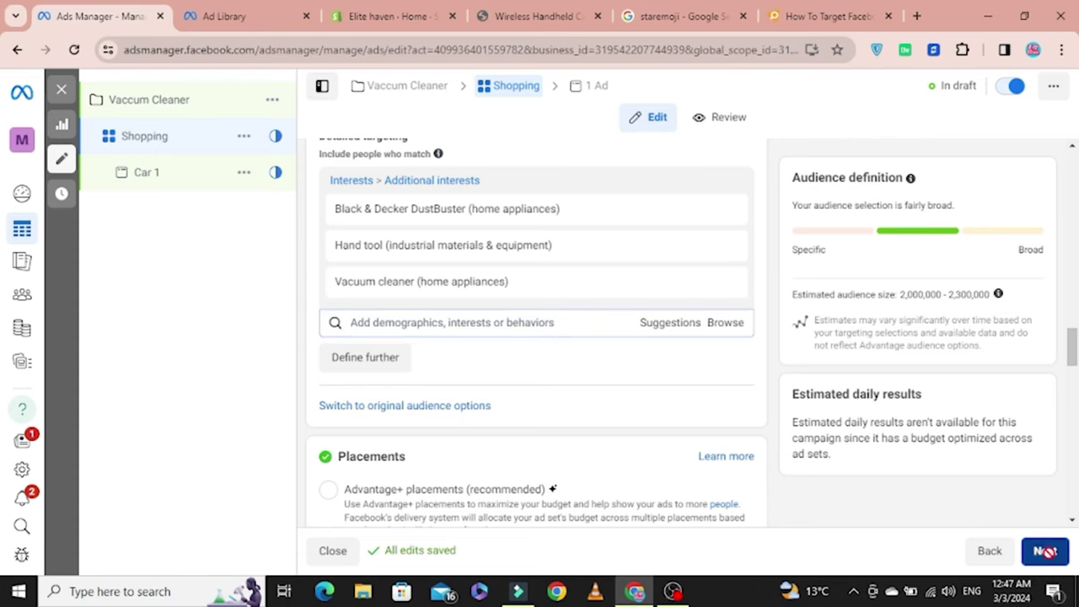